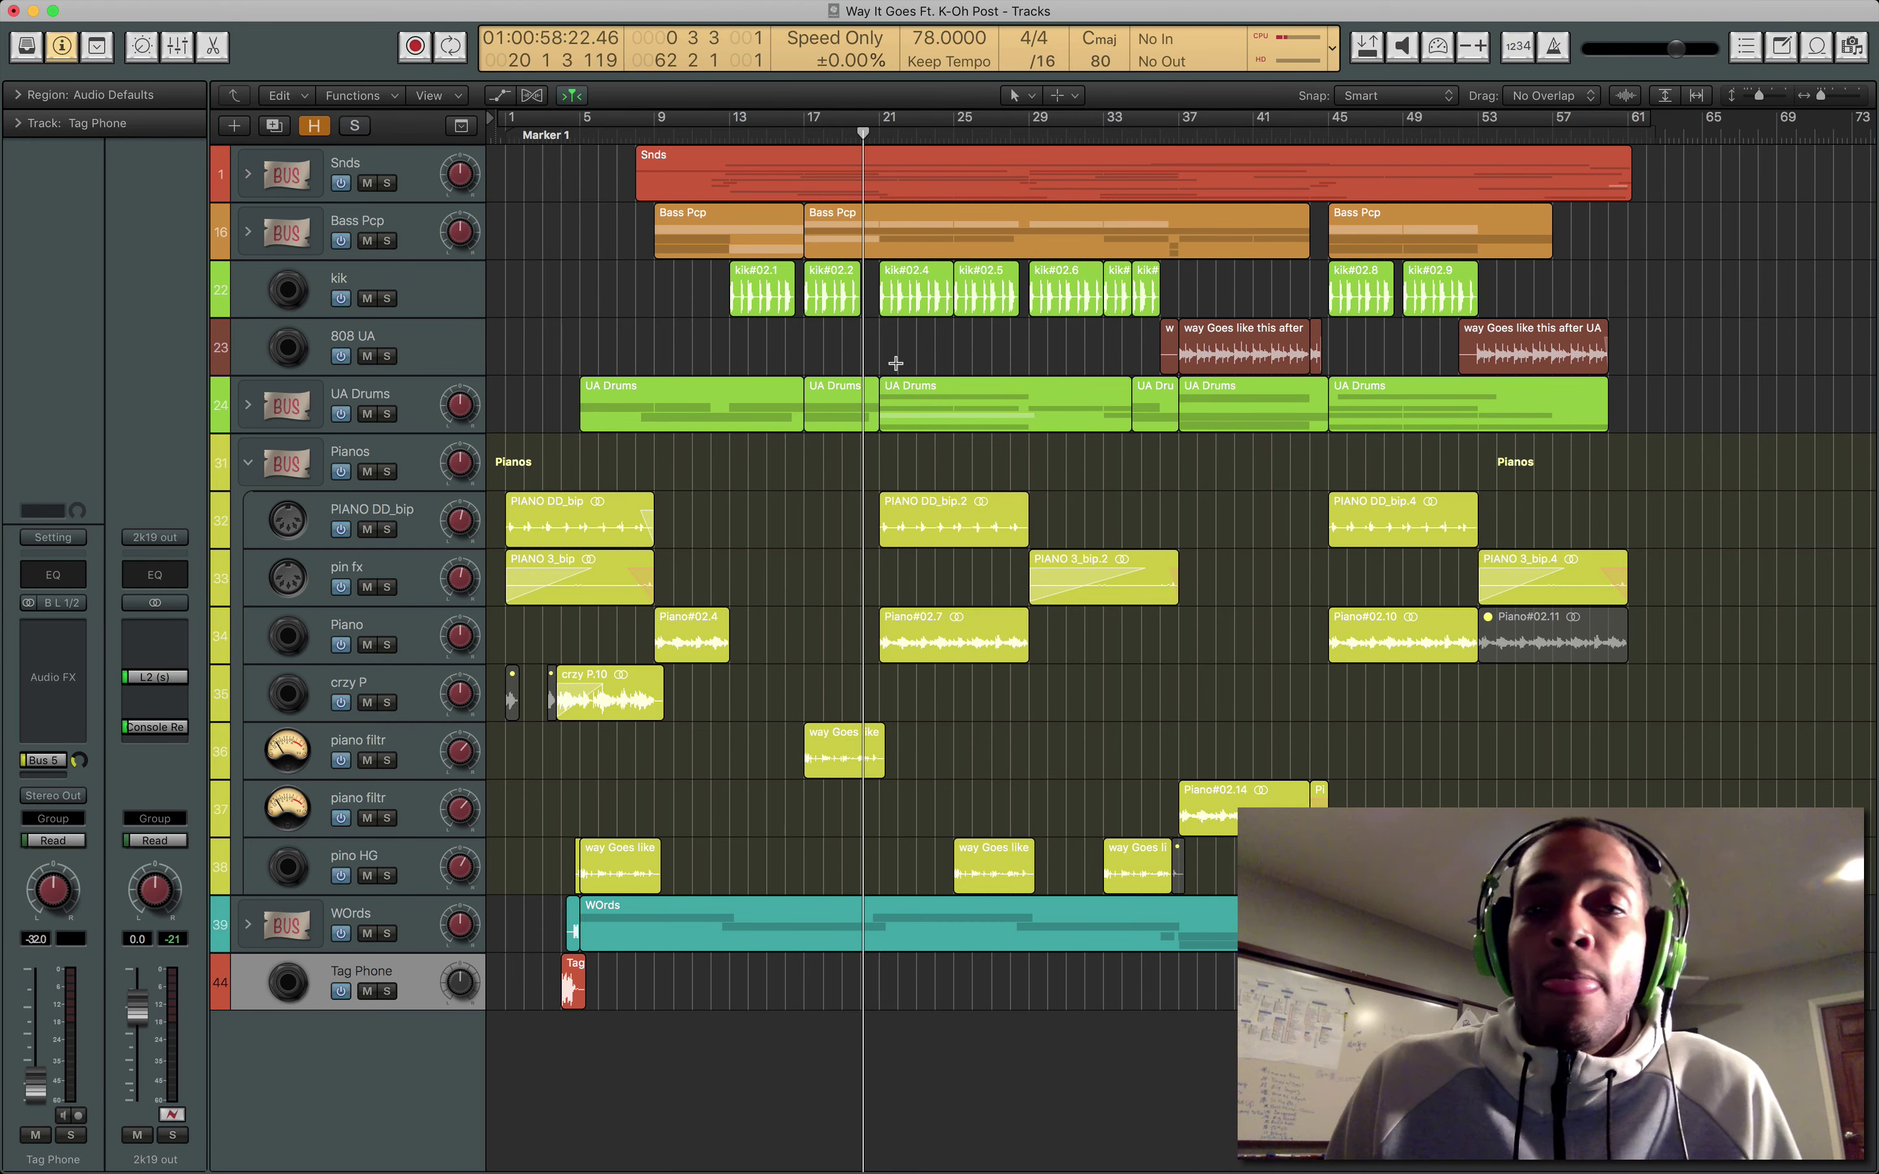
Collapse the Pianos stack, with the UA Drums bus selected, and enlarge the track heights.
{"action": "left_click", "coordinate": [392, 393]}
{"action": "left_click", "coordinate": [248, 466]}
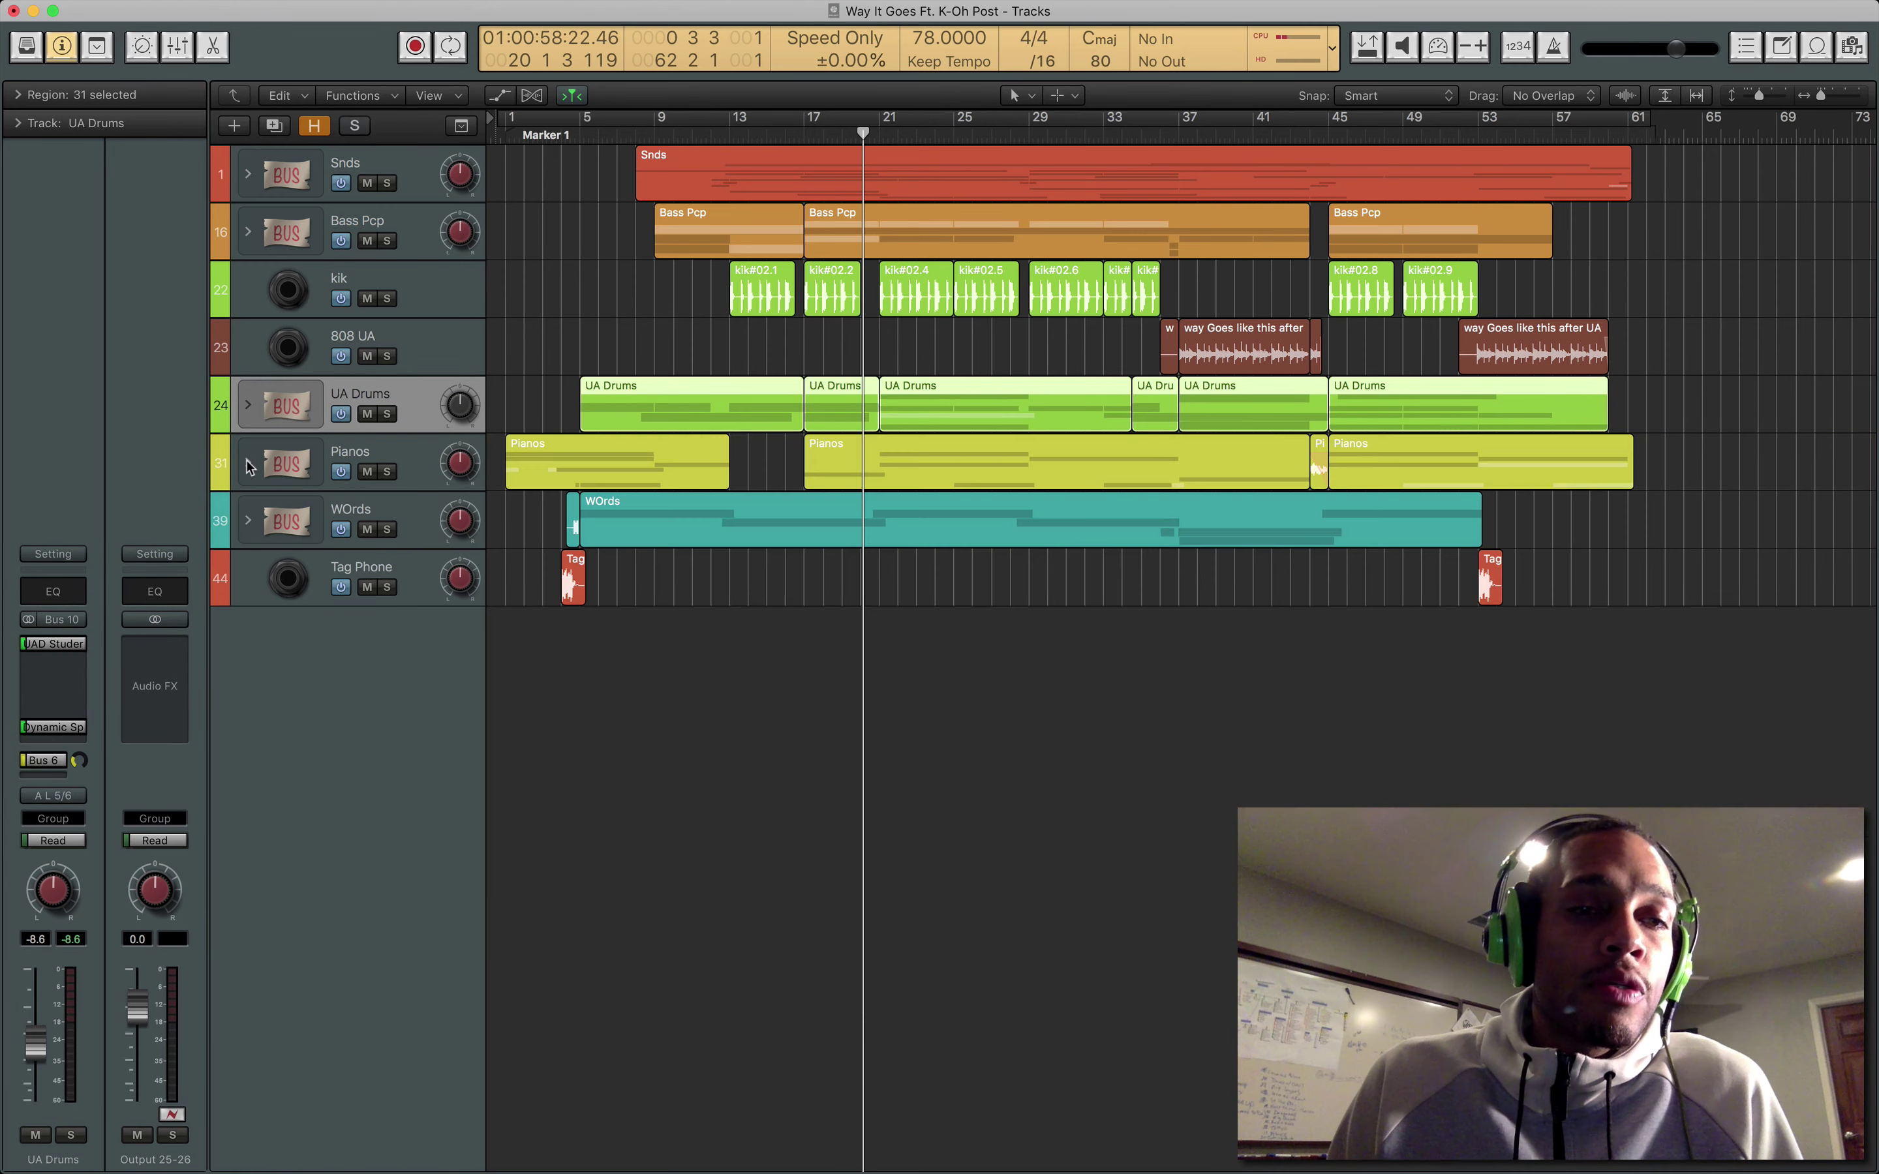
{"action": "key", "text": "super+Down"}
{"action": "key", "text": "super+Up"}
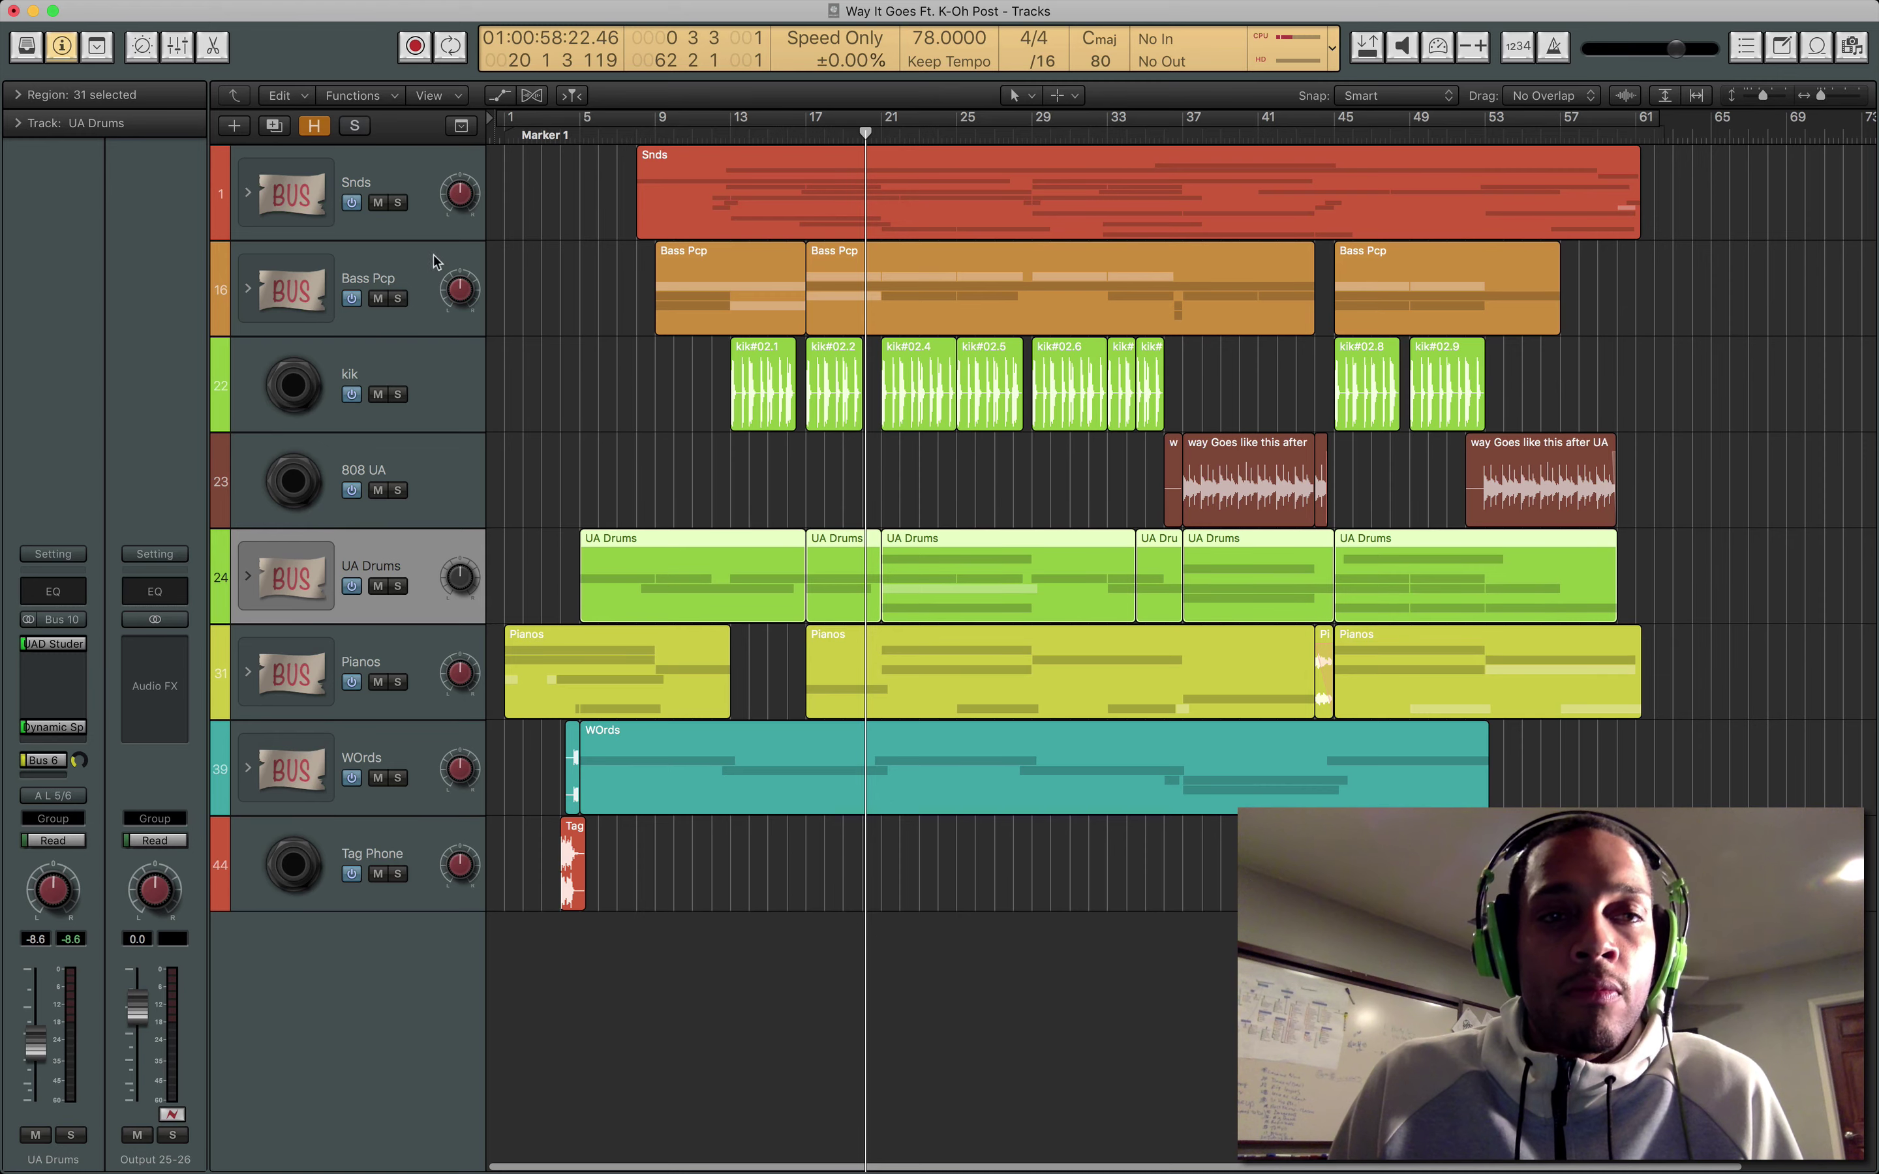
Expand the UA Drums stack to show its drum tracks and select the tom brk track.
{"action": "left_click", "coordinate": [374, 169]}
{"action": "left_click", "coordinate": [322, 574]}
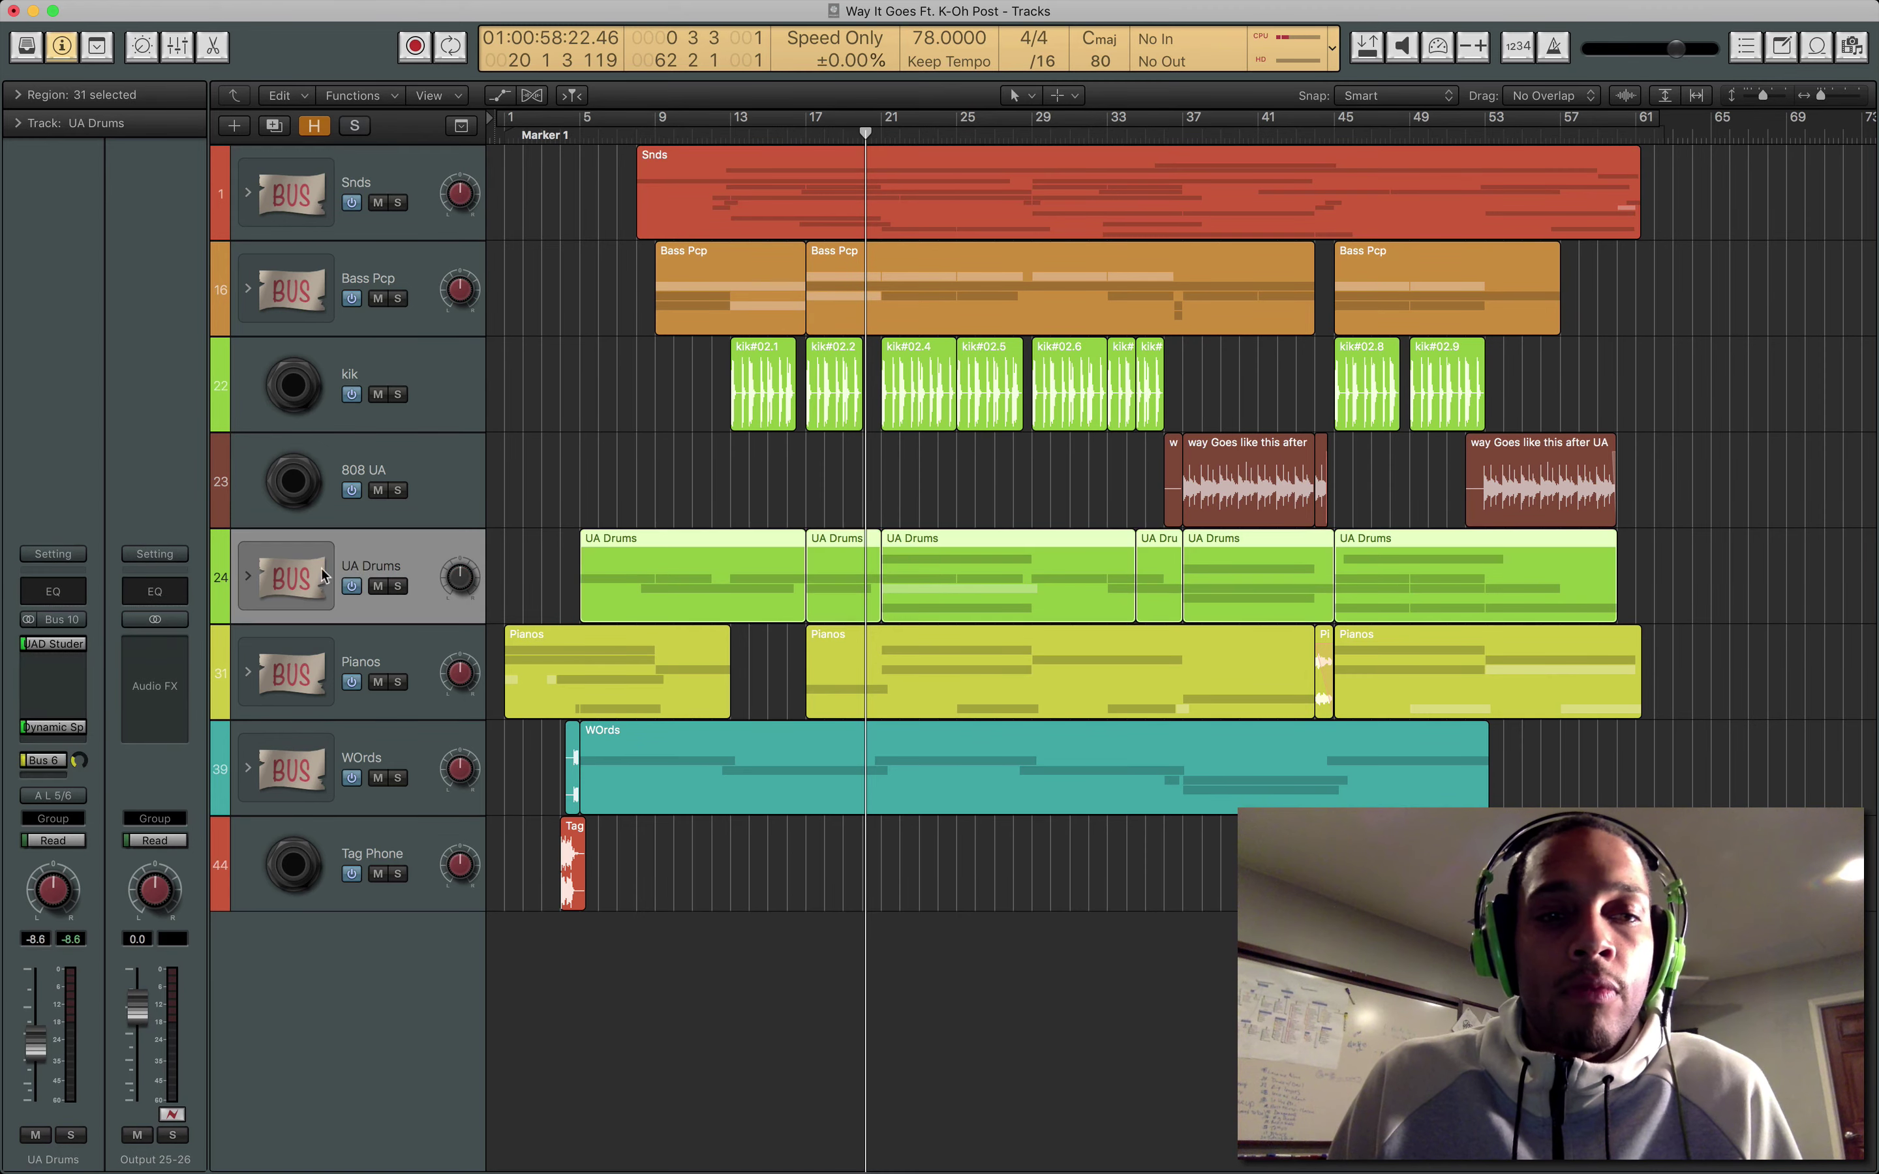
{"action": "left_click", "coordinate": [248, 578]}
{"action": "scroll", "coordinate": [703, 659], "scroll_direction": "down", "scroll_amount": 3}
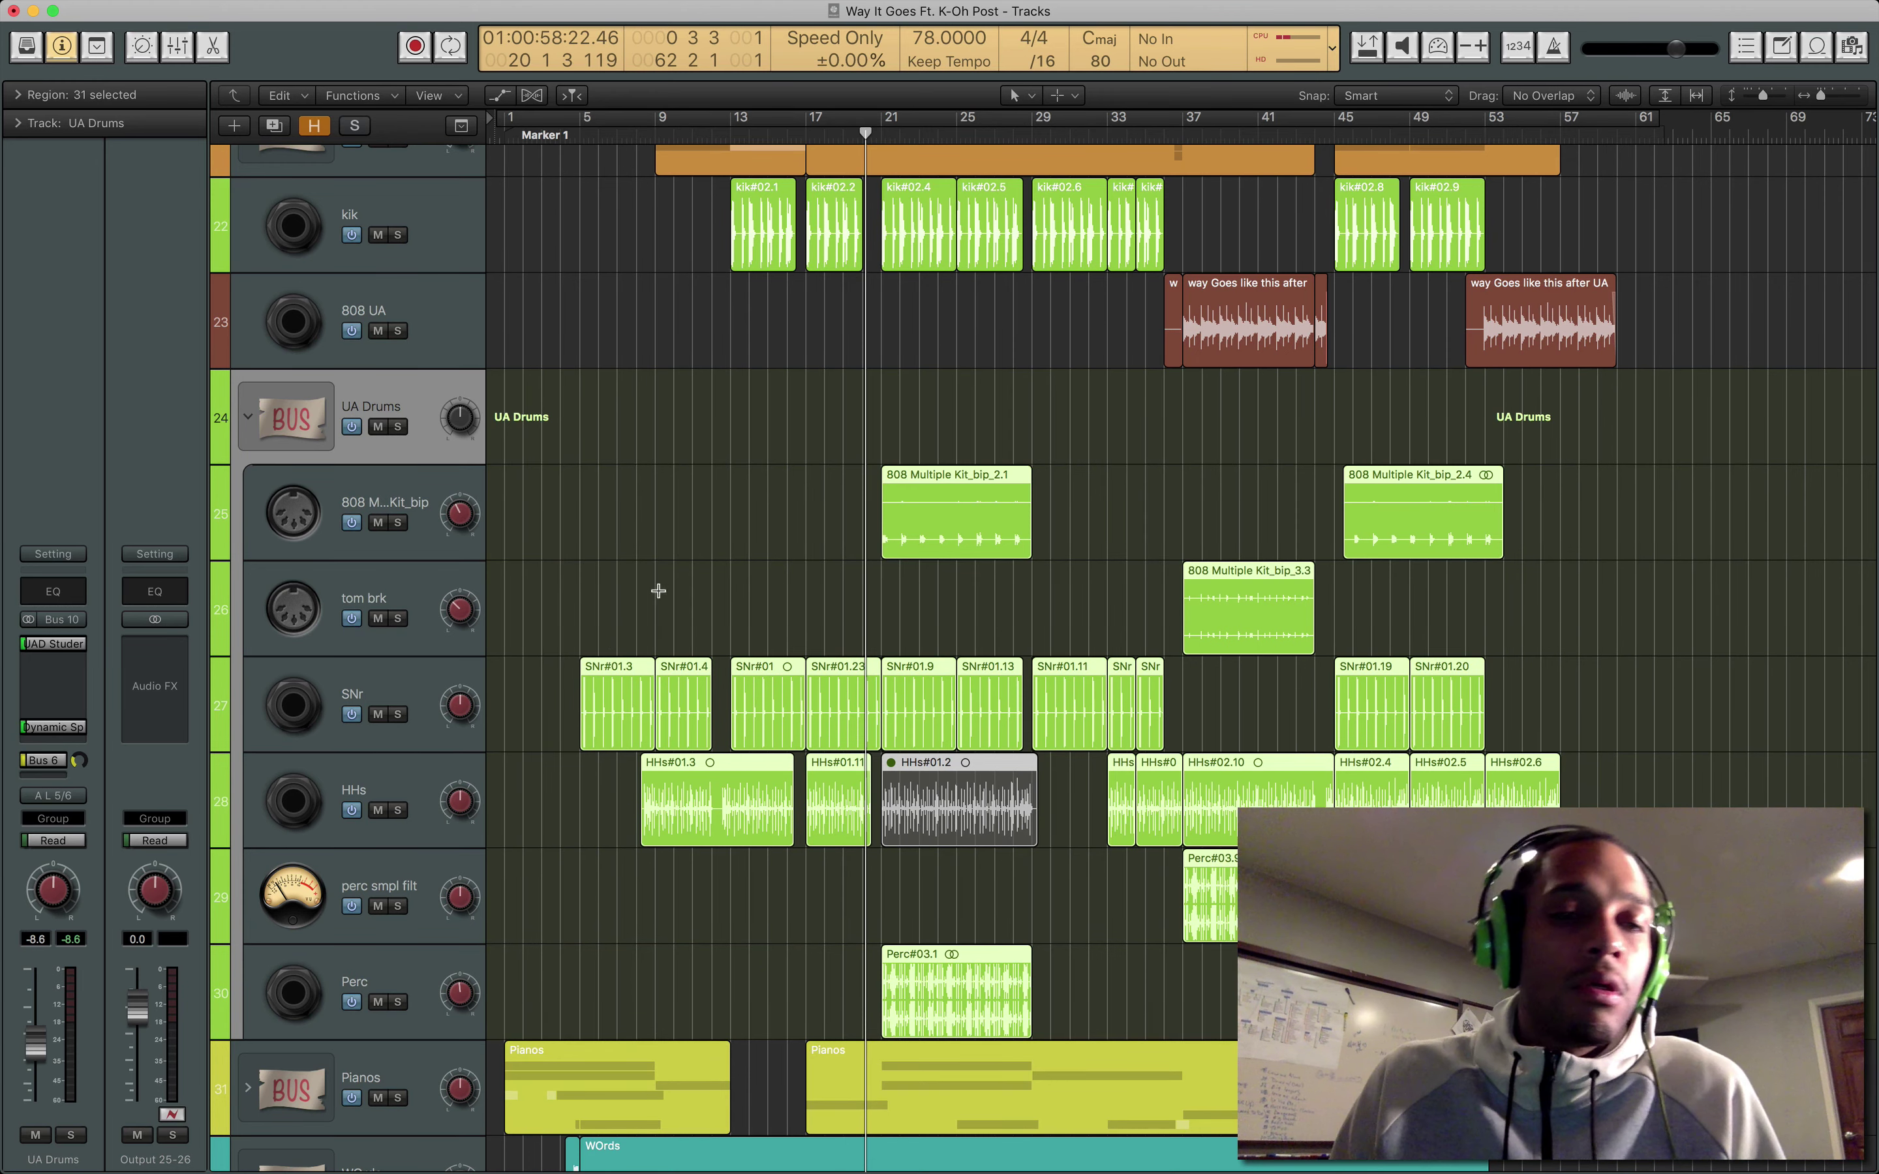
{"action": "scroll", "coordinate": [664, 586], "scroll_direction": "down", "scroll_amount": 1}
{"action": "left_click", "coordinate": [380, 531]}
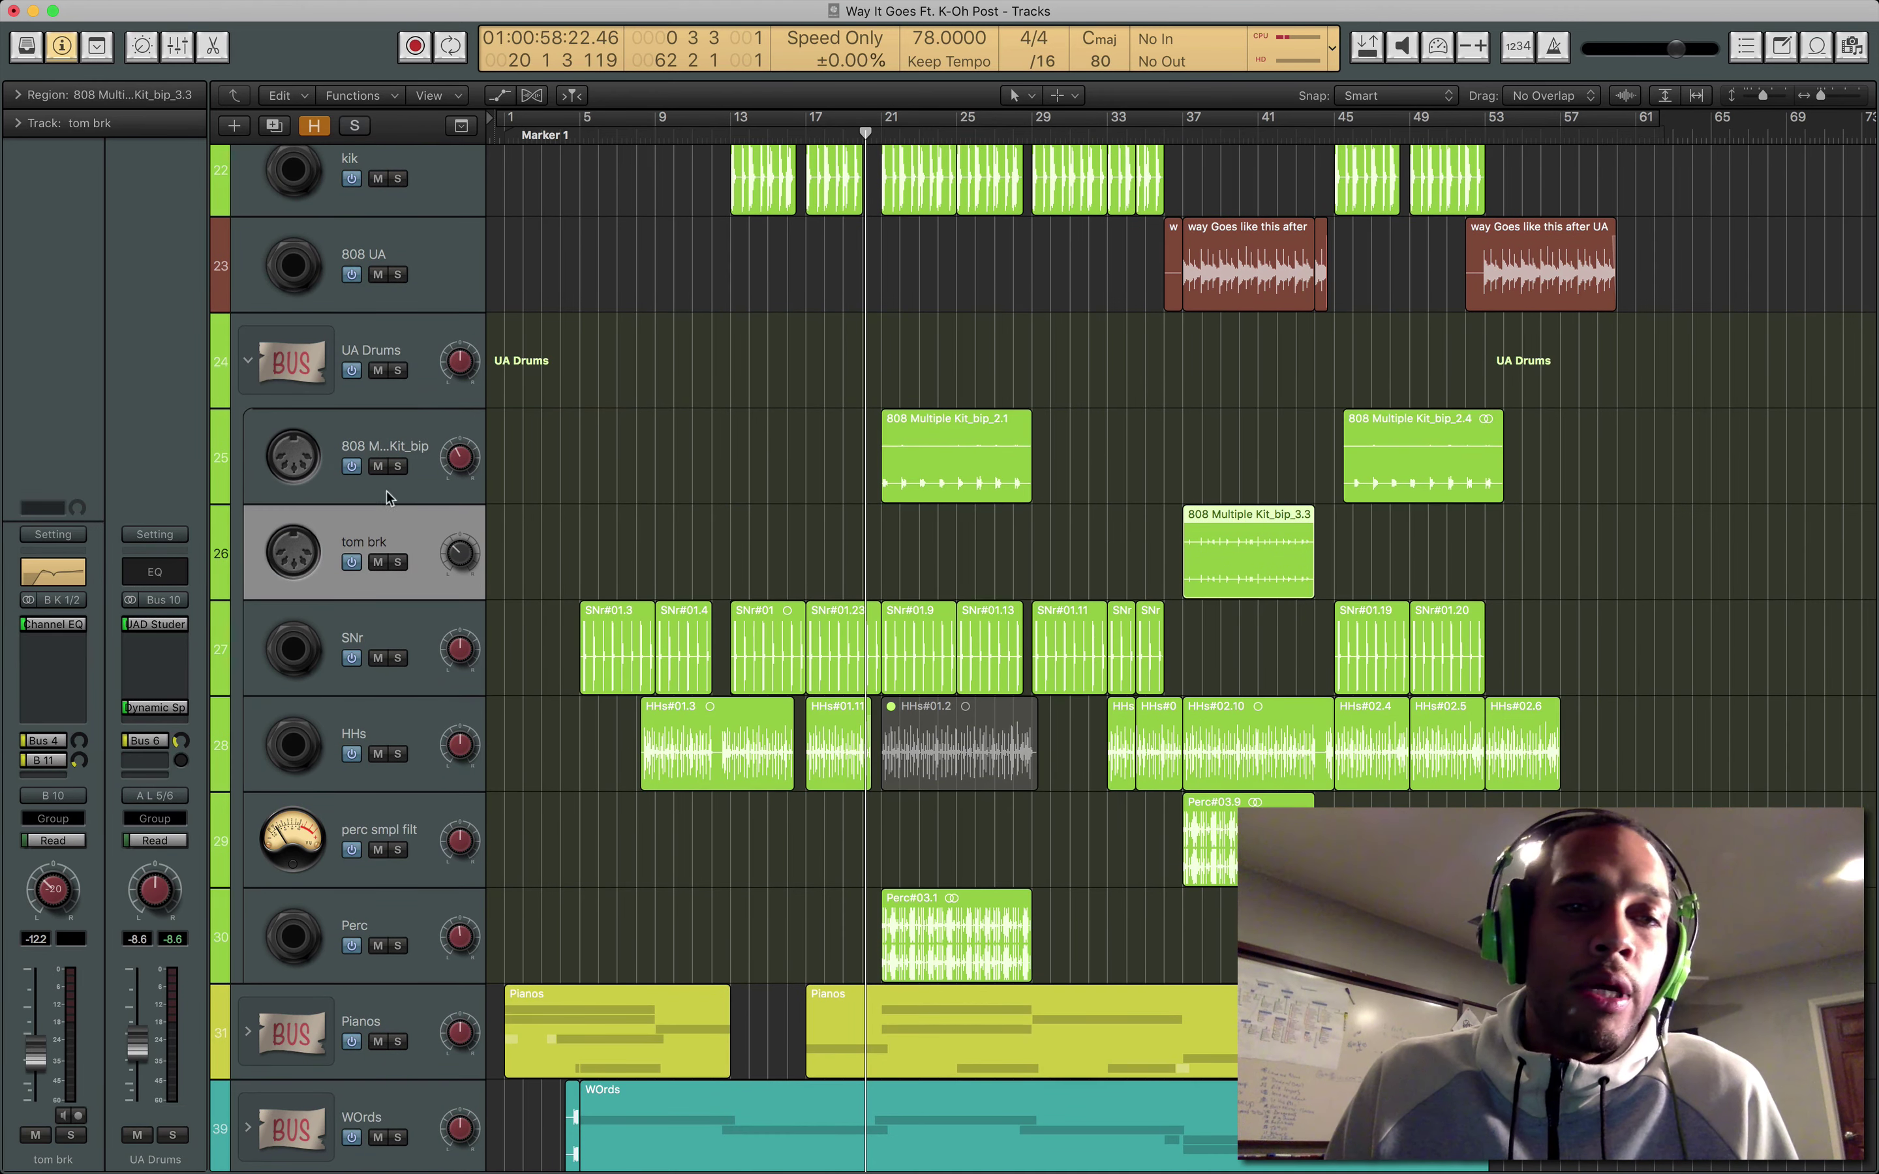
Play the soloed UA Drums stack from bar 17 and select the Perc track inside it.
{"action": "left_click", "coordinate": [398, 370]}
{"action": "key", "text": "space"}
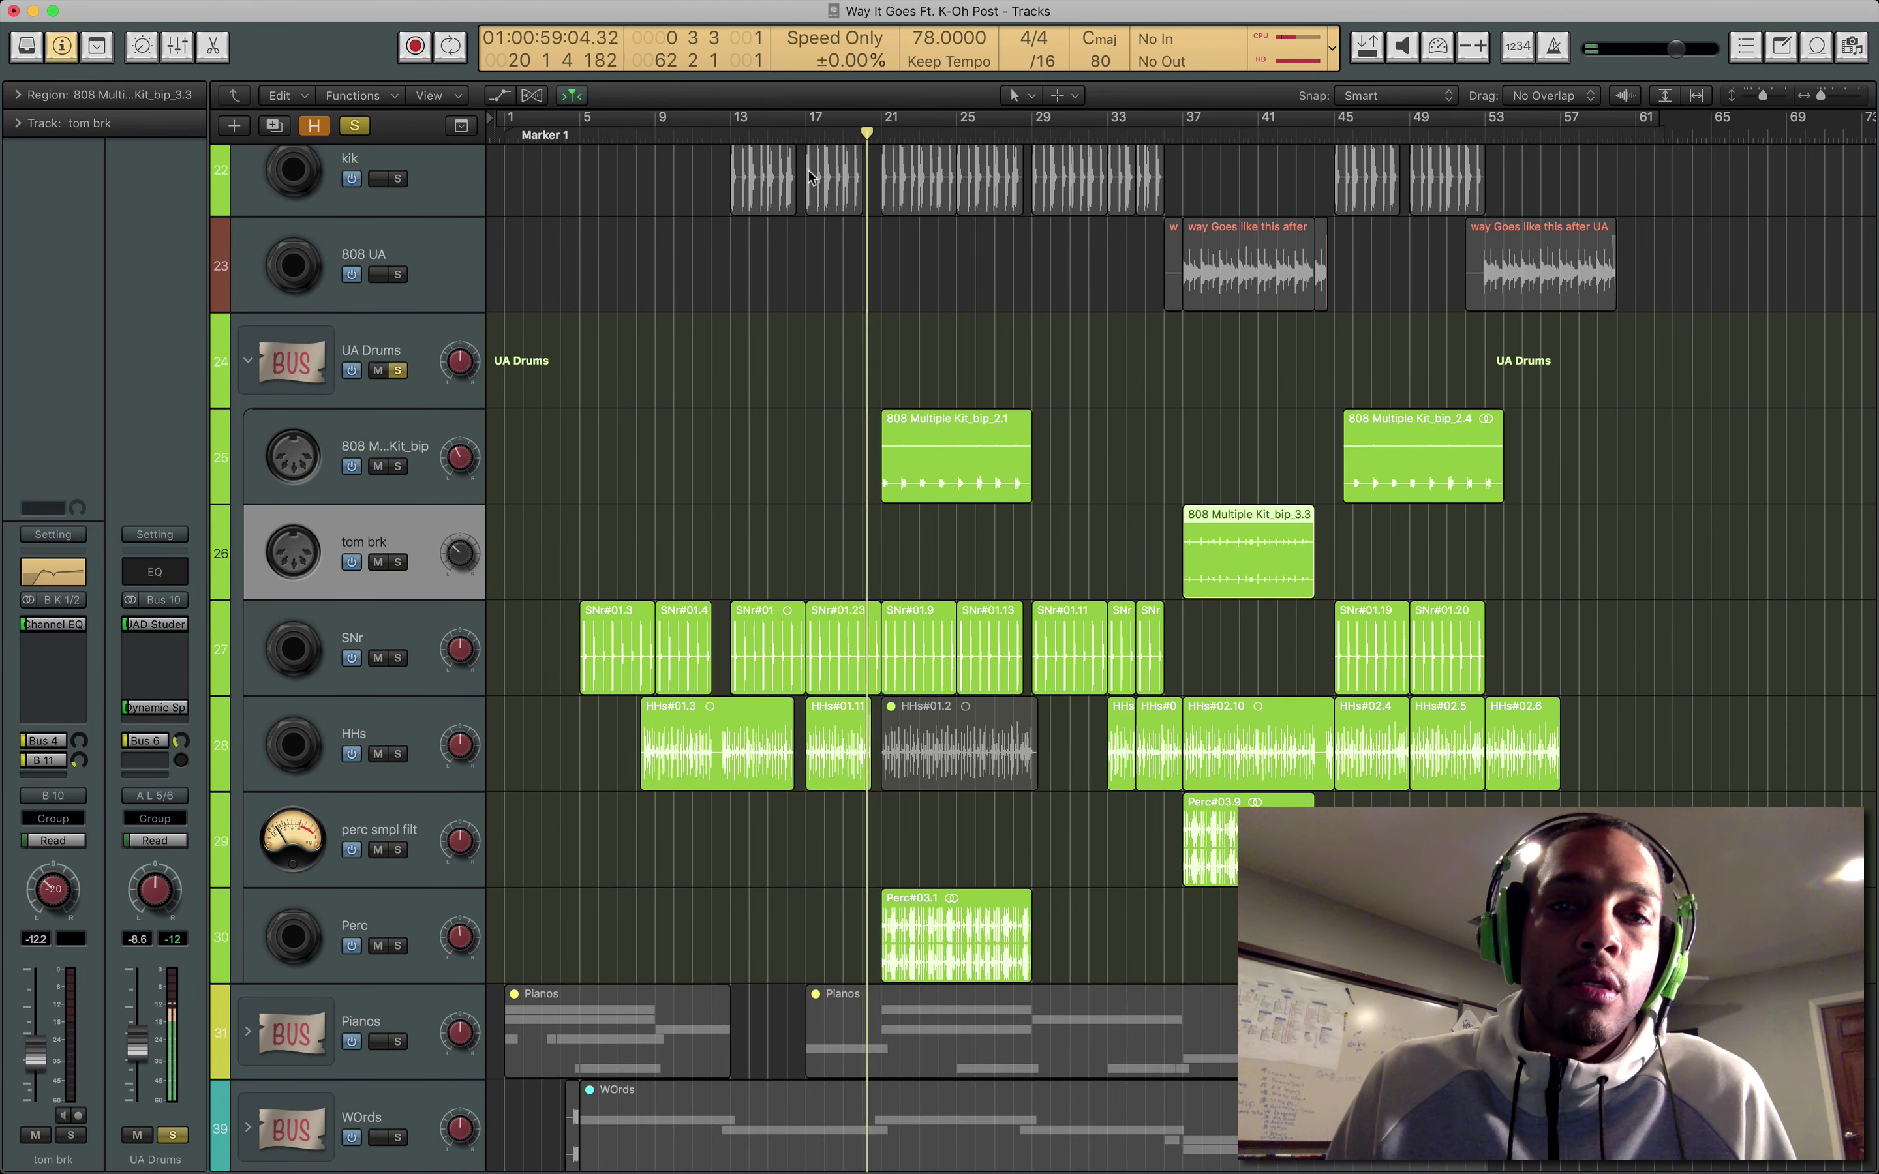
{"action": "left_click", "coordinate": [795, 142]}
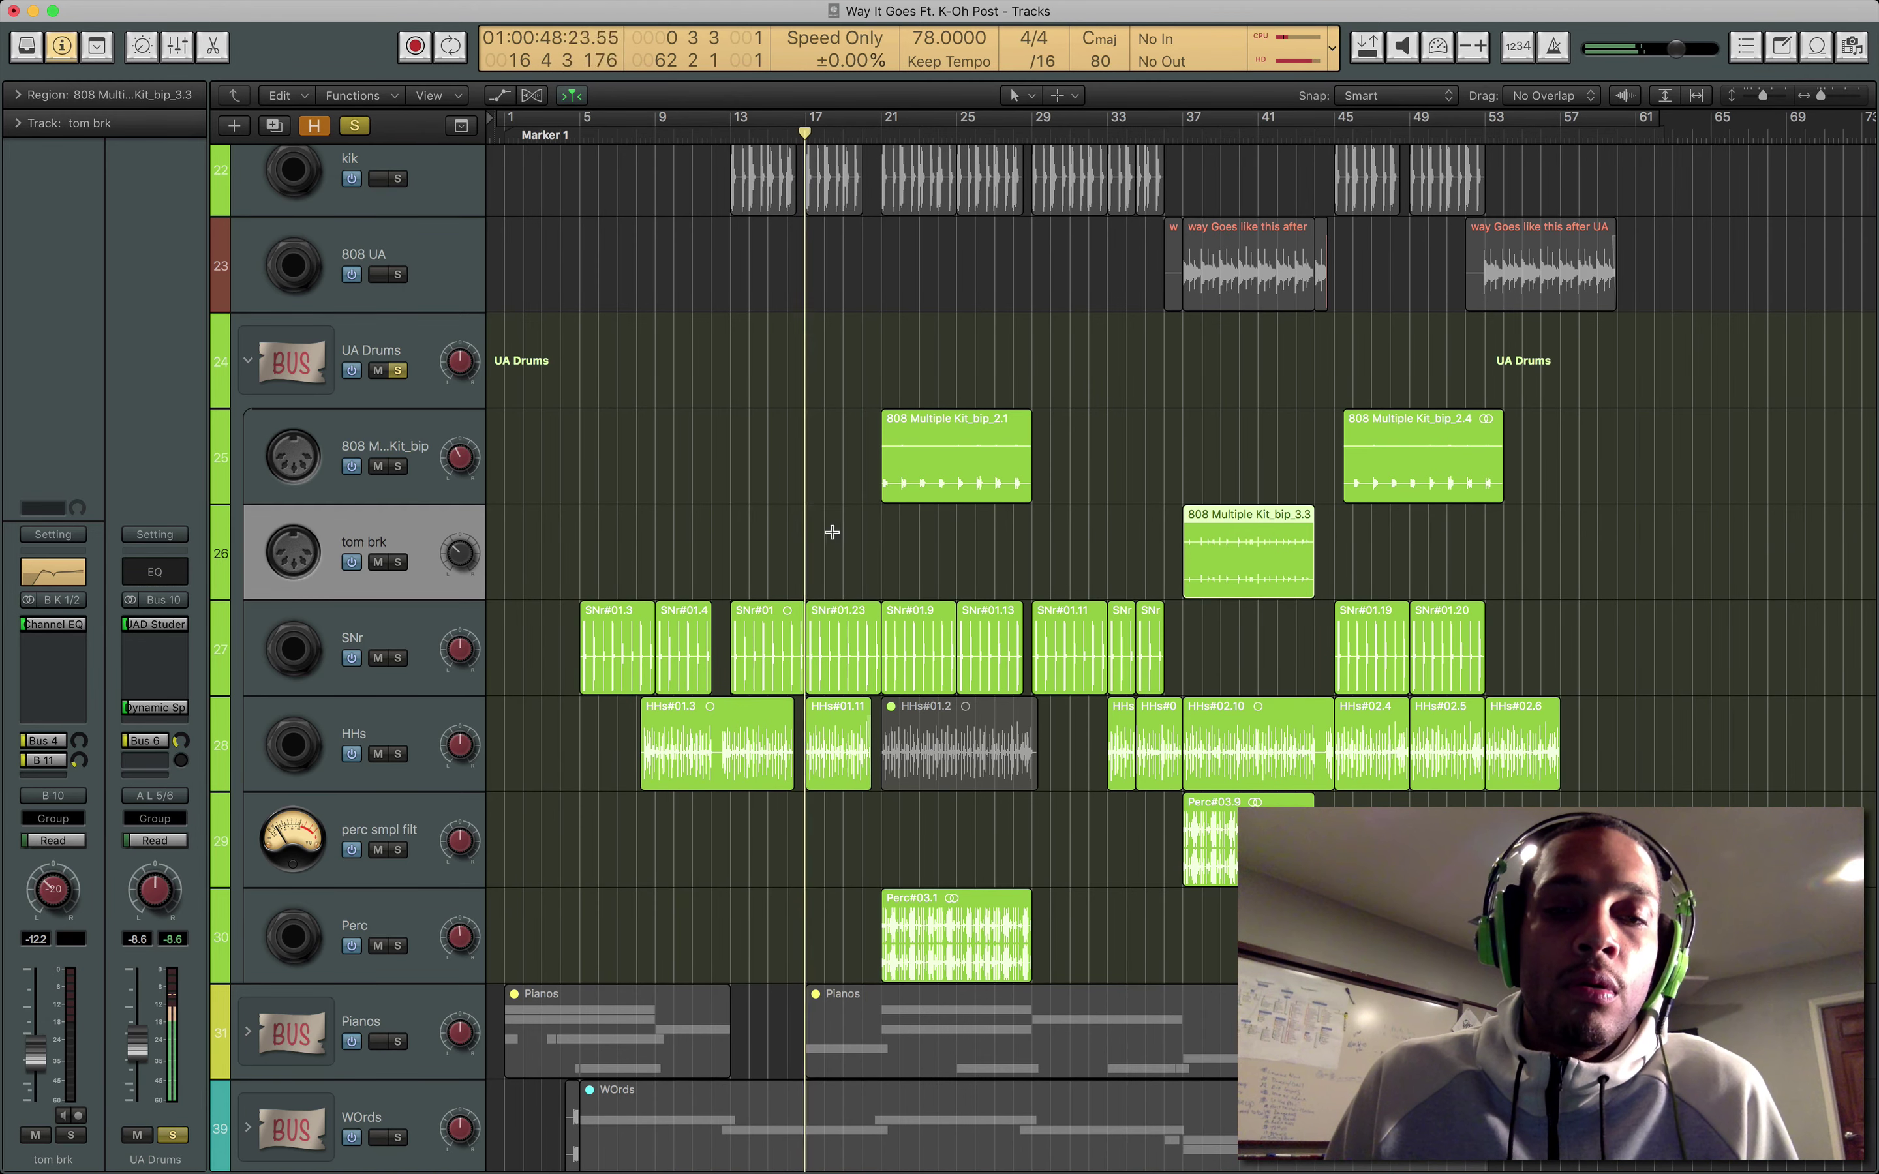
{"action": "scroll", "coordinate": [797, 530], "scroll_direction": "down", "scroll_amount": 3}
{"action": "scroll", "coordinate": [797, 530], "scroll_direction": "down", "scroll_amount": 1}
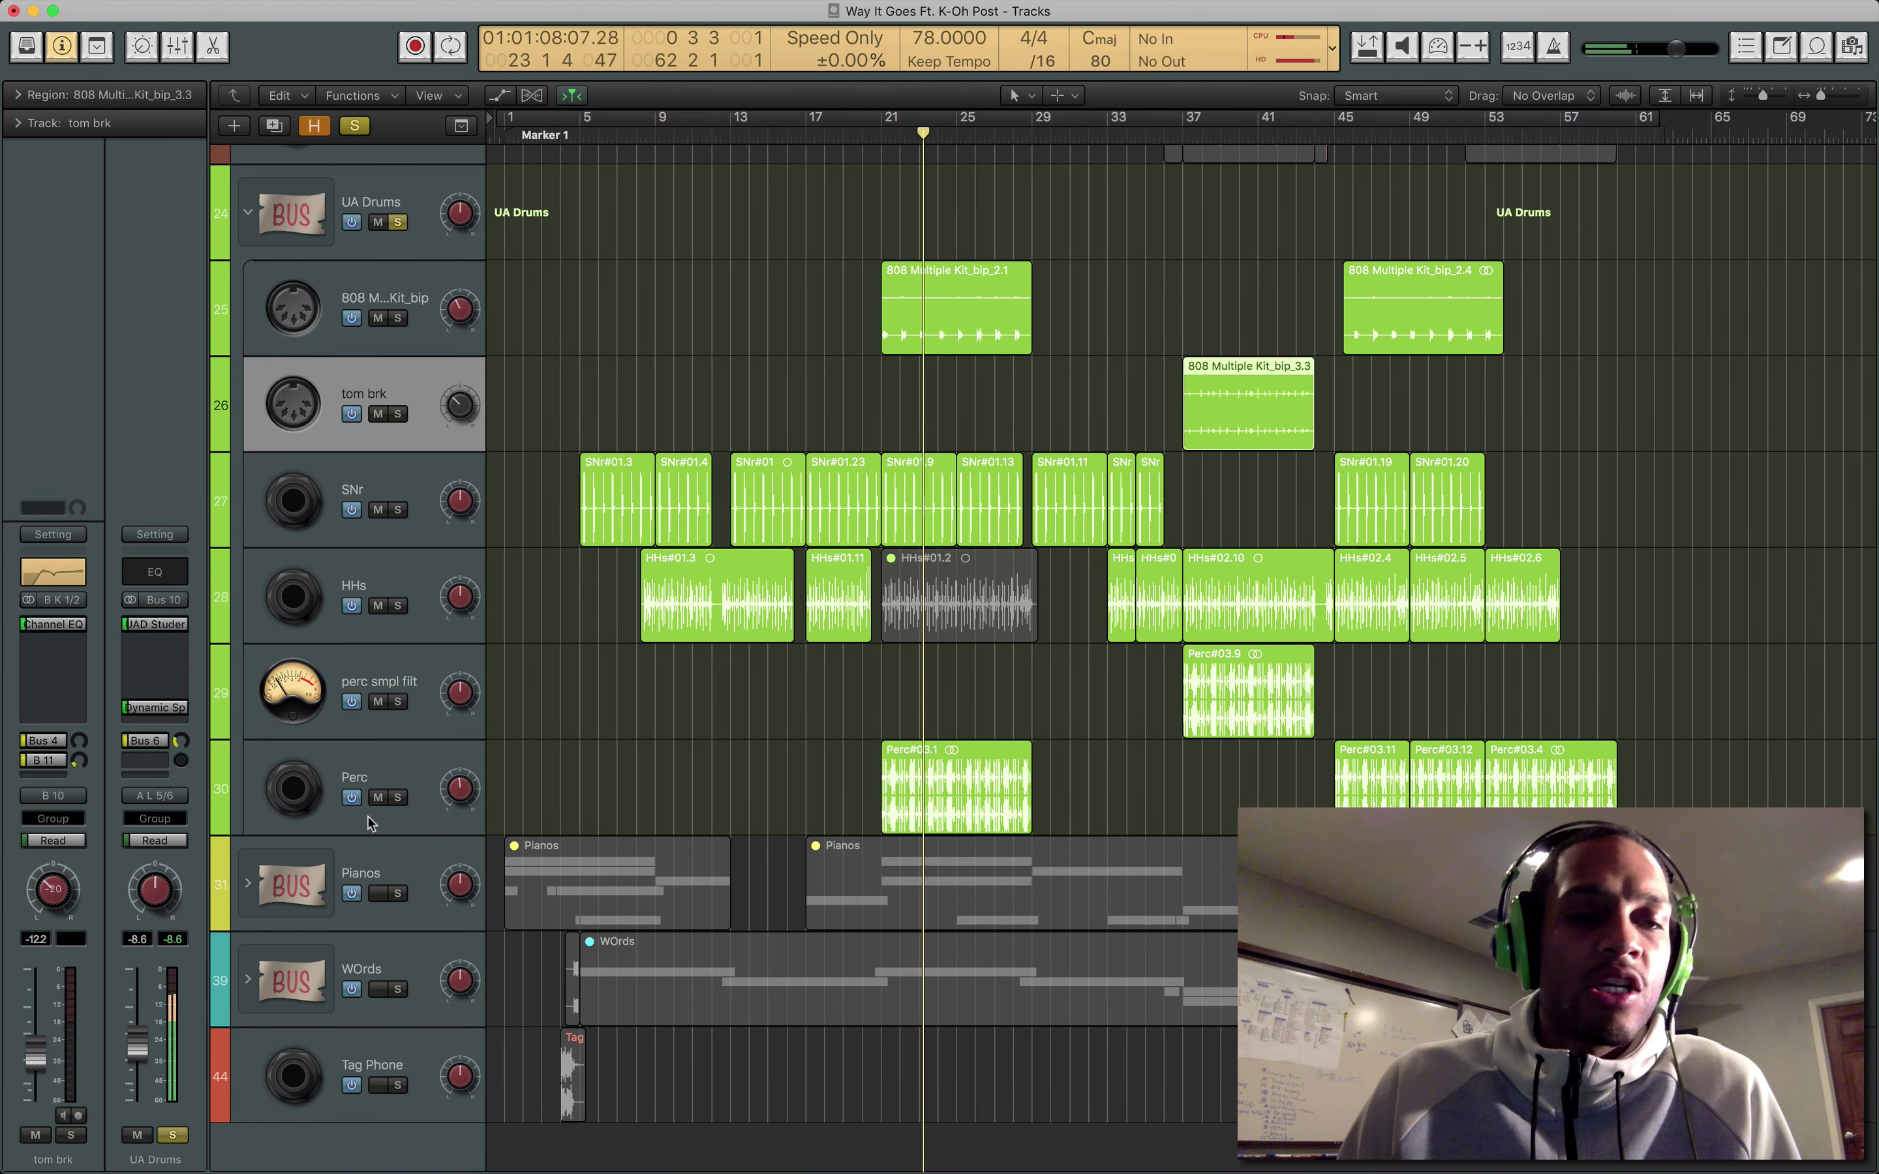
{"action": "left_click", "coordinate": [354, 767]}
{"action": "scroll", "coordinate": [634, 454], "scroll_direction": "up", "scroll_amount": 3}
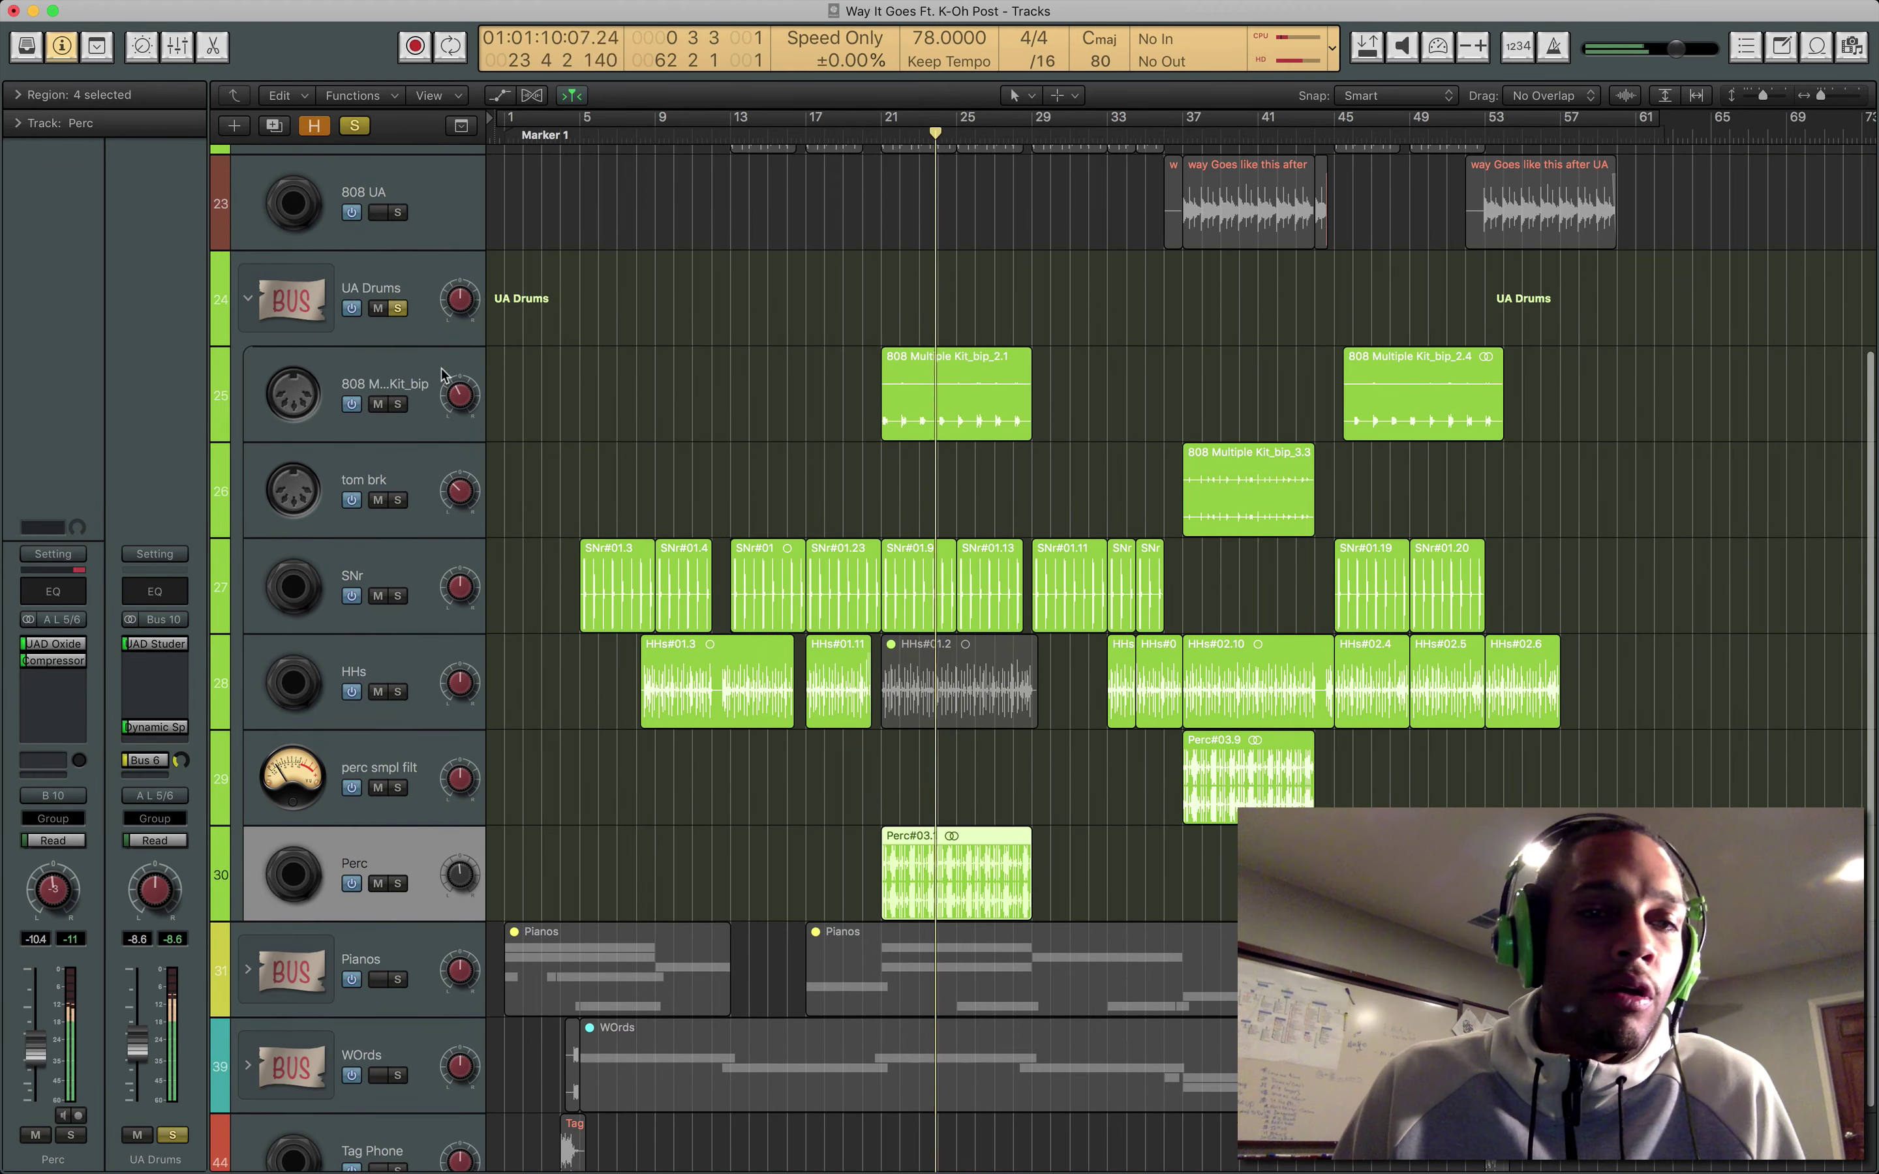
Add the kik track and the Bass Pcp and Snds buses to the solo during playback.
{"action": "scroll", "coordinate": [588, 412], "scroll_direction": "up", "scroll_amount": 8}
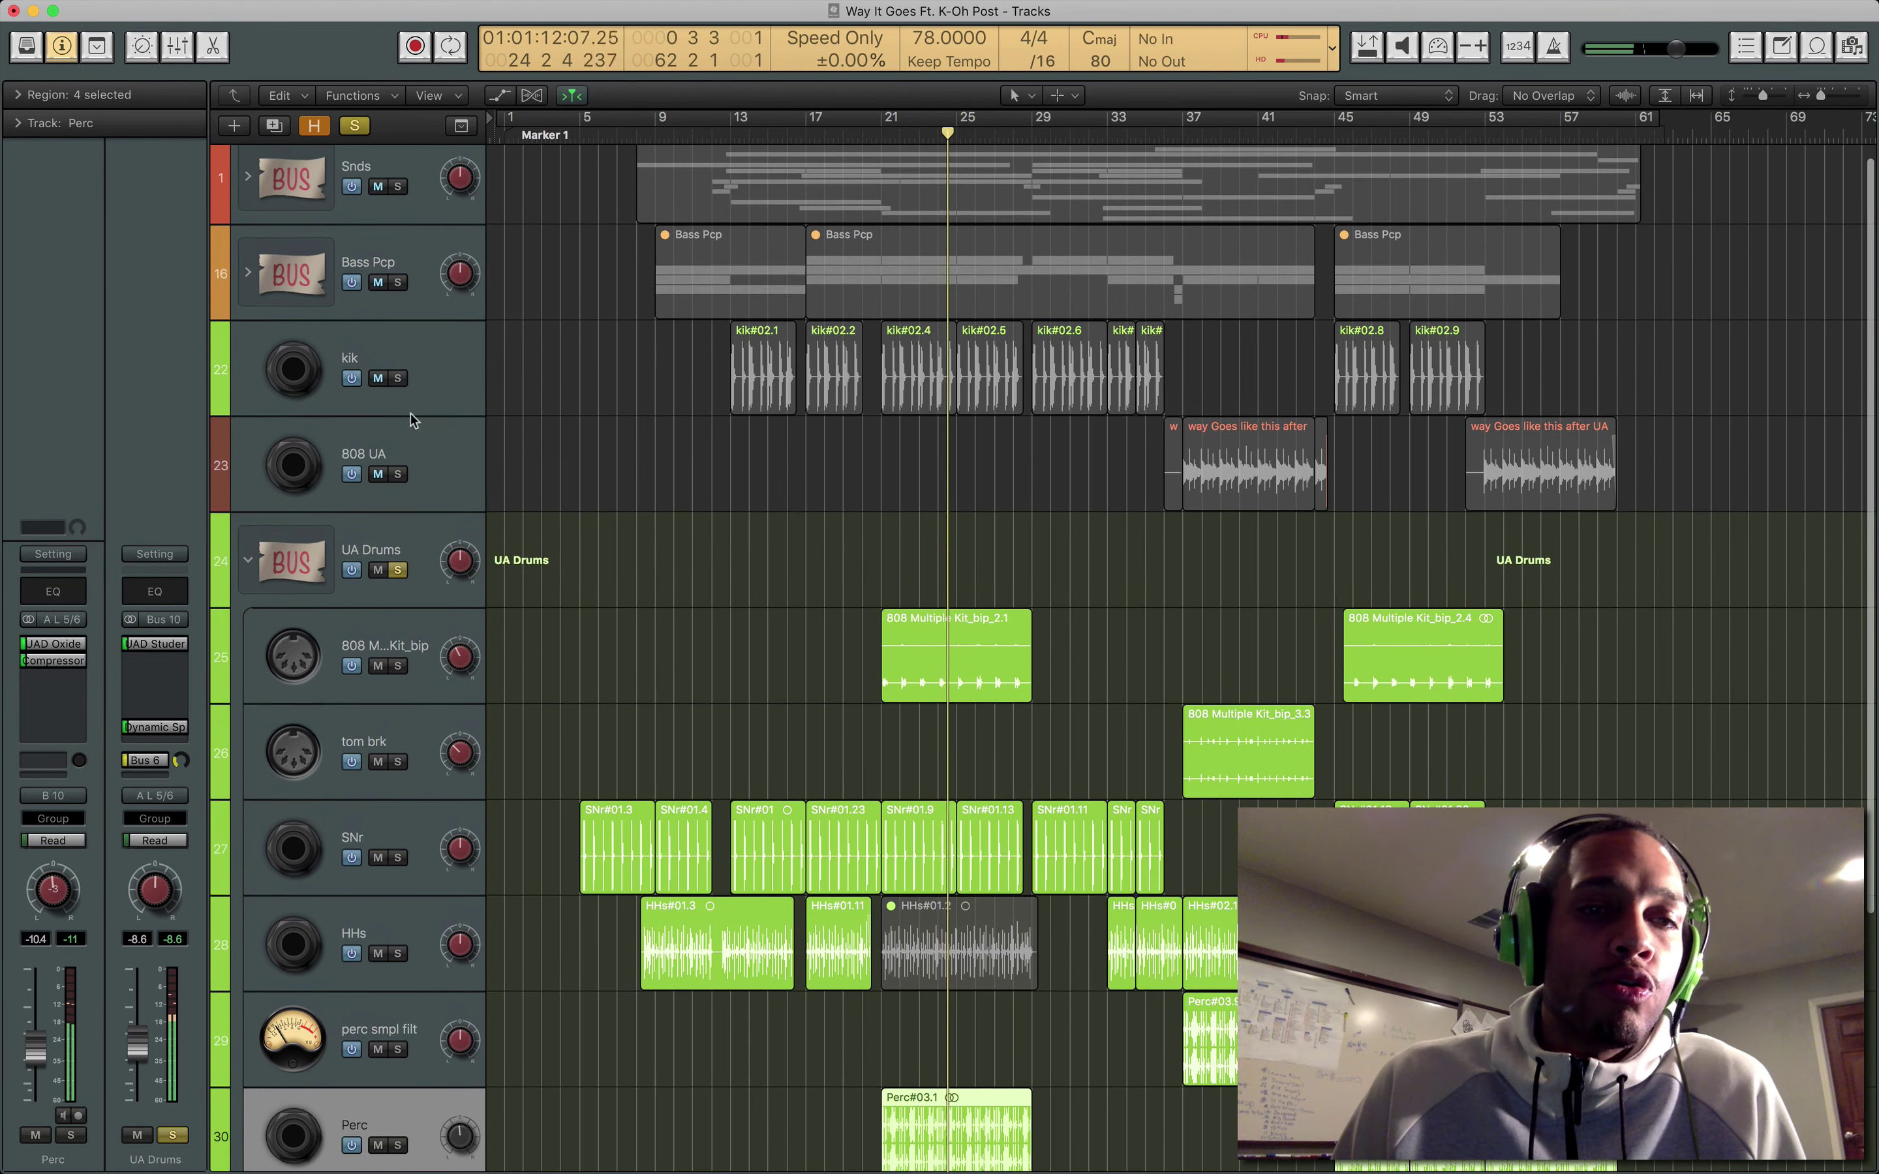
{"action": "left_click", "coordinate": [397, 379]}
{"action": "scroll", "coordinate": [633, 526], "scroll_direction": "up", "scroll_amount": 2}
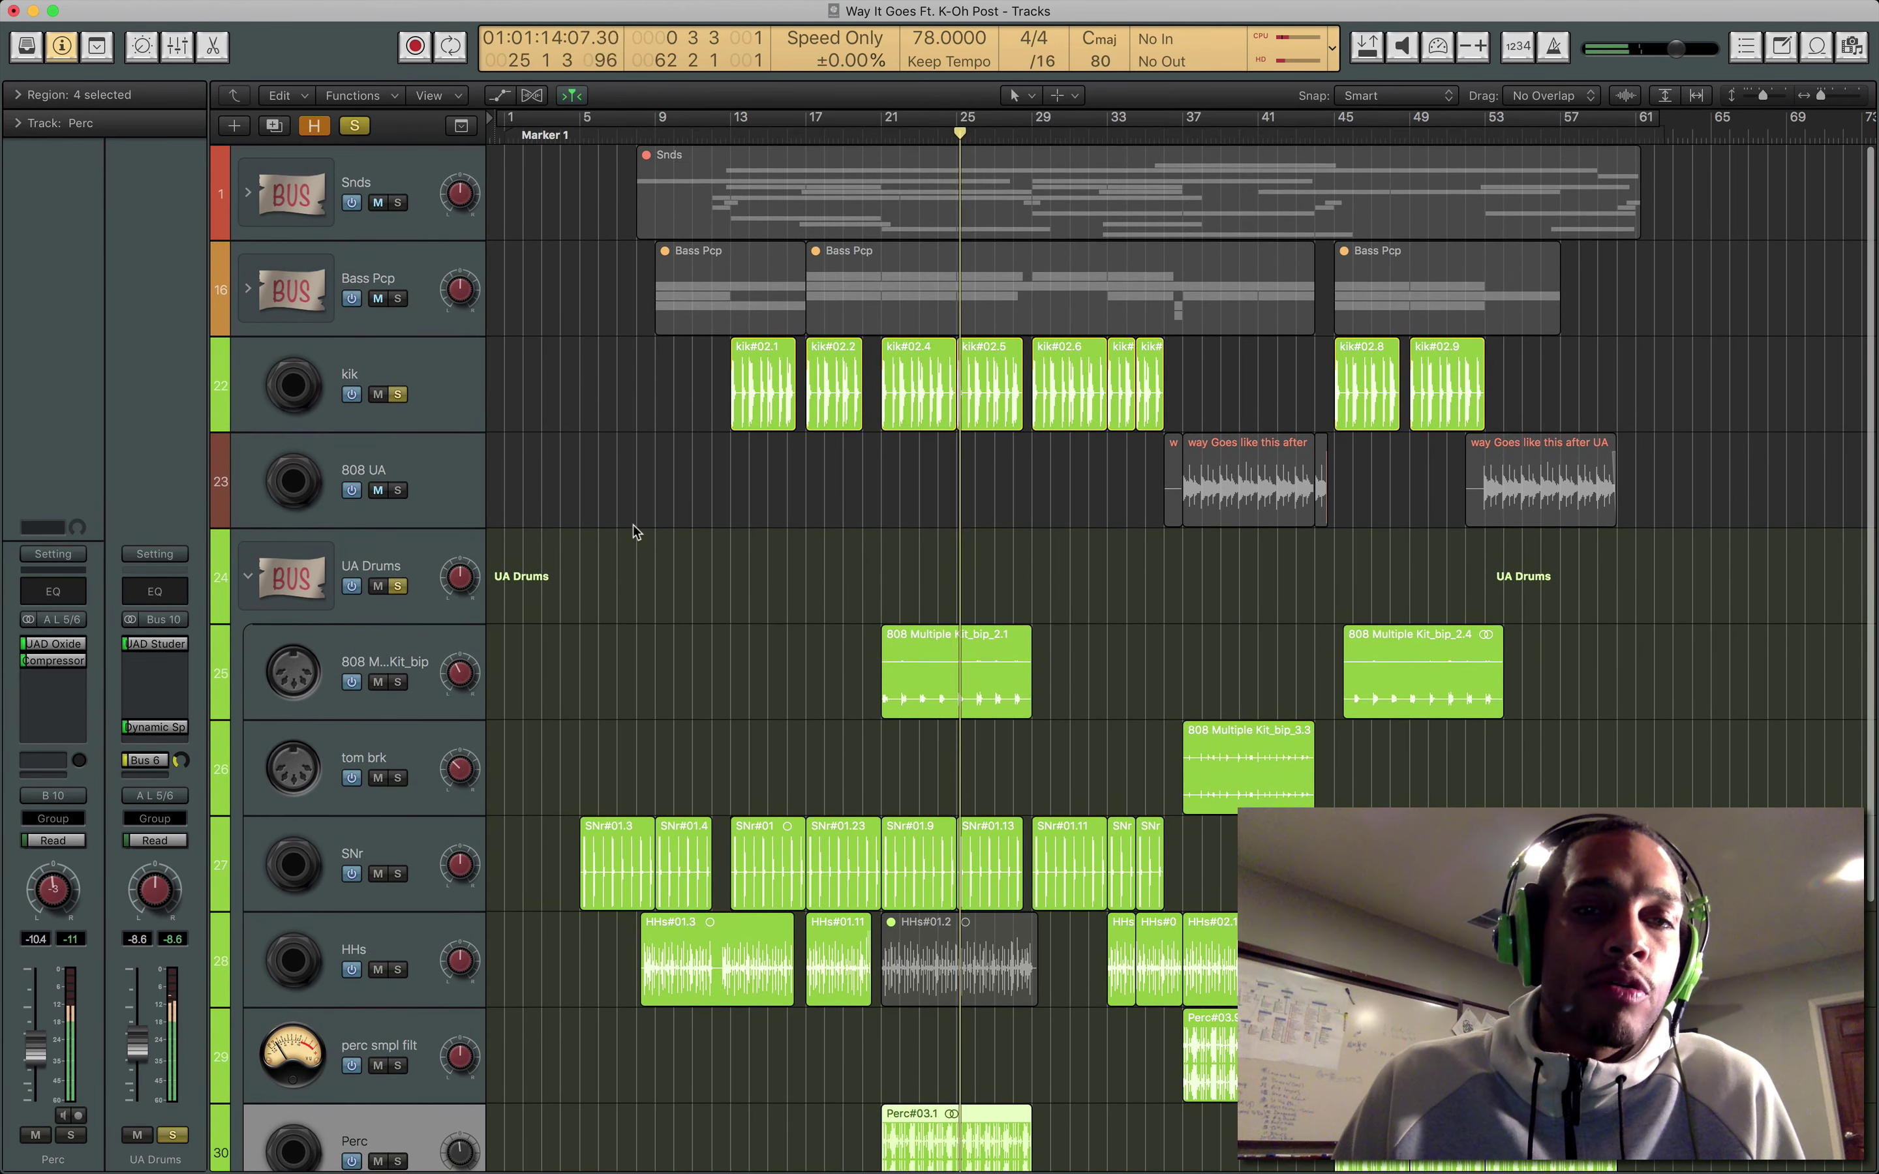
{"action": "left_click", "coordinate": [397, 298]}
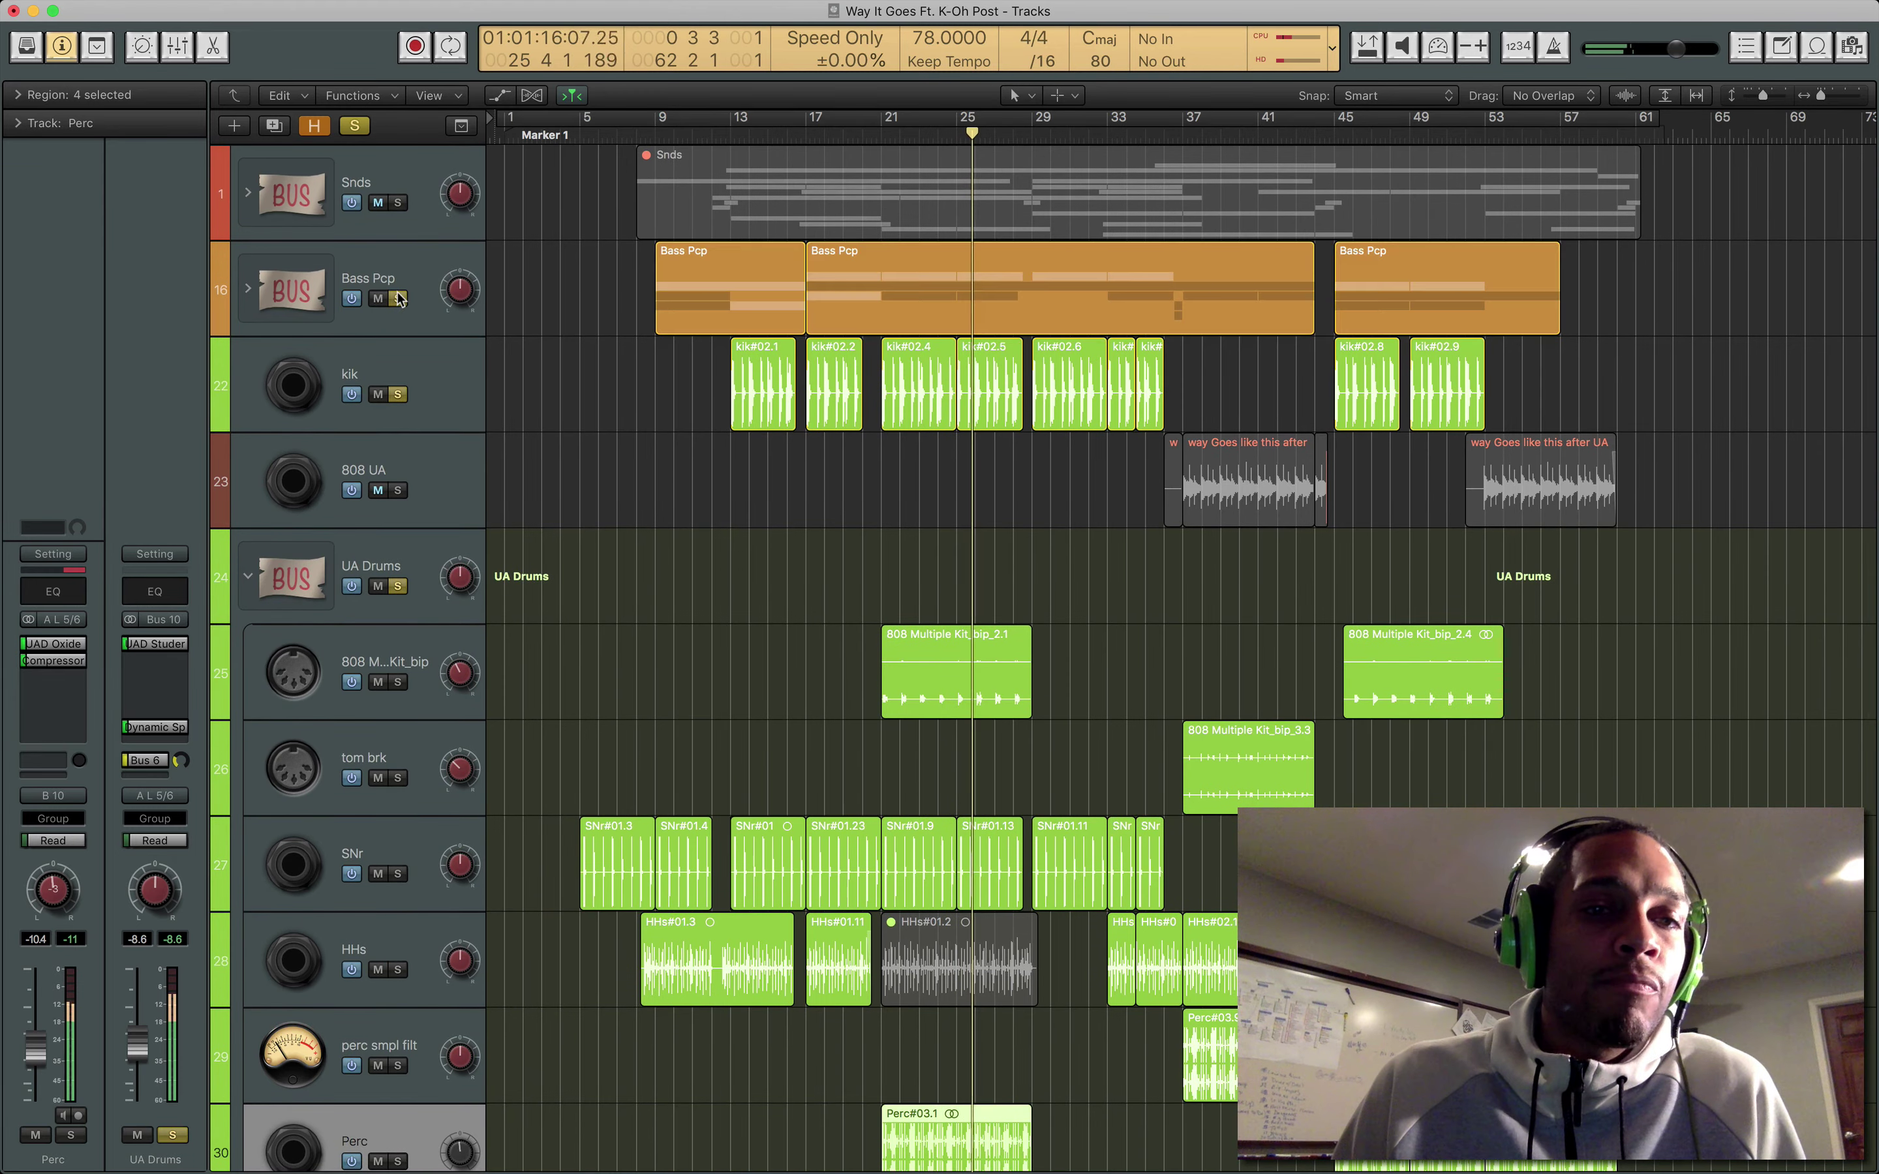
{"action": "left_click", "coordinate": [397, 203]}
Expand the Snds and WOrds stacks and add the Pianos and WOrds buses to the solo during playback.
{"action": "scroll", "coordinate": [399, 425], "scroll_direction": "down", "scroll_amount": 5}
{"action": "scroll", "coordinate": [388, 388], "scroll_direction": "up", "scroll_amount": 6}
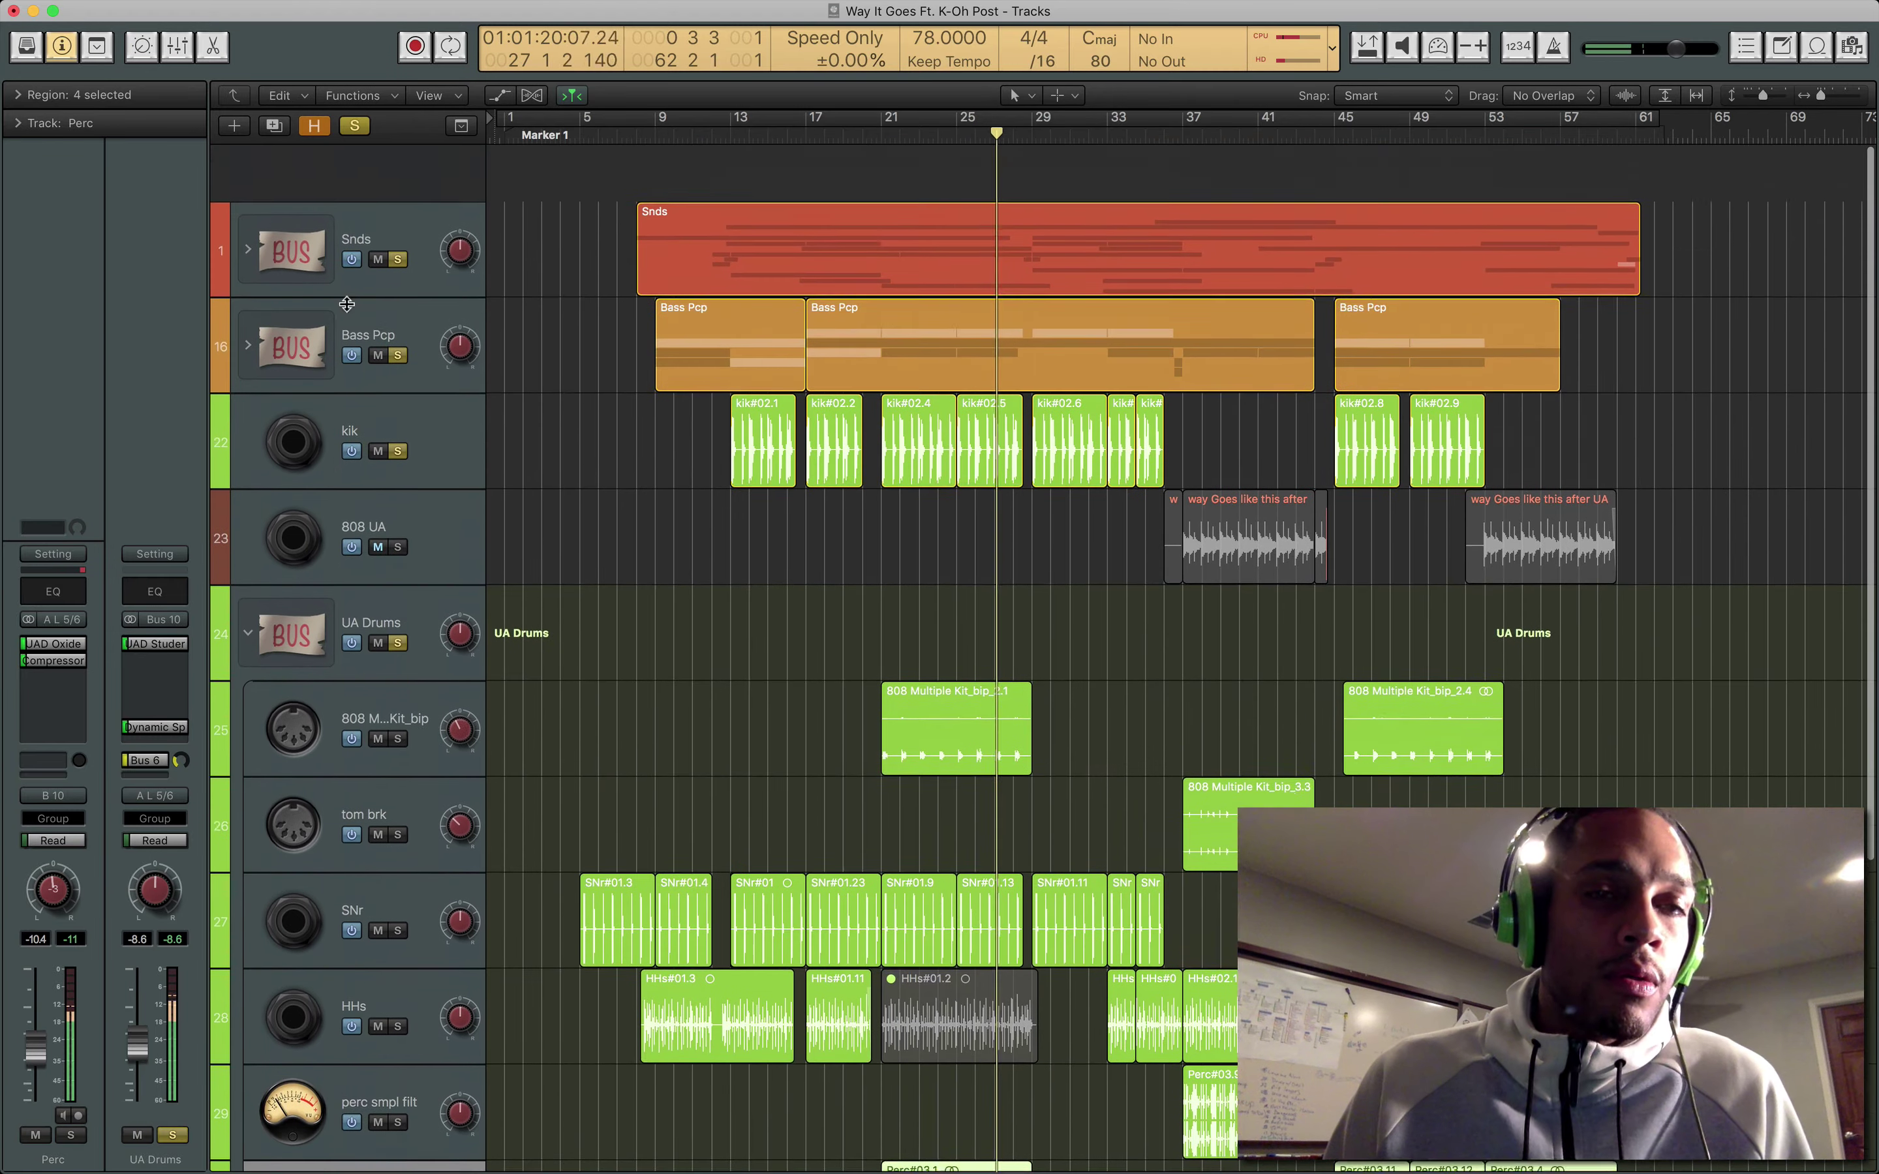
{"action": "left_click", "coordinate": [246, 195]}
{"action": "scroll", "coordinate": [703, 435], "scroll_direction": "down", "scroll_amount": 10}
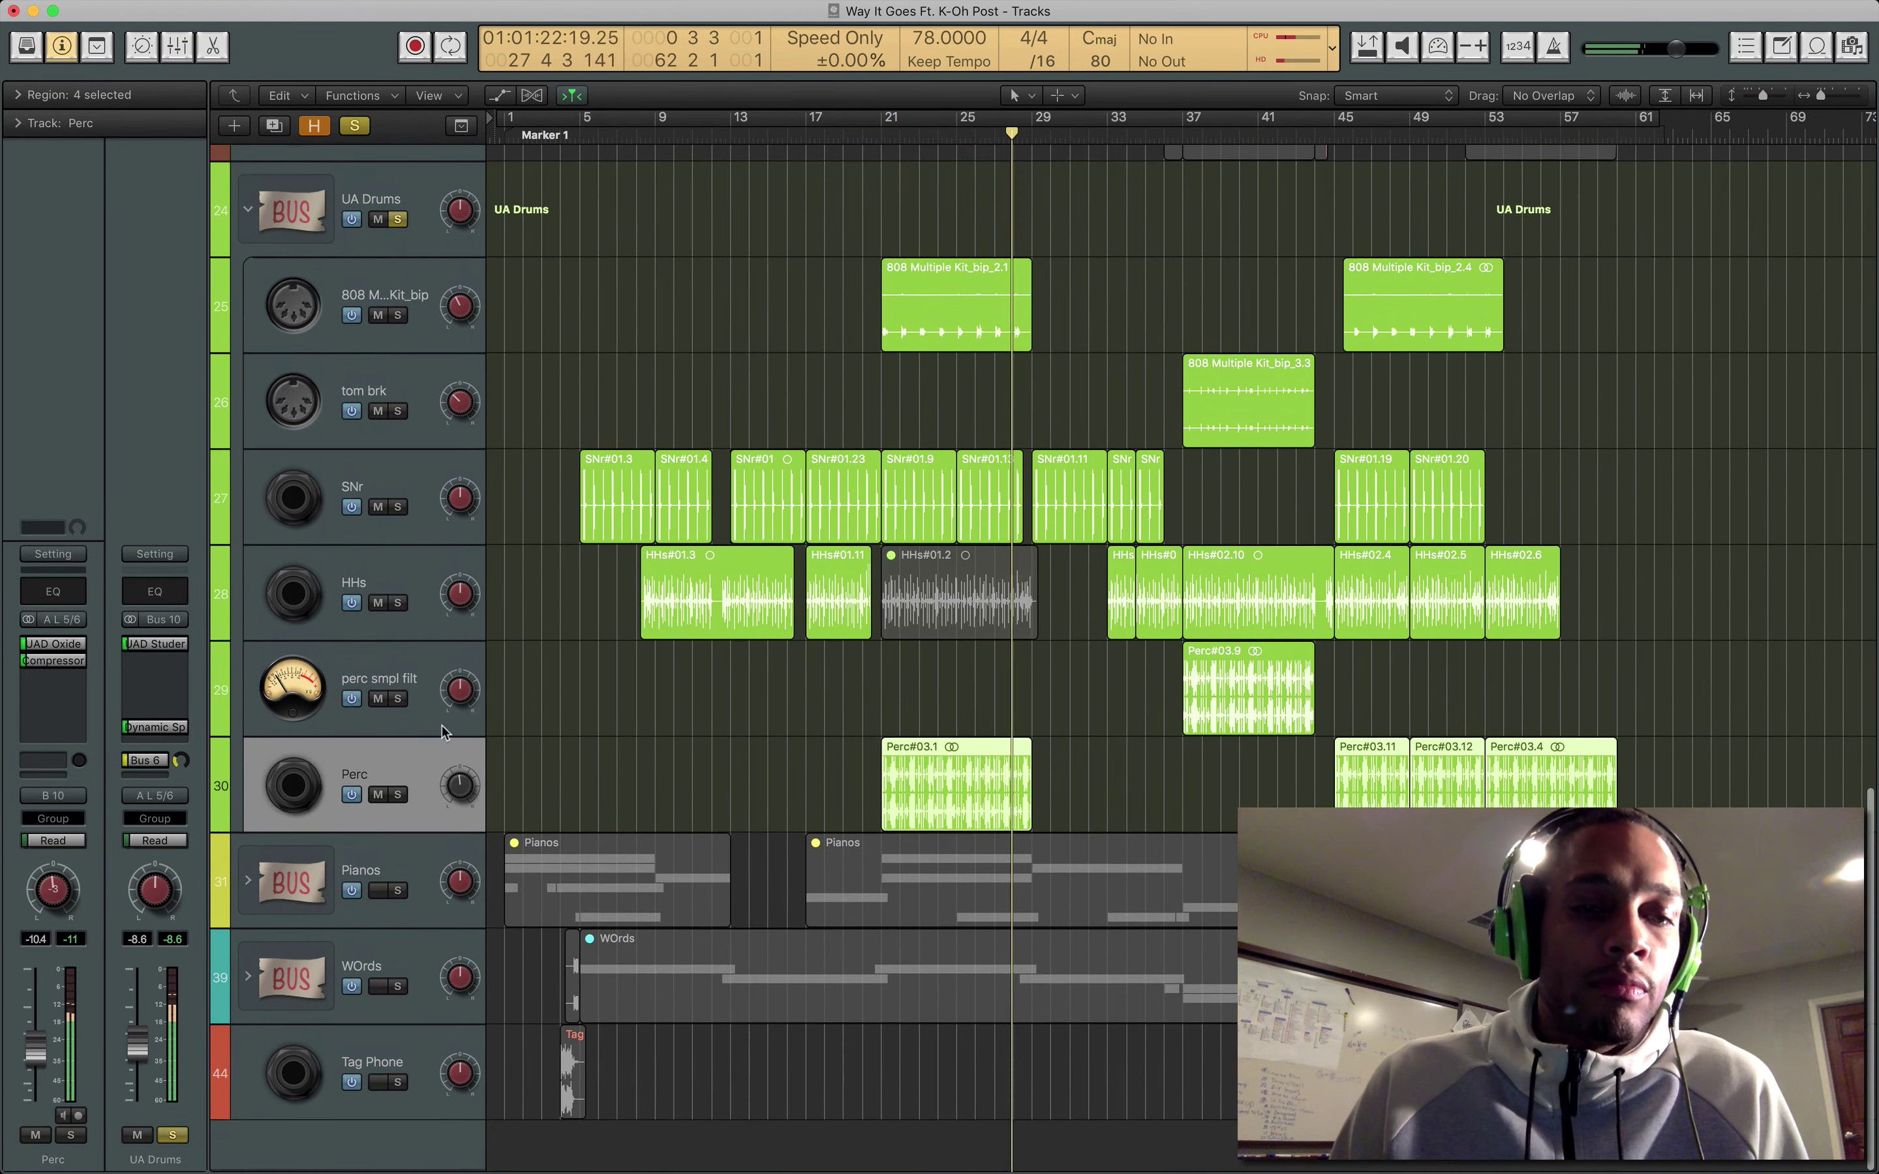
{"action": "left_click", "coordinate": [248, 975]}
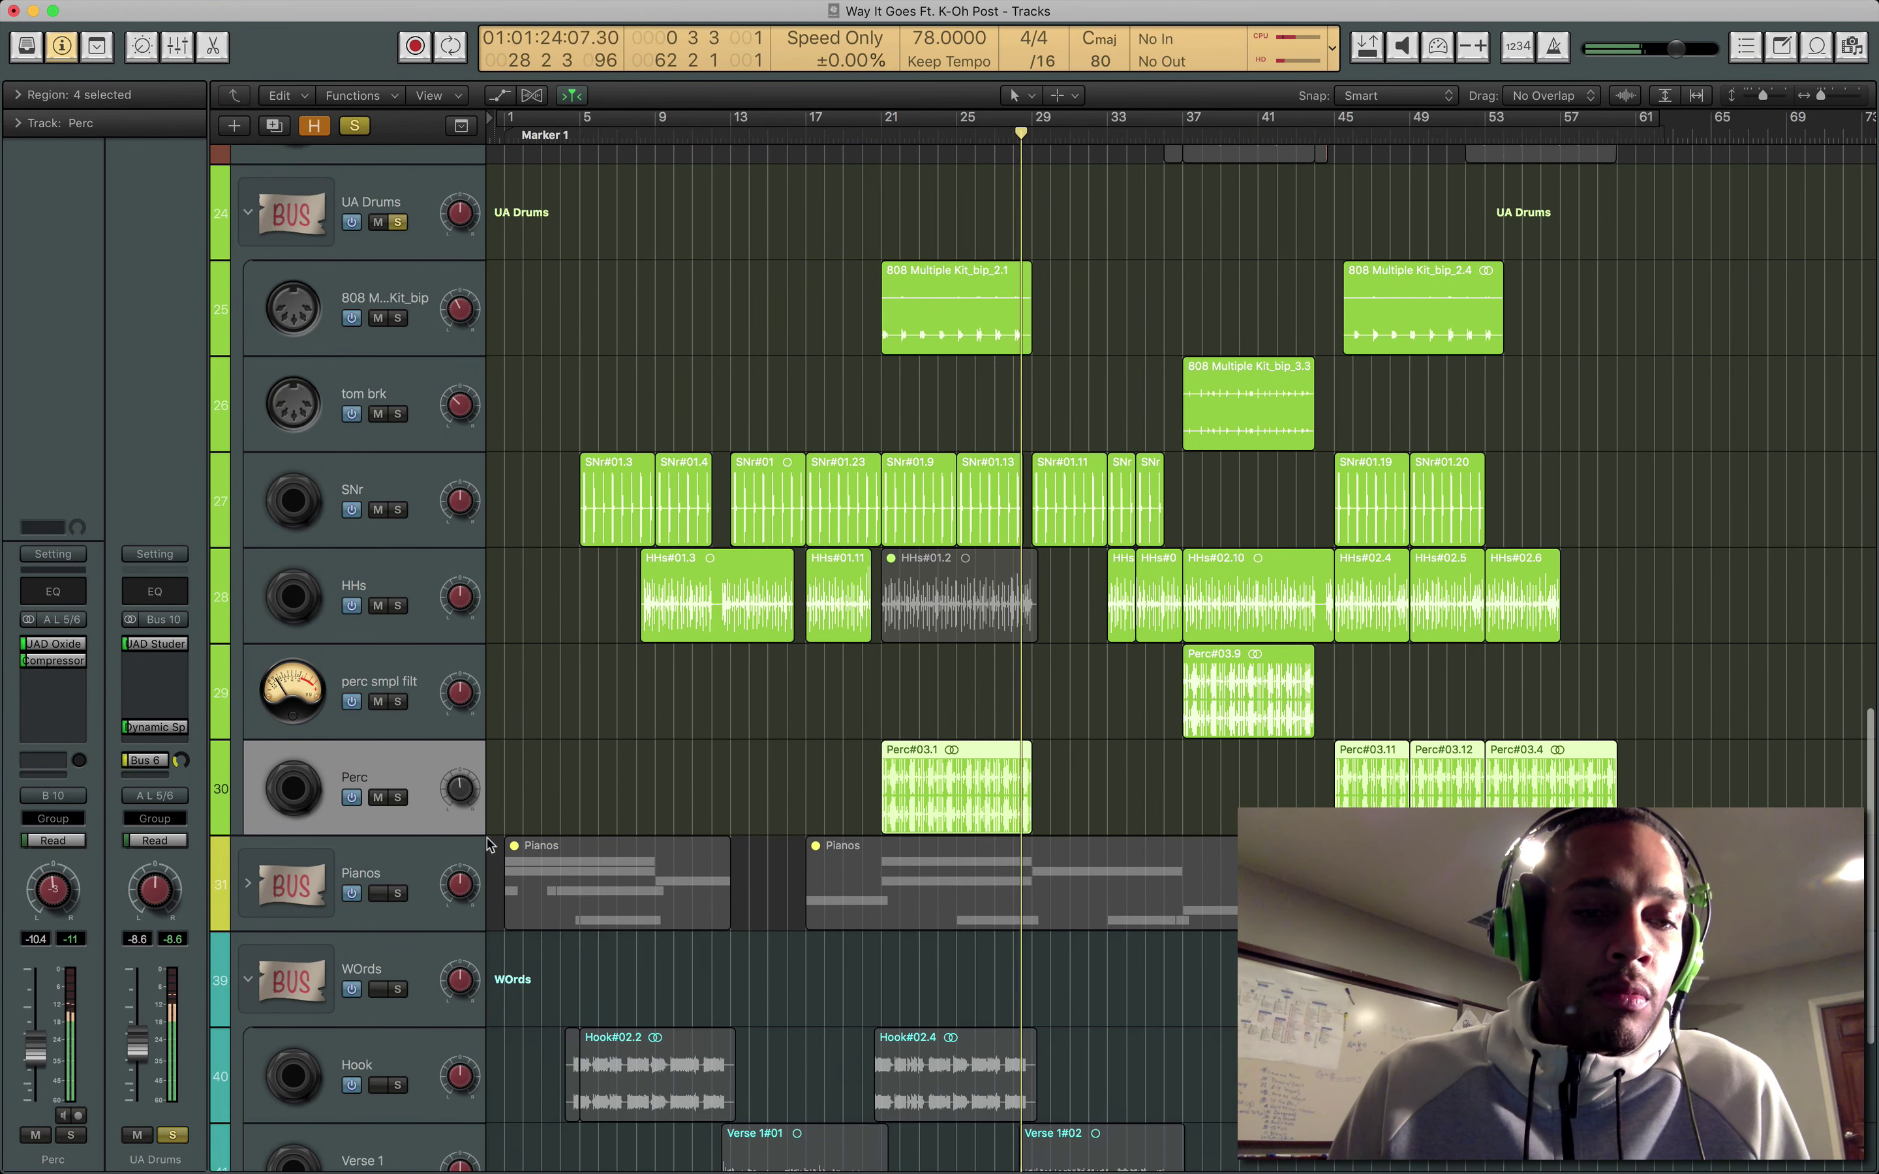
{"action": "scroll", "coordinate": [562, 773], "scroll_direction": "down", "scroll_amount": 8}
{"action": "scroll", "coordinate": [562, 771], "scroll_direction": "up", "scroll_amount": 5}
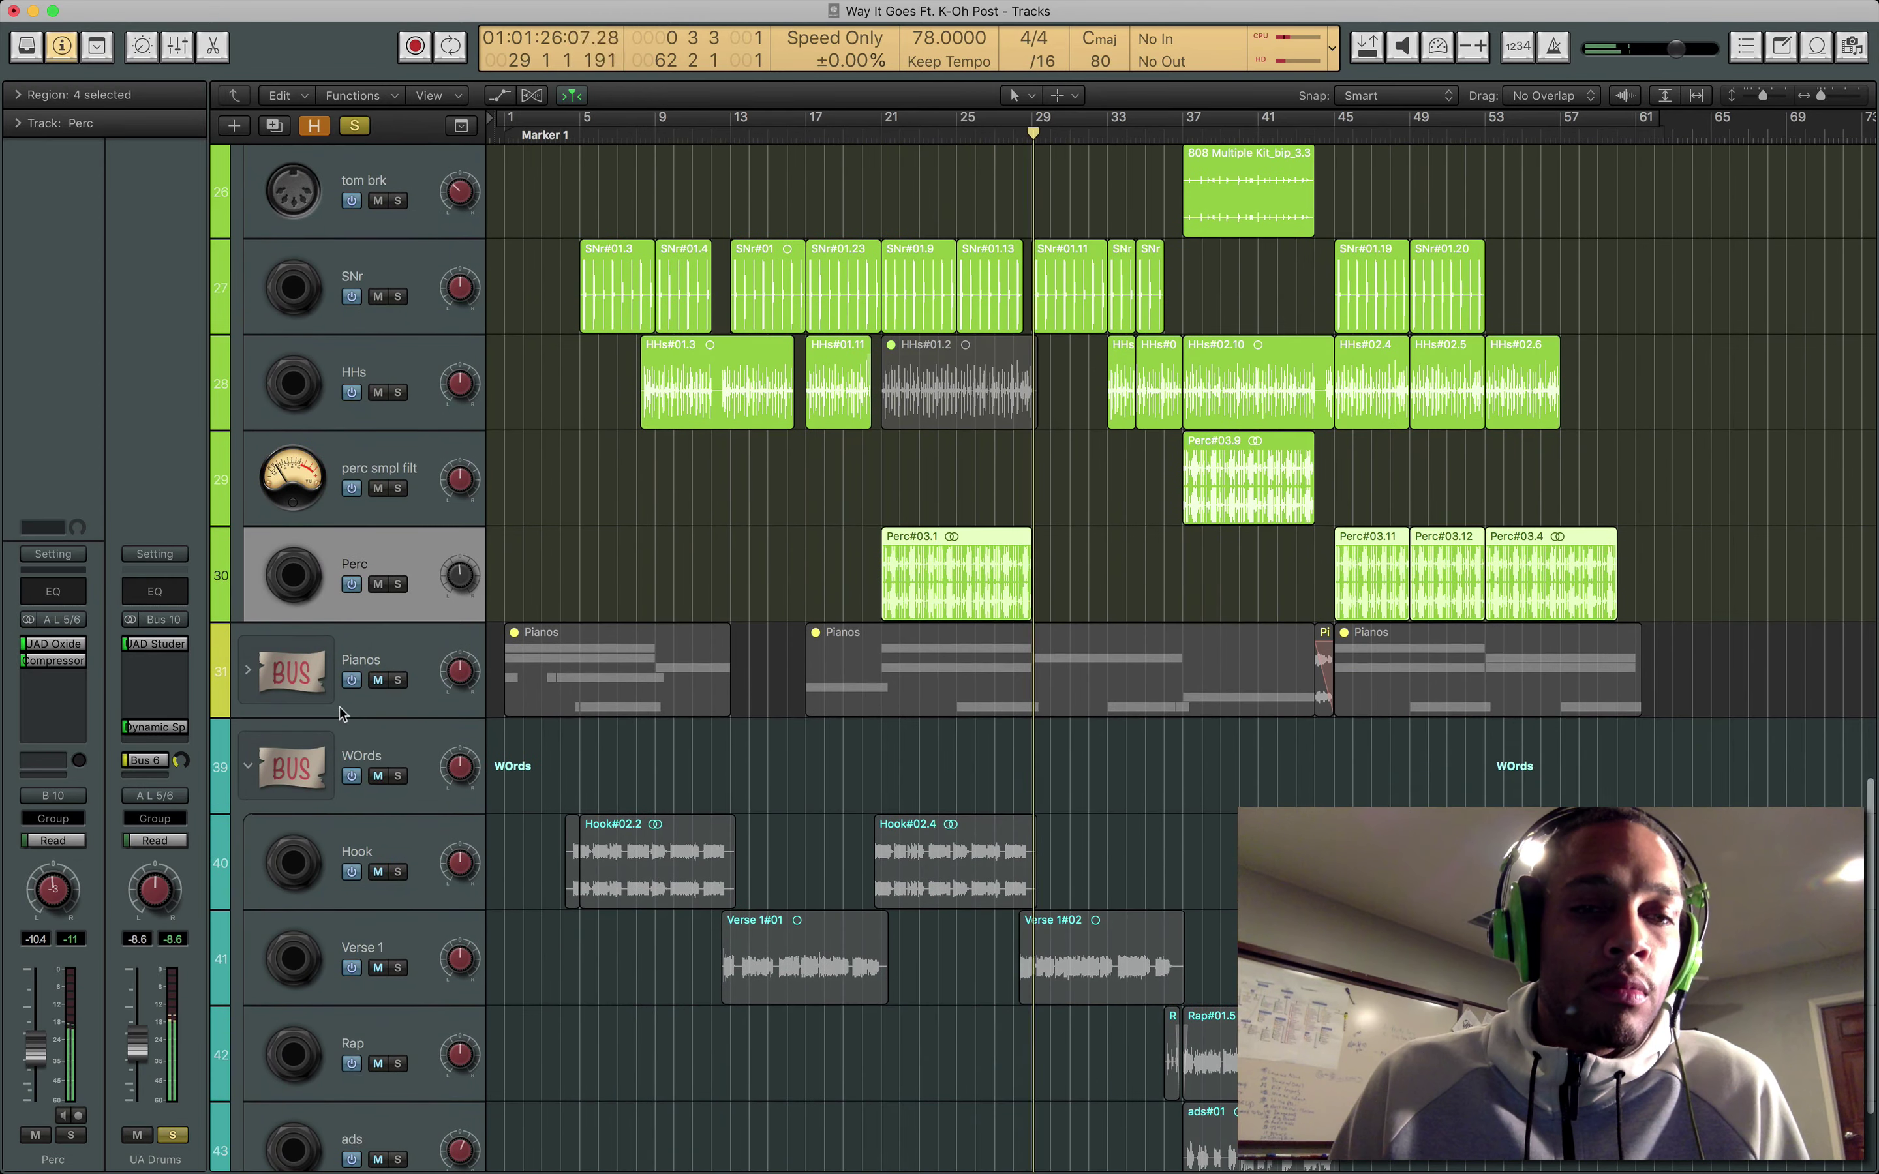
{"action": "left_click", "coordinate": [397, 680]}
{"action": "left_click", "coordinate": [397, 776]}
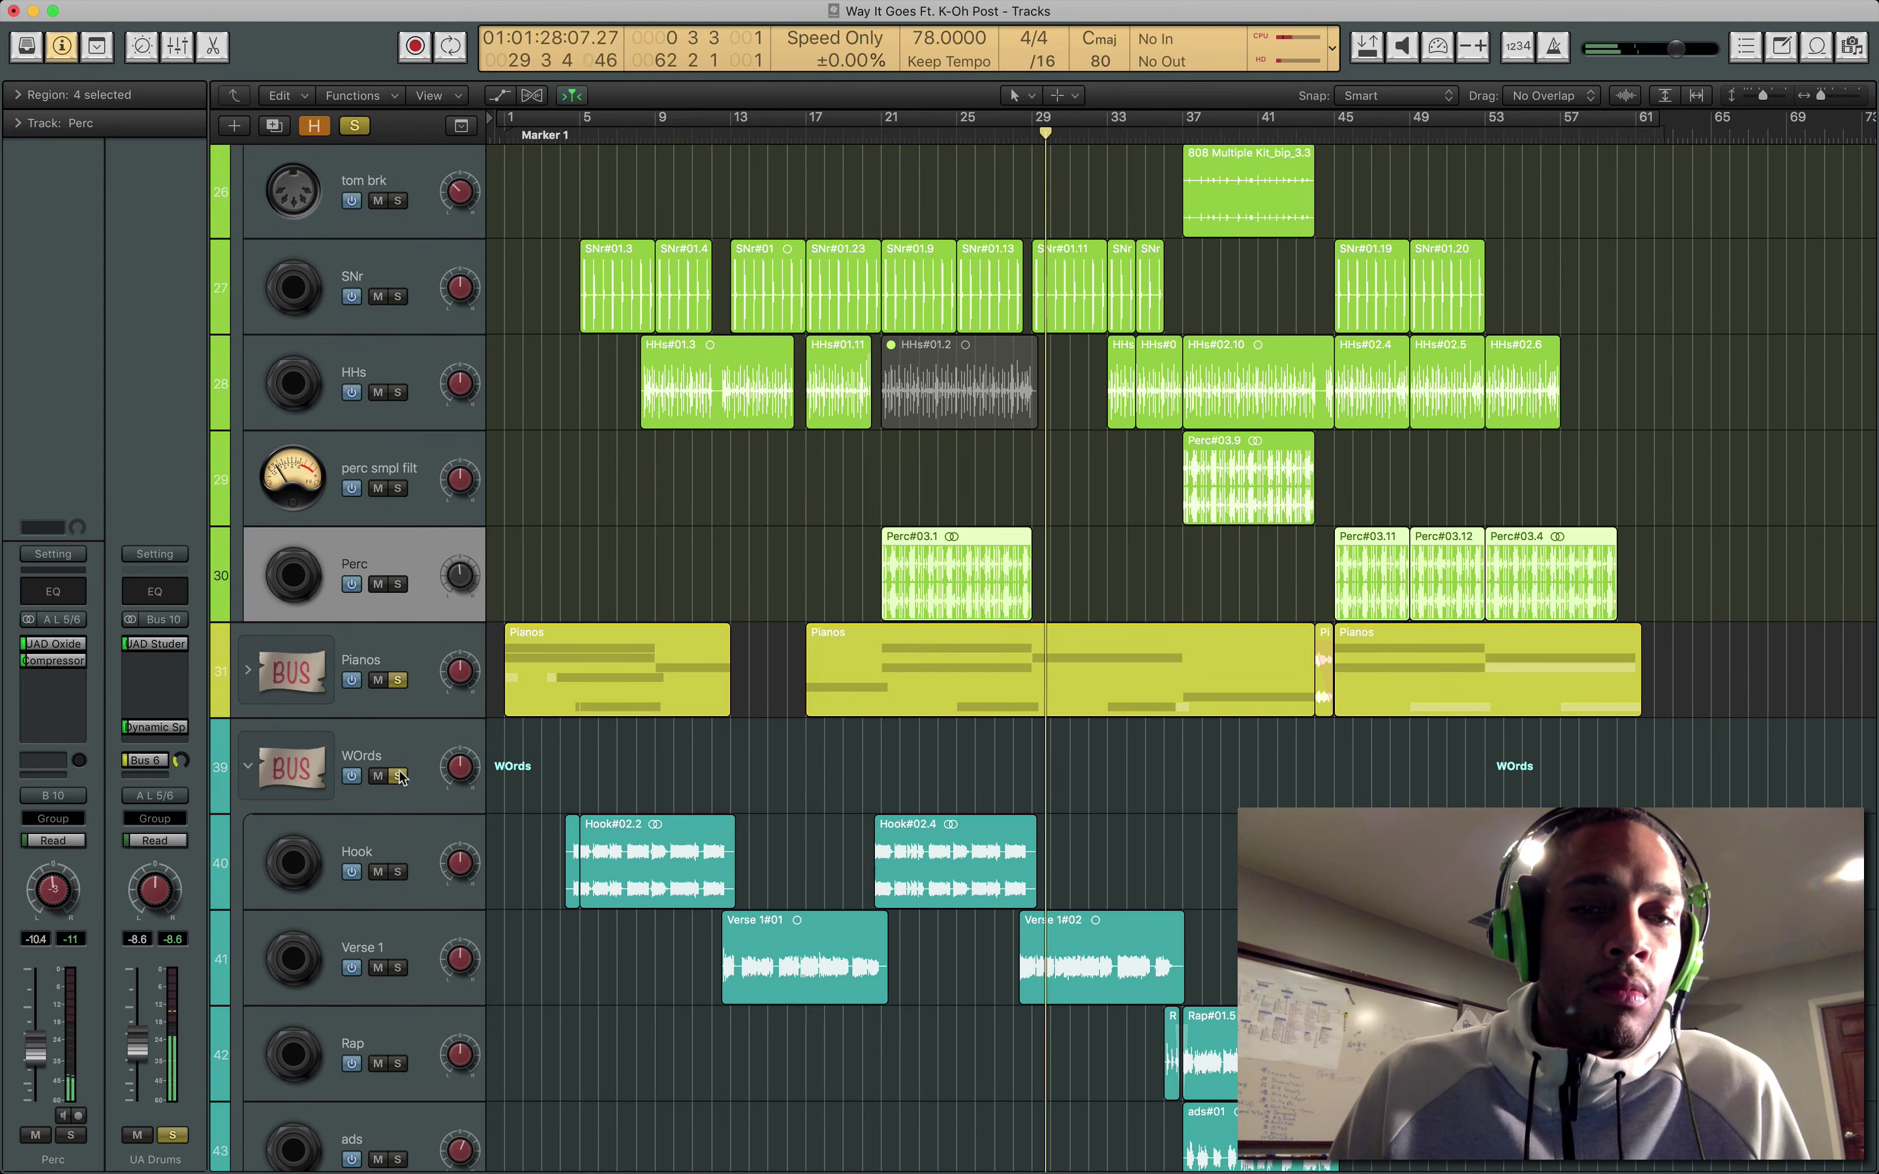
{"action": "scroll", "coordinate": [584, 761], "scroll_direction": "up", "scroll_amount": 20}
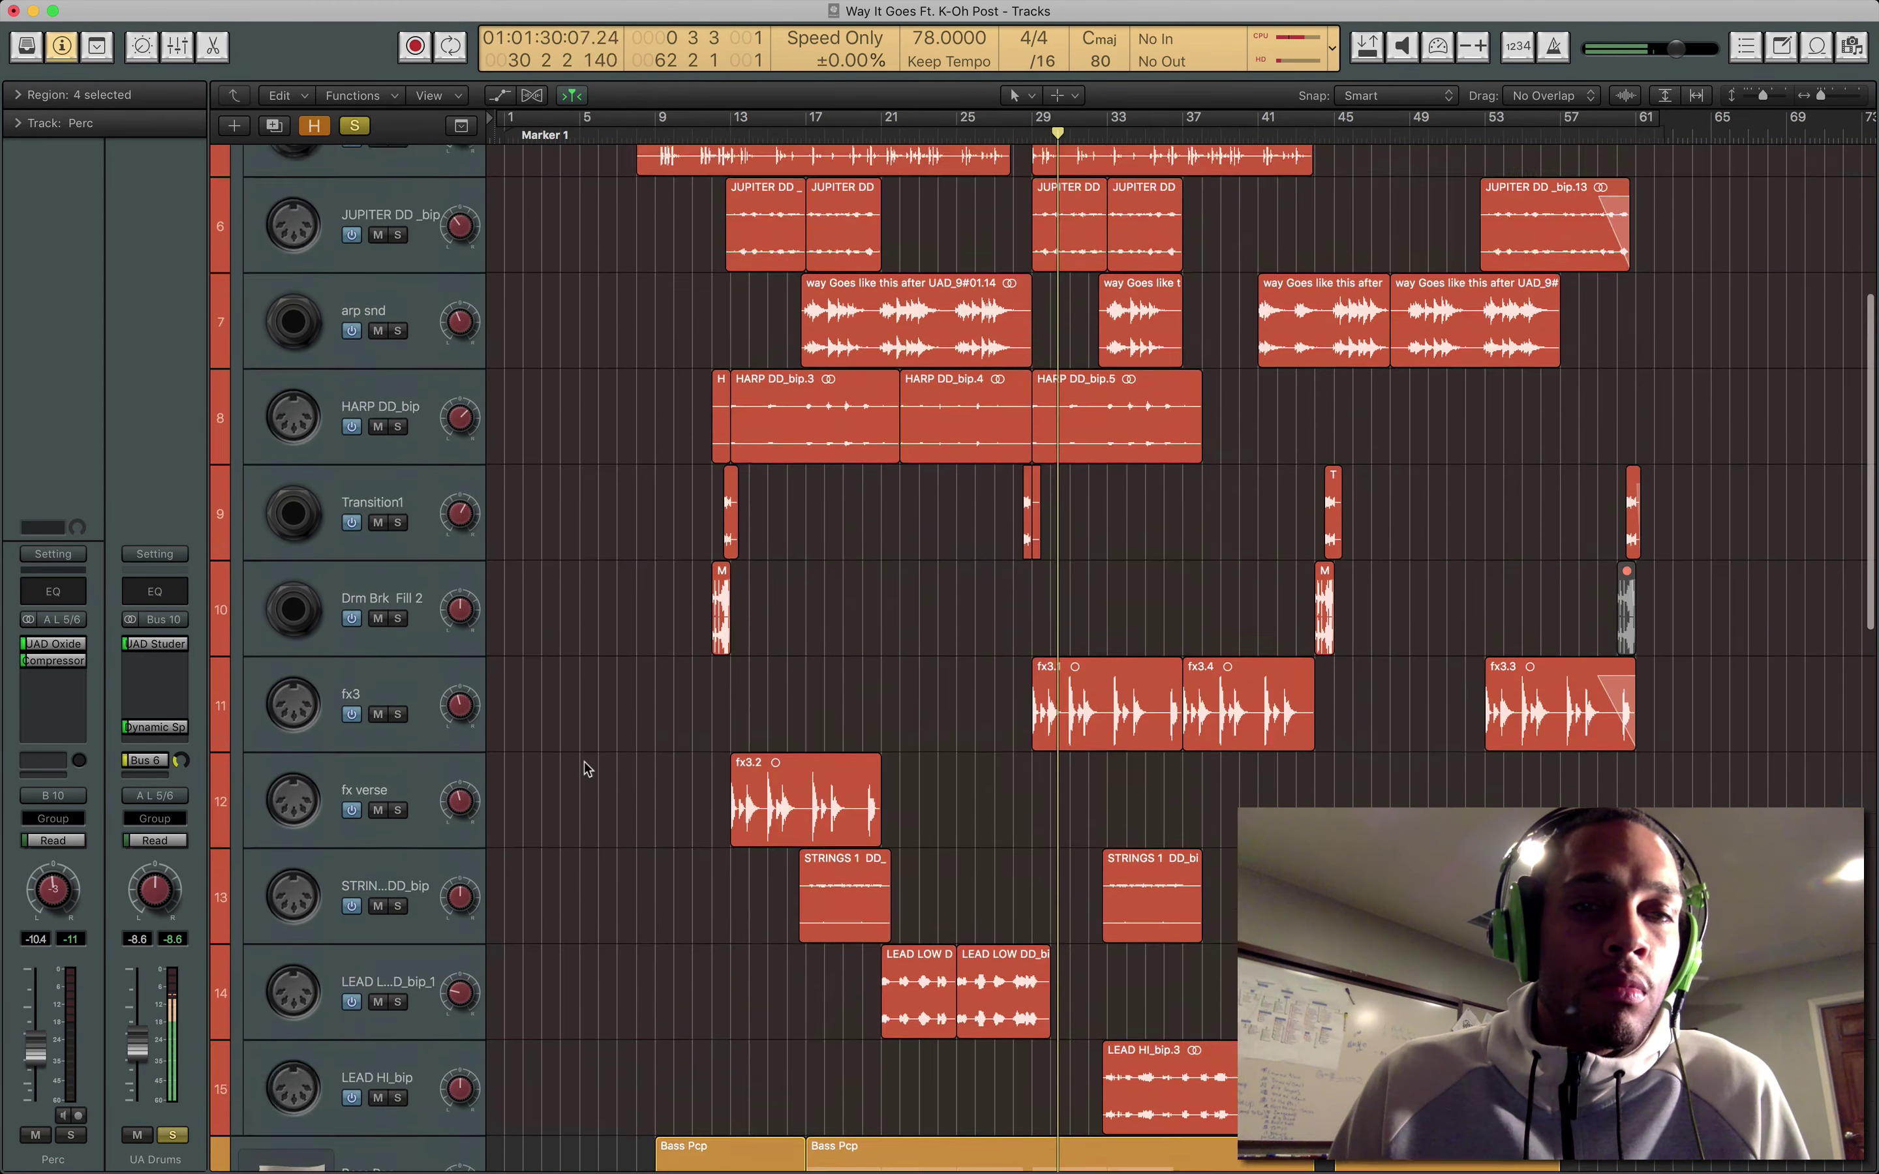
{"action": "scroll", "coordinate": [584, 762], "scroll_direction": "down", "scroll_amount": 18}
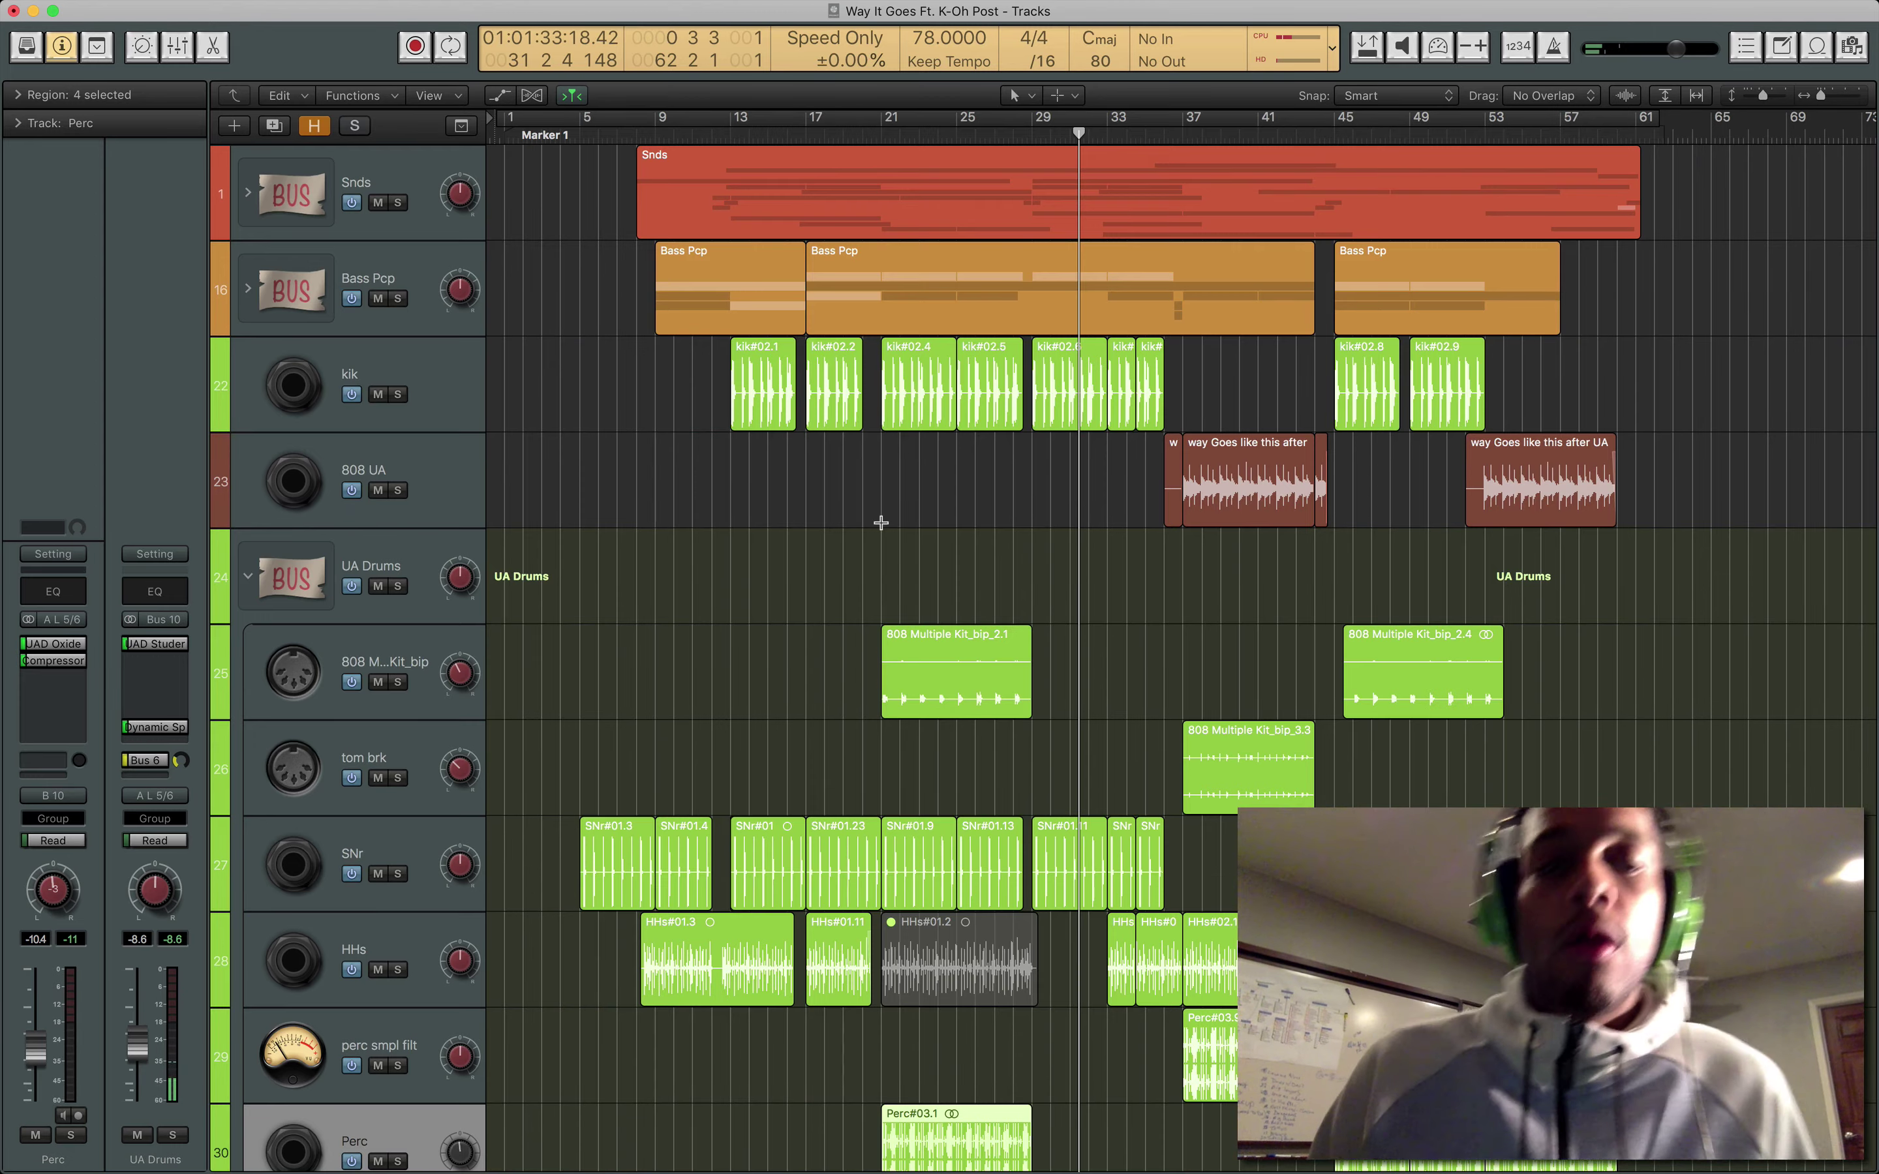
Collapse the UA Drums and WOrds stacks and adjust the zoom to fit all main tracks in the arrangement.
{"action": "scroll", "coordinate": [876, 512], "scroll_direction": "down", "scroll_amount": 2}
{"action": "left_click", "coordinate": [245, 437]}
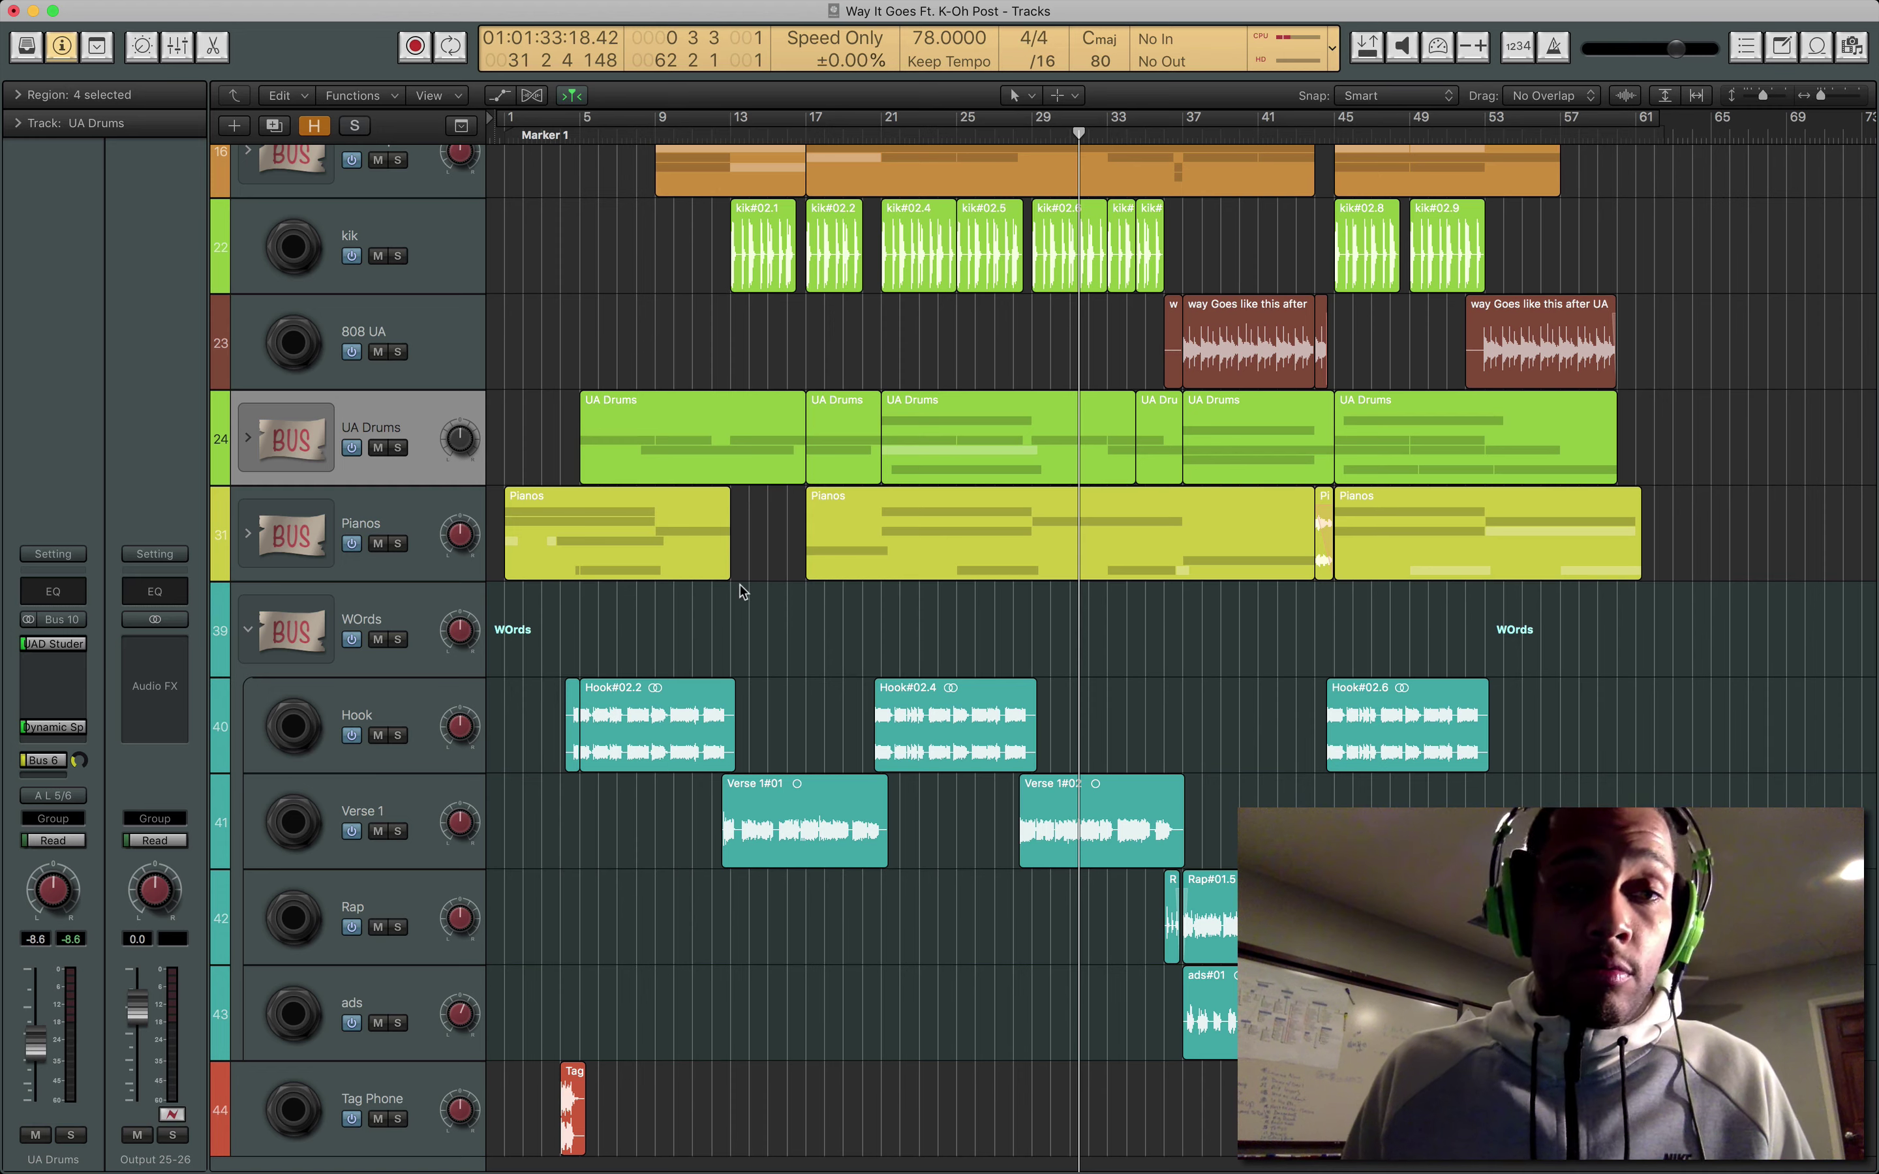
{"action": "left_click", "coordinate": [250, 631]}
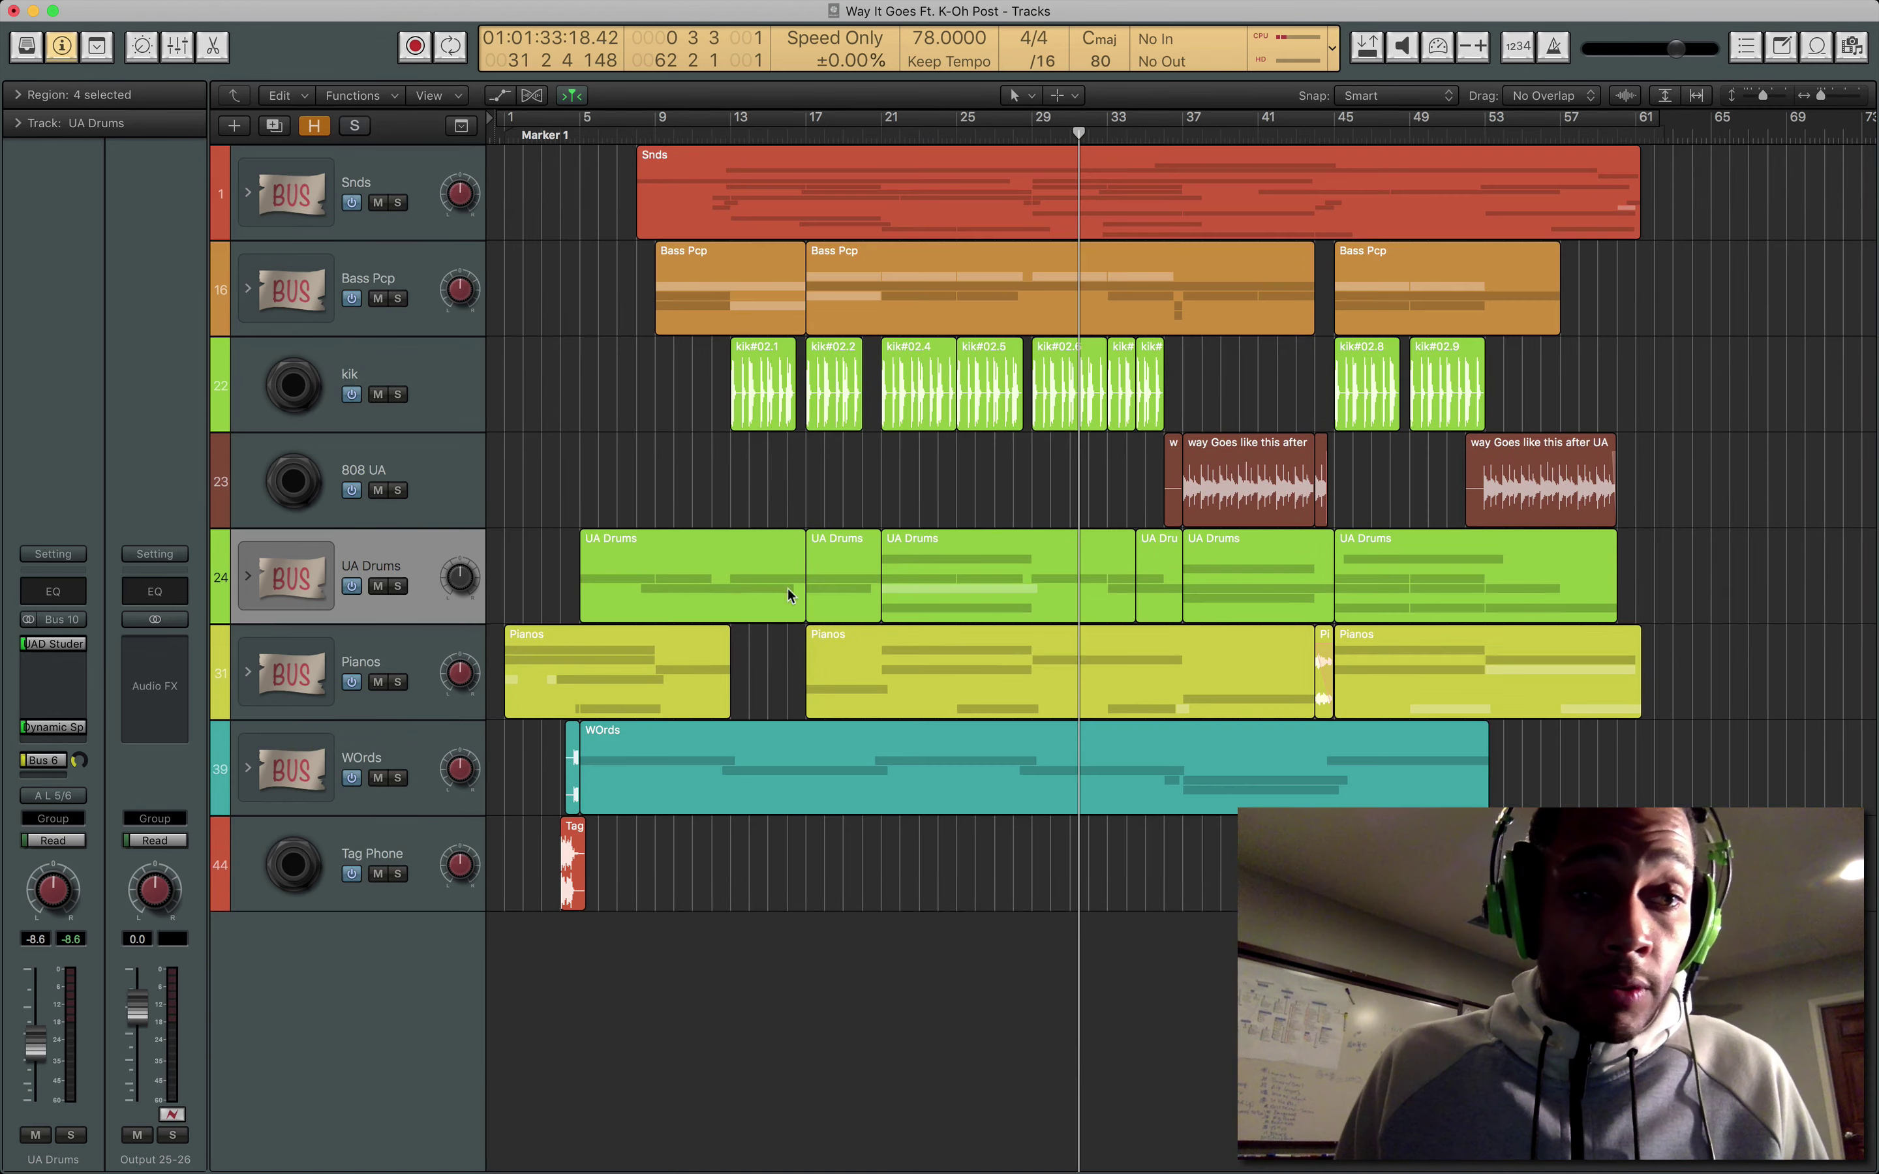
{"action": "key", "text": "z"}
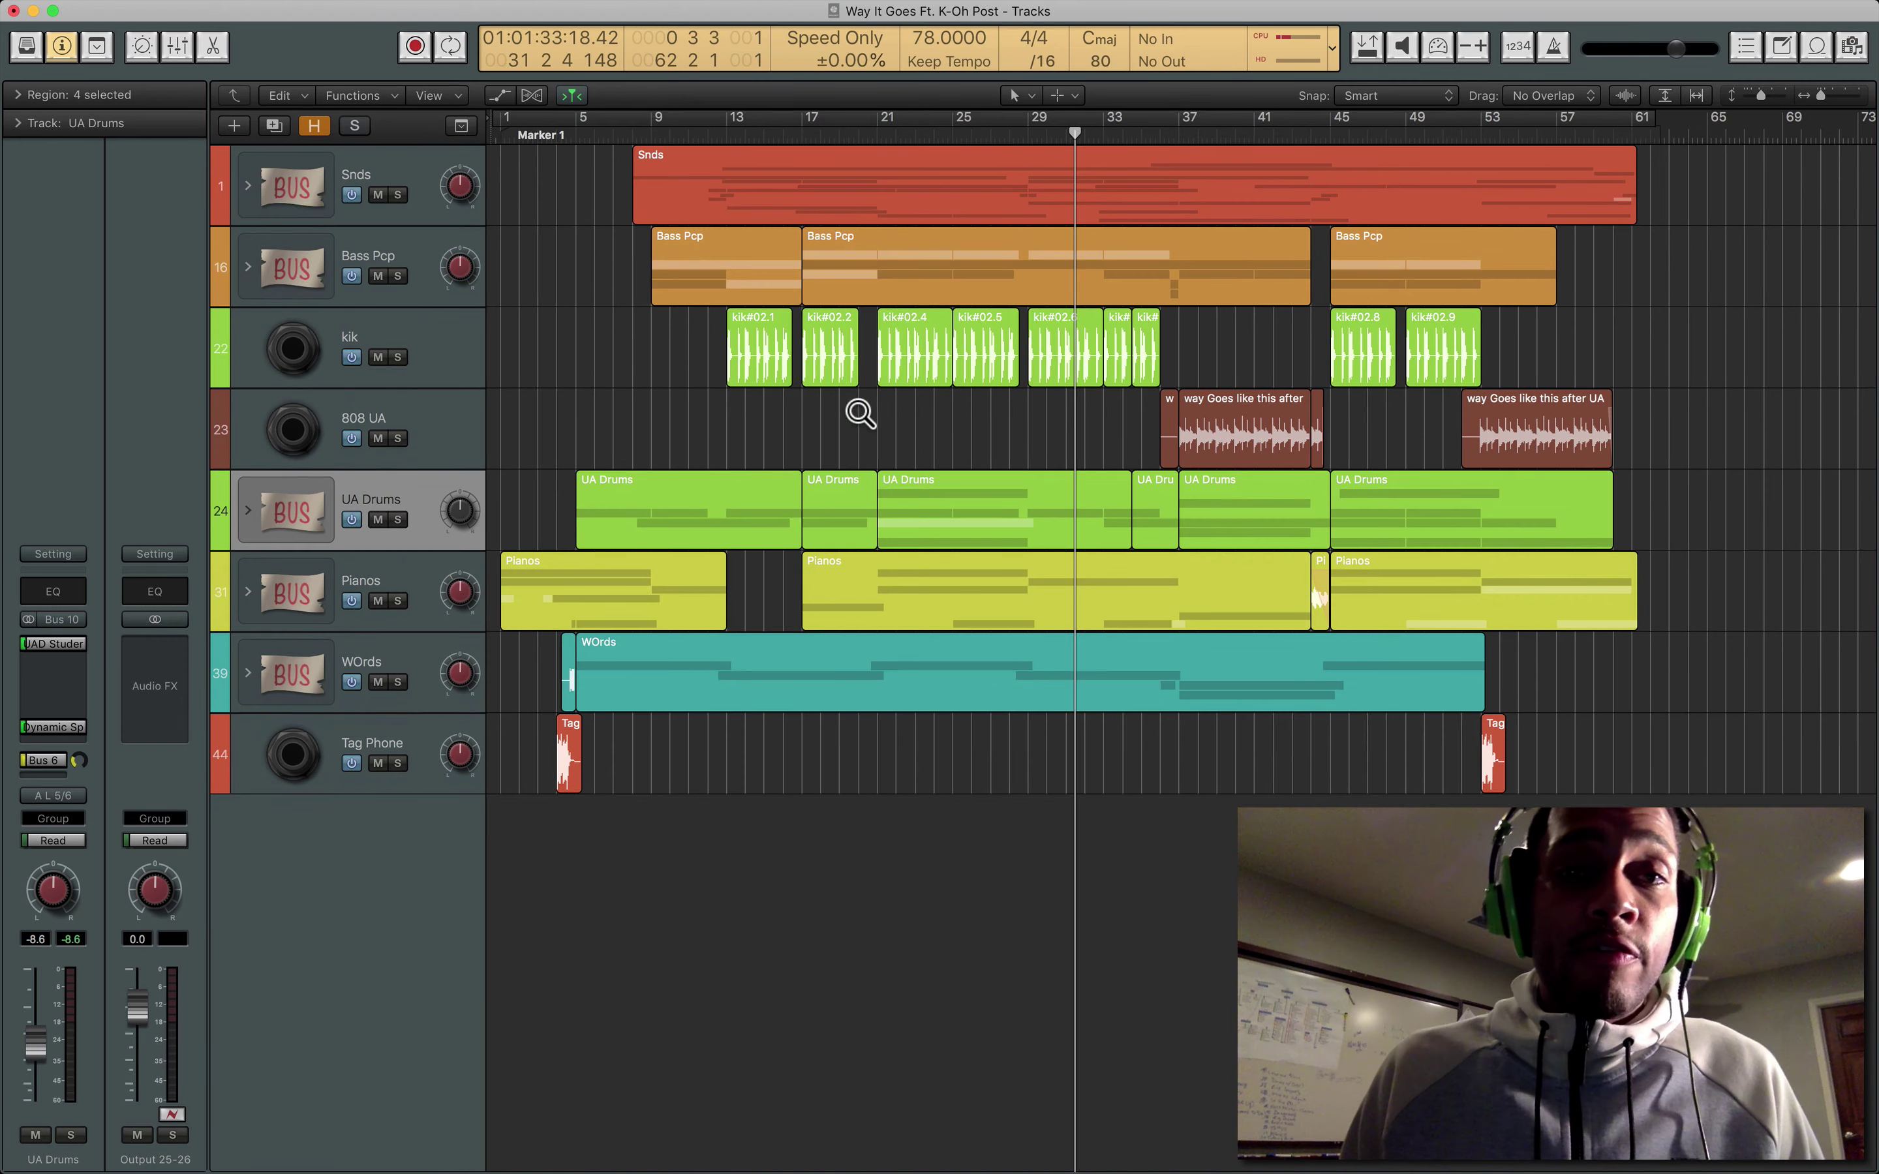
{"action": "left_click", "coordinate": [846, 404], "text": "ctrl+alt"}
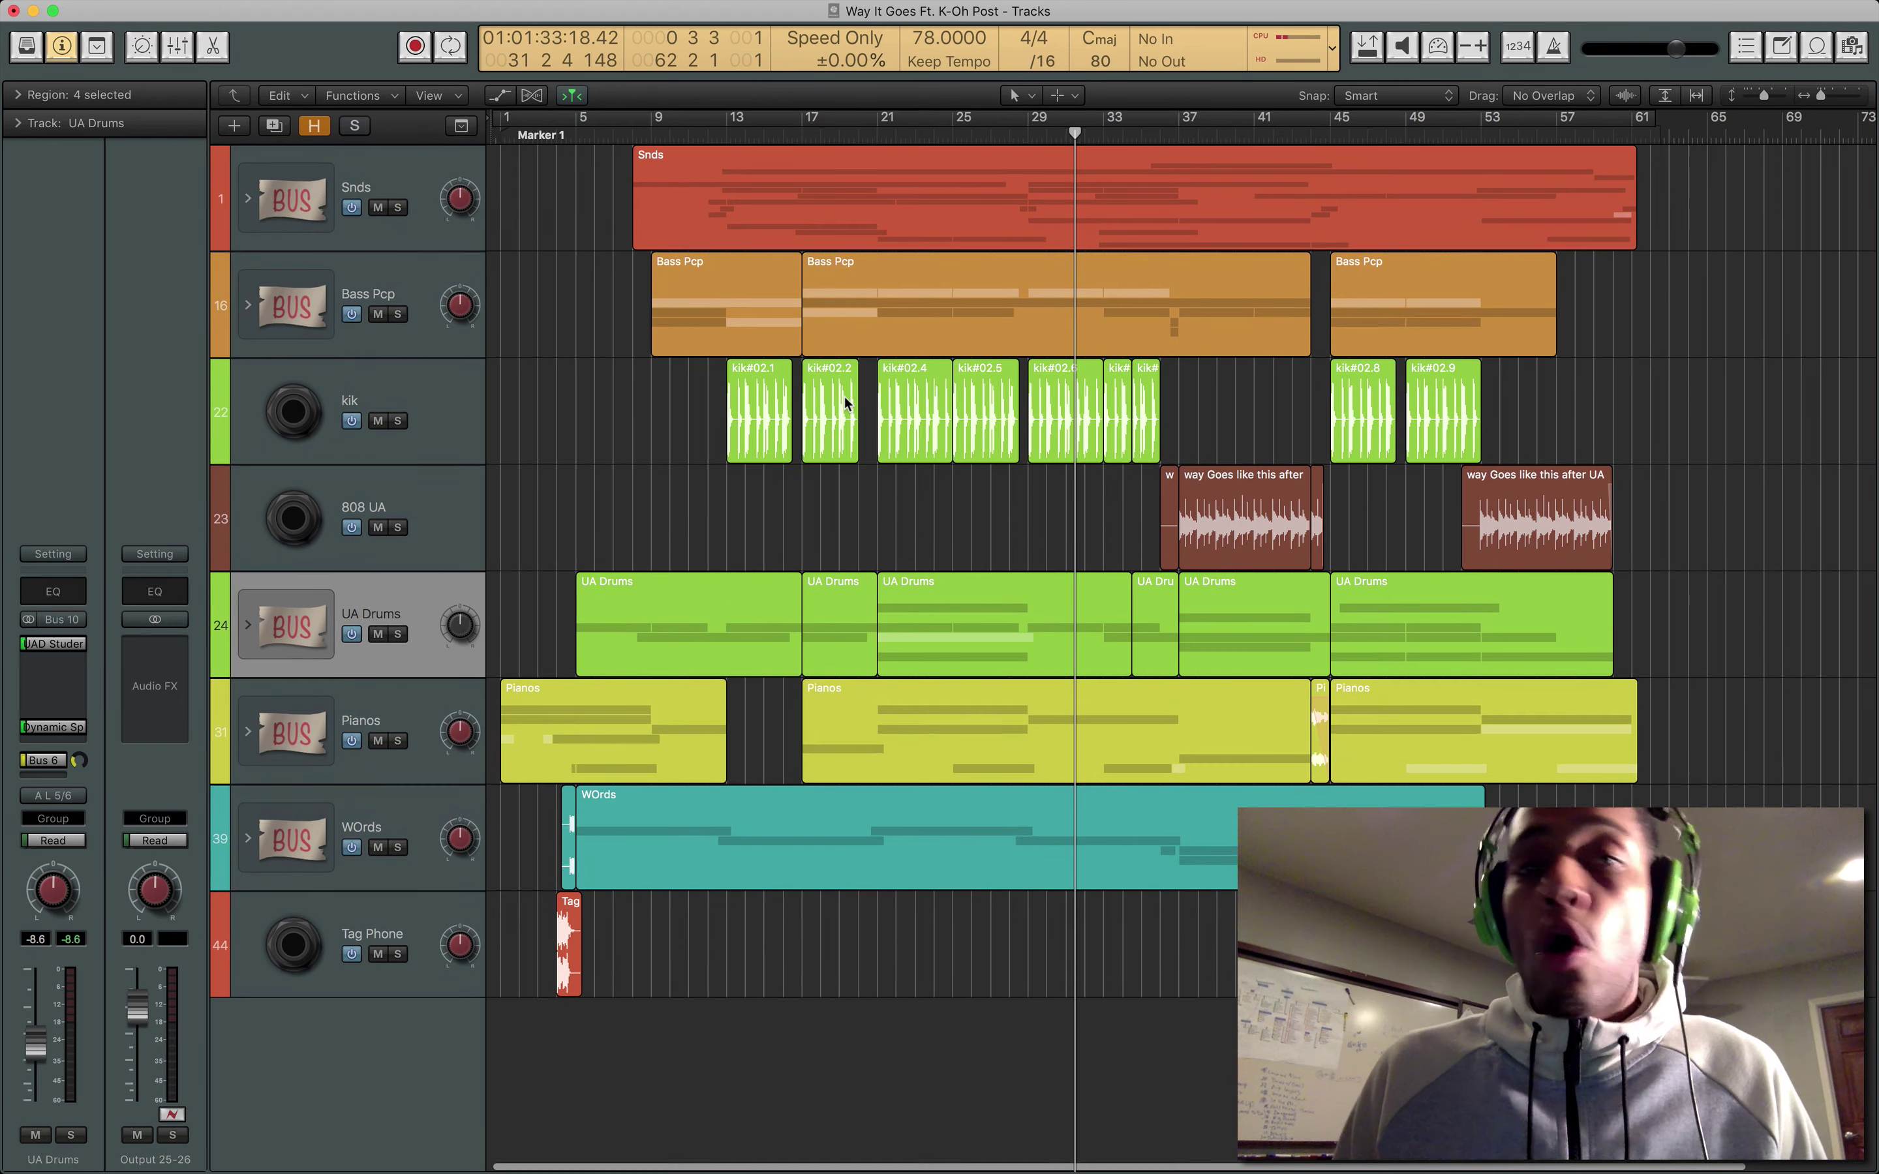
Expand the Snds stack and look through its tracks at an enlarged height.
{"action": "left_click", "coordinate": [249, 199]}
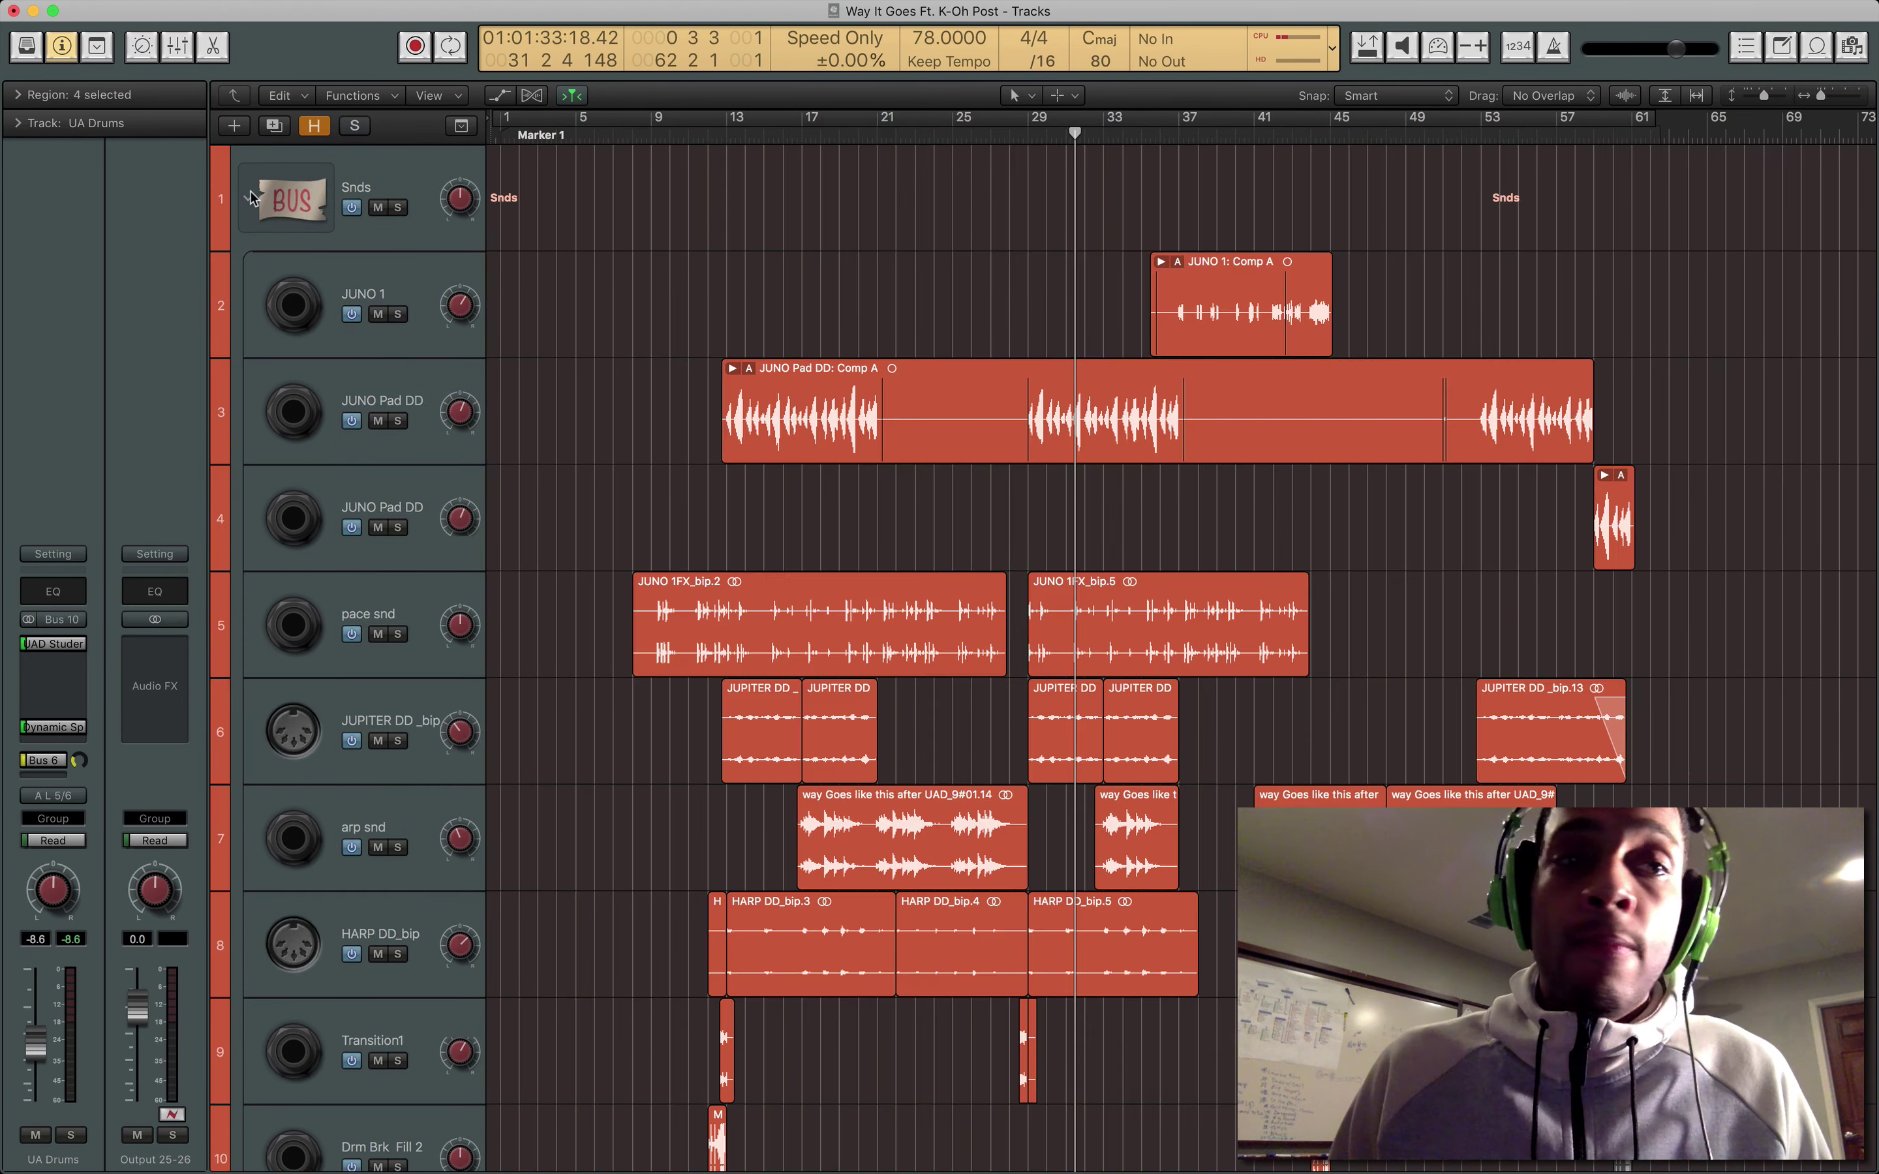
{"action": "key", "text": "super+Down"}
{"action": "scroll", "coordinate": [766, 413], "scroll_direction": "down", "scroll_amount": 5}
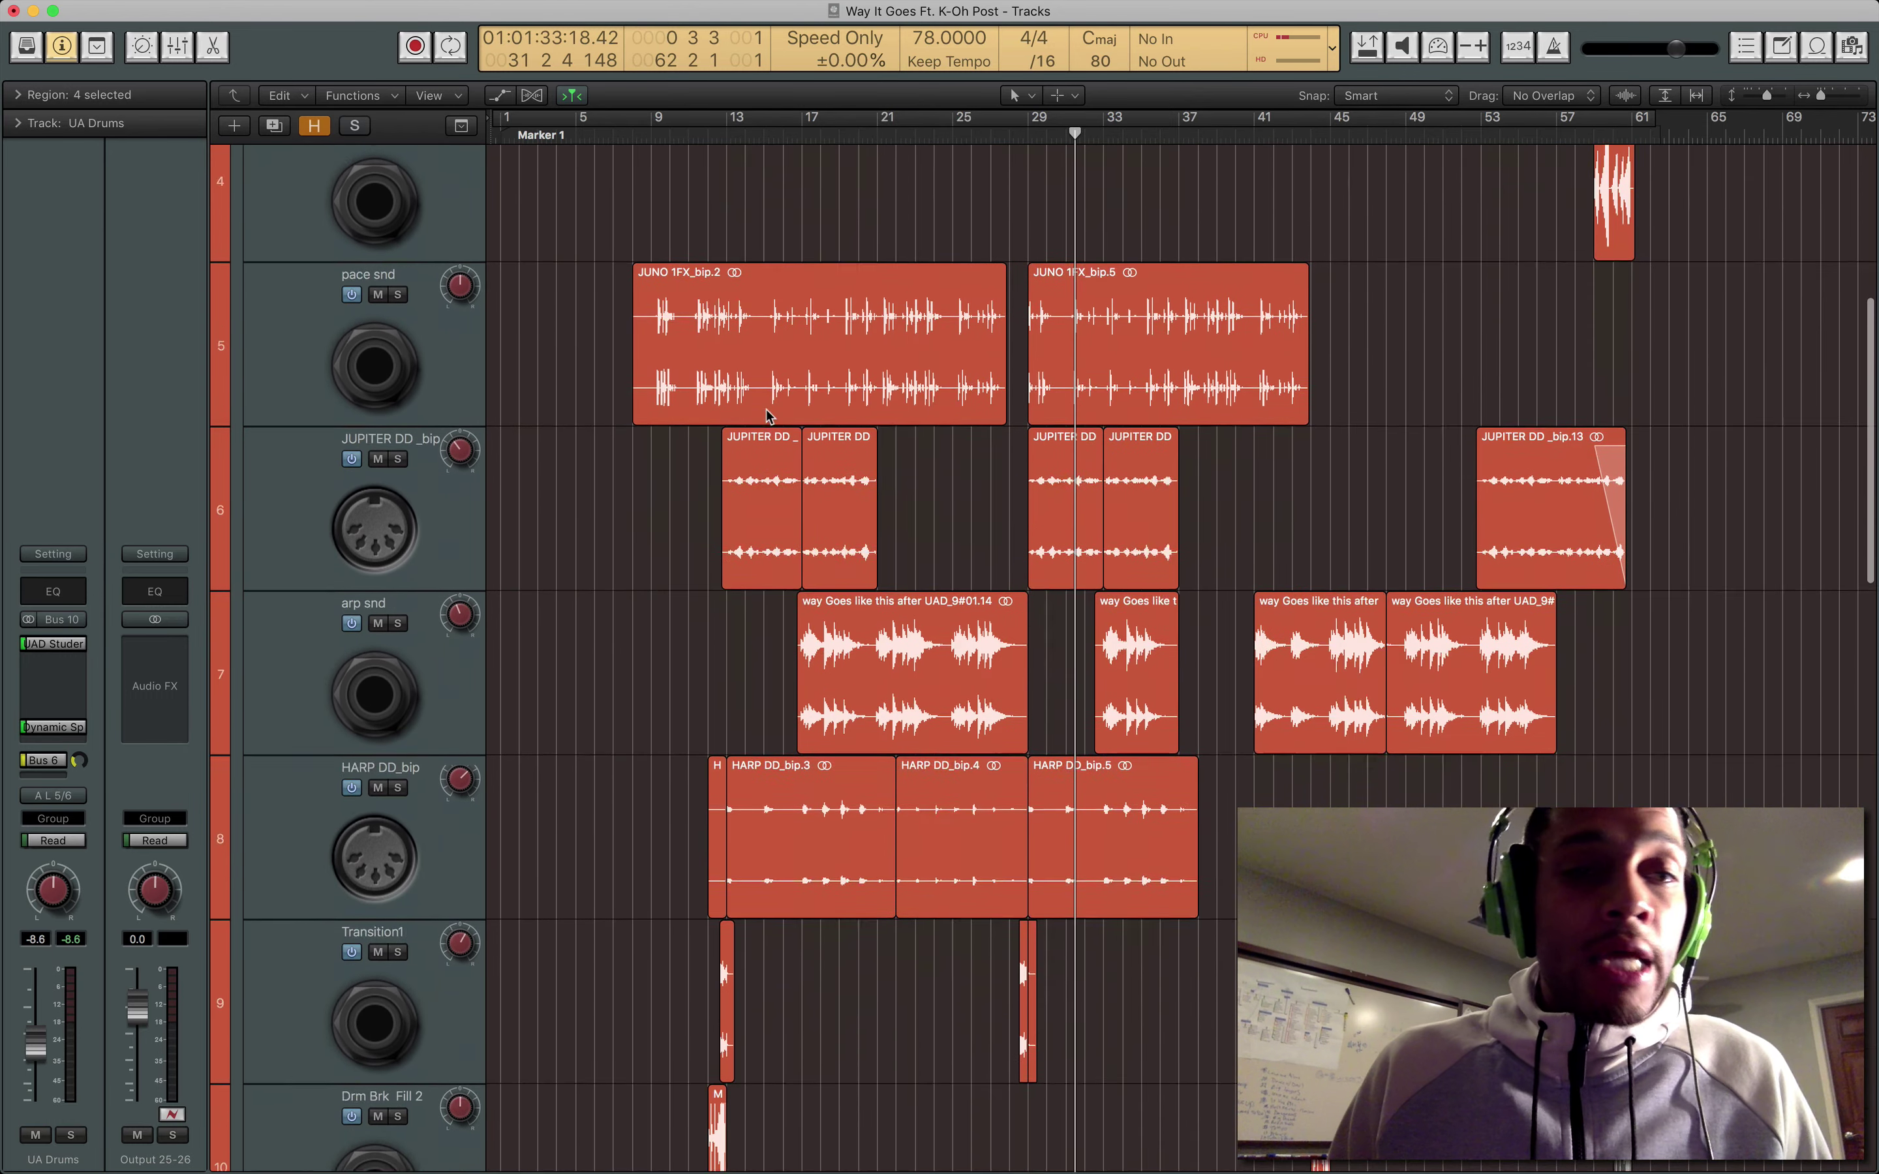
{"action": "scroll", "coordinate": [766, 413], "scroll_direction": "down", "scroll_amount": 2}
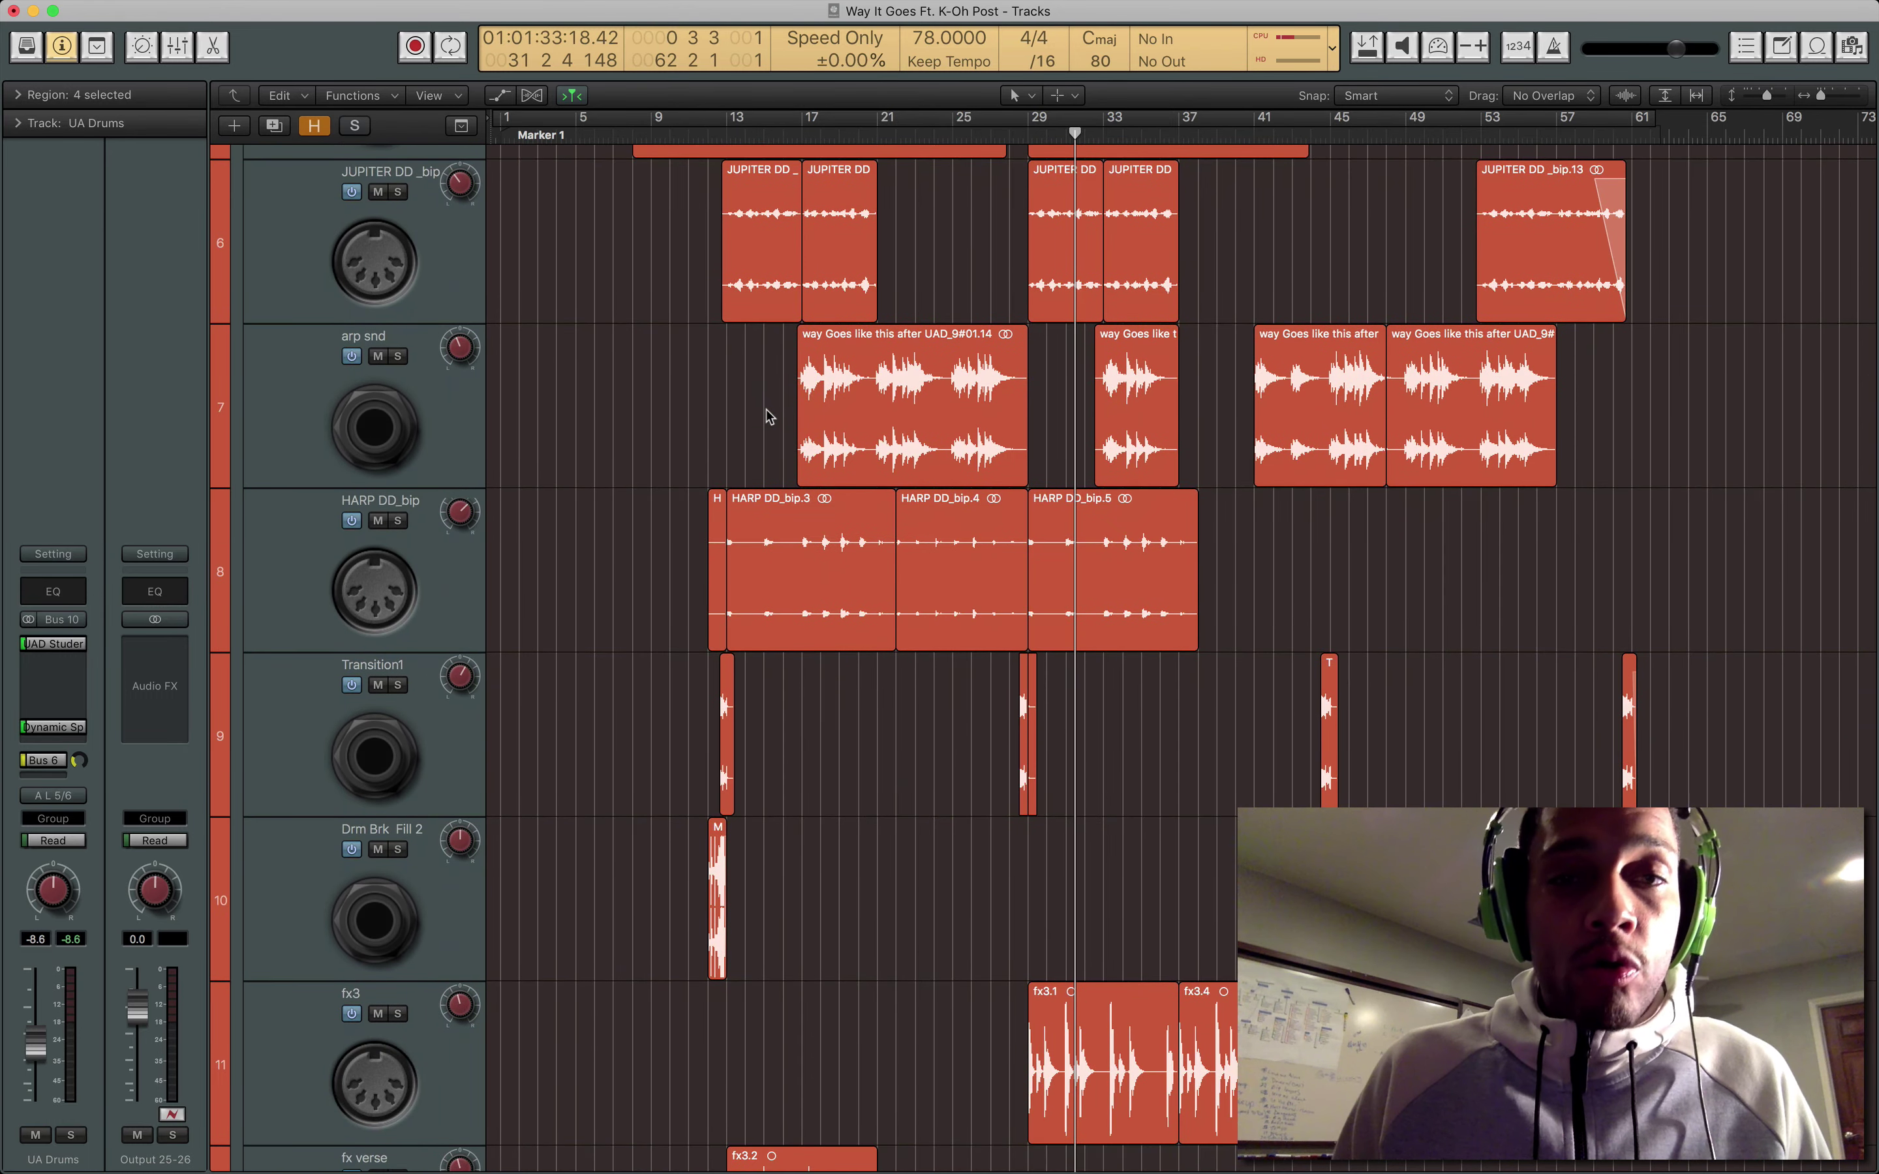
Collapse the Snds stack and resize the track heights to a medium overview of the arrangement.
{"action": "left_click", "coordinate": [780, 423], "text": "ctrl+alt"}
{"action": "left_click", "coordinate": [780, 423], "text": "ctrl+alt"}
{"action": "key", "text": "super+Down"}
{"action": "key", "text": "super+Down"}
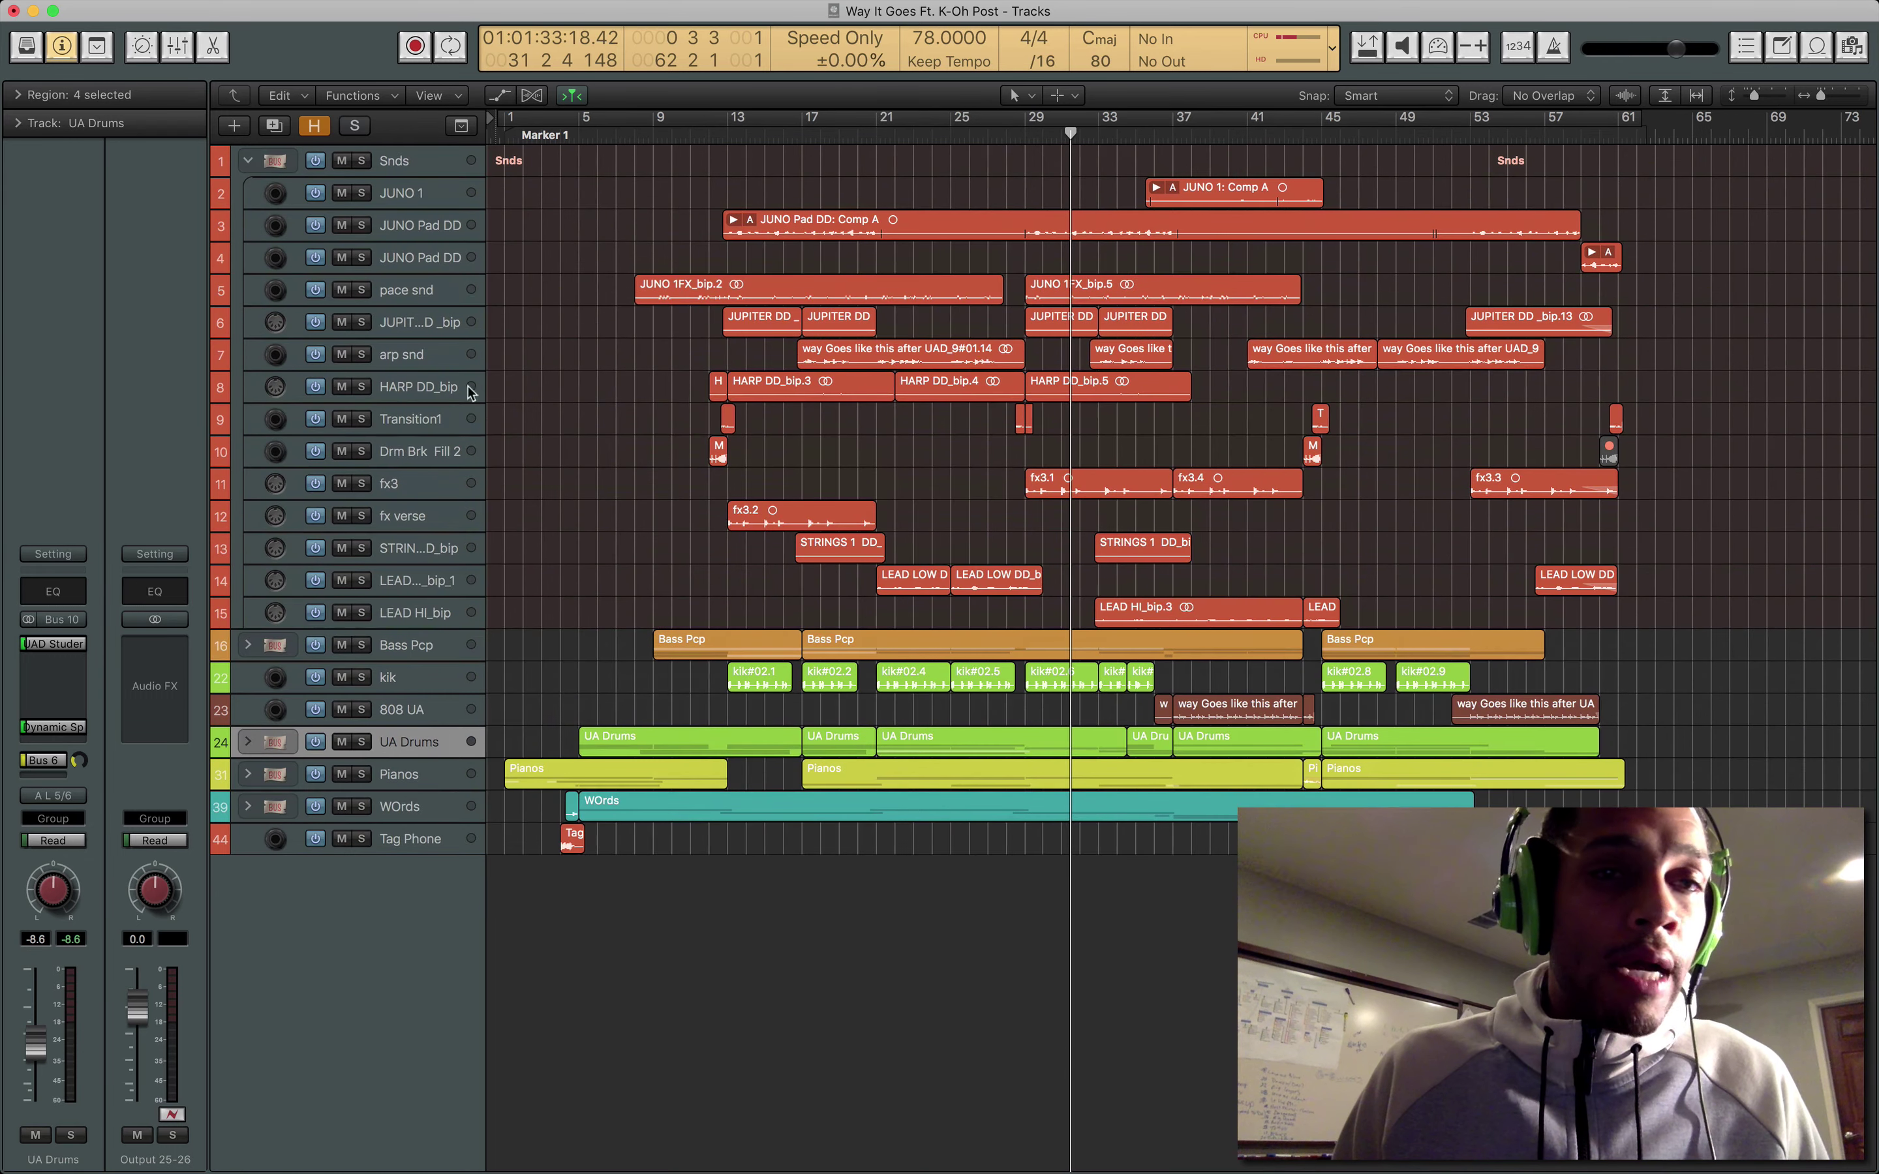
{"action": "left_click", "coordinate": [250, 162]}
{"action": "key", "text": "super+Down"}
{"action": "key", "text": "super+Down"}
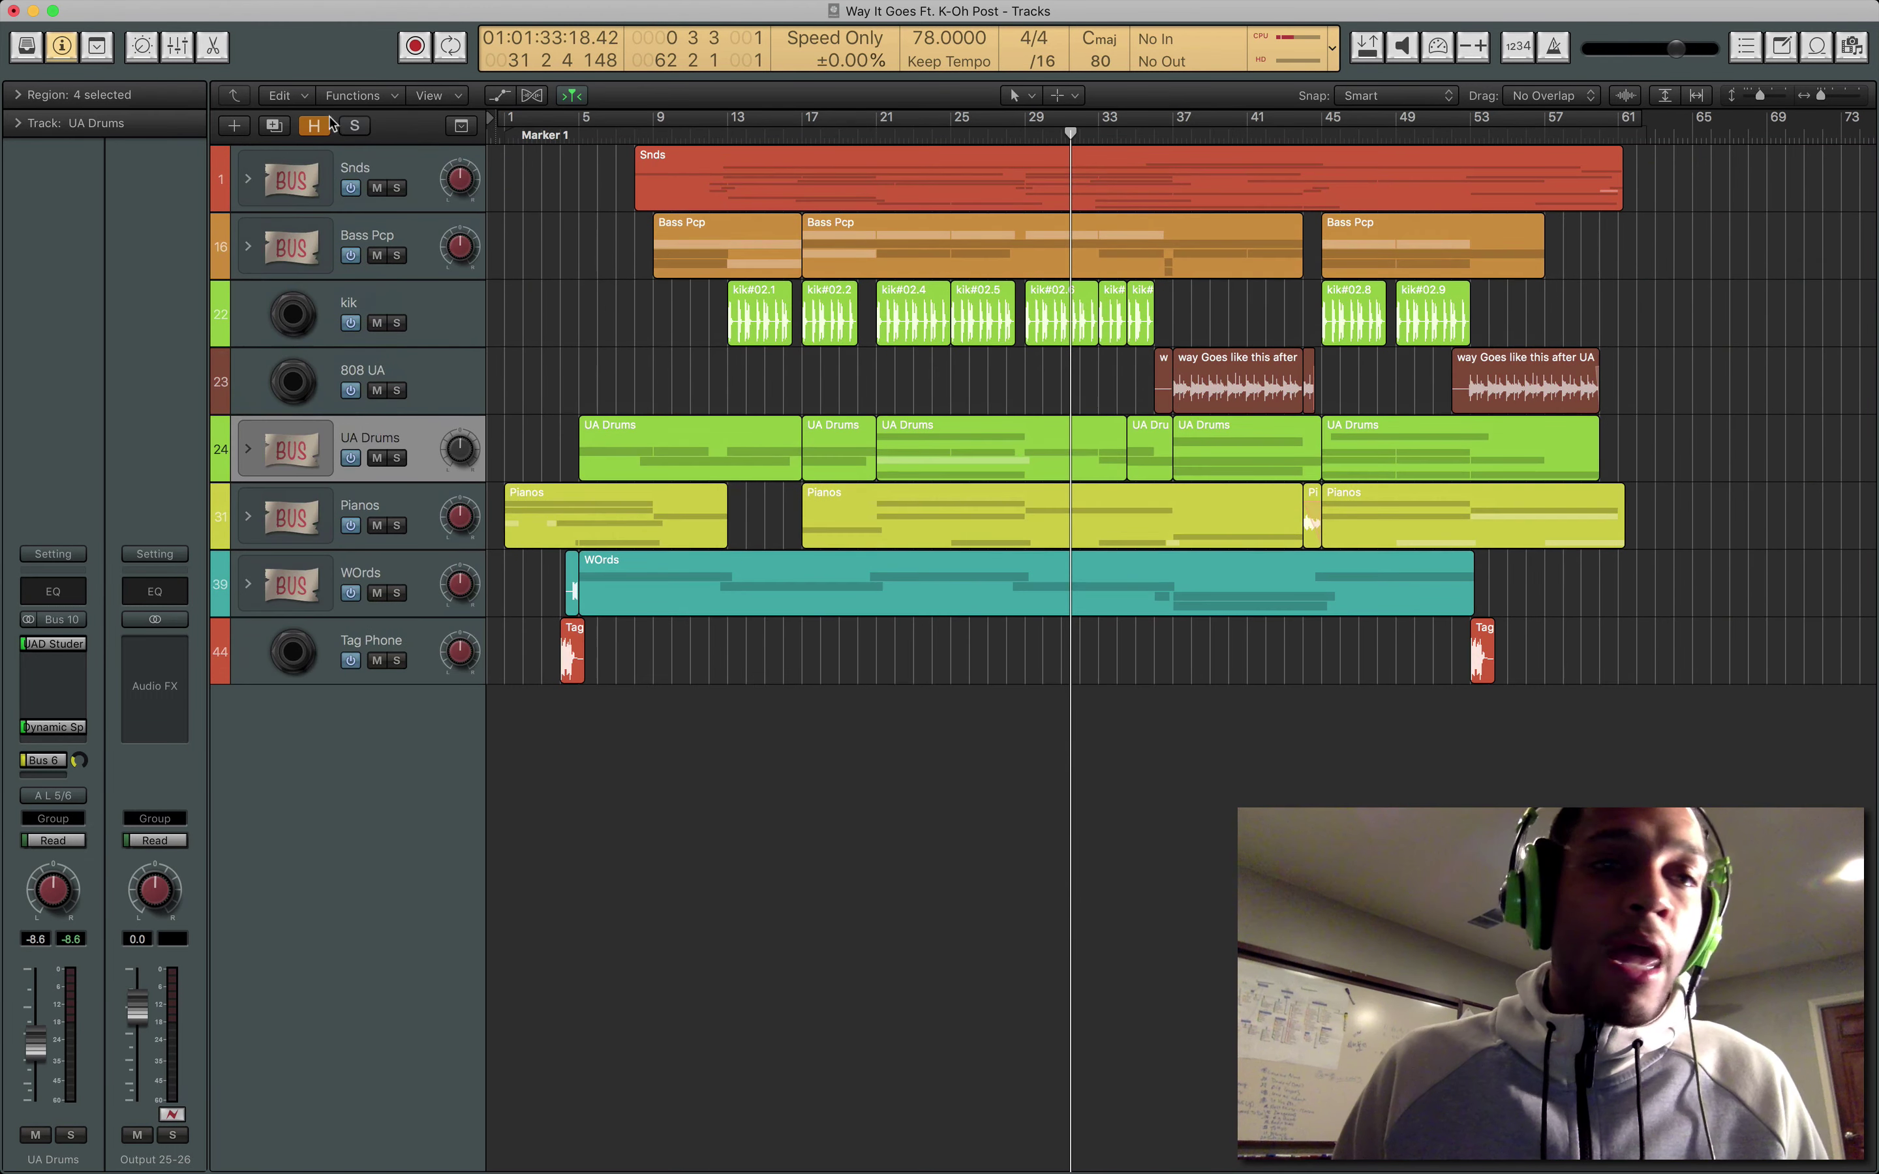
Examine the channel strips of the Snds bus and its JUNO 1 track, and collapse the Snds stack.
{"action": "left_click", "coordinate": [386, 183]}
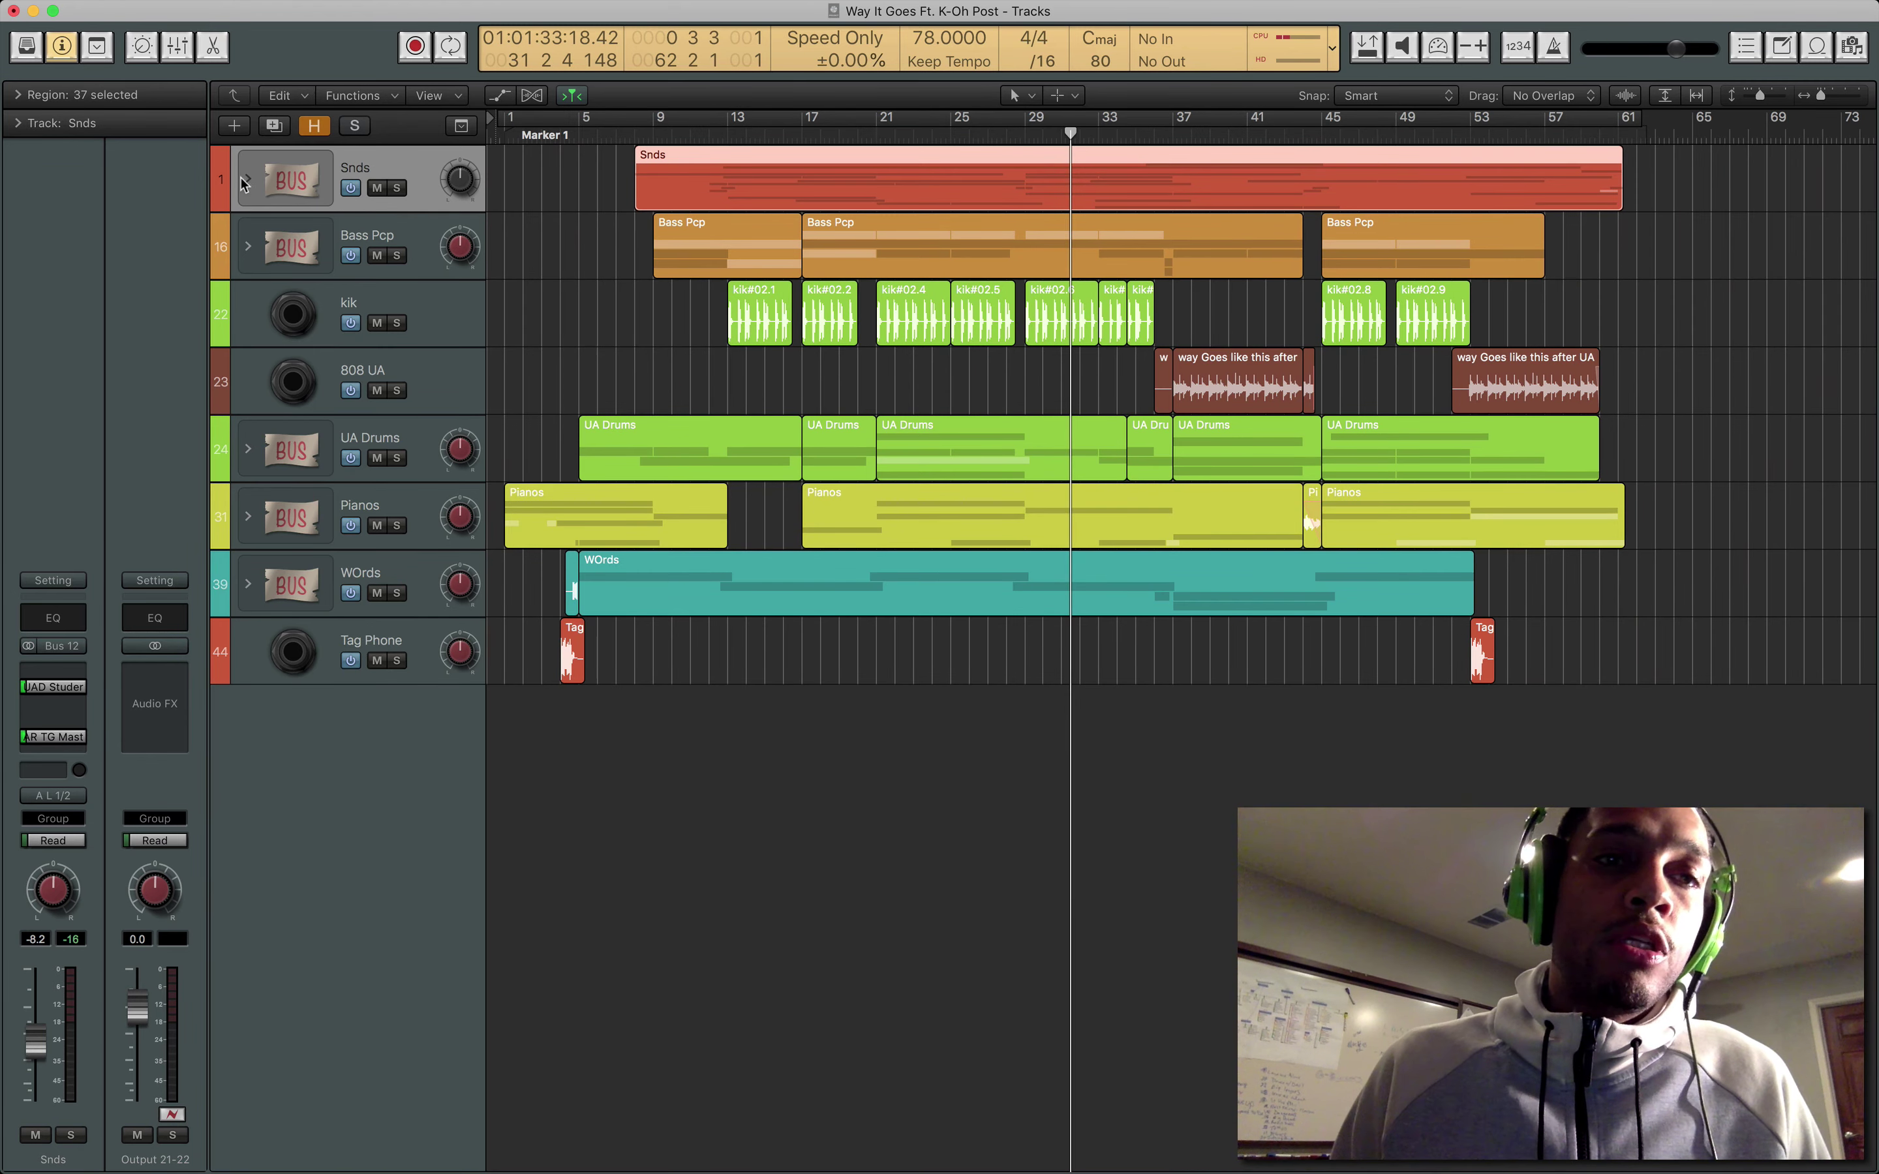
{"action": "left_click", "coordinate": [245, 180]}
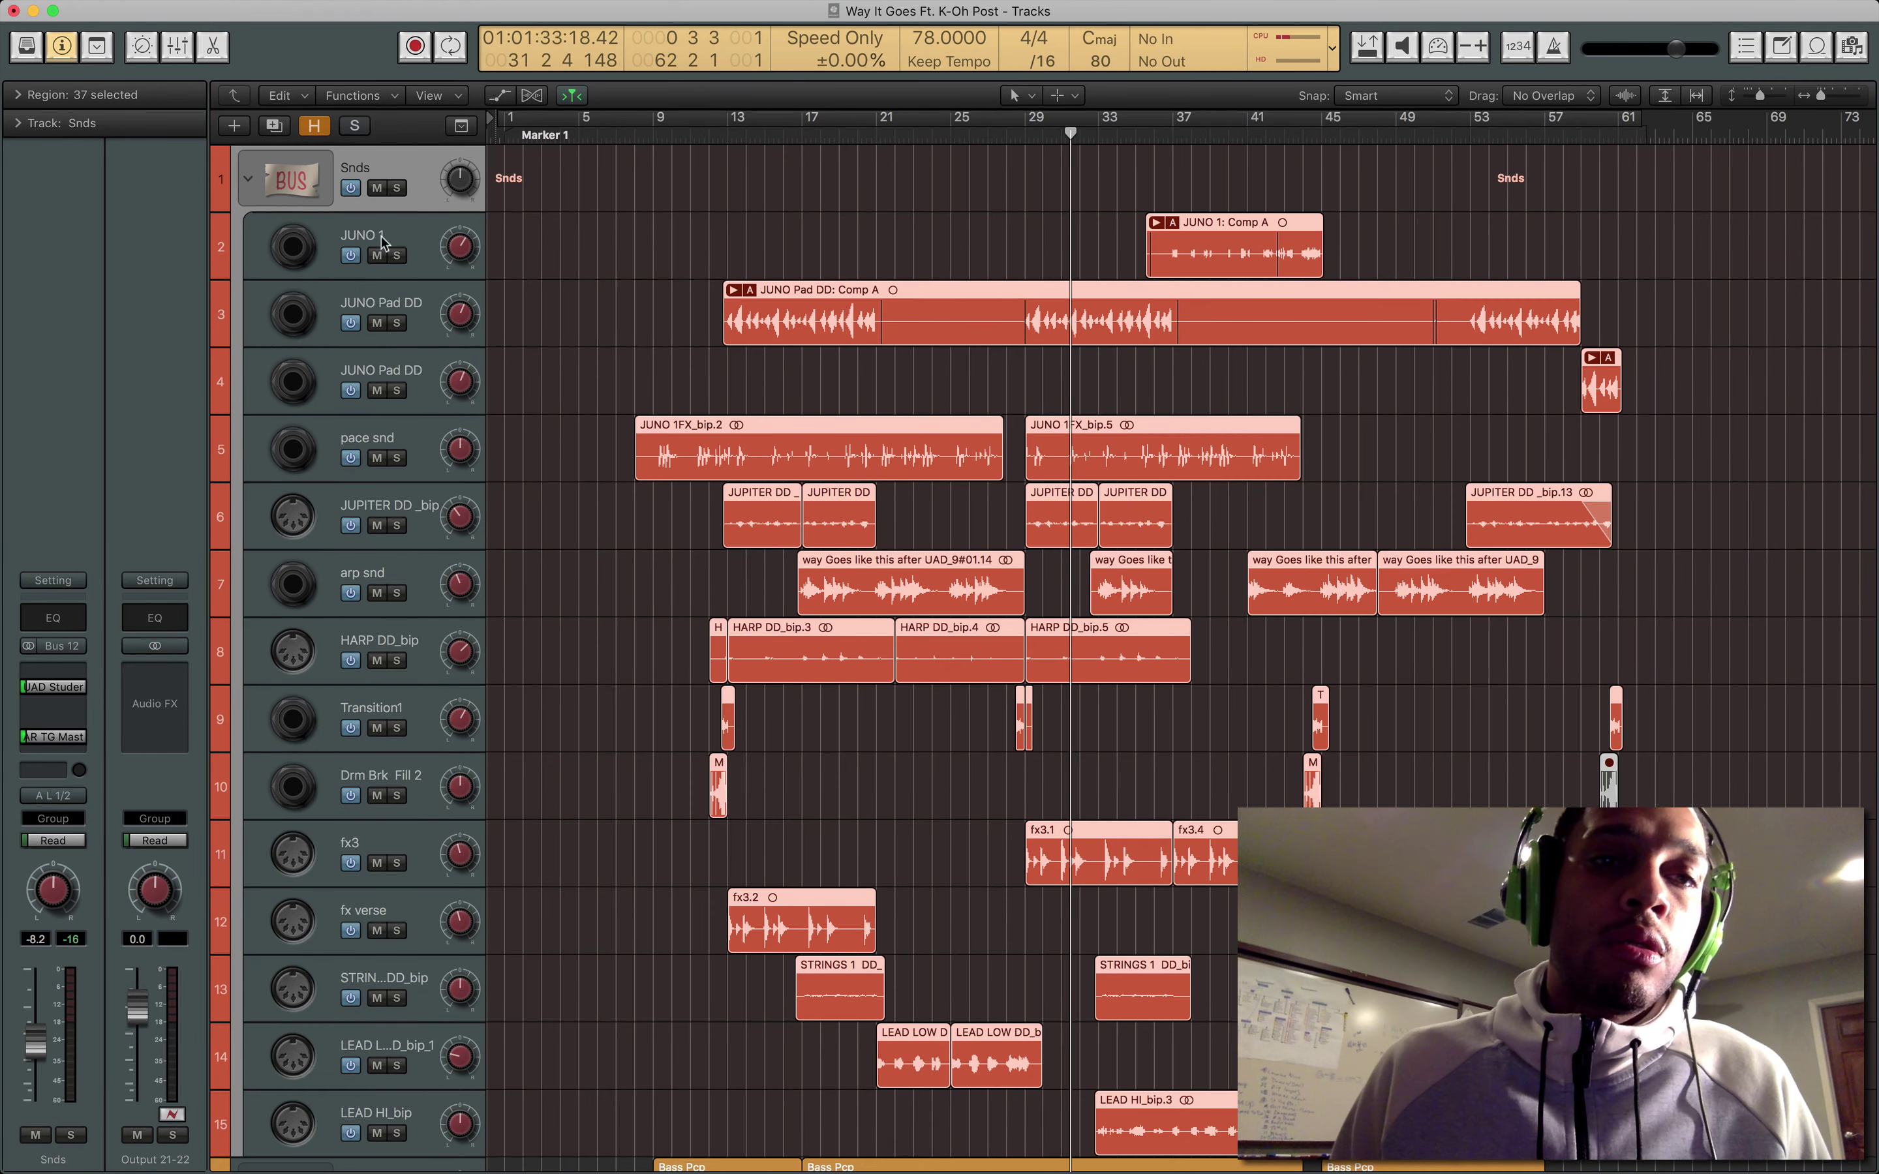
{"action": "left_click", "coordinate": [380, 237]}
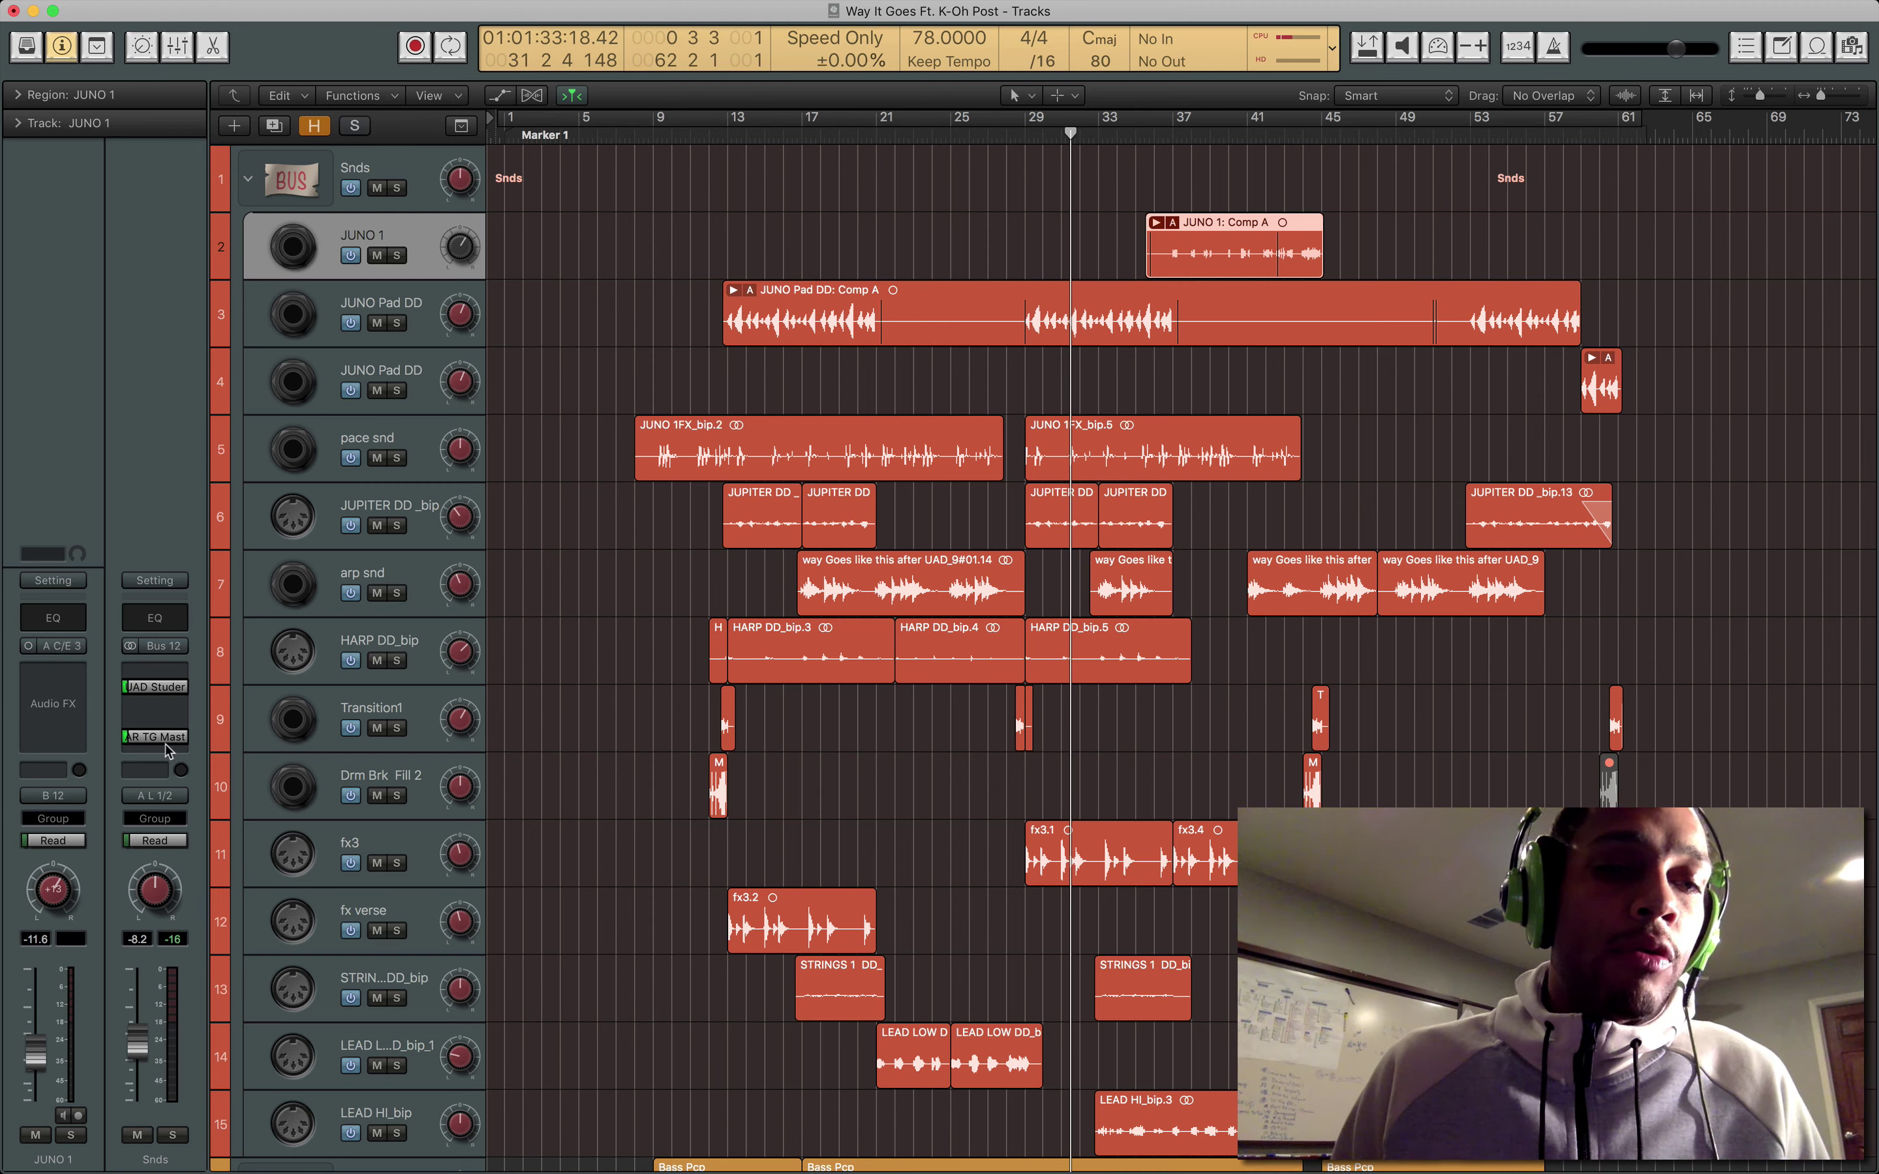
{"action": "left_click", "coordinate": [382, 164]}
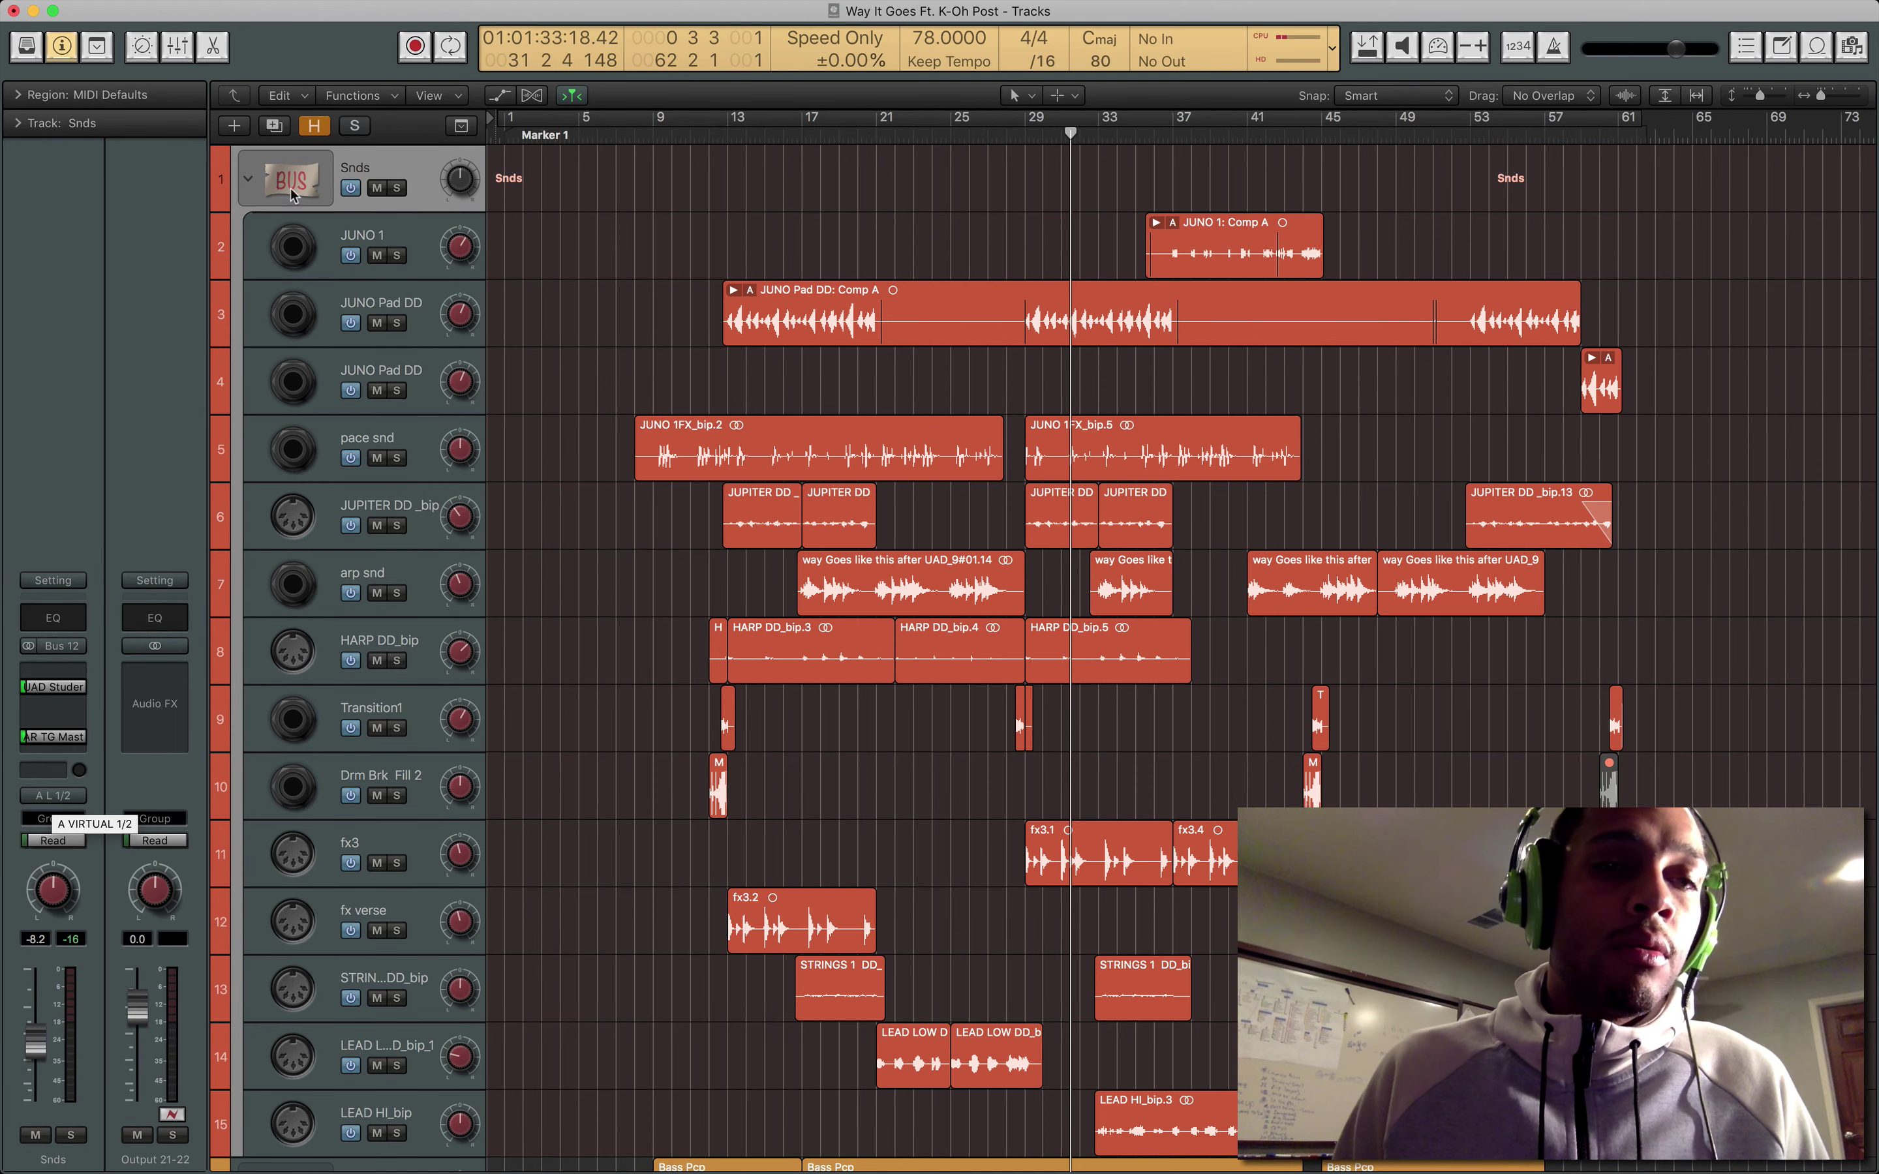
{"action": "left_click", "coordinate": [247, 179]}
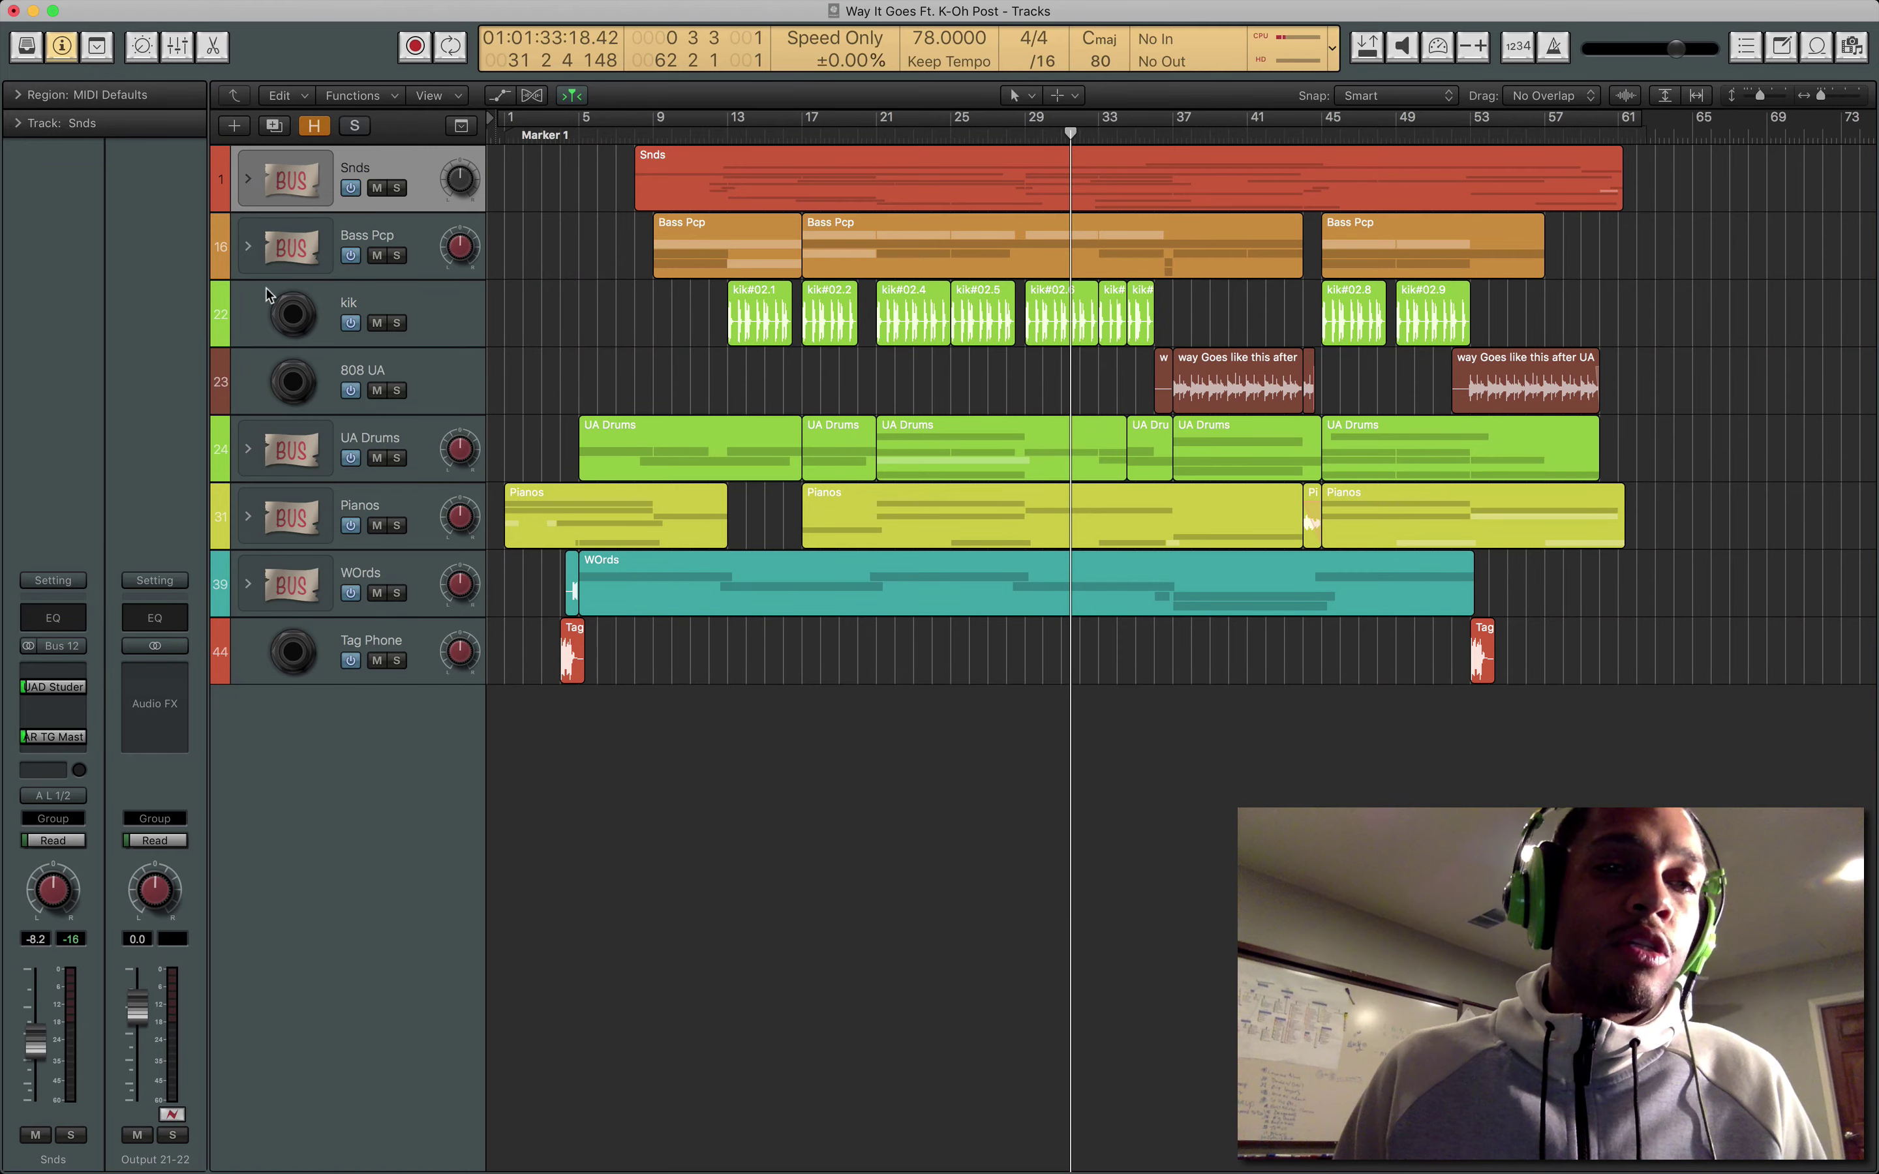
Bring up an overview of all open windows and return to the Logic Pro project window.
{"action": "key", "text": "ctrl+Up"}
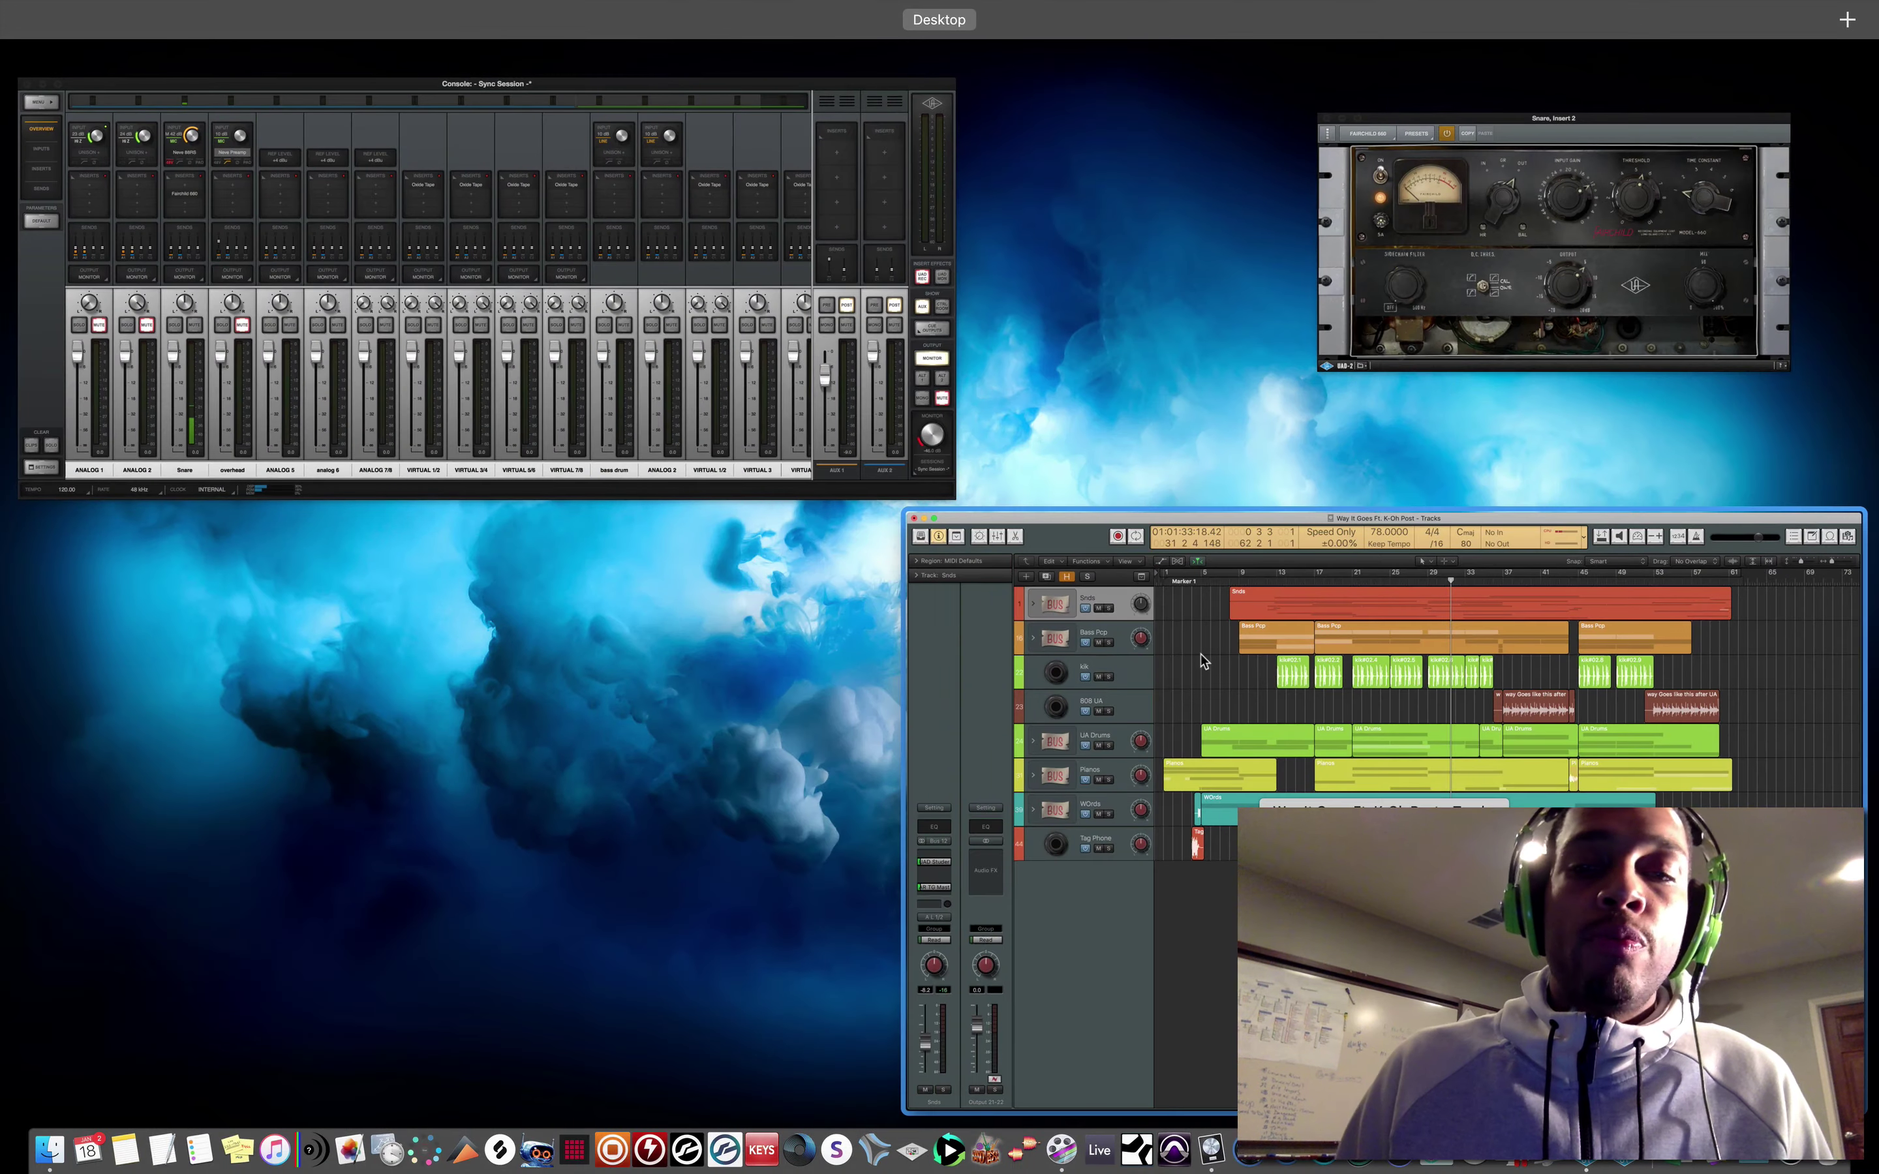
{"action": "left_click", "coordinate": [1106, 604]}
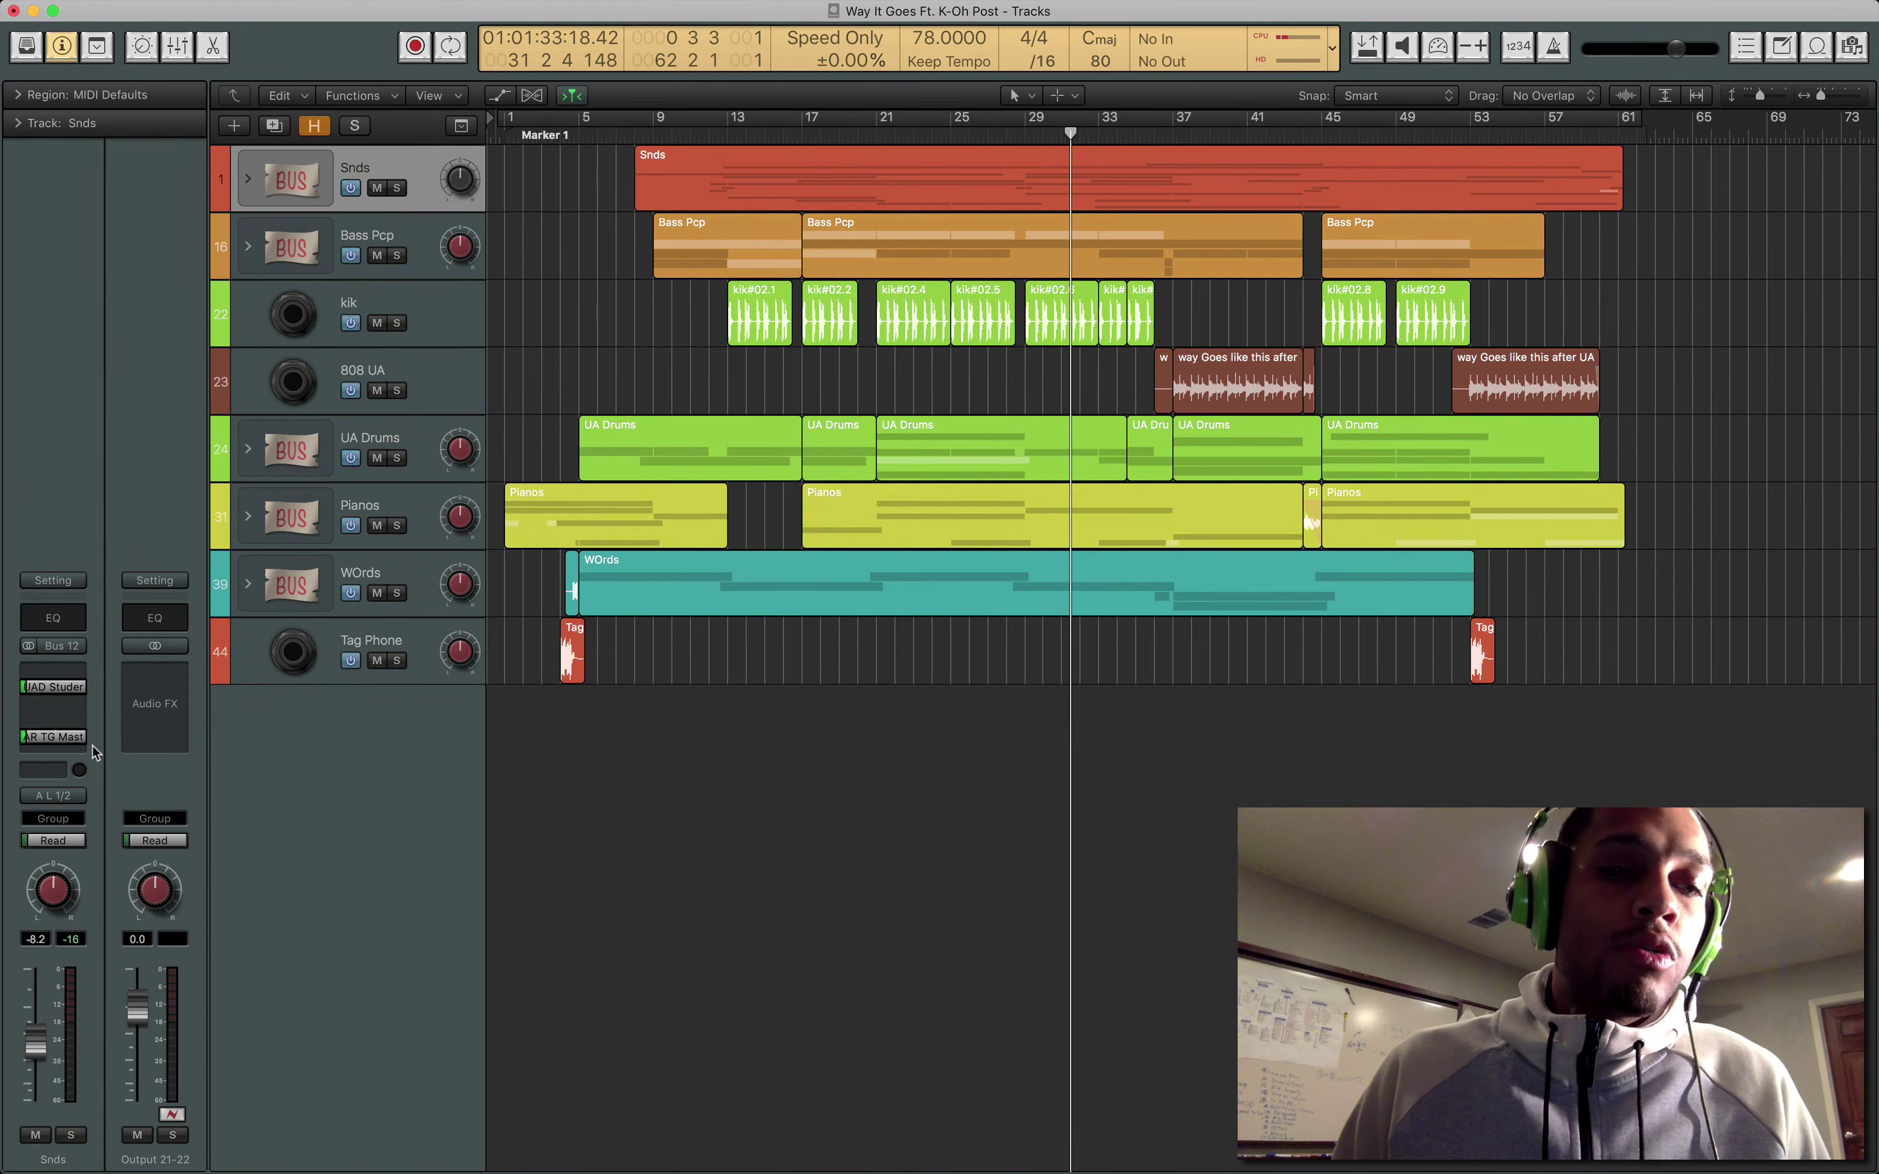
Open the Snds bus's output routing choices and choose Output 21-22 (A VIRTUAL 1/2).
{"action": "left_click", "coordinate": [78, 798]}
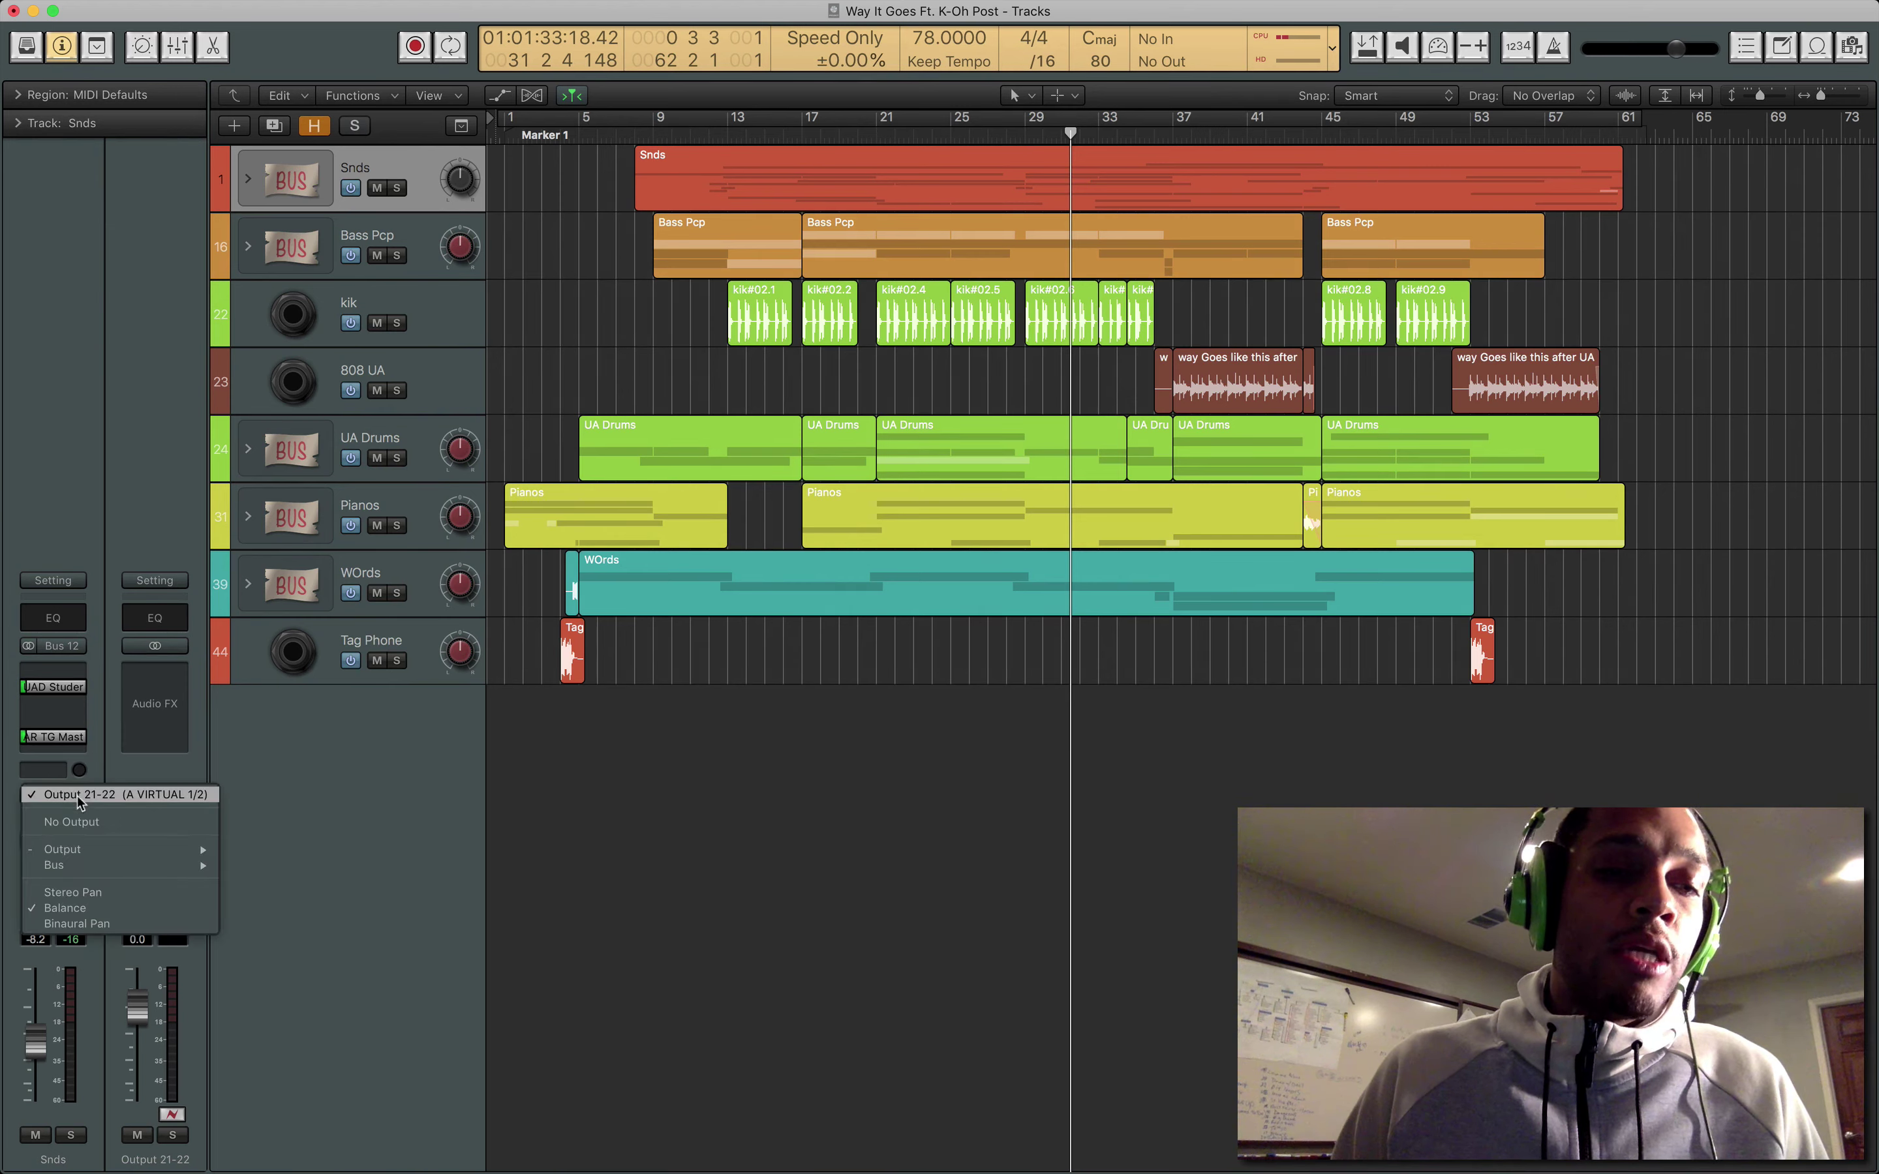
{"action": "mouse_move", "coordinate": [167, 855]}
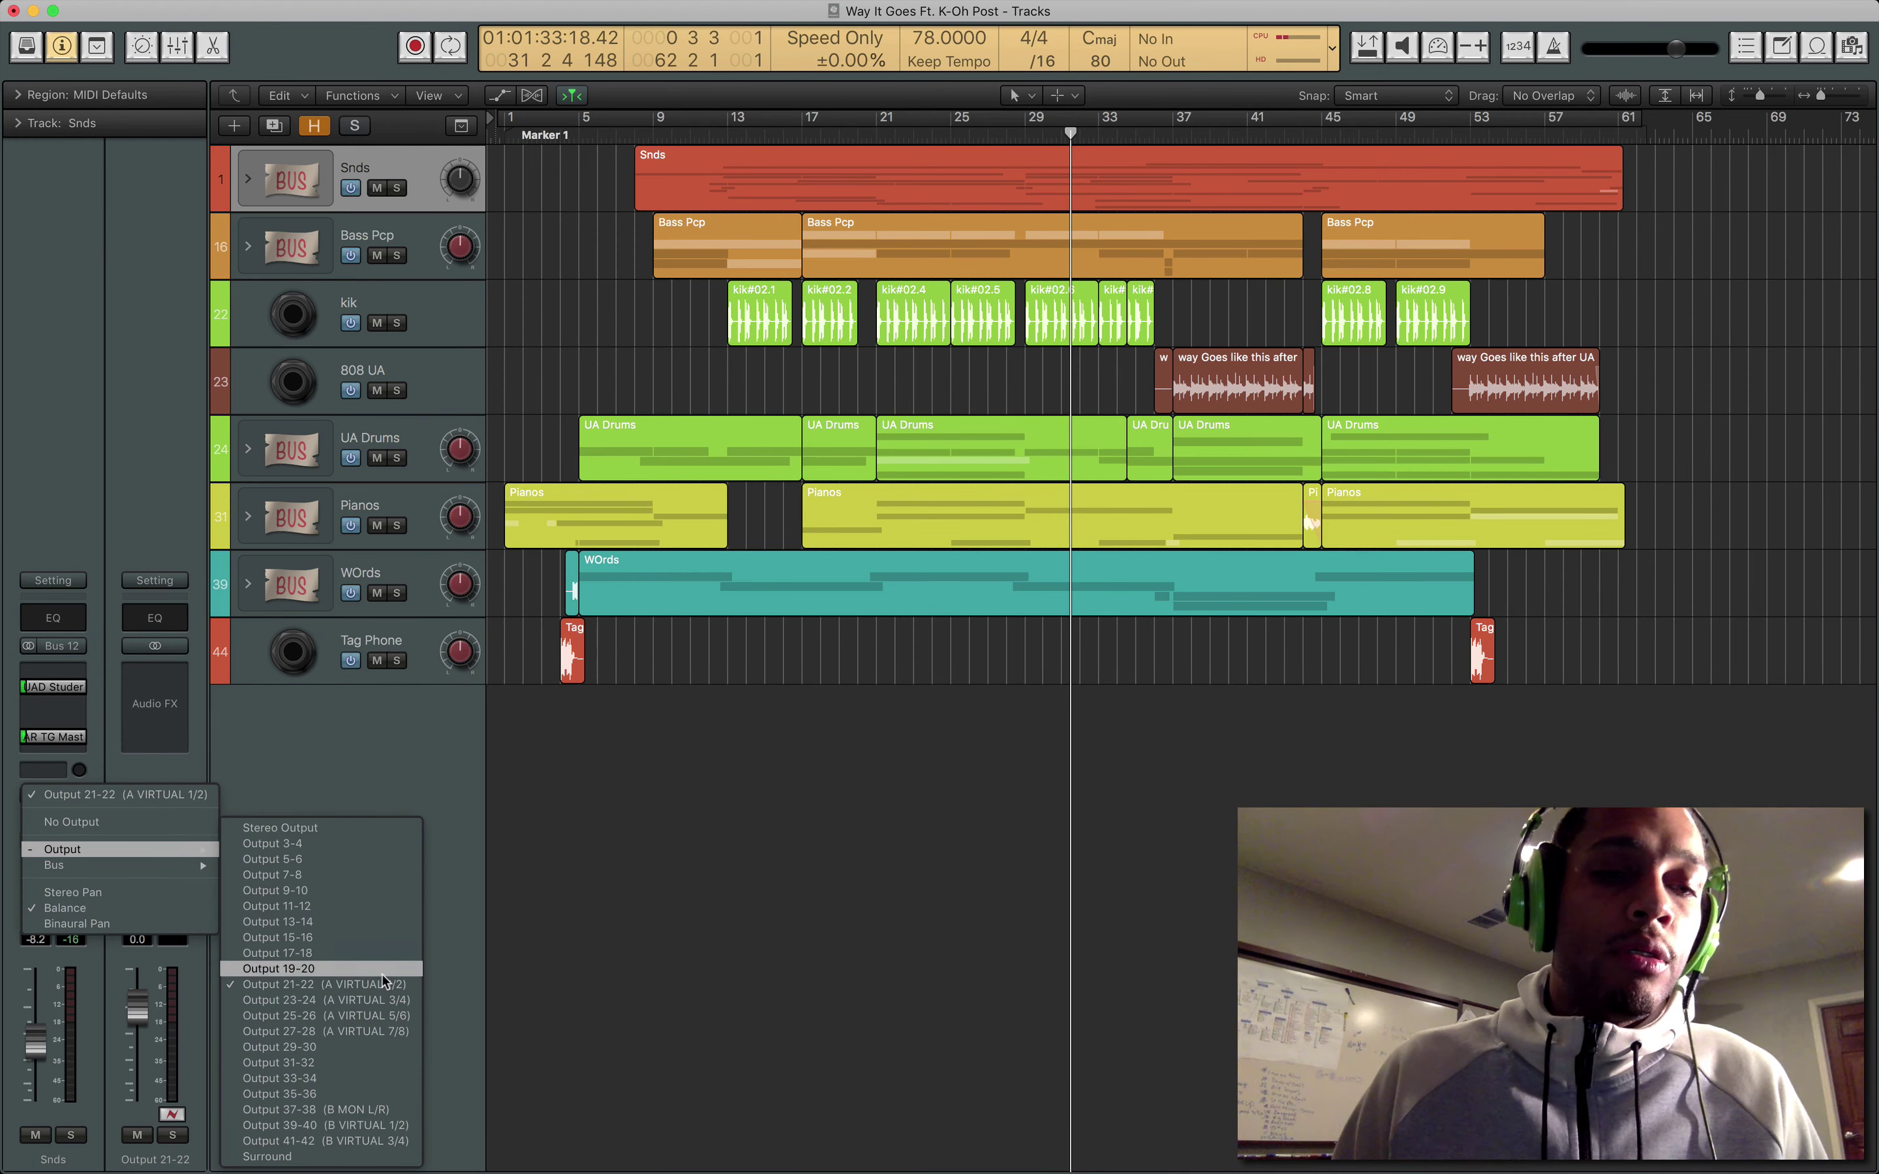
{"action": "left_click", "coordinate": [336, 989]}
Switch to the Universal Audio Console mixer to look over its channels and return to the Logic Pro project.
{"action": "key", "text": "ctrl+Up"}
{"action": "left_click", "coordinate": [398, 256]}
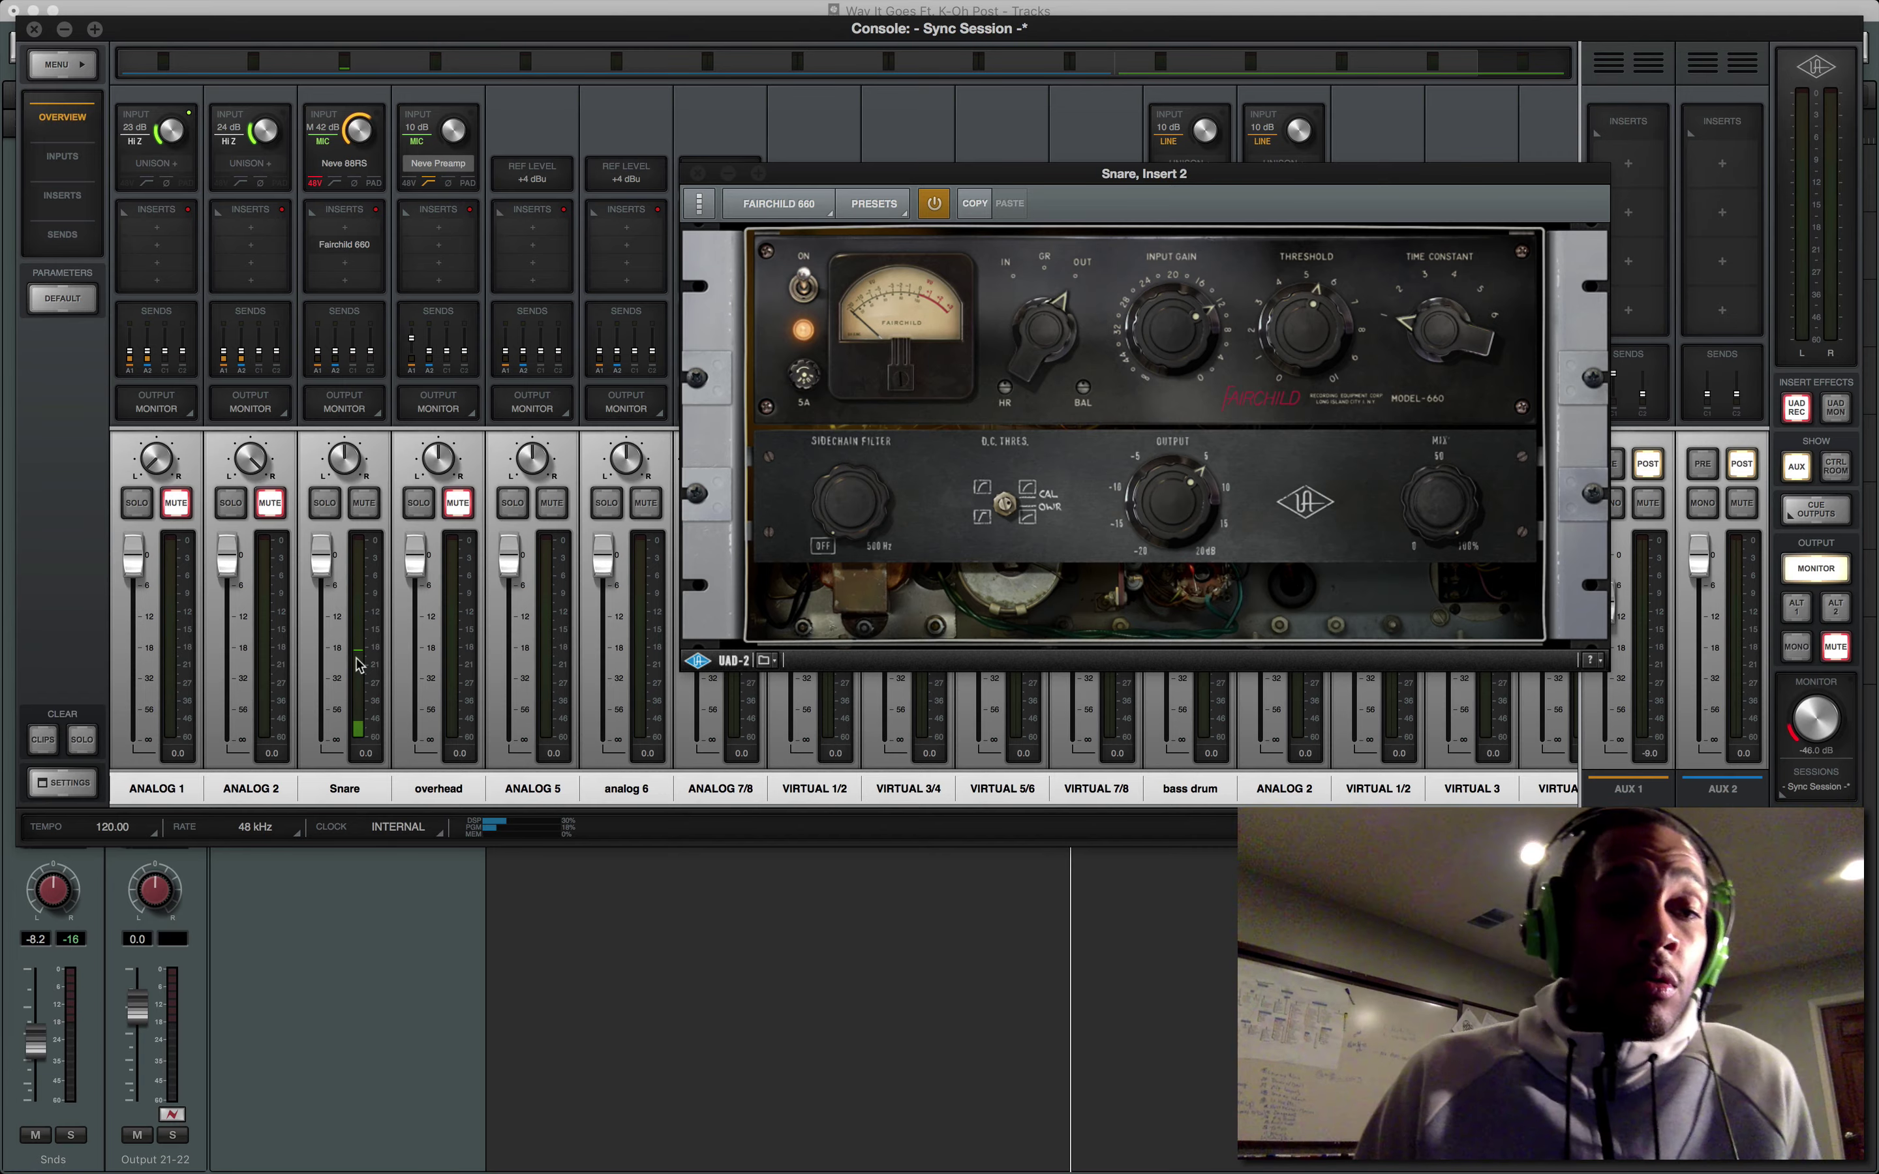
{"action": "left_click", "coordinate": [544, 9]}
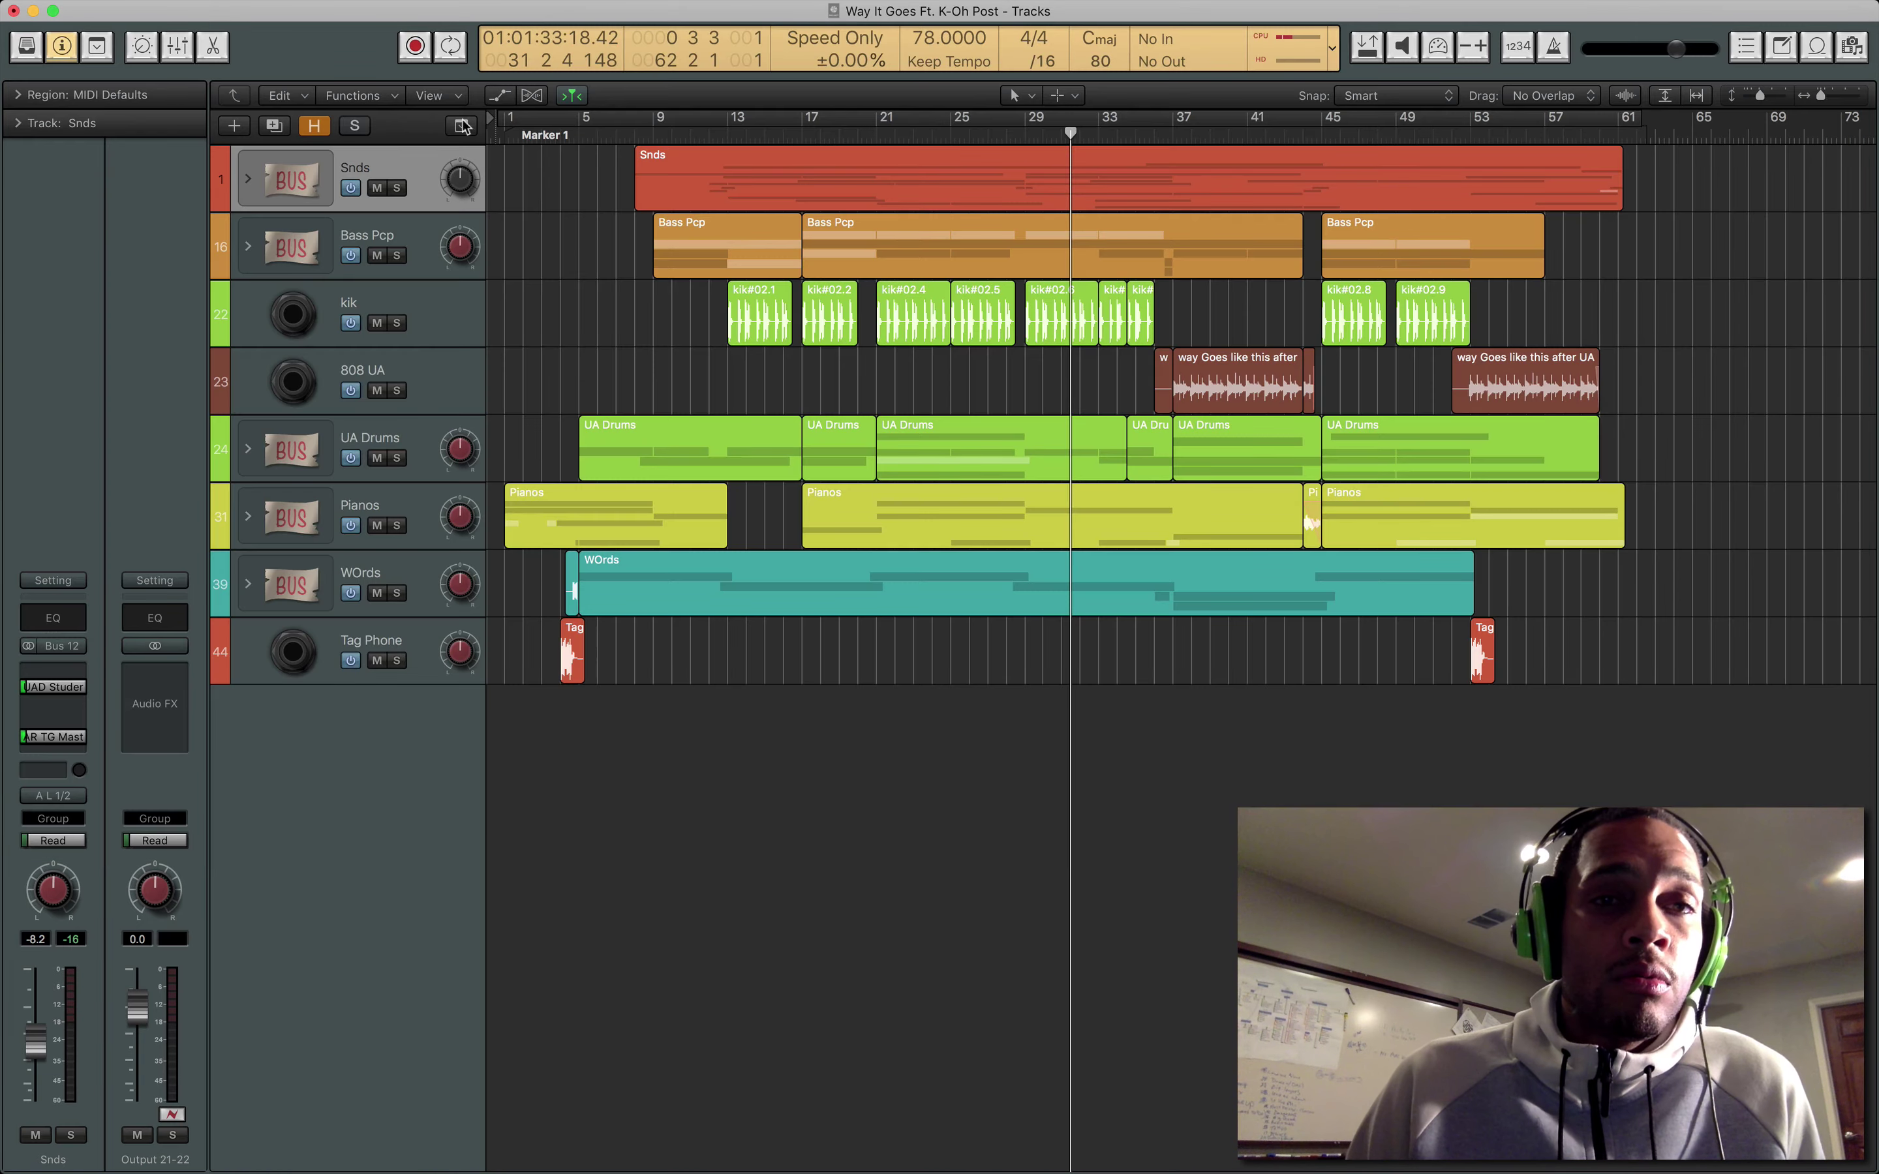
Select the 808 UA track, check the channels in Console again and return to Logic Pro.
{"action": "left_click", "coordinate": [409, 348]}
{"action": "key", "text": "ctrl+Up"}
{"action": "left_click", "coordinate": [409, 347]}
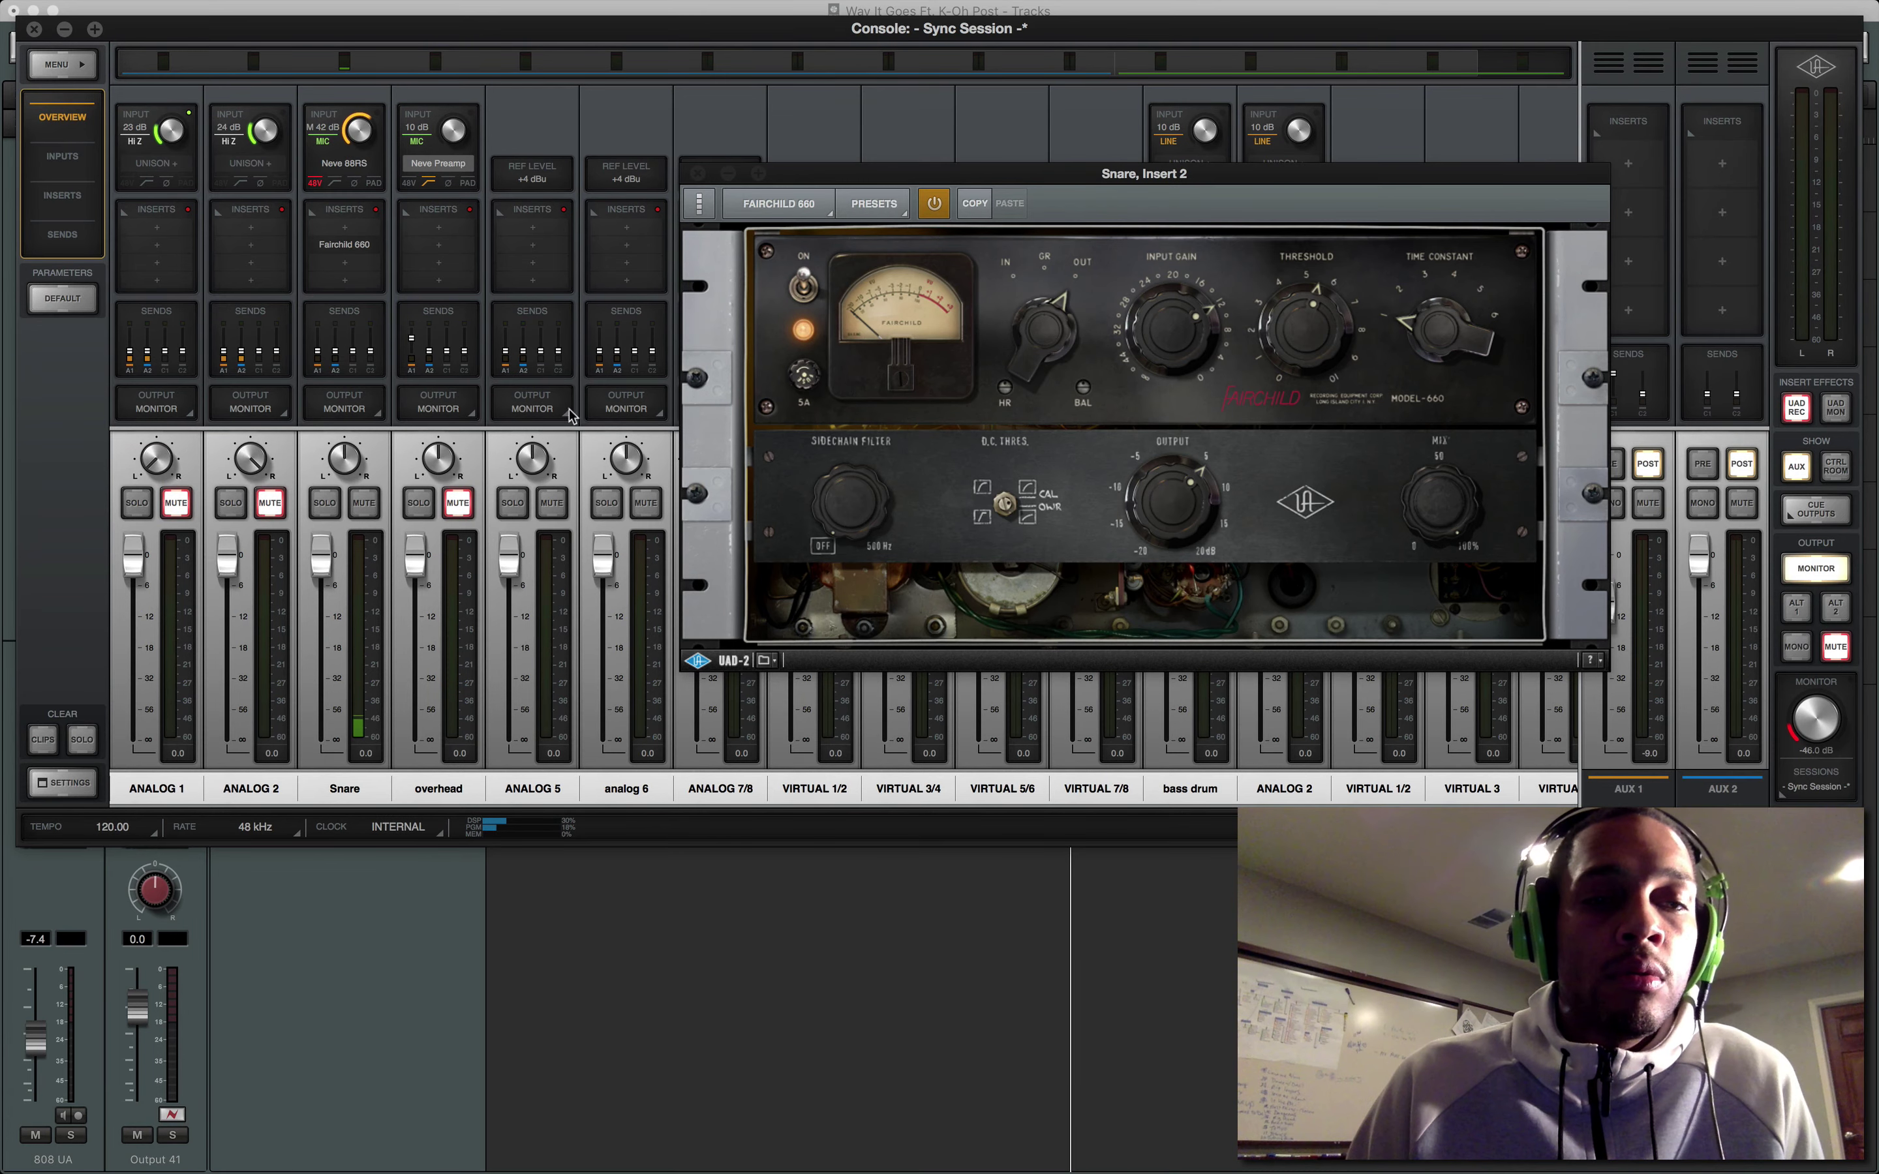
{"action": "left_click", "coordinate": [371, 1052]}
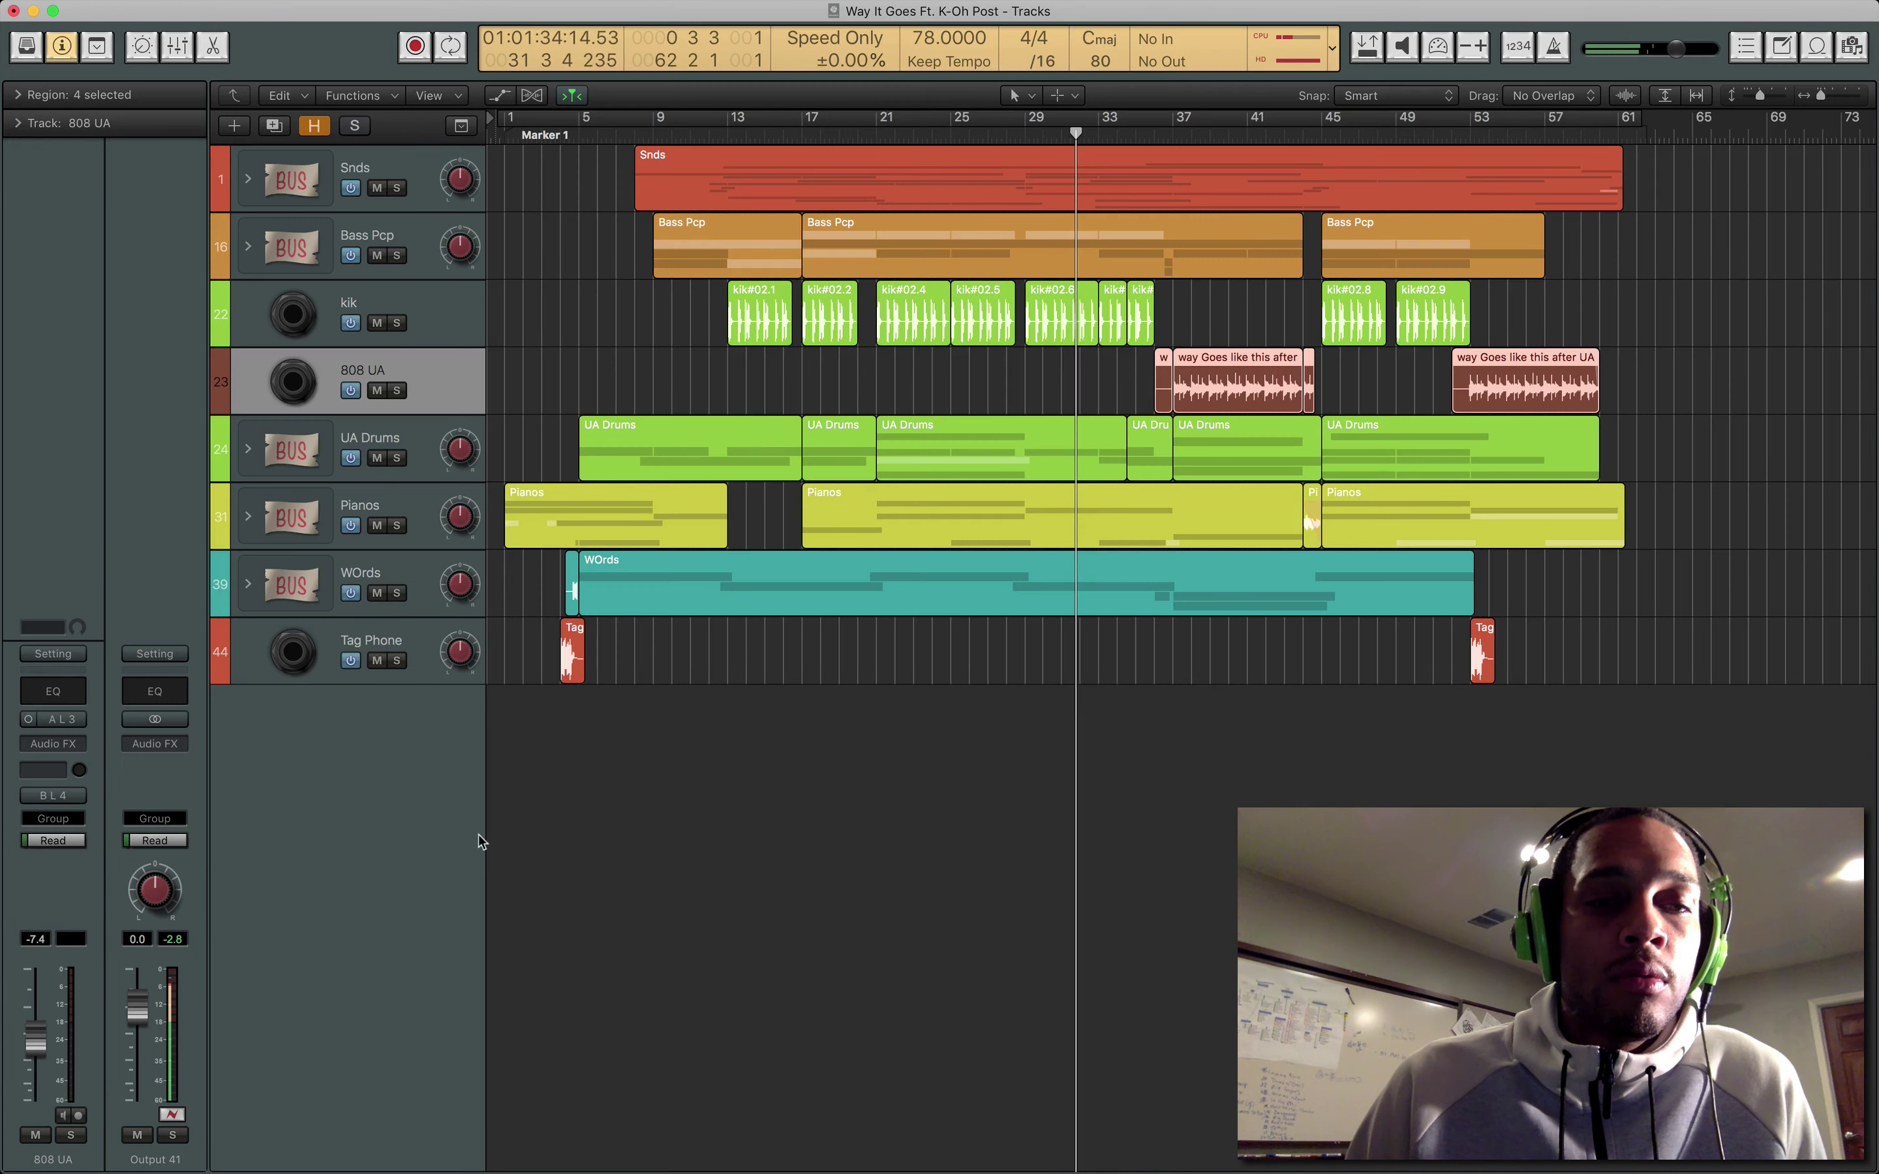
Solo and select the Snds bus in Logic Pro and switch to the Console mixer.
{"action": "left_click", "coordinate": [396, 189]}
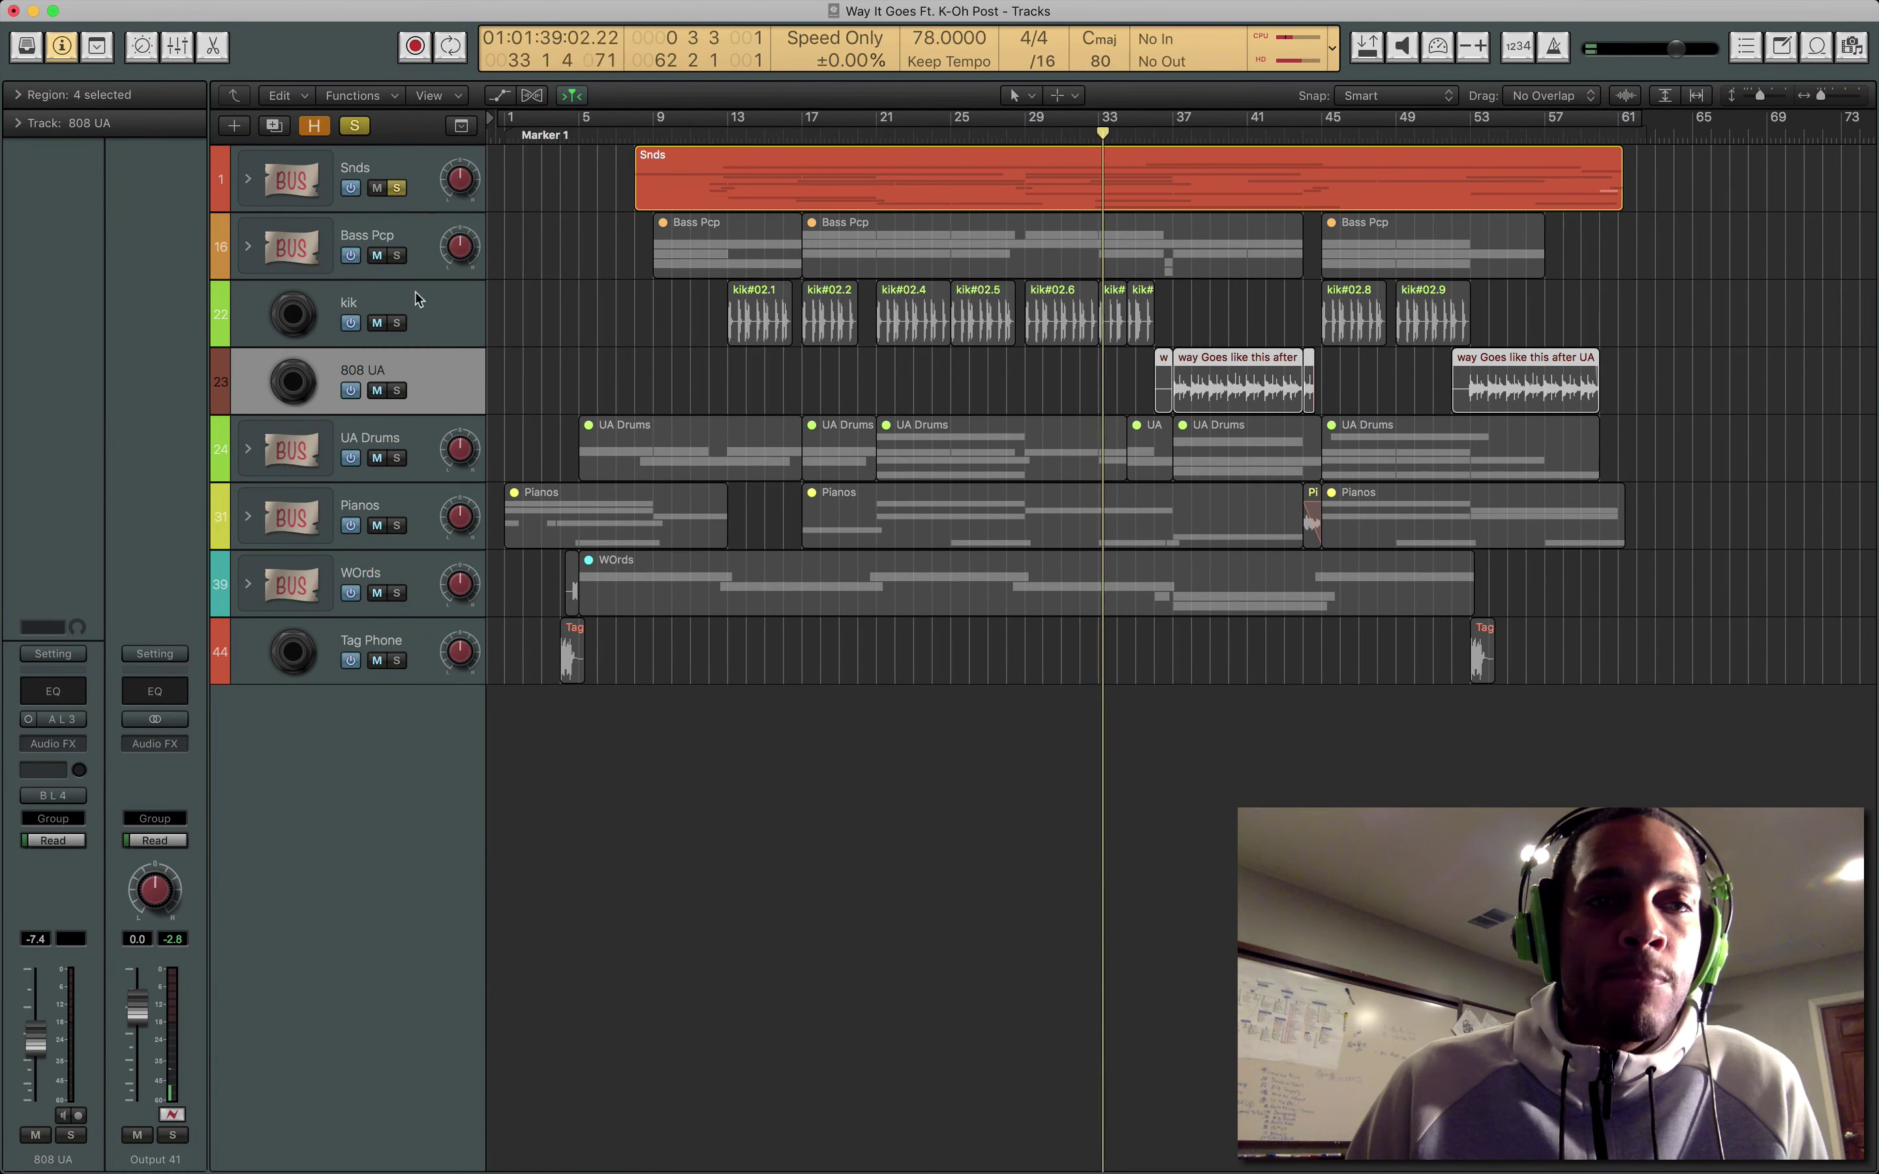
{"action": "left_click", "coordinate": [408, 147]}
{"action": "scroll", "coordinate": [539, 743], "scroll_direction": "up", "scroll_amount": 3}
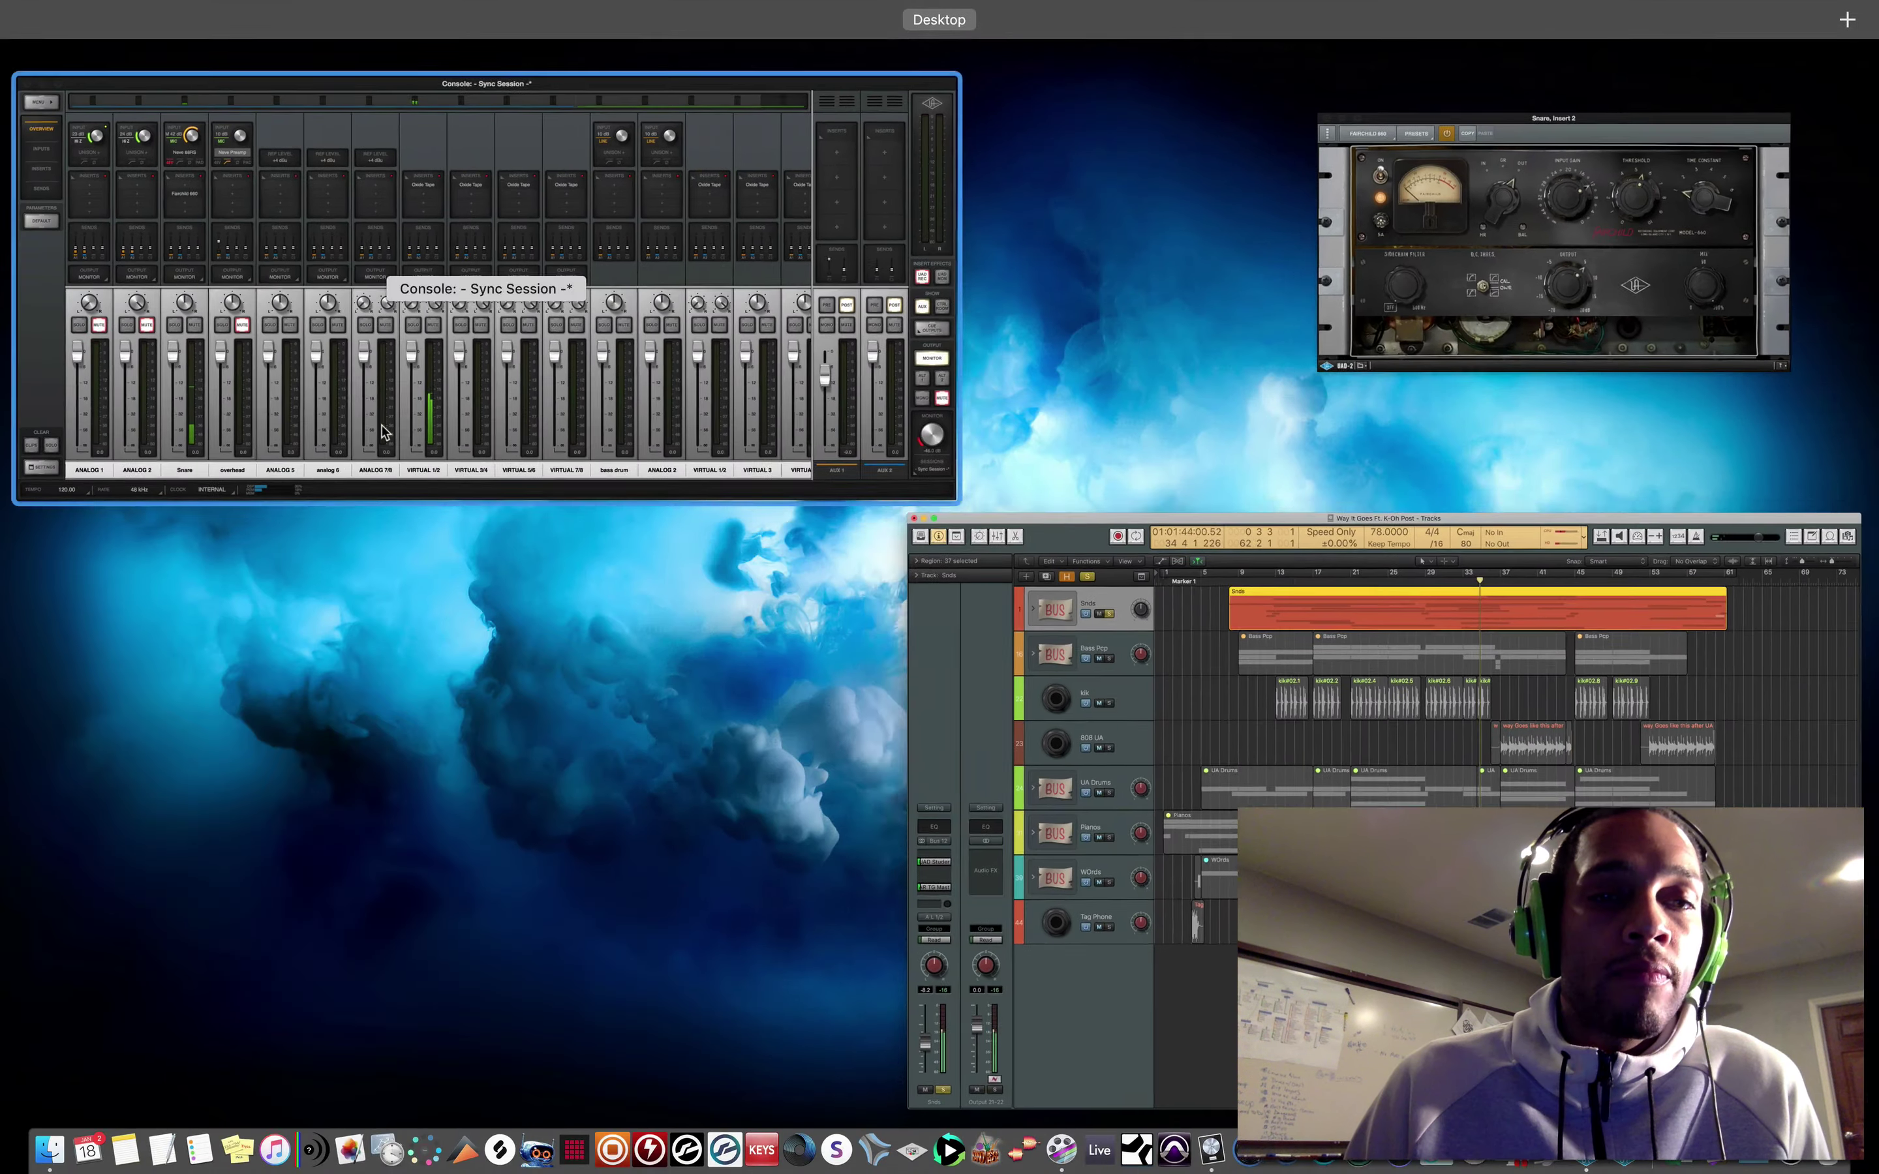
{"action": "left_click", "coordinate": [385, 428]}
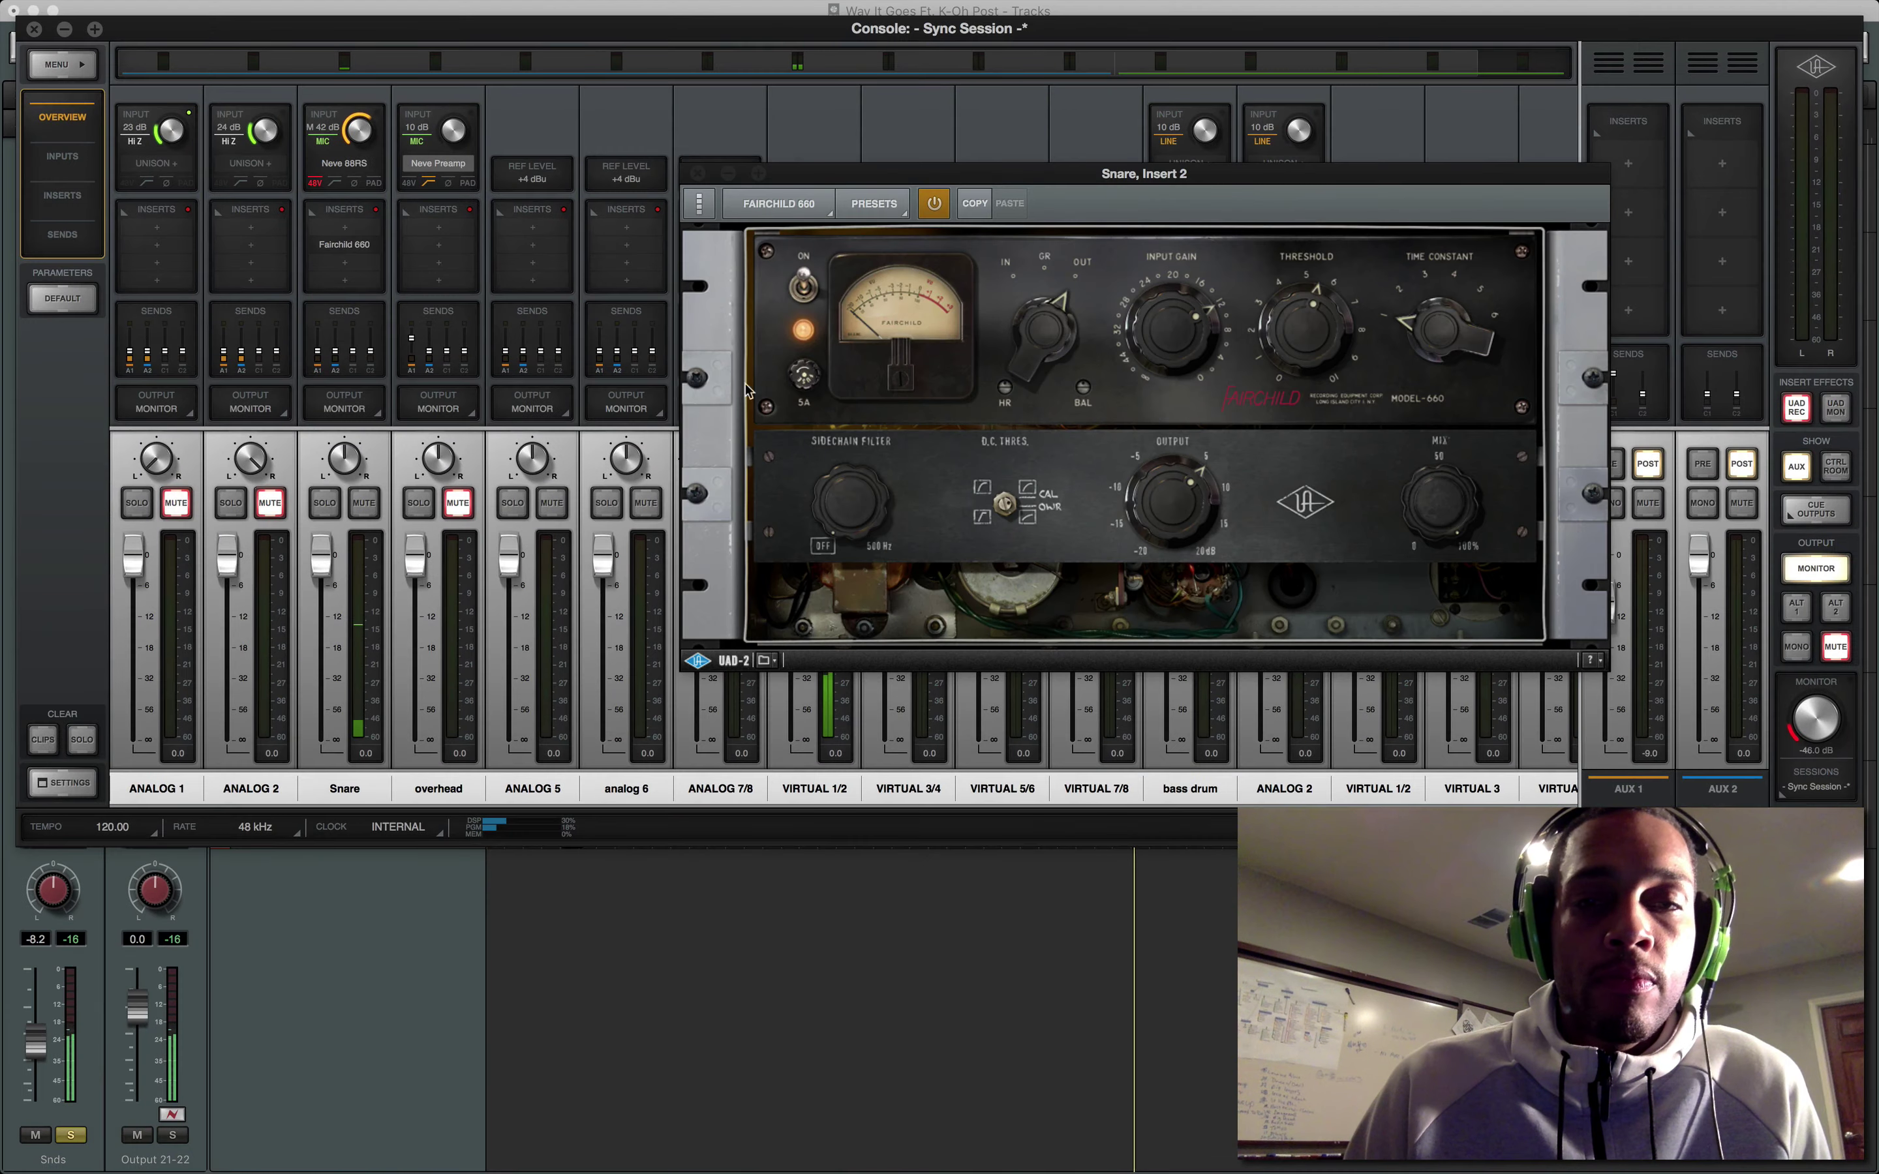
Close the Snare channel's Fairchild 660 window and rename the first VIRTUAL 1/2 channel as Snds.
{"action": "left_click", "coordinate": [696, 175]}
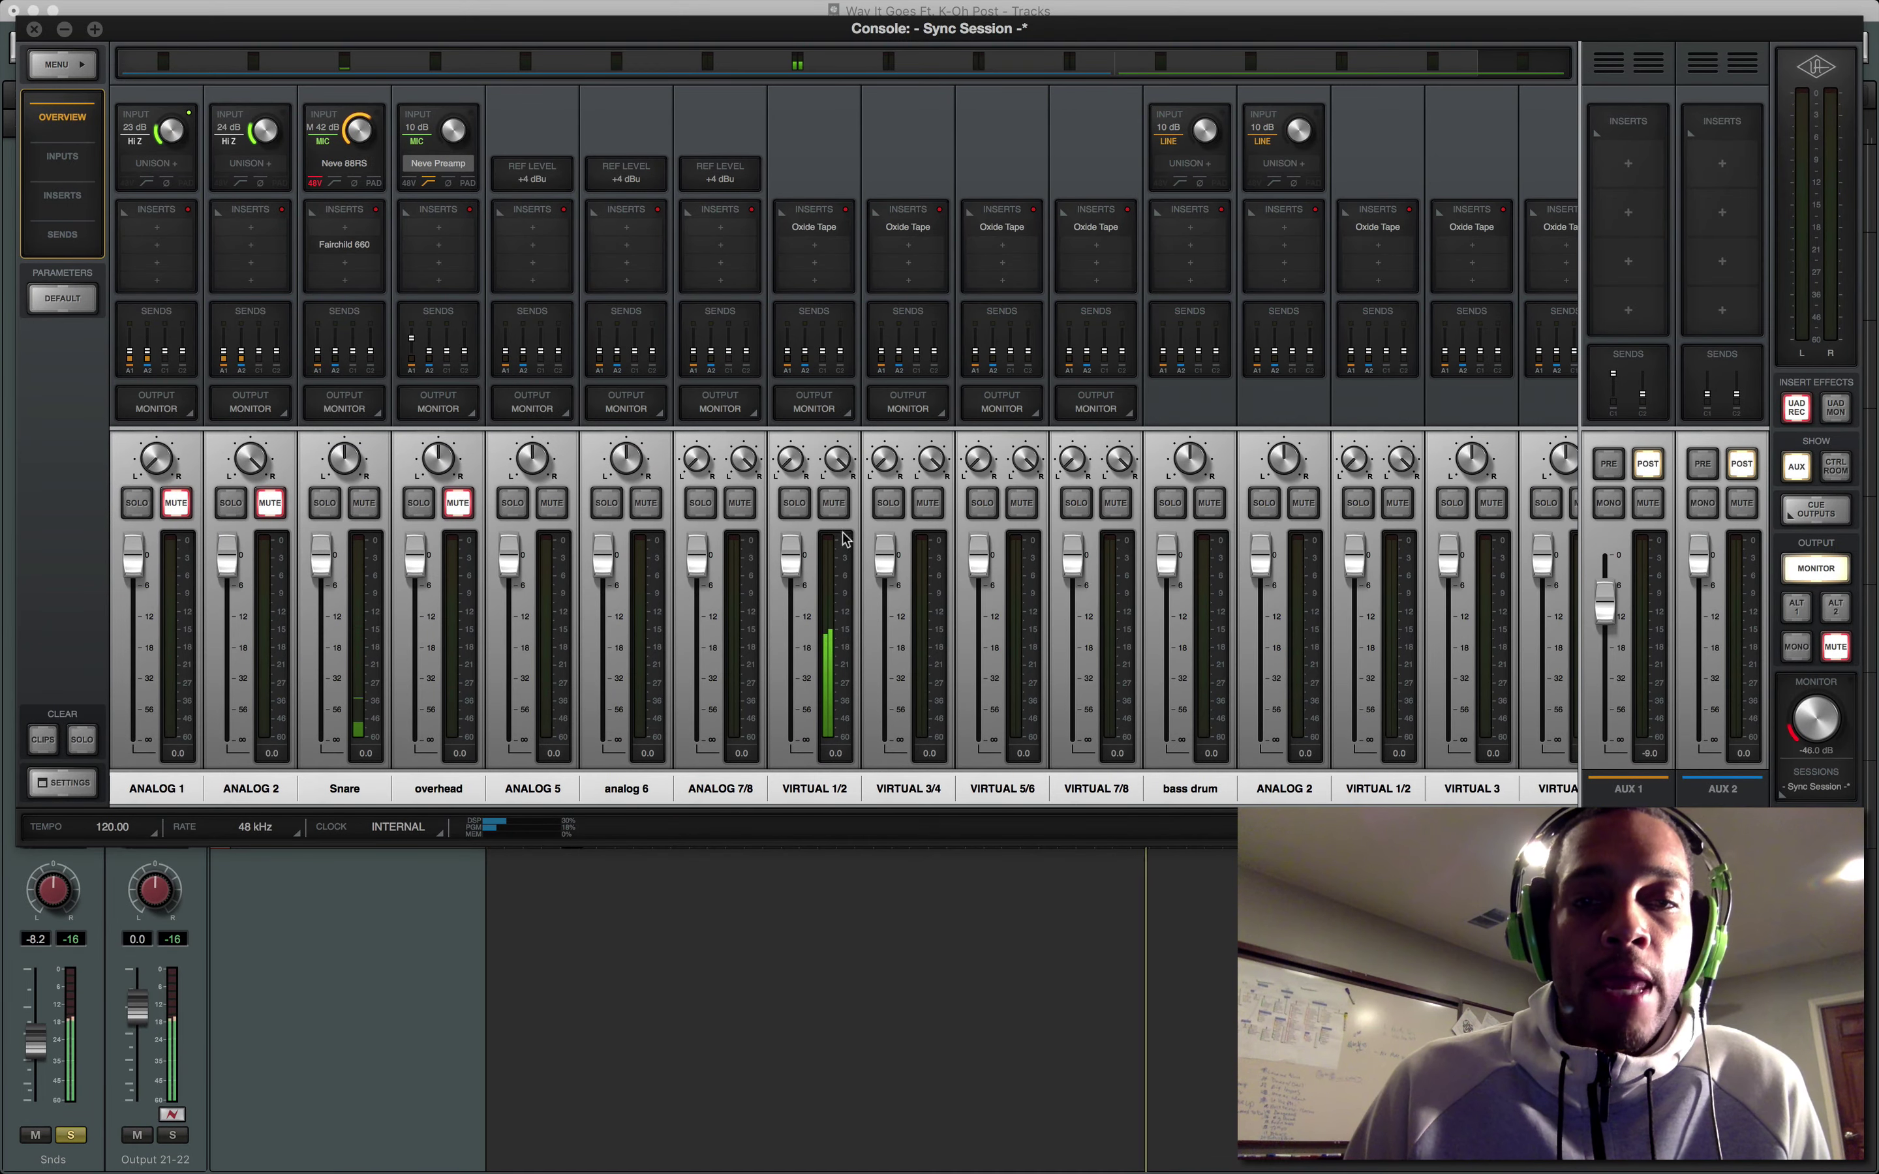
{"action": "double_click", "coordinate": [819, 790]}
{"action": "type", "text": "Snds"}
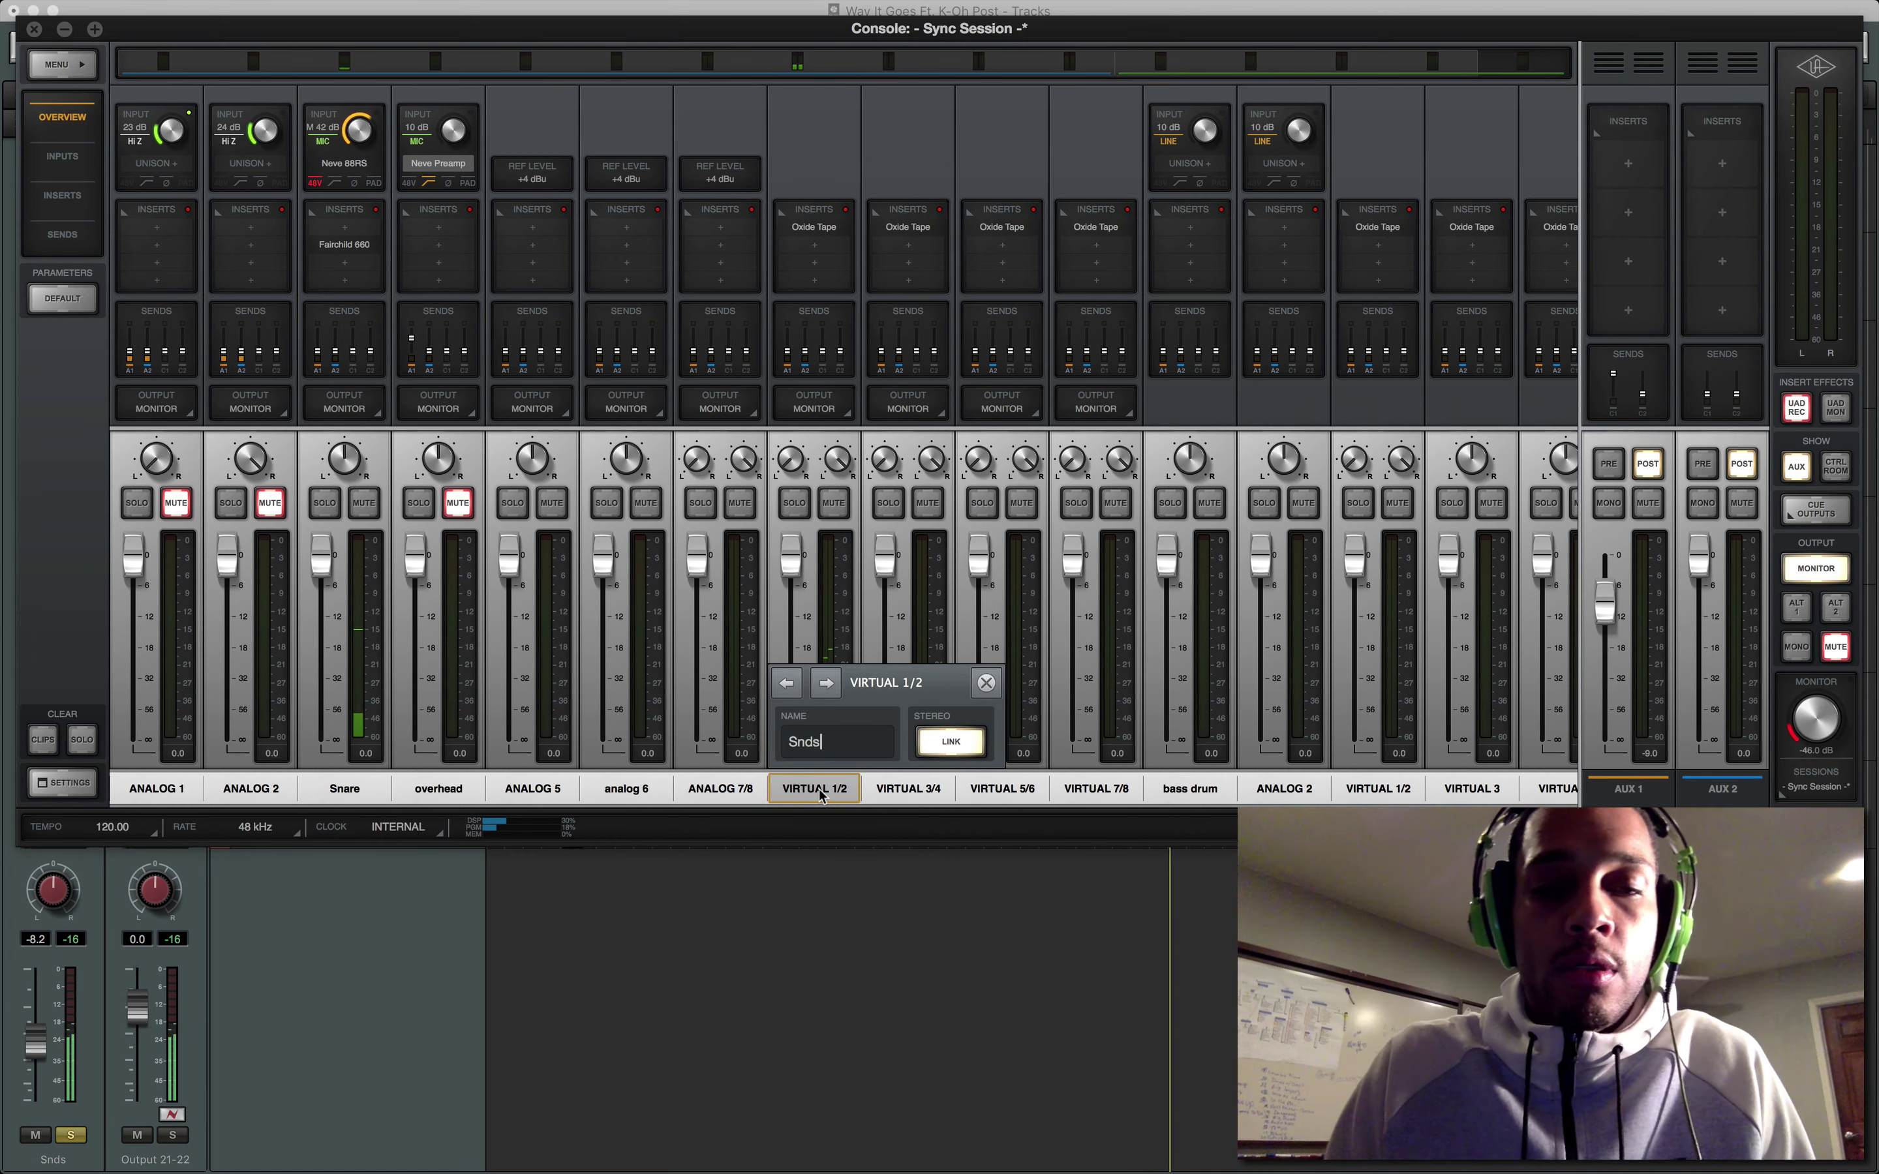
{"action": "key", "text": "Return"}
Return to Logic Pro, look at the kik and Tag Phone channel strips and close the 2k19 out Console Recall plug-in.
{"action": "left_click", "coordinate": [333, 992]}
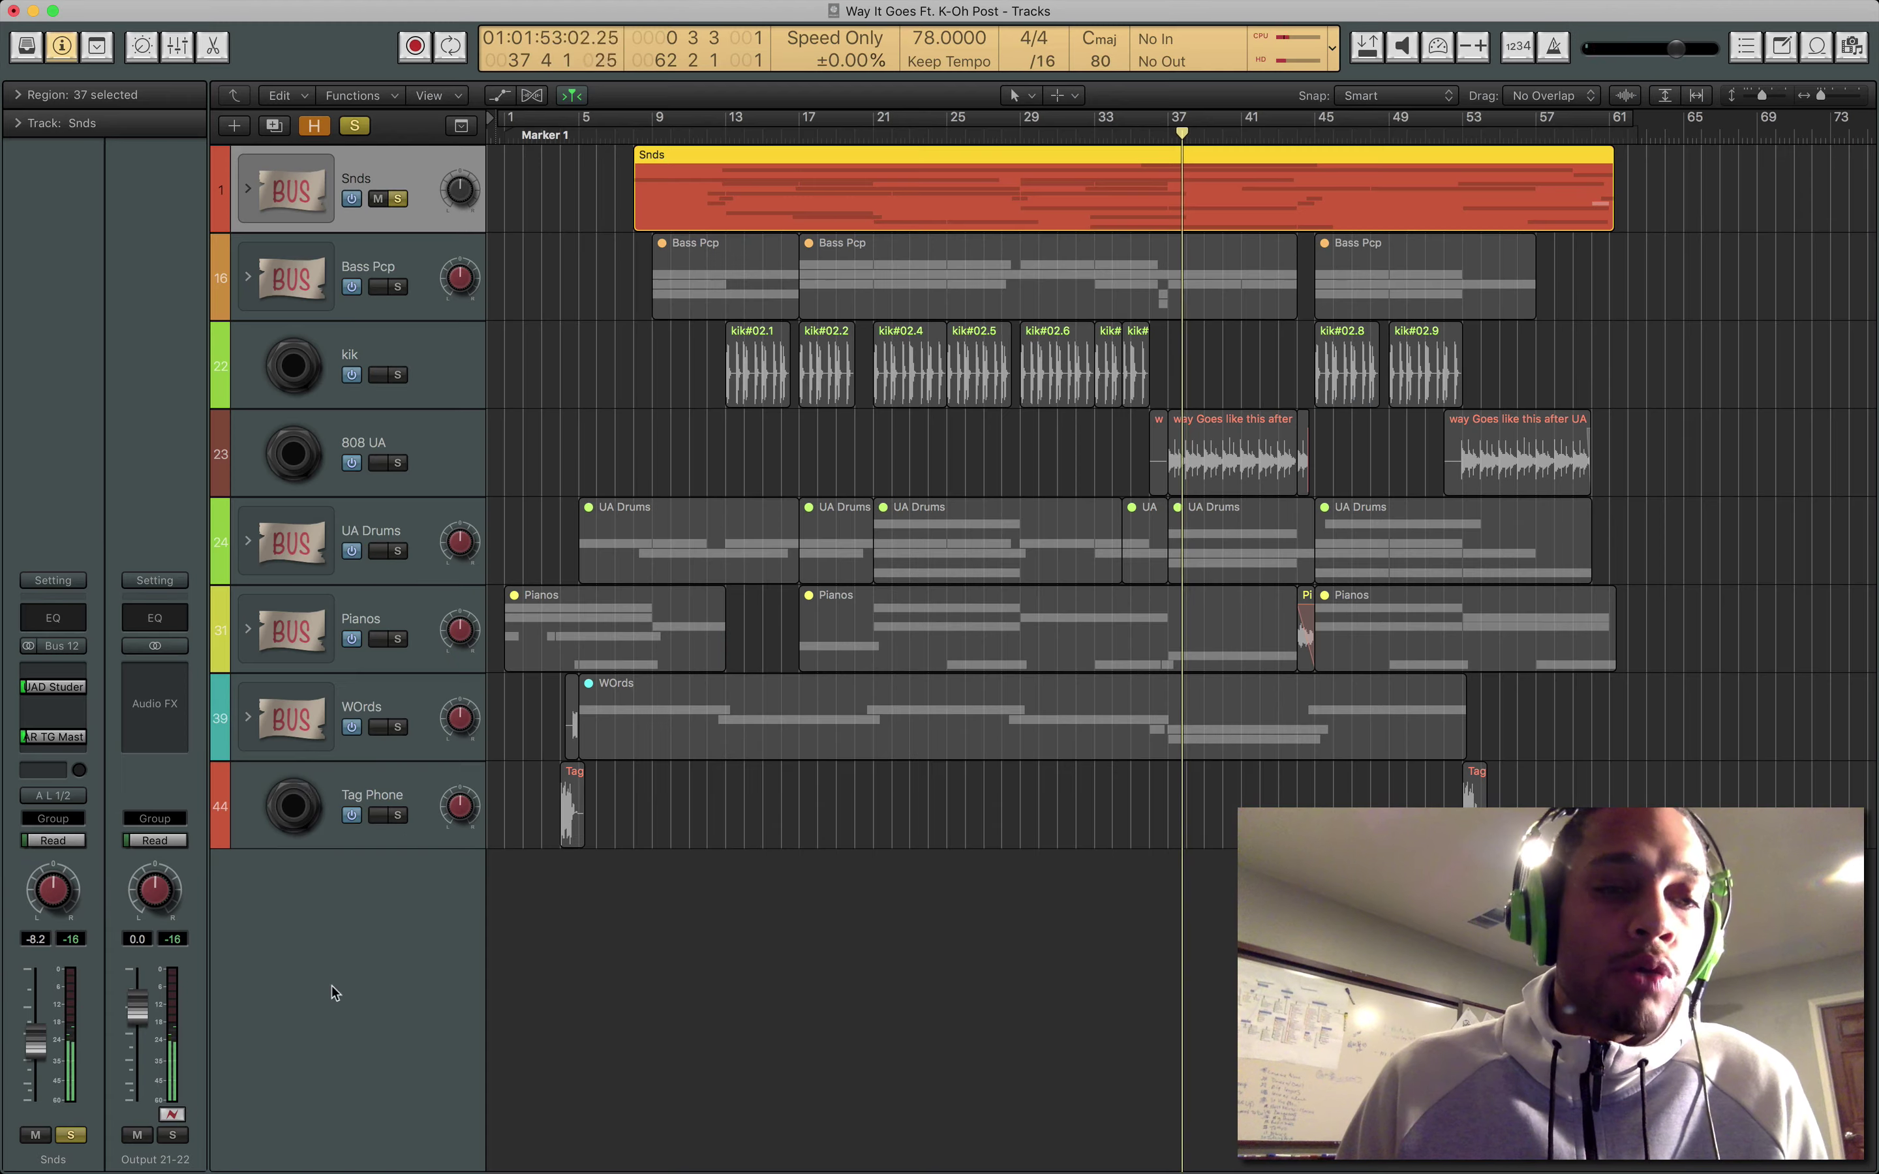
{"action": "left_click", "coordinate": [421, 343]}
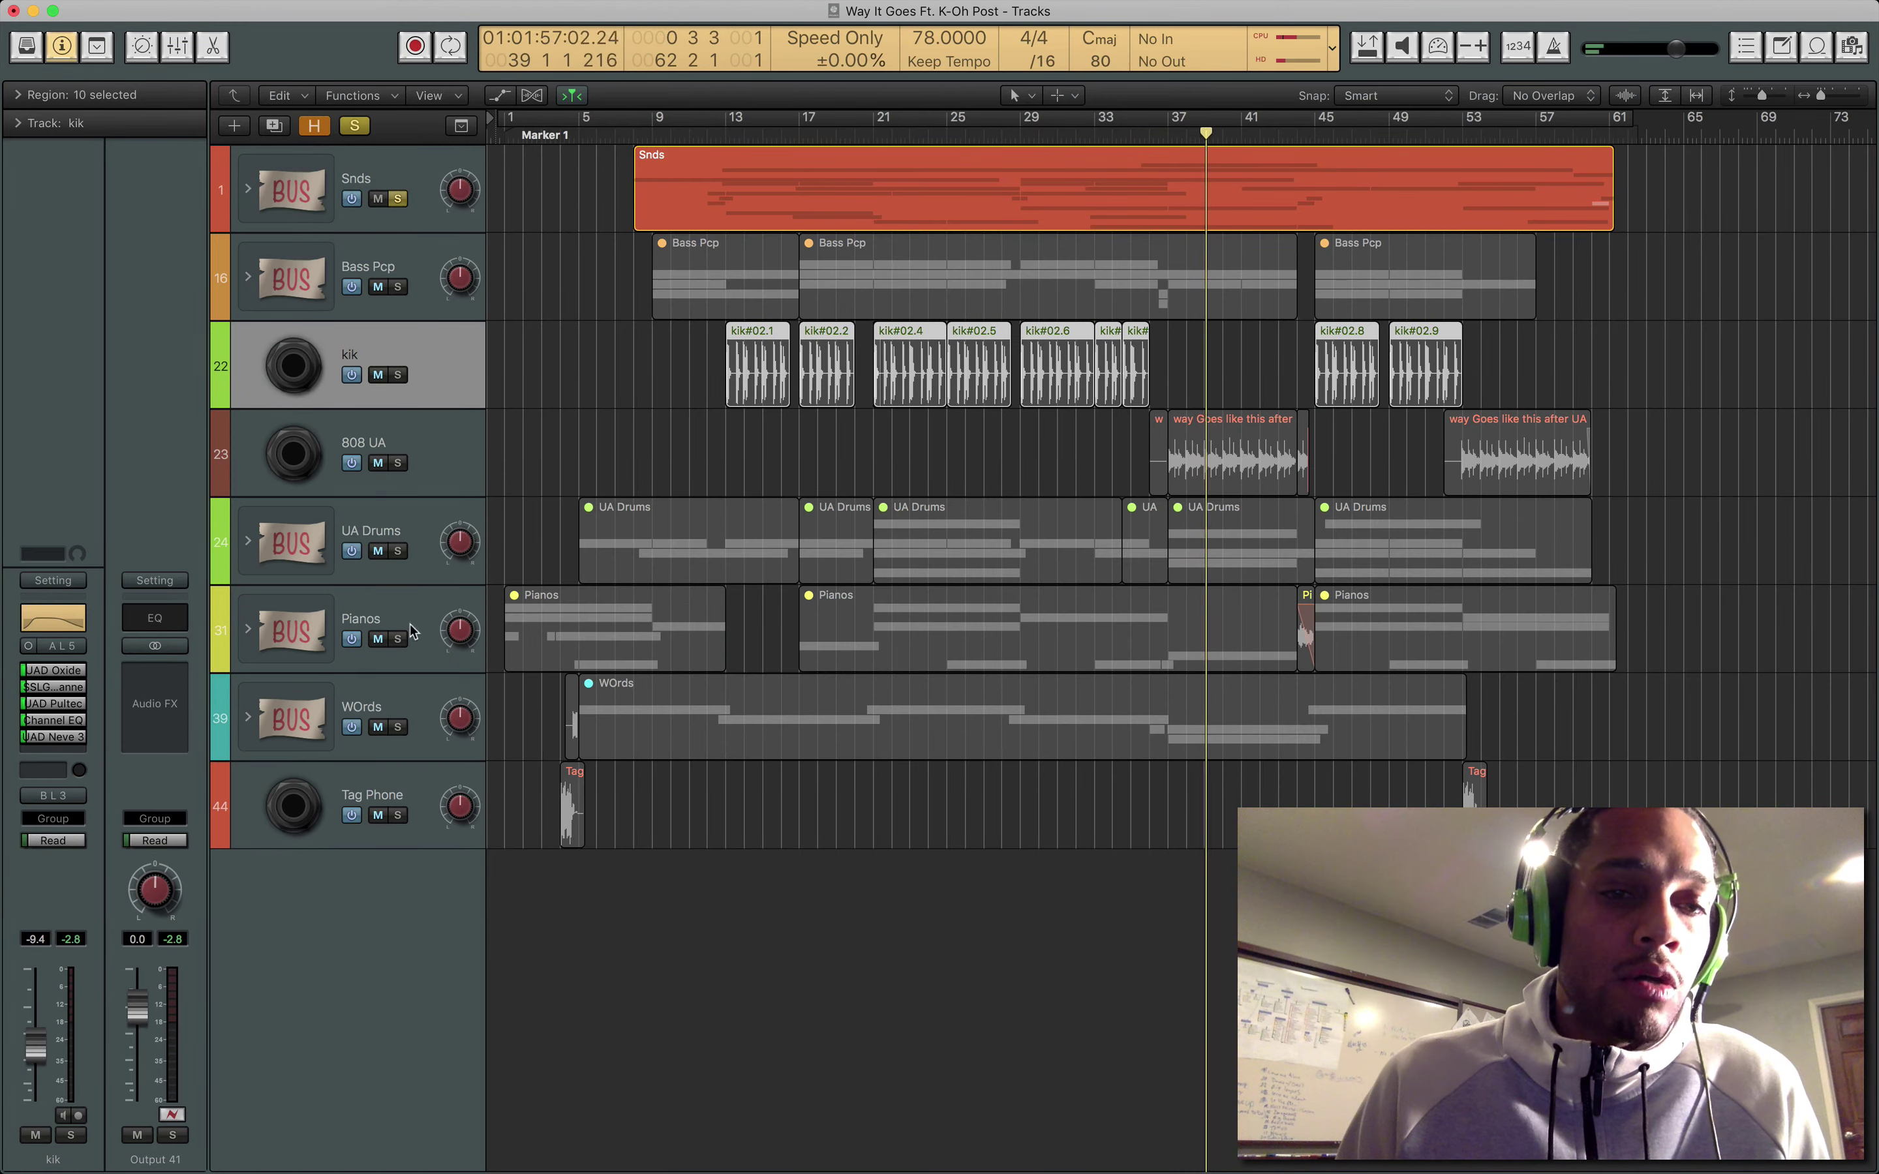
{"action": "left_click", "coordinate": [398, 651]}
{"action": "left_click", "coordinate": [295, 772]}
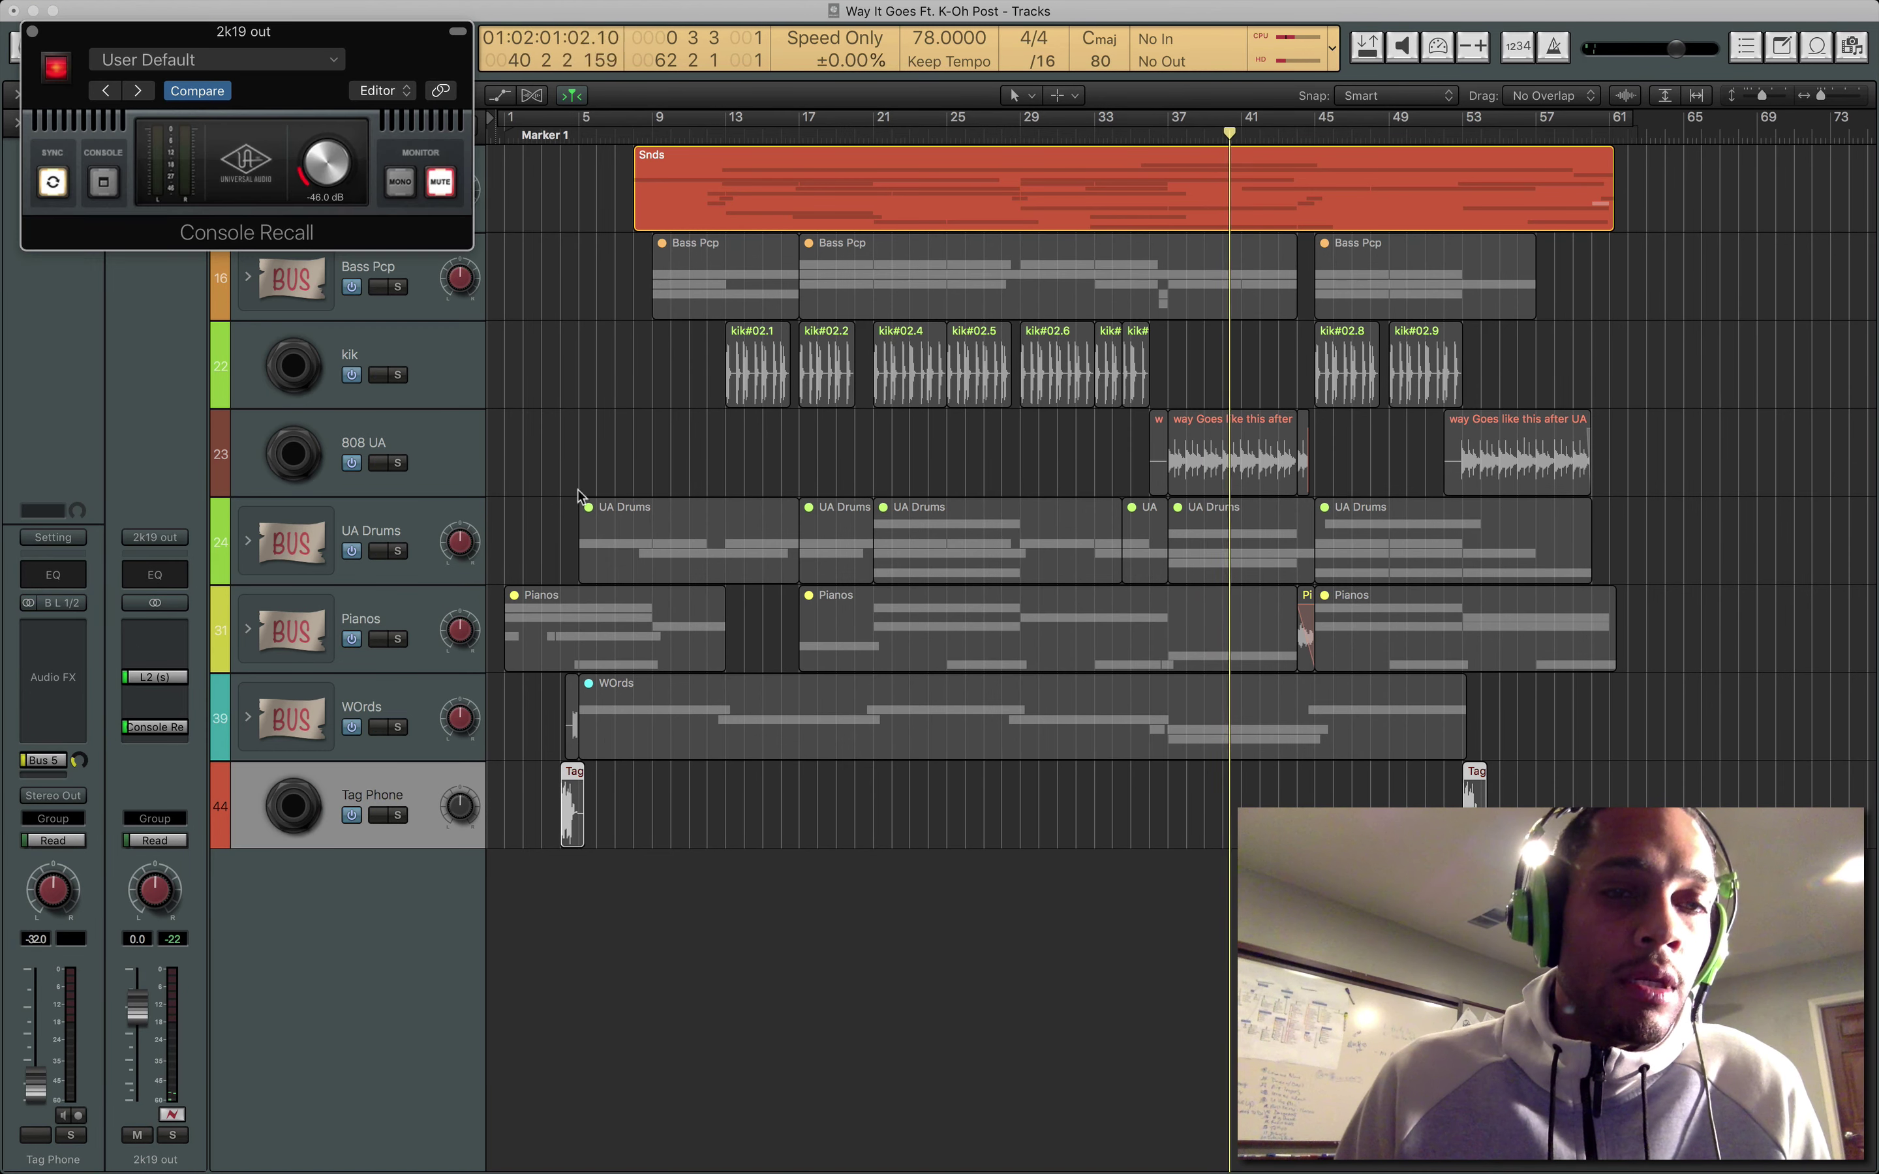
{"action": "left_click", "coordinate": [32, 31]}
Switch to Console, inspect the Oxide Tape insert on the Snds channel and return to Logic Pro.
{"action": "key", "text": "ctrl+Up"}
{"action": "left_click", "coordinate": [489, 361]}
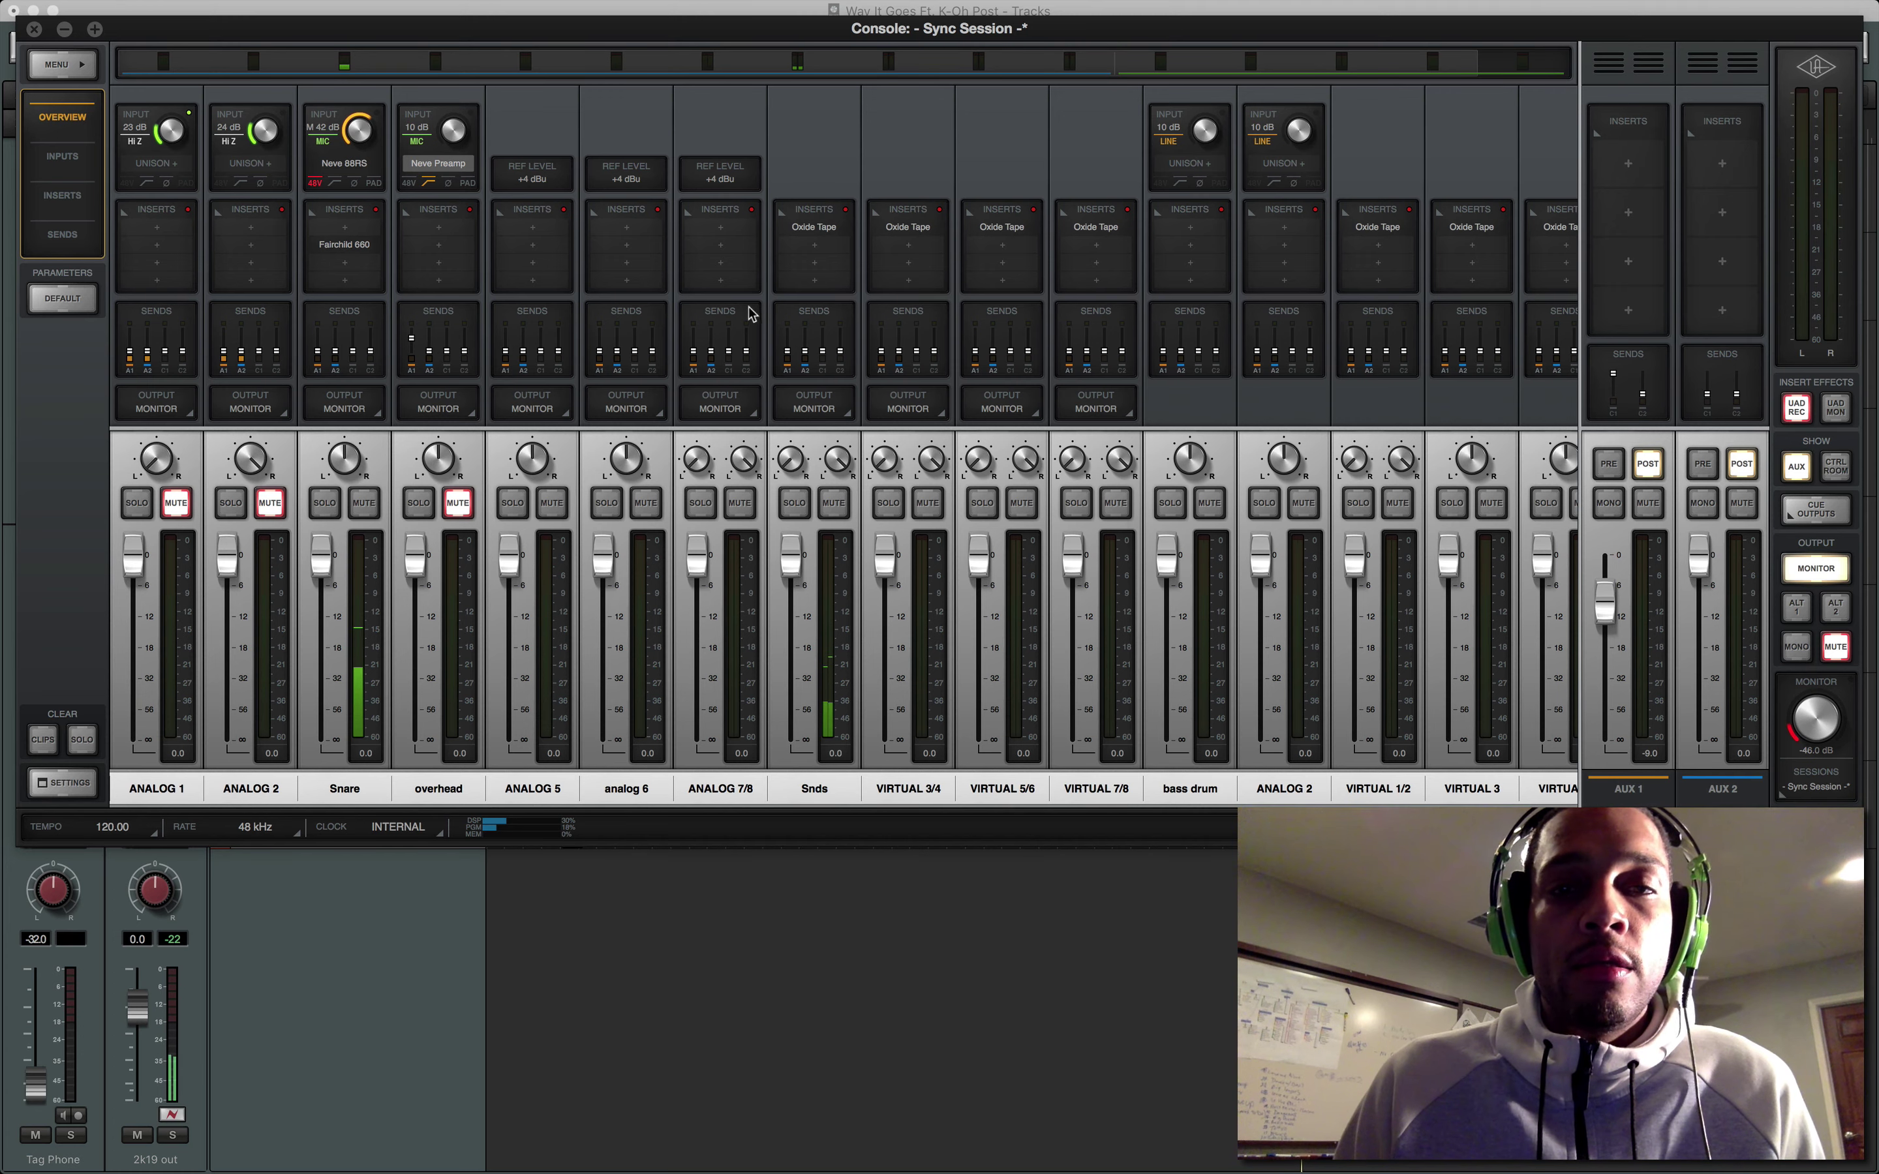
{"action": "left_click", "coordinate": [808, 228]}
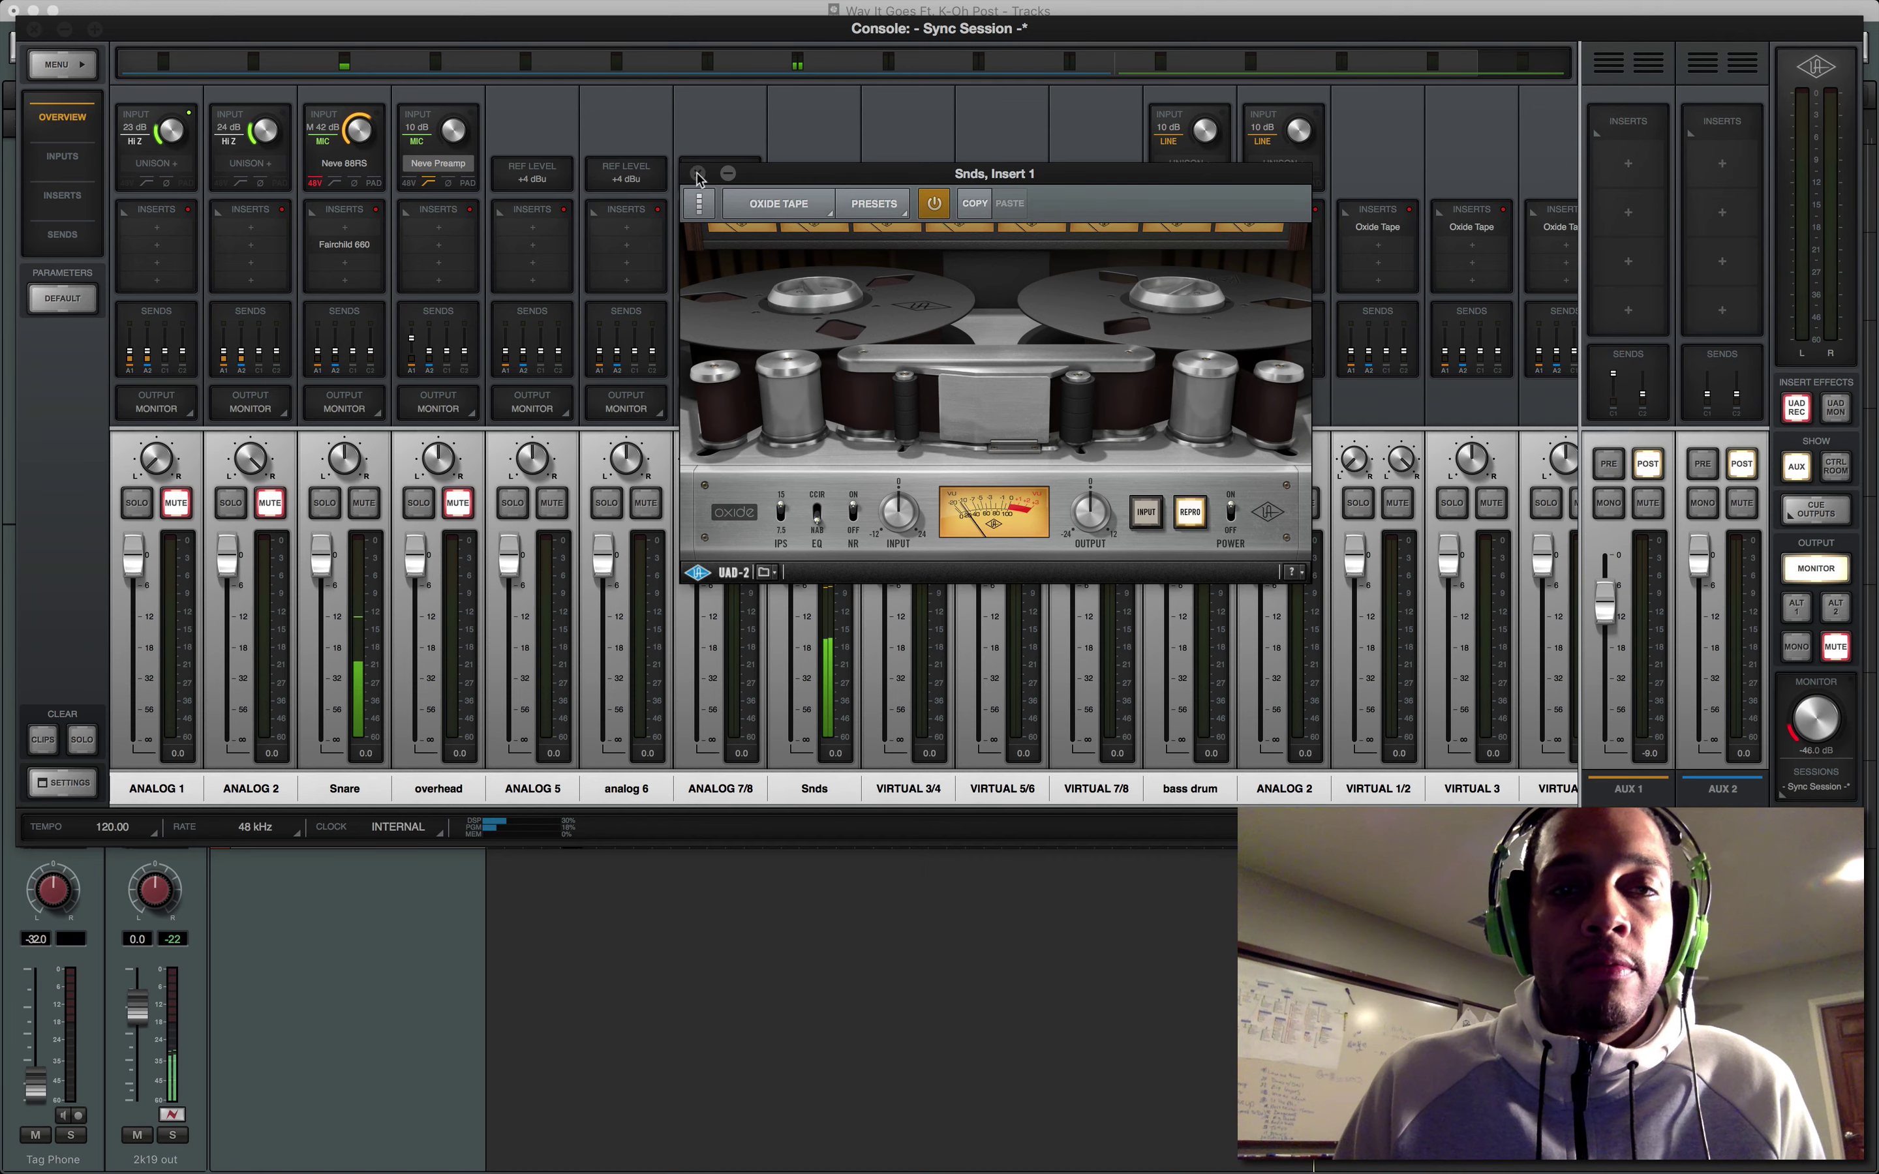
{"action": "left_click", "coordinate": [779, 711]}
{"action": "left_click", "coordinate": [241, 1077]}
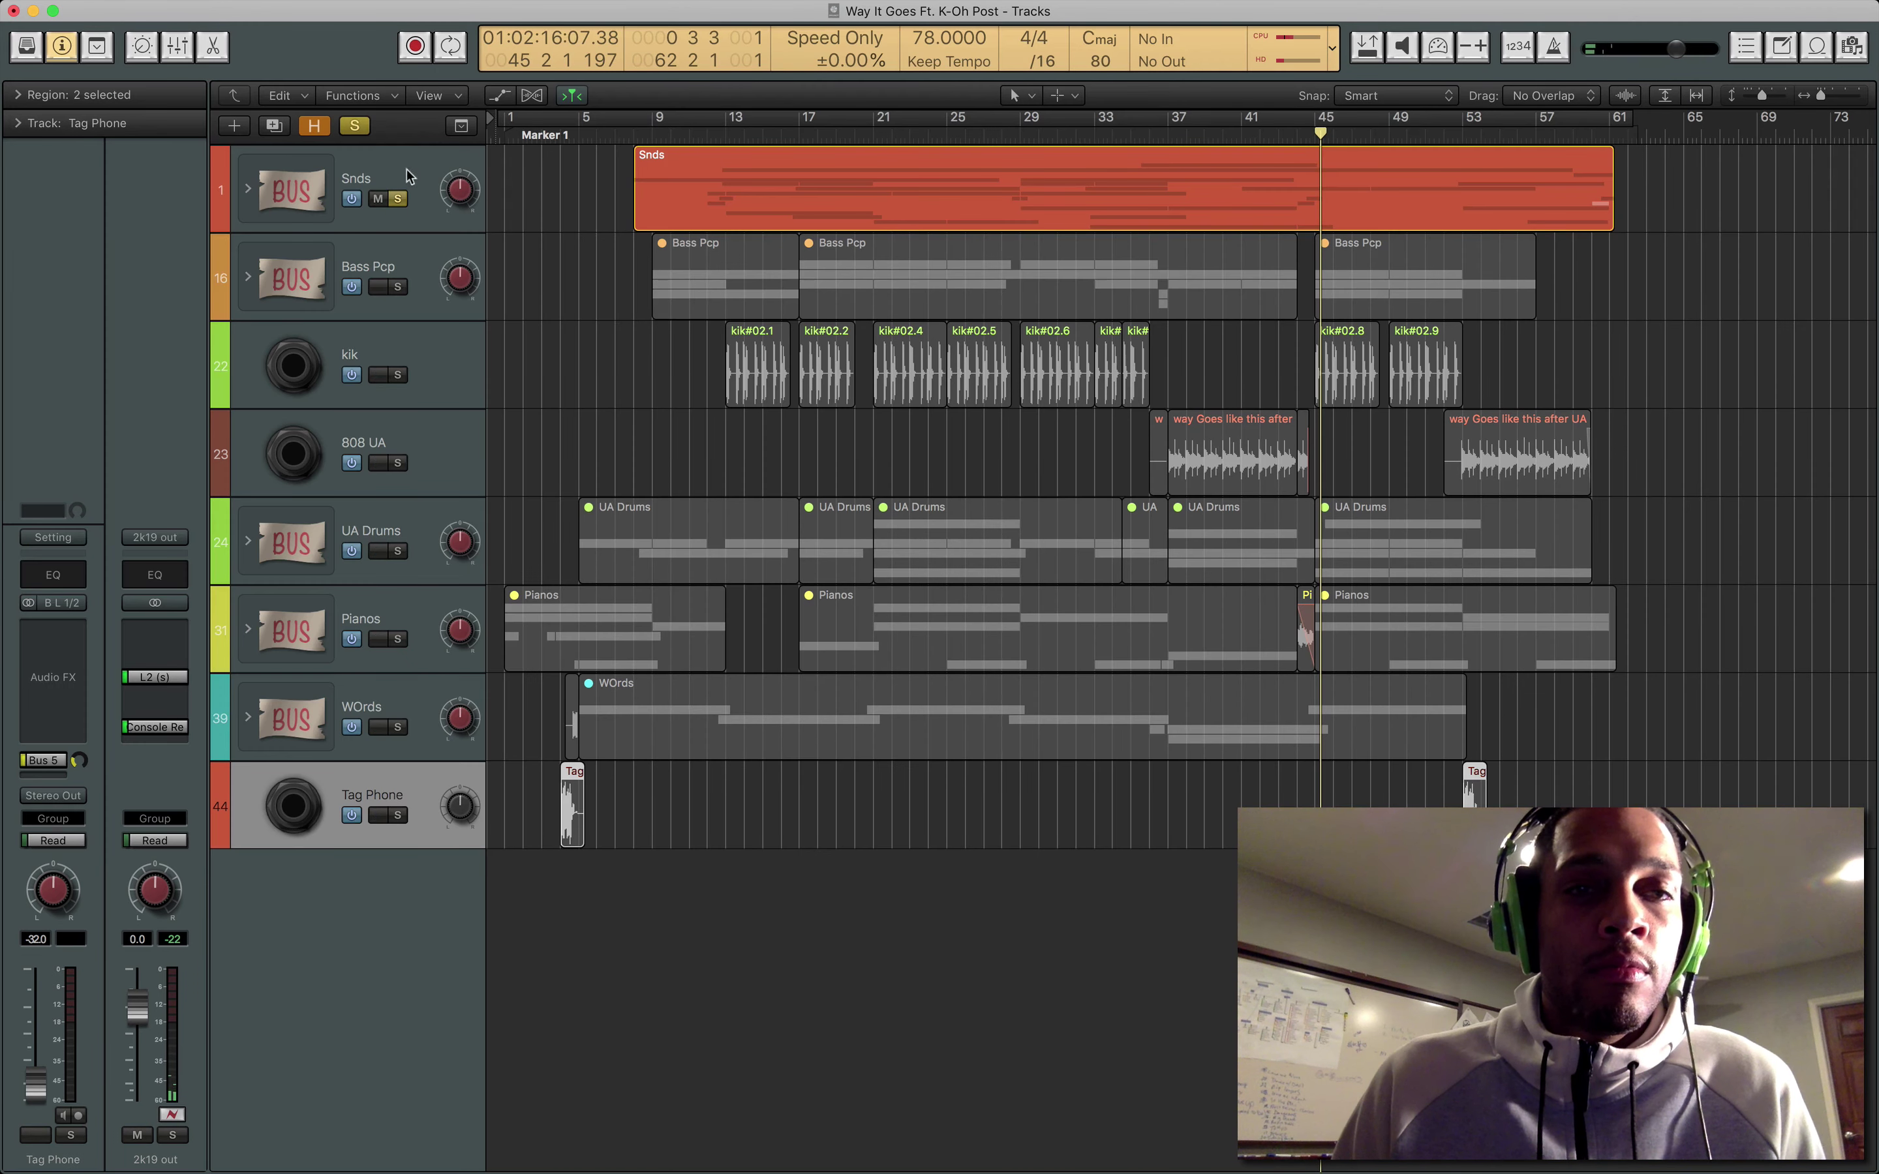
Solo the Bass Pcp bus in place of Snds and move the playhead to about bar 21.
{"action": "left_click", "coordinate": [355, 280]}
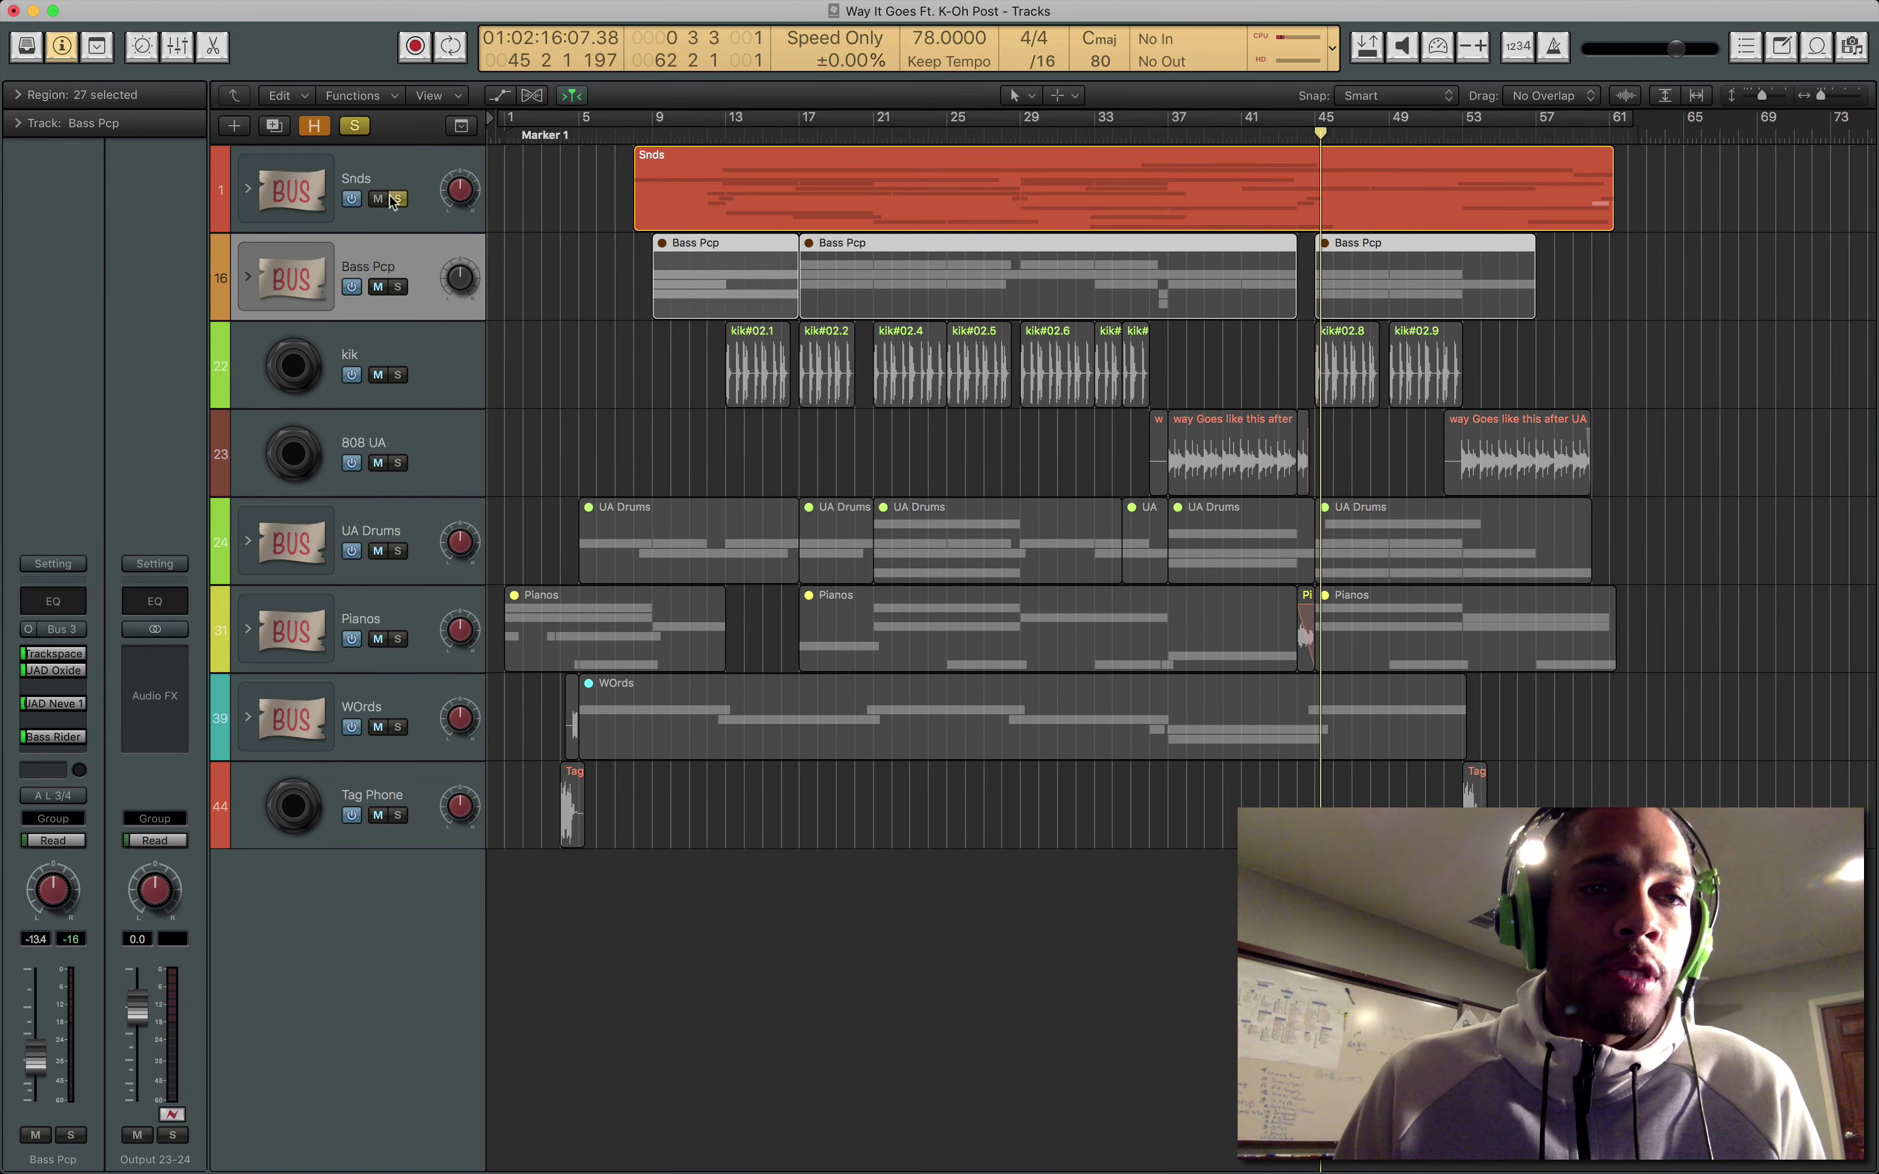
{"action": "left_click", "coordinate": [399, 287]}
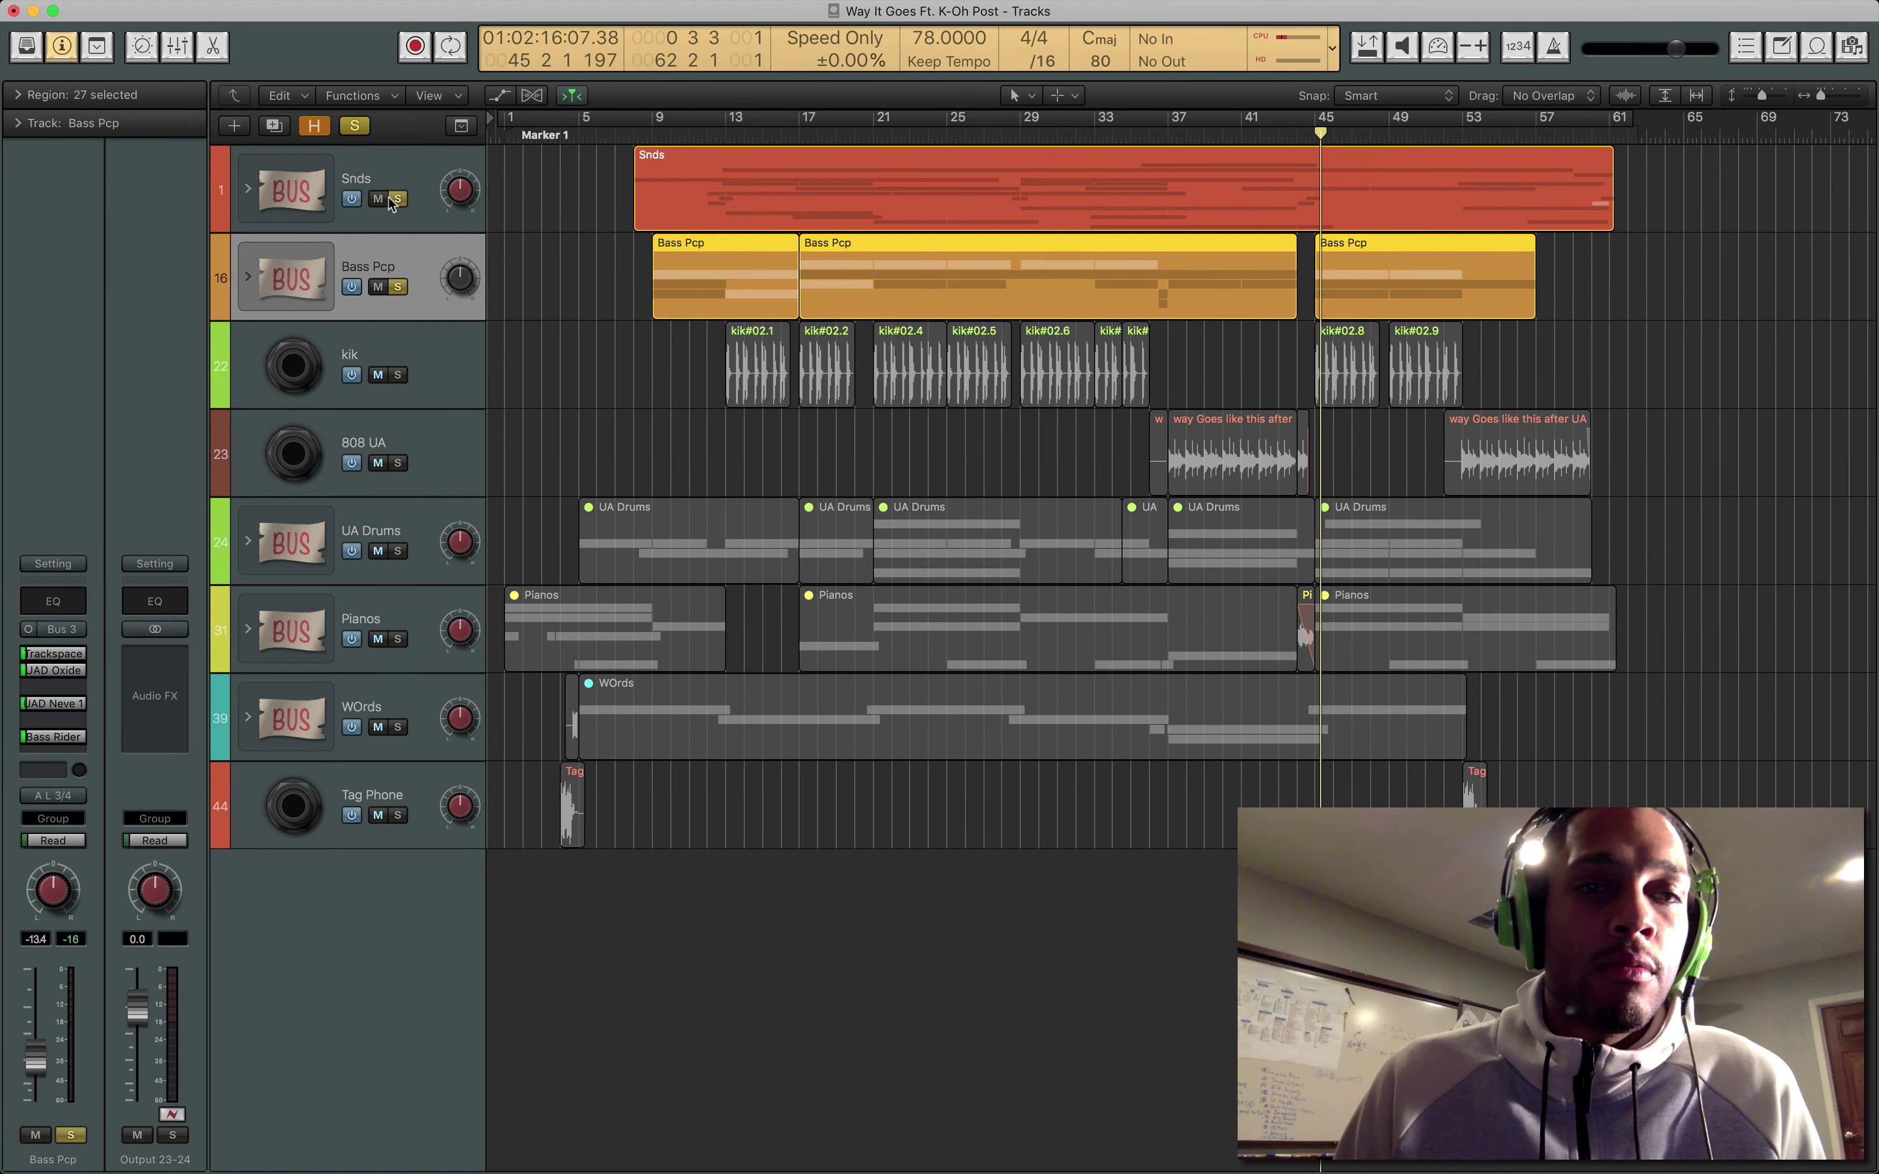
{"action": "left_click", "coordinate": [891, 138]}
Switch to Console and rename the VIRTUAL 3/4 channel as Bass.
{"action": "mouse_move", "coordinate": [2, 1172]}
{"action": "left_click", "coordinate": [449, 400]}
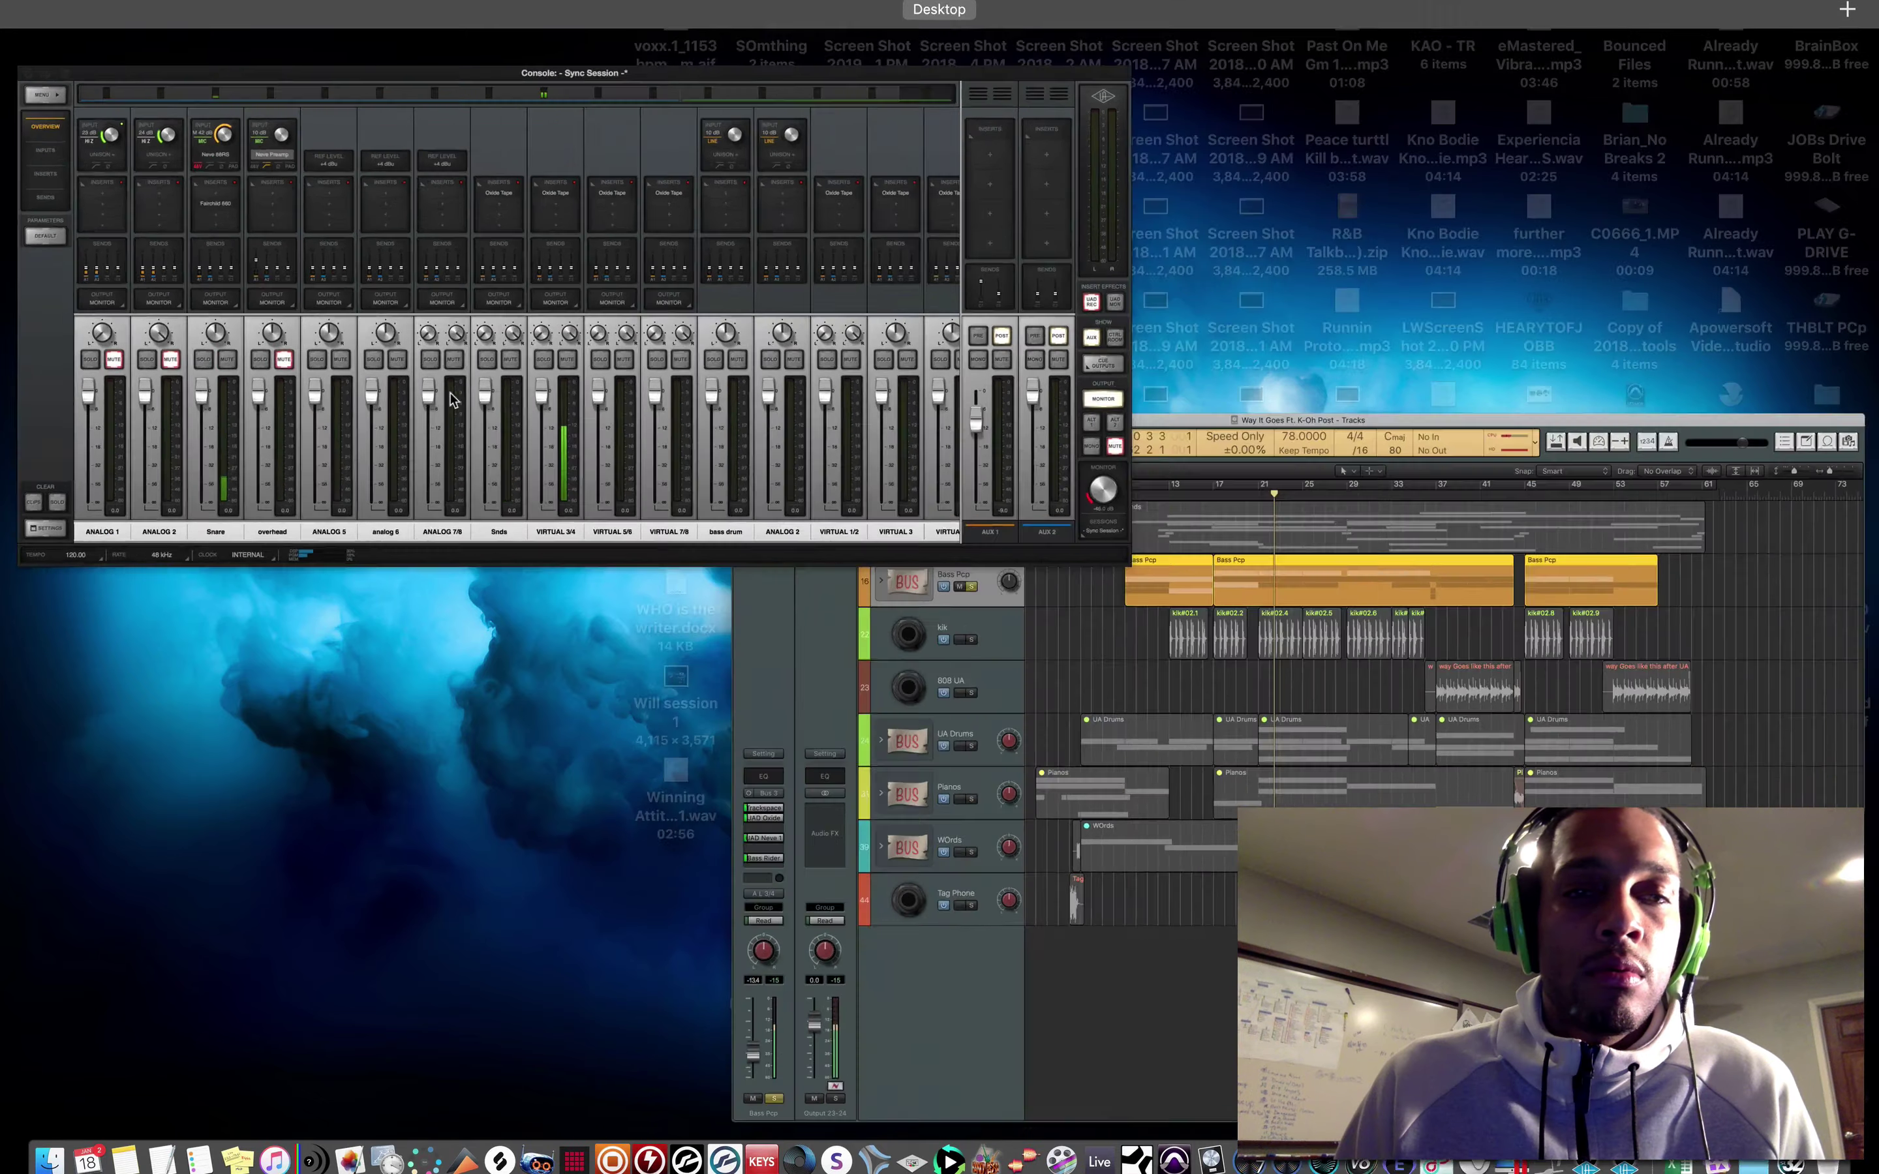
{"action": "left_click", "coordinate": [916, 800]}
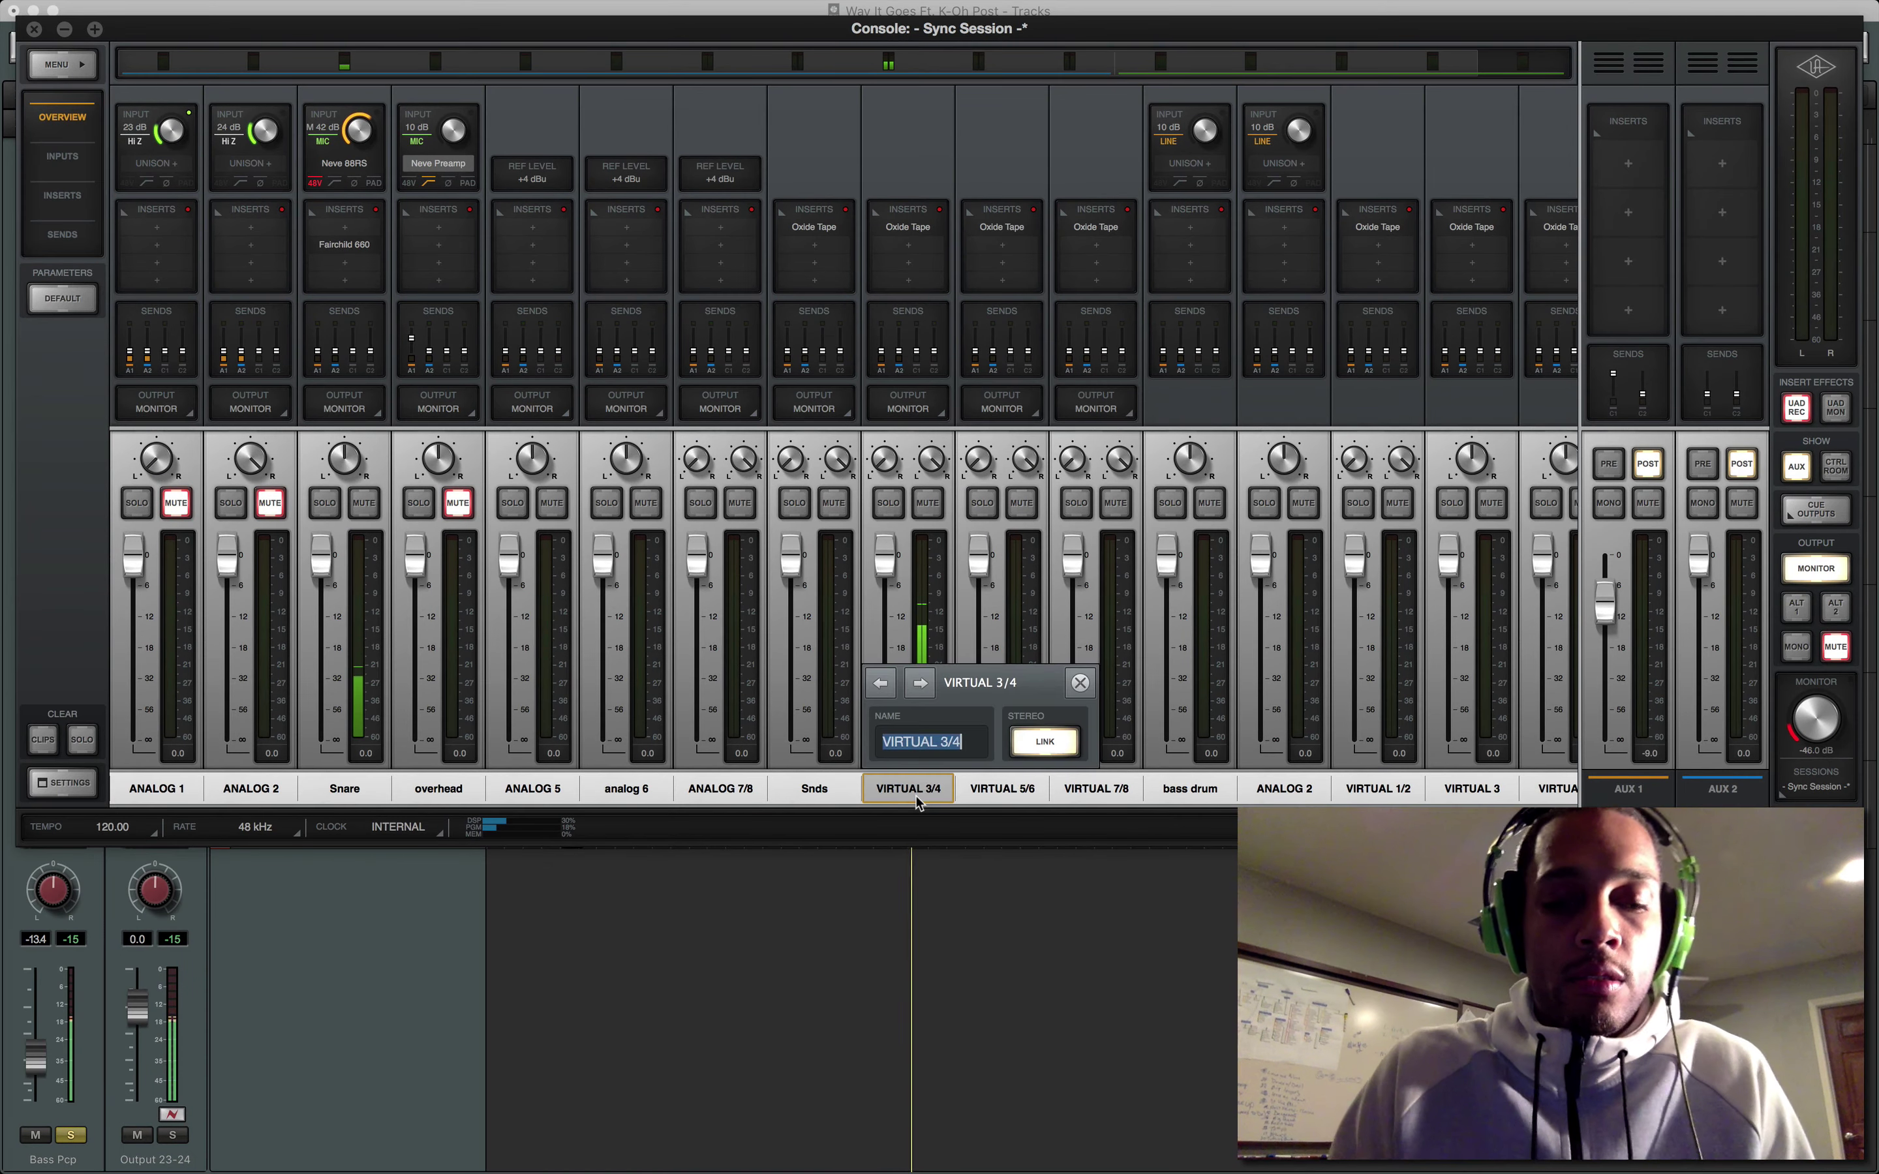
{"action": "type", "text": "Bass"}
{"action": "key", "text": "Return"}
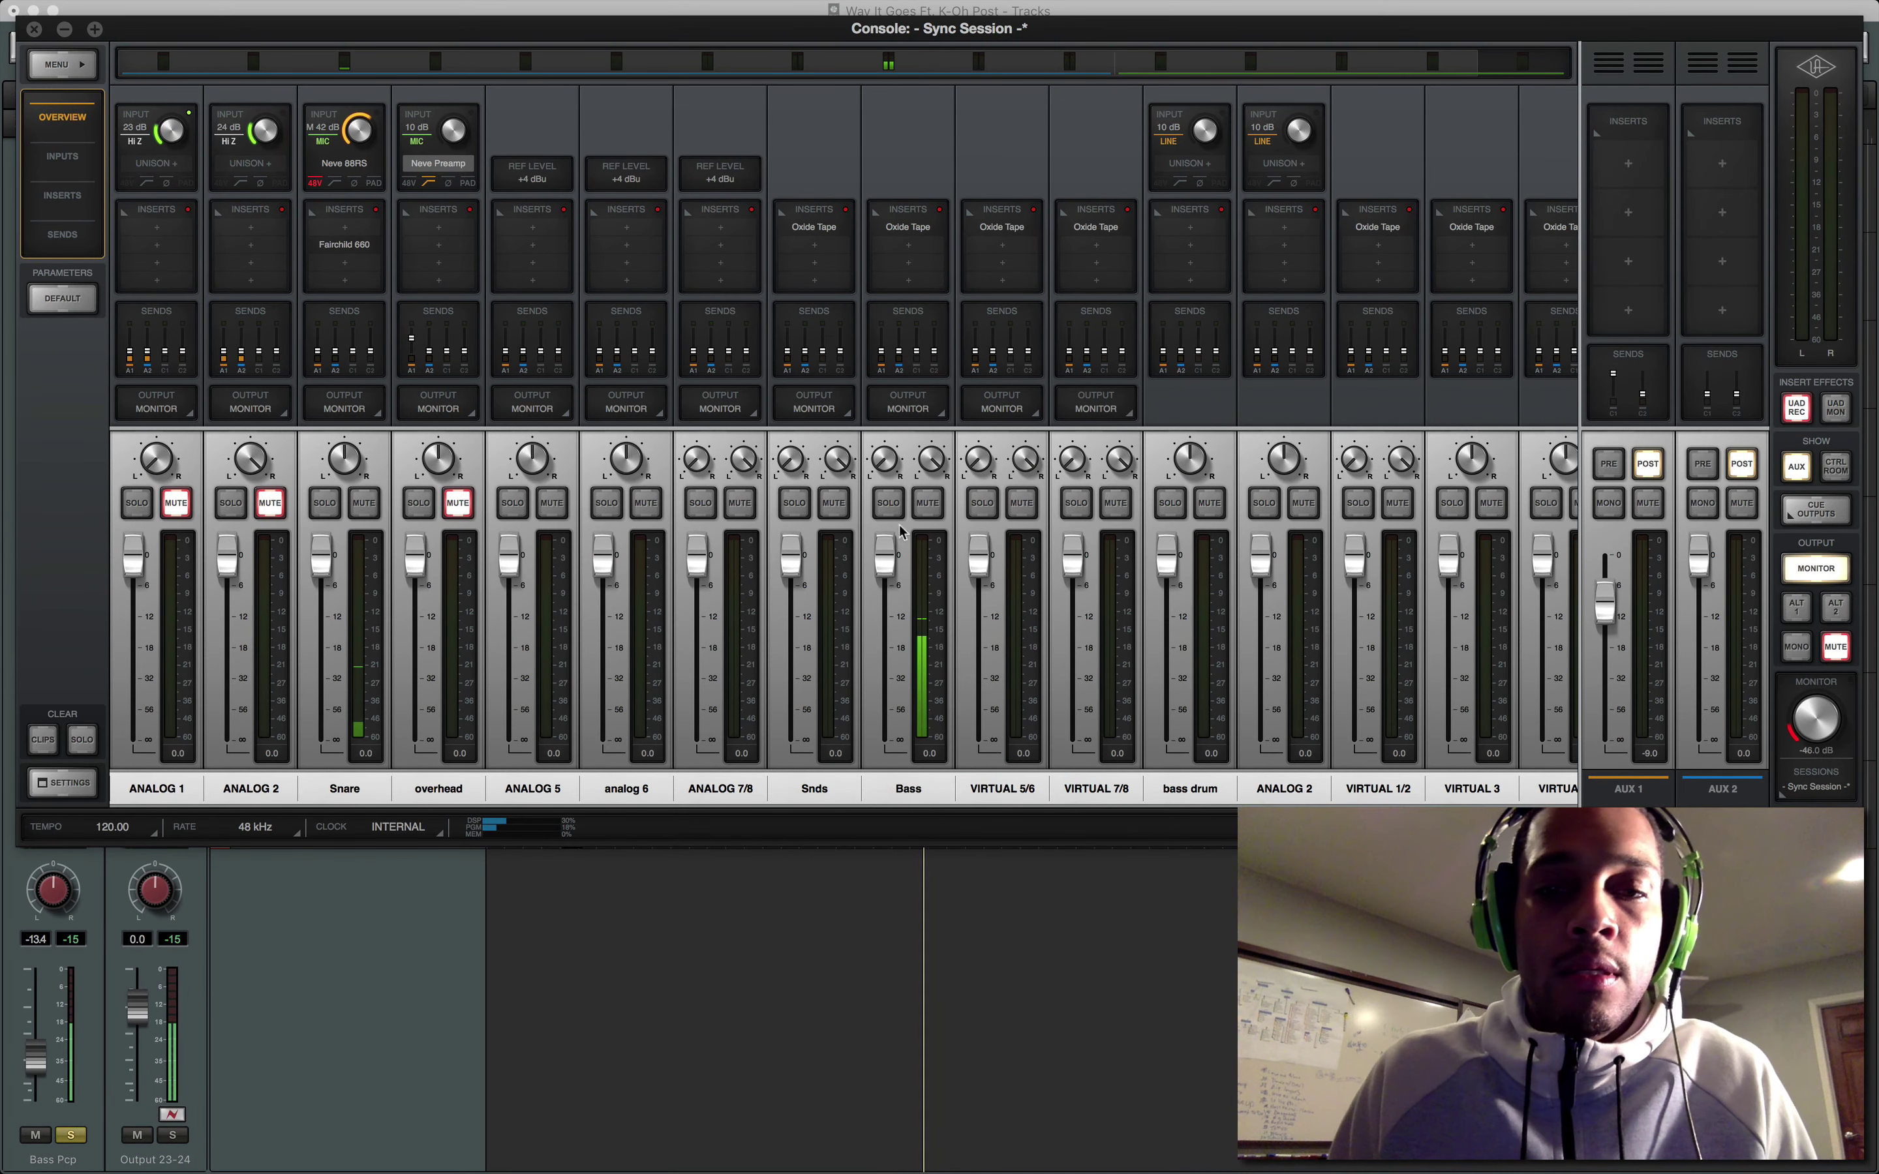
Solo the UA Drums bus in Logic Pro and rename the VIRTUAL 5/6 channel in Console as Drms.
{"action": "key", "text": "super+Tab"}
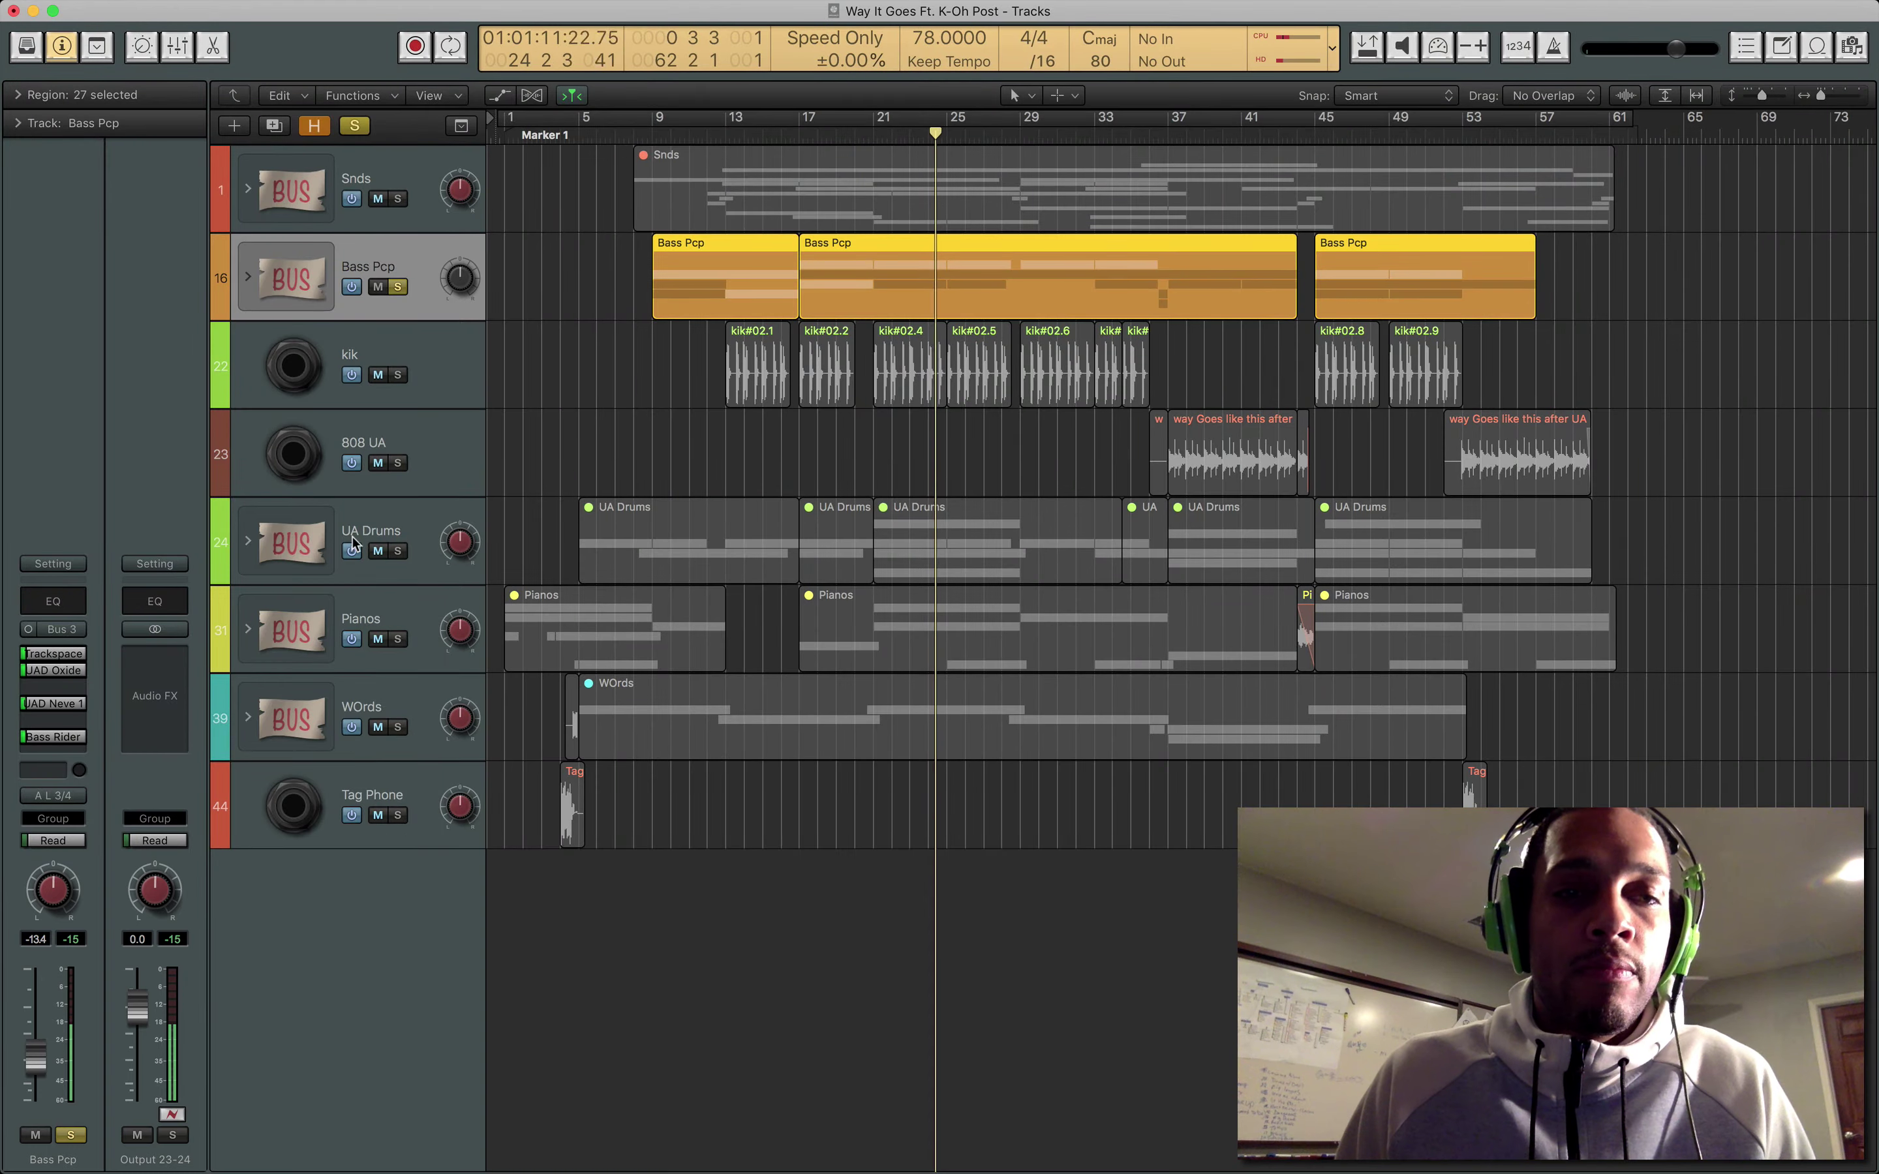
{"action": "left_click", "coordinate": [396, 551]}
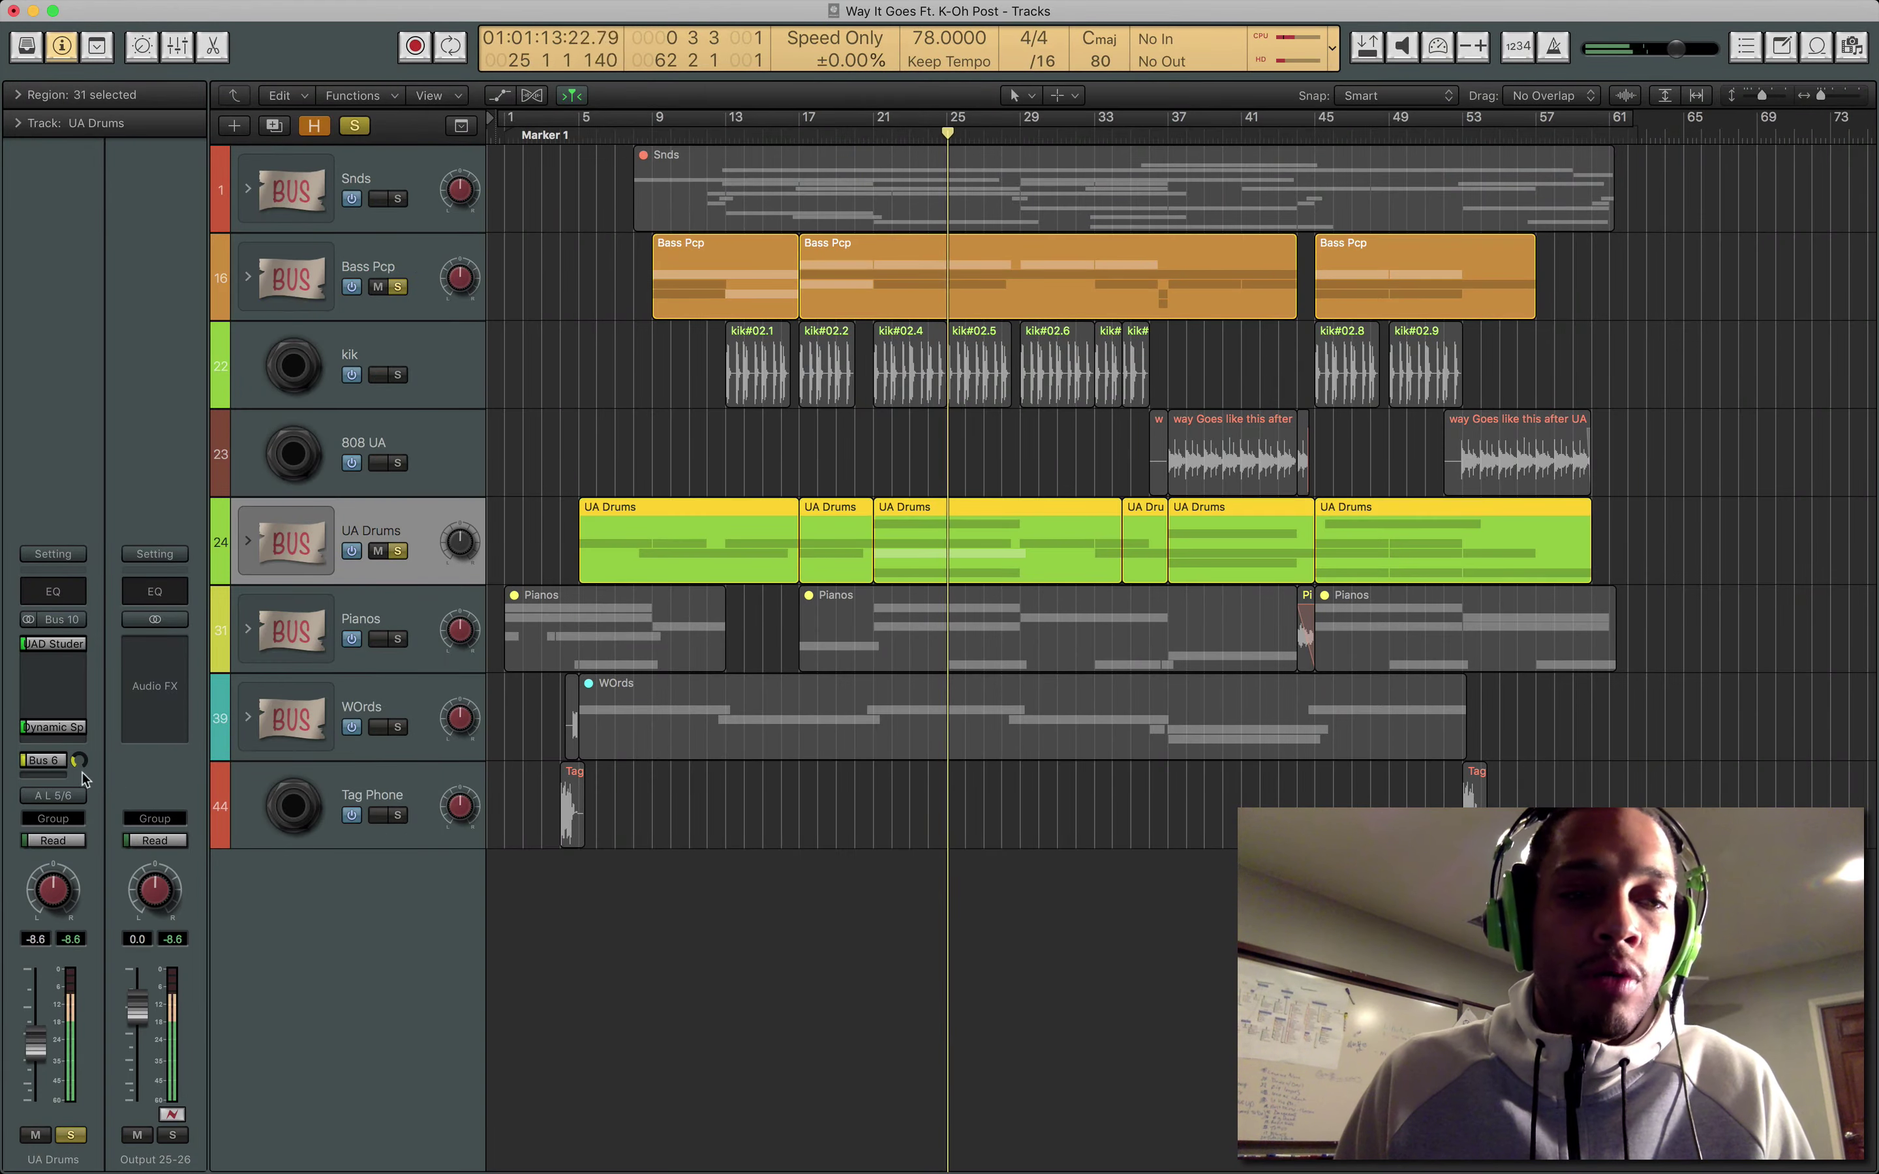
{"action": "key", "text": "ctrl+Up"}
{"action": "left_click", "coordinate": [738, 435]}
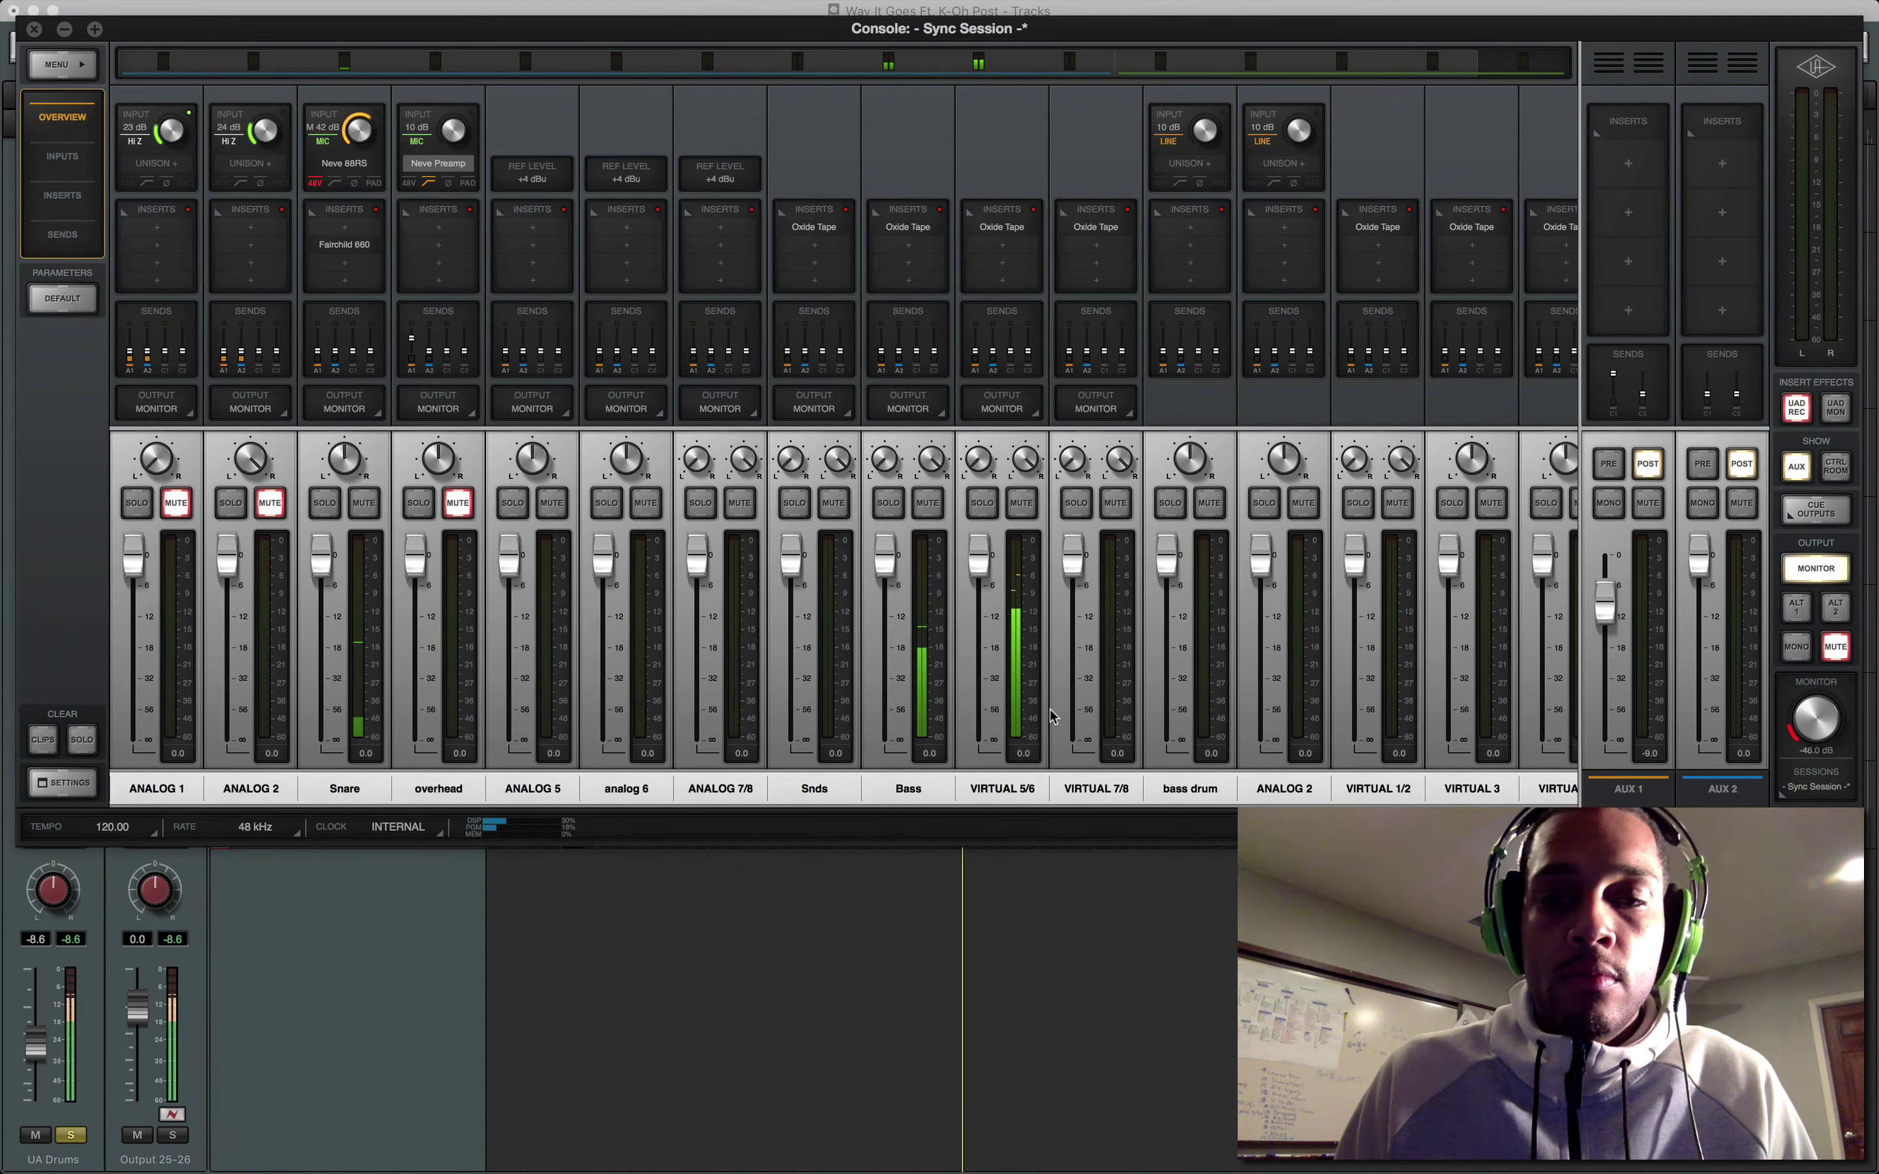
{"action": "double_click", "coordinate": [1000, 788]}
{"action": "type", "text": "Drms"}
{"action": "key", "text": "Return"}
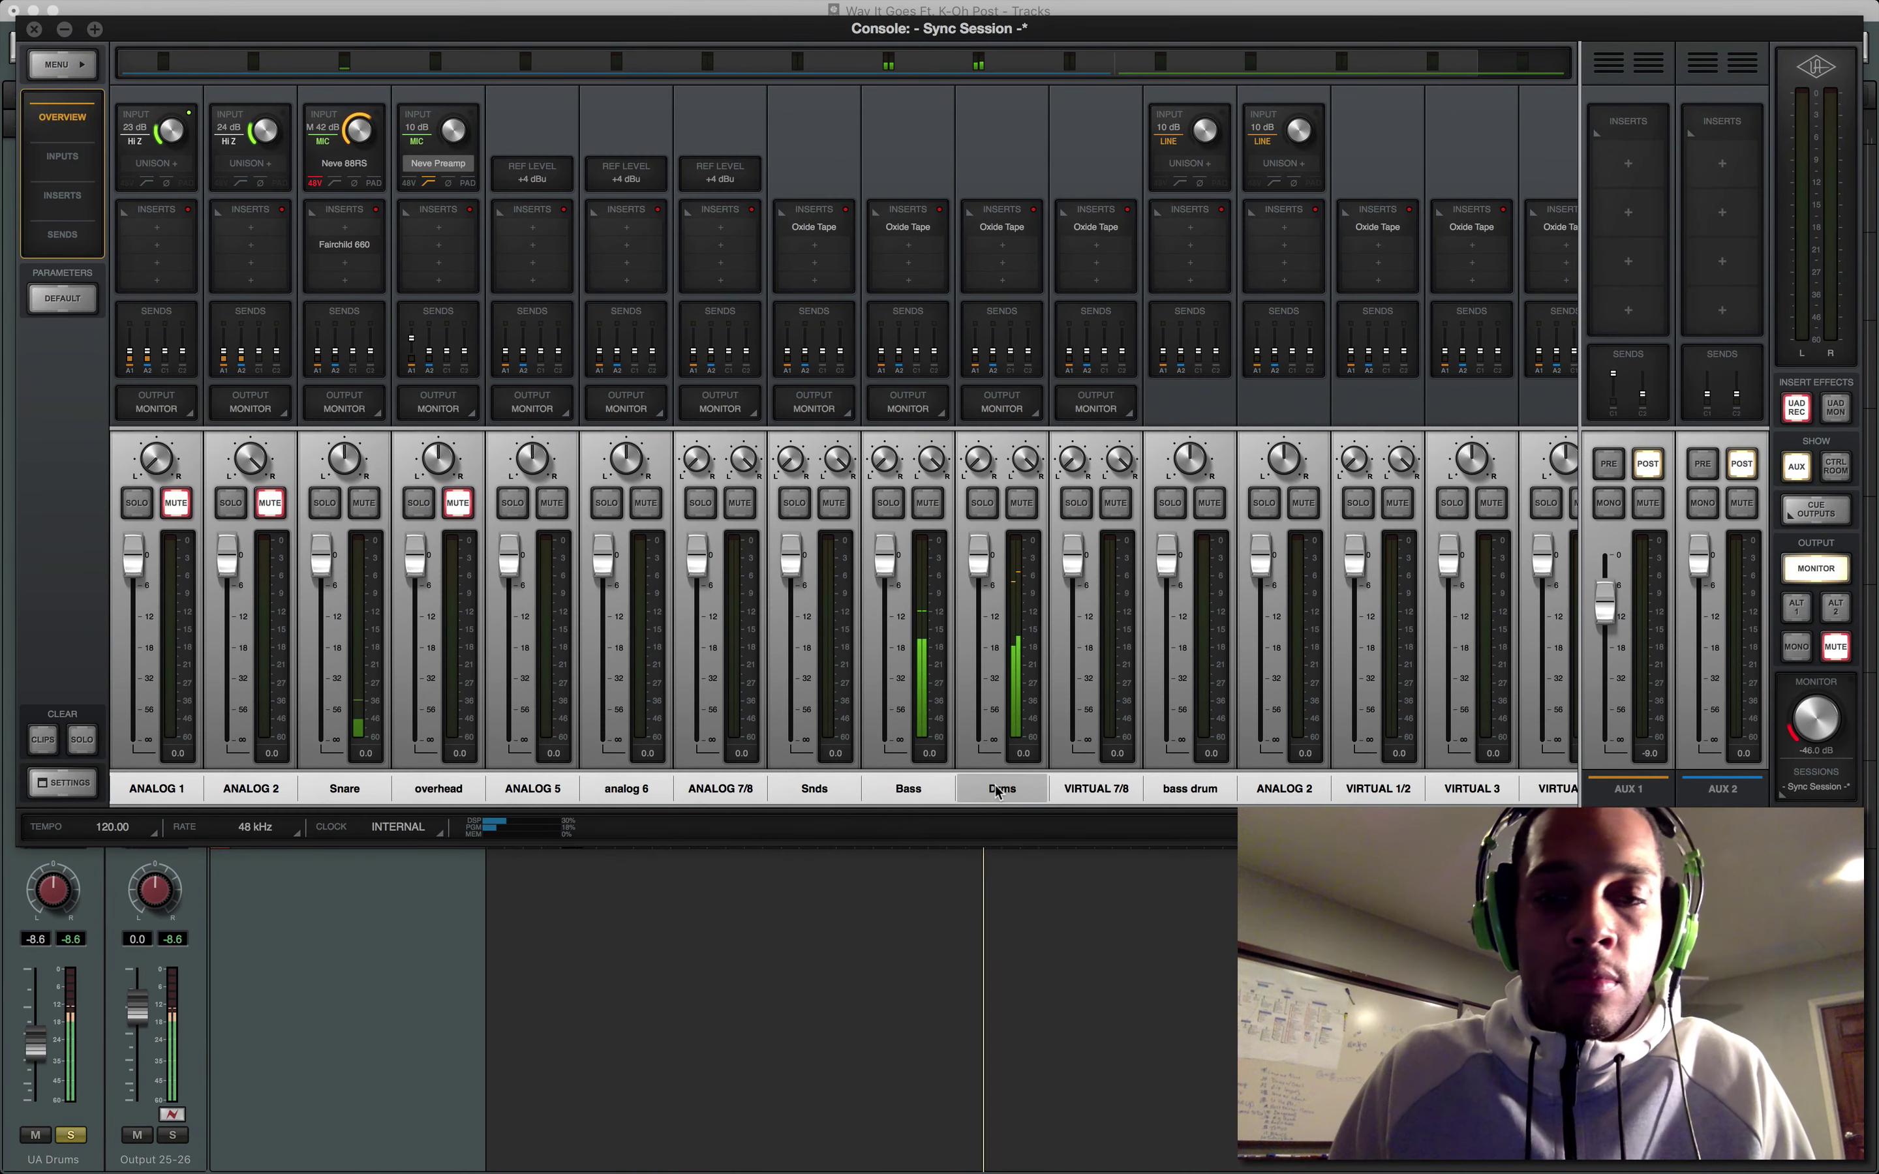
Return to Logic Pro, solo the Pianos bus and select it to show its channel strip.
{"action": "key", "text": "ctrl+Up"}
{"action": "left_click", "coordinate": [974, 792]}
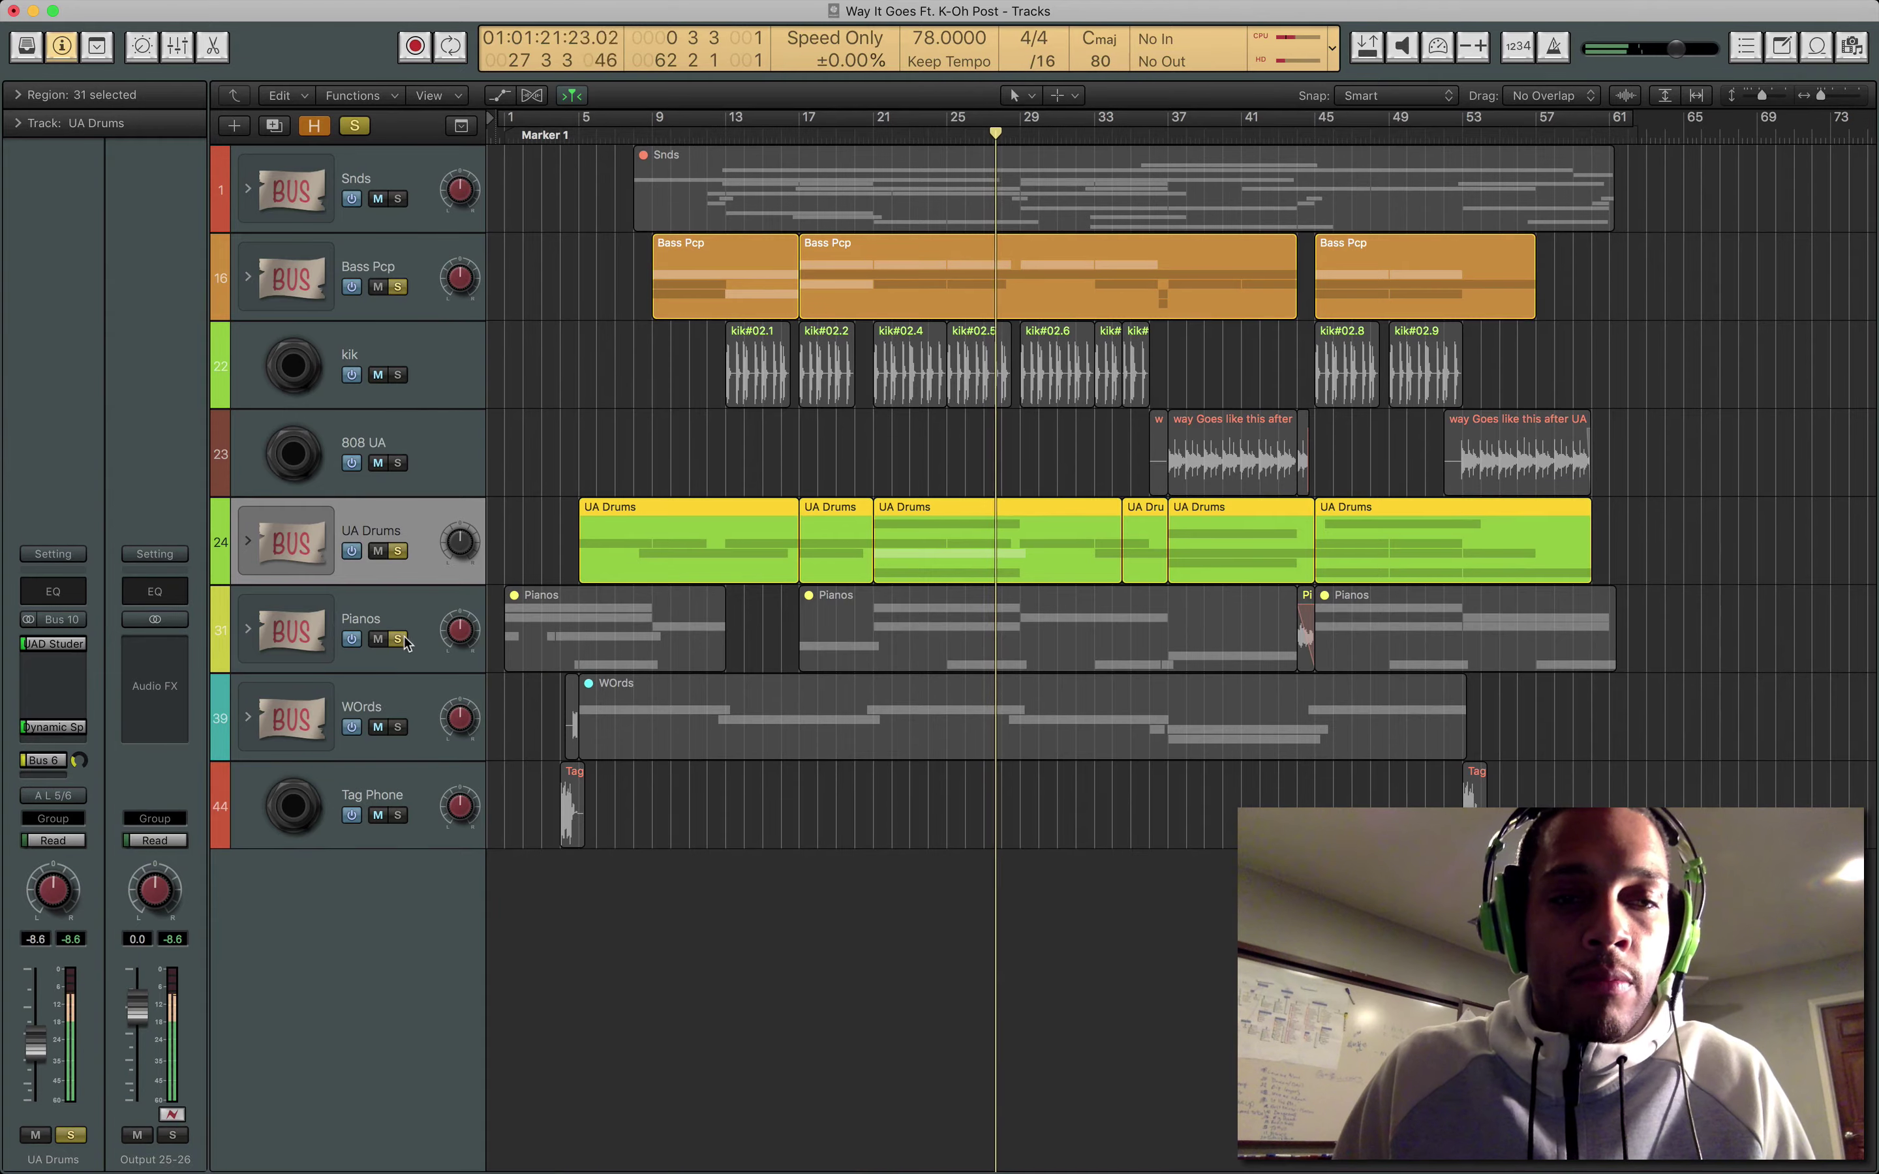
{"action": "left_click", "coordinate": [397, 638]}
{"action": "left_click", "coordinate": [412, 621]}
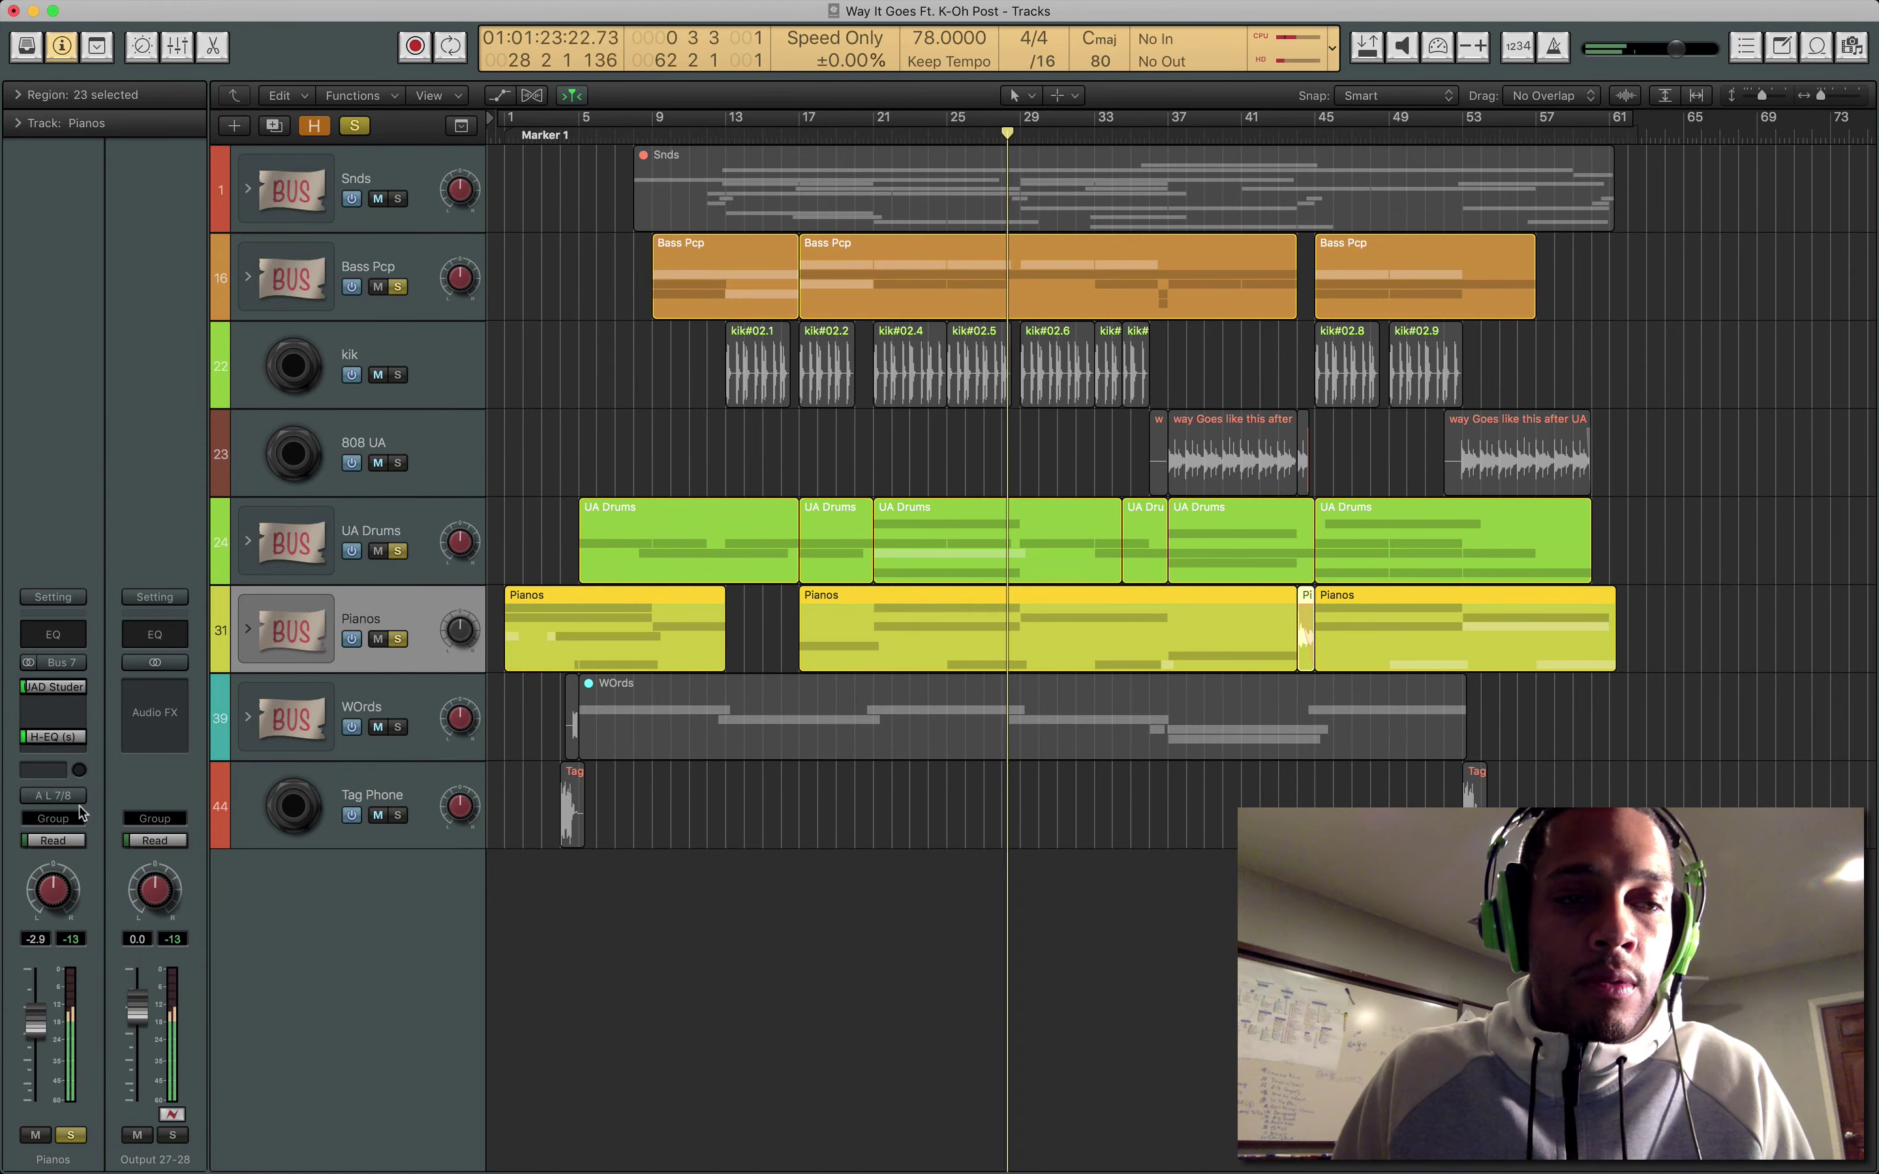
Switch to Console and rename the VIRTUAL 7/8 channel as pianos.
{"action": "key", "text": "ctrl+Up"}
{"action": "left_click", "coordinate": [595, 431]}
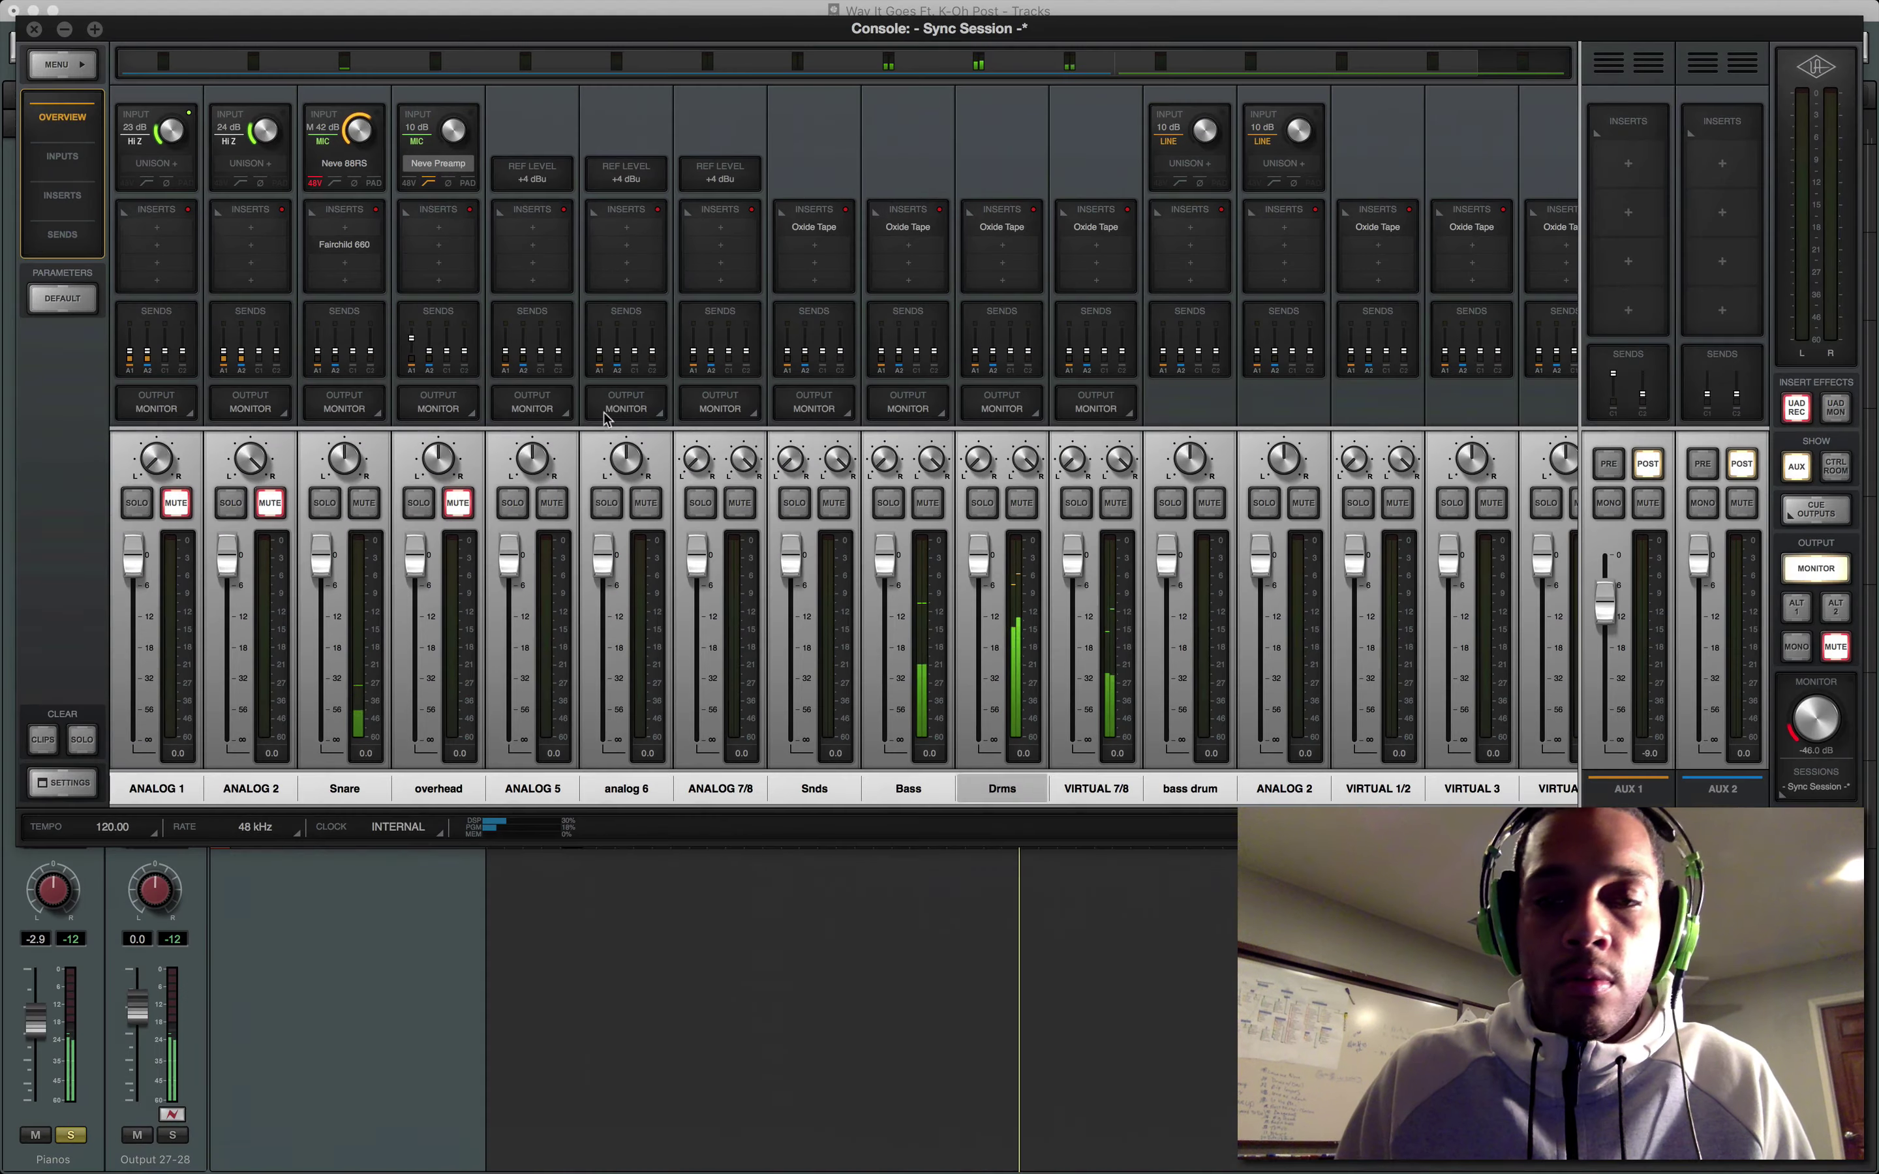
{"action": "left_click", "coordinate": [1108, 790]}
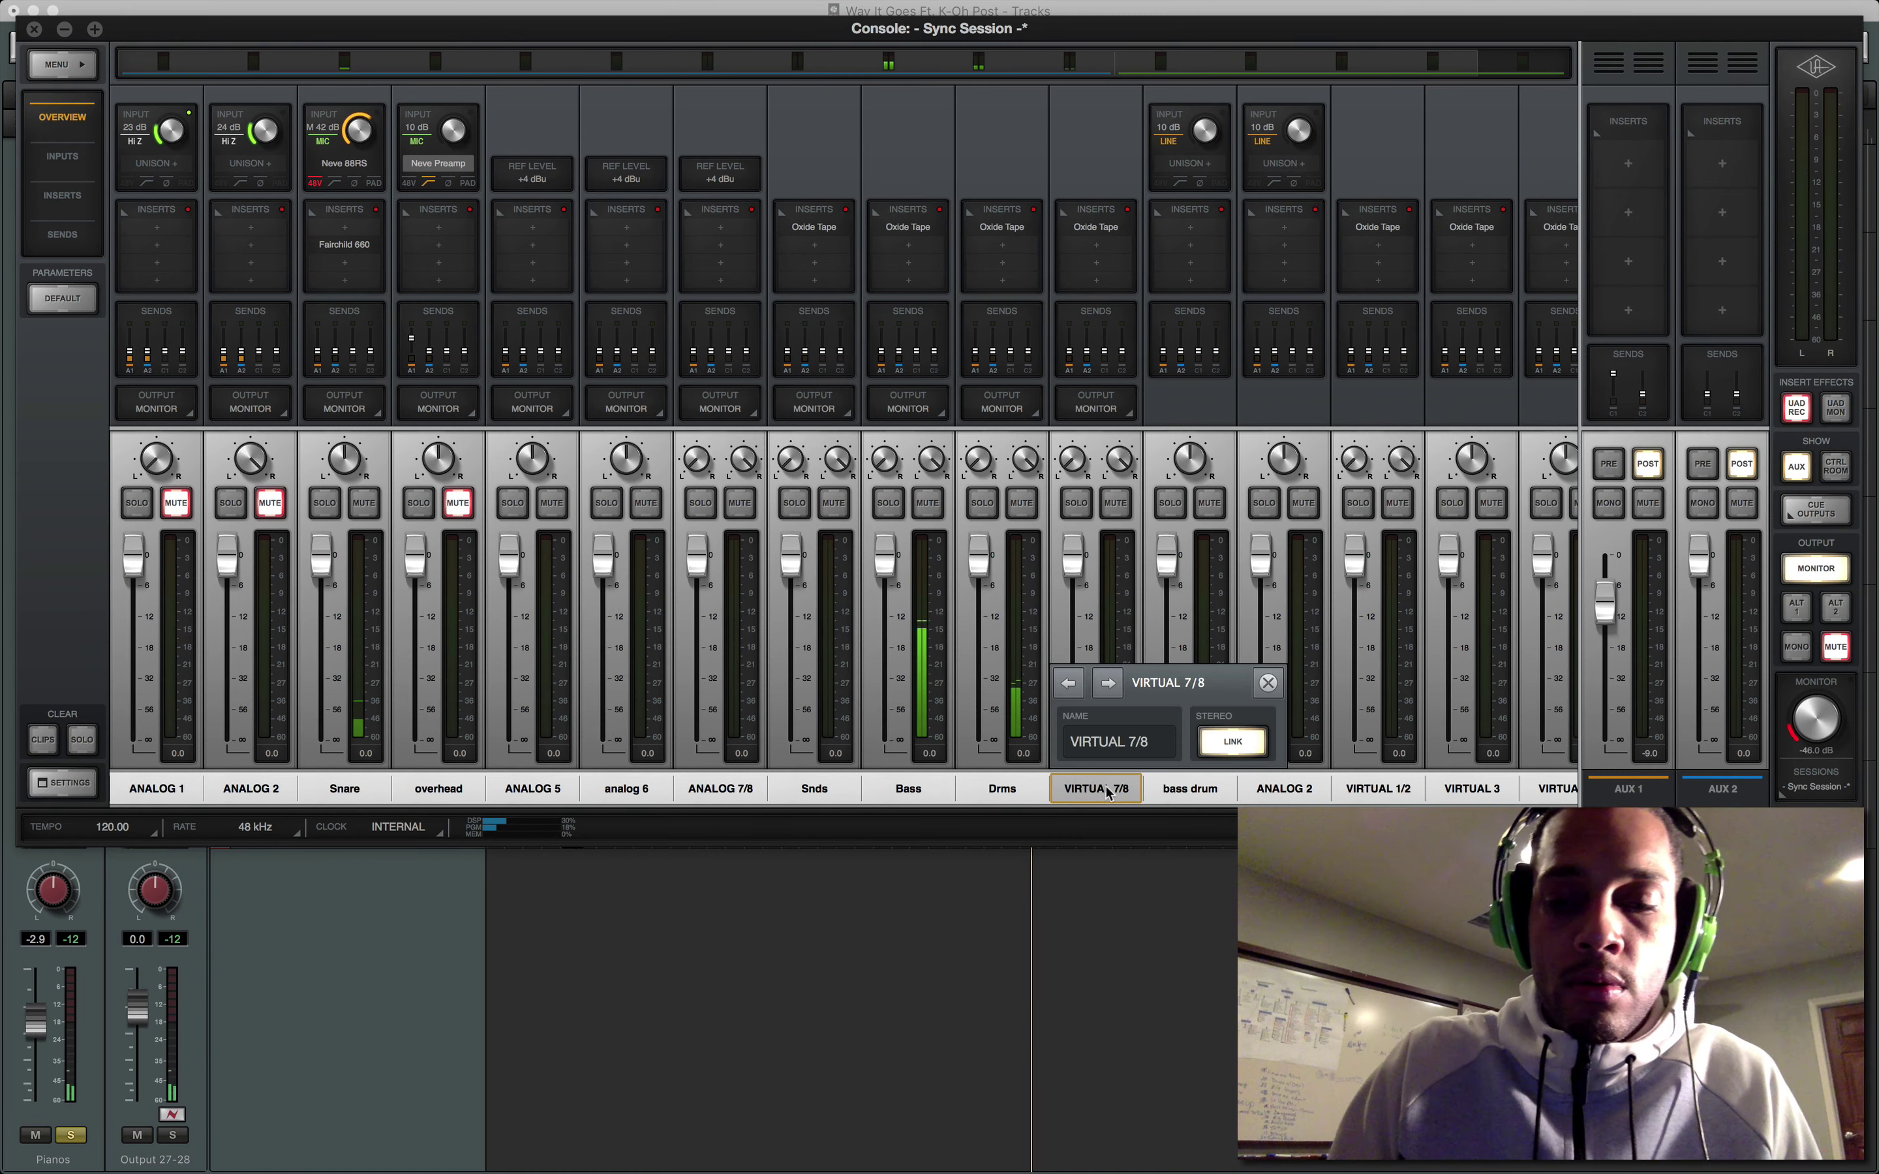
{"action": "left_click", "coordinate": [1106, 790]}
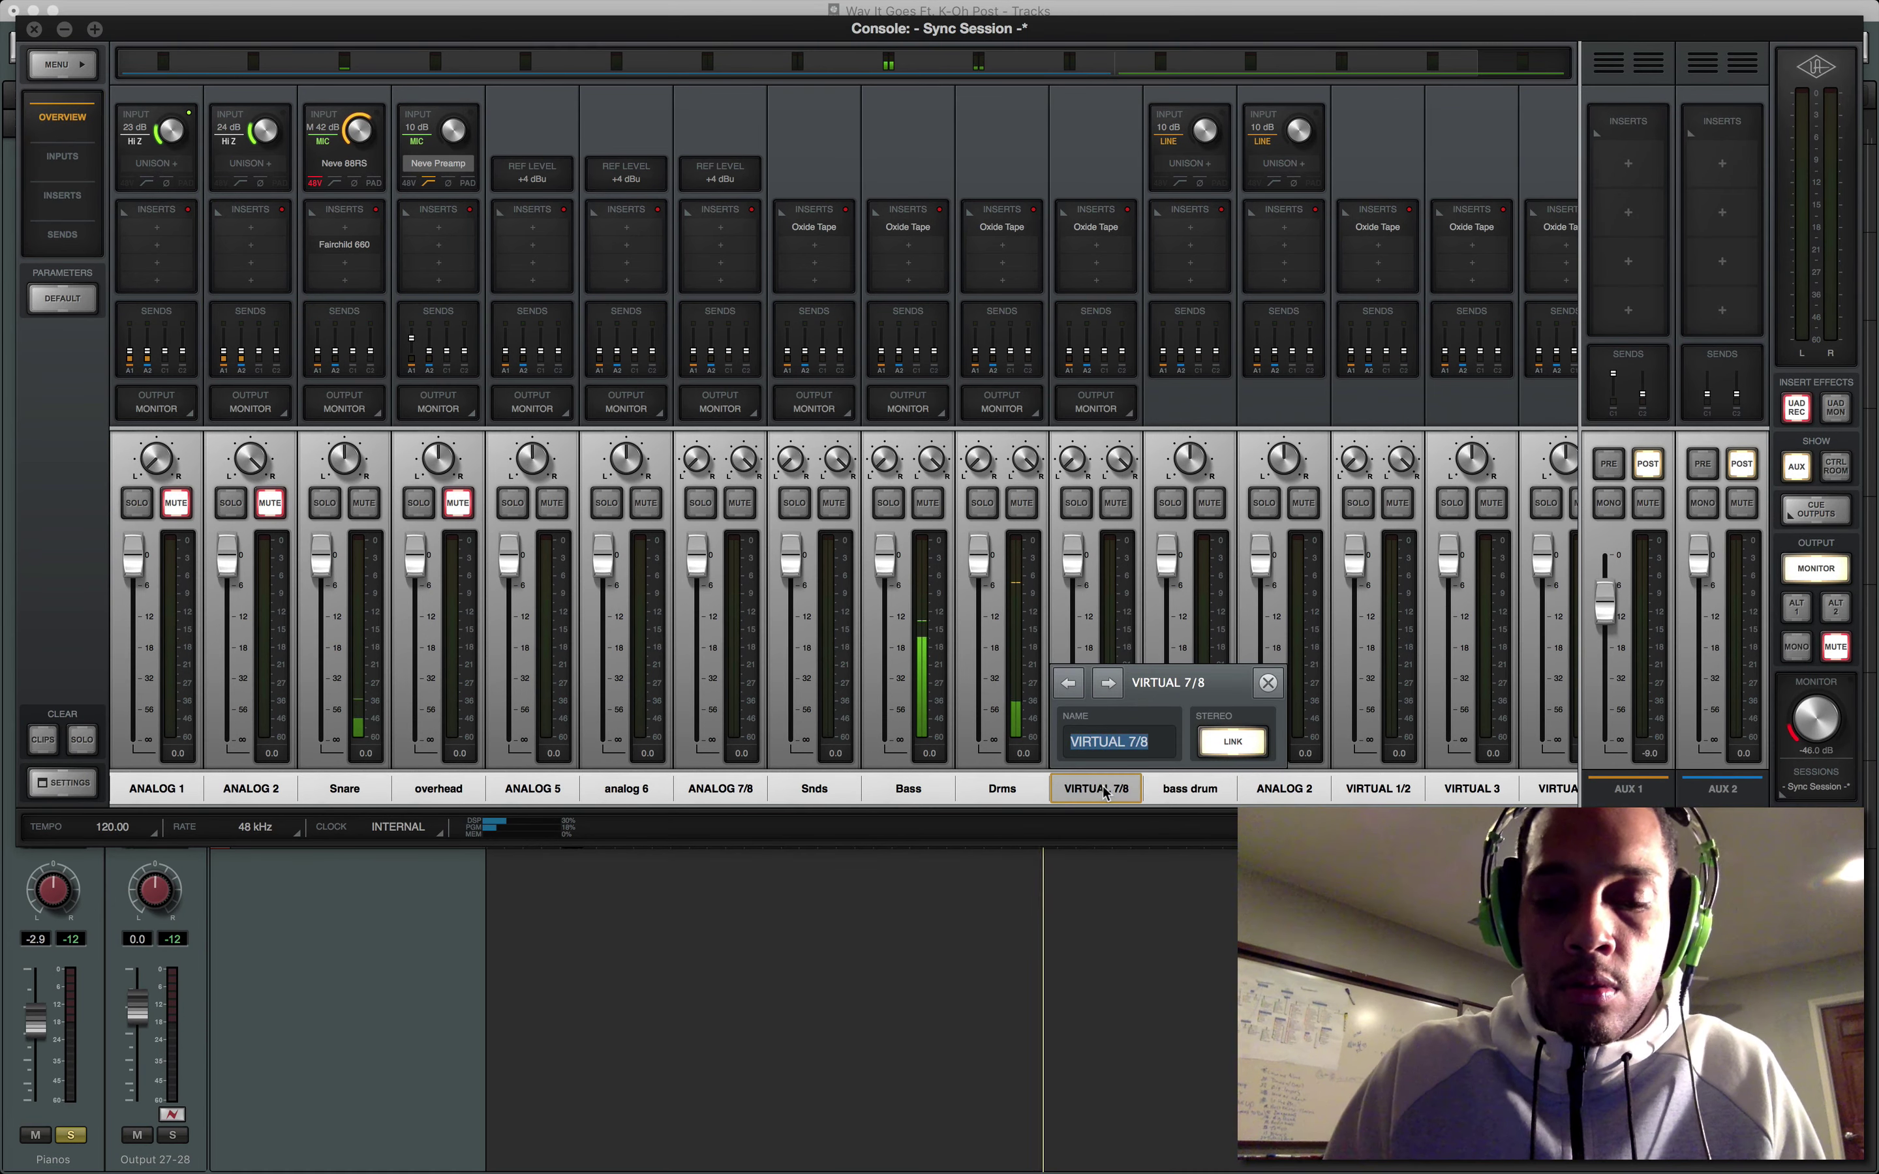
{"action": "type", "text": "pianos"}
{"action": "key", "text": "Return"}
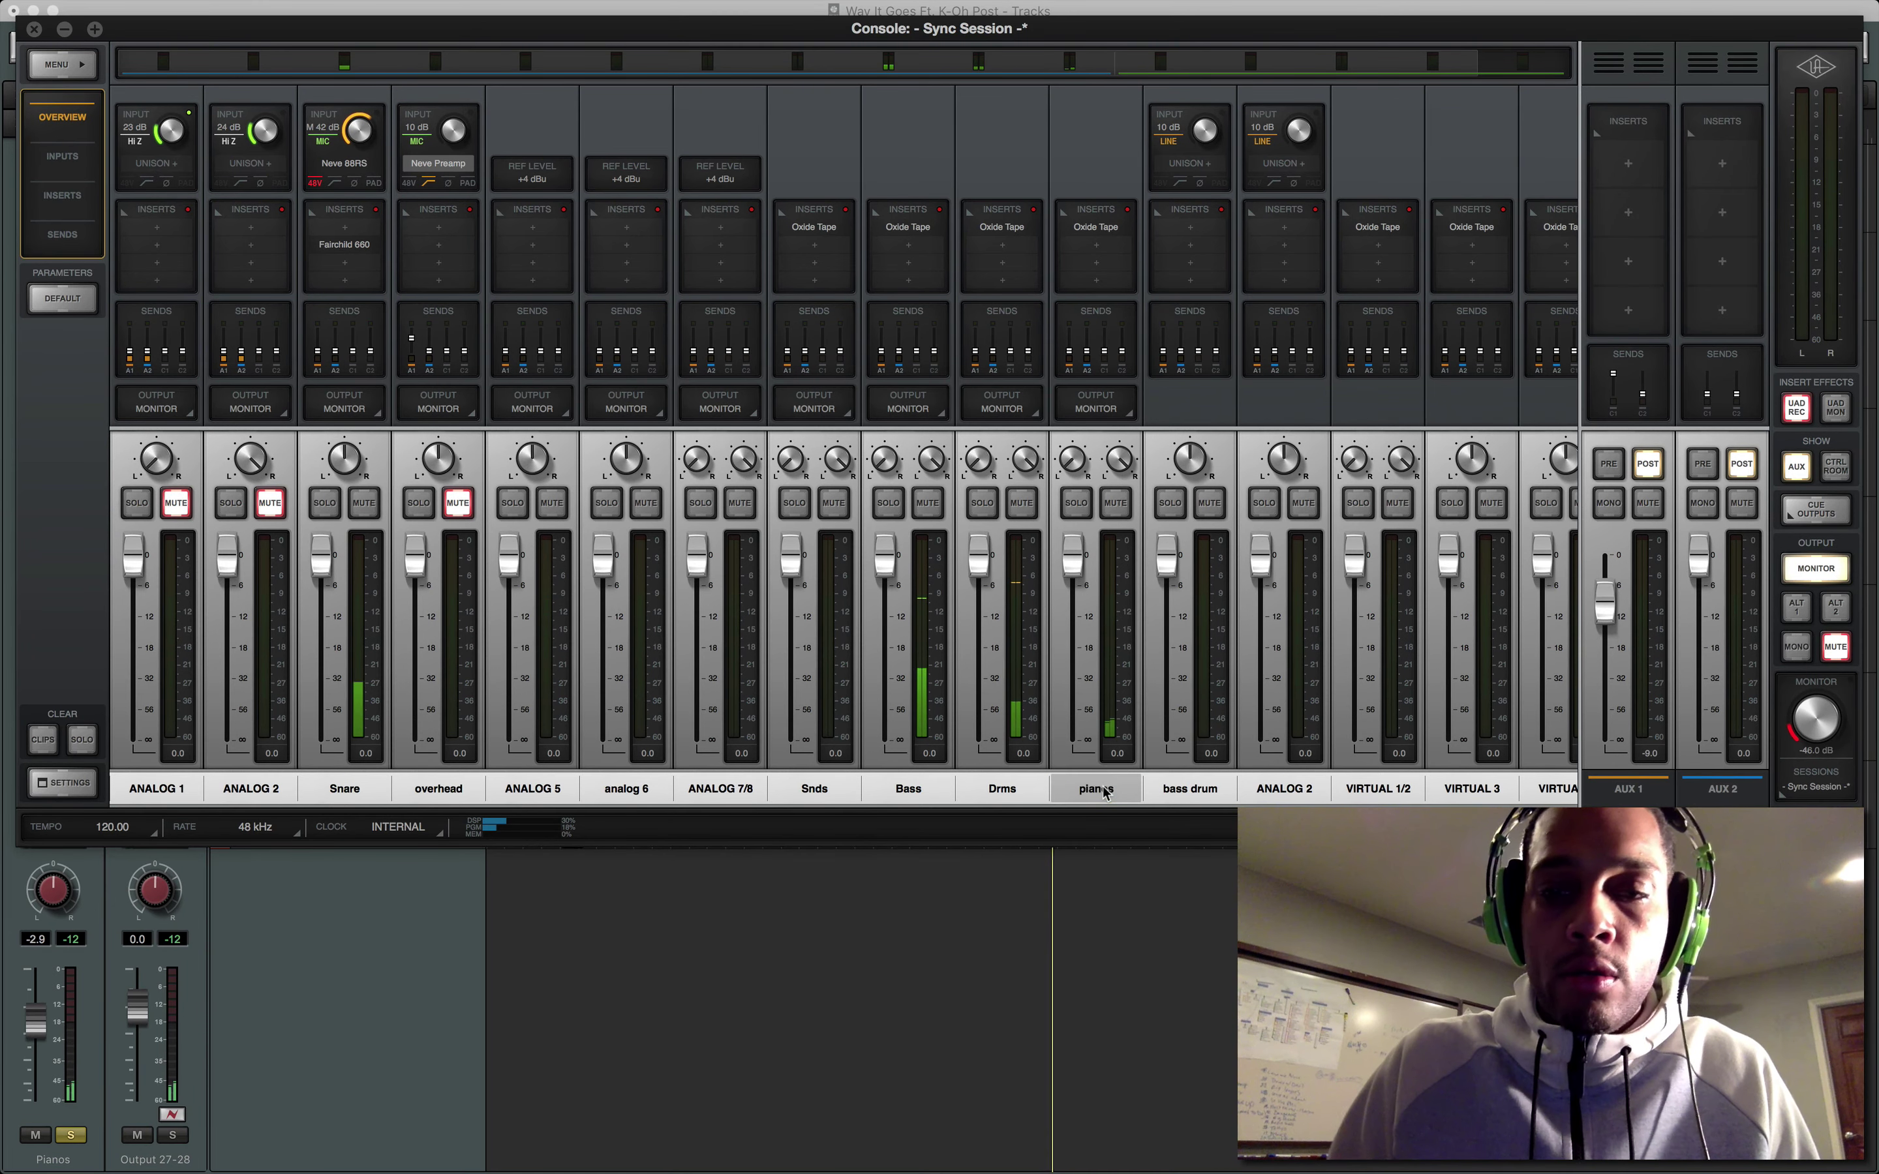
Solo and select the WOrds bus in Logic Pro and switch back to the Console mixer.
{"action": "left_click", "coordinate": [857, 864]}
{"action": "left_click", "coordinate": [397, 727]}
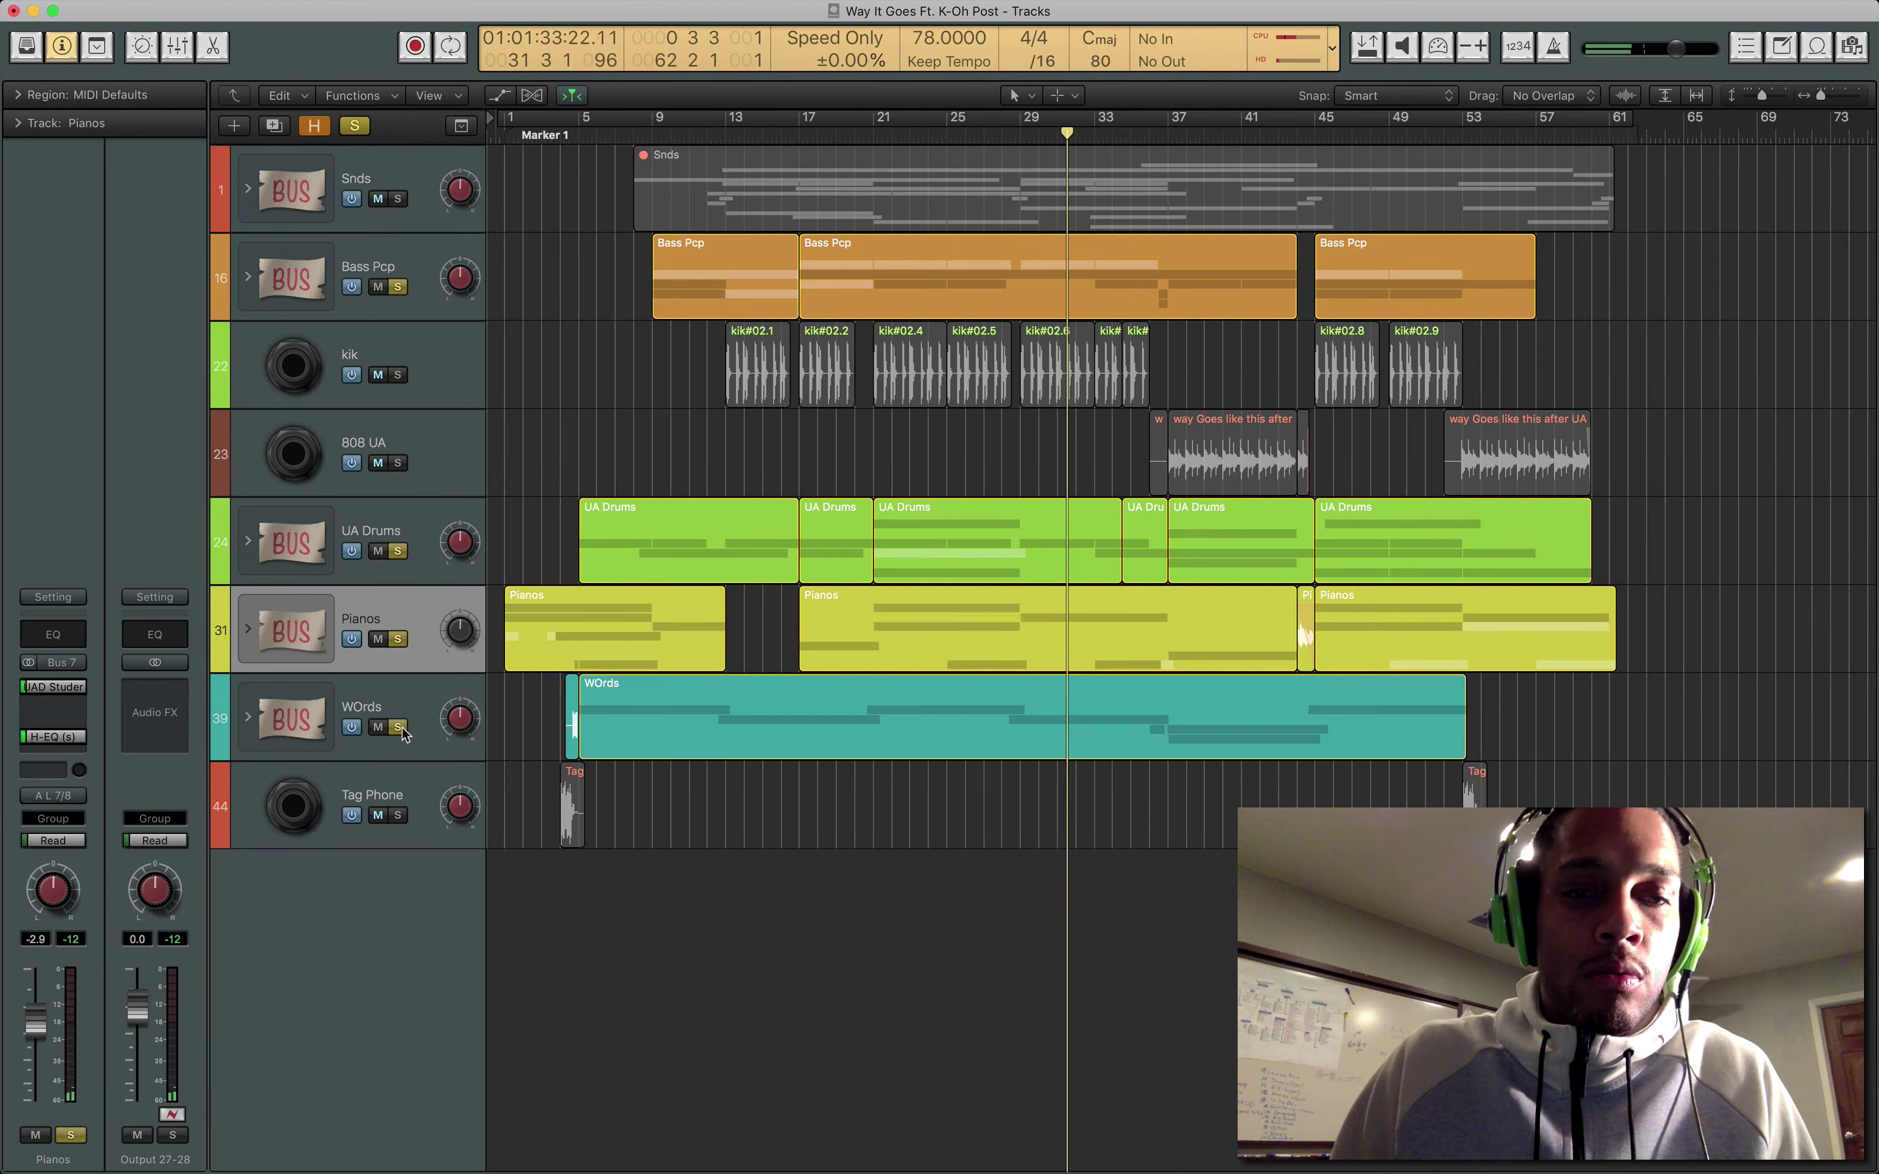
{"action": "left_click", "coordinate": [423, 742]}
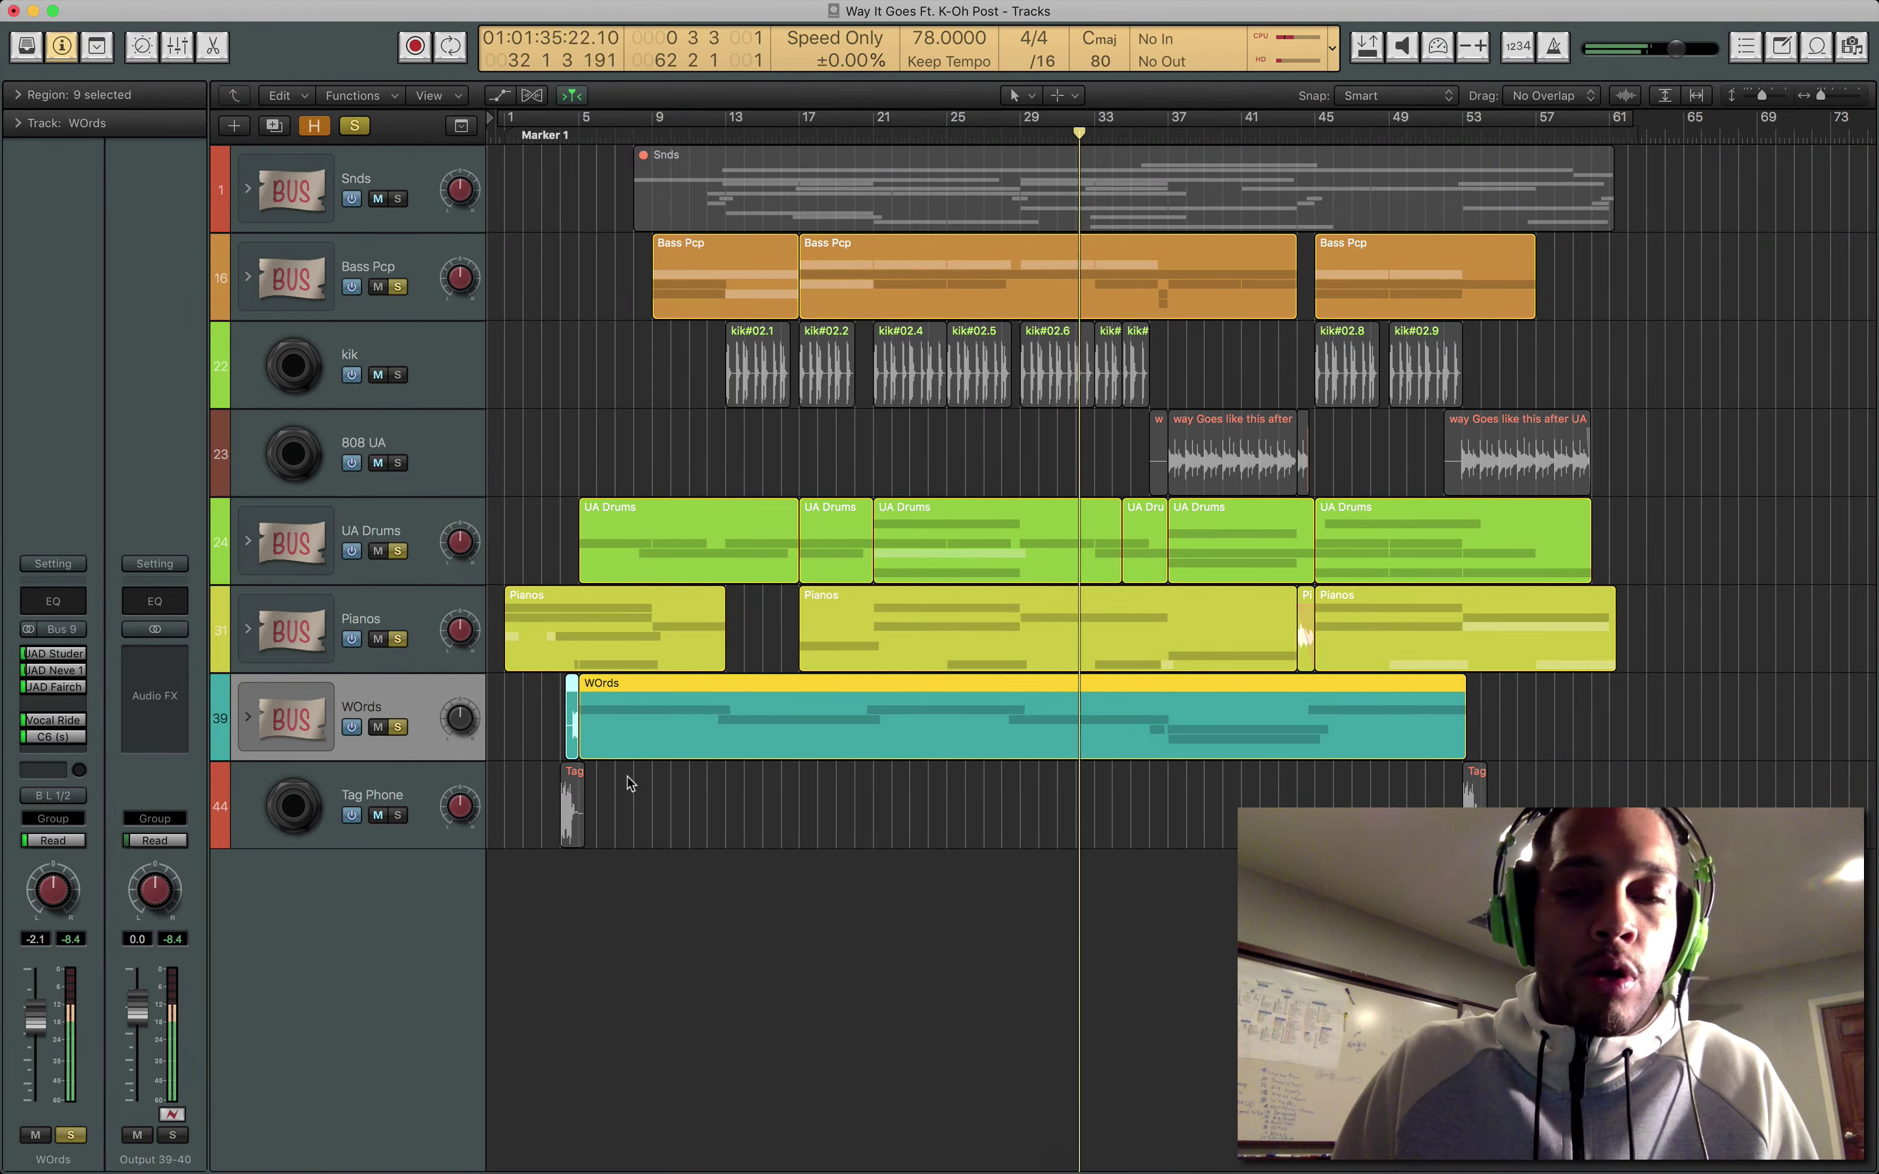
{"action": "key", "text": "ctrl+Up"}
{"action": "left_click", "coordinate": [705, 458]}
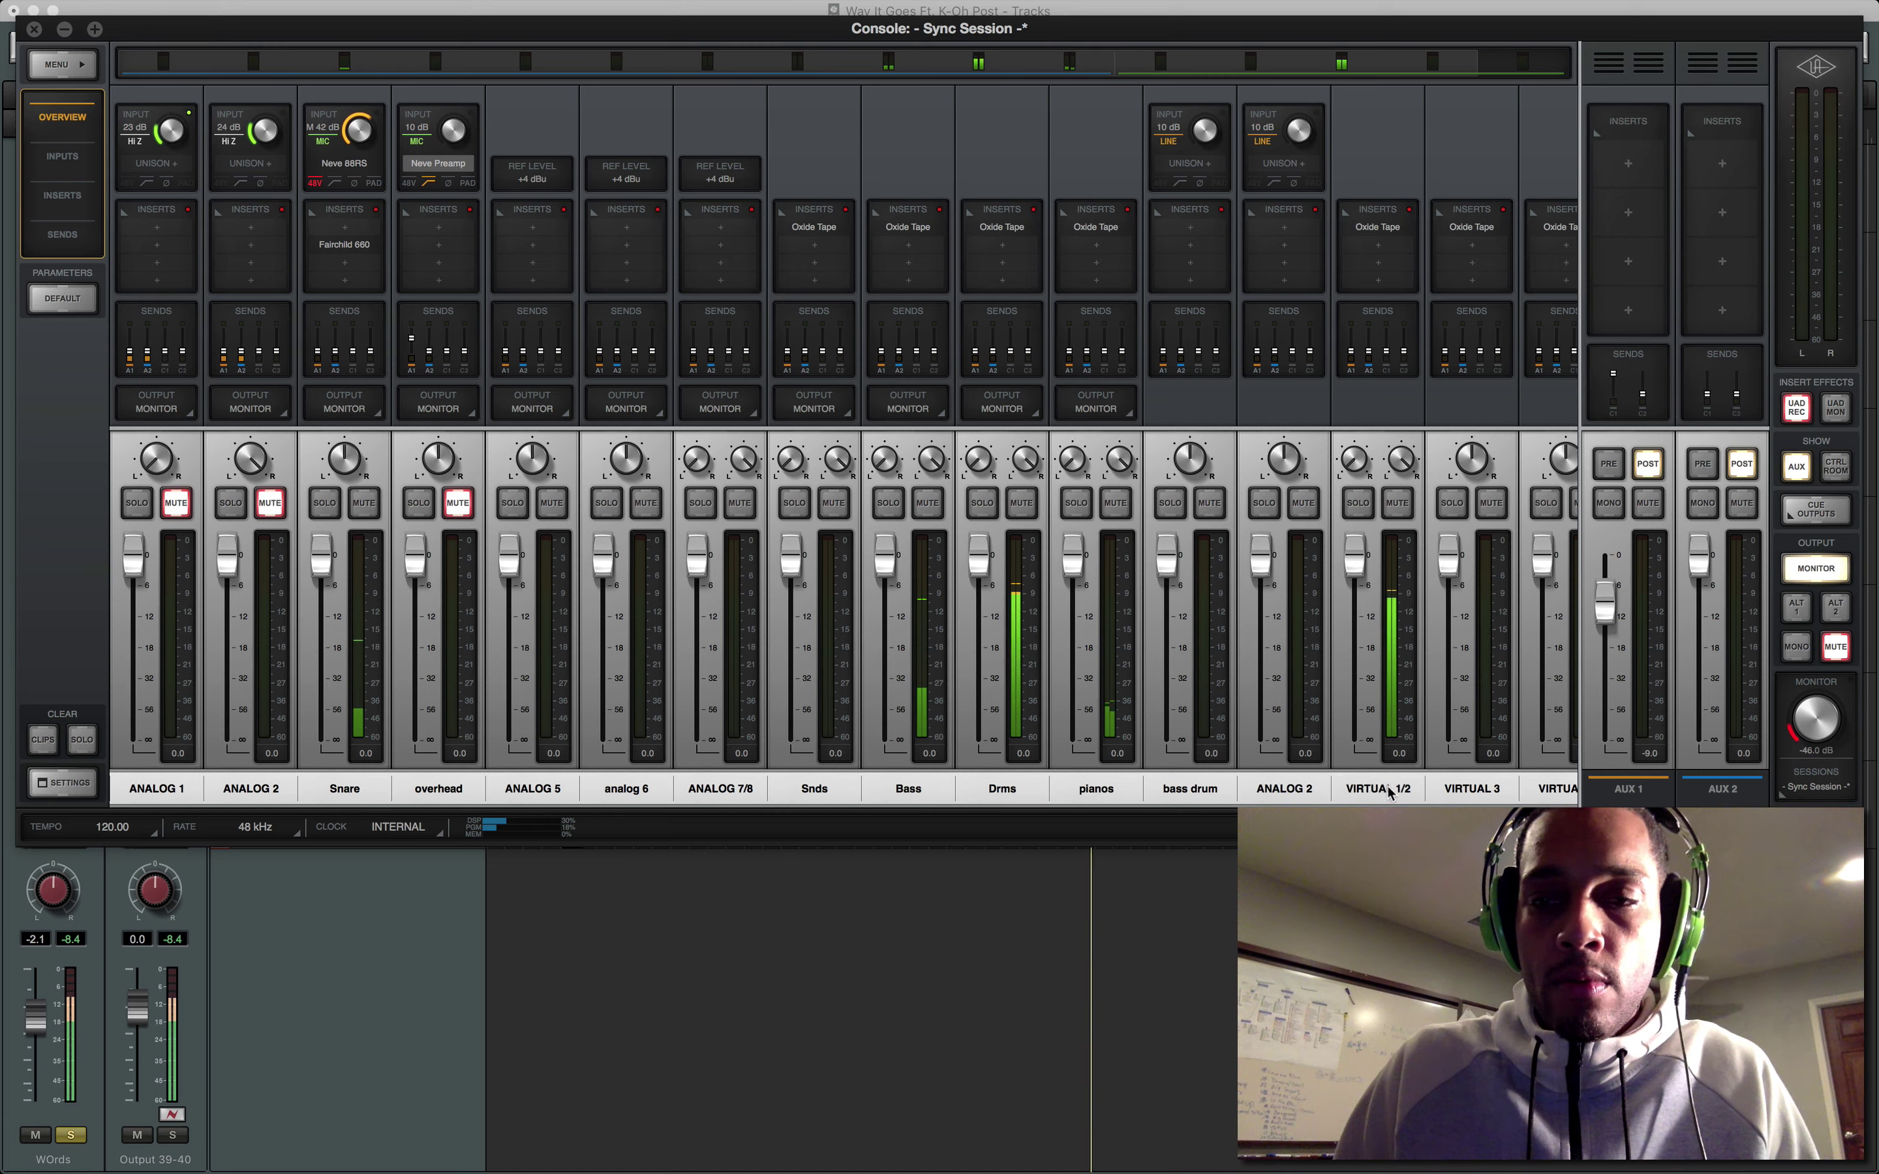
Rename the VIRTUAL 1/2 channel as WOrds.
{"action": "double_click", "coordinate": [1378, 788]}
{"action": "type", "text": "WOrds"}
{"action": "key", "text": "Return"}
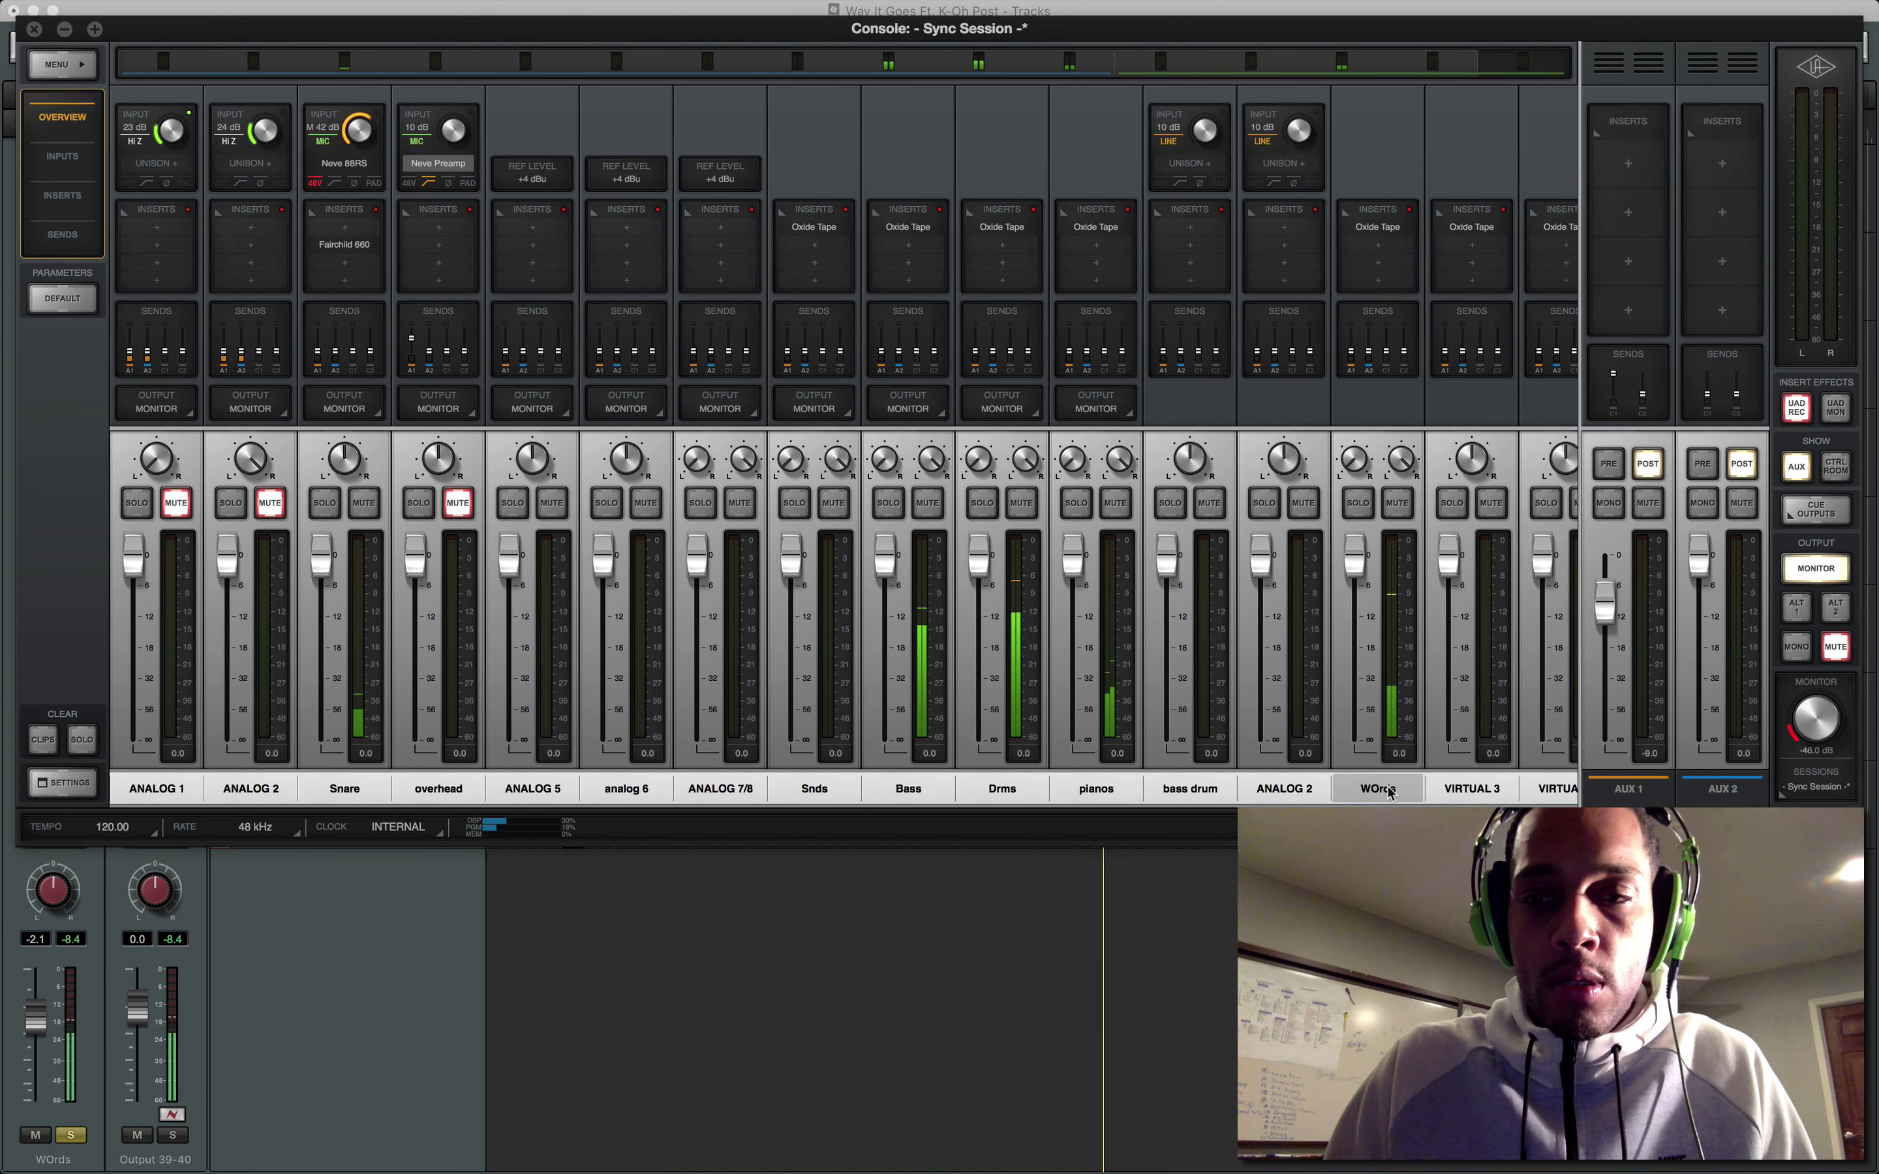
Return to Logic Pro, select the WOrds bus, review its output options and choose Output 39-40 (B VIRTUAL 1/2).
{"action": "key", "text": "super+Tab"}
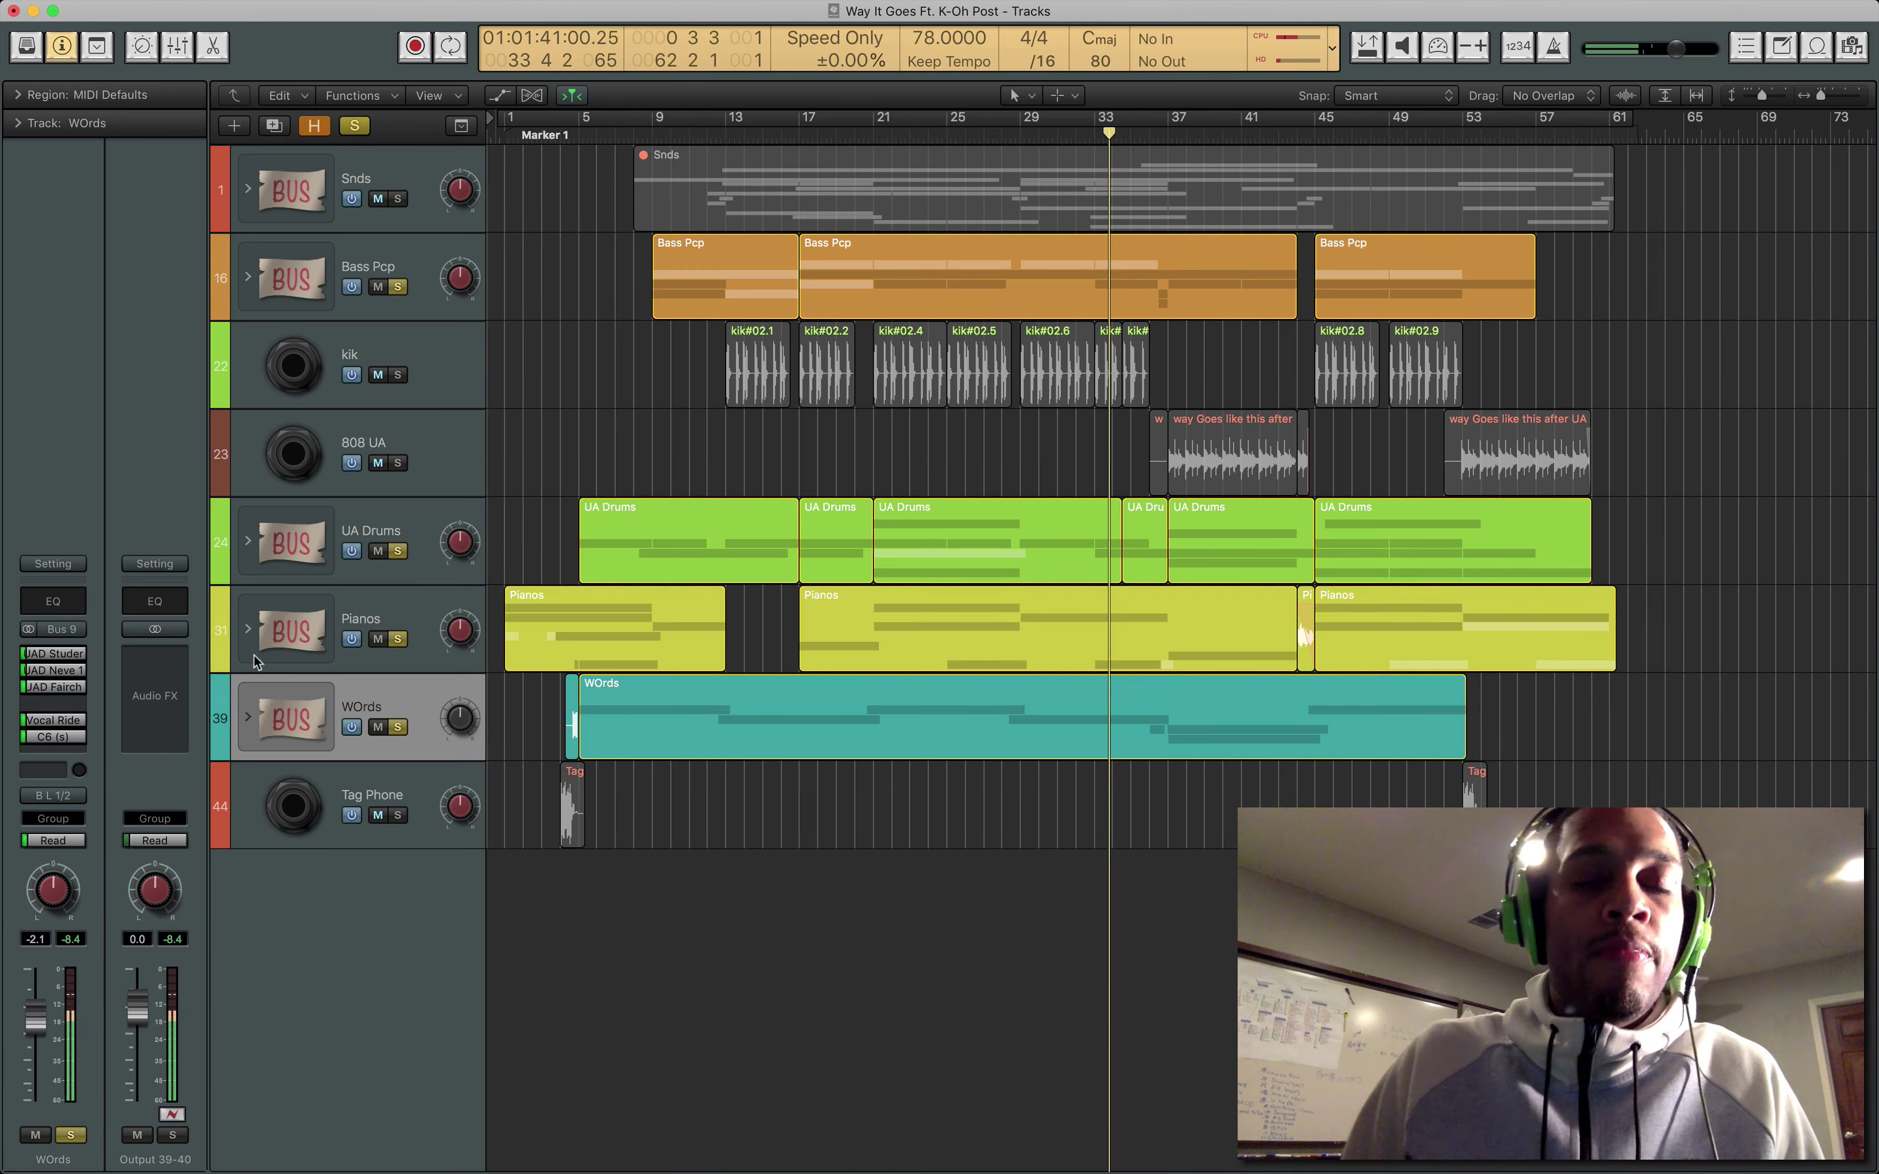
{"action": "left_click", "coordinate": [399, 702]}
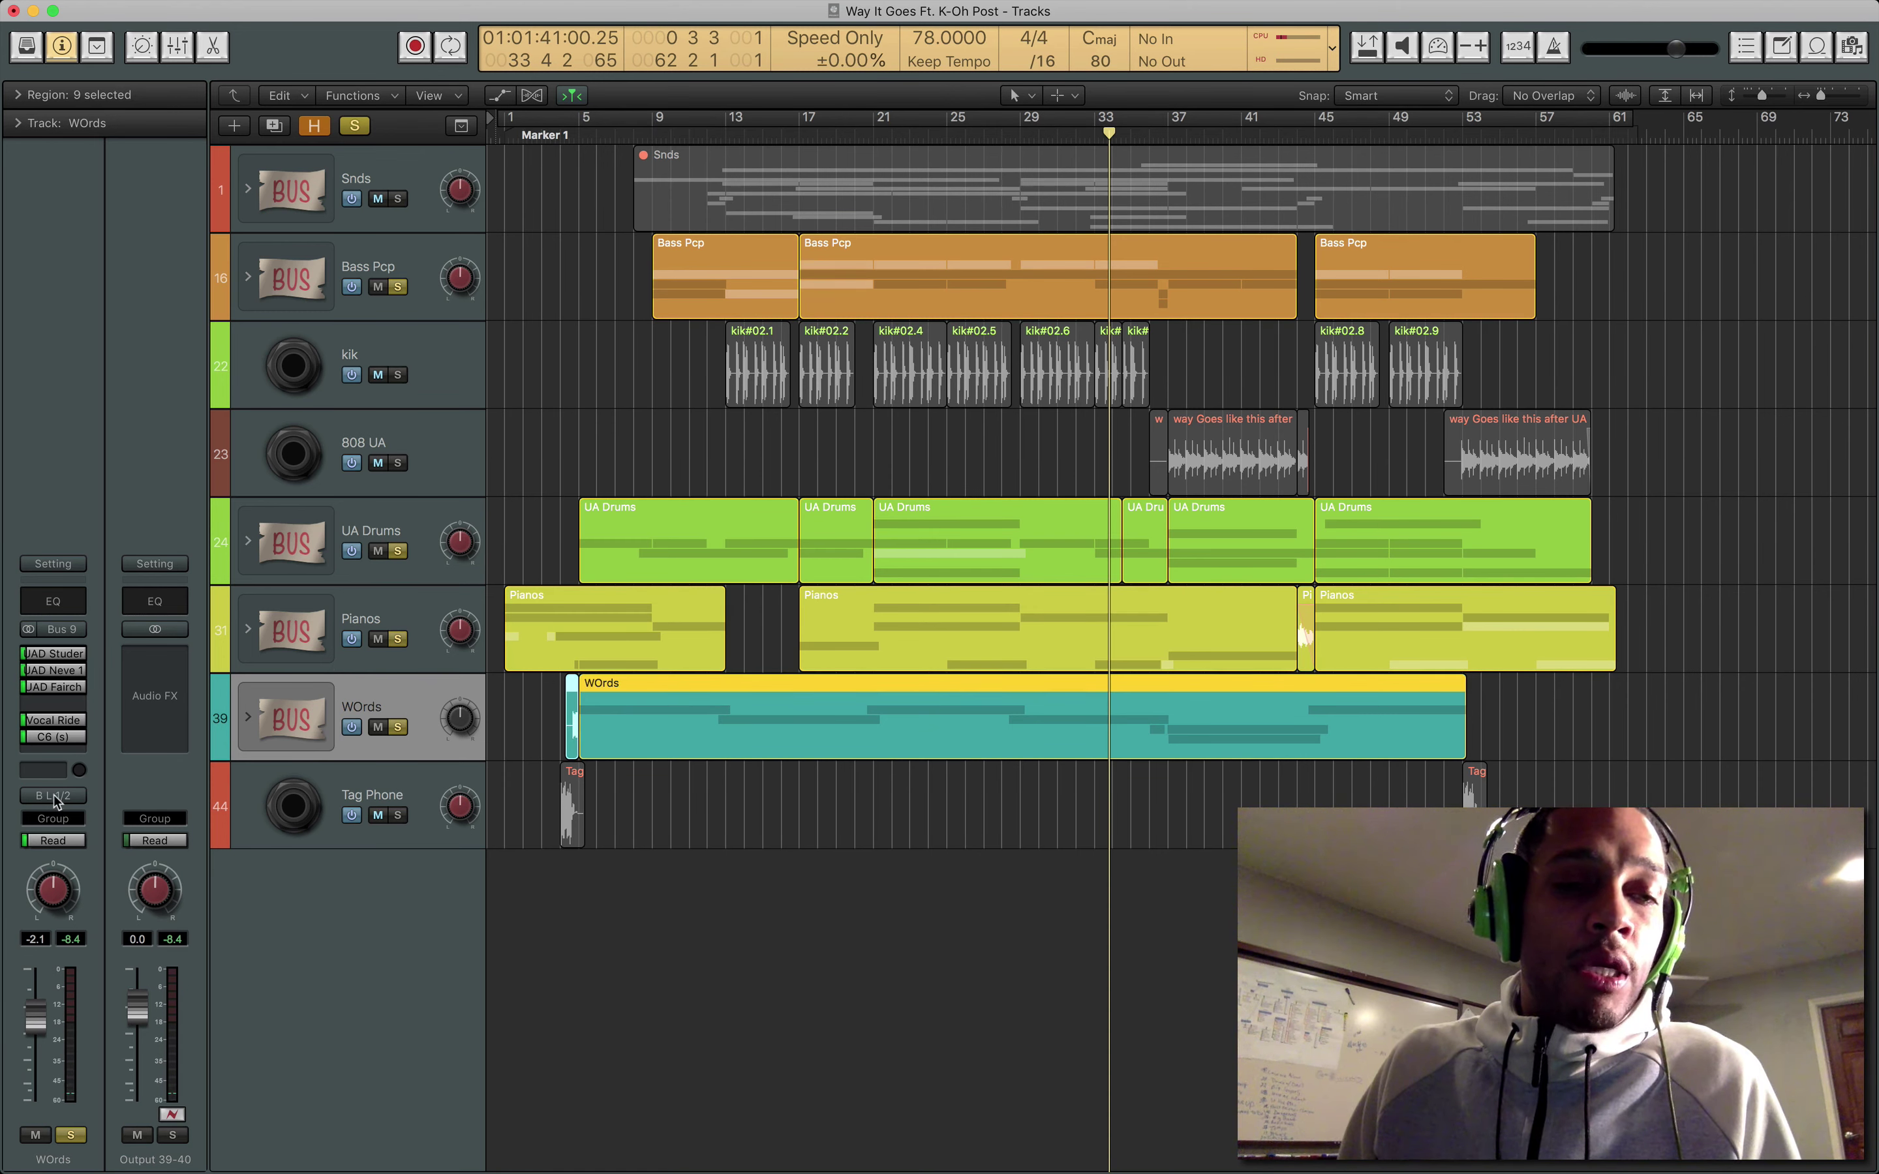
{"action": "left_click", "coordinate": [75, 800]}
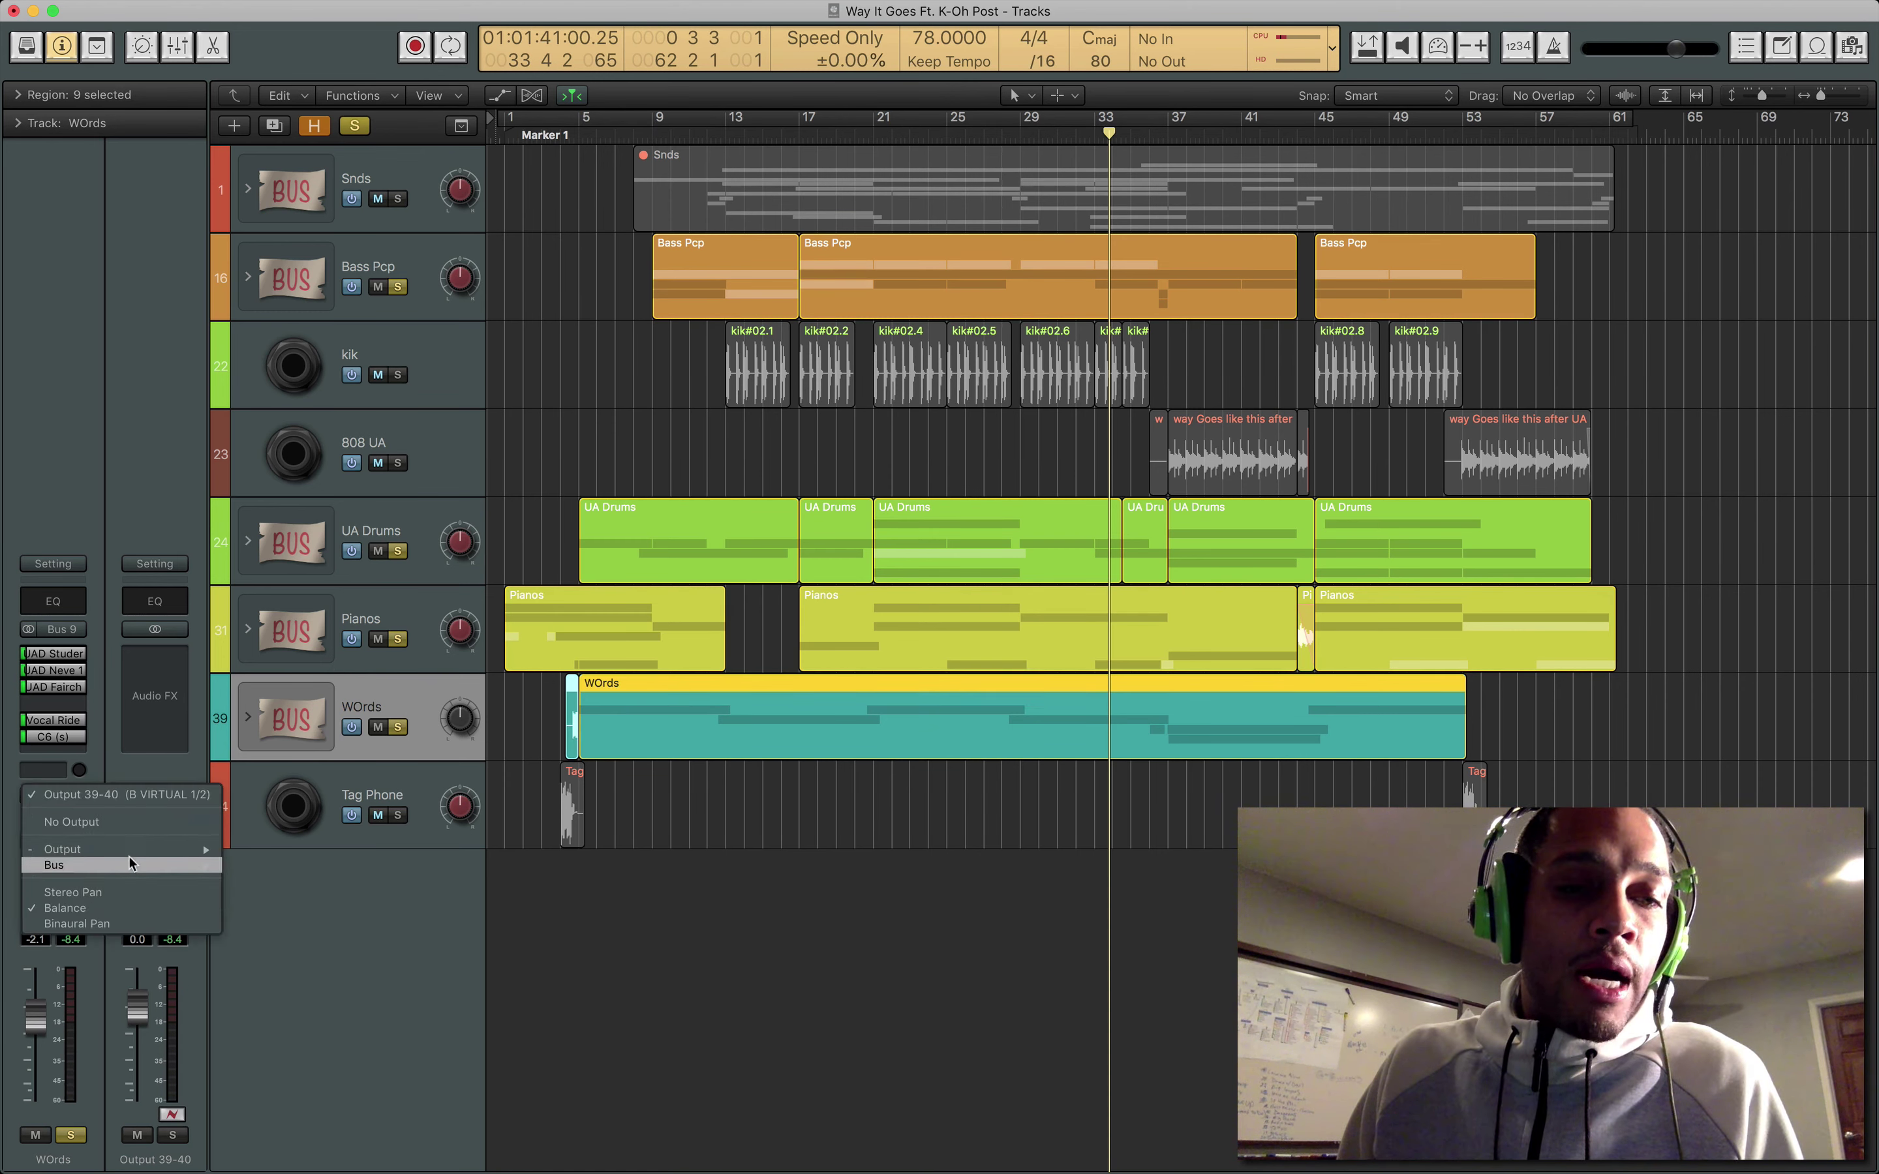
{"action": "mouse_move", "coordinate": [131, 850]}
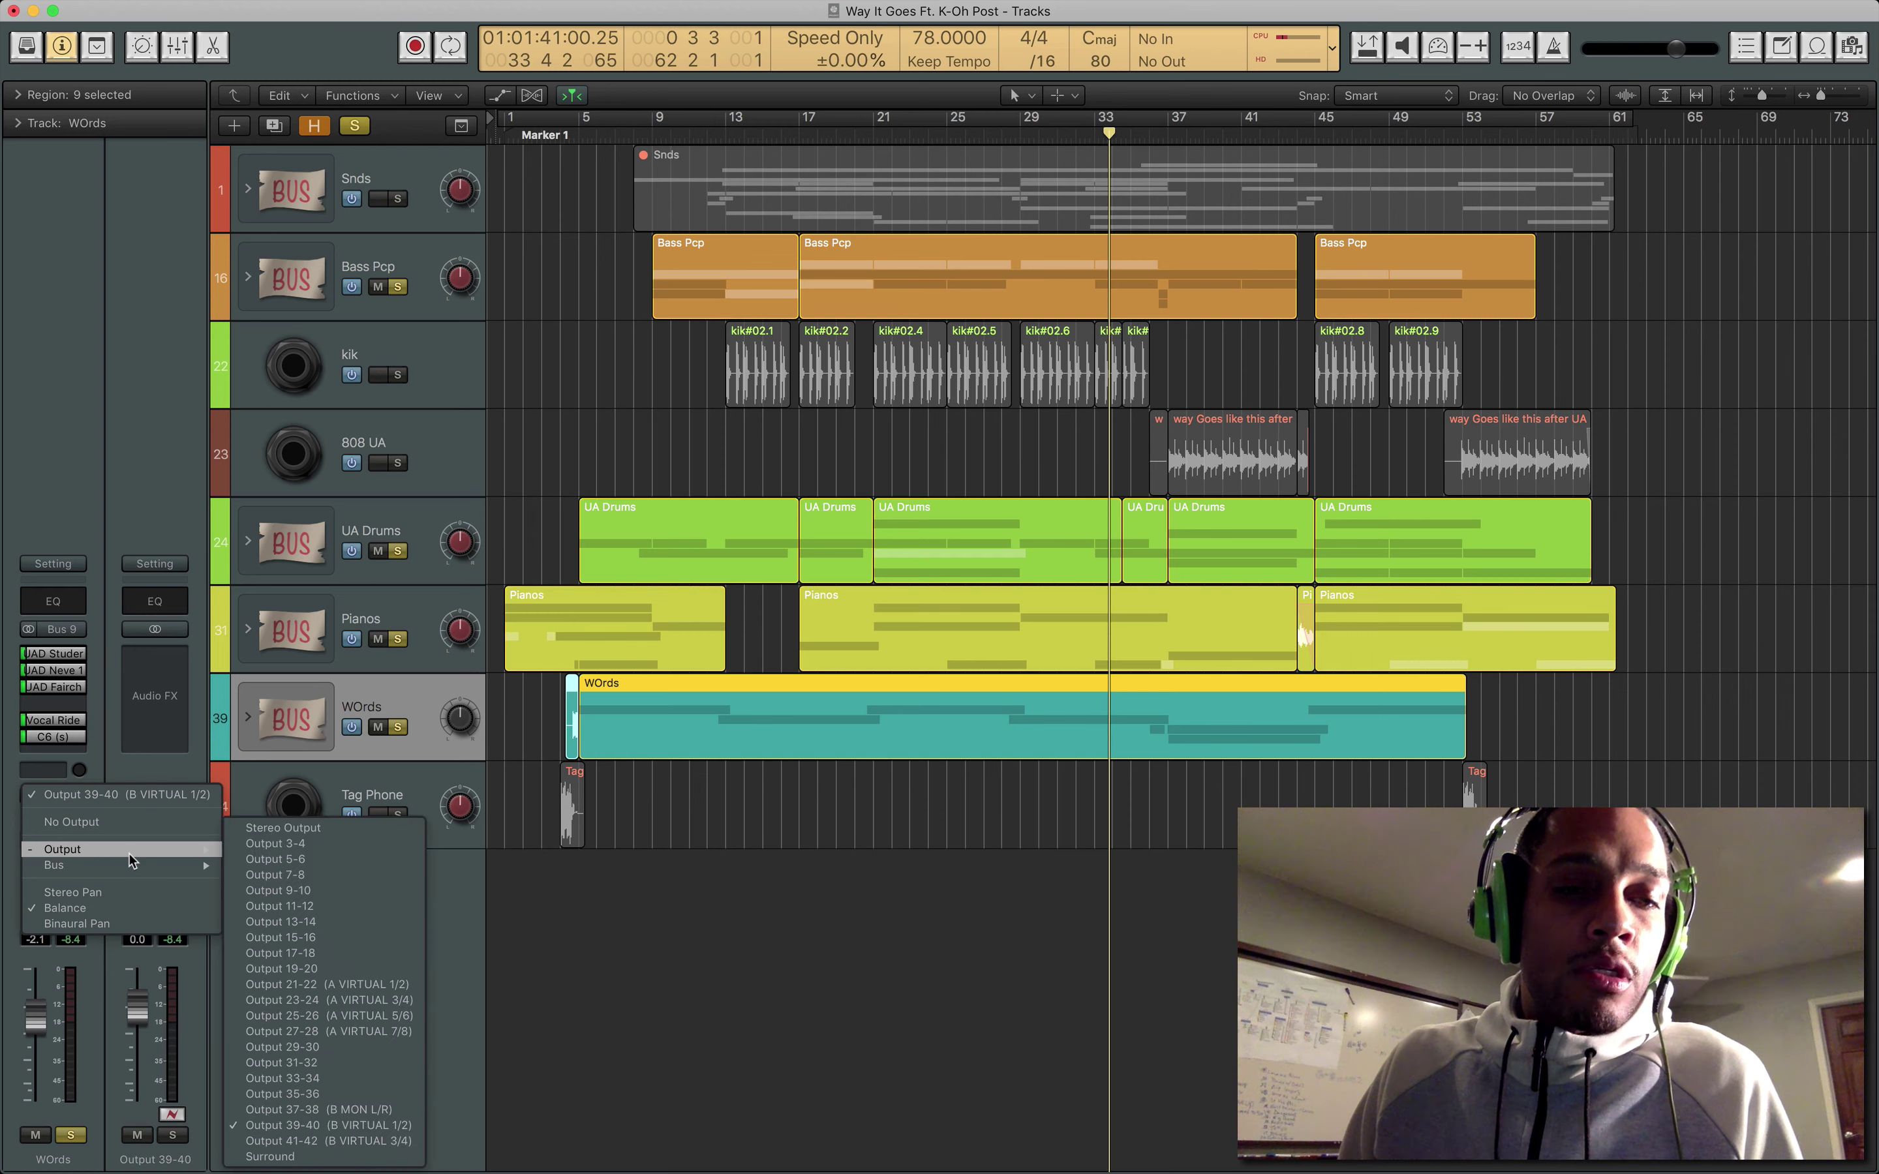
{"action": "left_click", "coordinate": [368, 1130]}
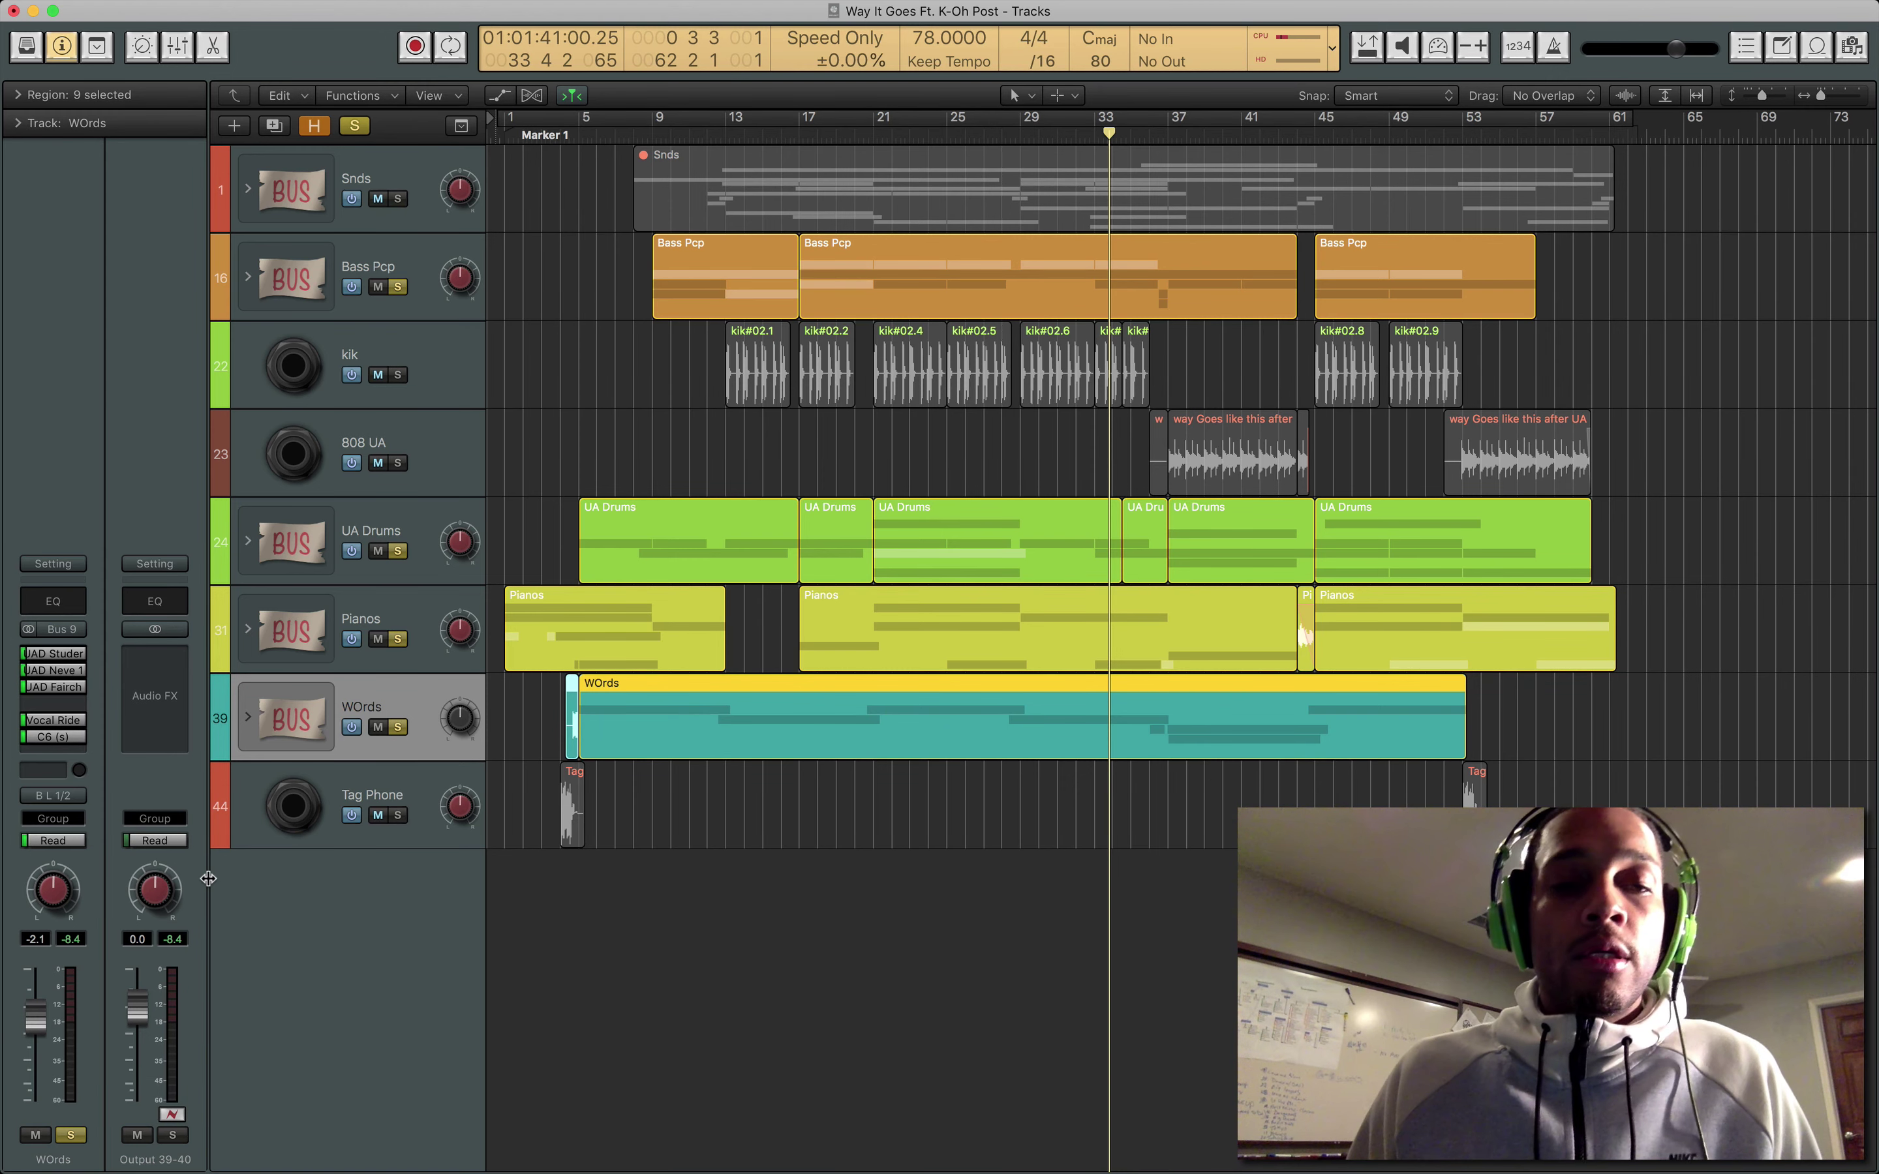
Enlarge the track heights, play the song and add the kik and 808 UA tracks to the soloed ones.
{"action": "key", "text": "super+Down"}
{"action": "key", "text": "space"}
{"action": "scroll", "coordinate": [743, 465], "scroll_direction": "up", "scroll_amount": 3}
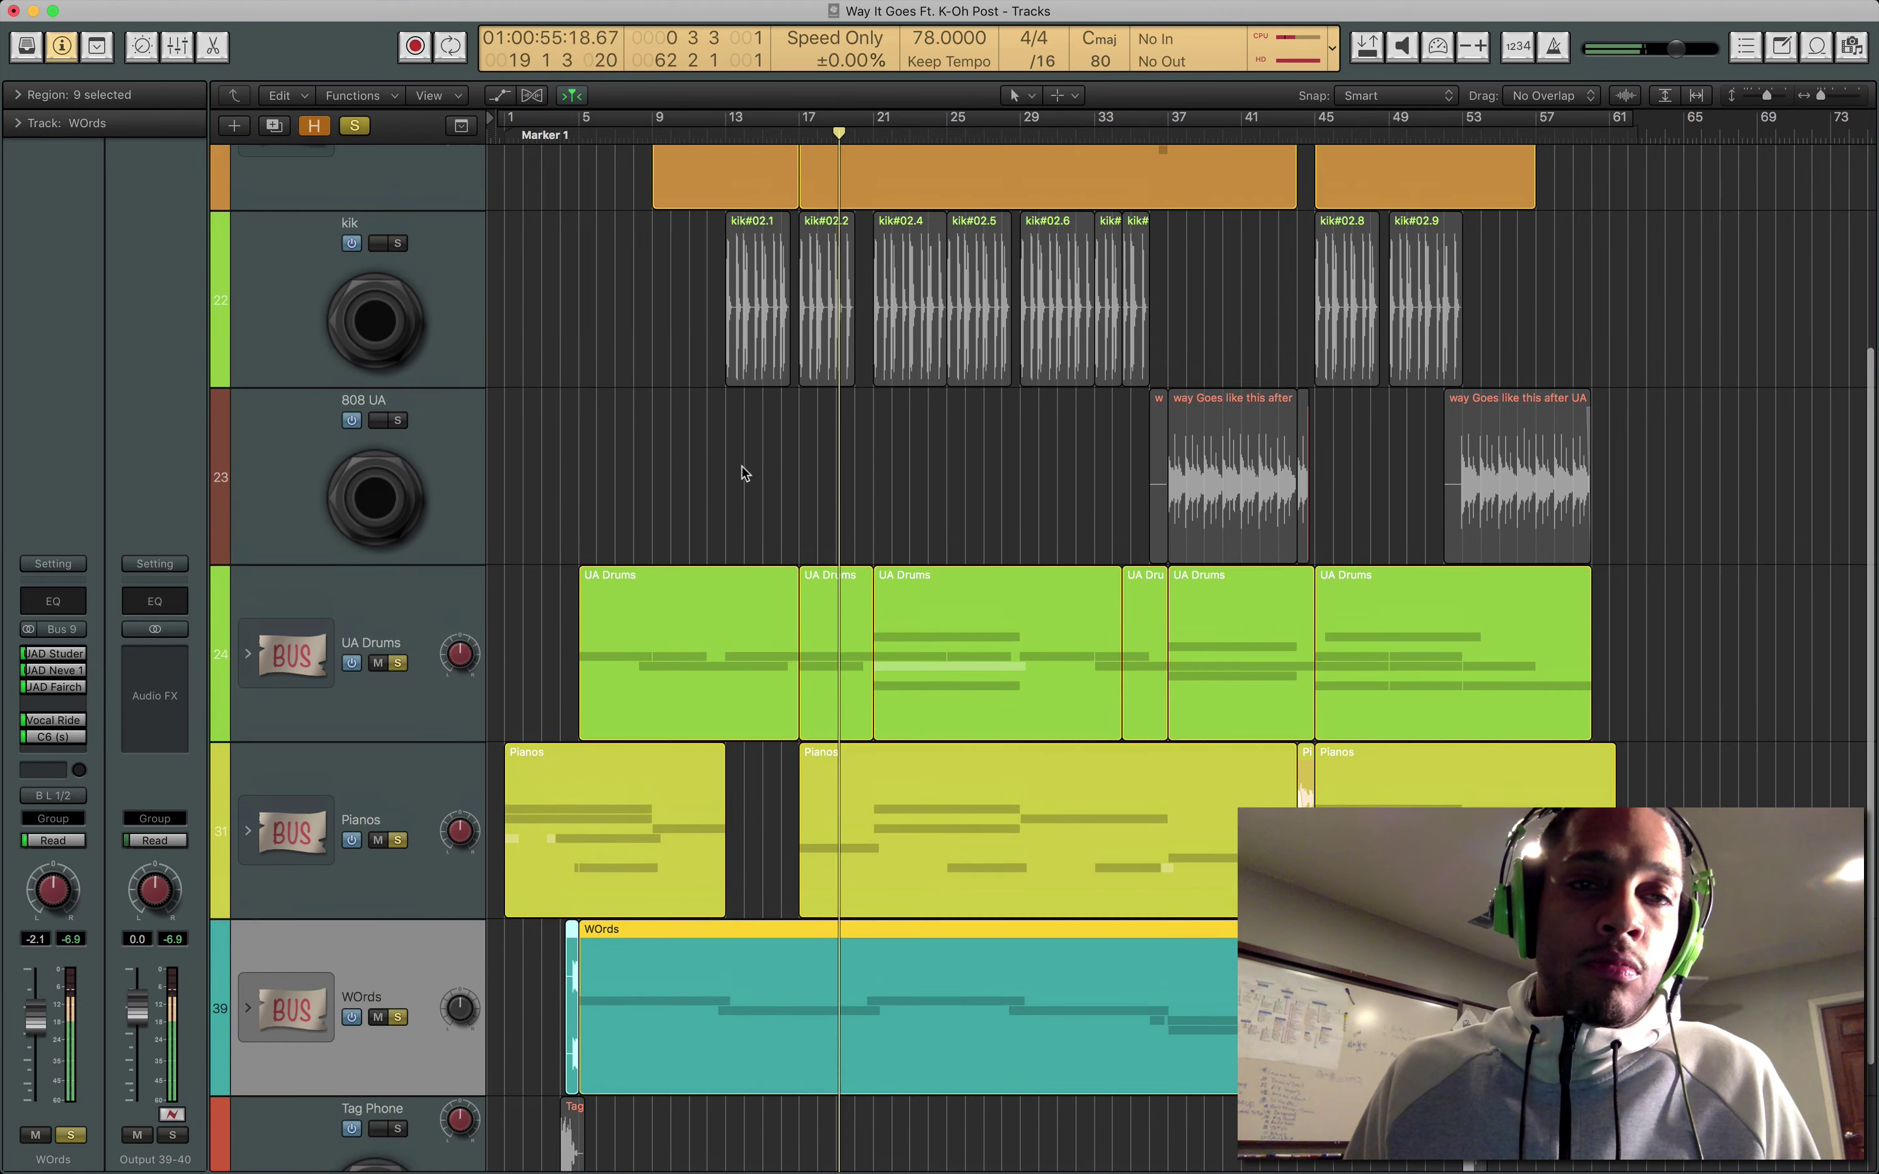
{"action": "left_click", "coordinate": [404, 244]}
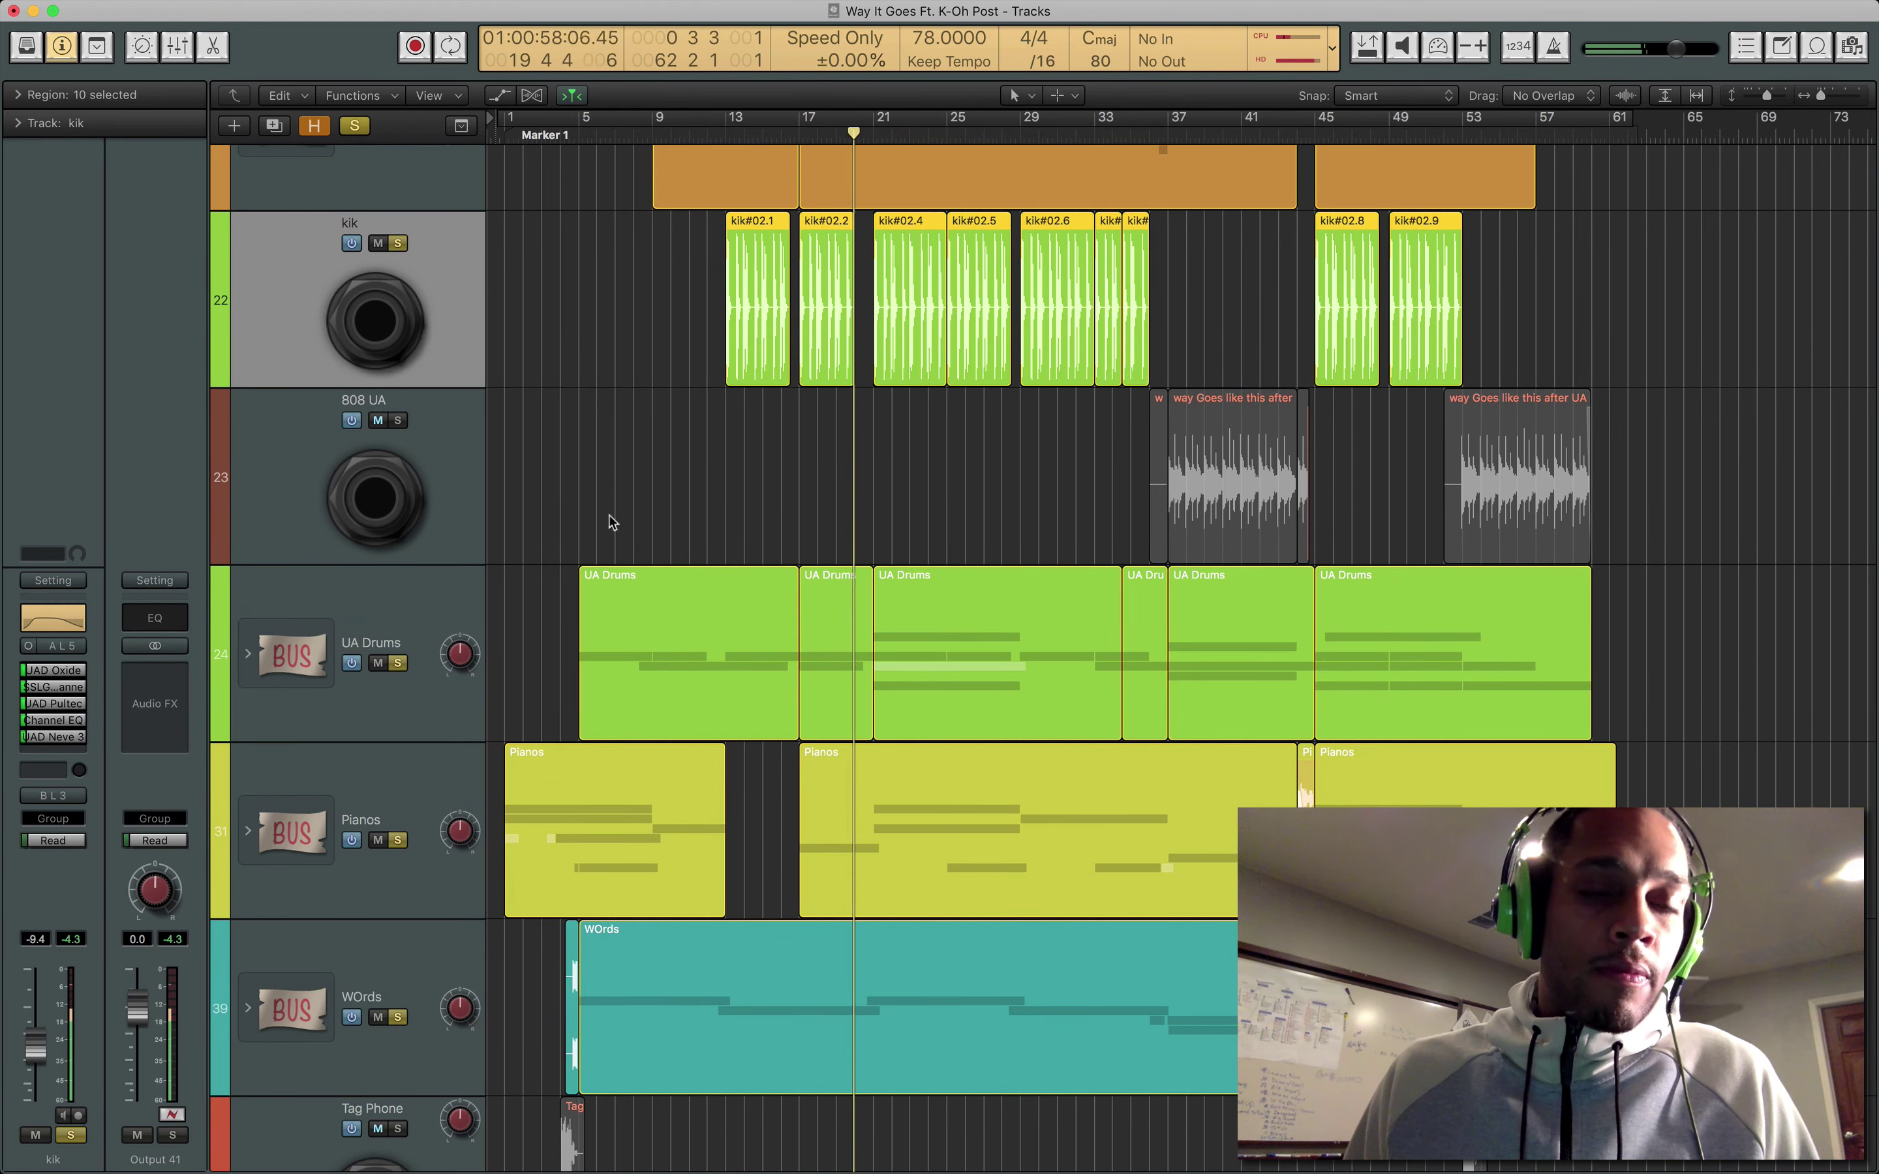
{"action": "left_click", "coordinate": [398, 420]}
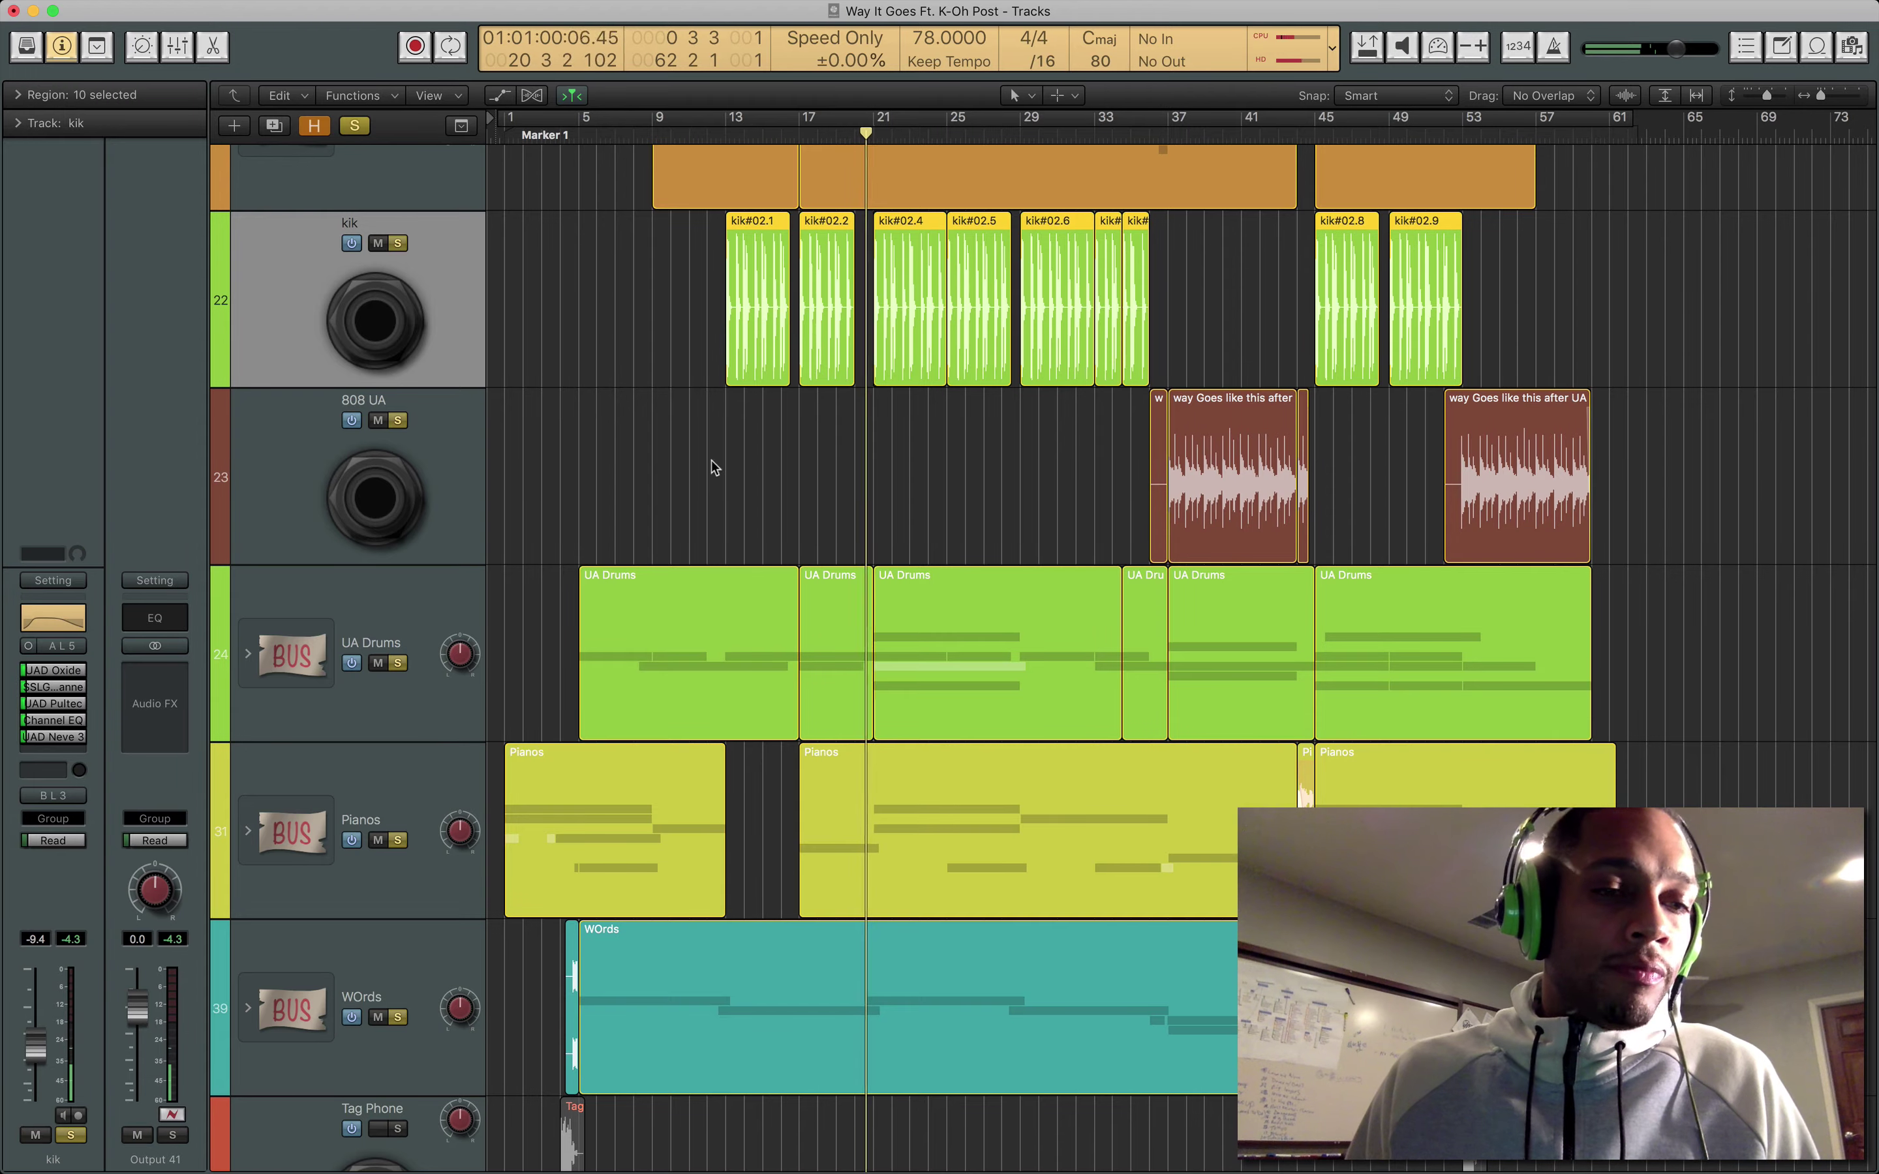
Switch to Console and examine the signal on the VIRTUAL 3 and VIRTUAL 4 channels.
{"action": "key", "text": "ctrl+Up"}
{"action": "left_click", "coordinate": [871, 405]}
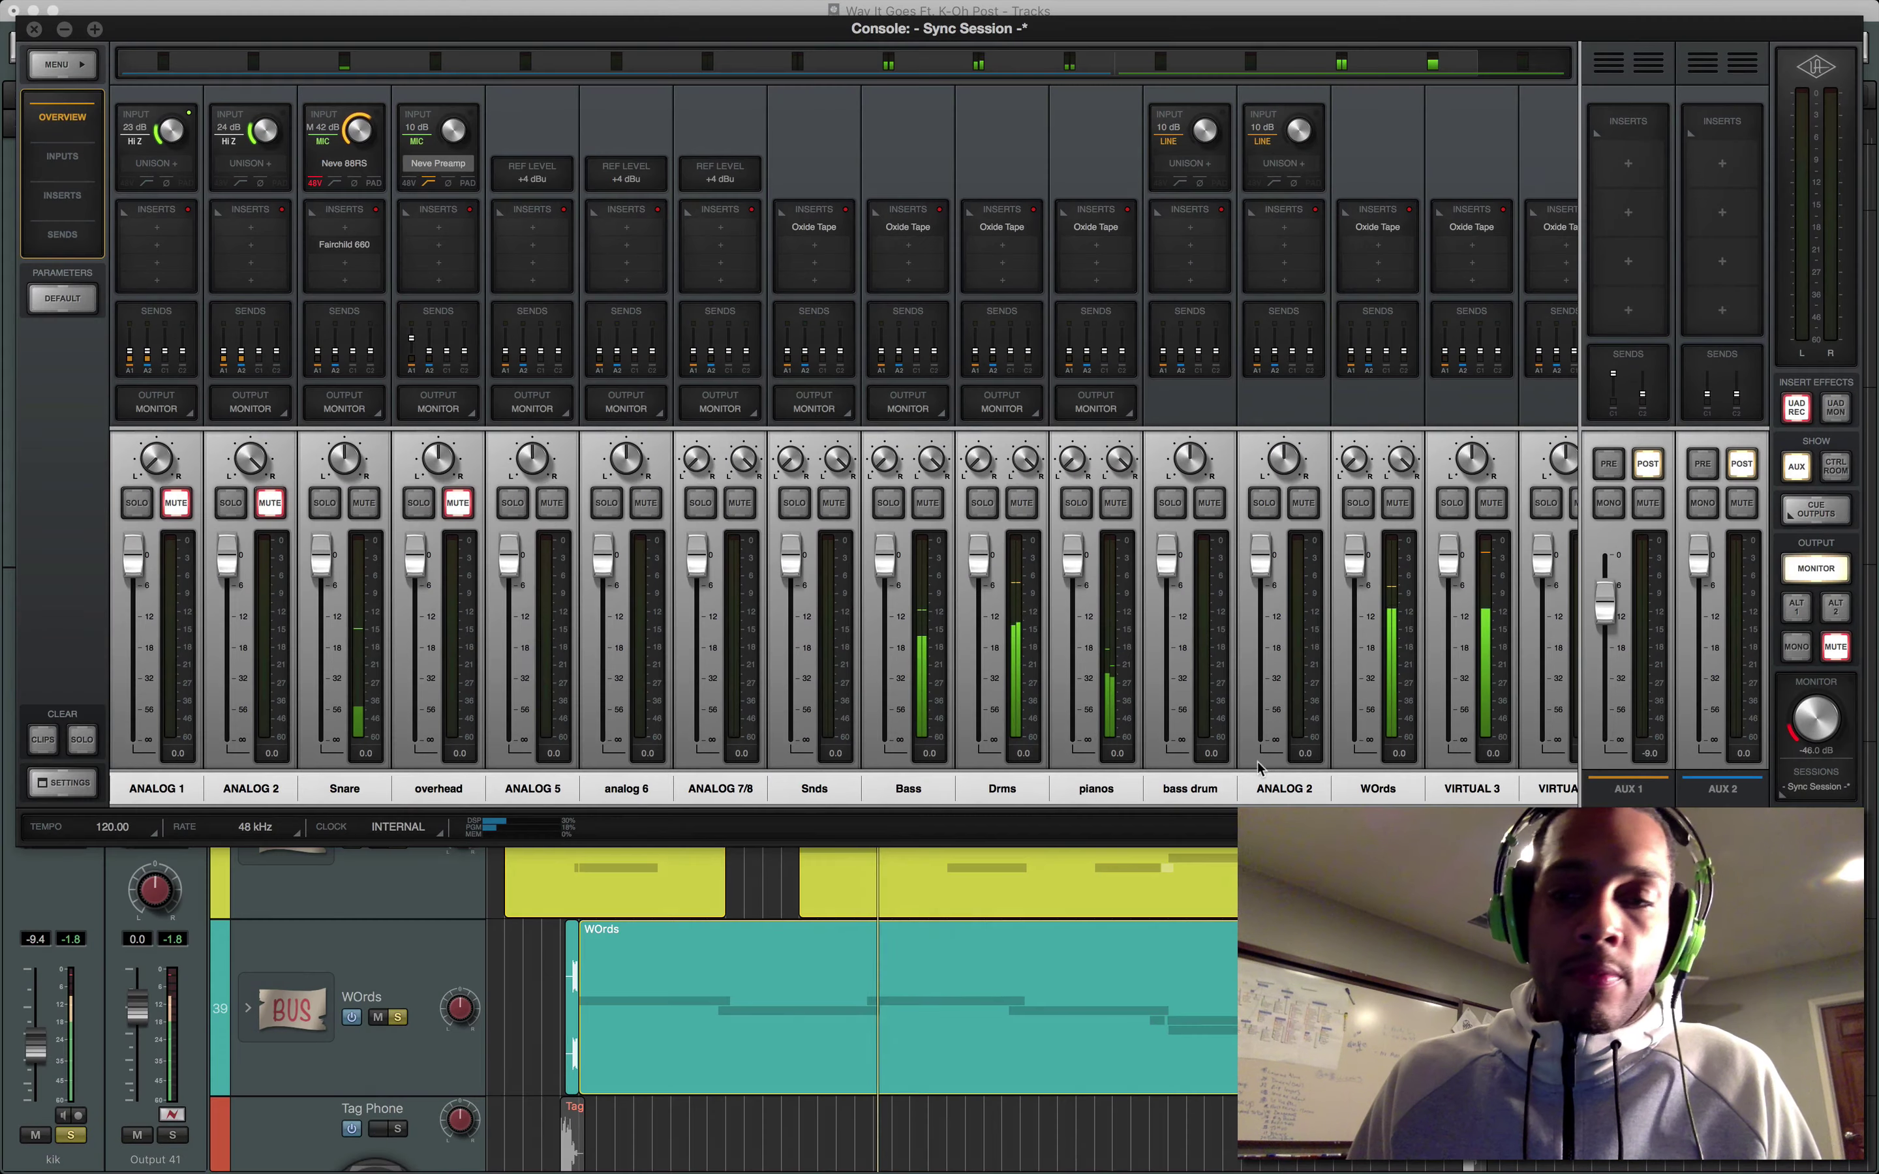
{"action": "scroll", "coordinate": [1391, 790], "scroll_direction": "right", "scroll_amount": 2}
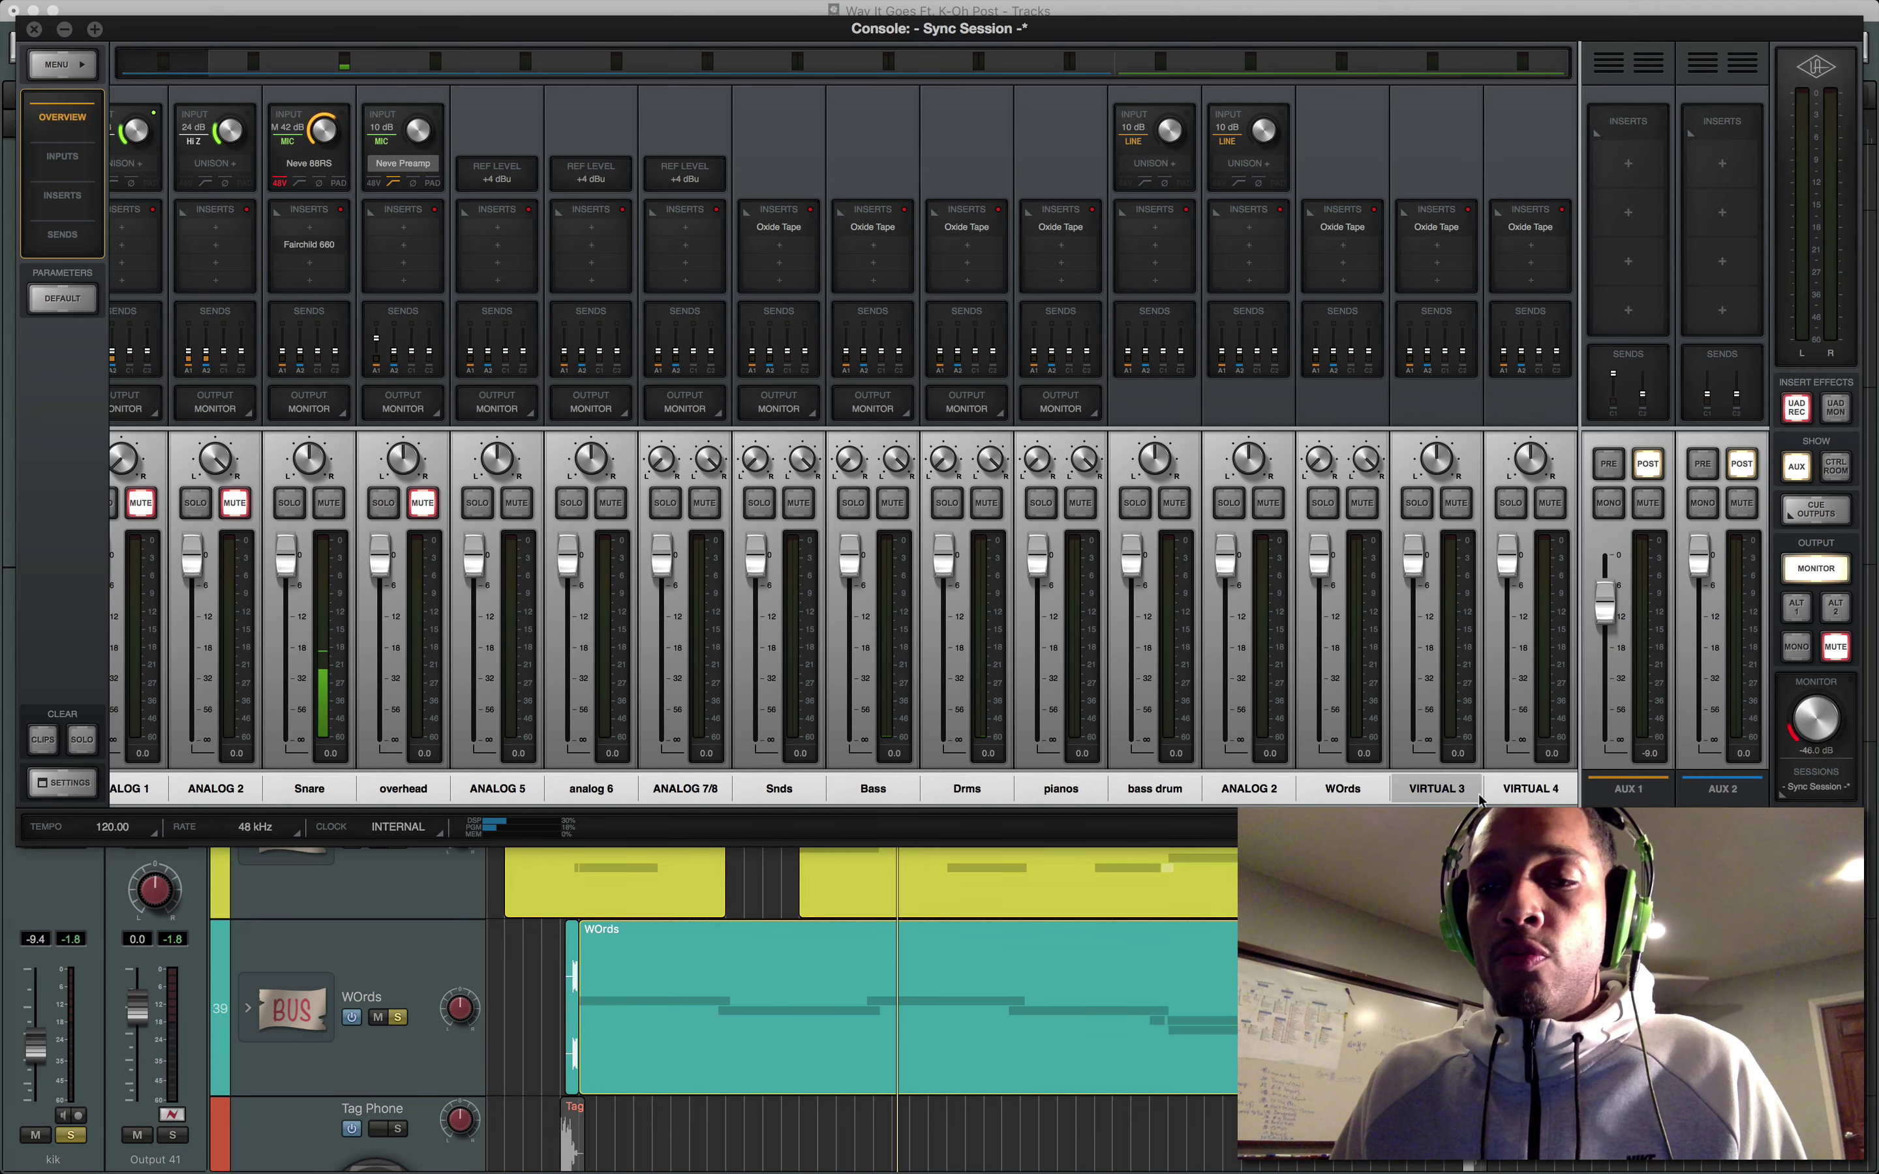
Return to Logic Pro, clear all existing solos and solo only the kik and 808 UA tracks.
{"action": "left_click", "coordinate": [411, 948]}
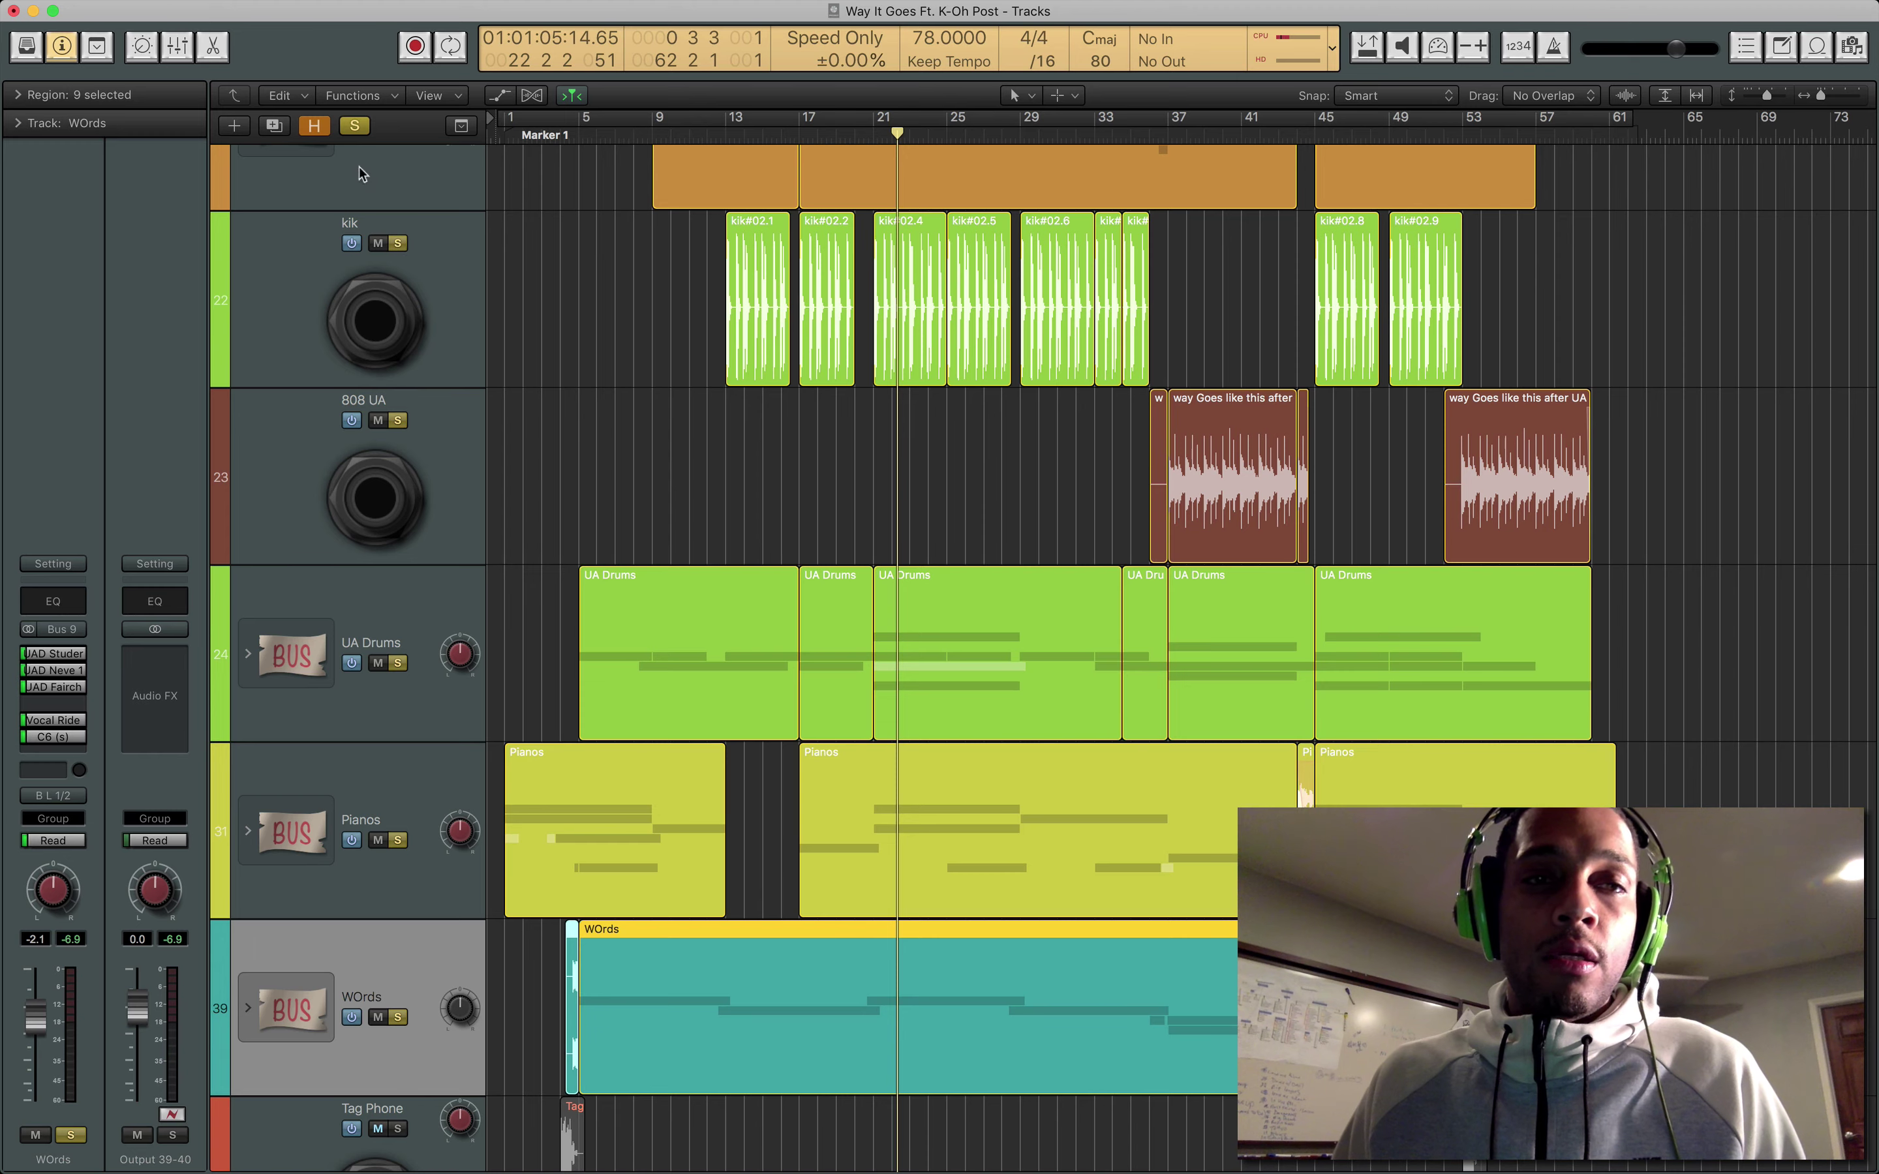
{"action": "left_click", "coordinate": [349, 126]}
{"action": "left_click", "coordinate": [397, 244]}
{"action": "left_click", "coordinate": [397, 420]}
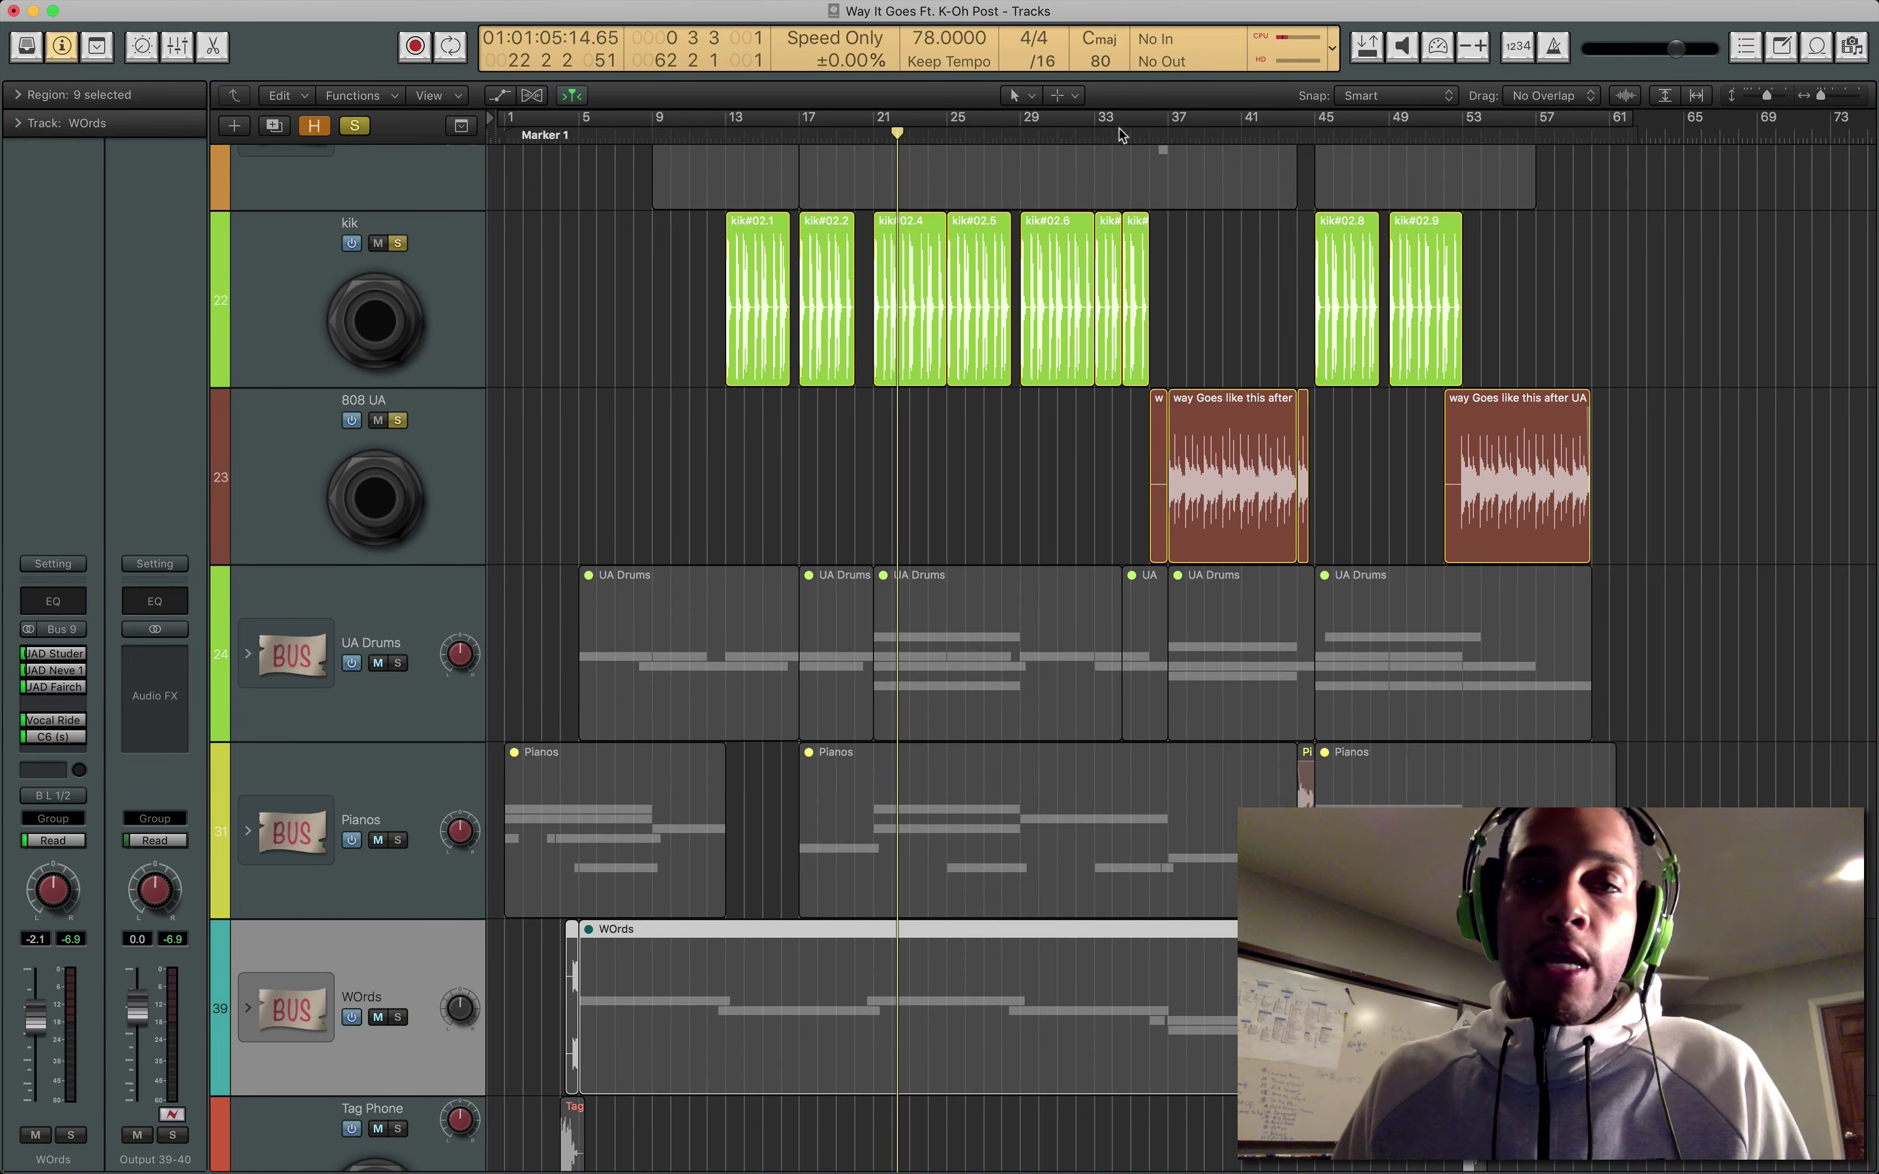
Select the kik track, switch to Console and rename the VIRTUAL 3 channel as kik.
{"action": "left_click", "coordinate": [437, 284]}
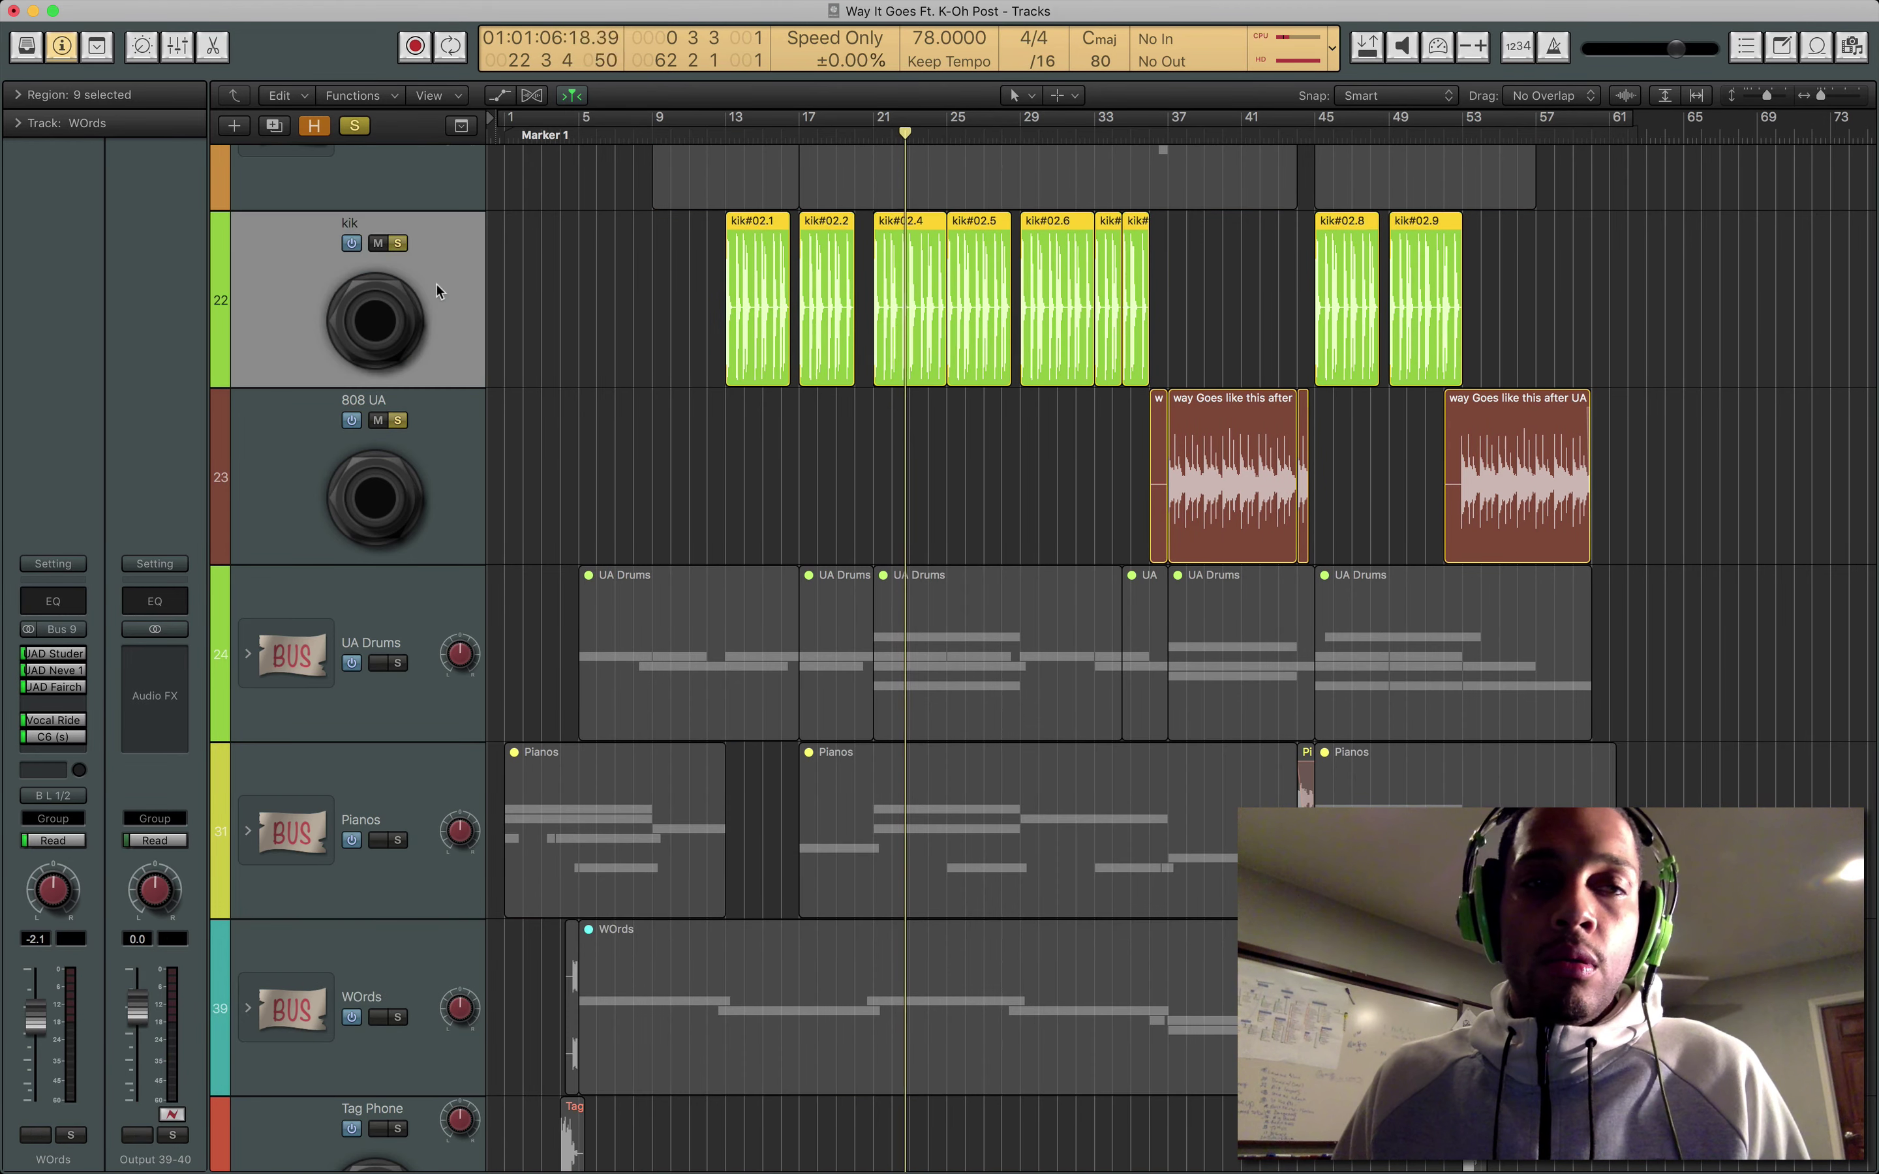
{"action": "key", "text": "ctrl+Up"}
{"action": "left_click", "coordinate": [461, 470]}
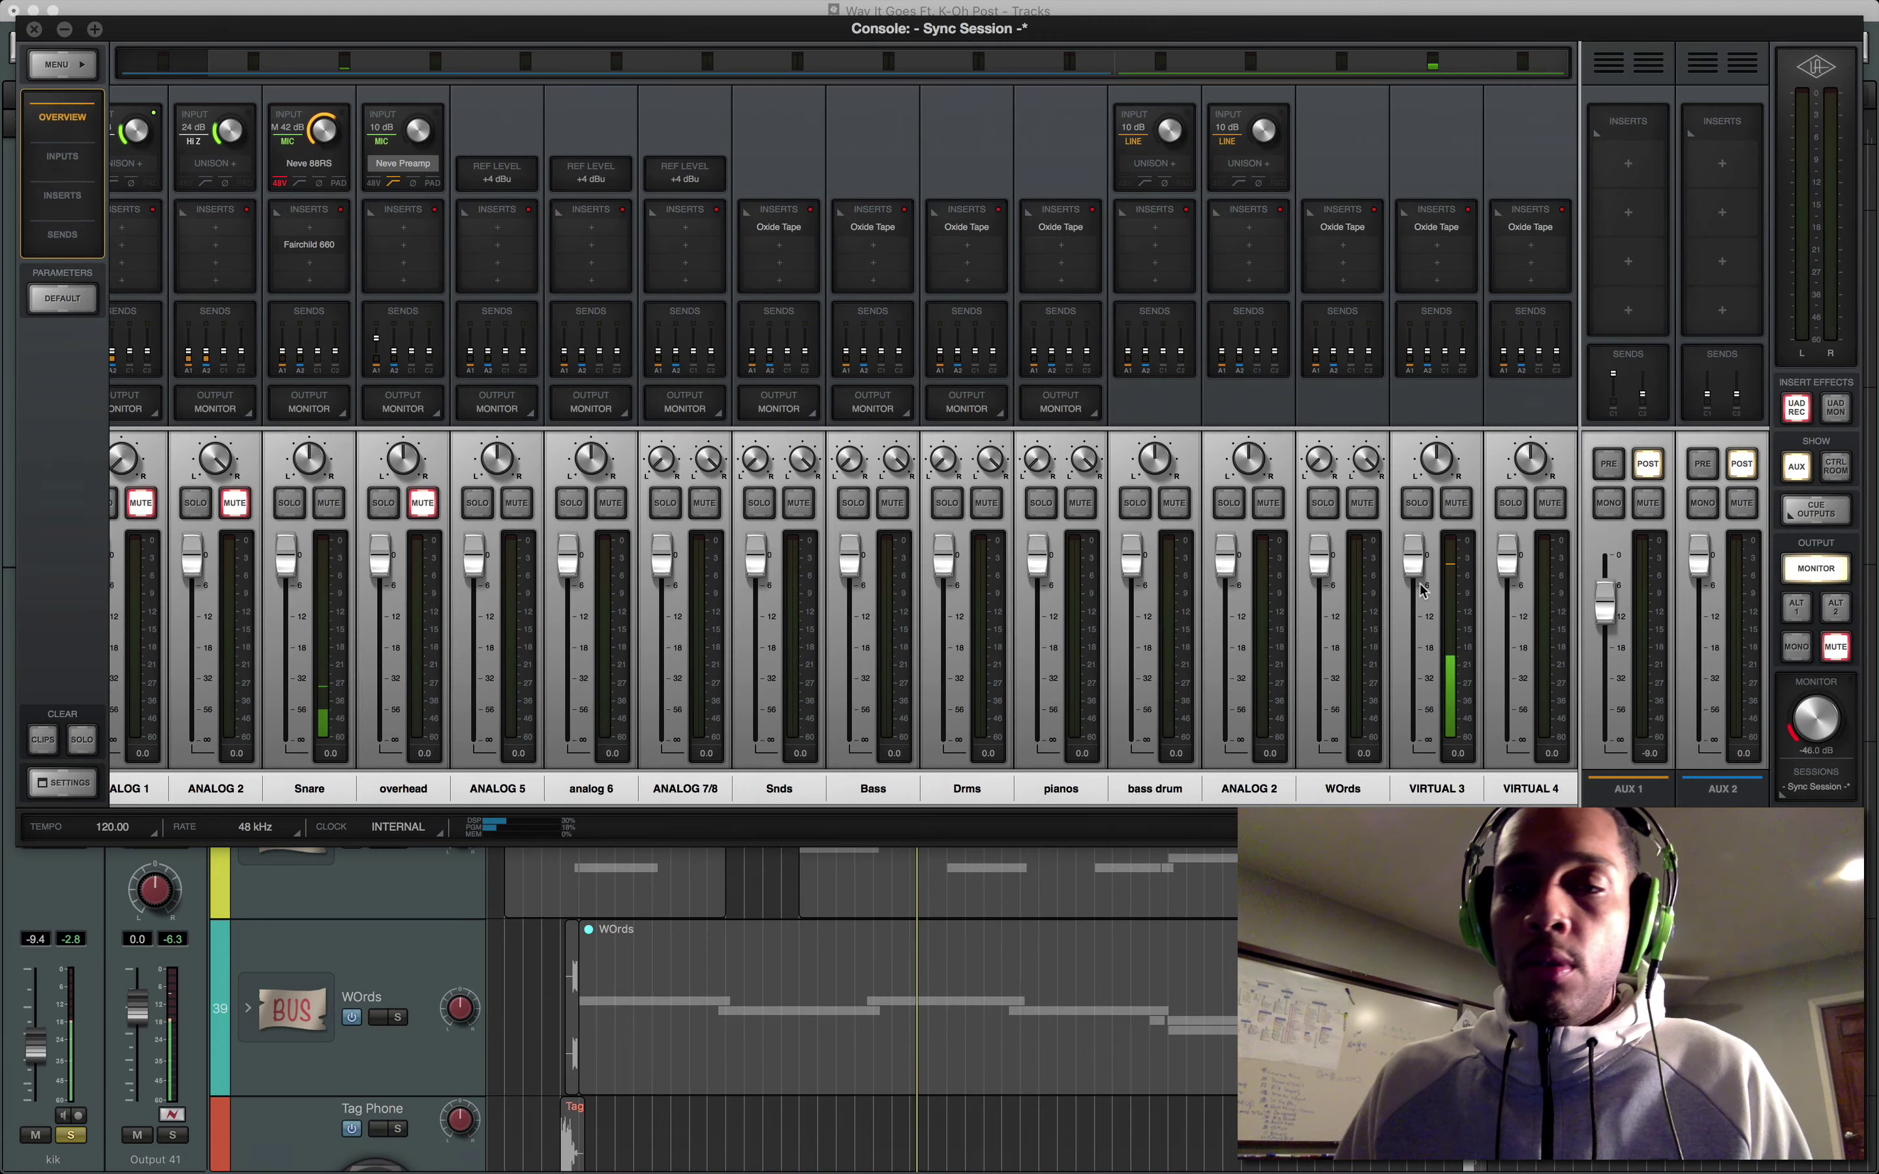
{"action": "left_click", "coordinate": [1446, 790]}
{"action": "type", "text": "kik"}
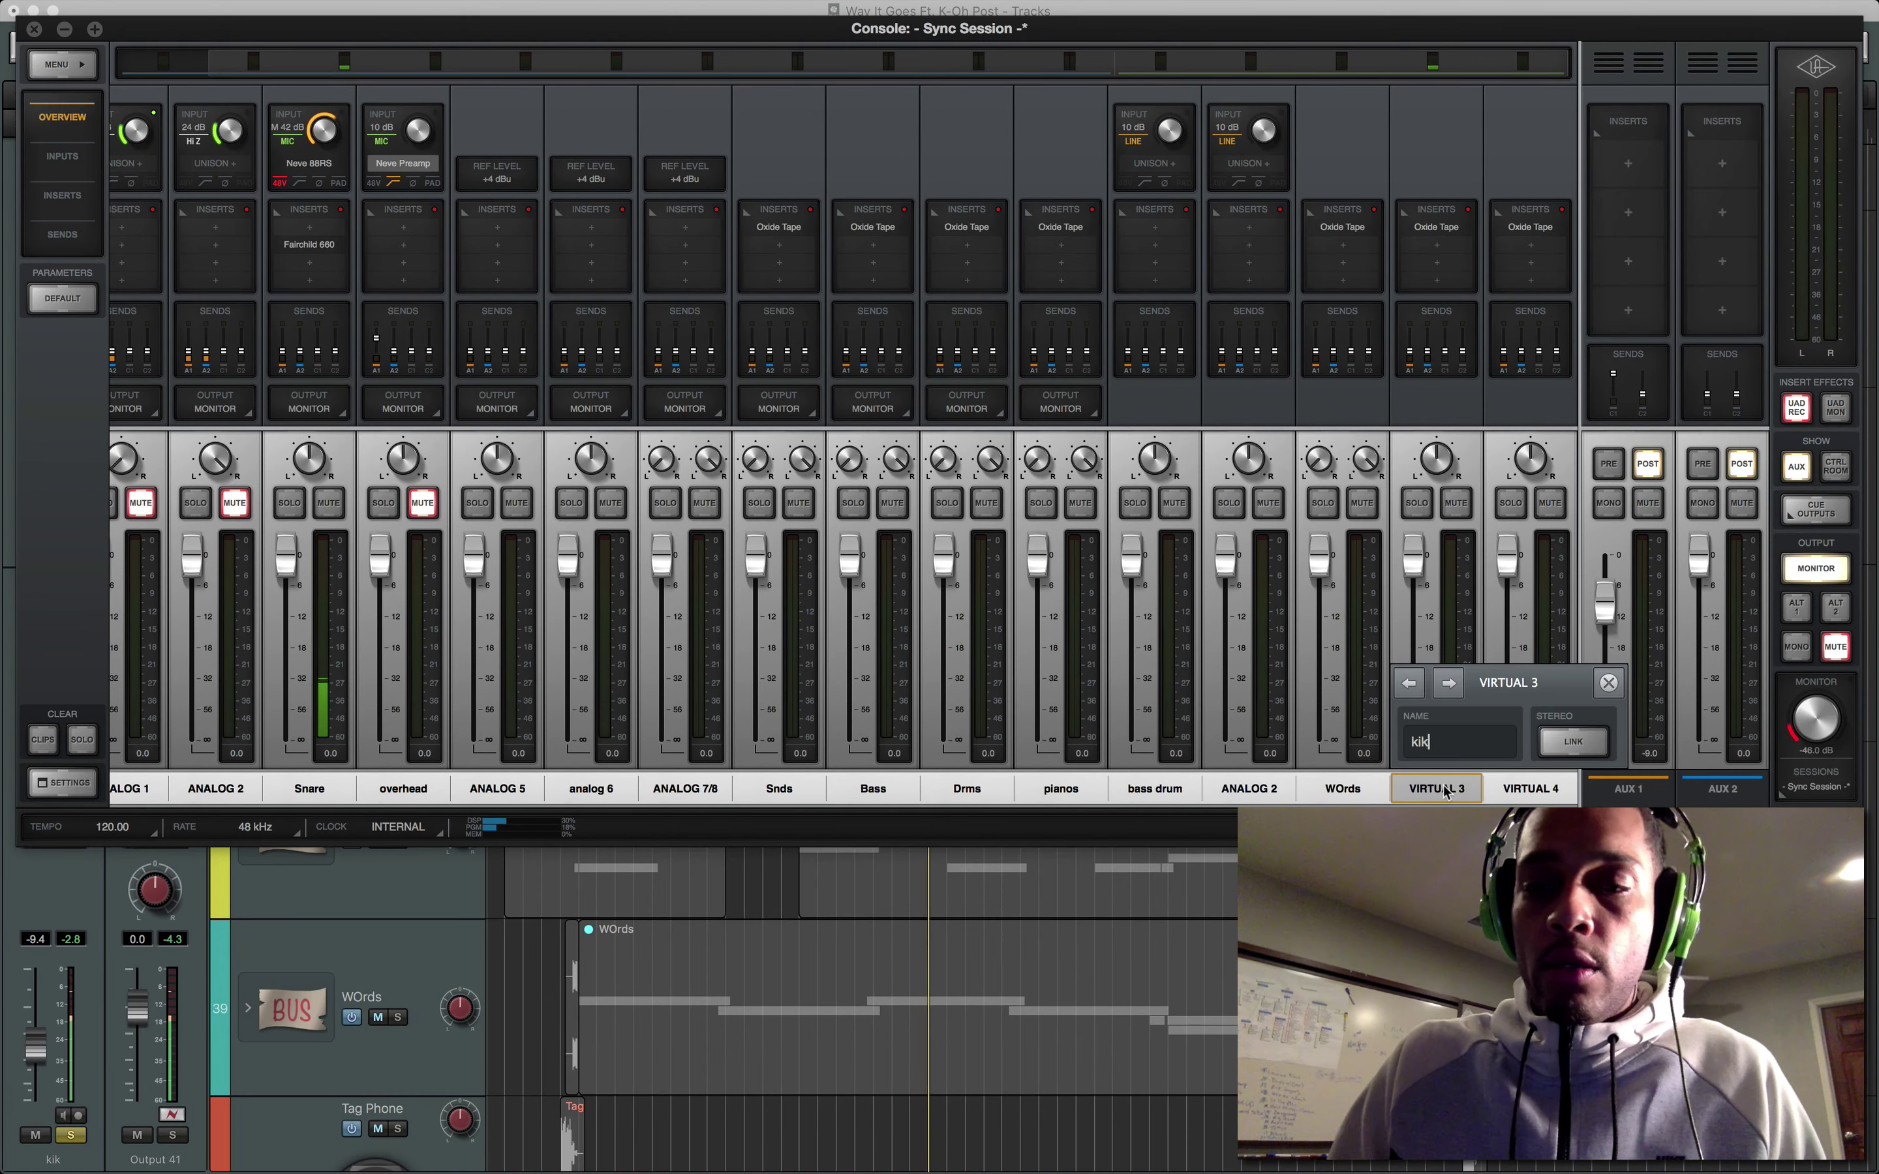
{"action": "key", "text": "Return"}
Rename the VIRTUAL 4 channel as 808.
{"action": "left_click", "coordinate": [1563, 790]}
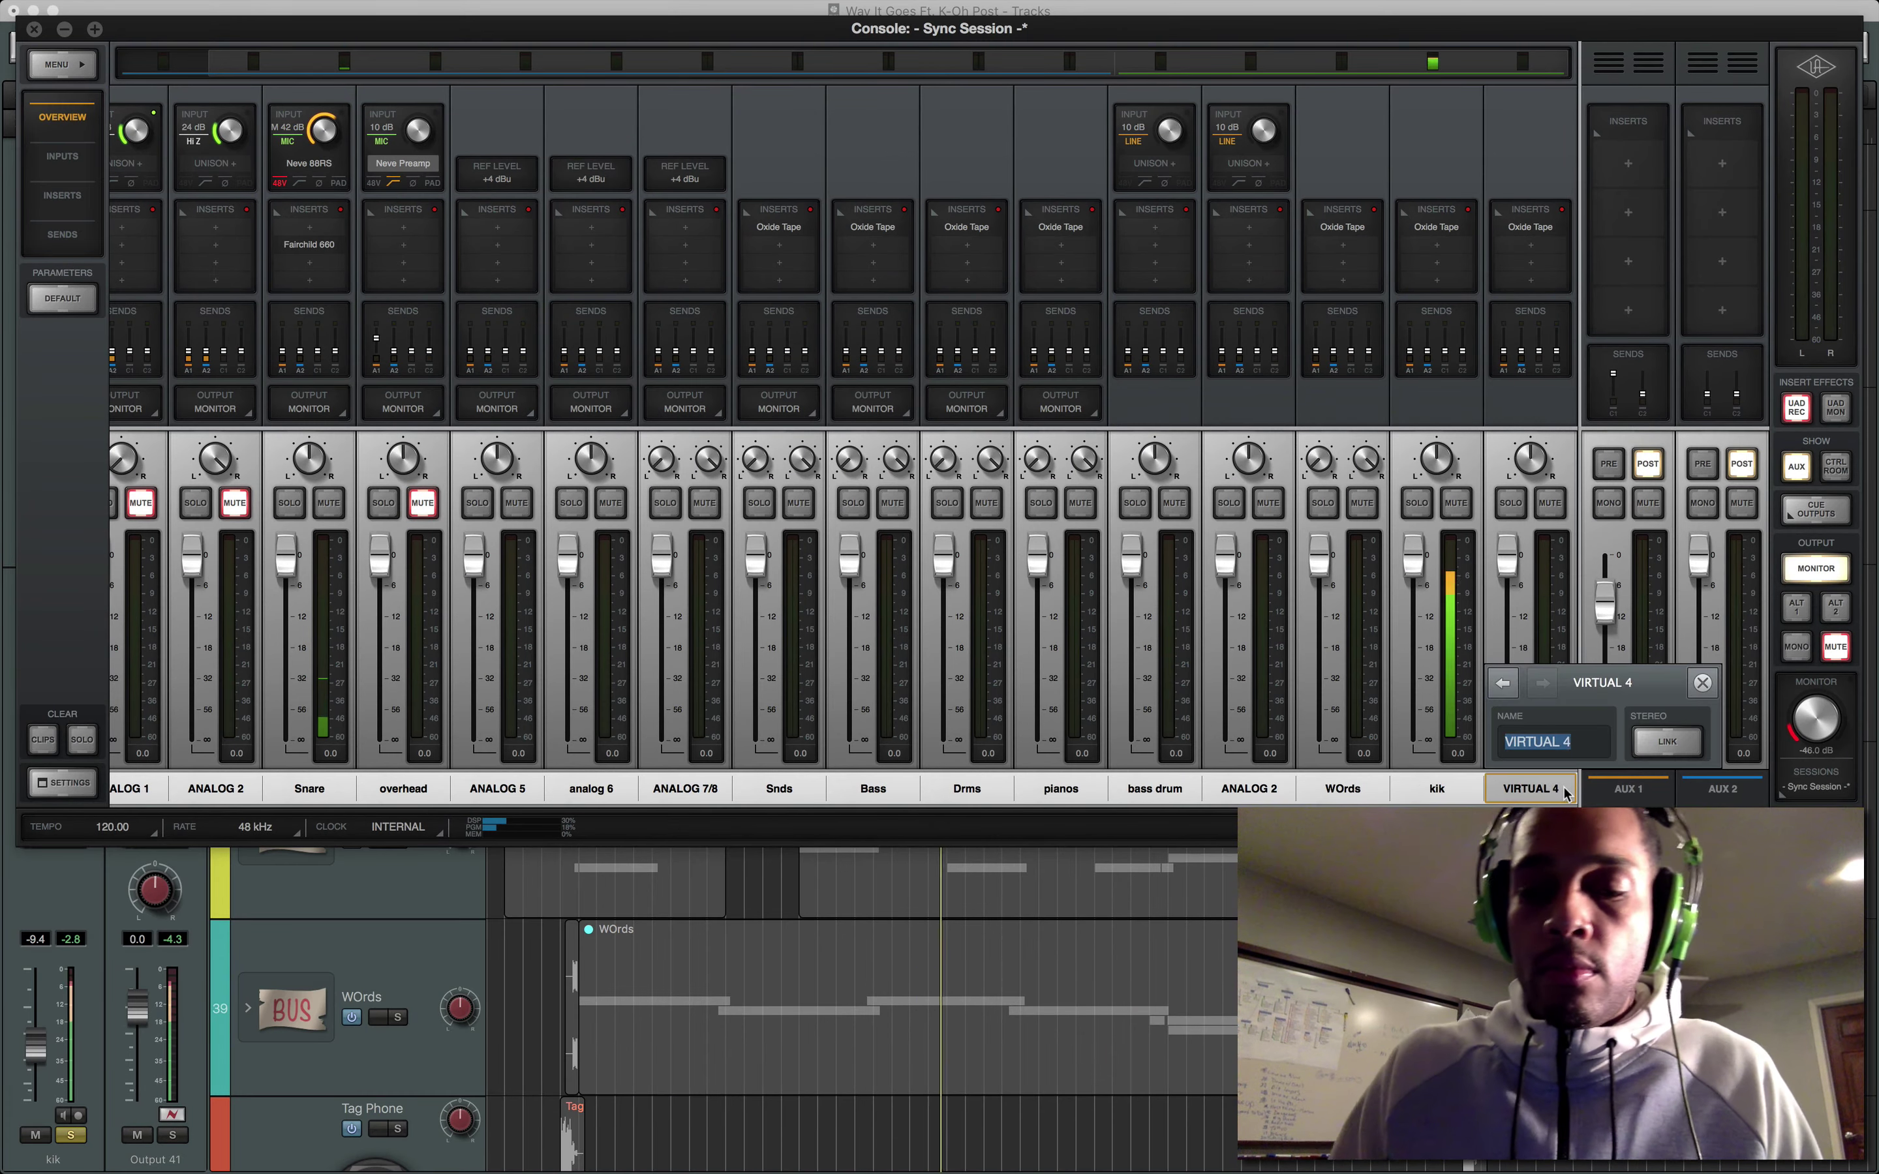
{"action": "type", "text": "808"}
{"action": "key", "text": "Return"}
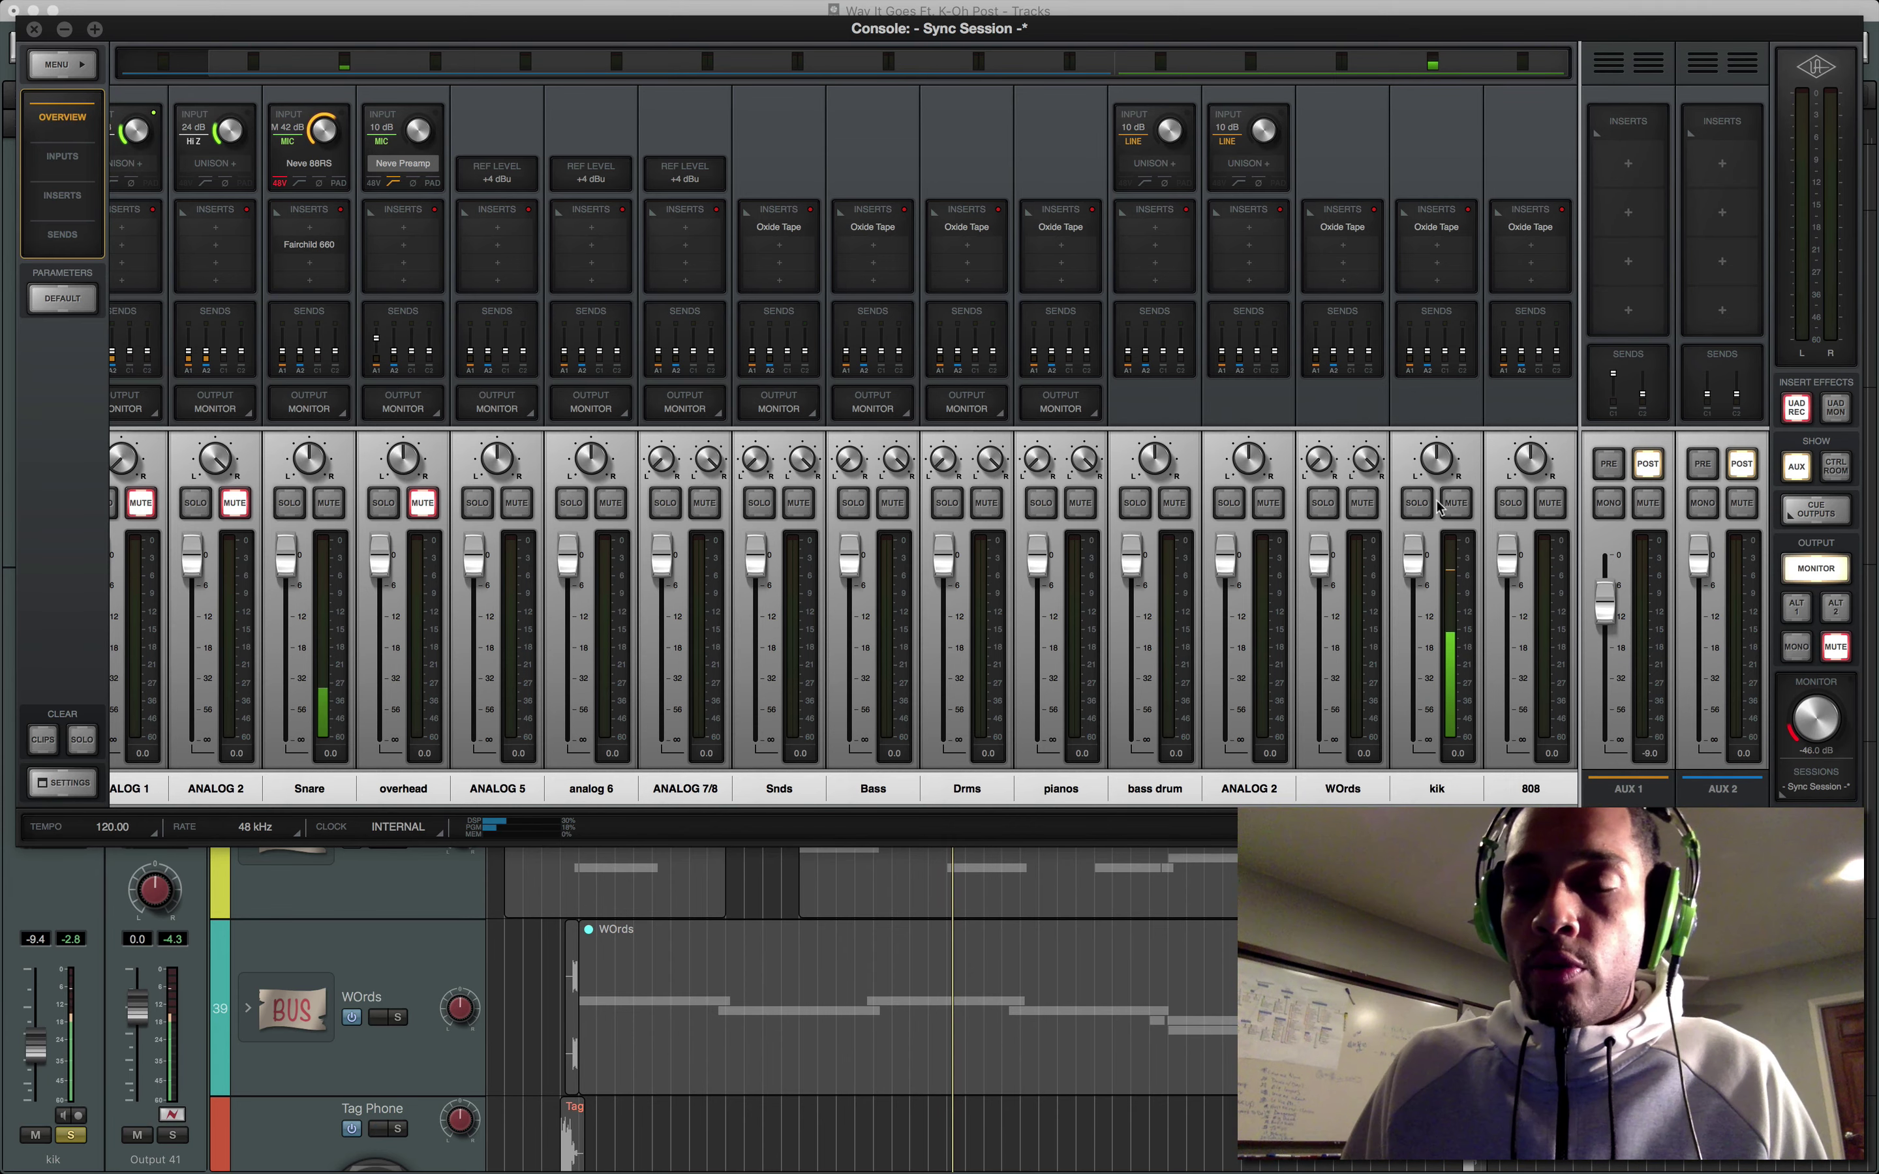
Return to Logic Pro, move the playhead to about bar 40 and zoom out the arrangement.
{"action": "left_click", "coordinate": [127, 943]}
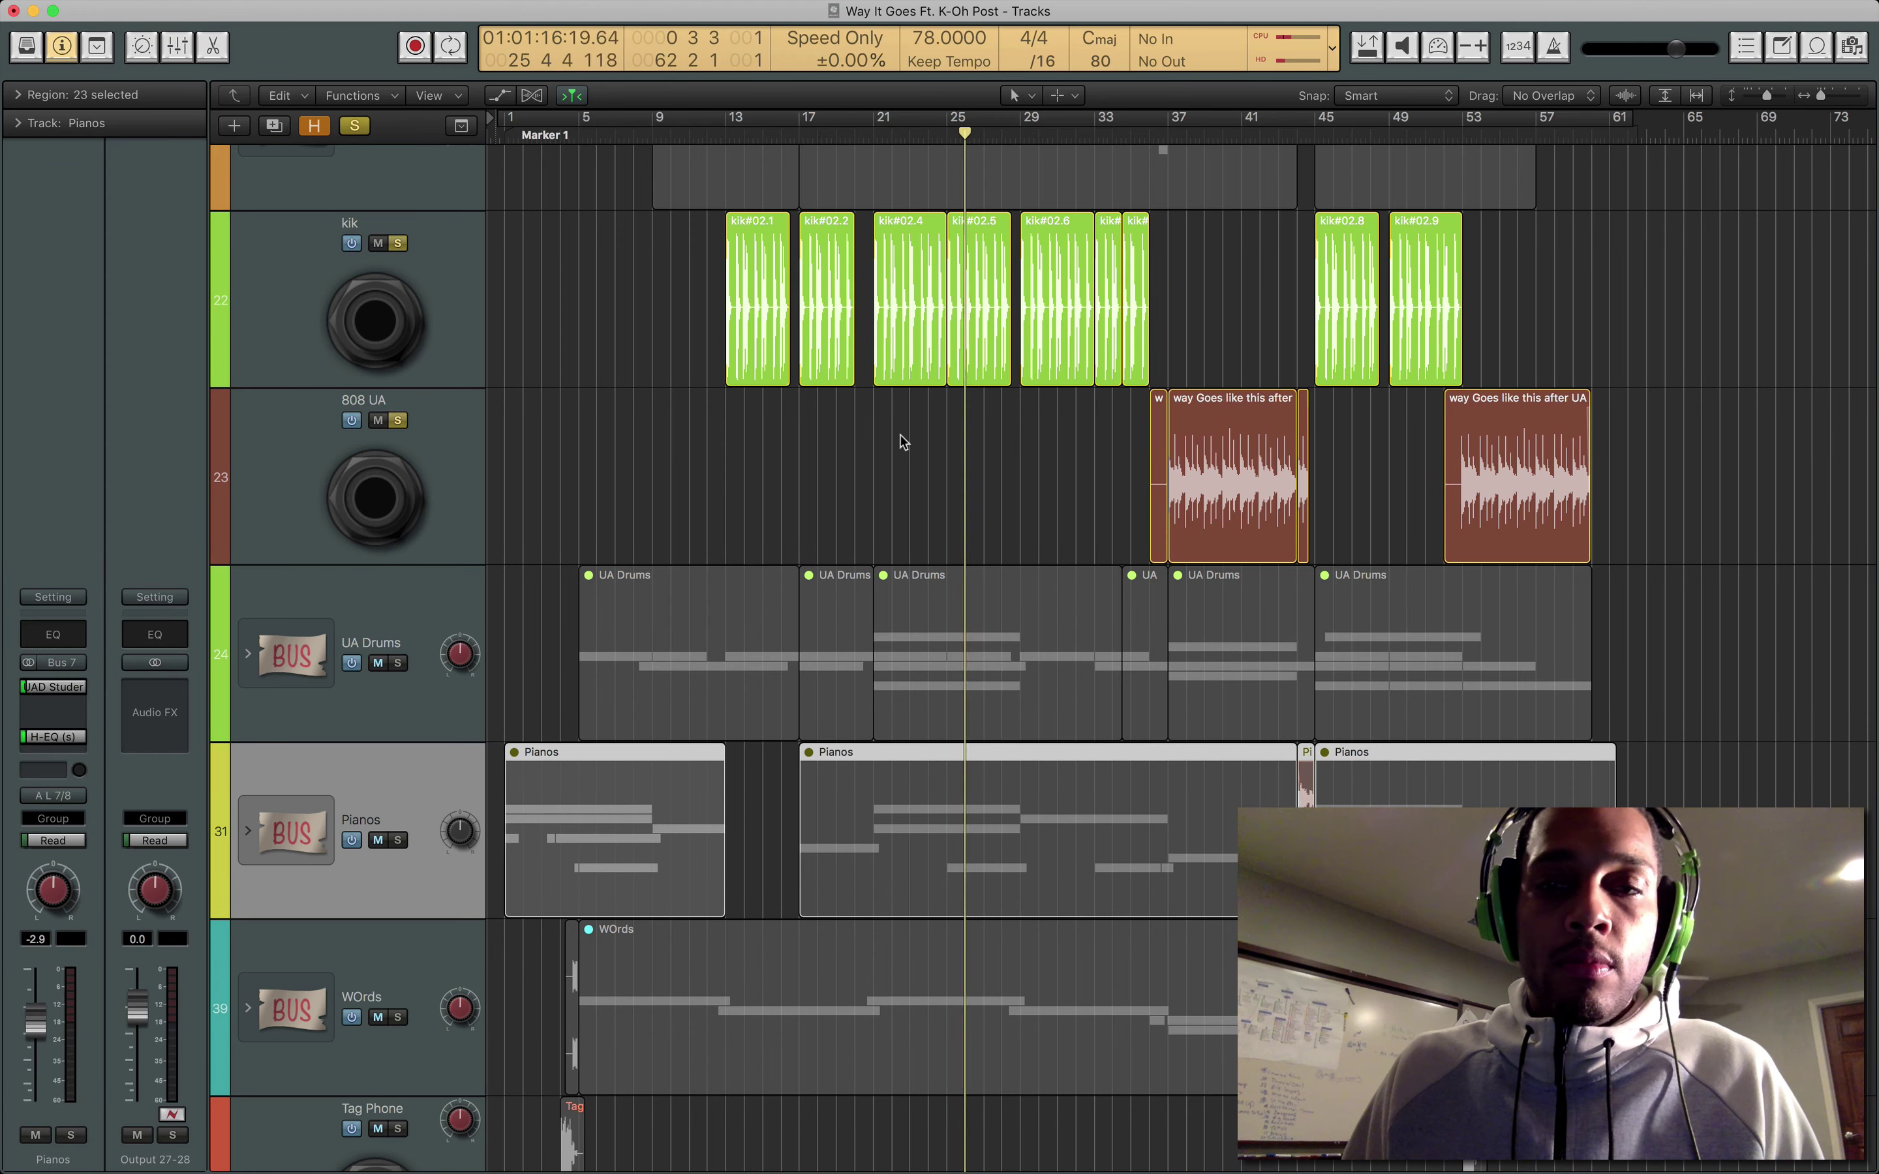
{"action": "left_click", "coordinate": [1207, 129]}
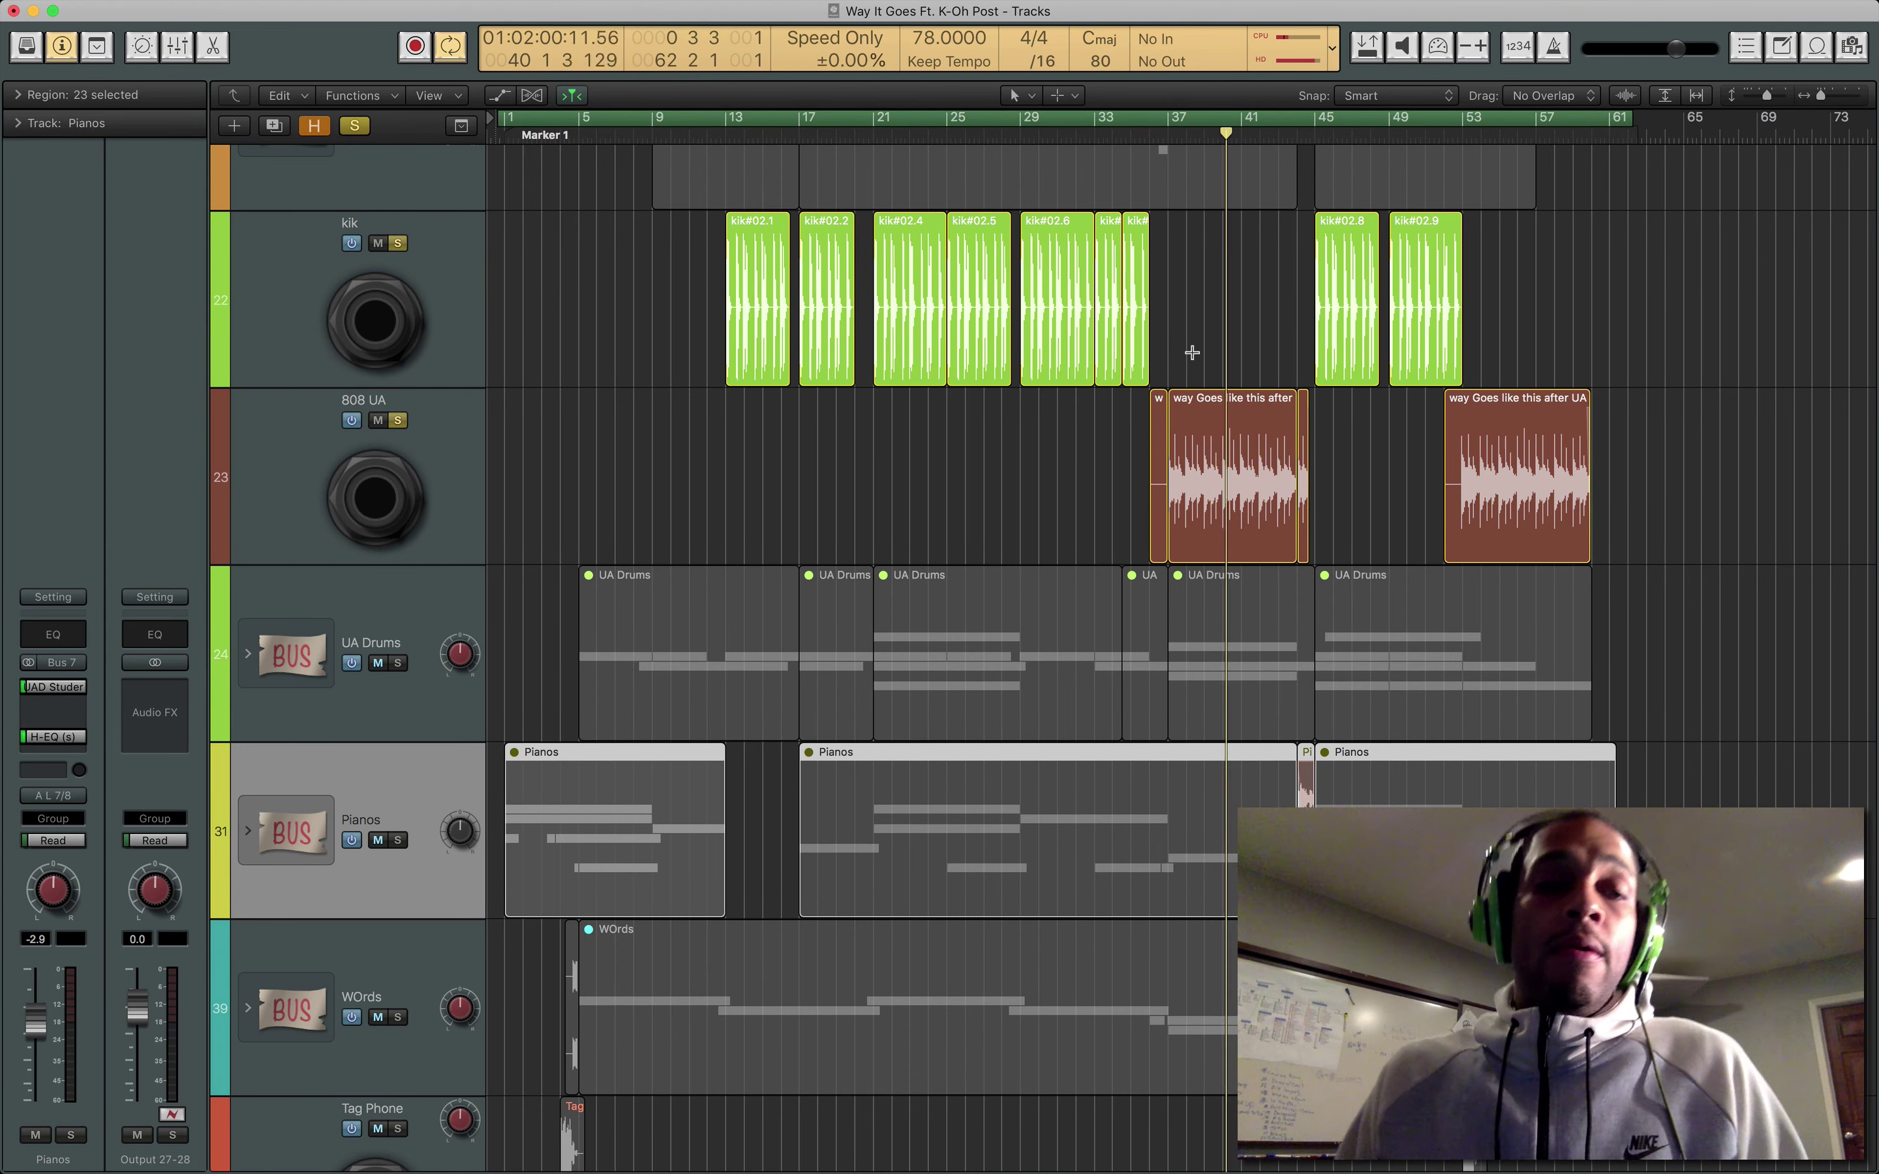
{"action": "key", "text": "super+Up"}
{"action": "key", "text": "super+Left"}
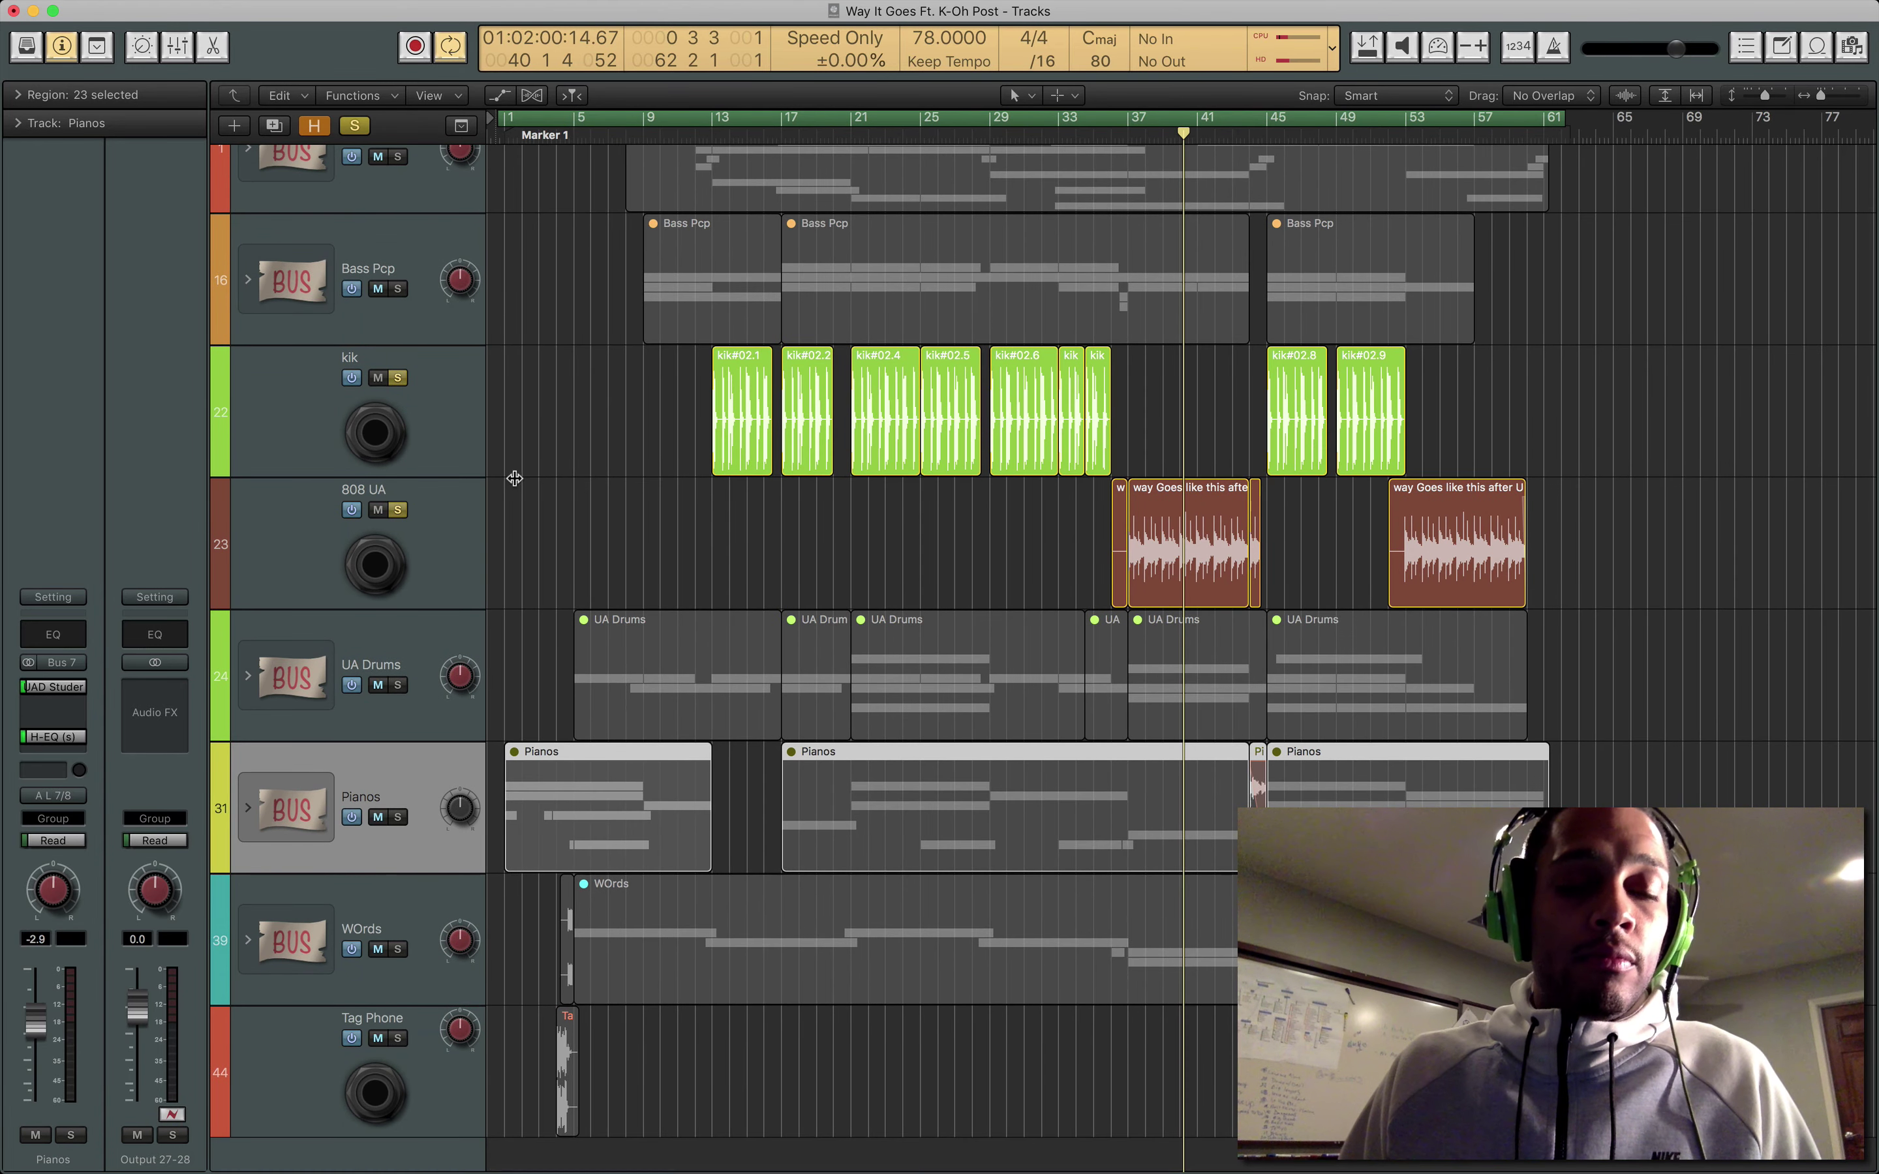
Show the mixer and open the WOrds bus's Neve 1073, Fairchild 670, Vocal Rider and C6 plug-ins, moving the Fairchild aside.
{"action": "key", "text": "x"}
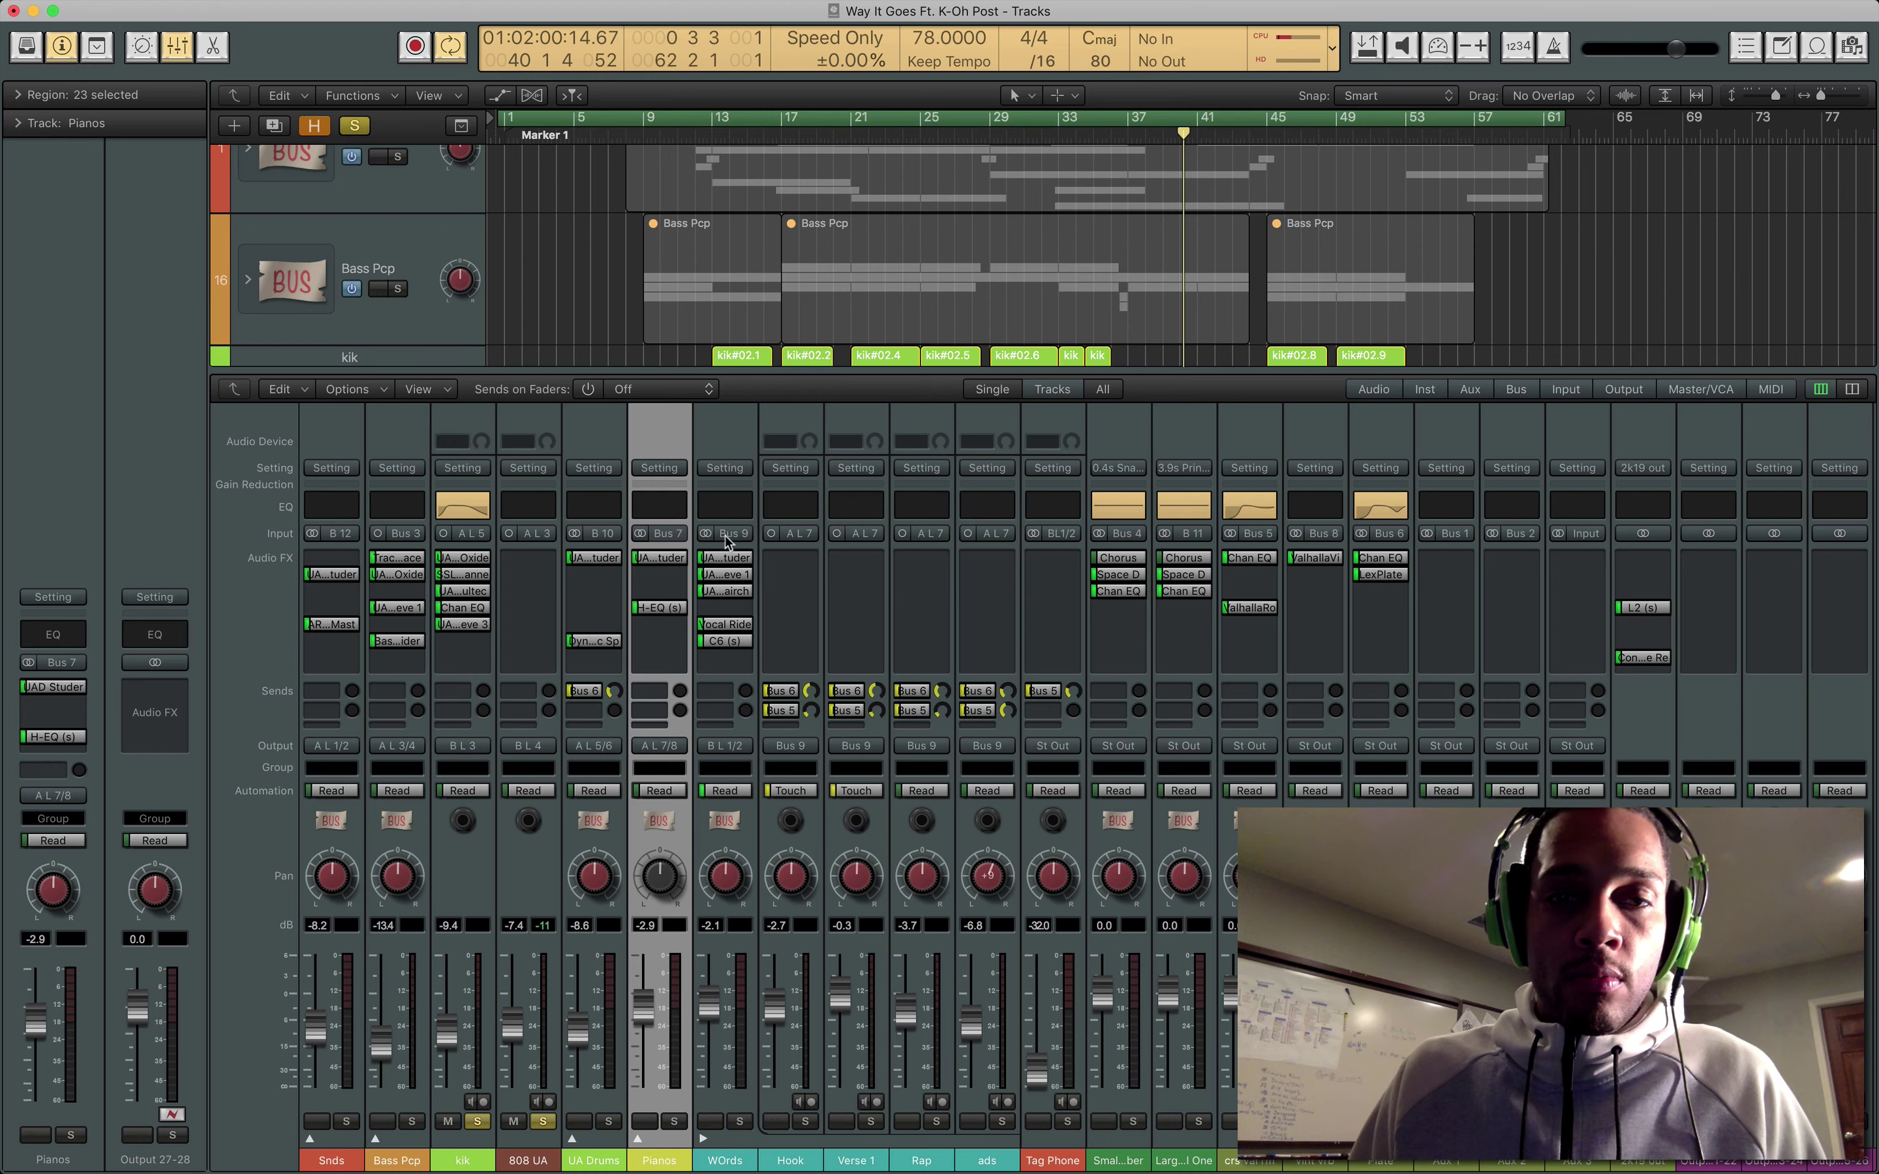
{"action": "left_click", "coordinate": [724, 575]}
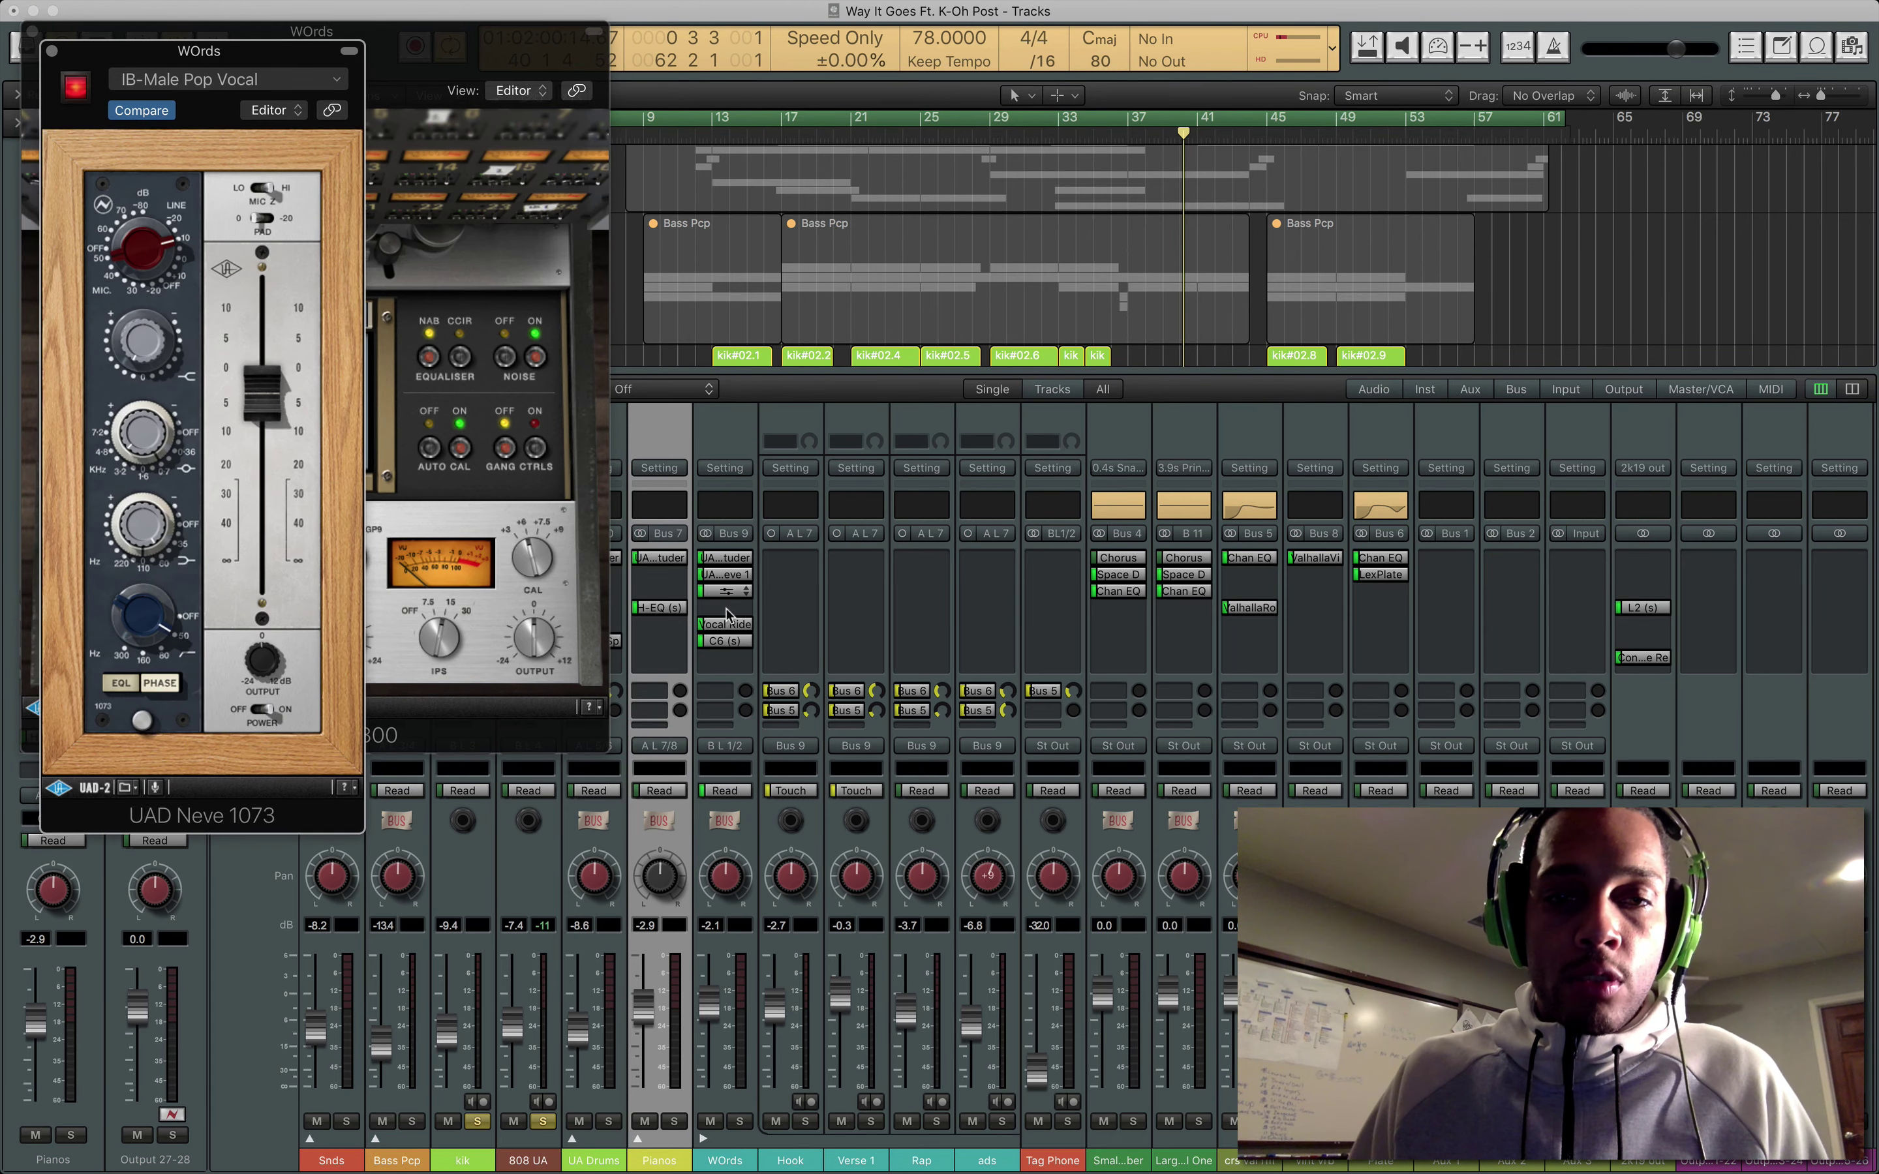
{"action": "left_click", "coordinate": [726, 610]}
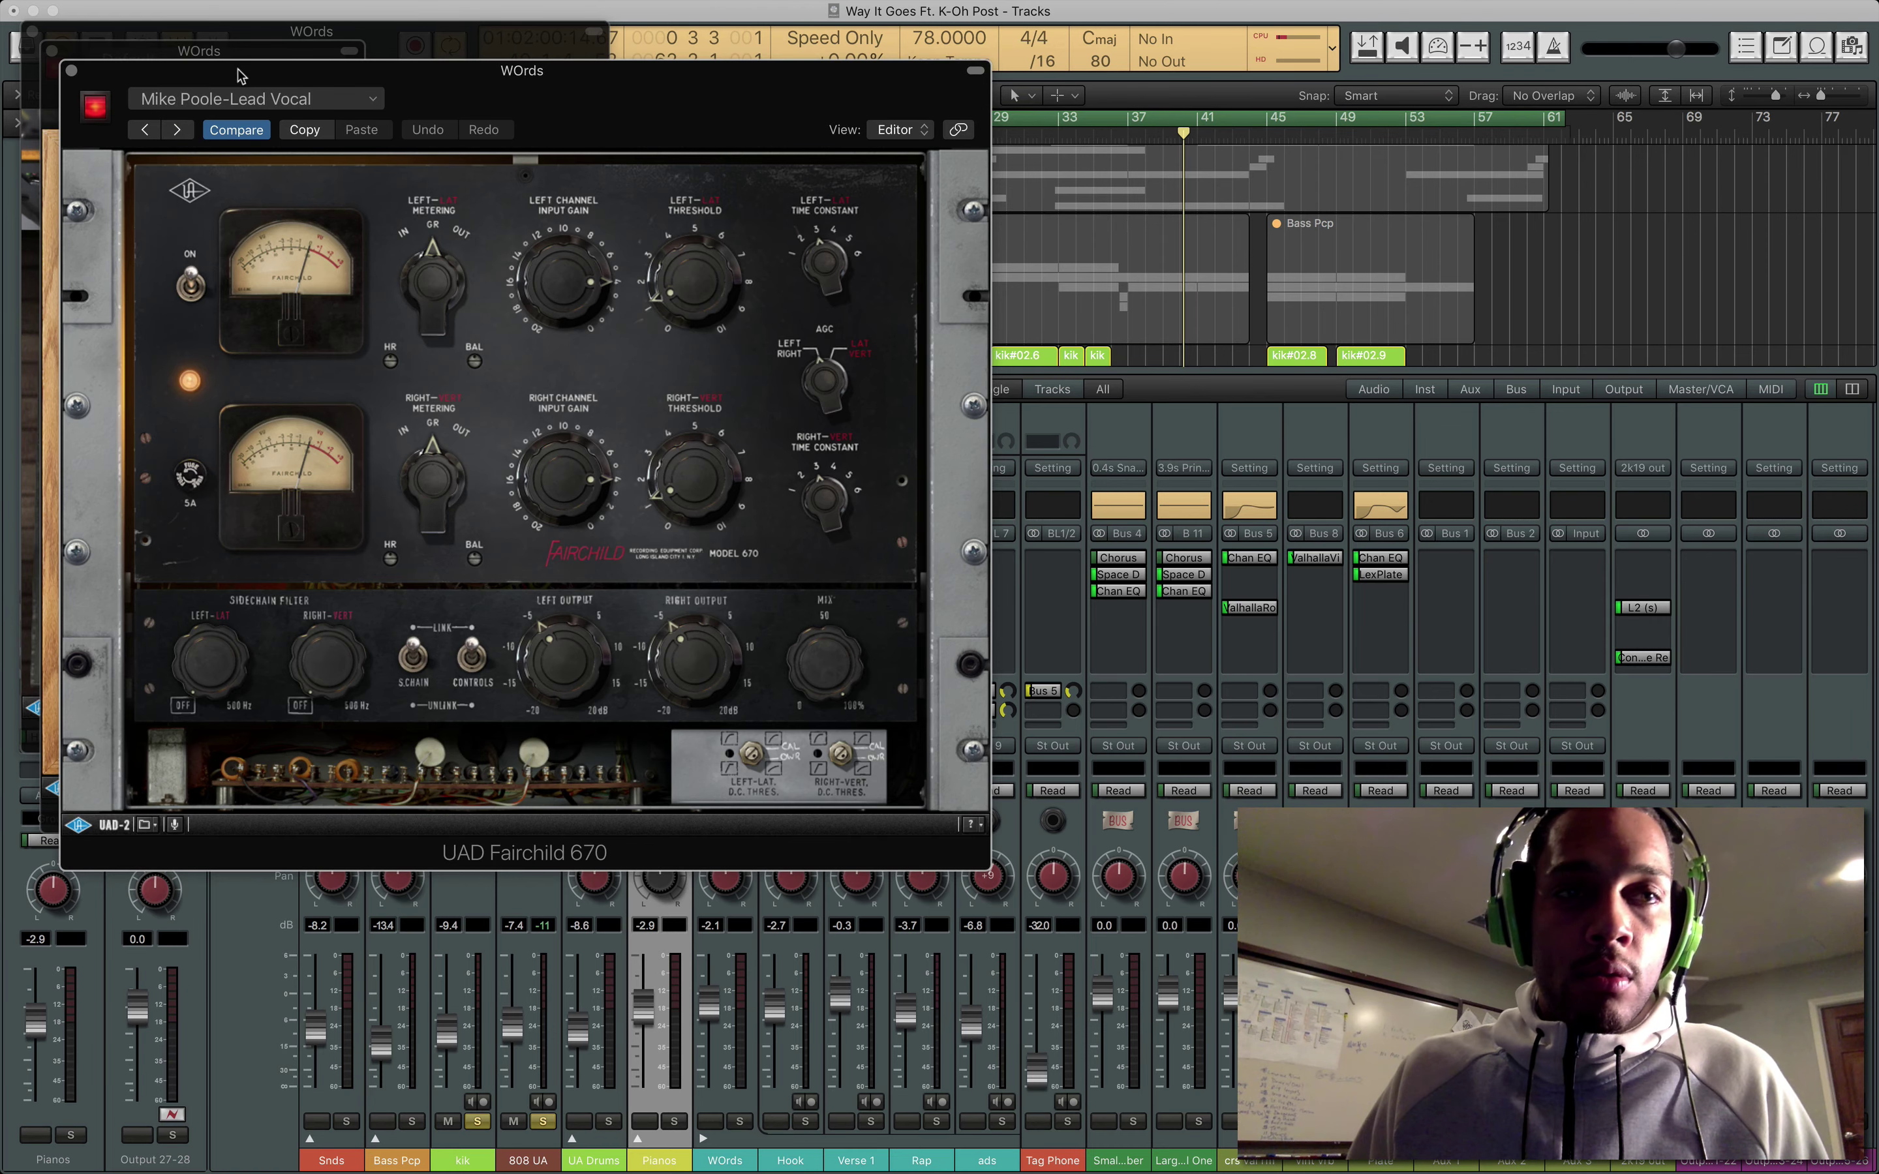
{"action": "left_click_drag", "start_coordinate": [240, 75], "coordinate": [1325, 417]}
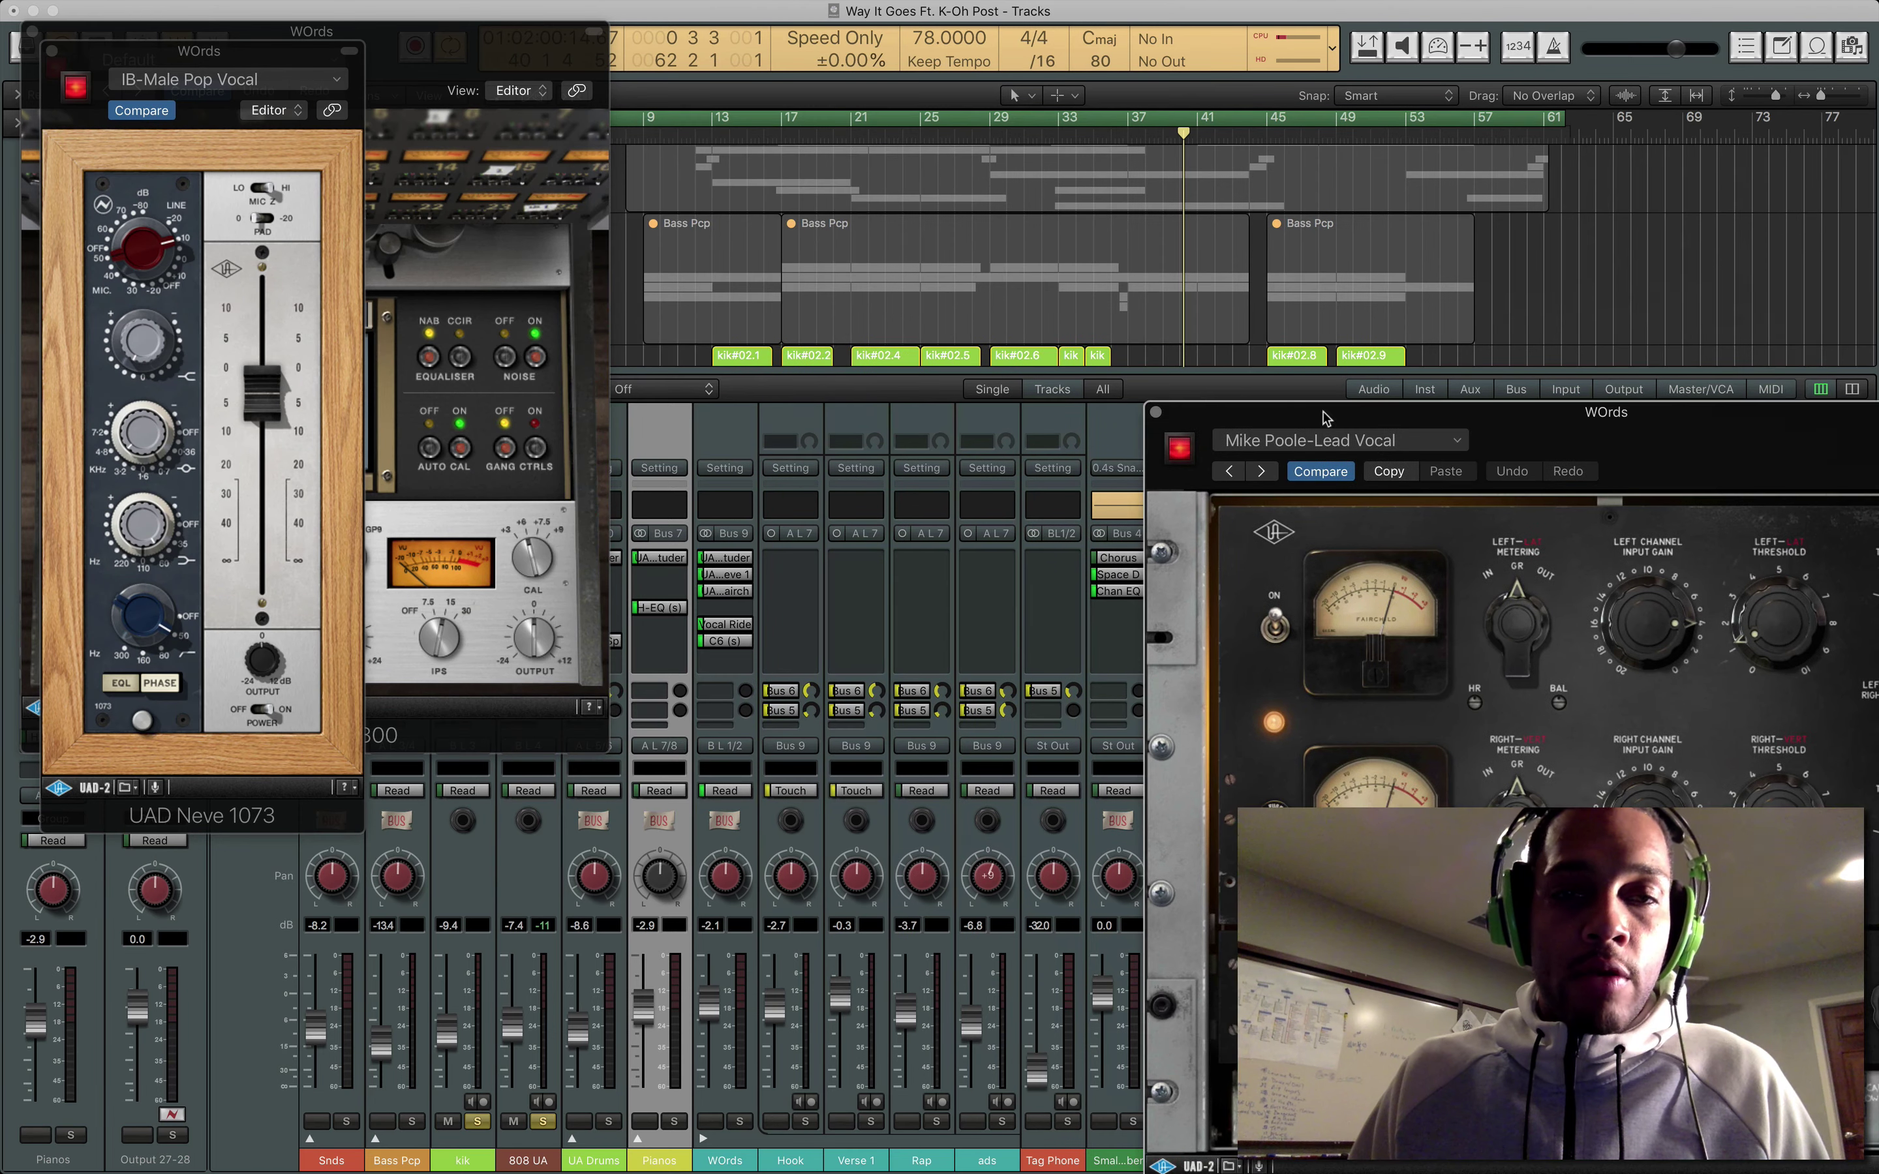
{"action": "left_click", "coordinate": [727, 626]}
{"action": "left_click", "coordinate": [727, 641]}
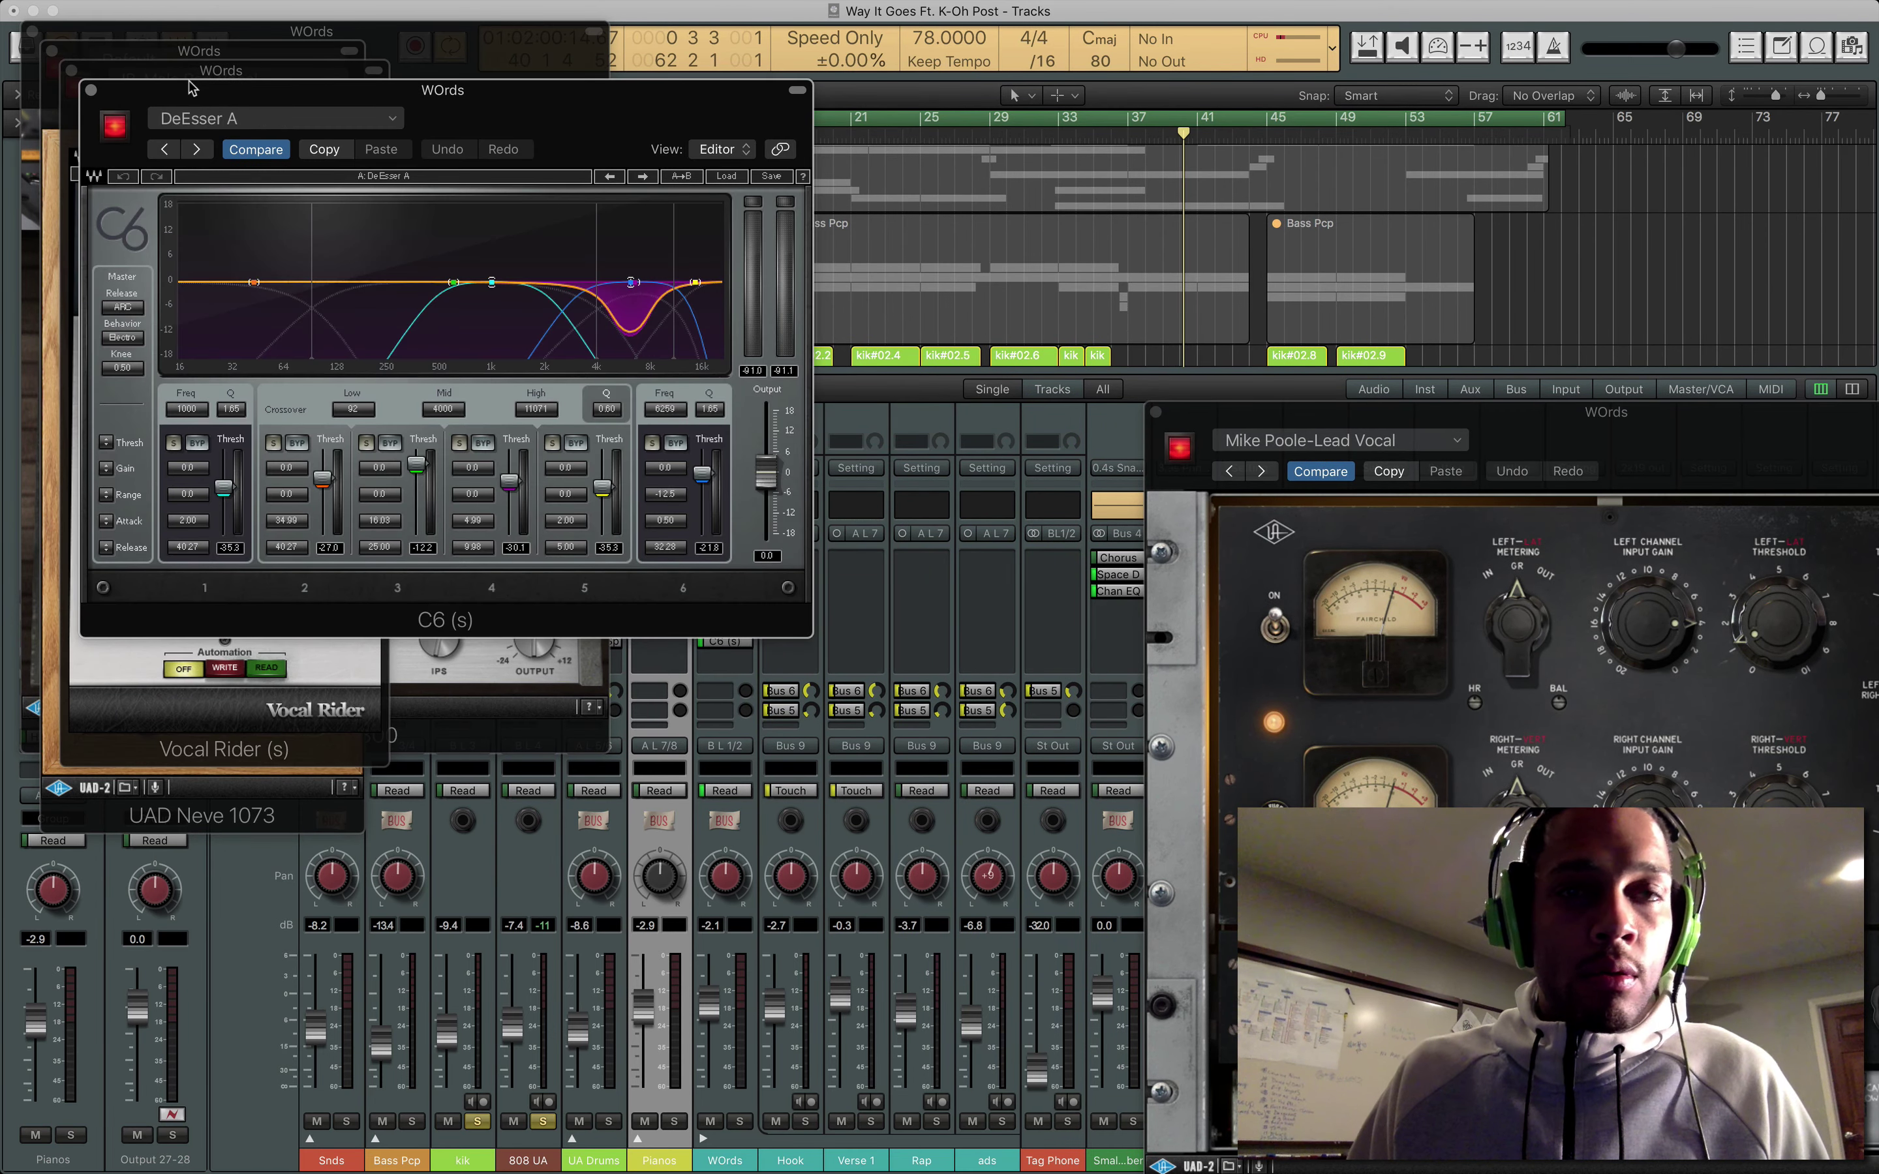
Spread out the C6, Vocal Rider and Neve 1073 windows to view the whole vocal chain, and hide all plug-in windows.
{"action": "left_click_drag", "start_coordinate": [86, 87], "coordinate": [774, 99]}
{"action": "left_click_drag", "start_coordinate": [172, 75], "coordinate": [840, 580]}
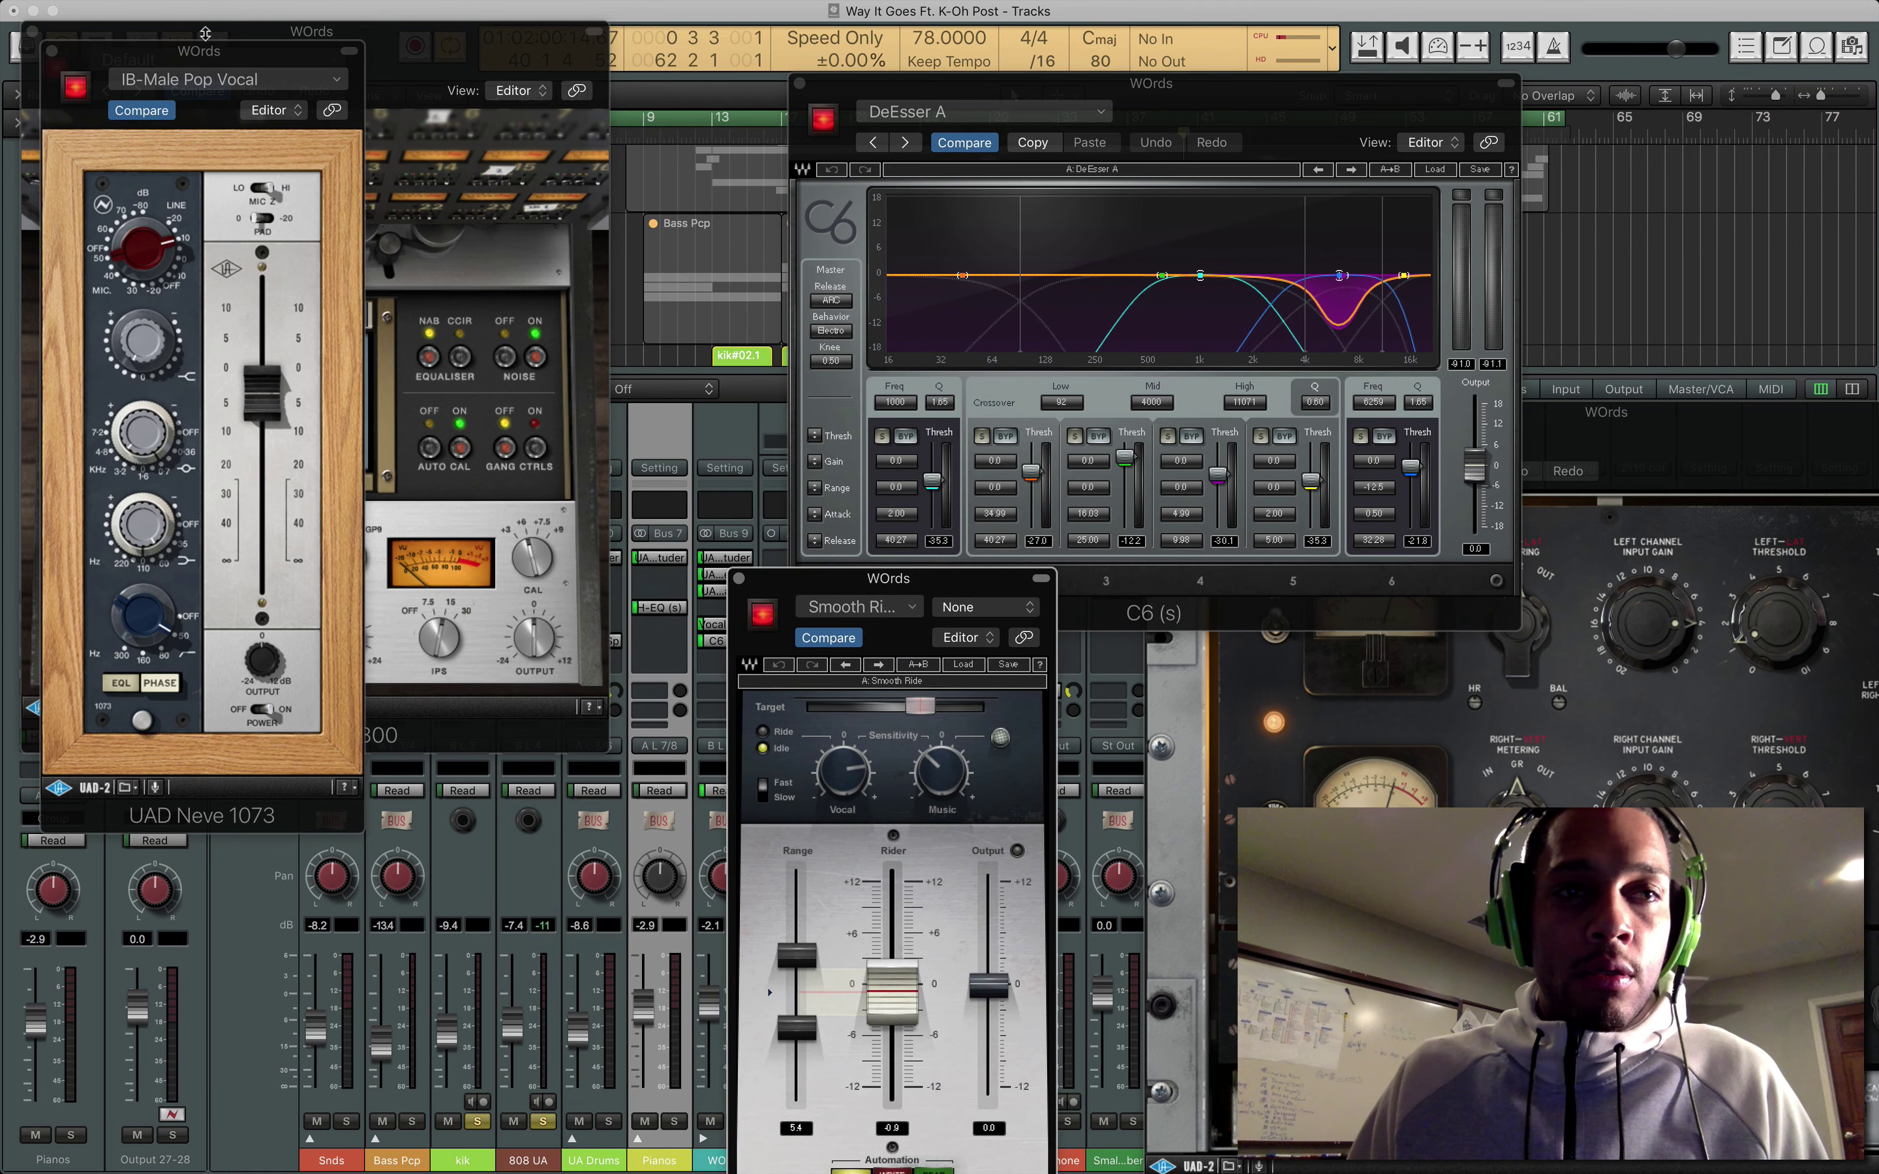
{"action": "left_click_drag", "start_coordinate": [205, 32], "coordinate": [413, 480]}
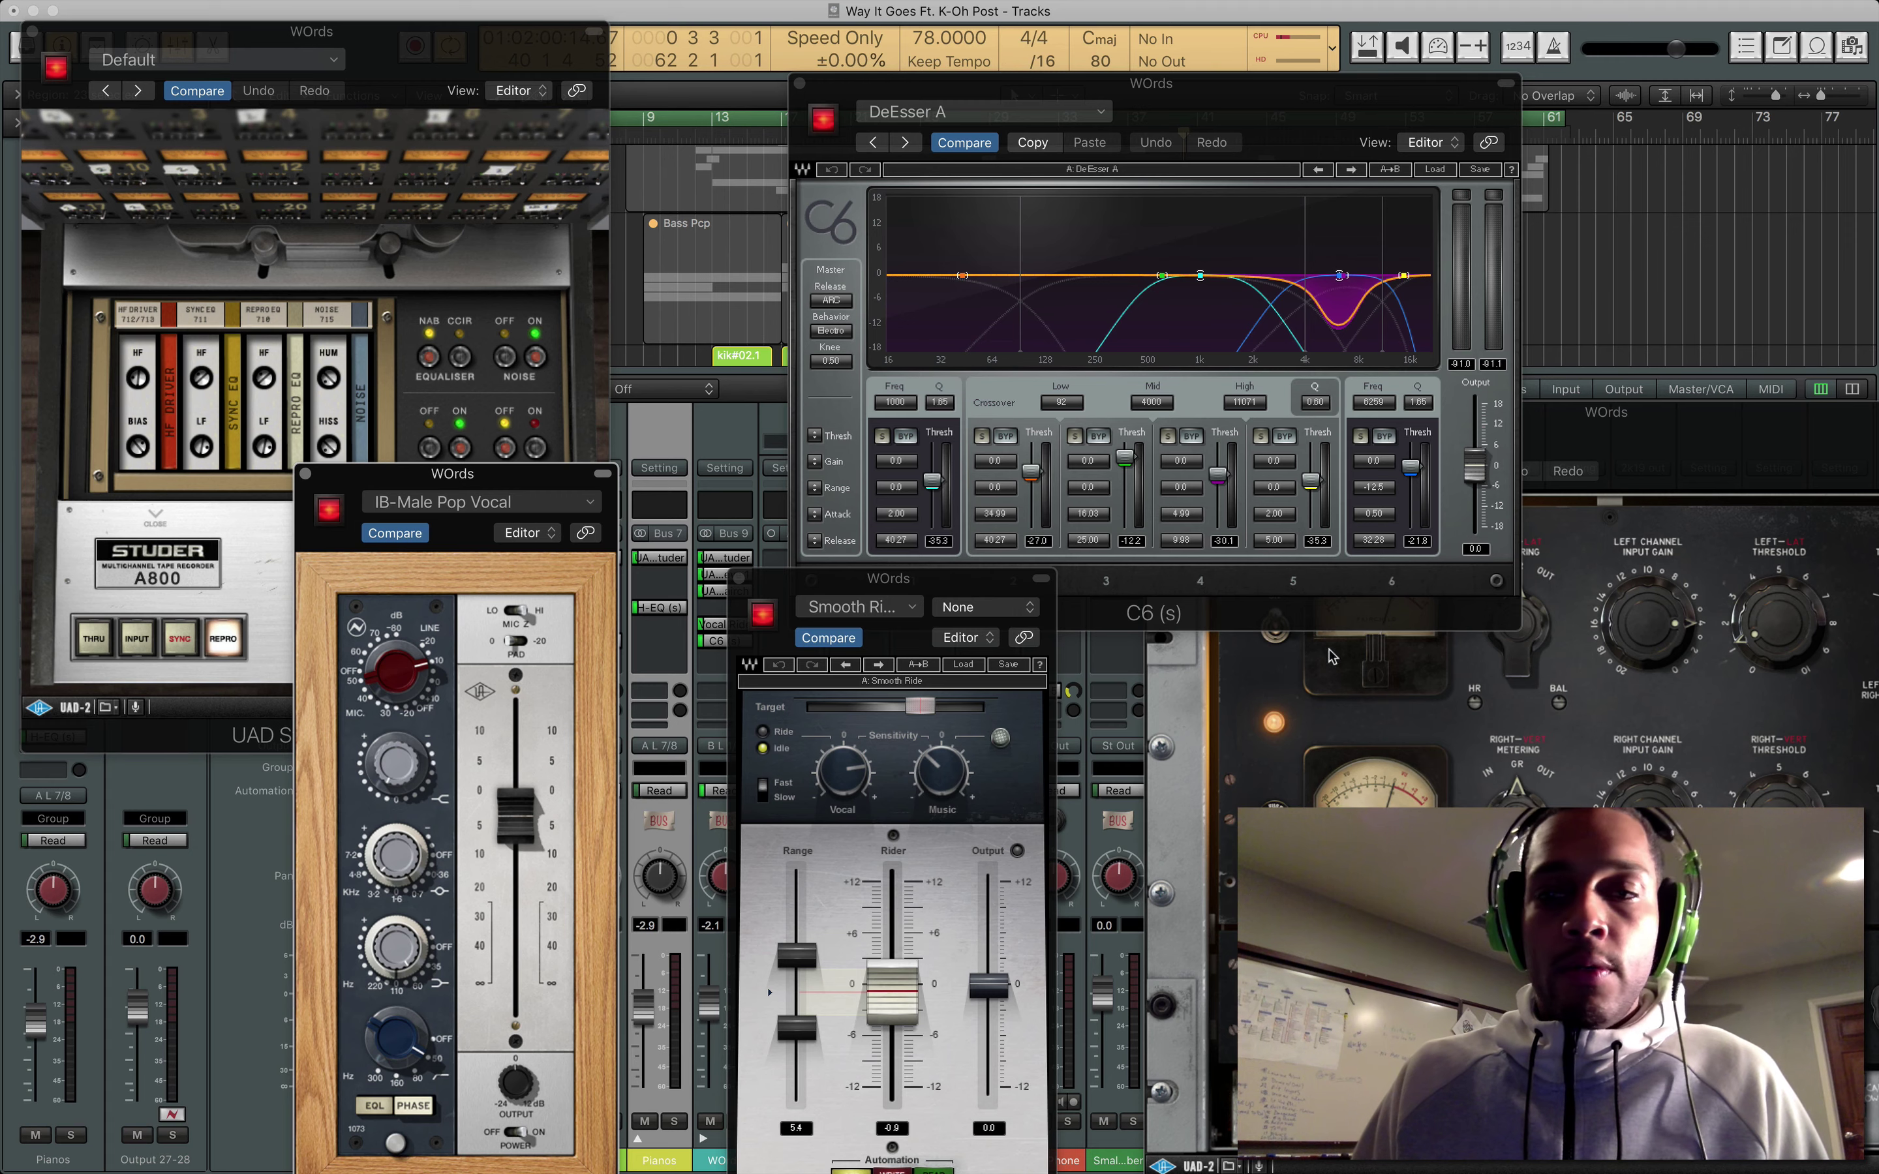
{"action": "left_click", "coordinate": [1529, 531]}
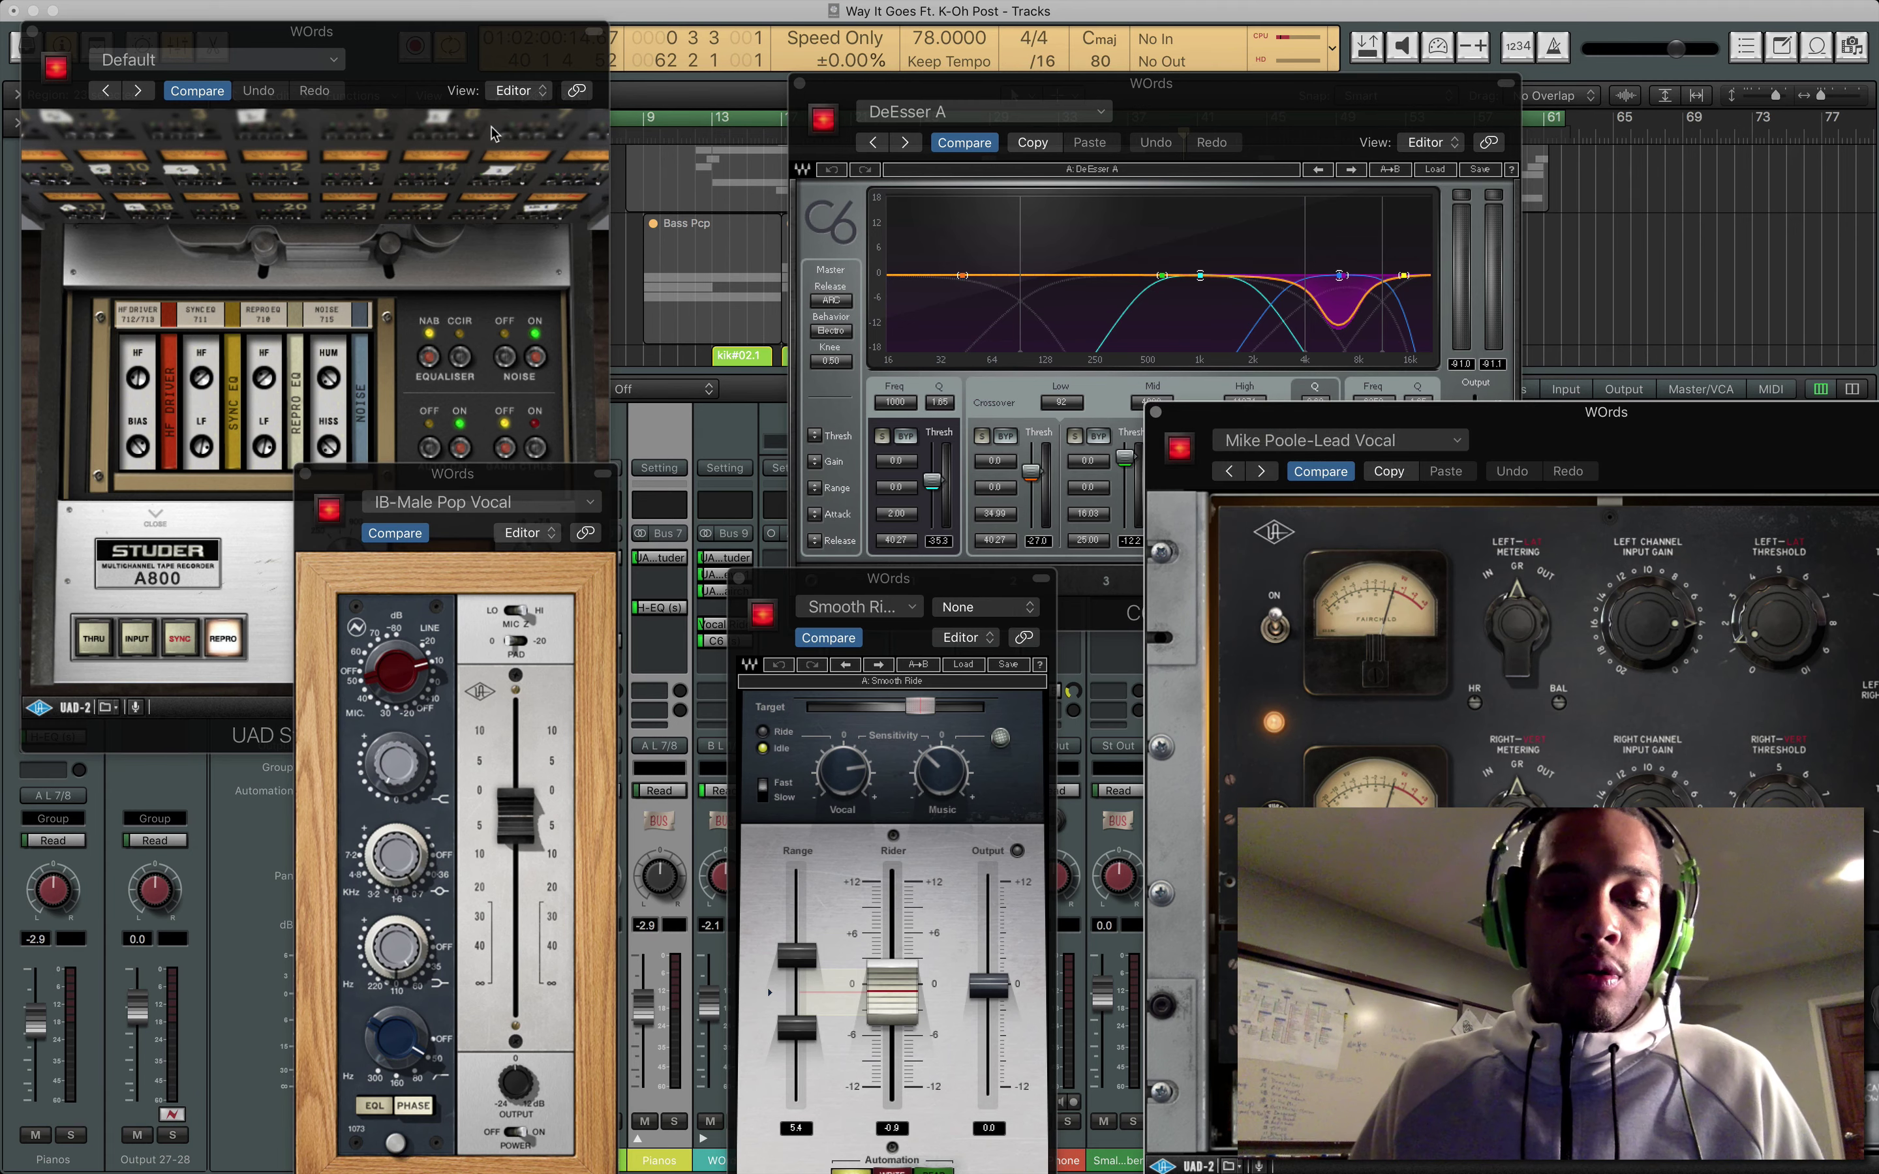
{"action": "key", "text": "v"}
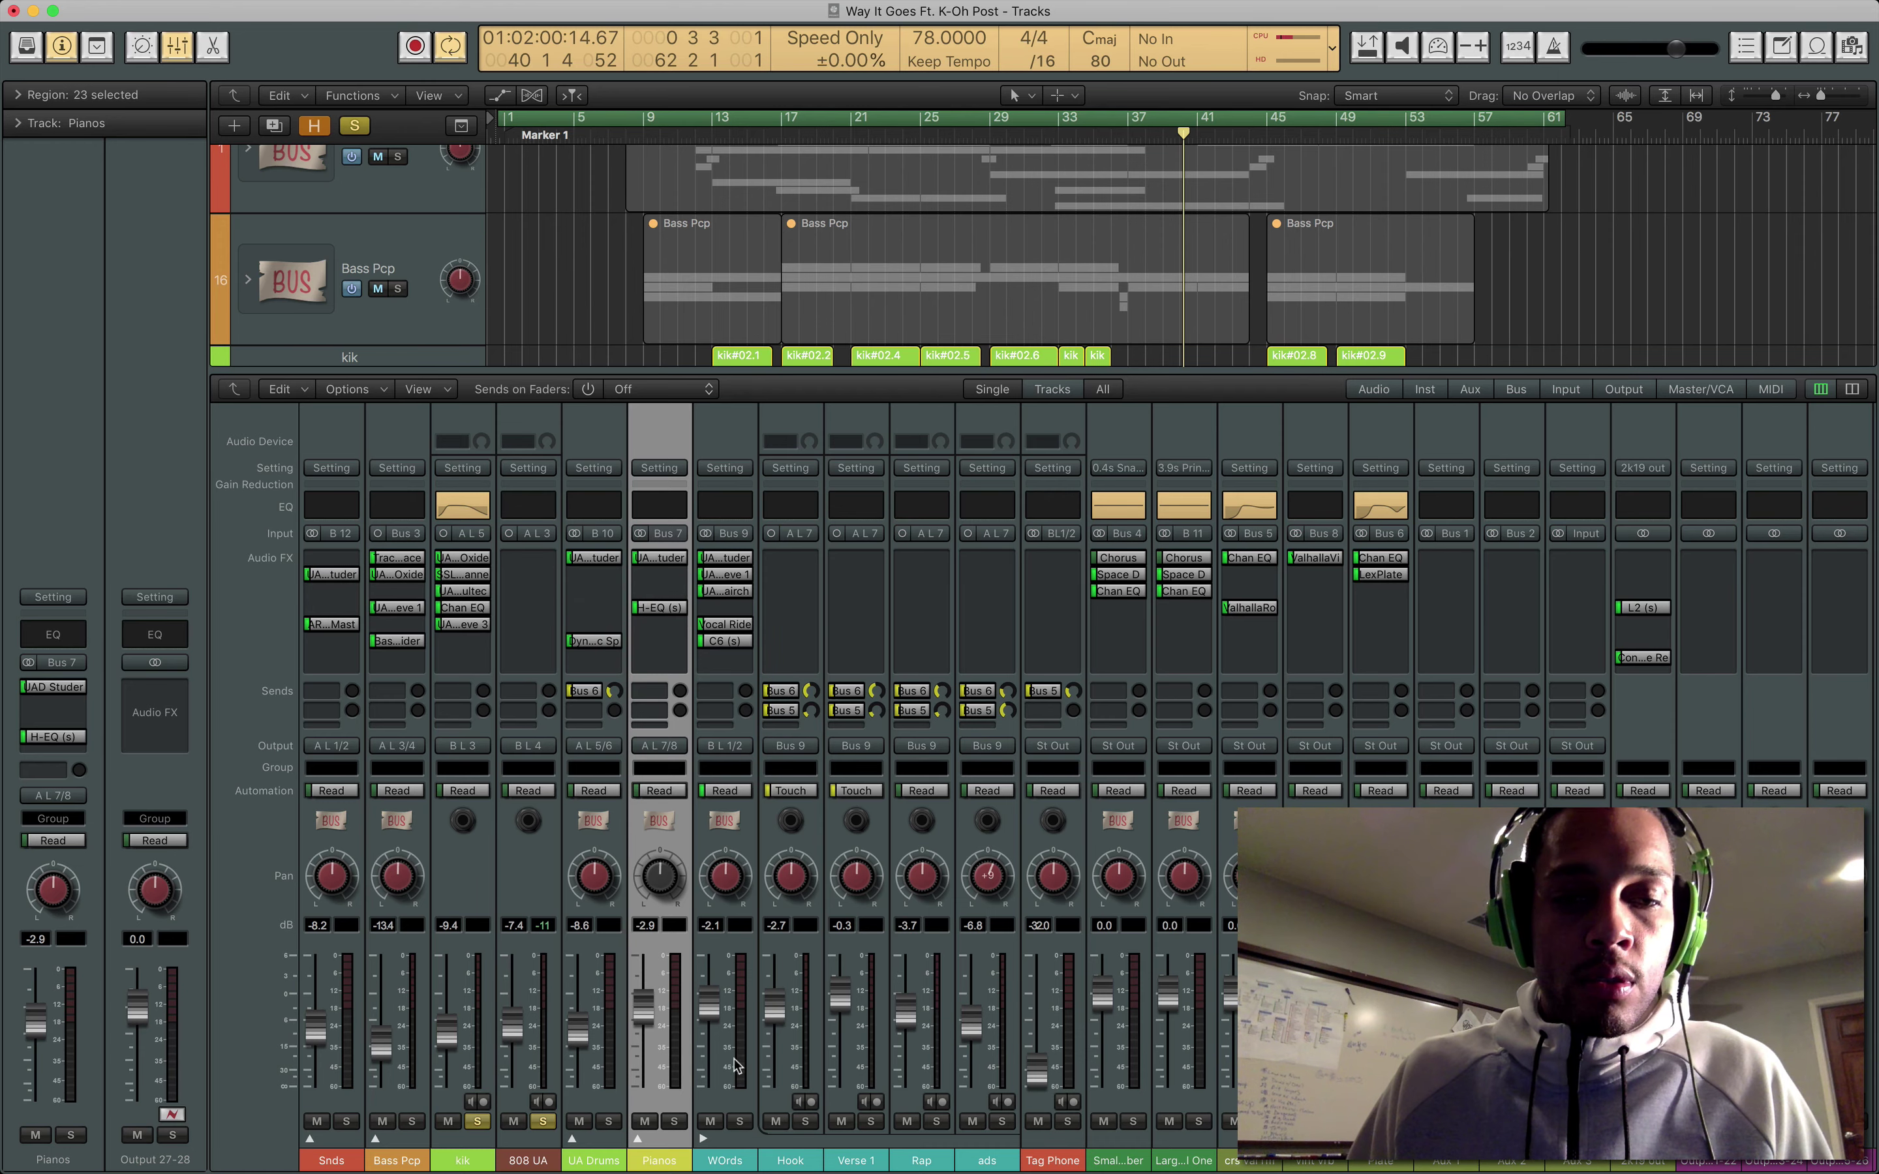
Close the mixer, expand the WOrds stack and shrink the track heights until every track fits.
{"action": "key", "text": "space"}
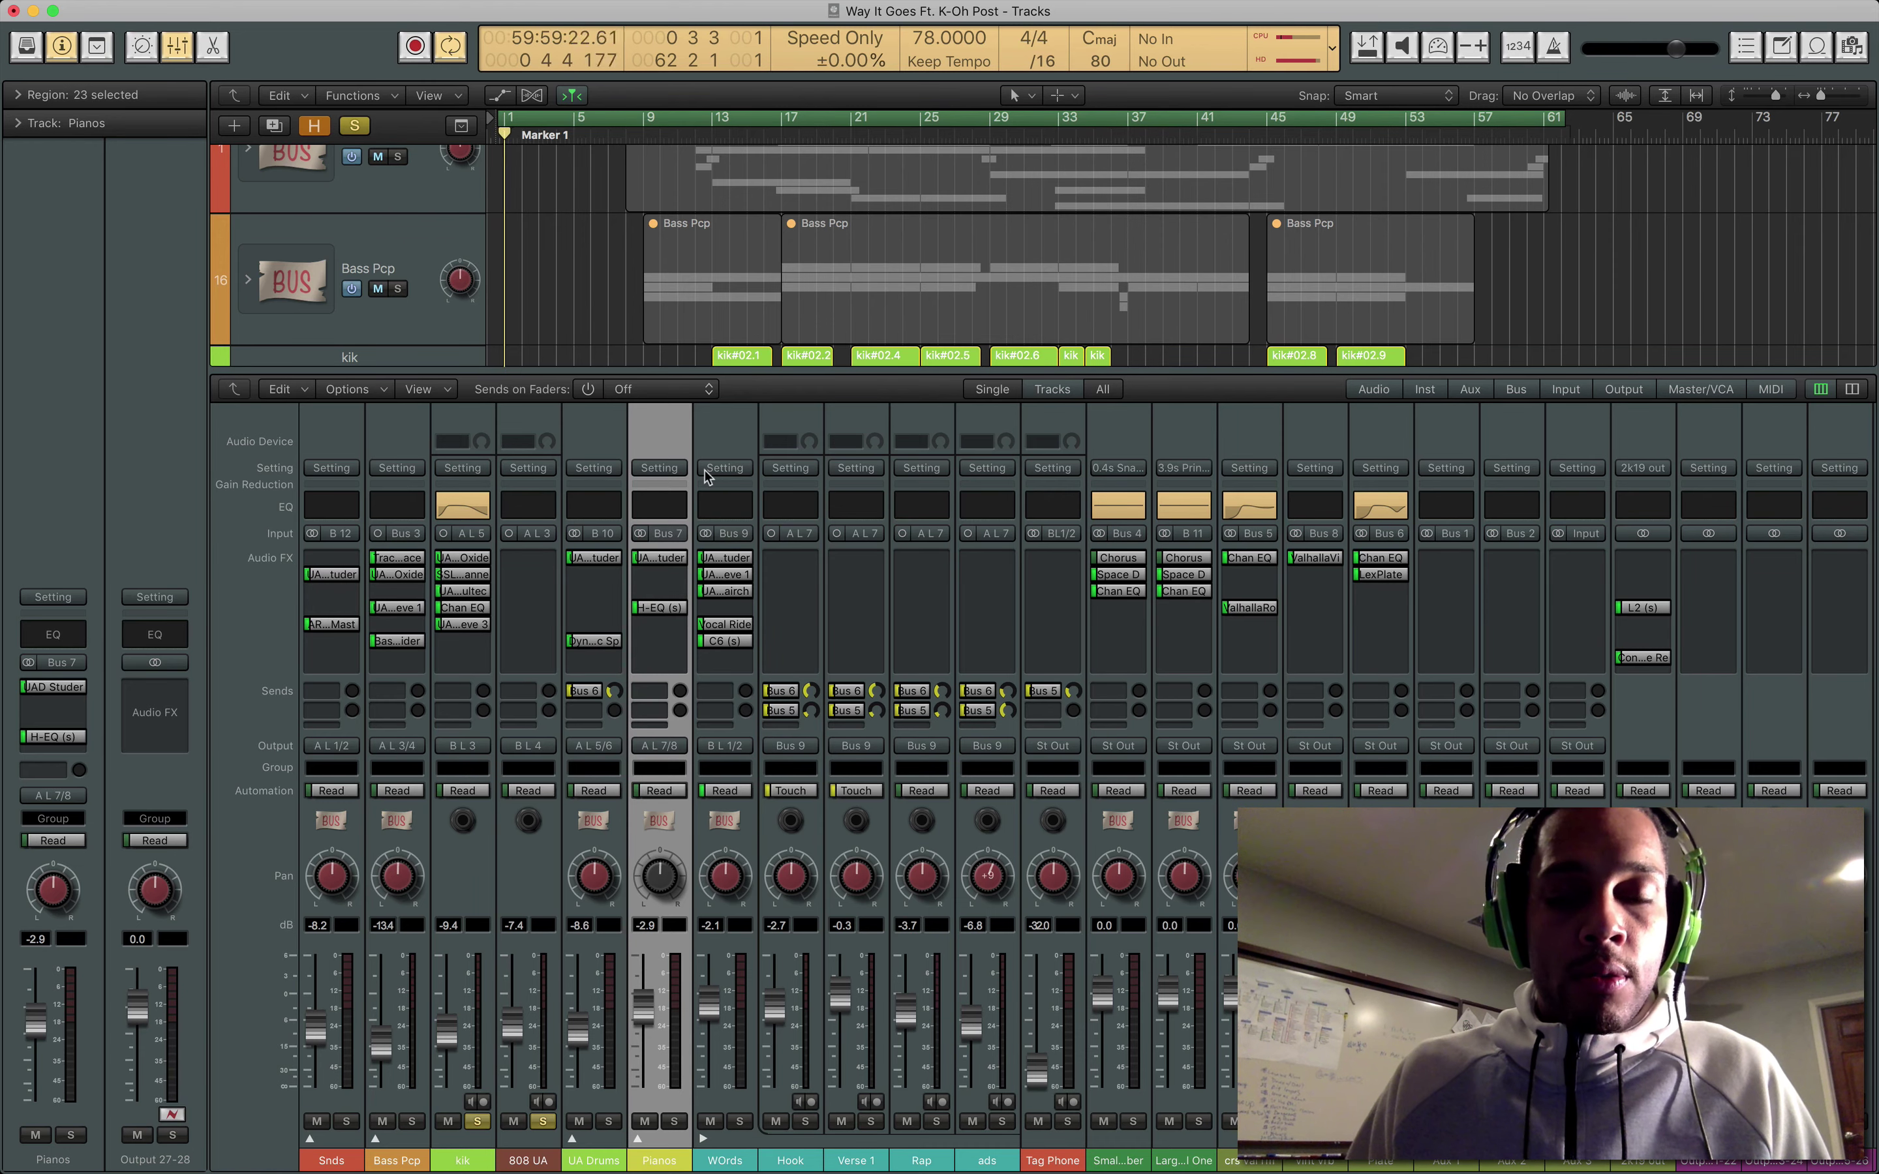
{"action": "key", "text": "x"}
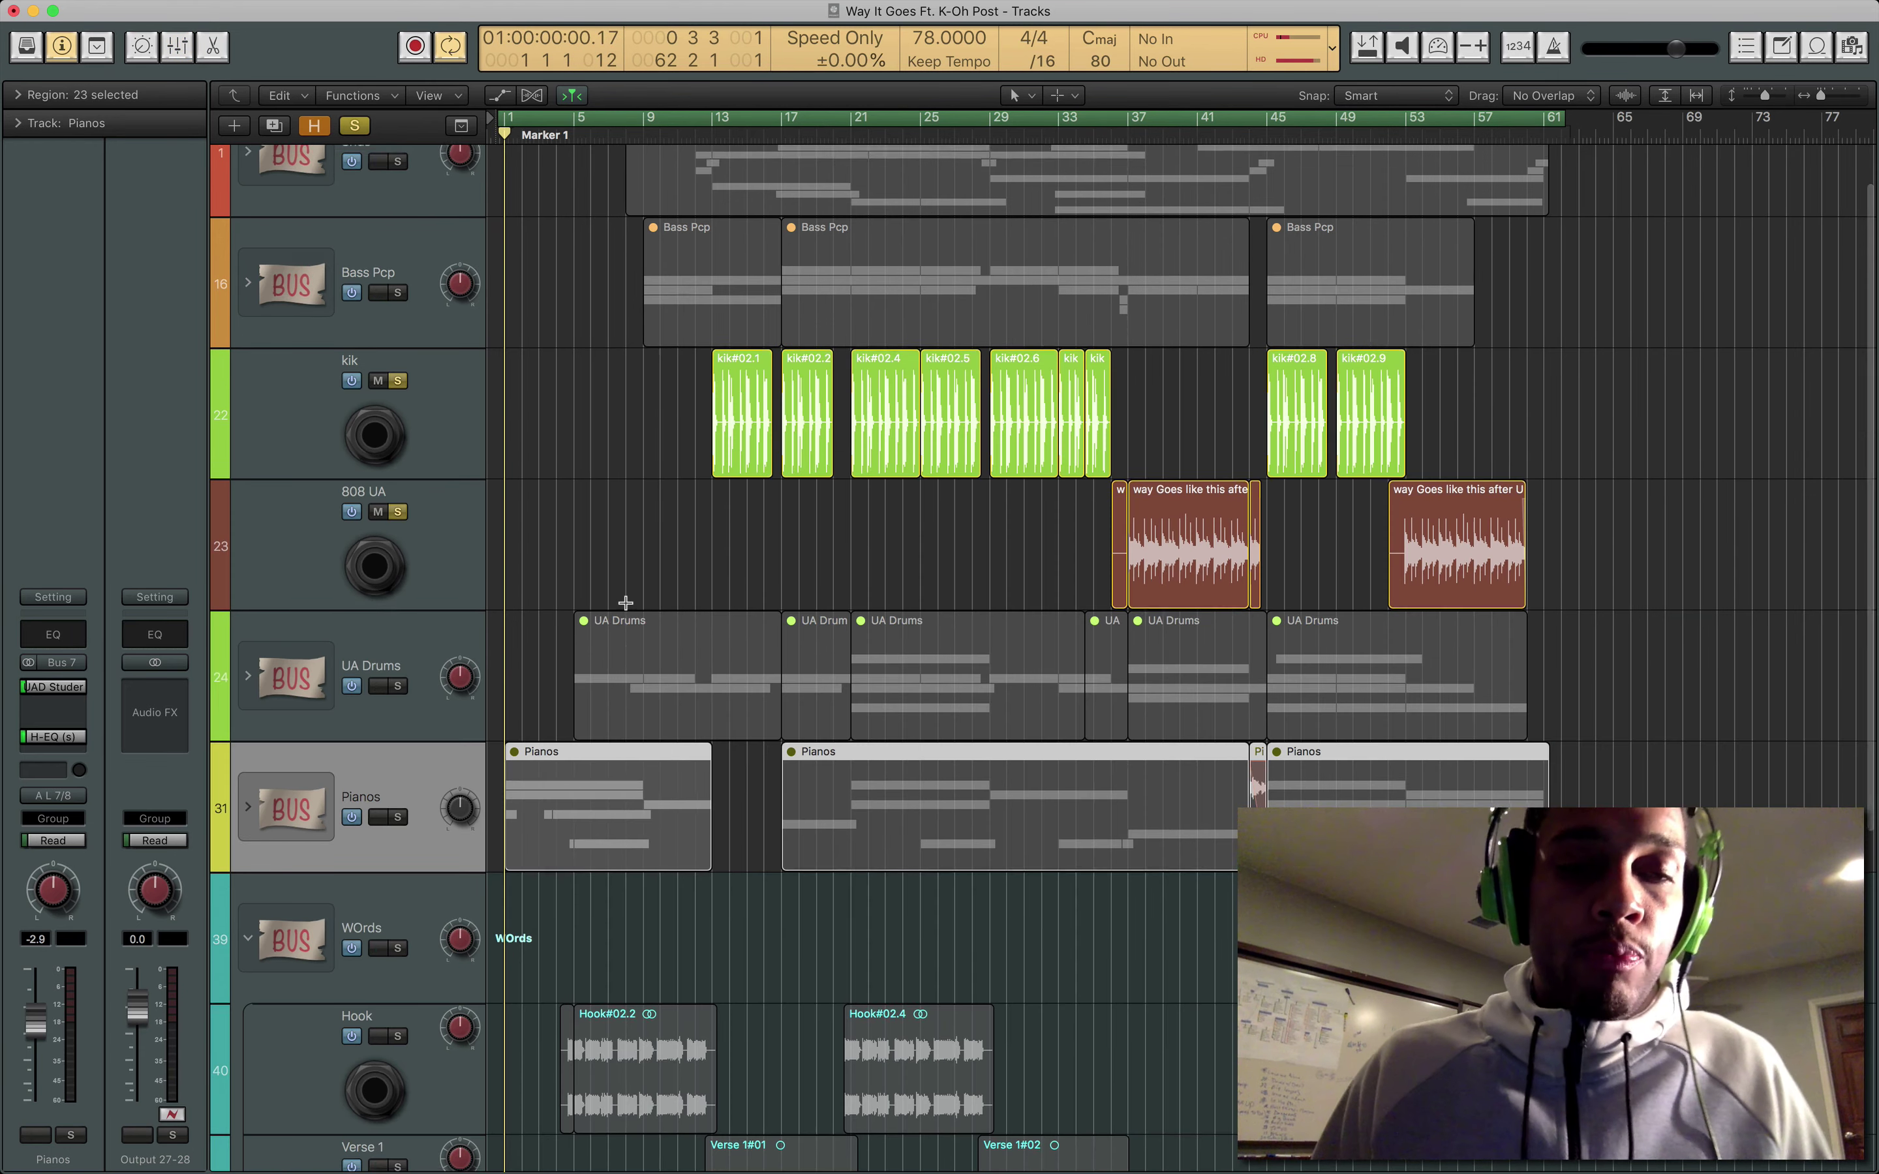
{"action": "key", "text": "super+Up"}
{"action": "key", "text": "super+Up"}
{"action": "key", "text": "super+Up"}
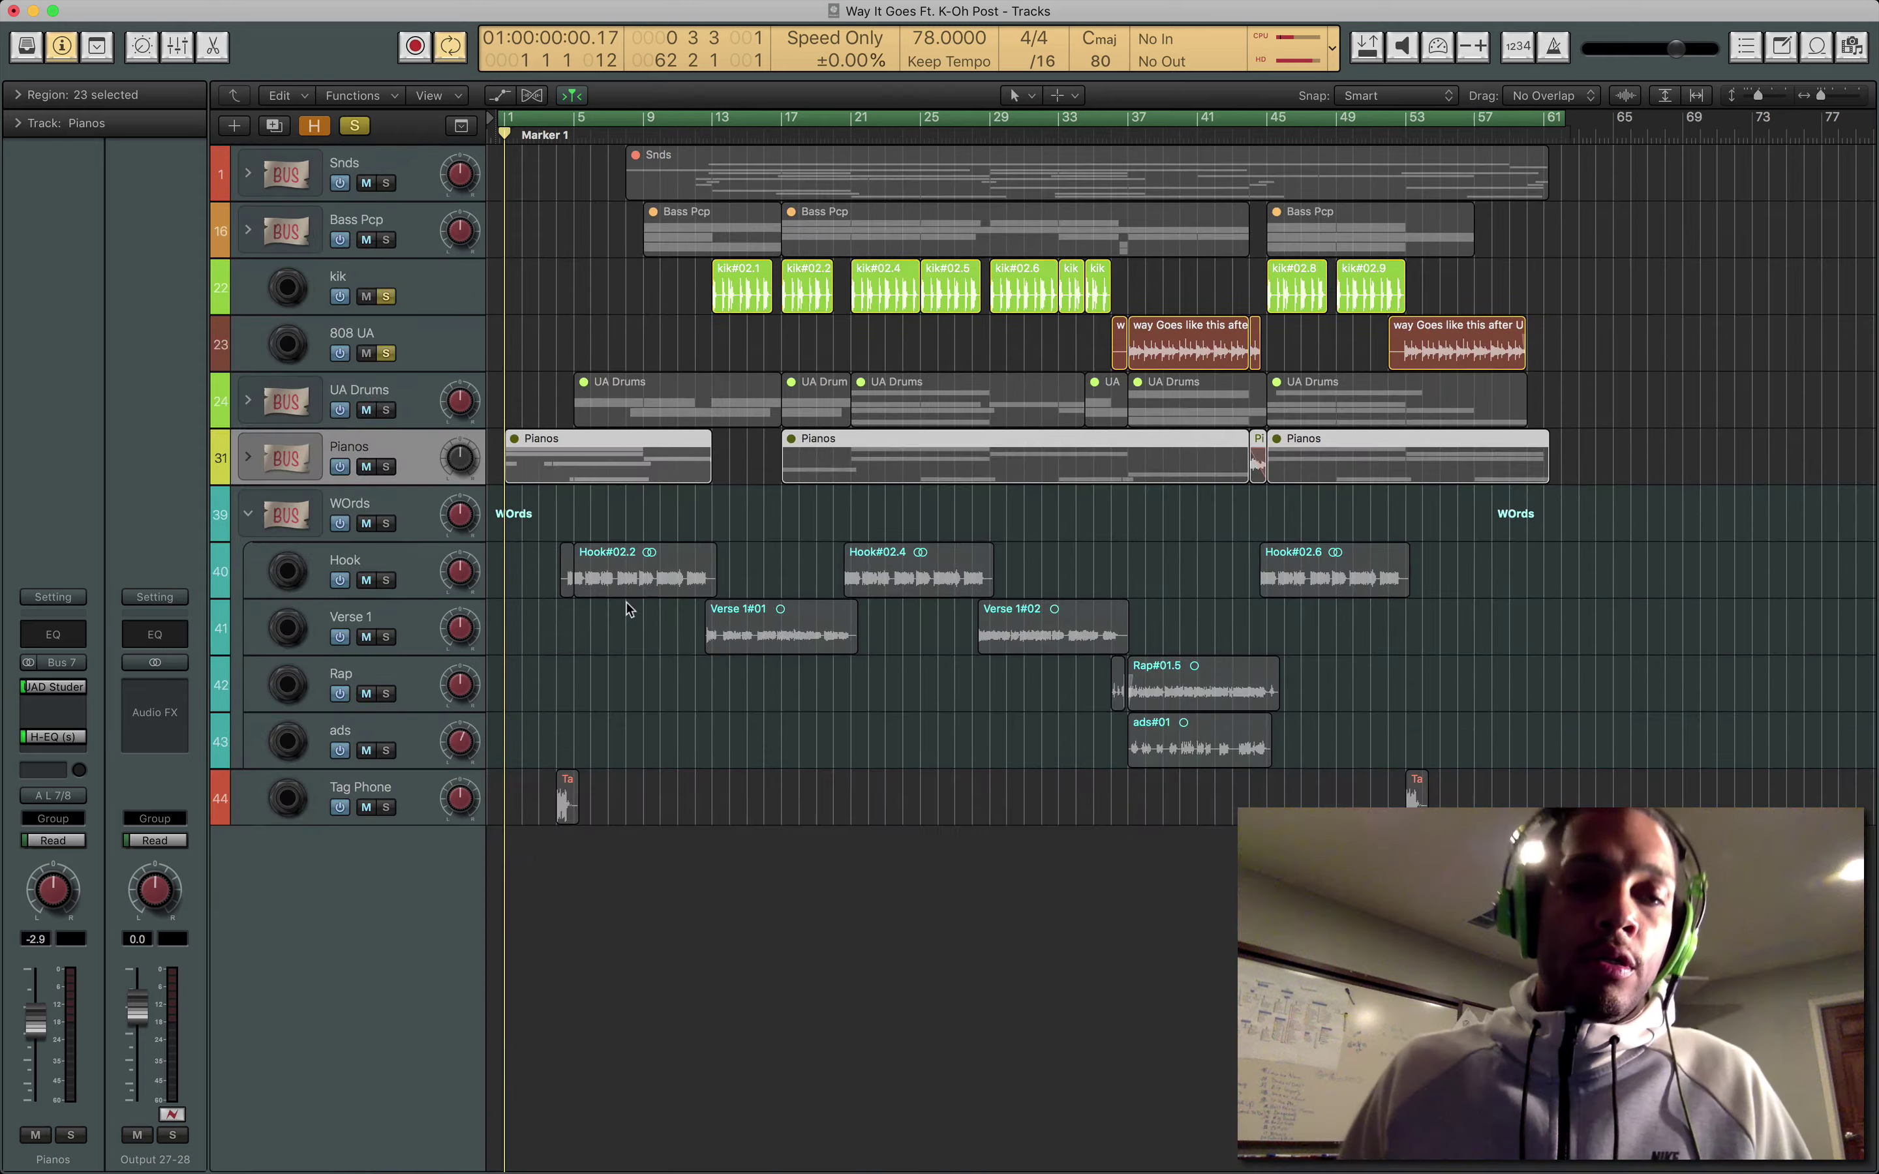
Select the ads track inside the WOrds stack and switch to the Console mixer.
{"action": "left_click", "coordinate": [428, 732]}
{"action": "key", "text": "ctrl+Up"}
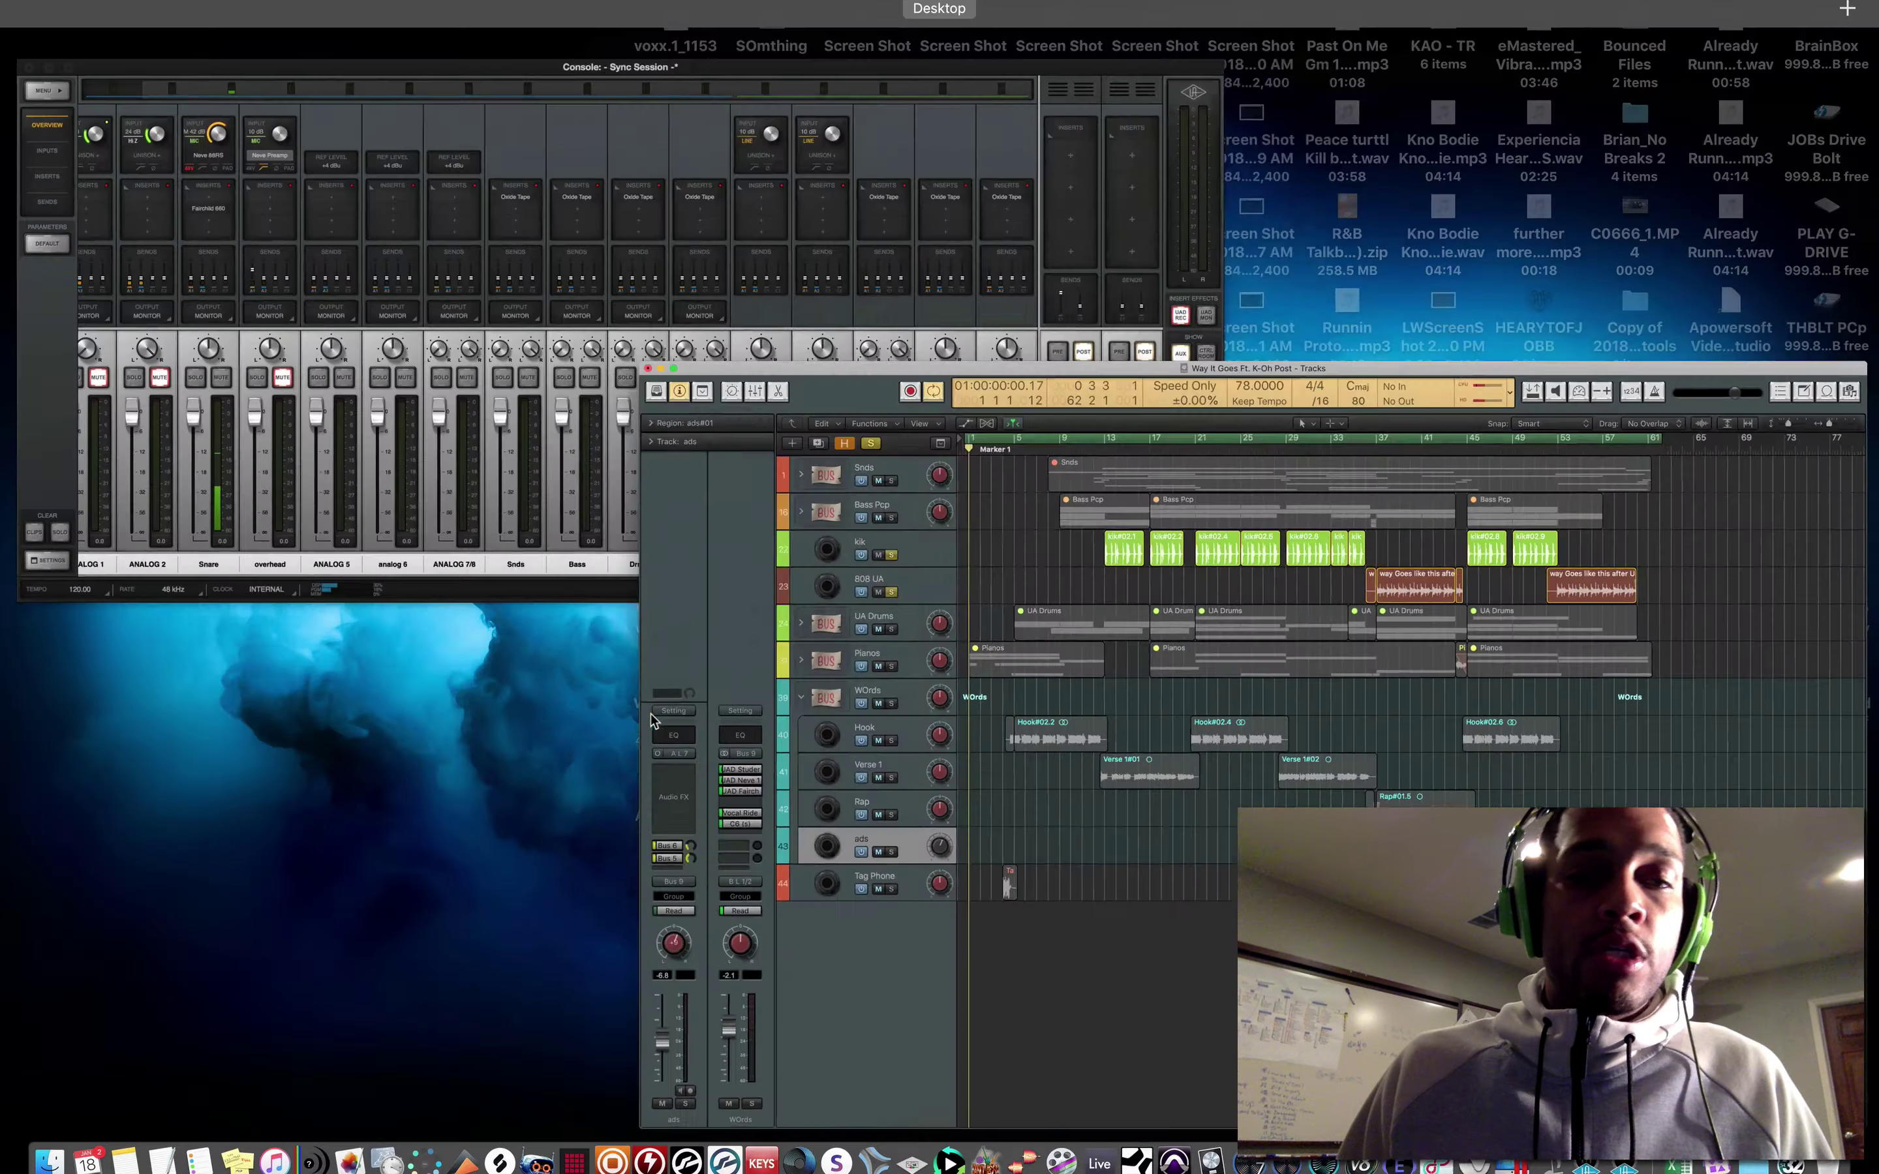
{"action": "left_click", "coordinate": [628, 270]}
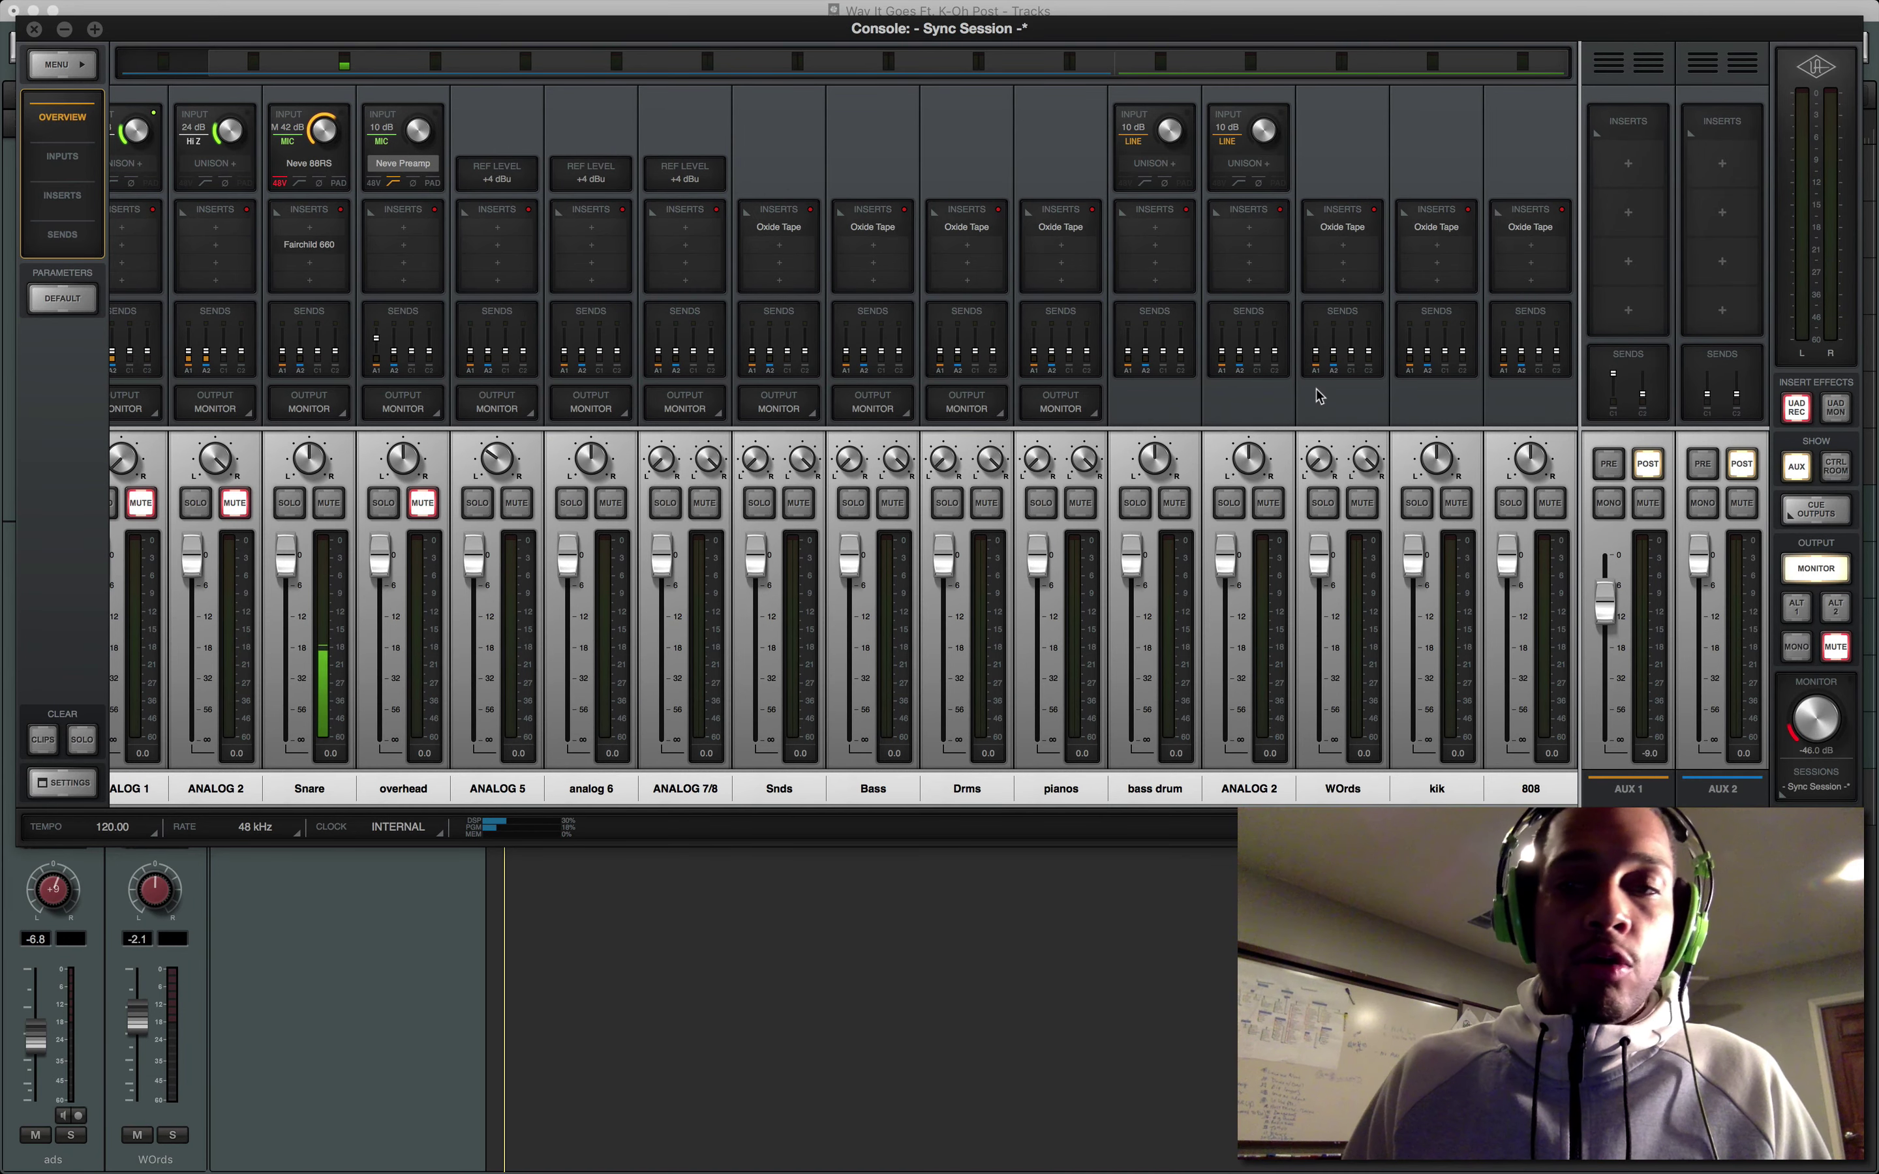
Clear the track solos, play the song and watch the bus channel meters in the Console mixer before returning to Logic Pro.
{"action": "left_click", "coordinate": [827, 980]}
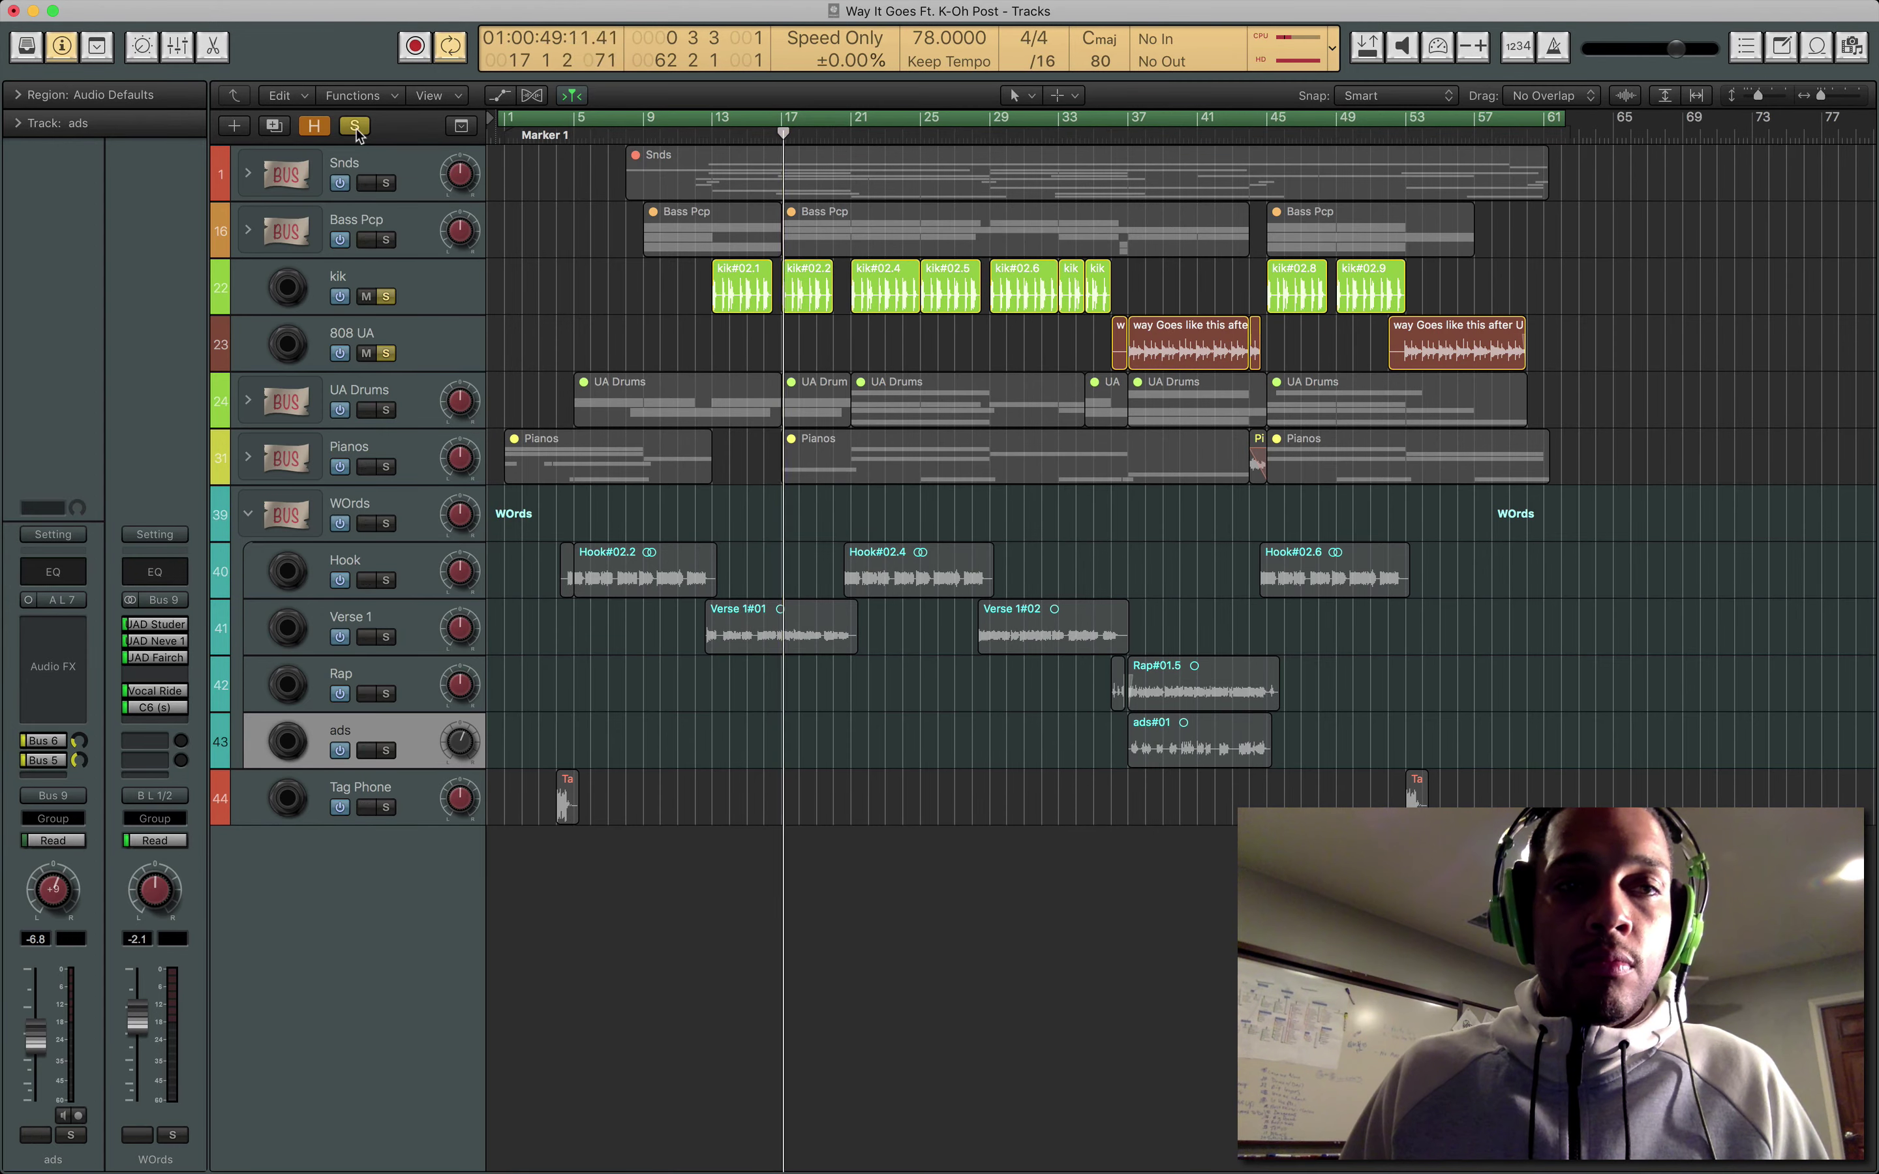
{"action": "key", "text": "ctrl+Up"}
{"action": "left_click", "coordinate": [913, 423]}
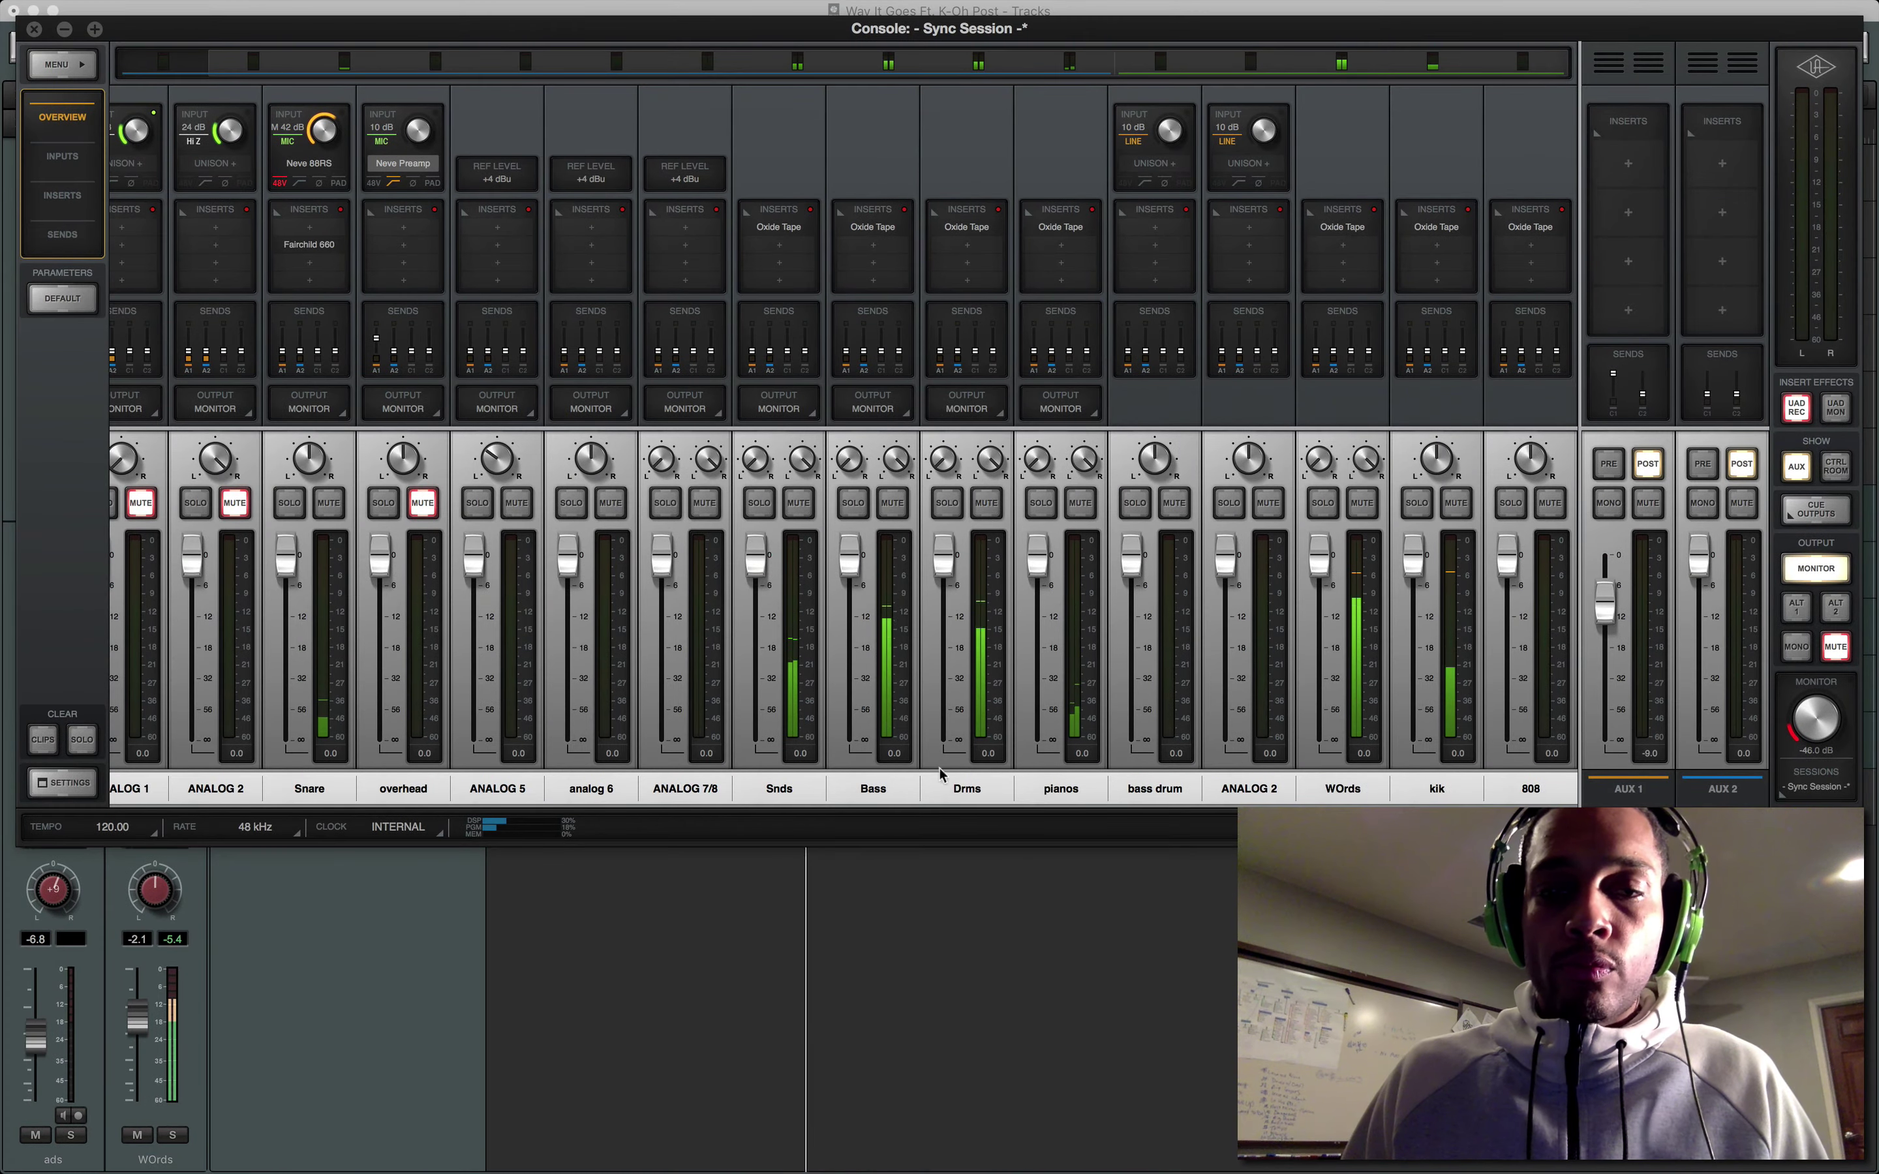
{"action": "left_click", "coordinate": [658, 888]}
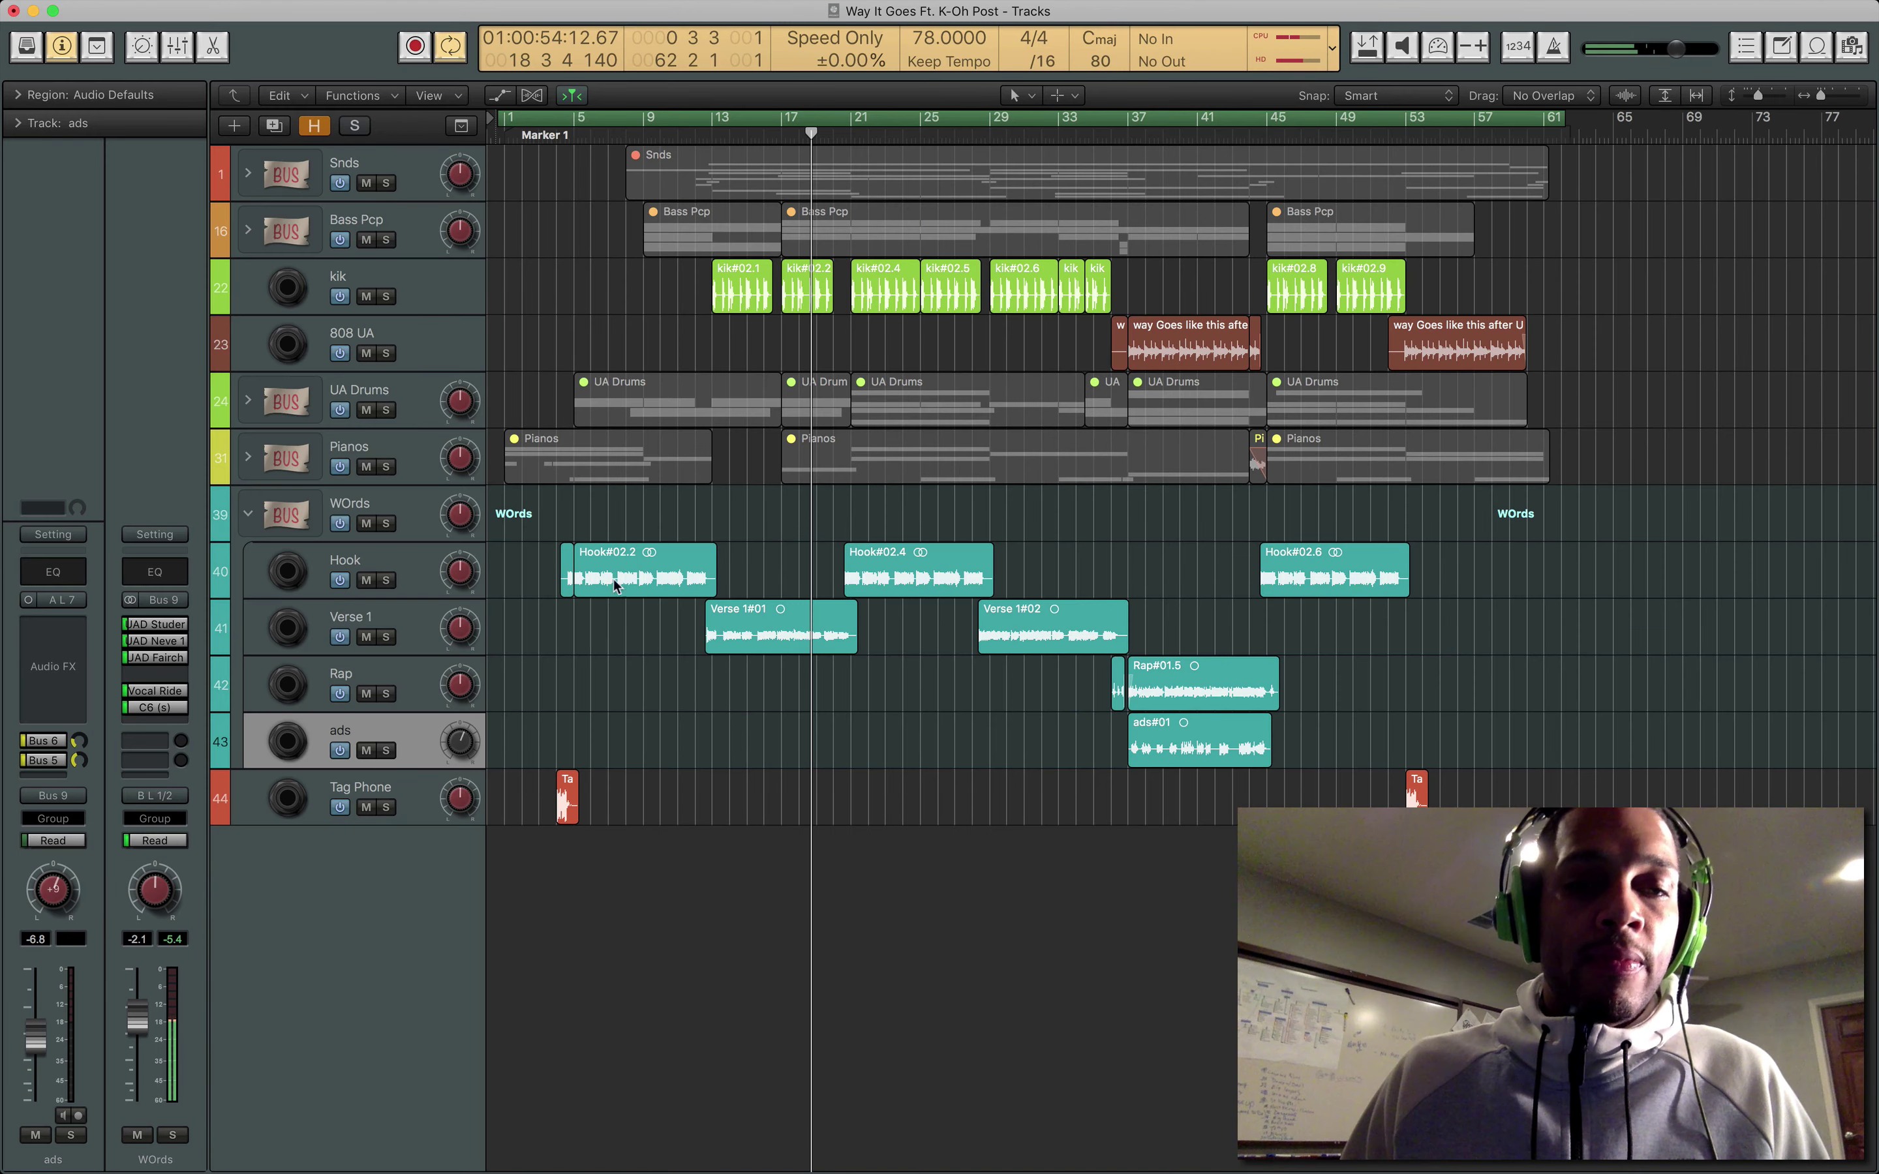
Collapse the WOrds stack and create one audio track below Tag Phone with Input 1 + 2 as its input.
{"action": "left_click", "coordinate": [250, 514]}
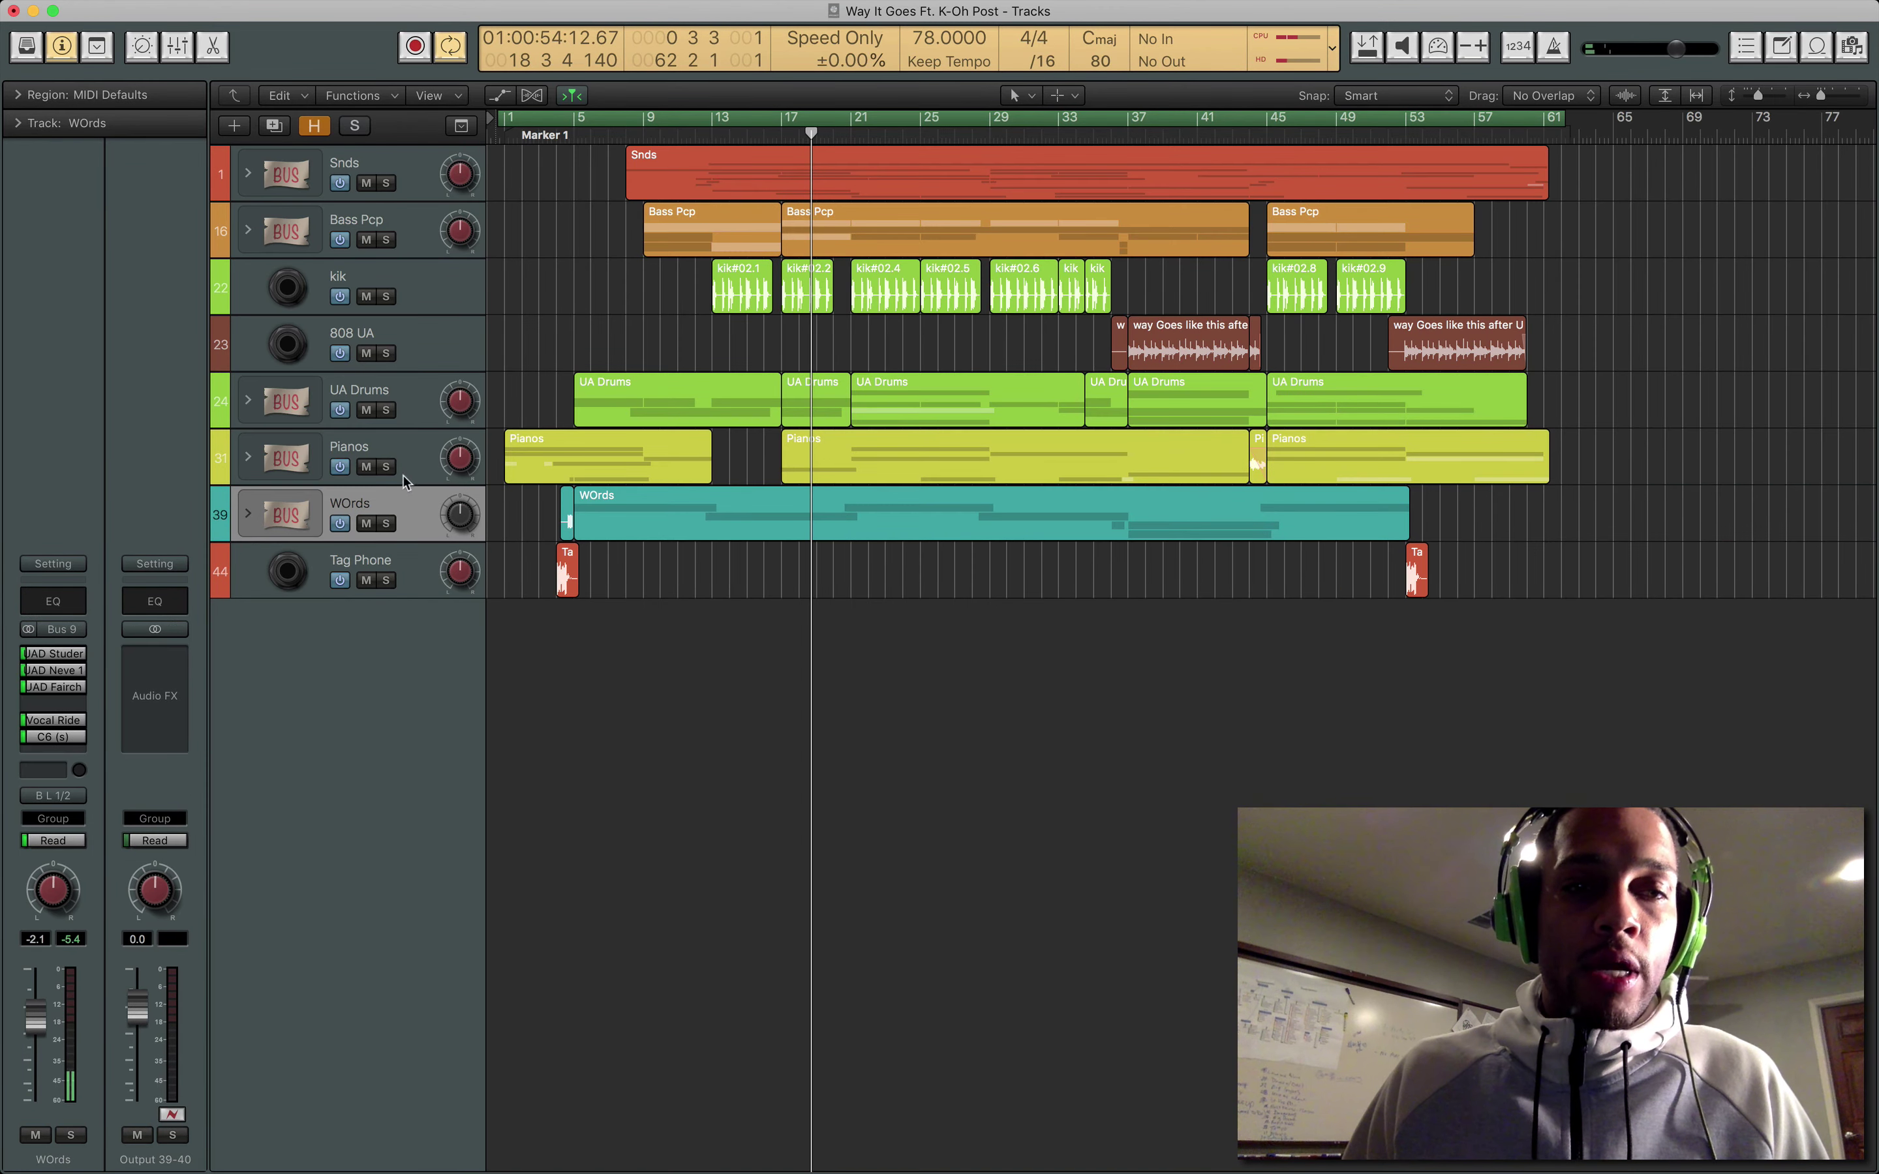
{"action": "left_click", "coordinate": [420, 561]}
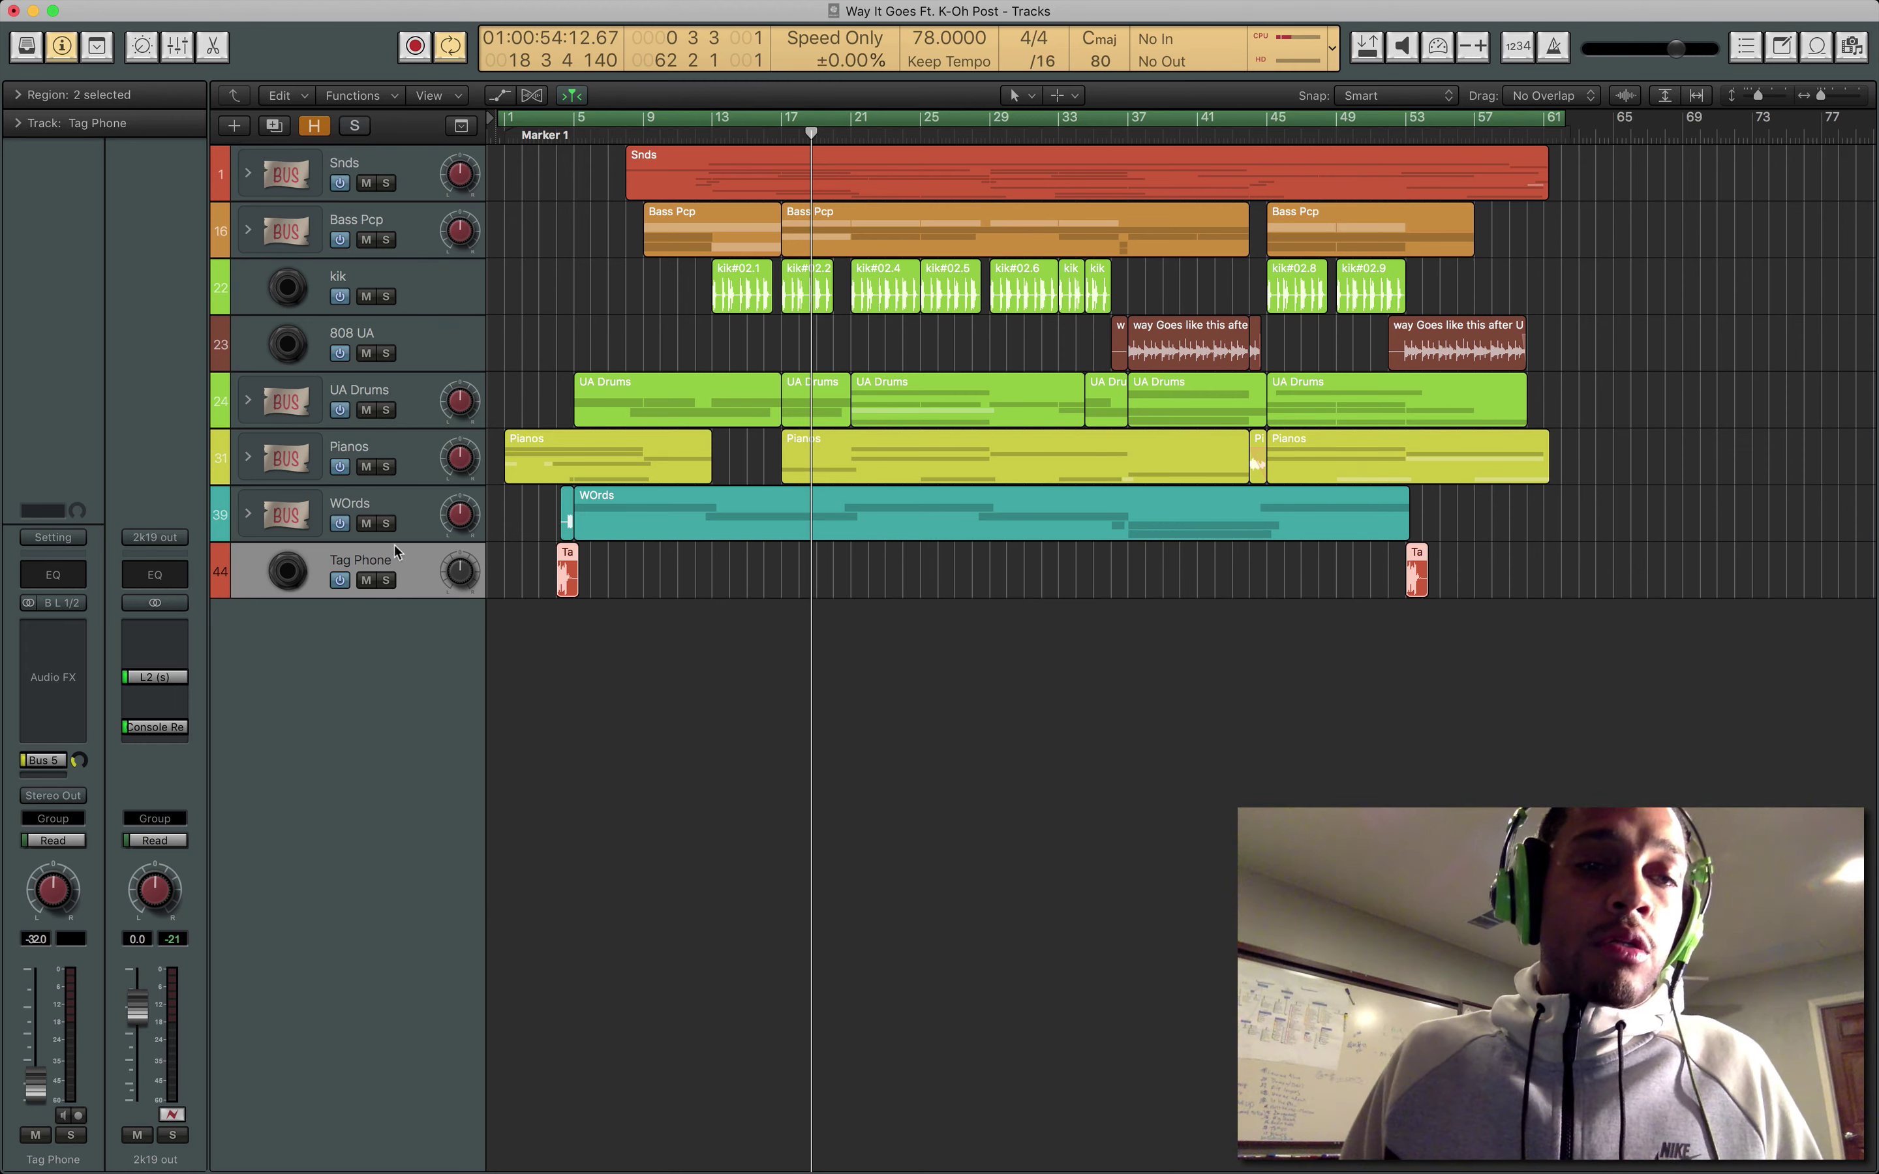
{"action": "key", "text": "alt+super+n"}
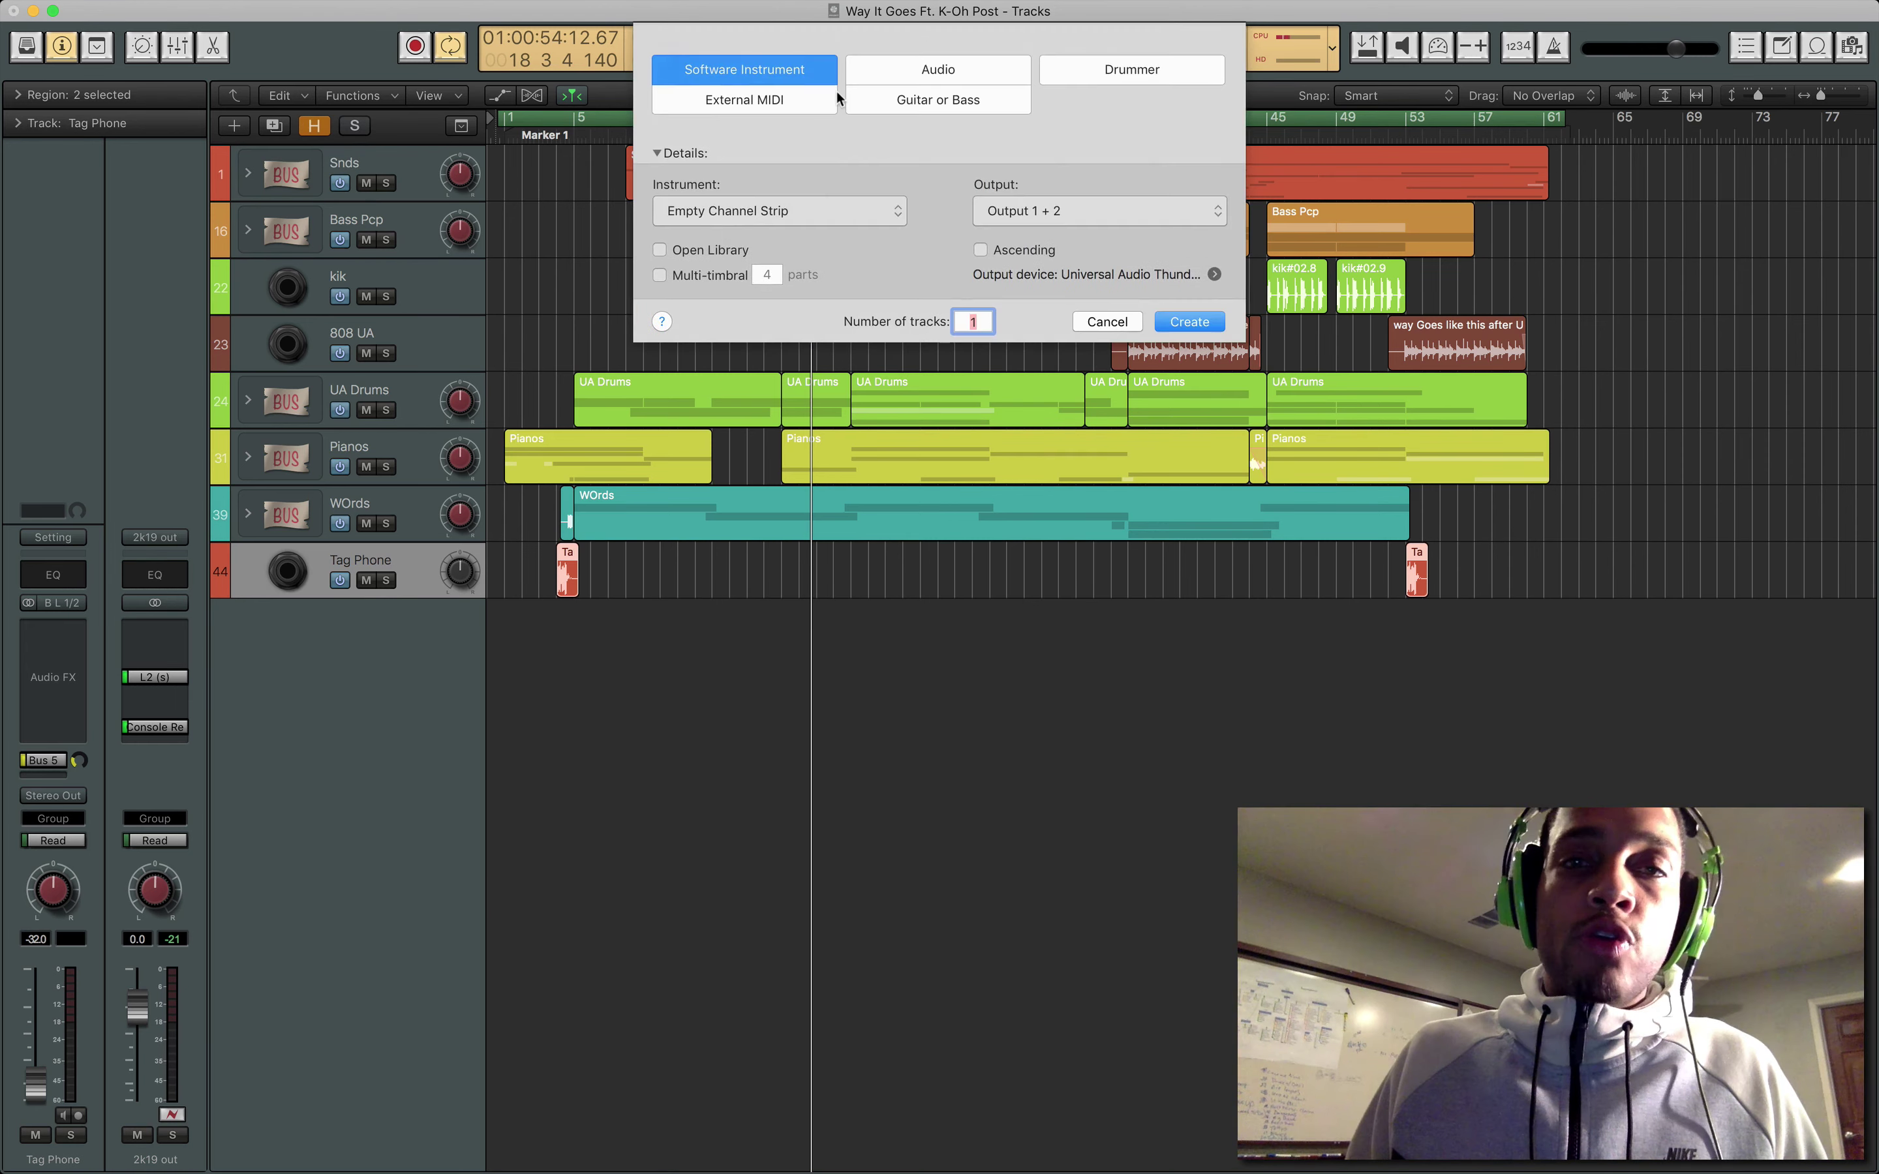
{"action": "left_click", "coordinate": [928, 73]}
{"action": "left_click", "coordinate": [834, 206]}
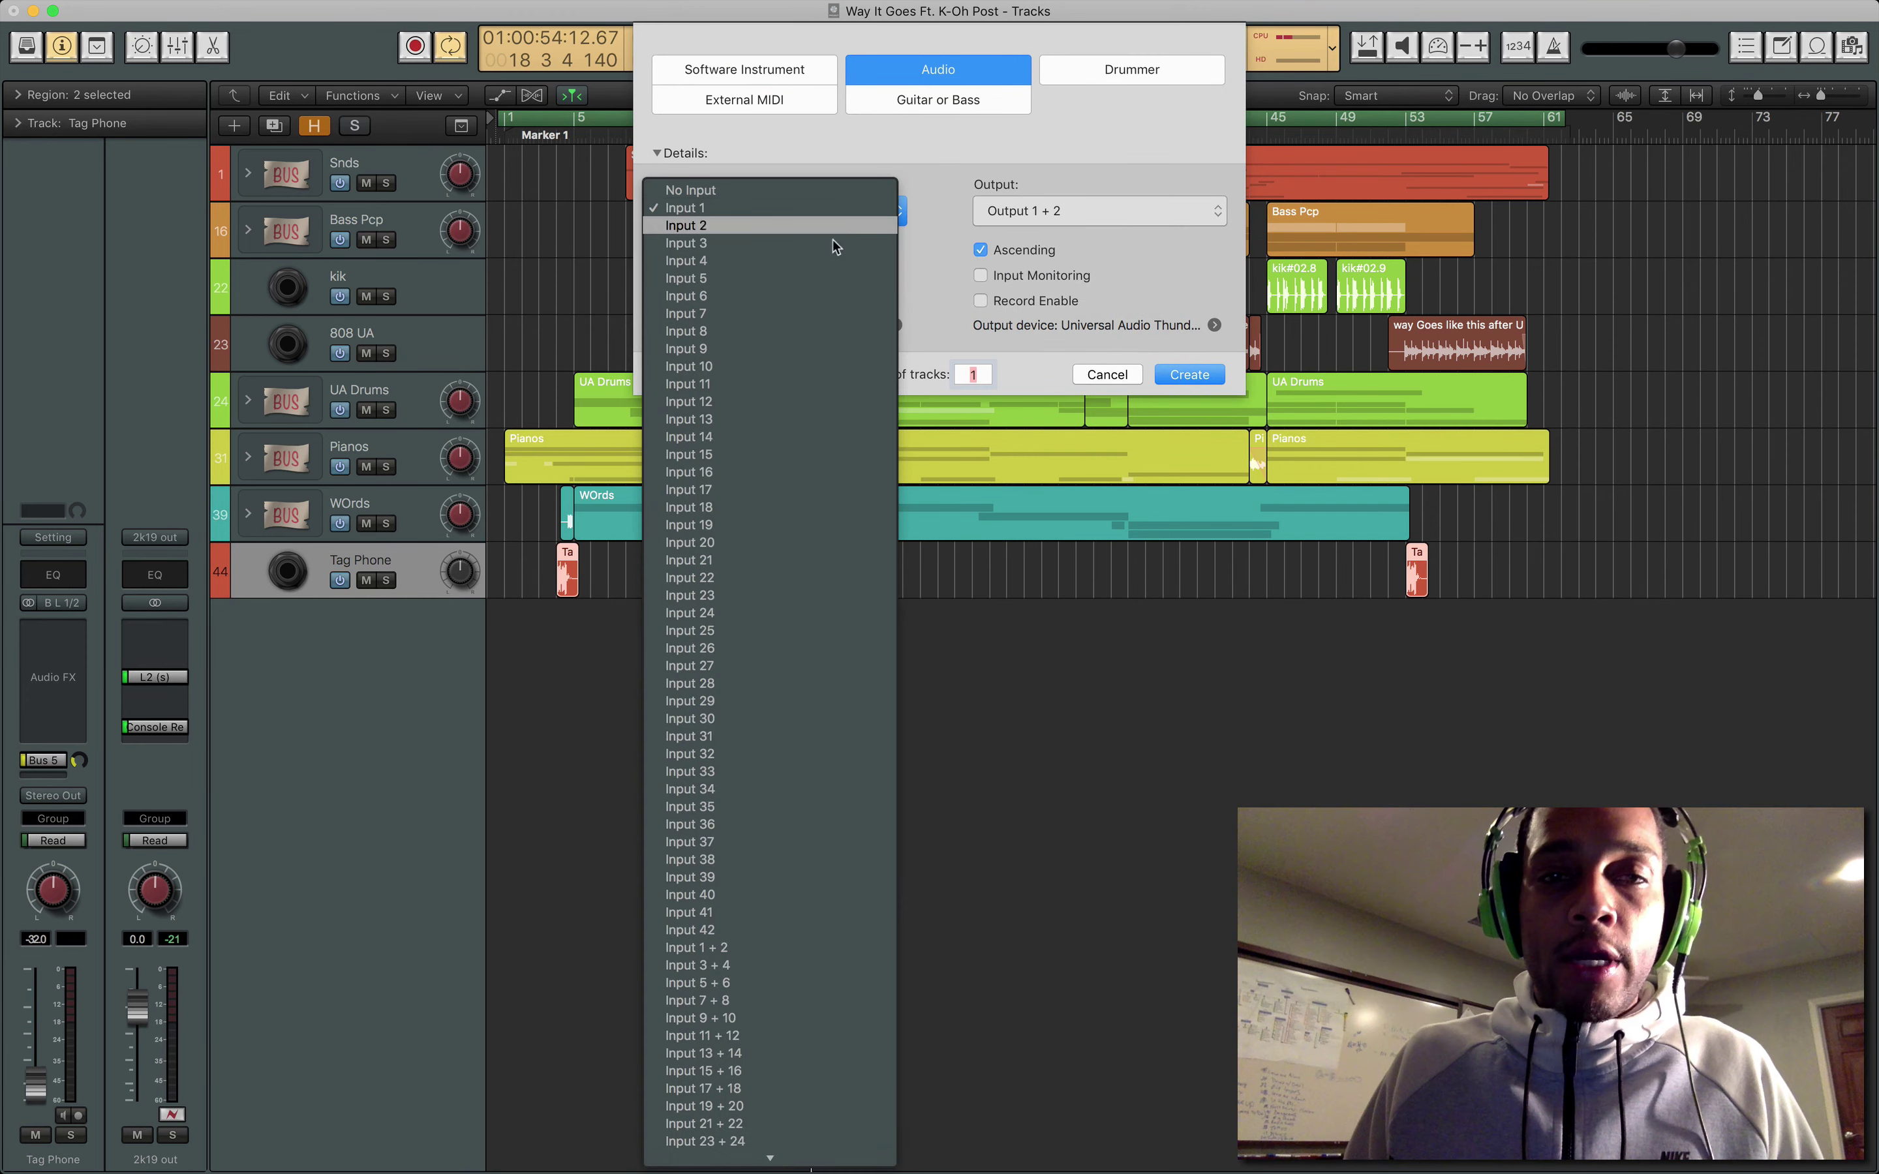
{"action": "left_click", "coordinate": [783, 947]}
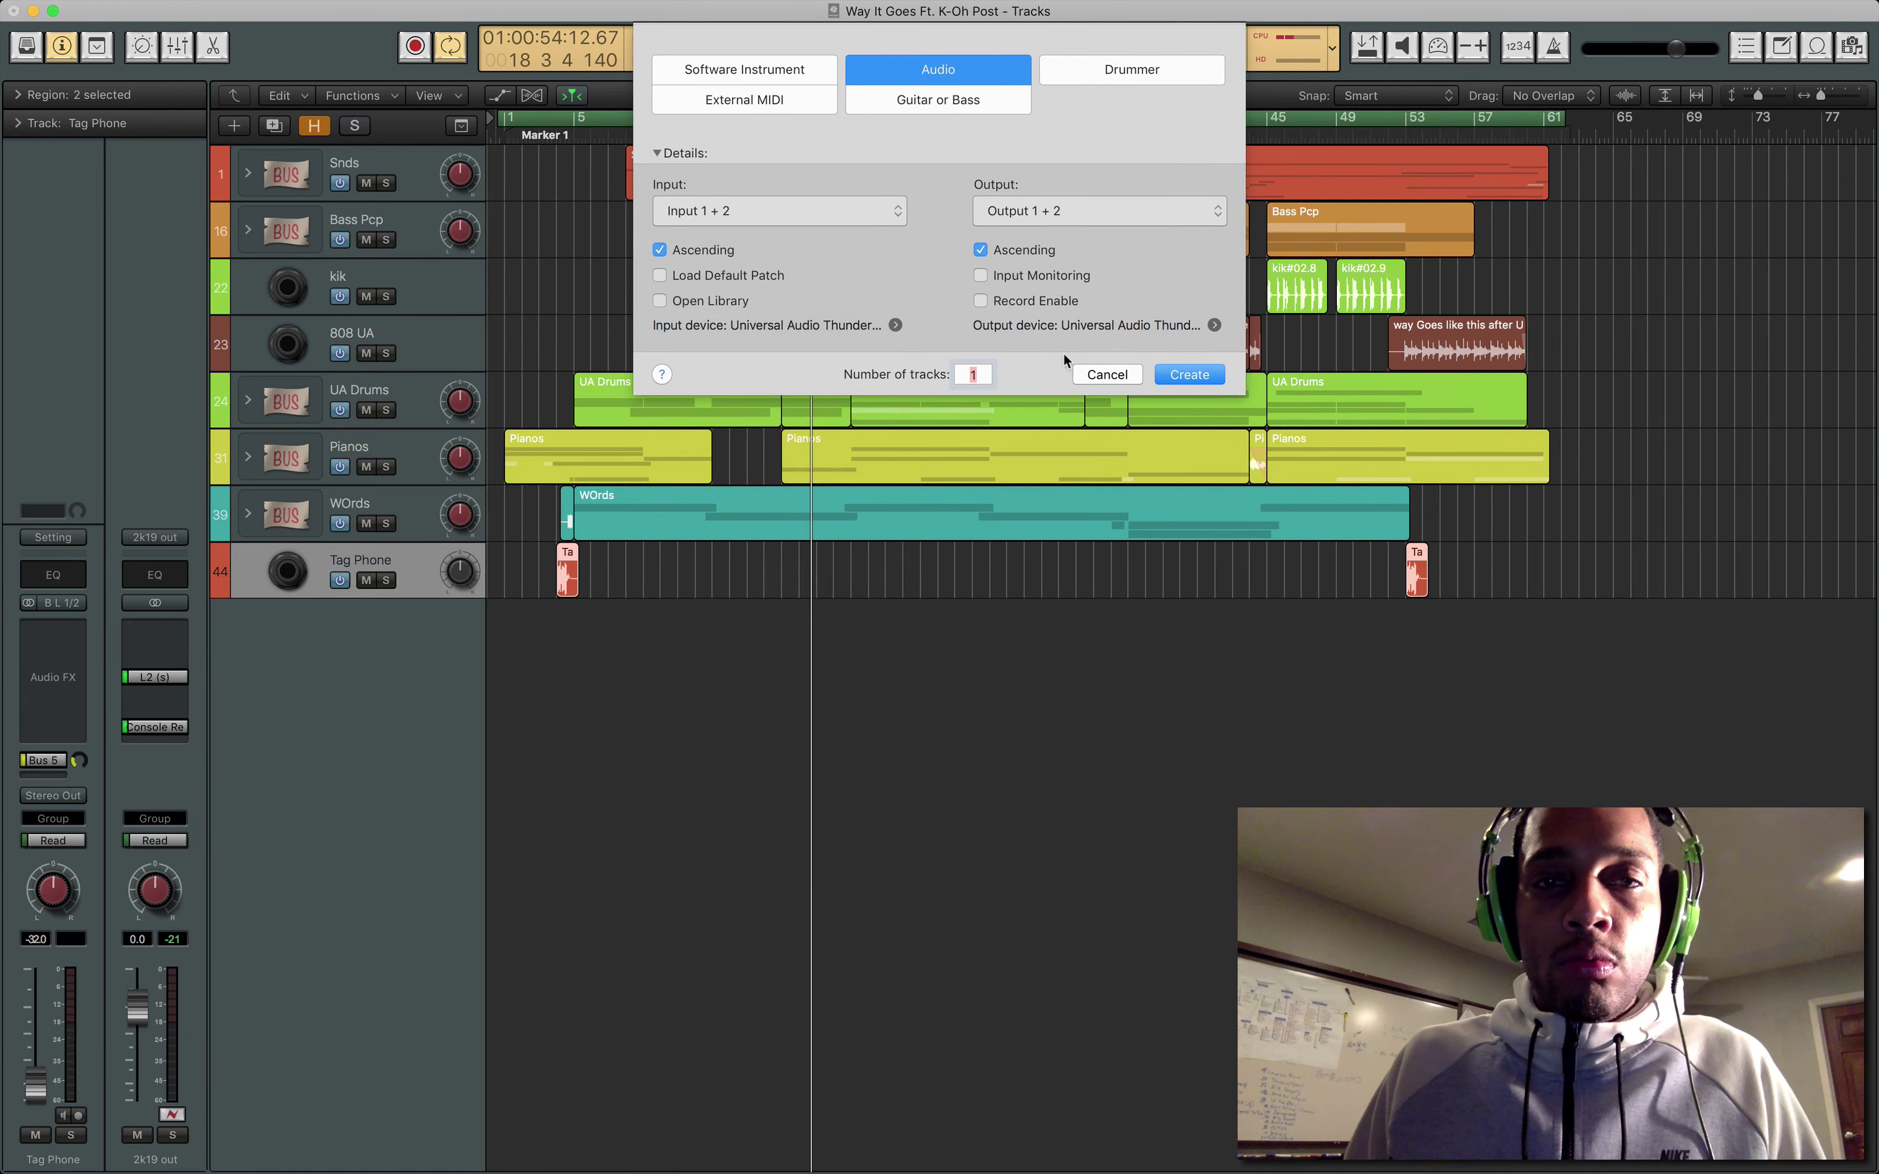
{"action": "left_click", "coordinate": [1214, 376]}
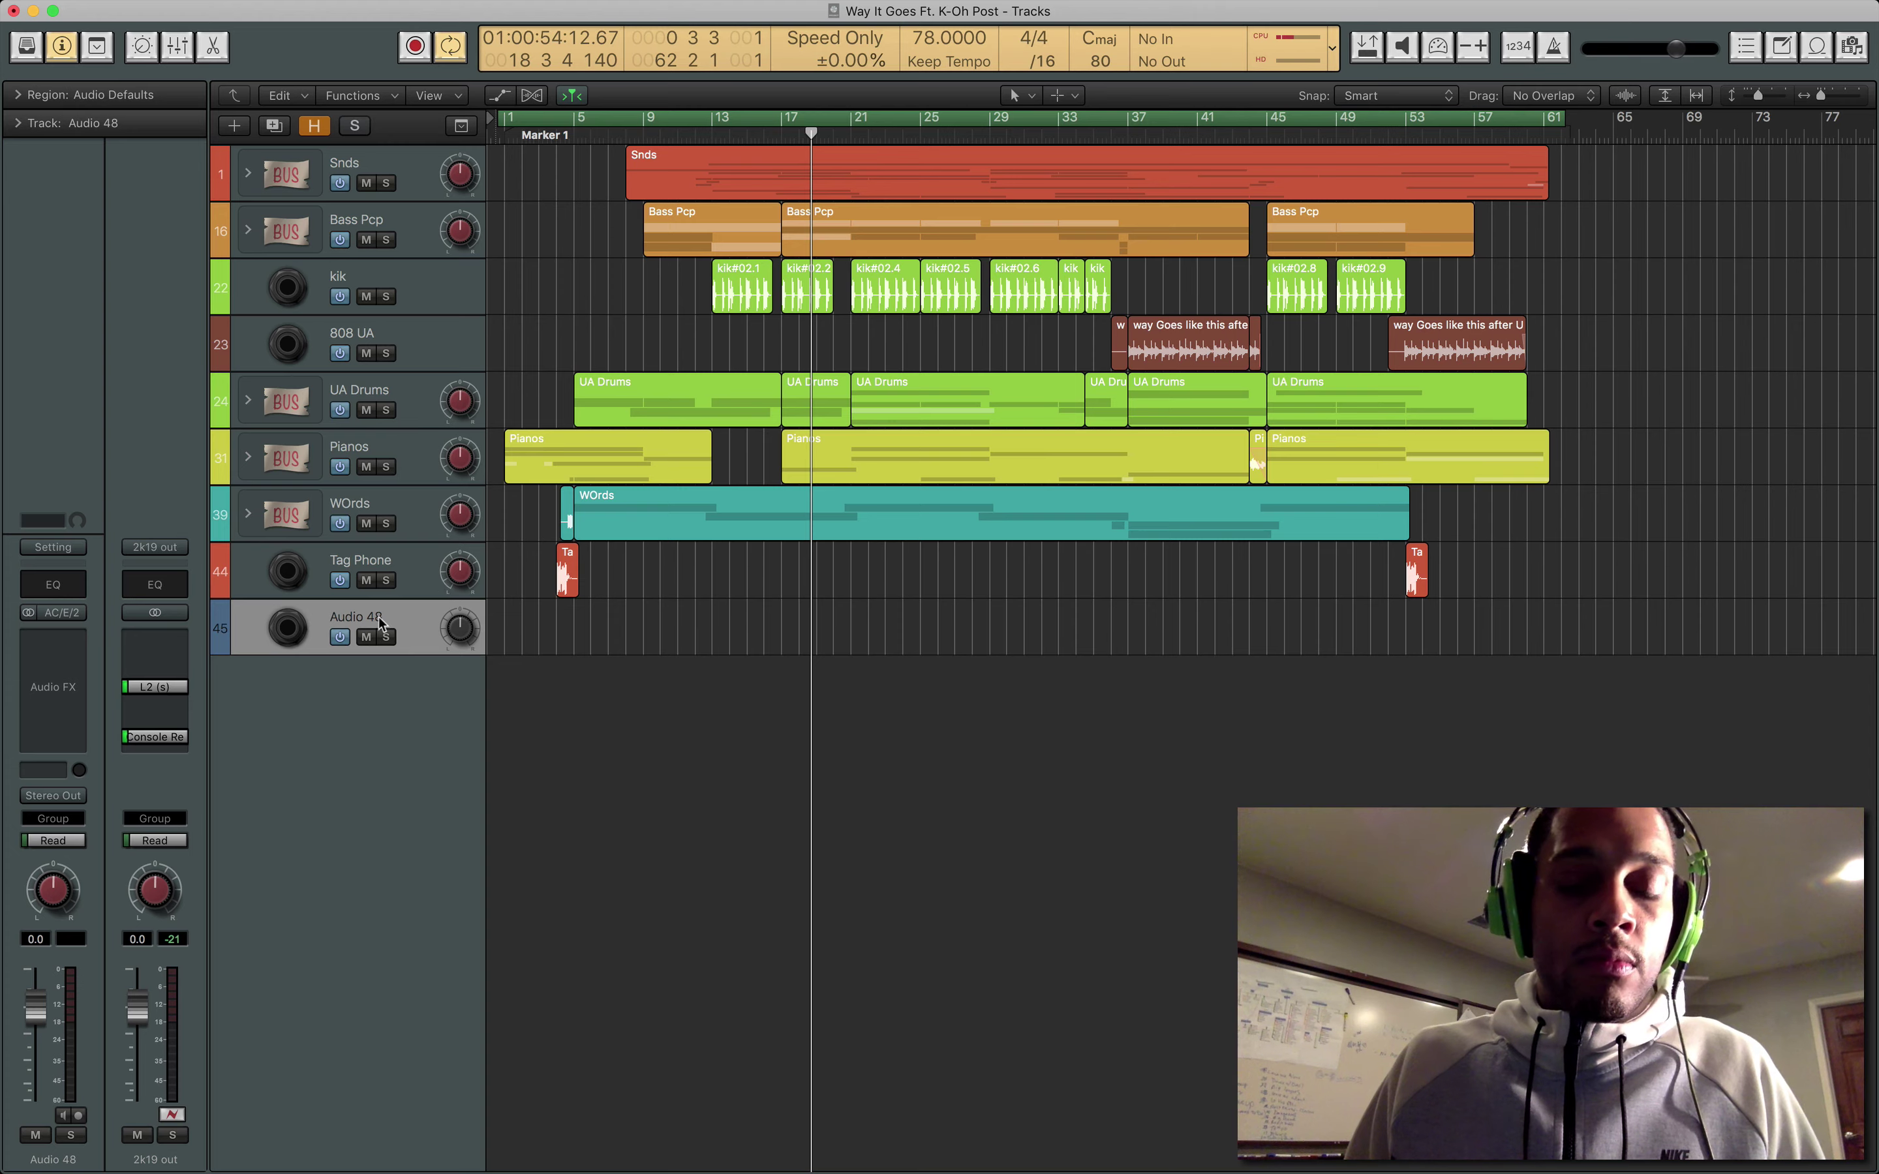
Enlarge the tracks and set the new audio track's input to Input 19-20 (A VIRTUAL 1/2).
{"action": "key", "text": "super+Down"}
{"action": "key", "text": "super+Down"}
{"action": "key", "text": "super+Down"}
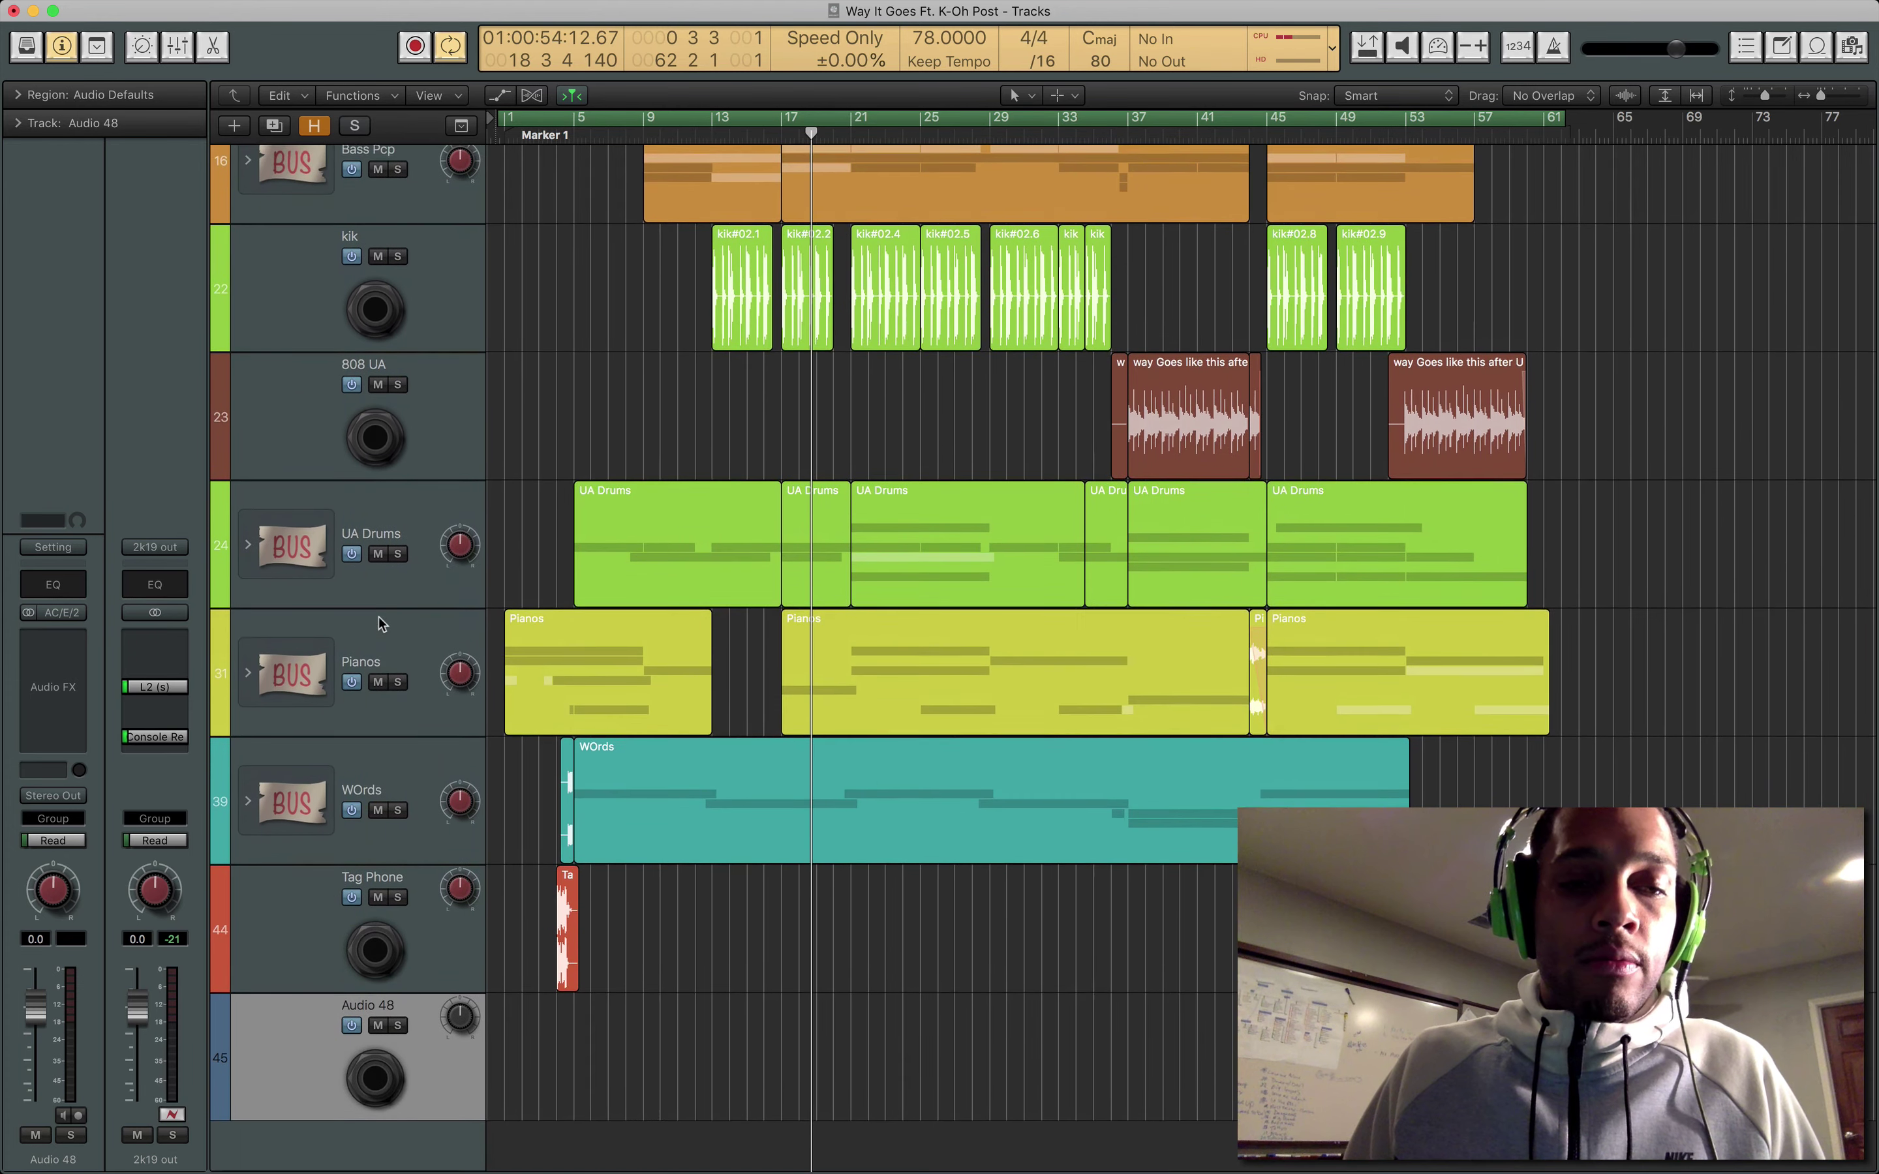
{"action": "left_click", "coordinate": [66, 612]}
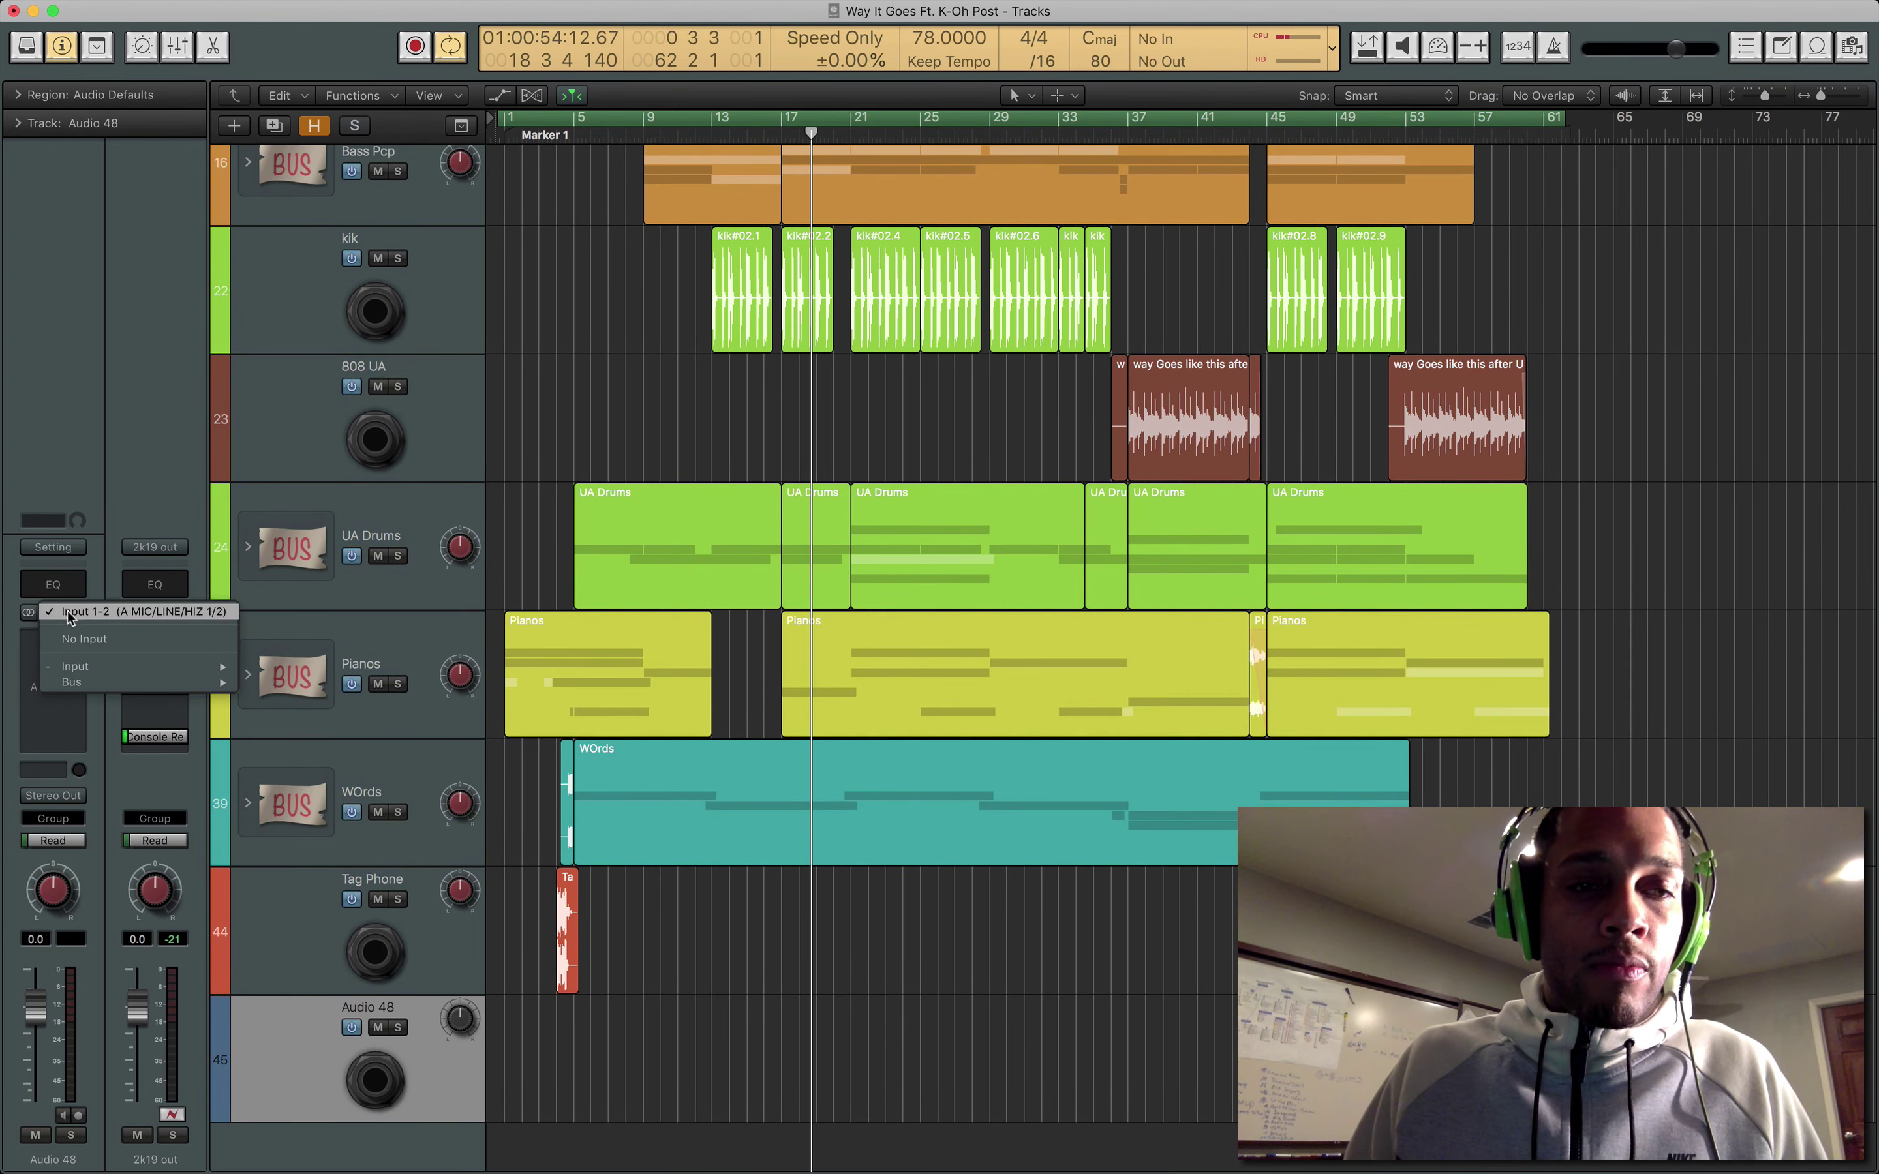
{"action": "mouse_move", "coordinate": [186, 665]}
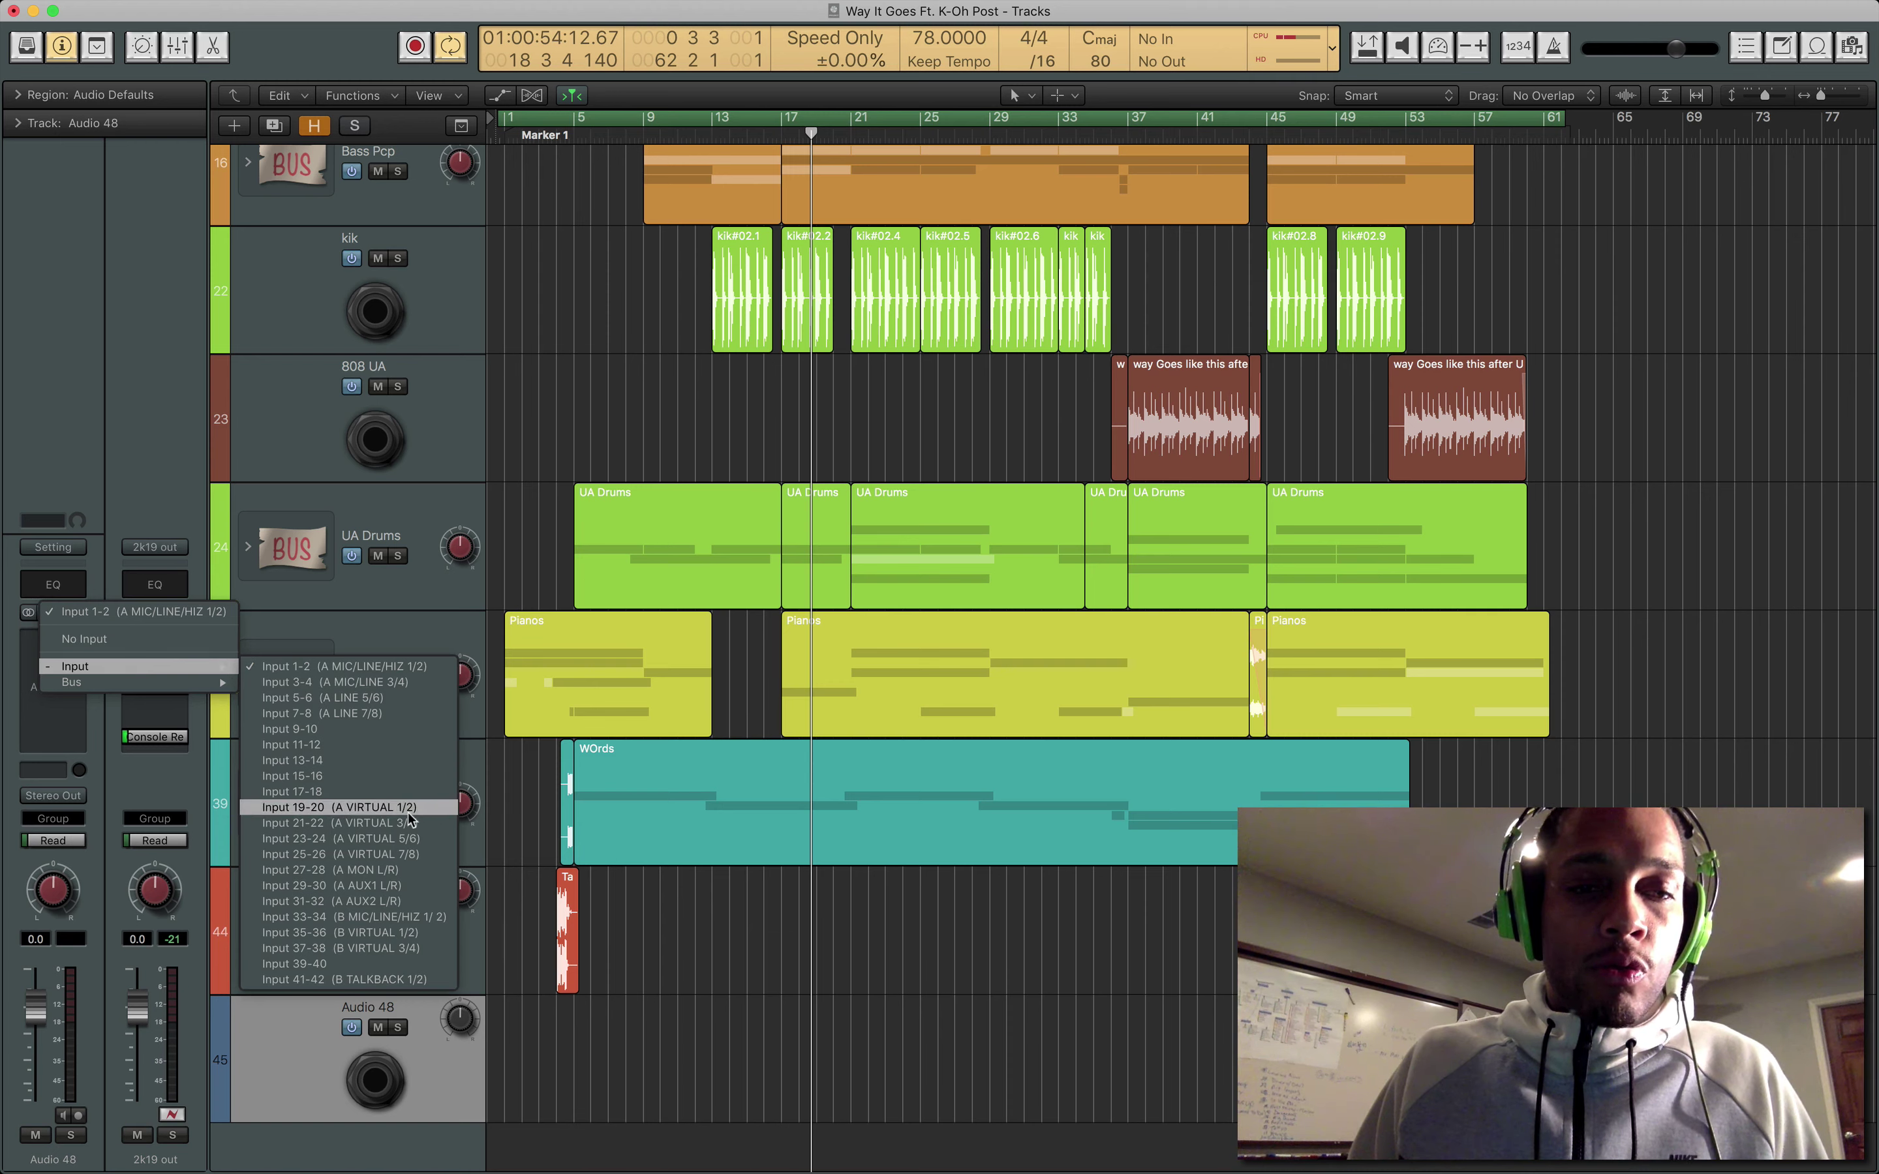
{"action": "left_click", "coordinate": [400, 806]}
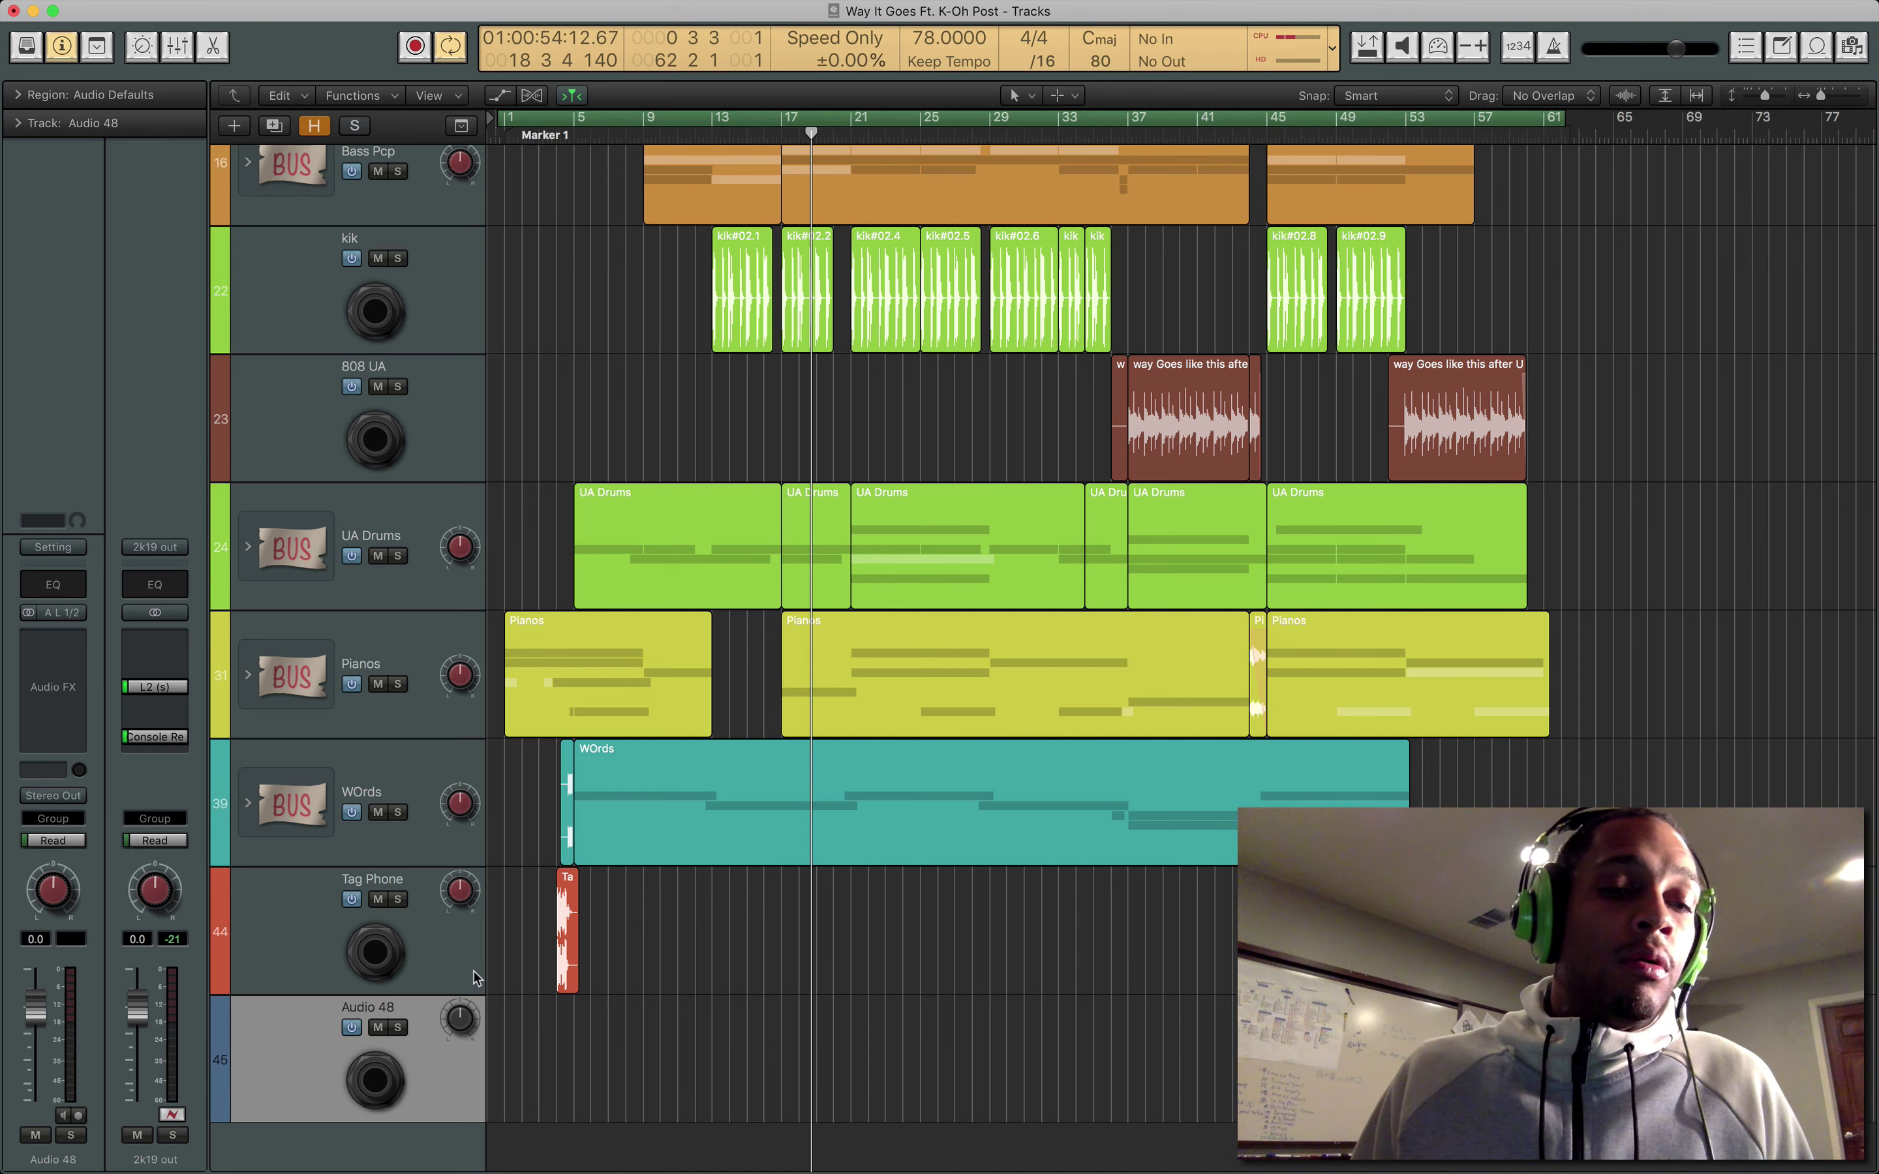
Rename the new audio track "words".
{"action": "double_click", "coordinate": [368, 1006]}
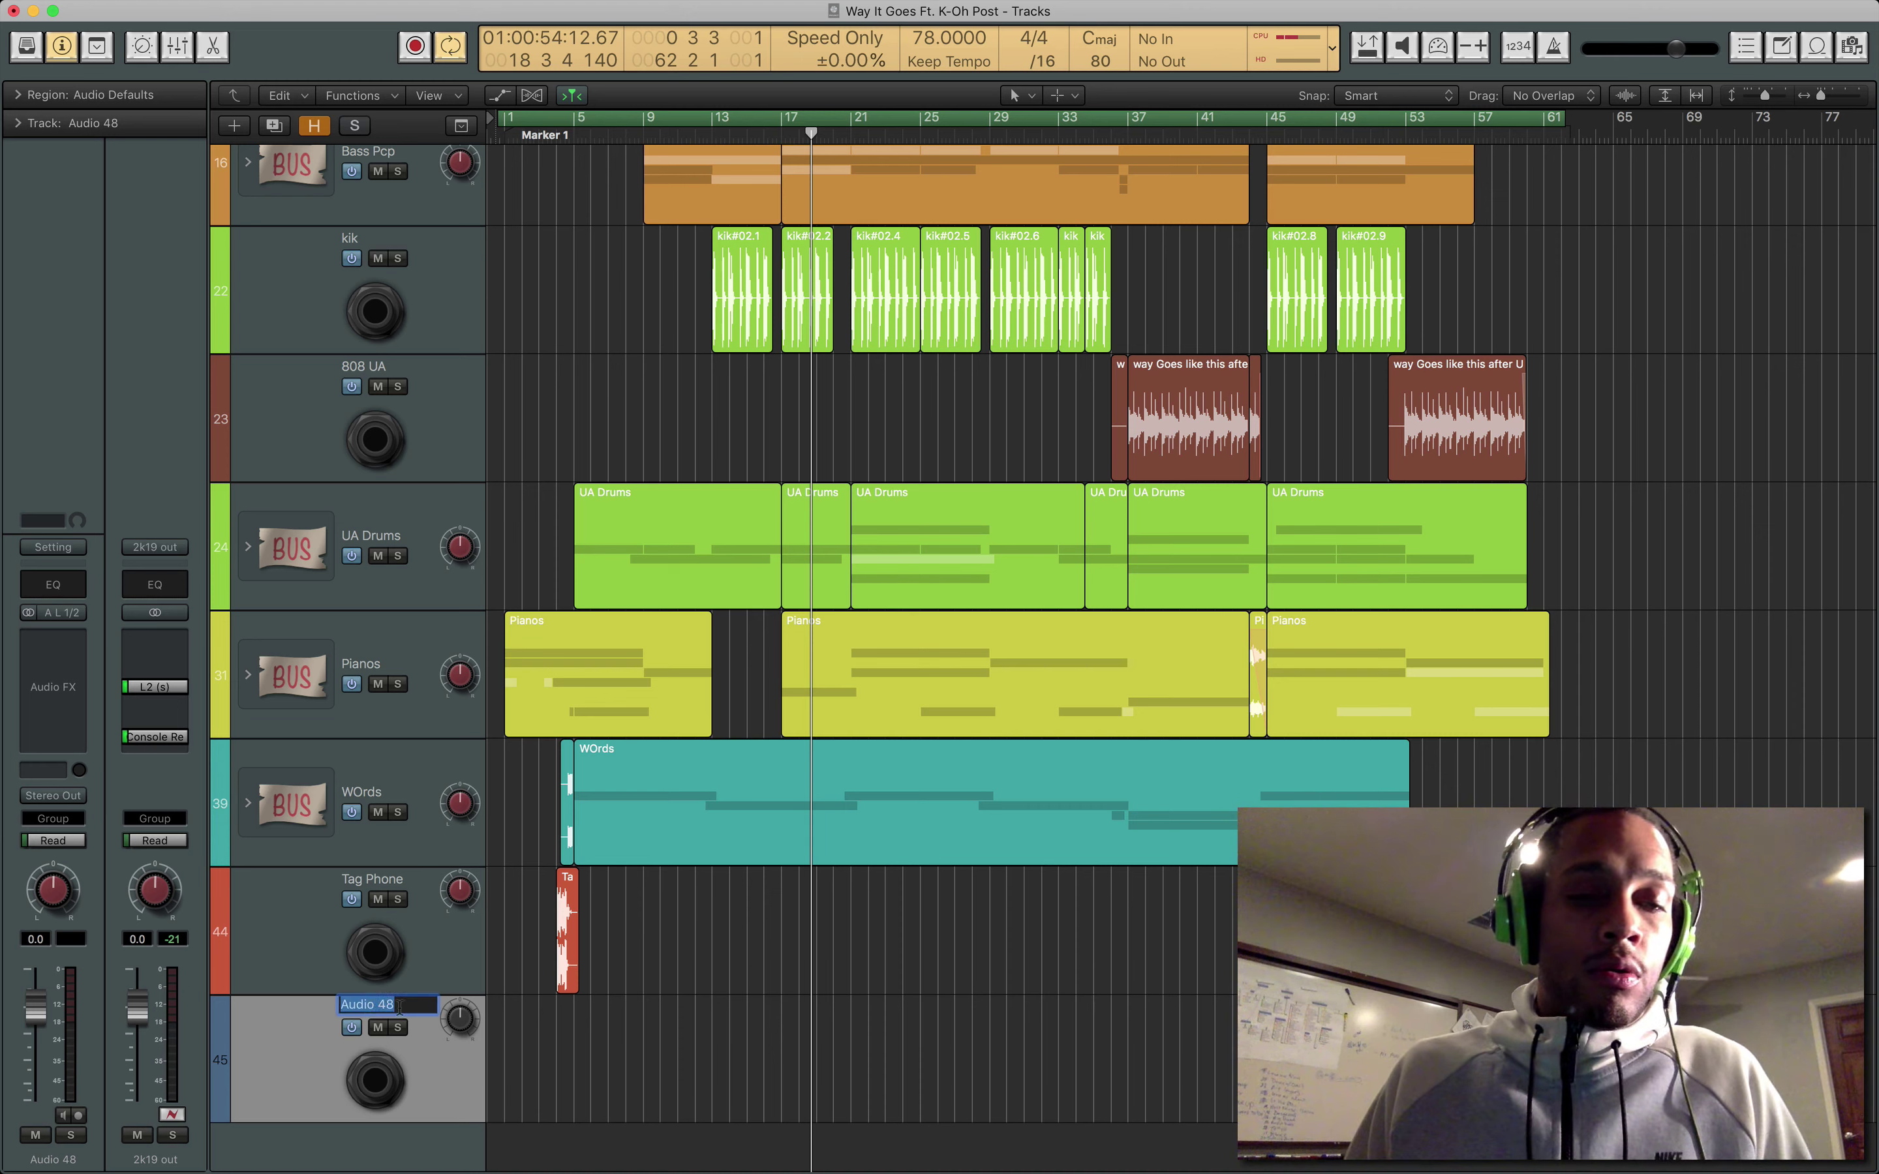
{"action": "type", "text": "words"}
{"action": "key", "text": "Return"}
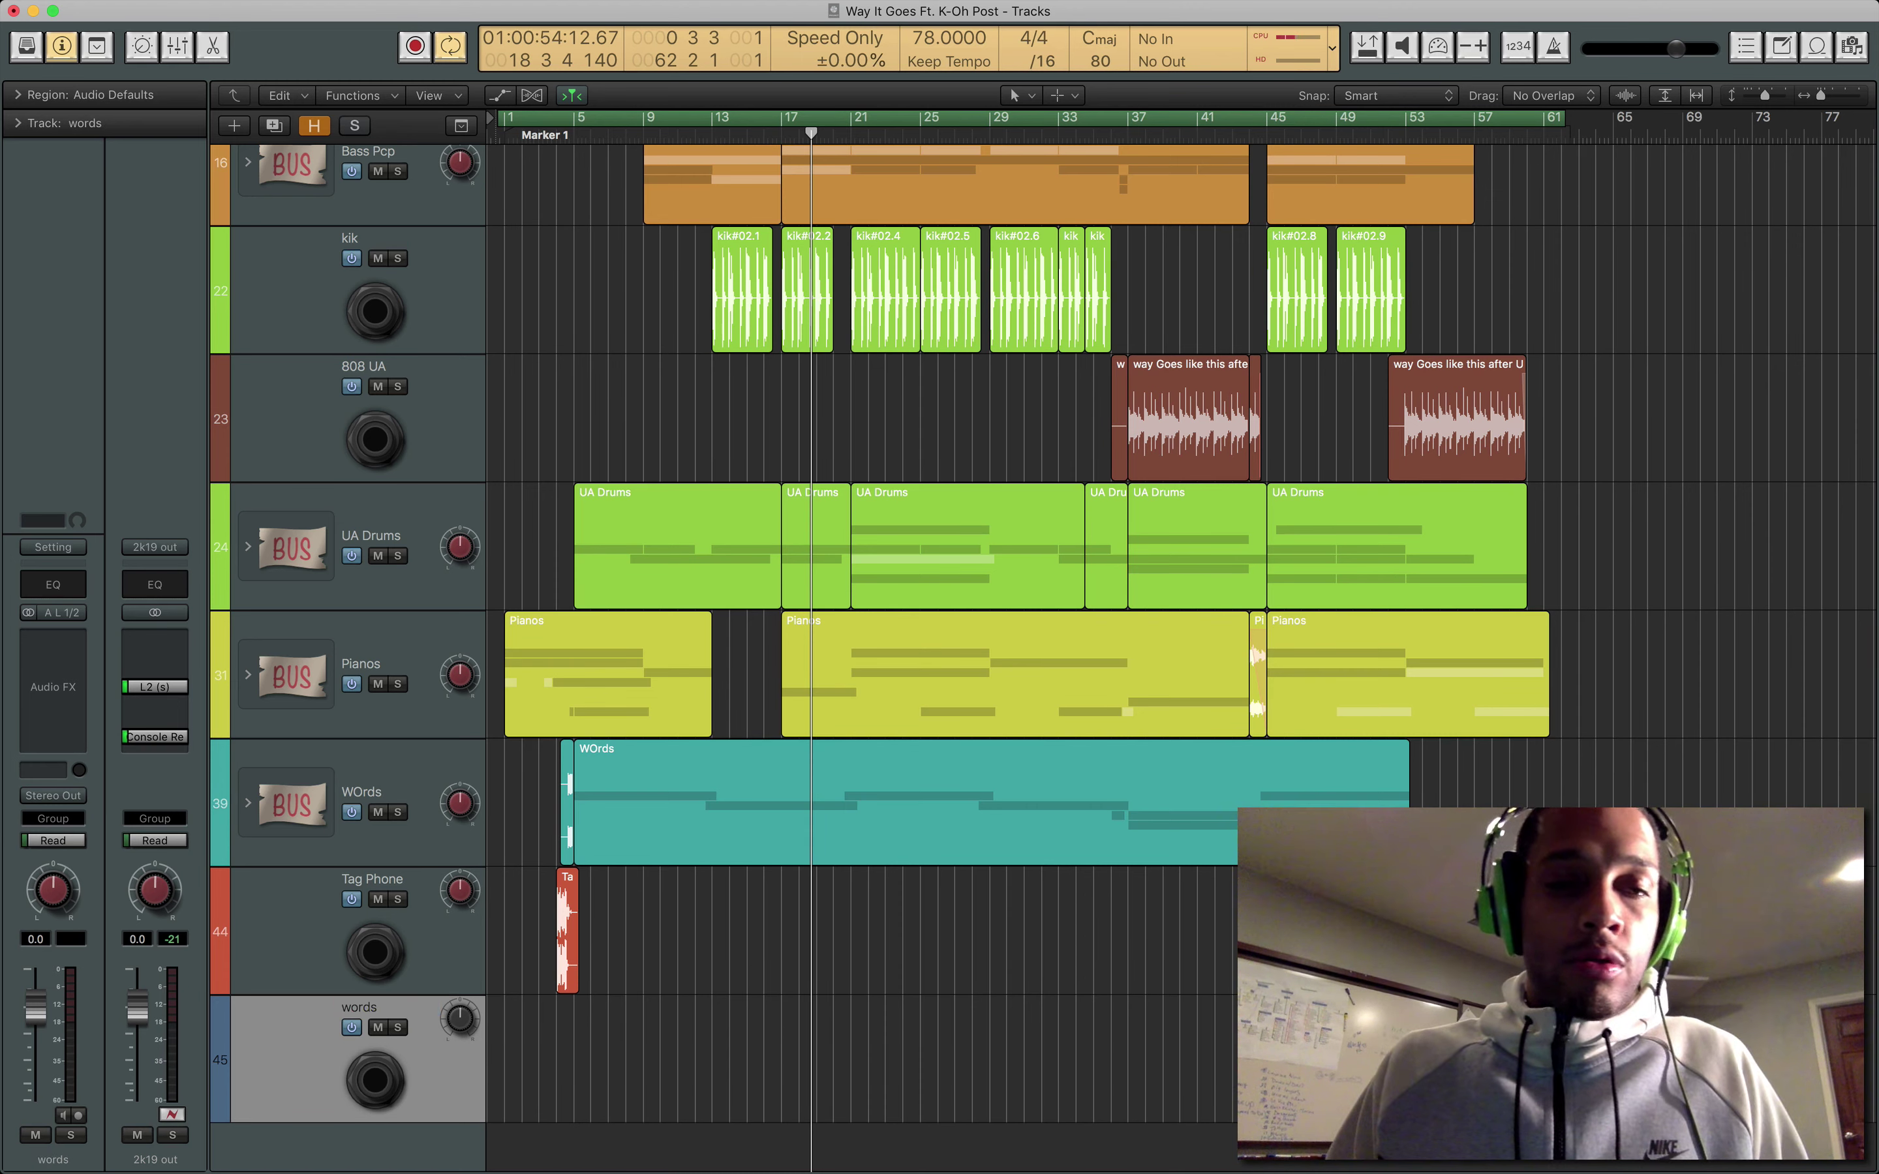
Check the WOrds bus's output and set the words track's input to the matching Input 35-36 (B VIRTUAL 1/2).
{"action": "left_click", "coordinate": [409, 771]}
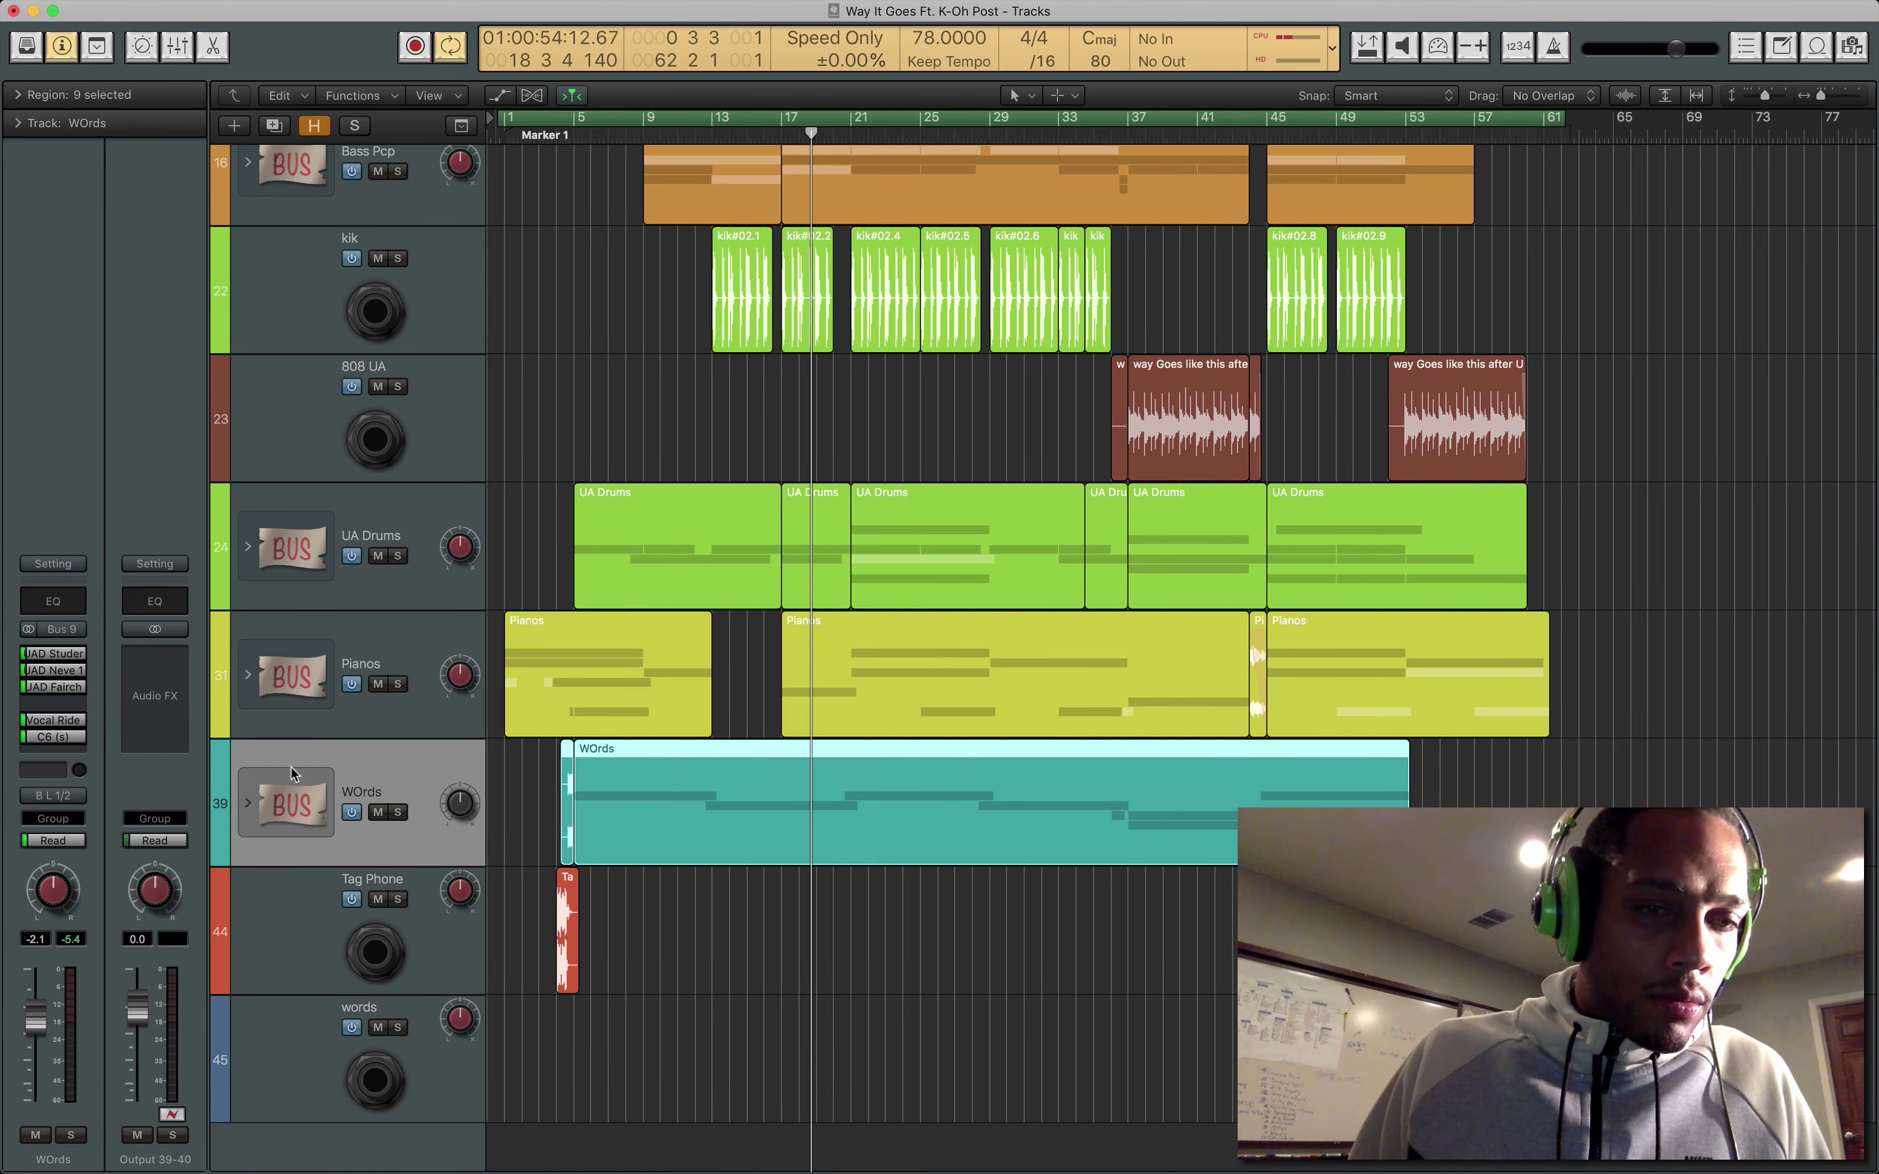
{"action": "left_click", "coordinate": [433, 1068]}
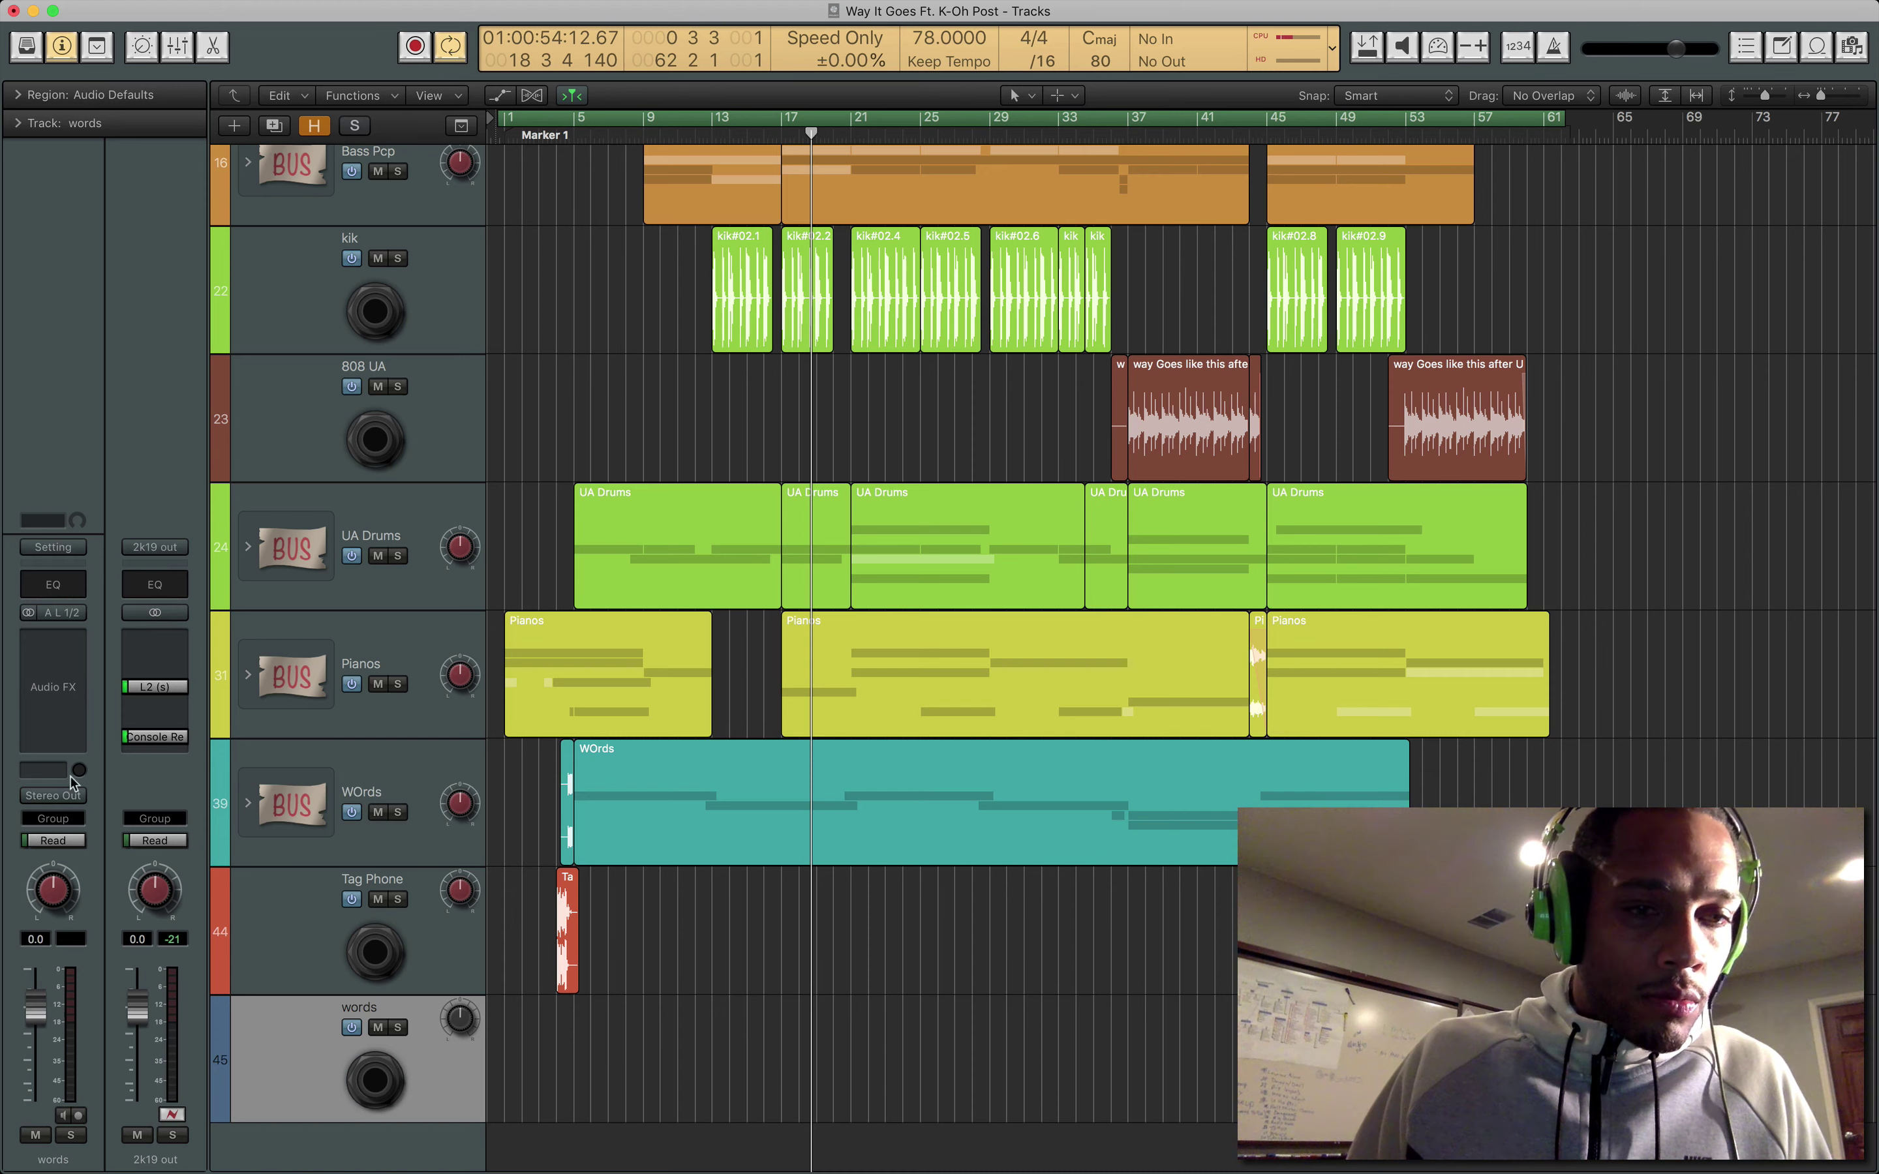
{"action": "left_click", "coordinate": [78, 616]}
{"action": "mouse_move", "coordinate": [132, 666]}
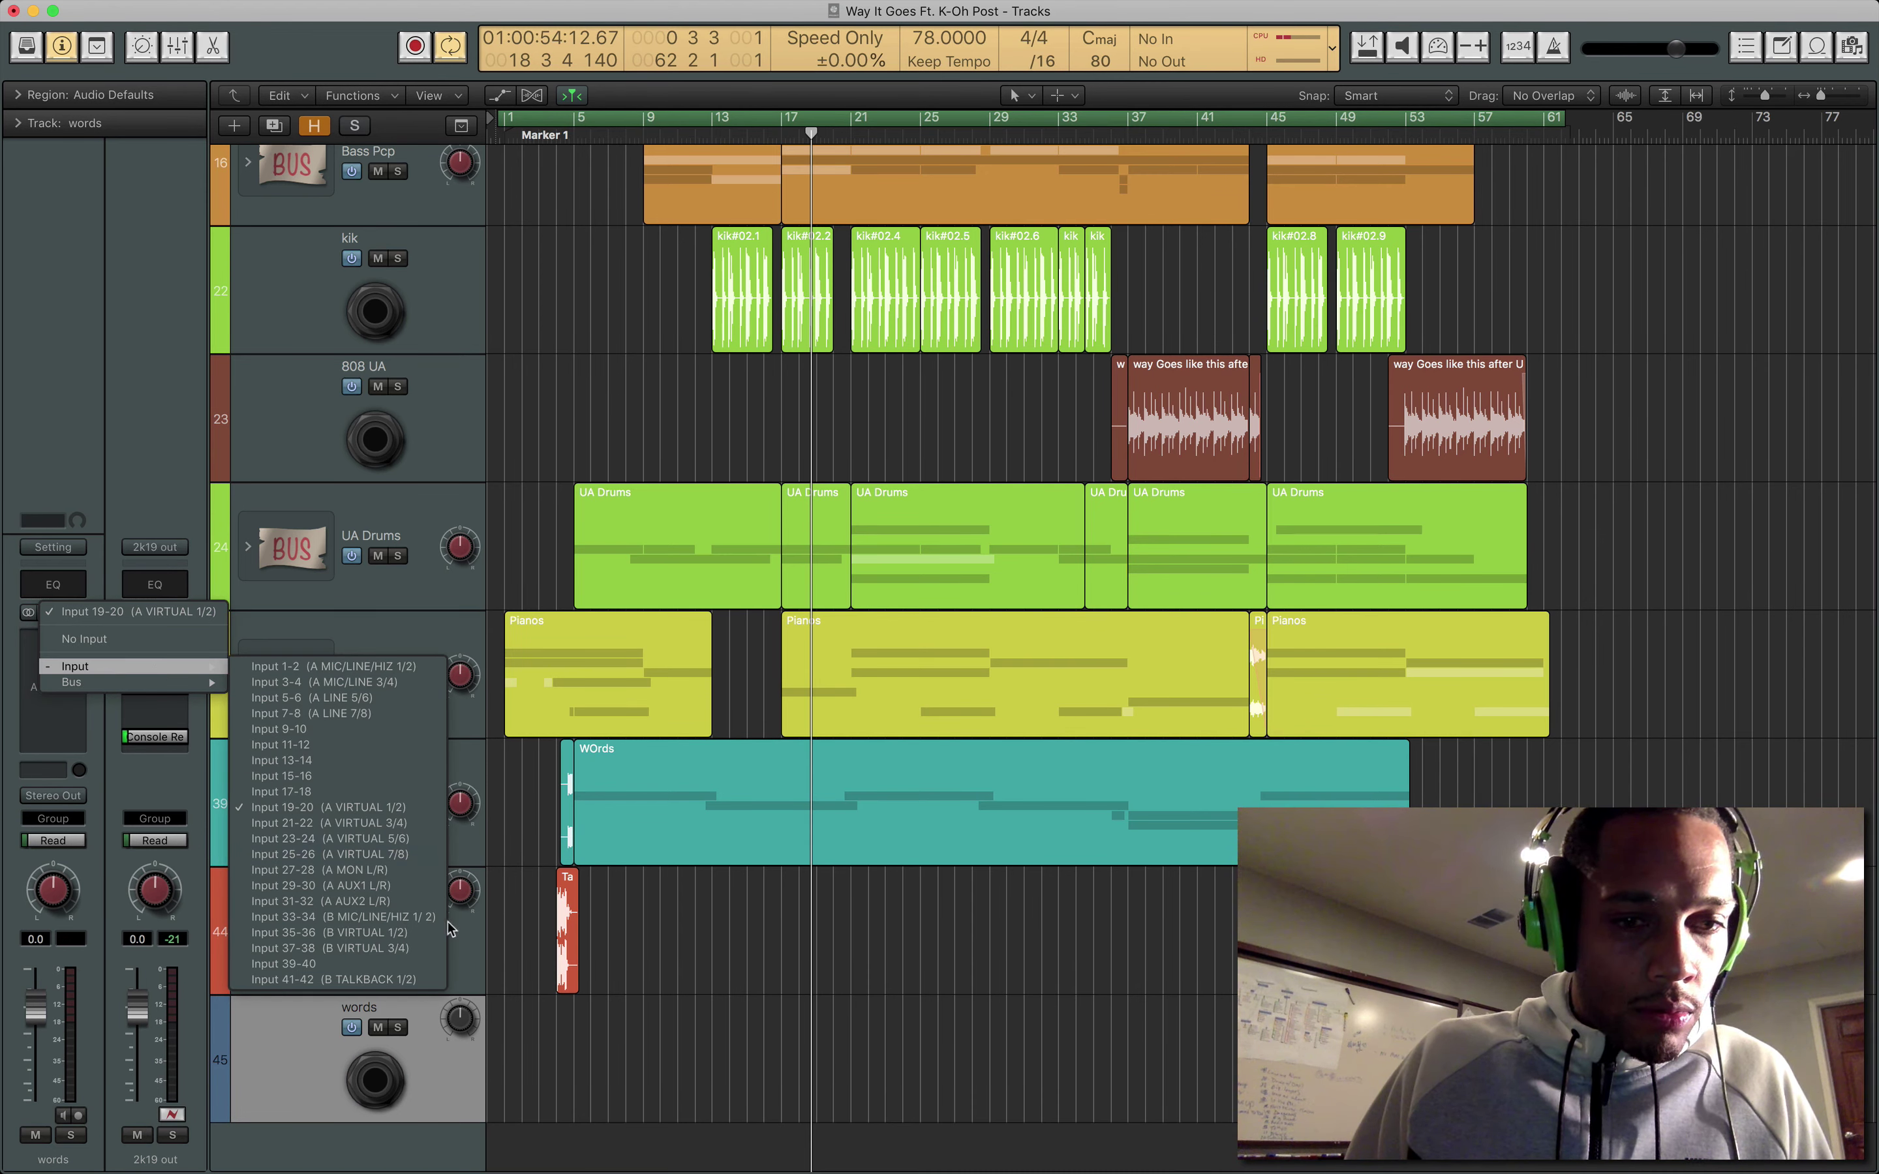
{"action": "left_click", "coordinate": [423, 932]}
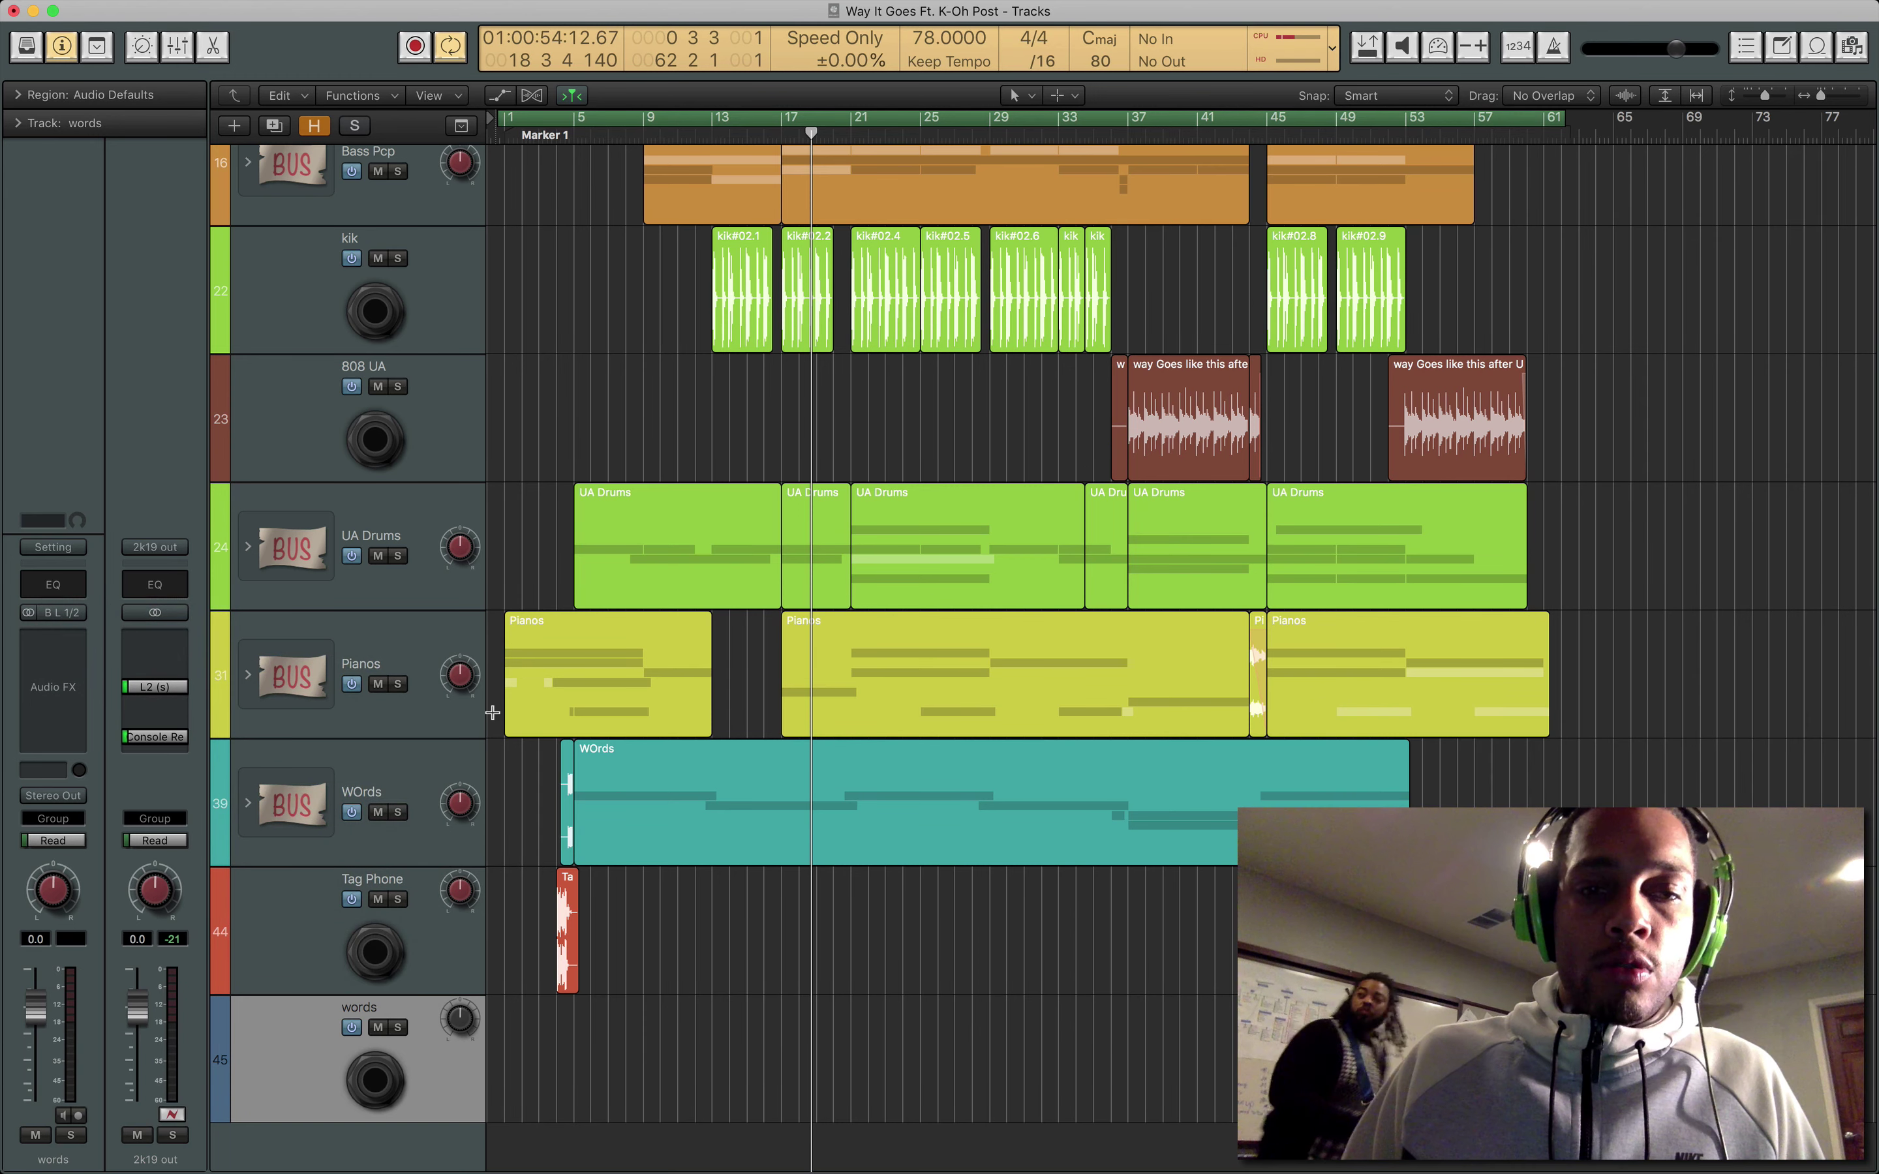
Solo the WOrds bus and enable input monitoring on the words track.
{"action": "left_click", "coordinate": [396, 811]}
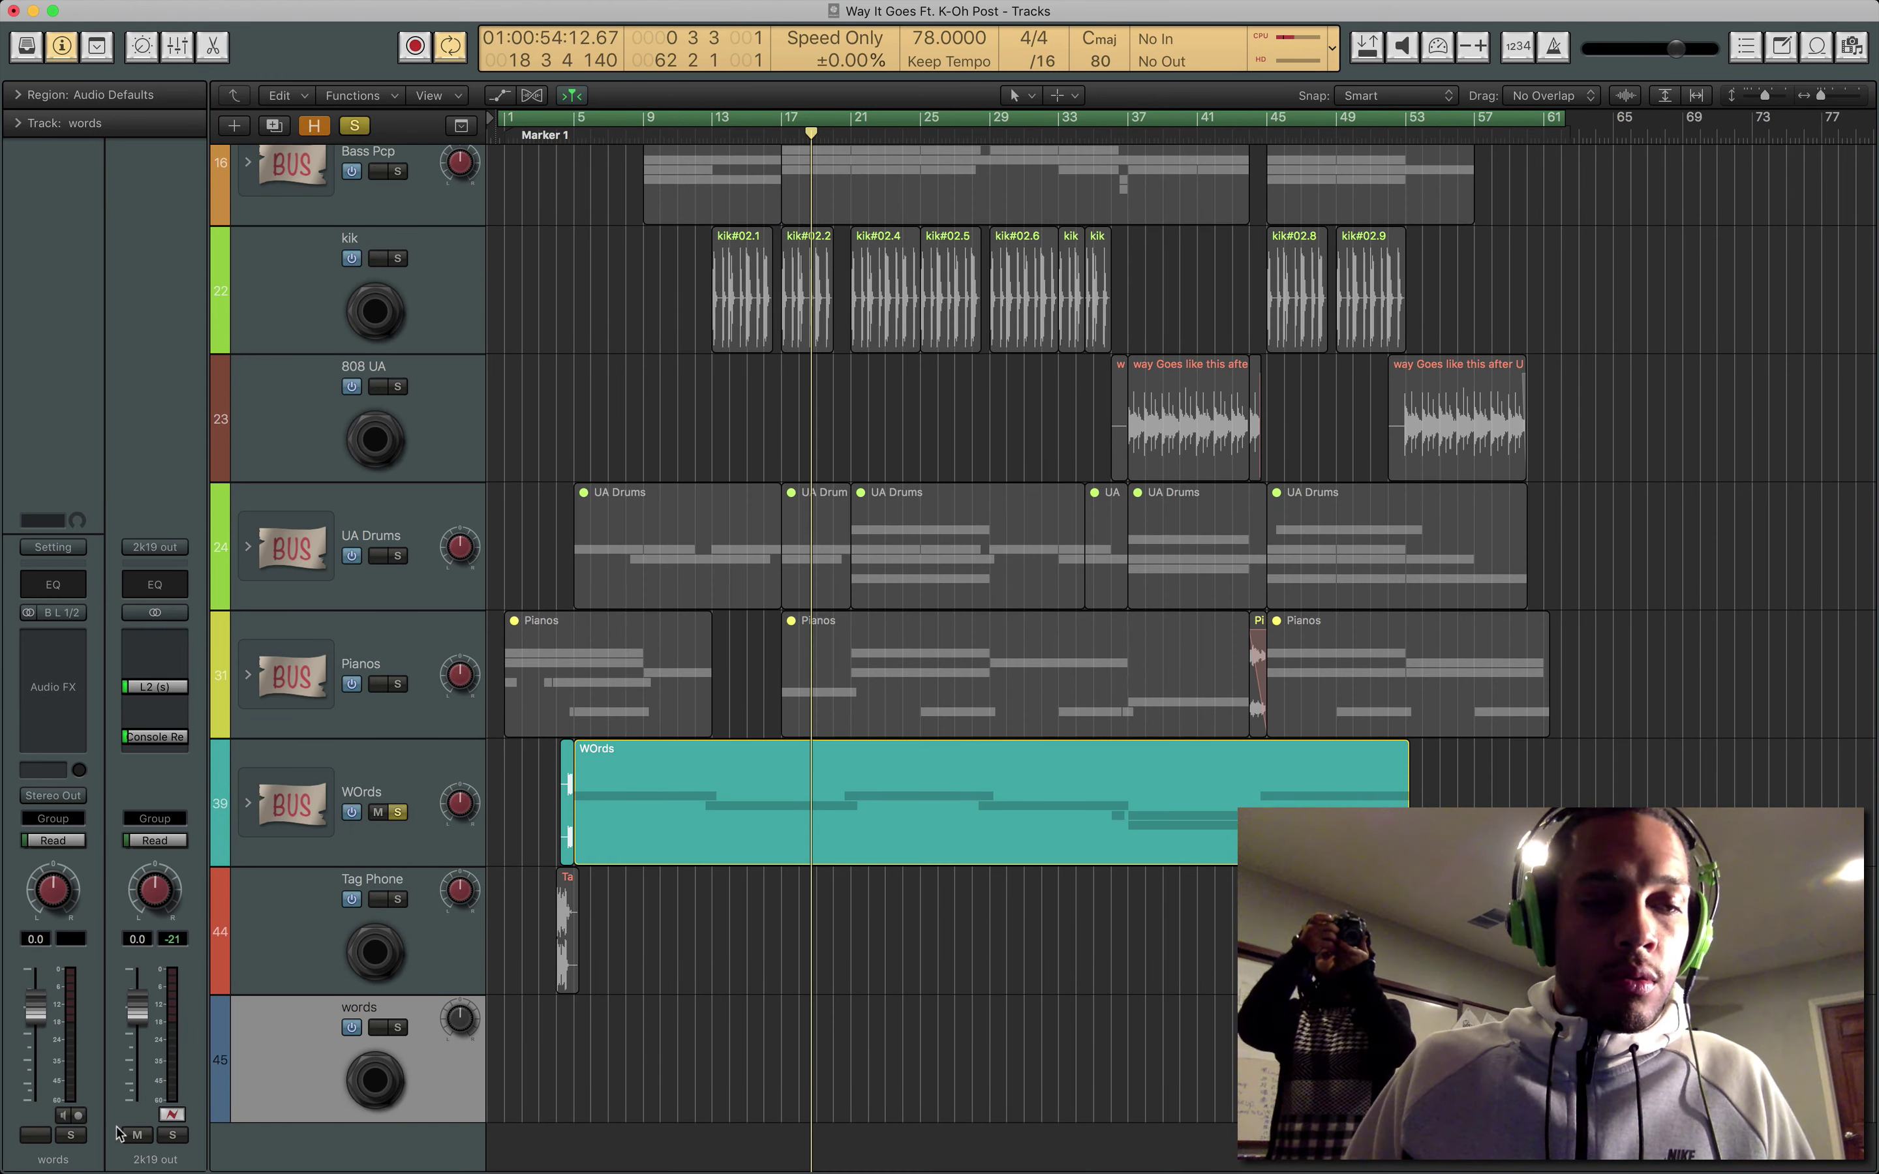
{"action": "left_click", "coordinate": [78, 1115]}
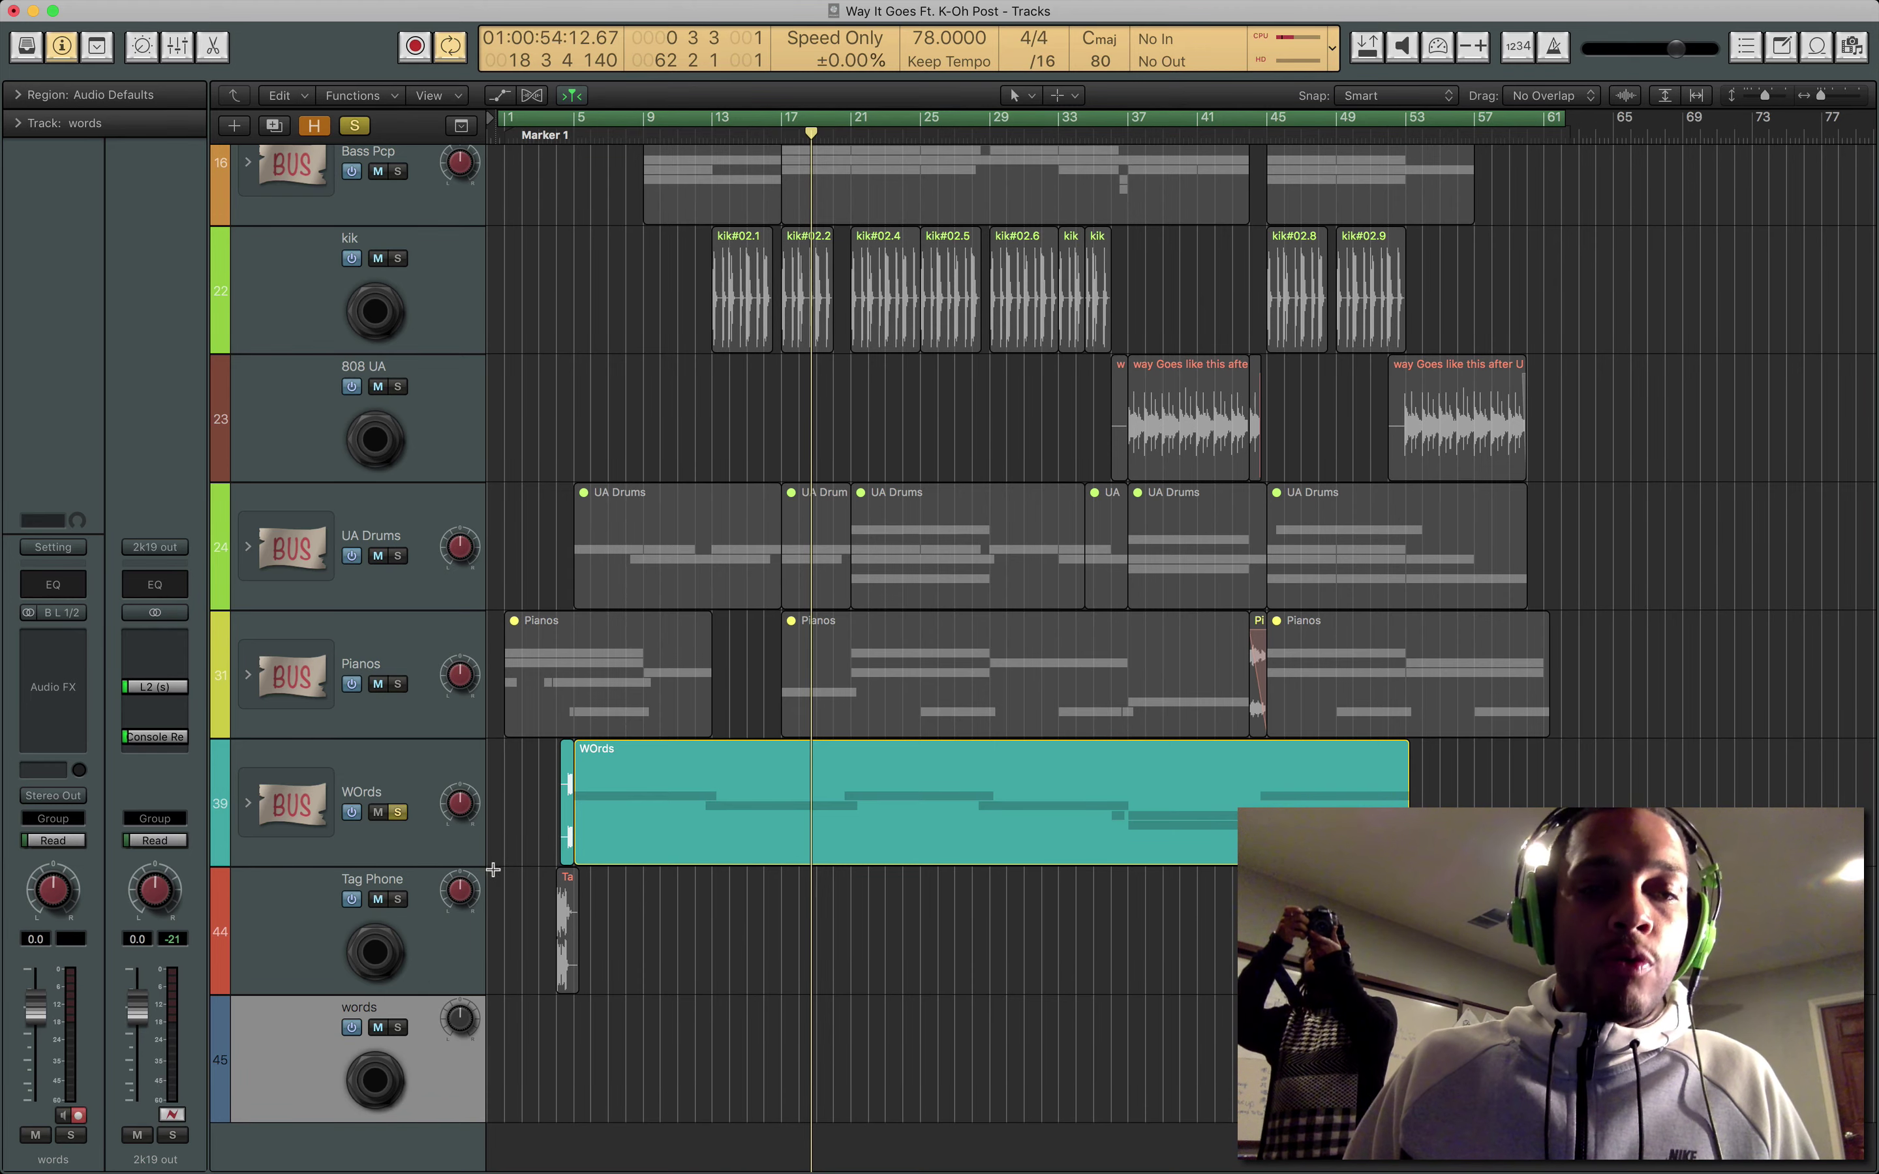
Mute the WOrds channel in the Console mixer and mute the words track in Logic Pro.
{"action": "key", "text": "ctrl+Up"}
{"action": "left_click", "coordinate": [634, 416]}
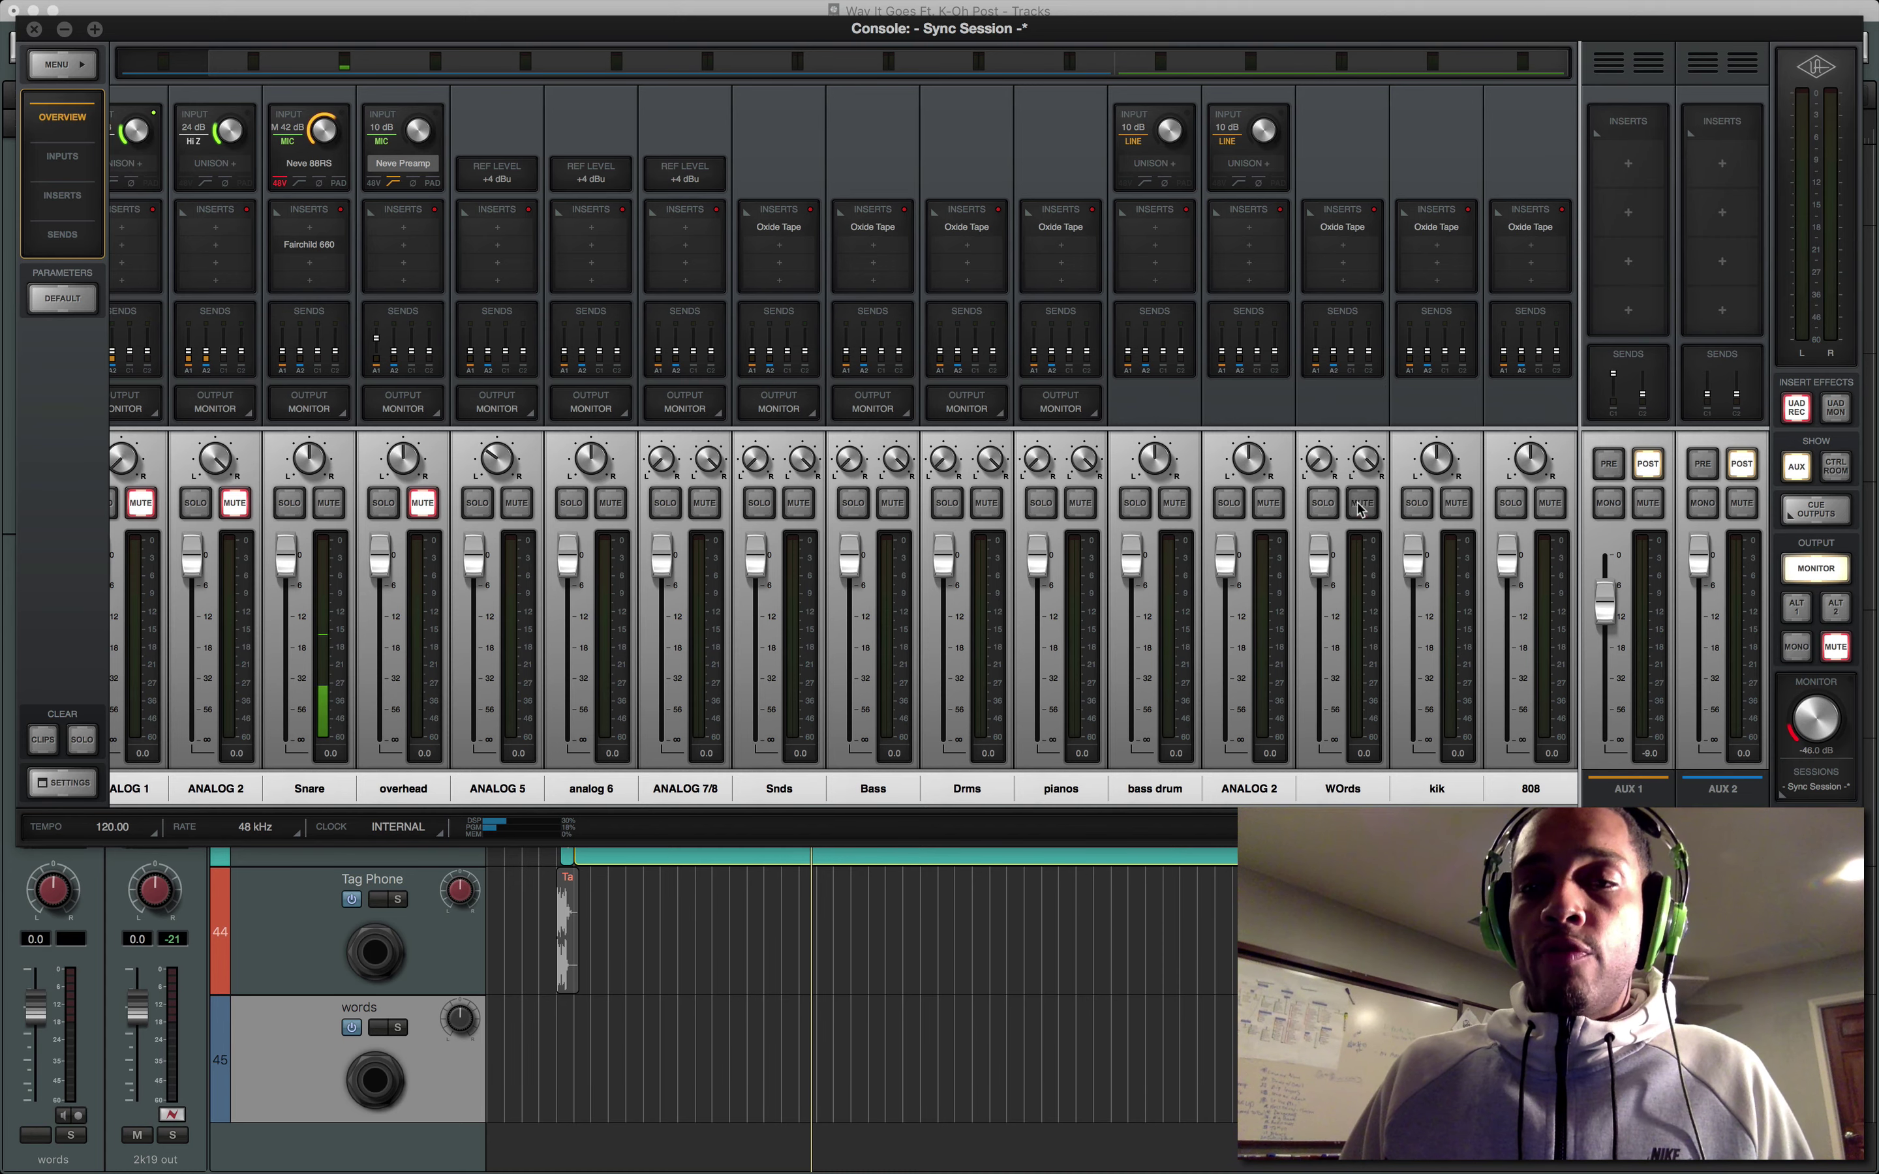
{"action": "left_click", "coordinate": [400, 1084]}
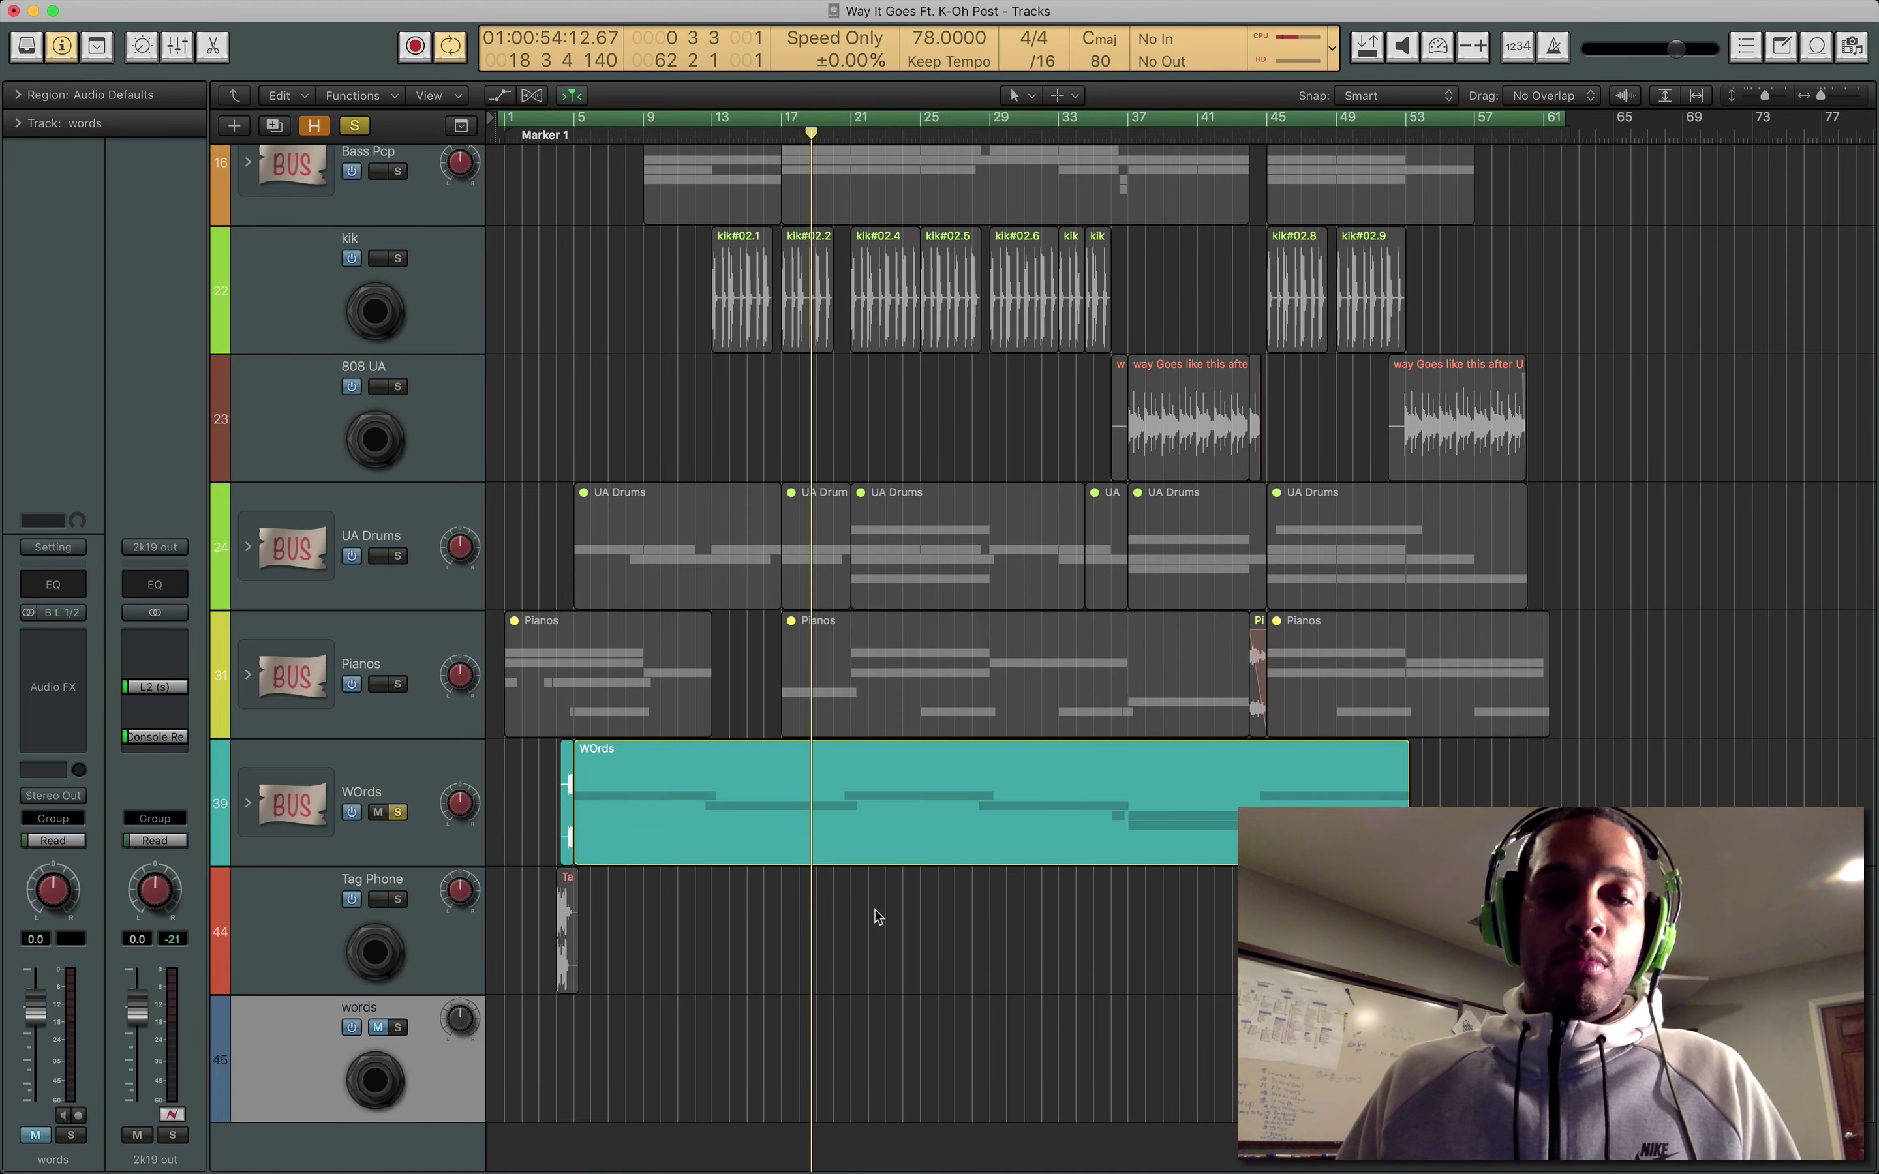
Switch back to the Console mixer and unmute the WOrds channel.
{"action": "key", "text": "ctrl+Up"}
{"action": "left_click", "coordinate": [673, 435]}
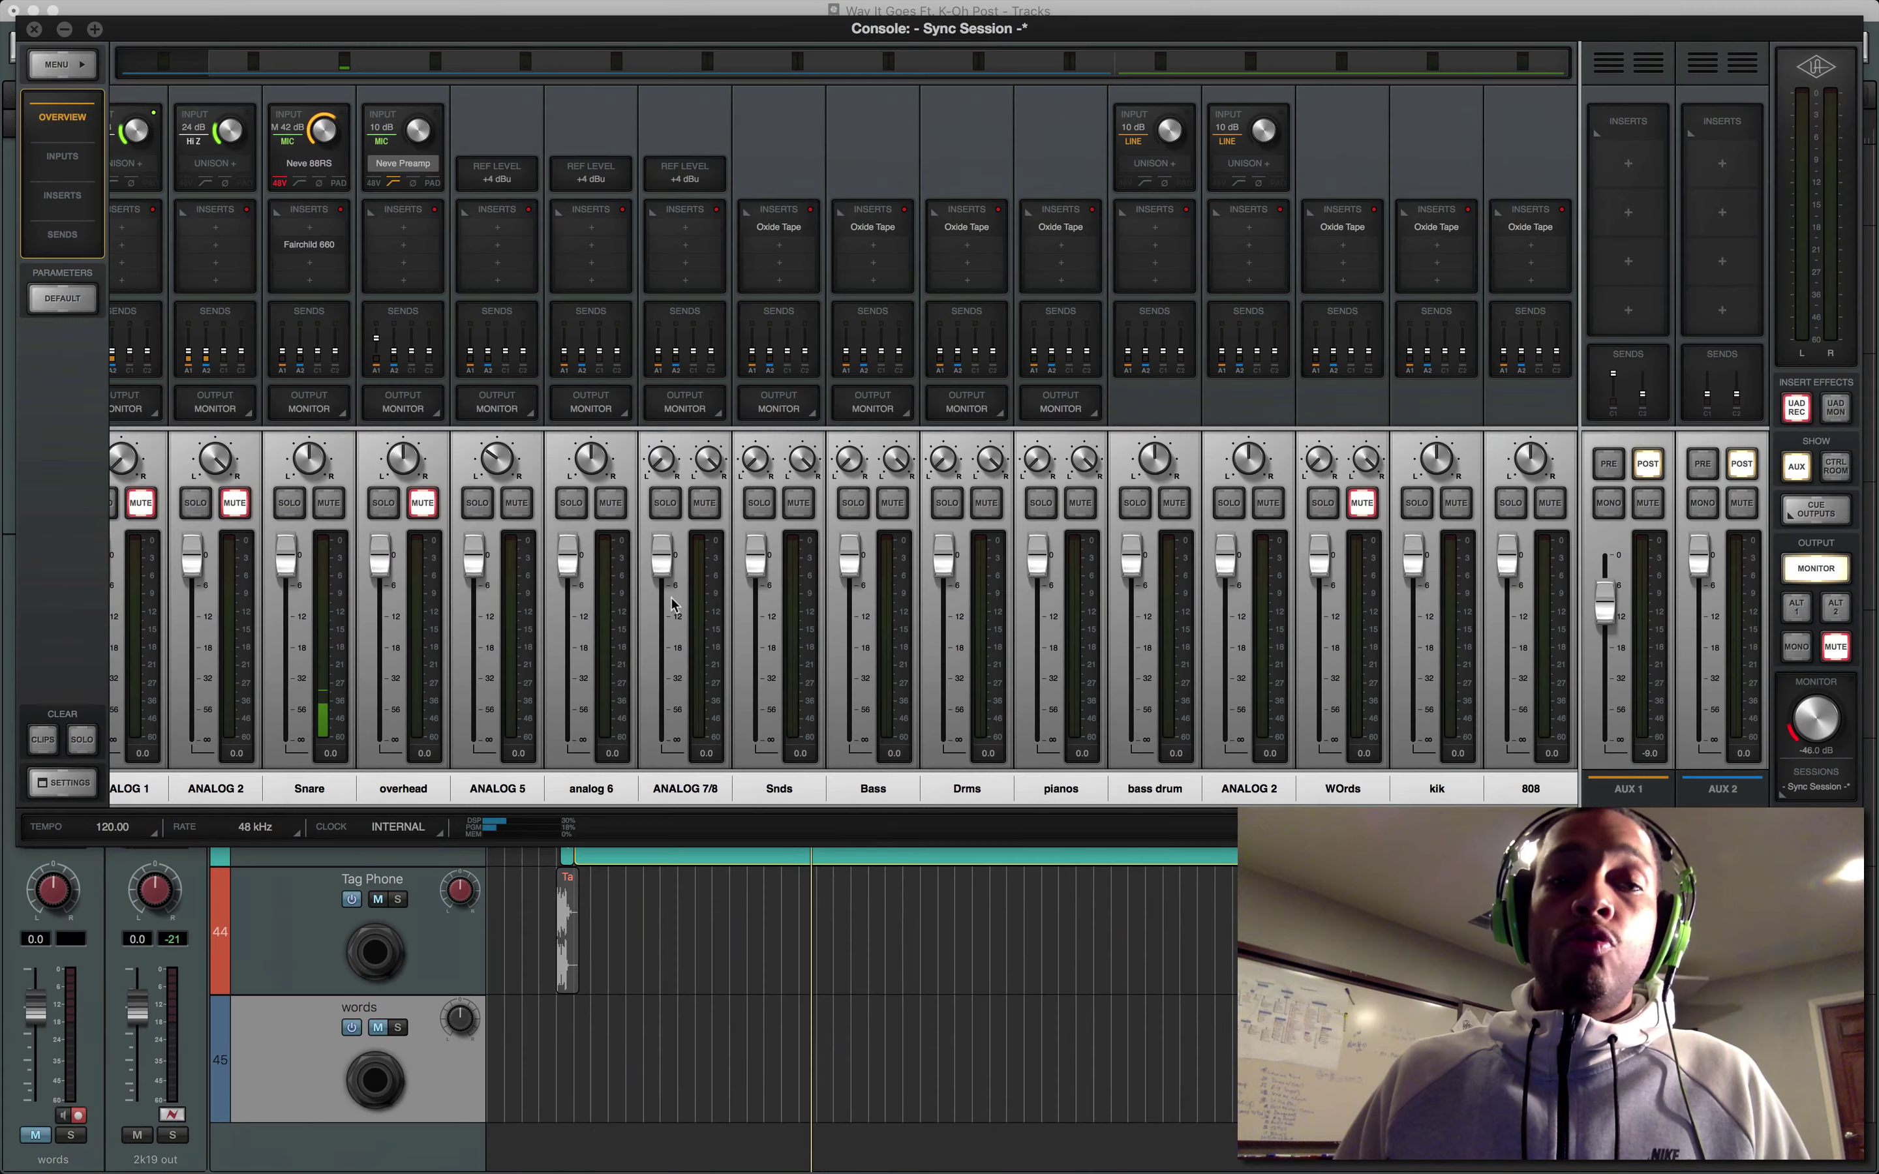
{"action": "left_click", "coordinate": [1365, 506]}
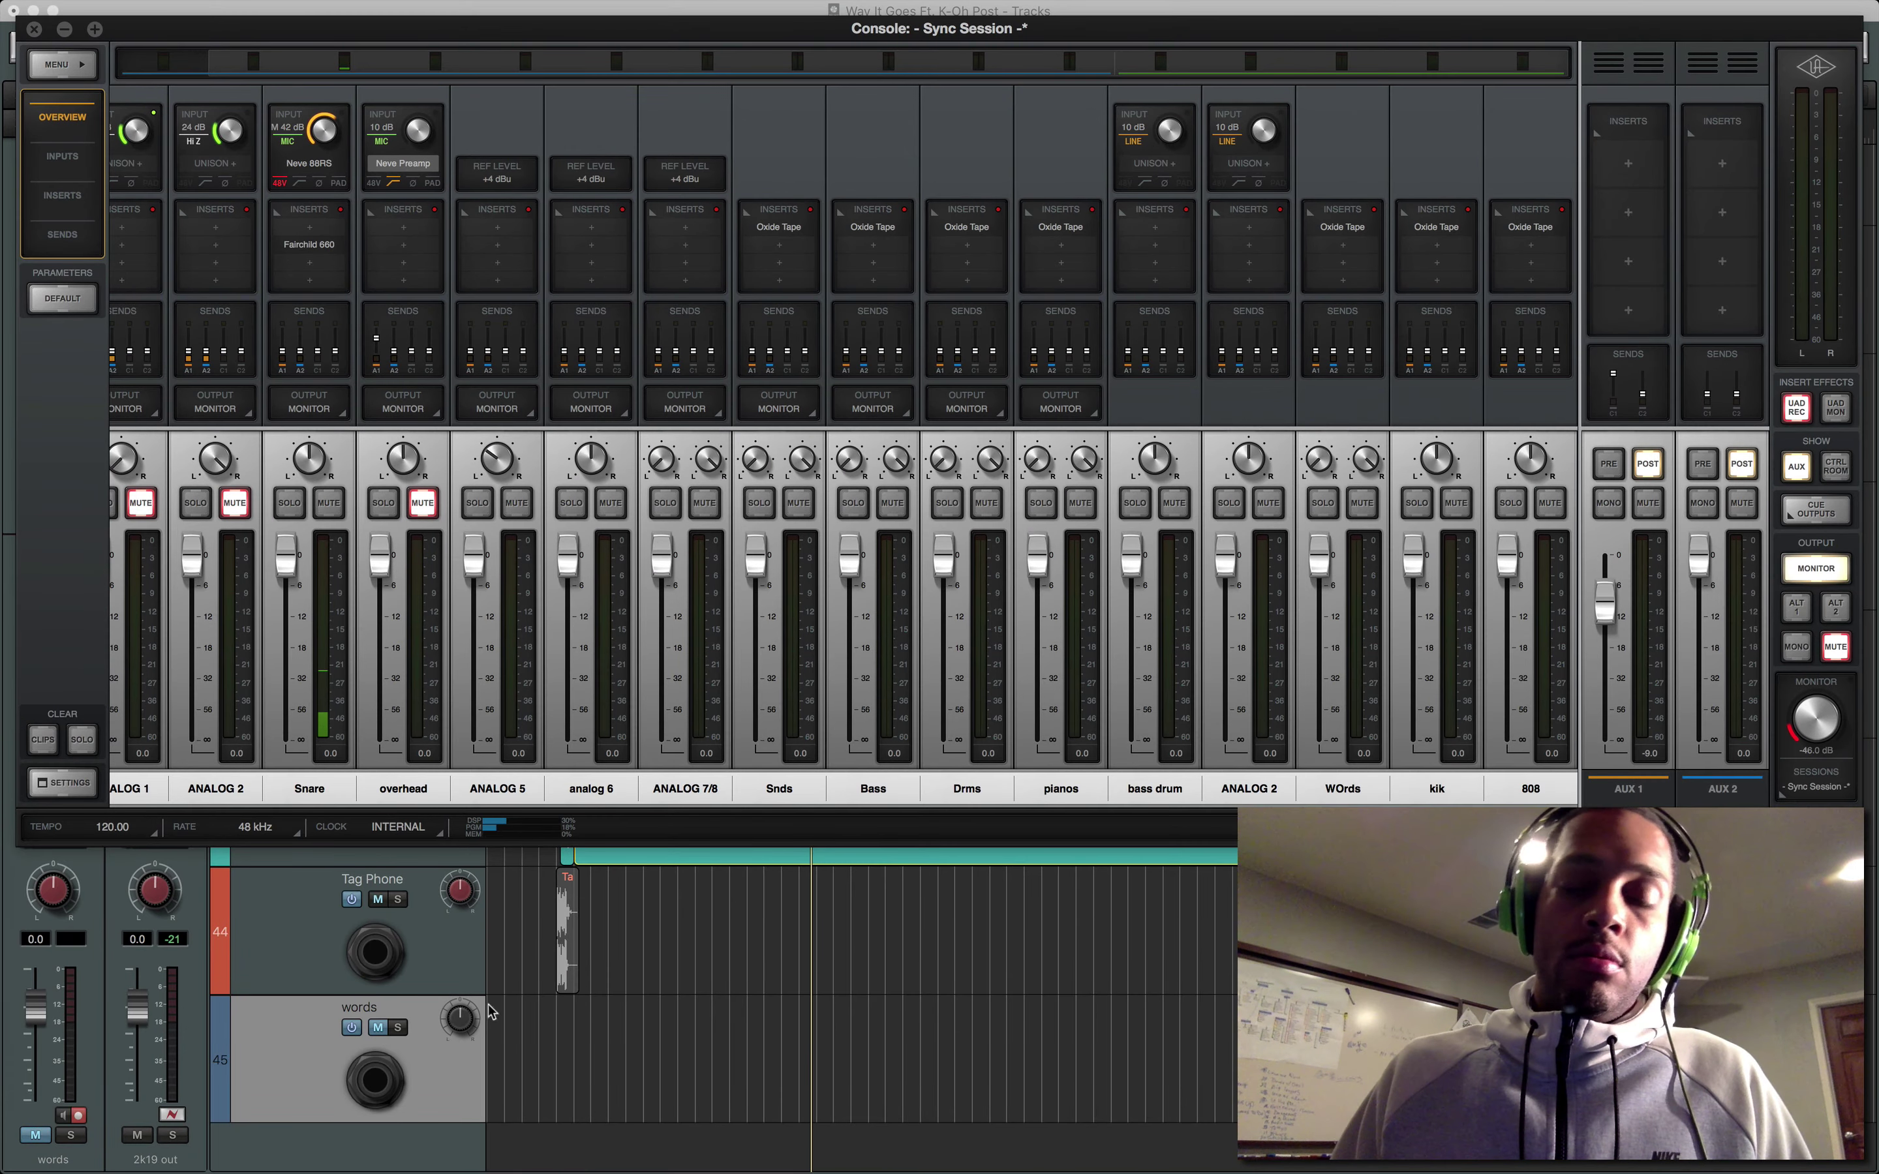
Return to Logic Pro, move the playhead to the project start and solo the Pianos bus.
{"action": "left_click", "coordinate": [291, 1082]}
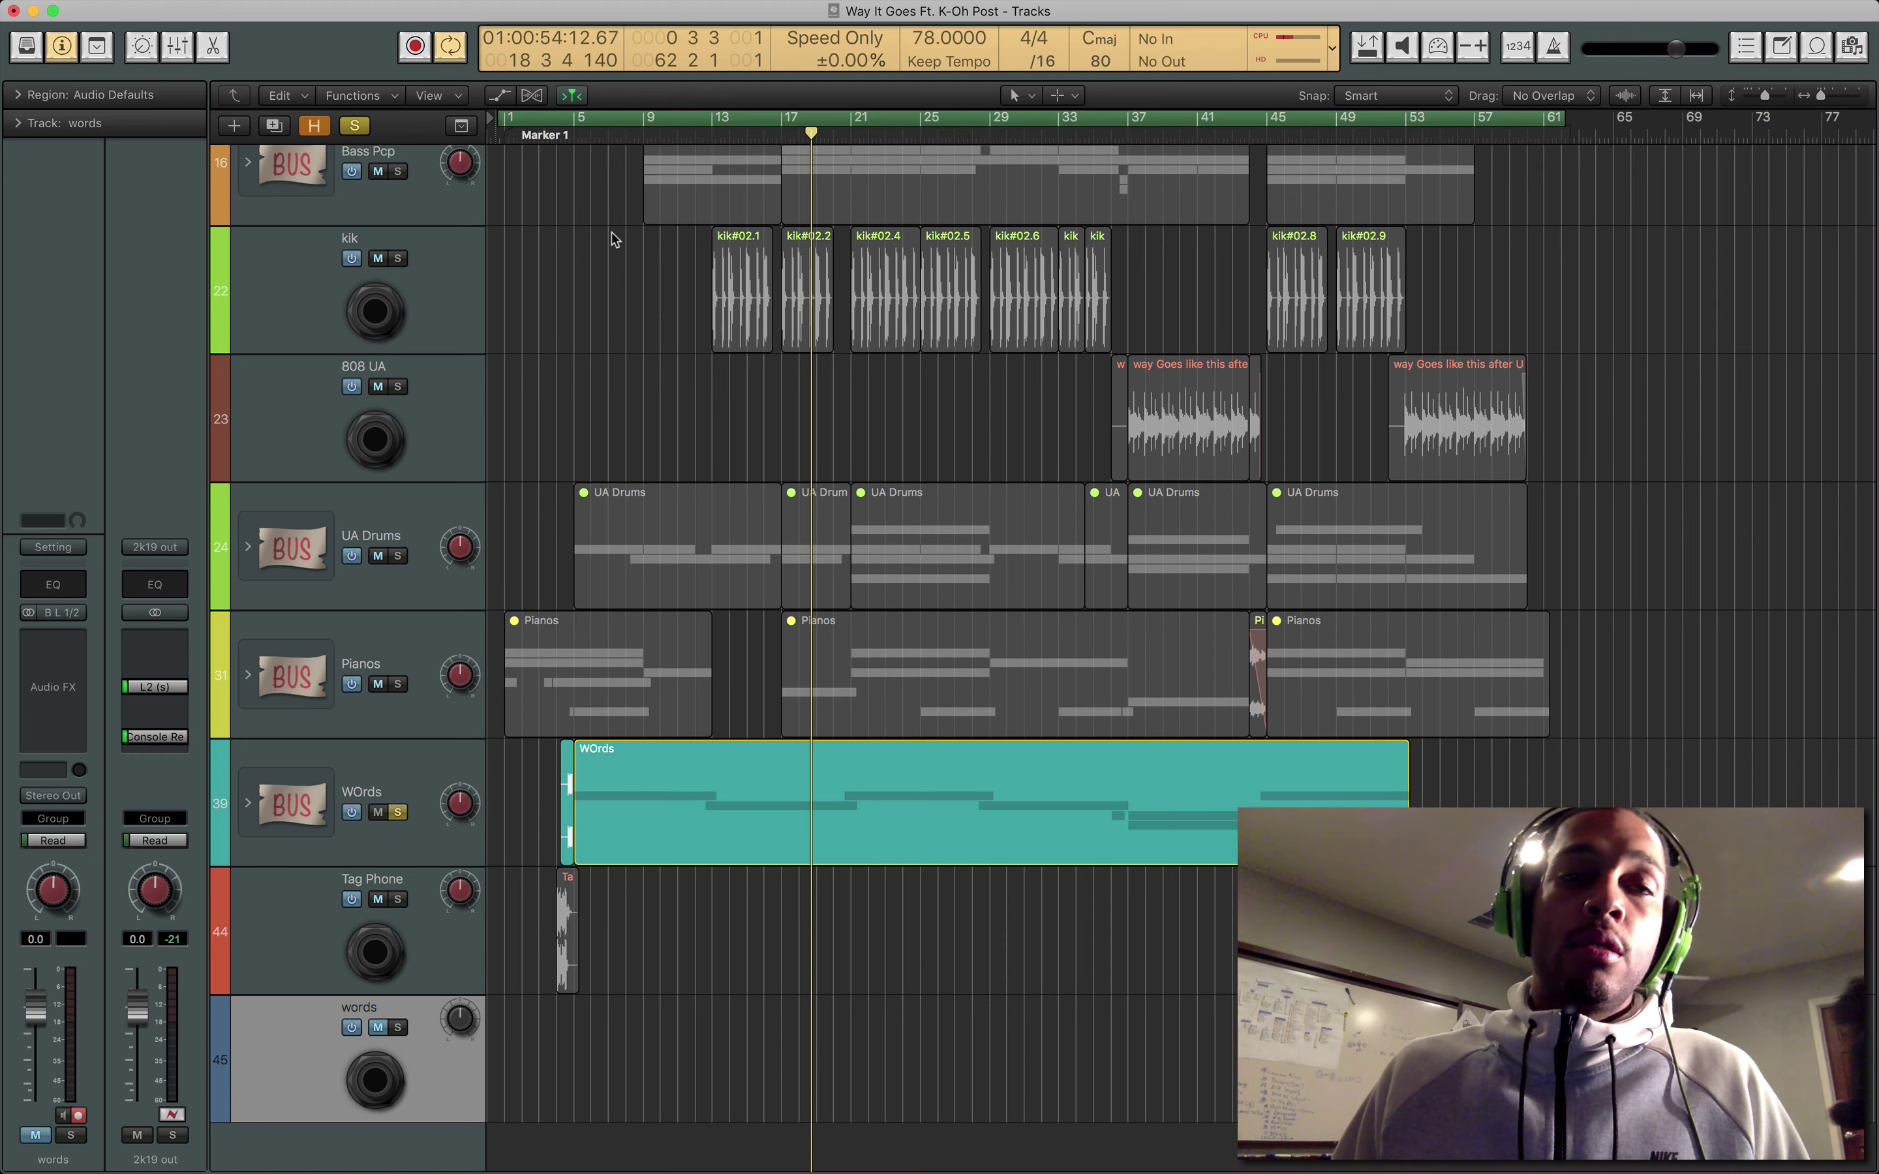
{"action": "key", "text": "Return"}
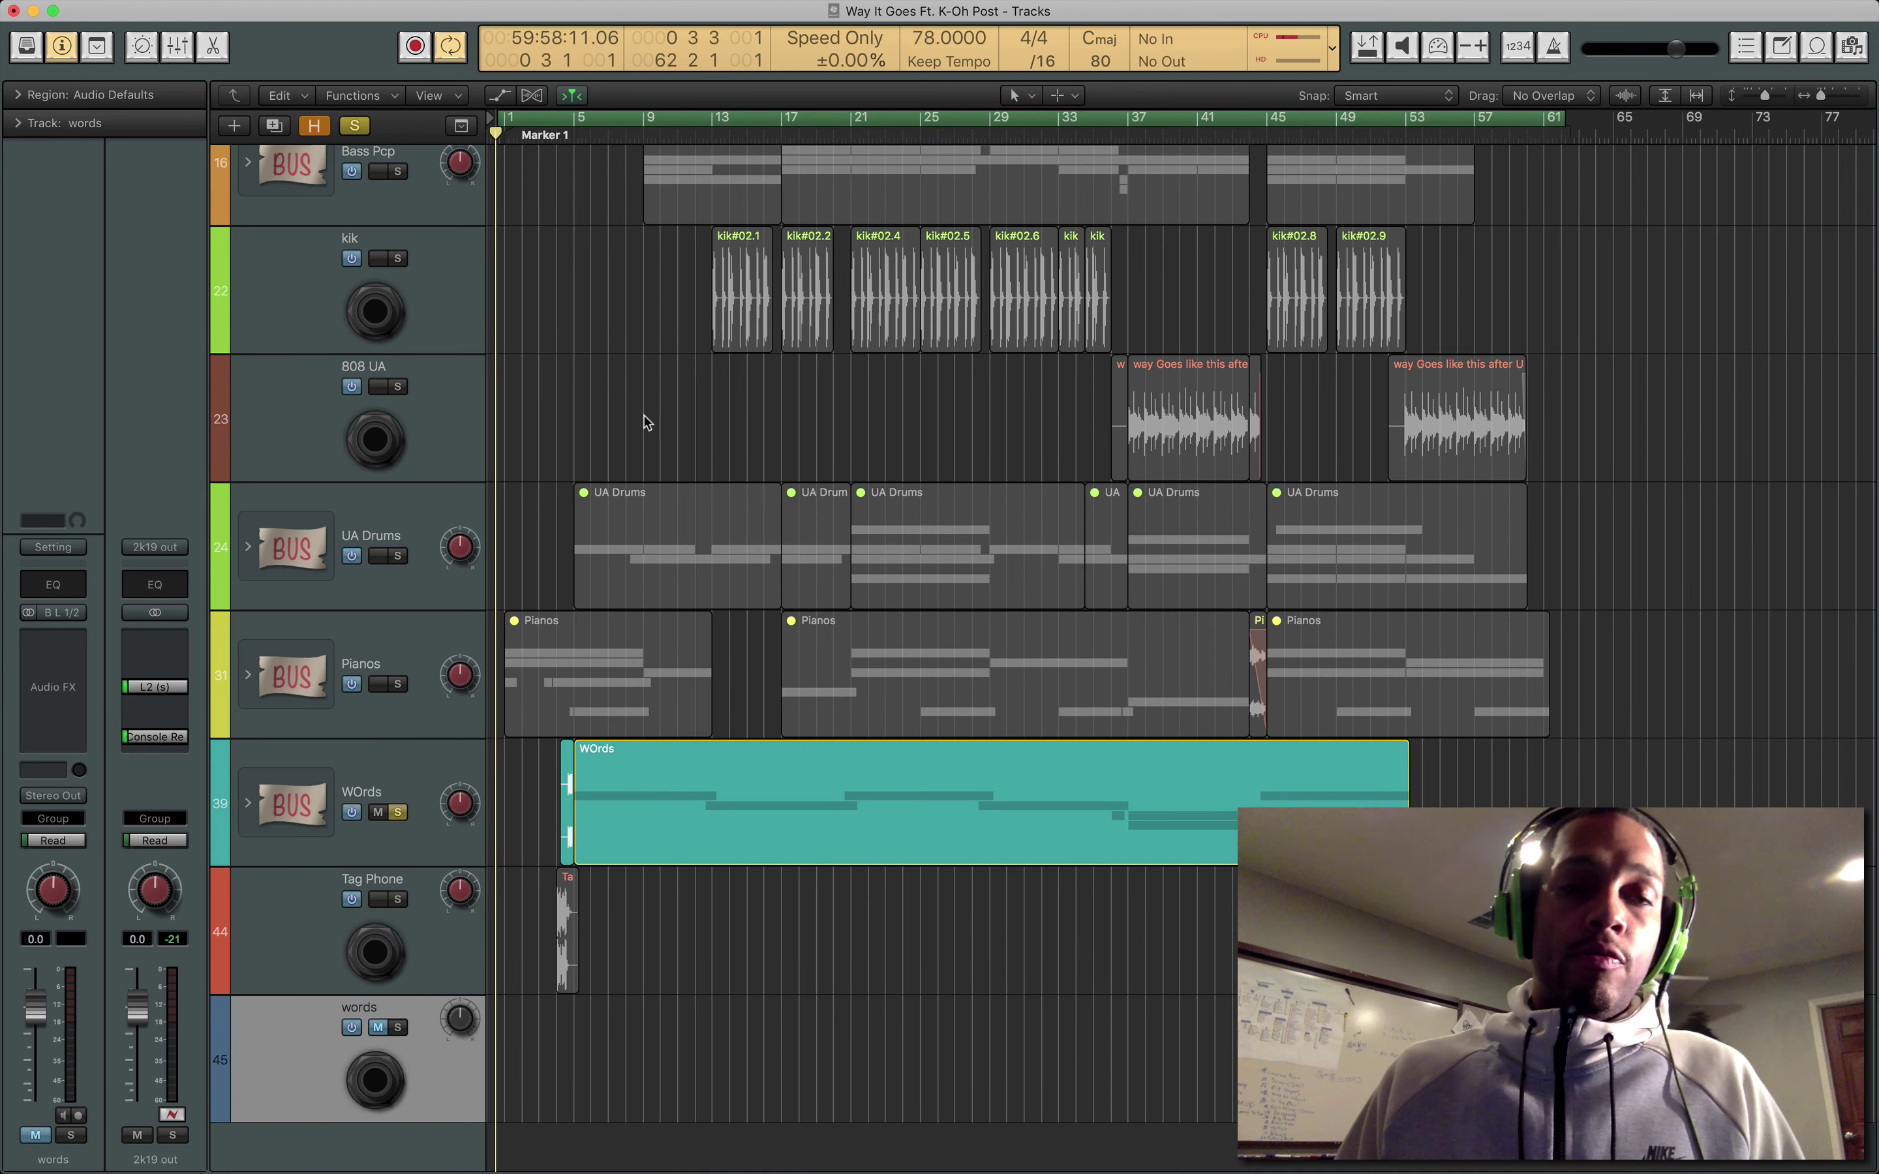
{"action": "left_click", "coordinate": [425, 666]}
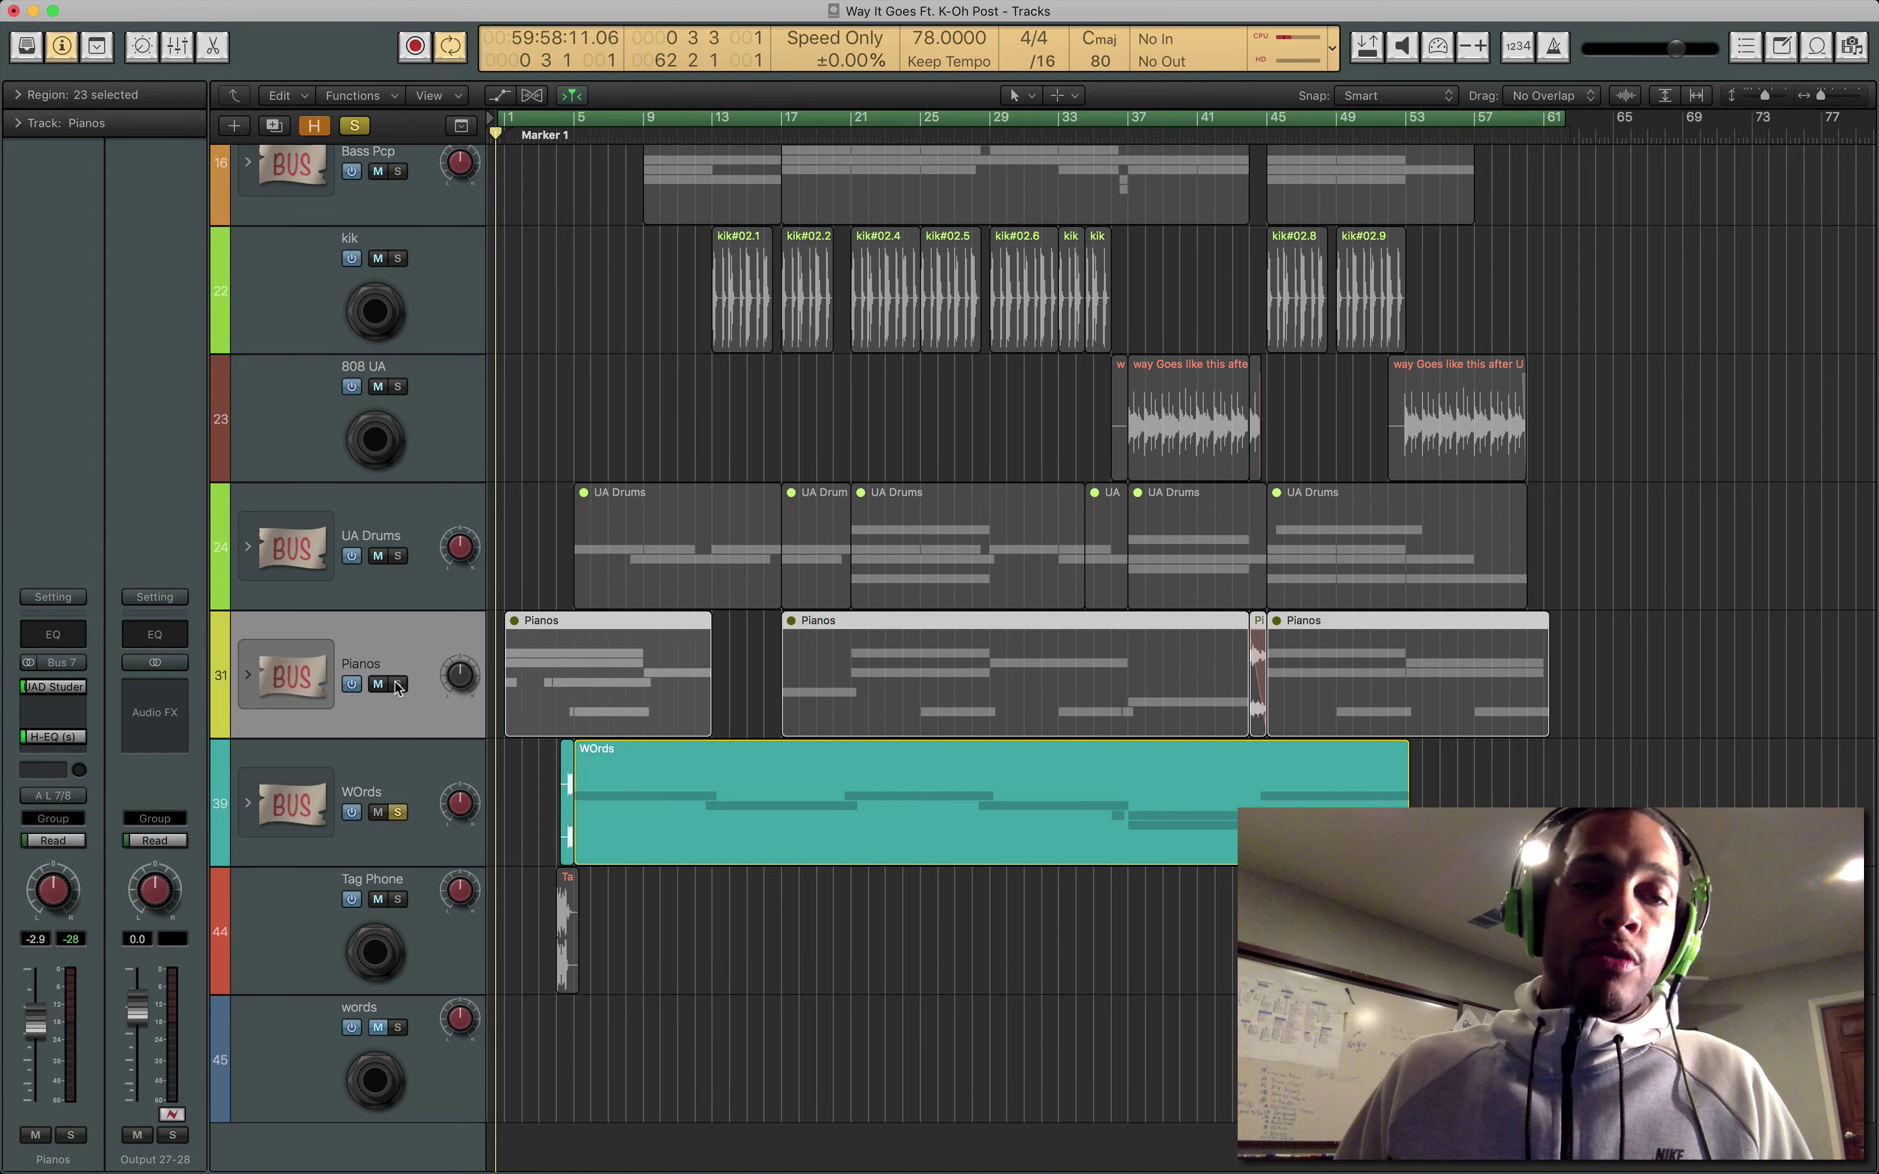
{"action": "key", "text": "s"}
Create another audio track below the words track and set its input to Input 21-22 (A VIRTUAL 3/4).
{"action": "left_click", "coordinate": [441, 1075]}
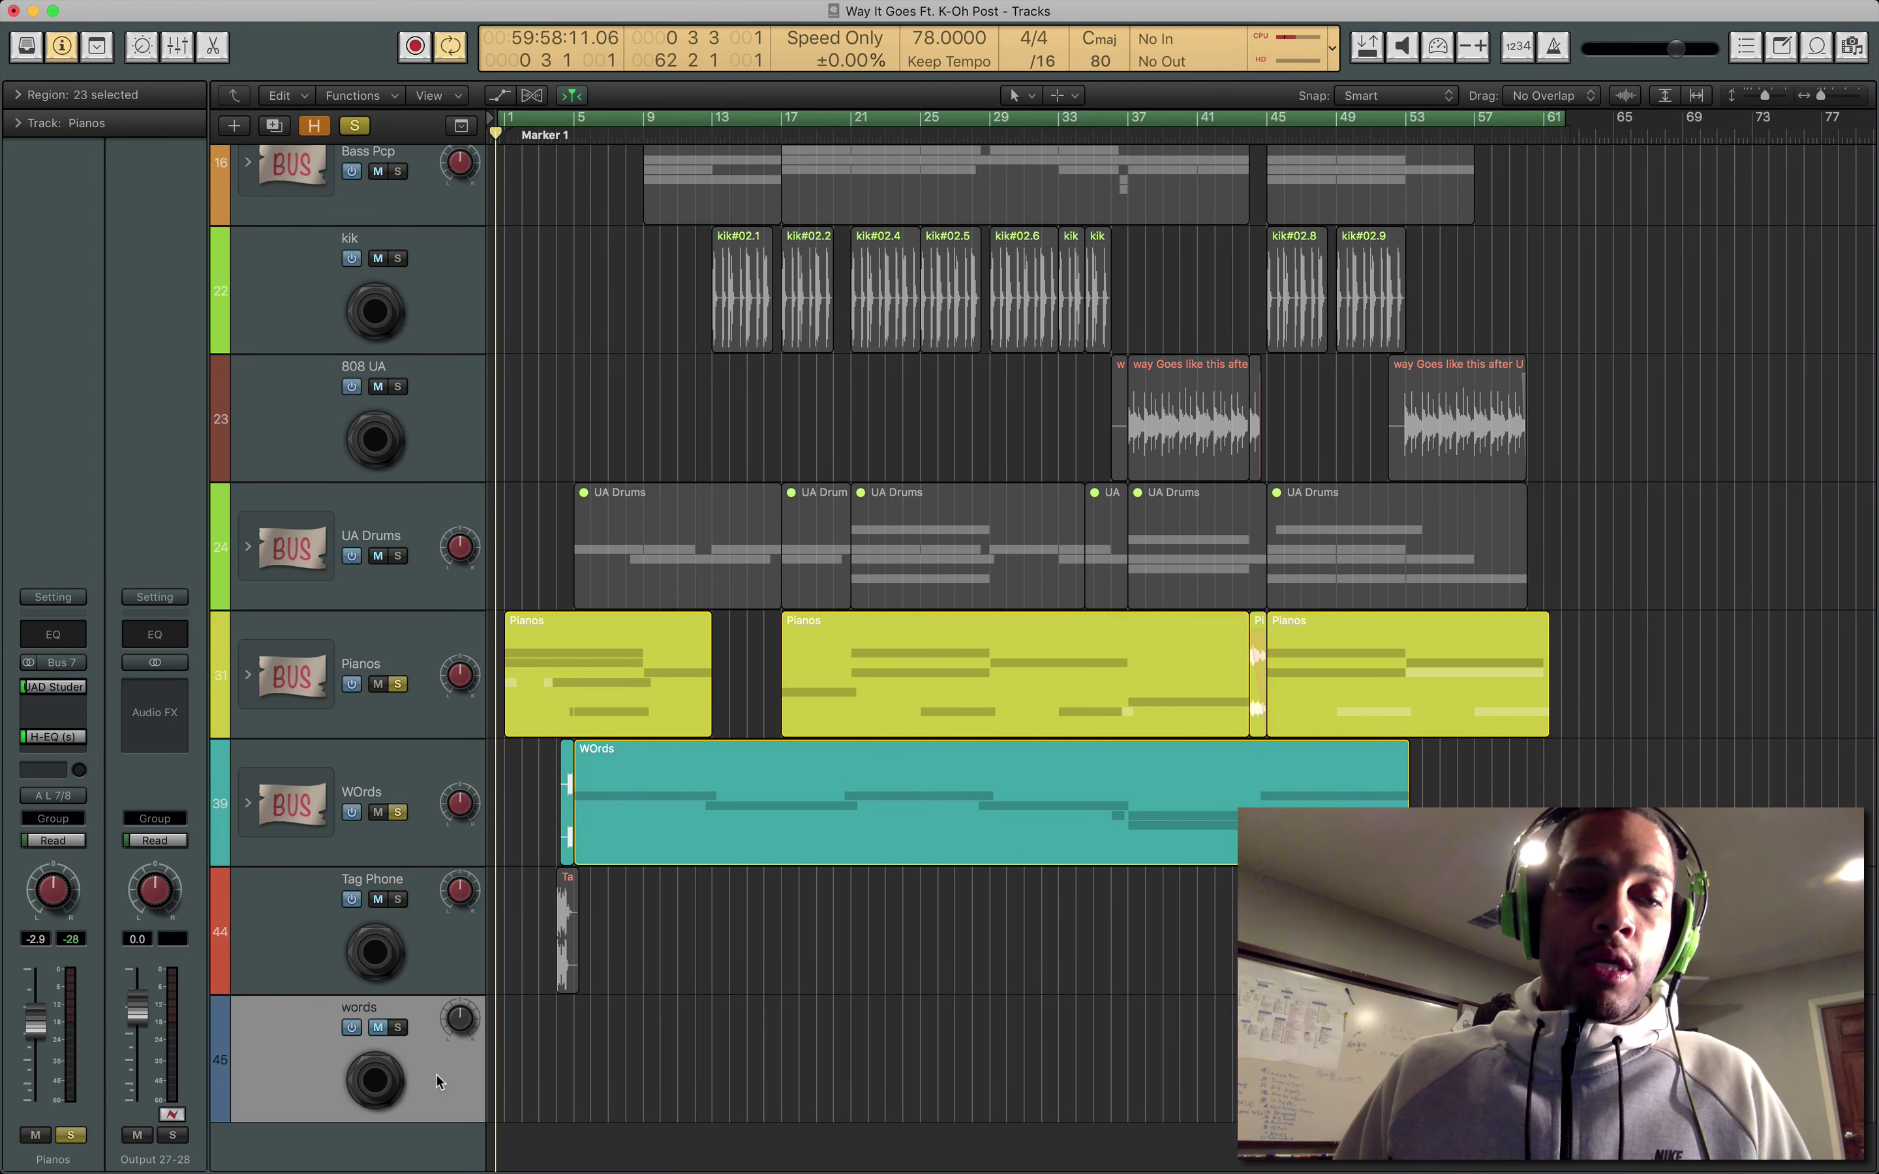
{"action": "left_click", "coordinate": [241, 129]}
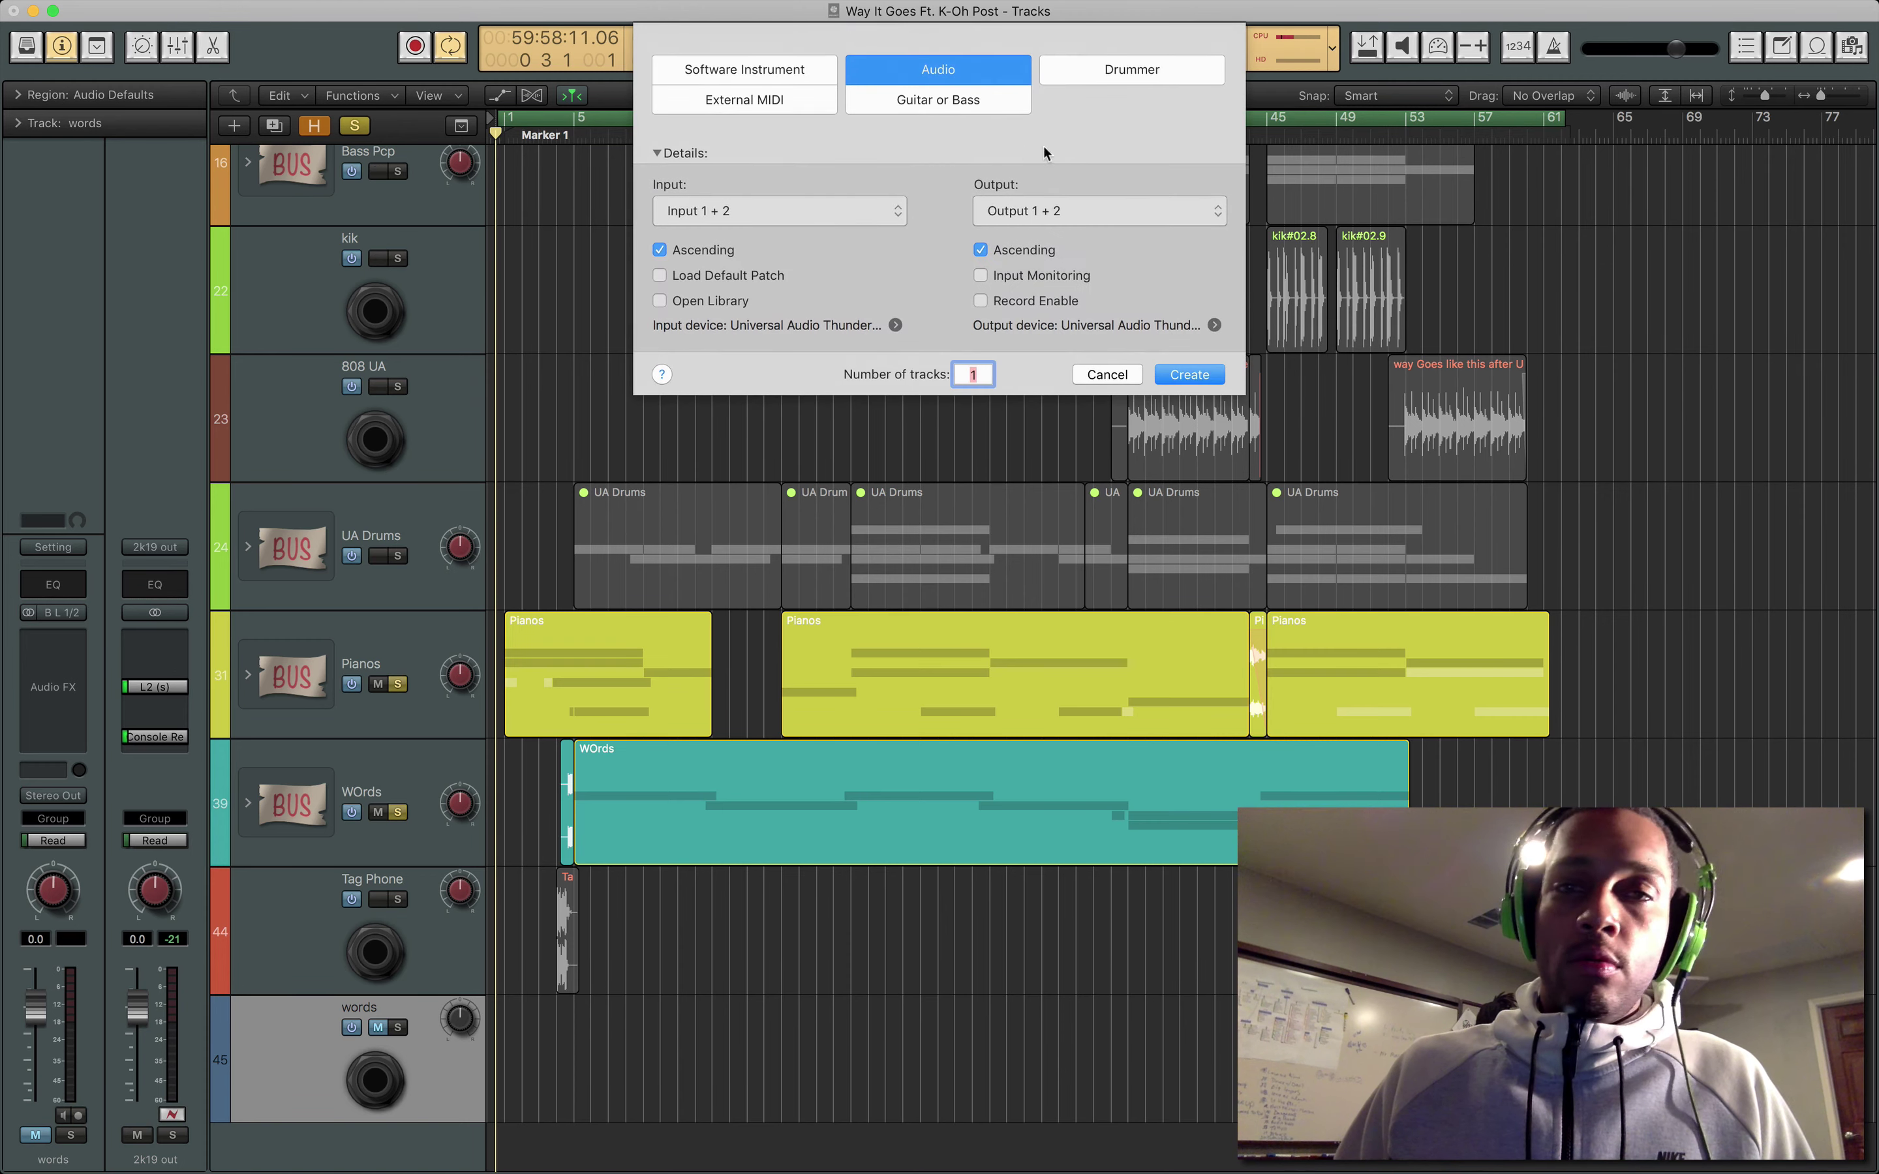
{"action": "left_click", "coordinate": [1188, 375]}
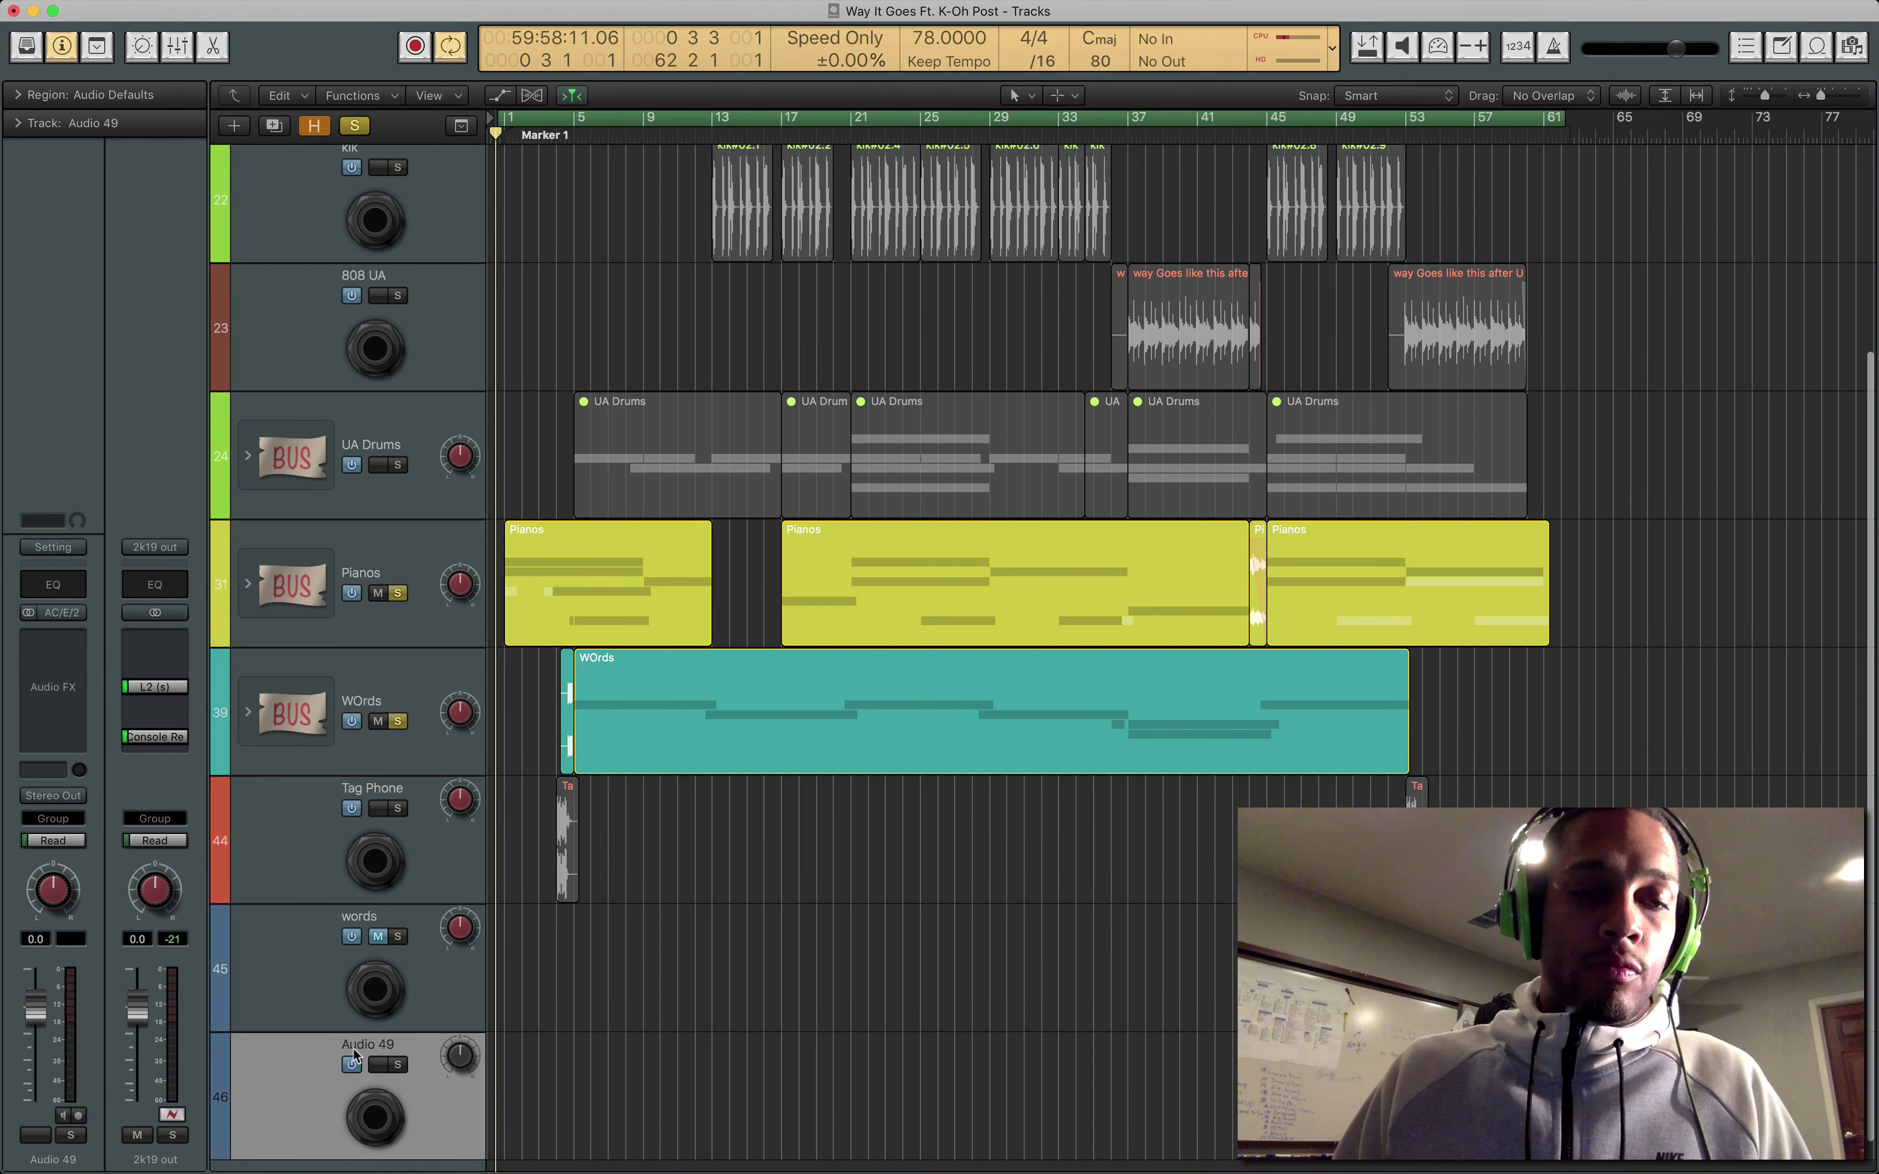
{"action": "left_click", "coordinate": [70, 615]}
{"action": "mouse_move", "coordinate": [78, 666]}
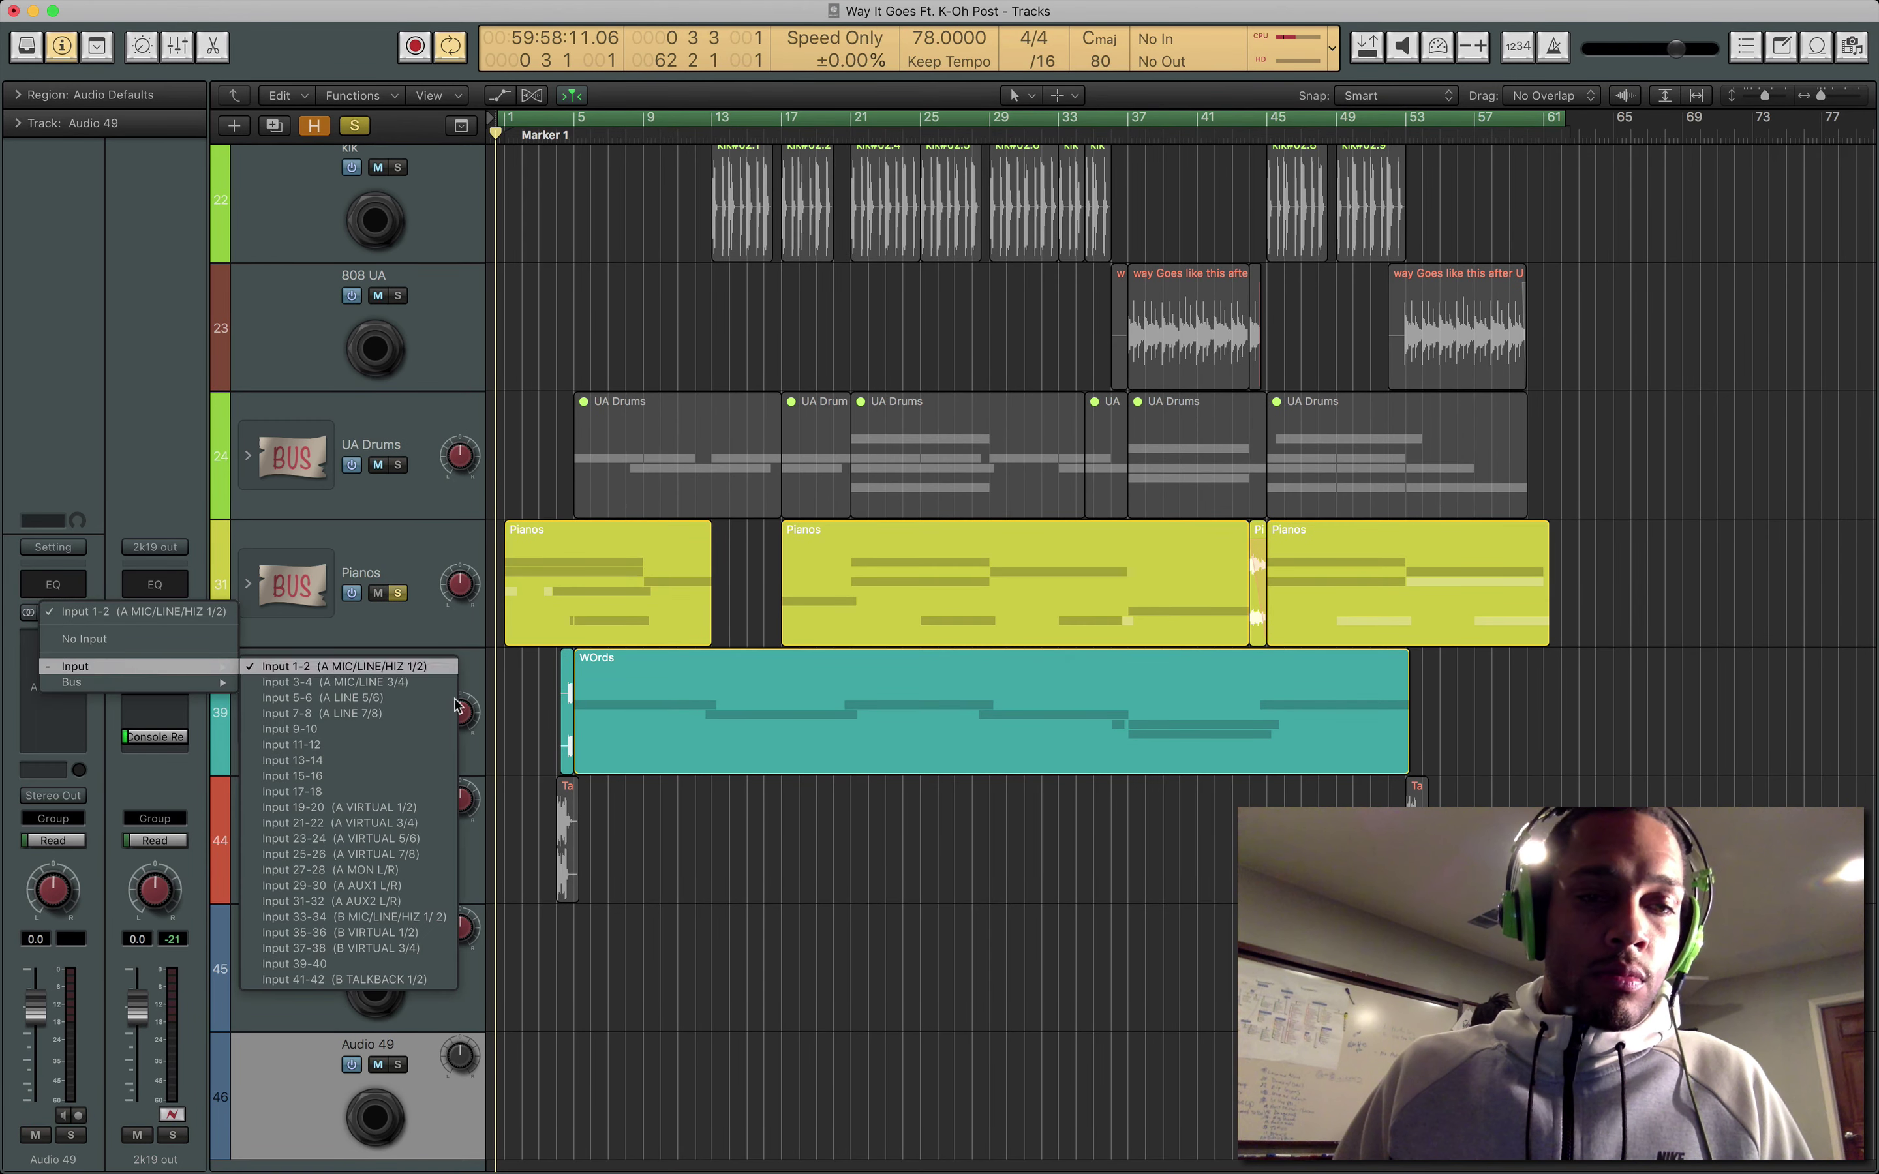
{"action": "left_click", "coordinate": [407, 838]}
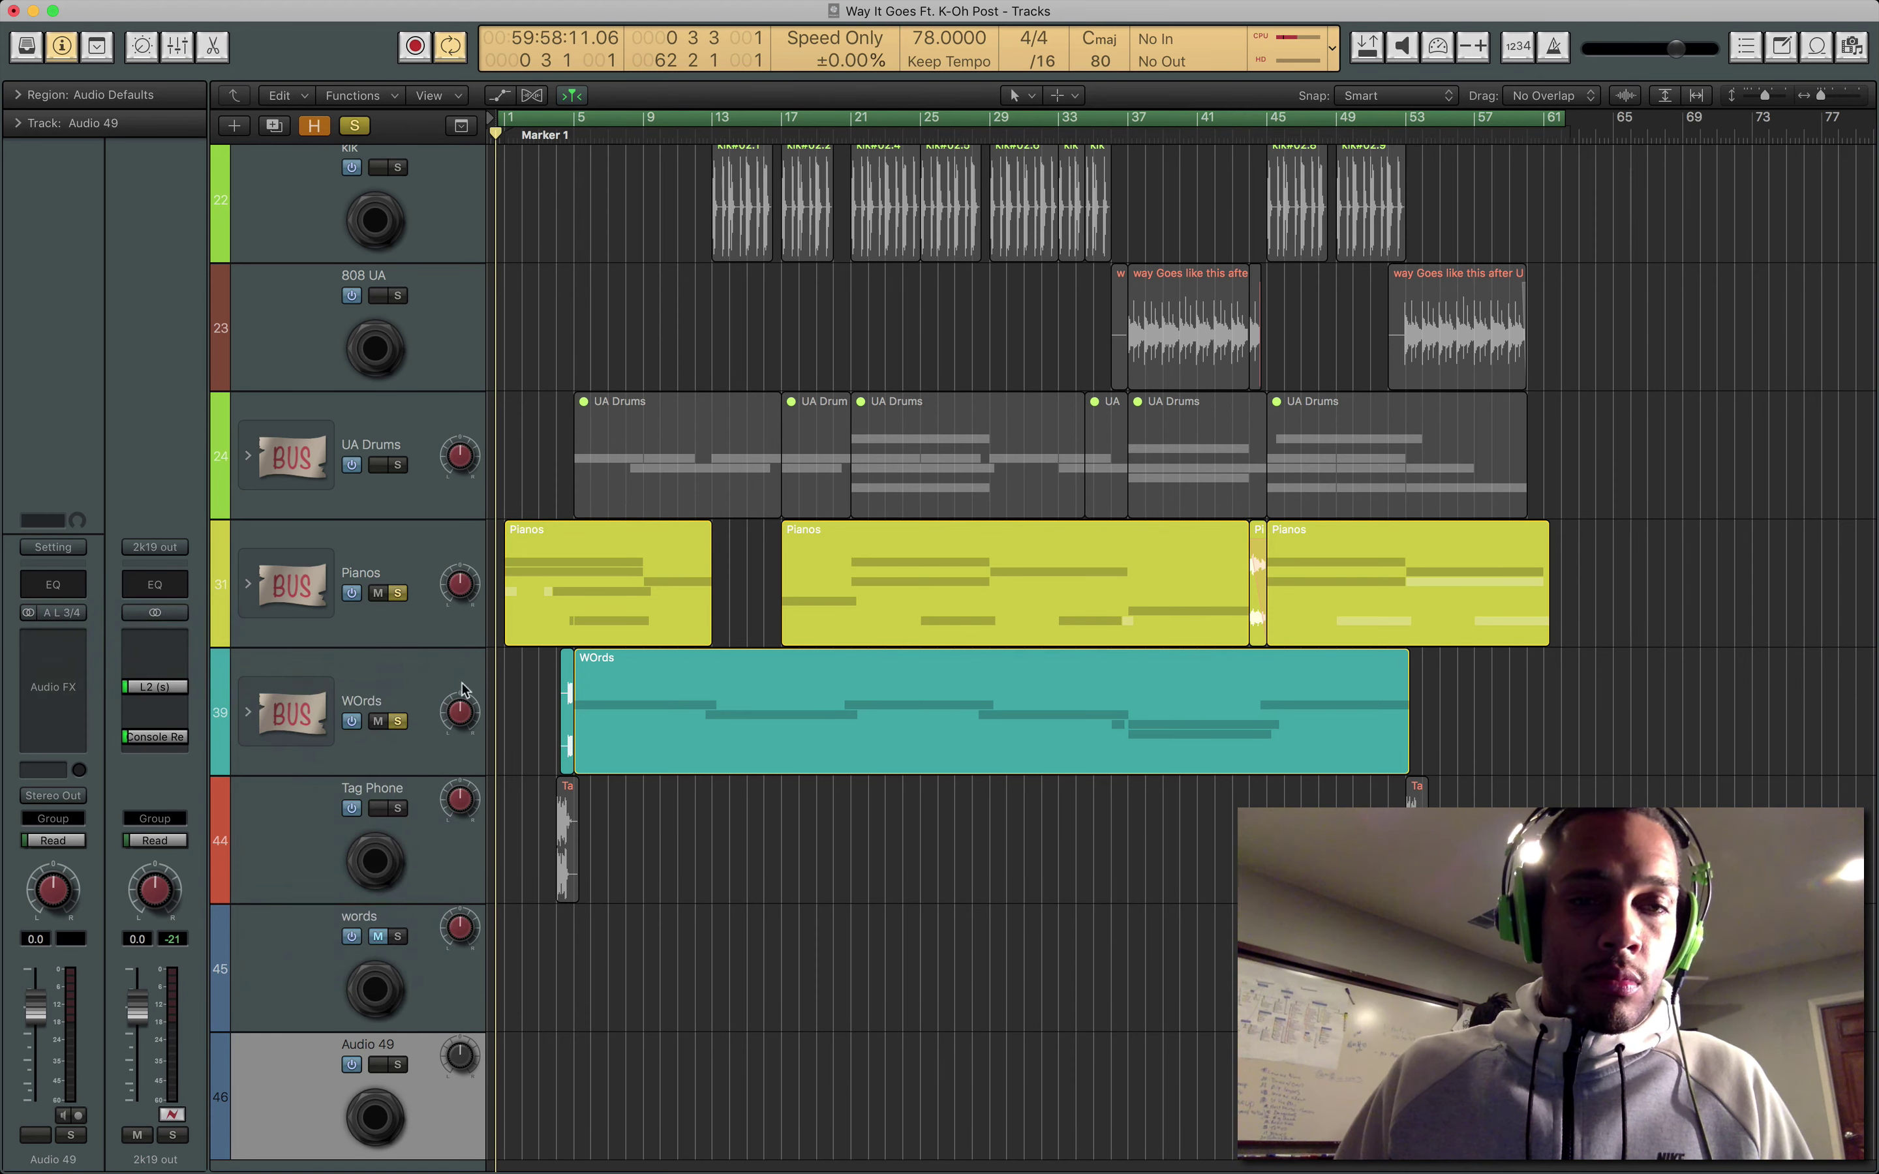
Check the Pianos bus output, then set Audio 49's input to Input 25-26 (A VIRTUAL 7/8).
{"action": "left_click", "coordinate": [399, 547]}
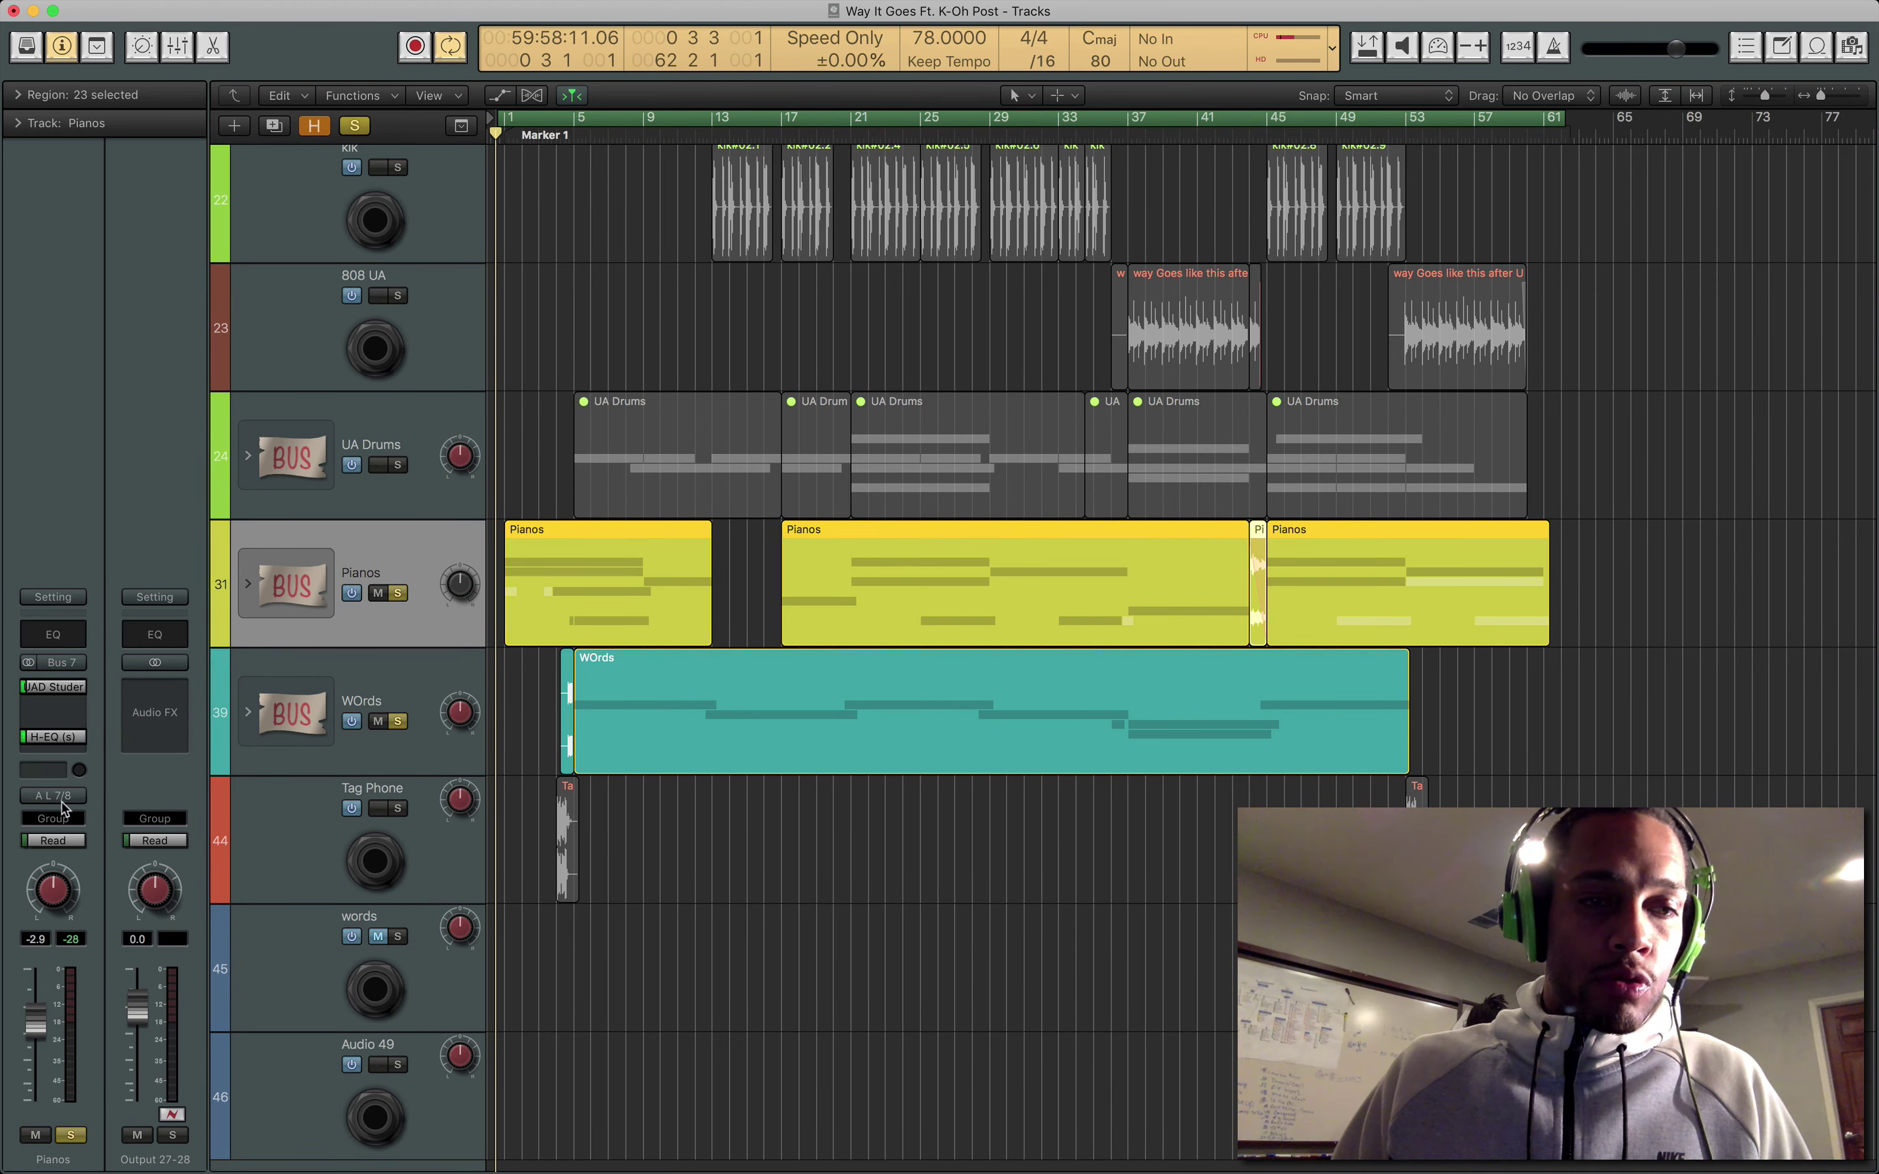
{"action": "left_click", "coordinate": [419, 1110]}
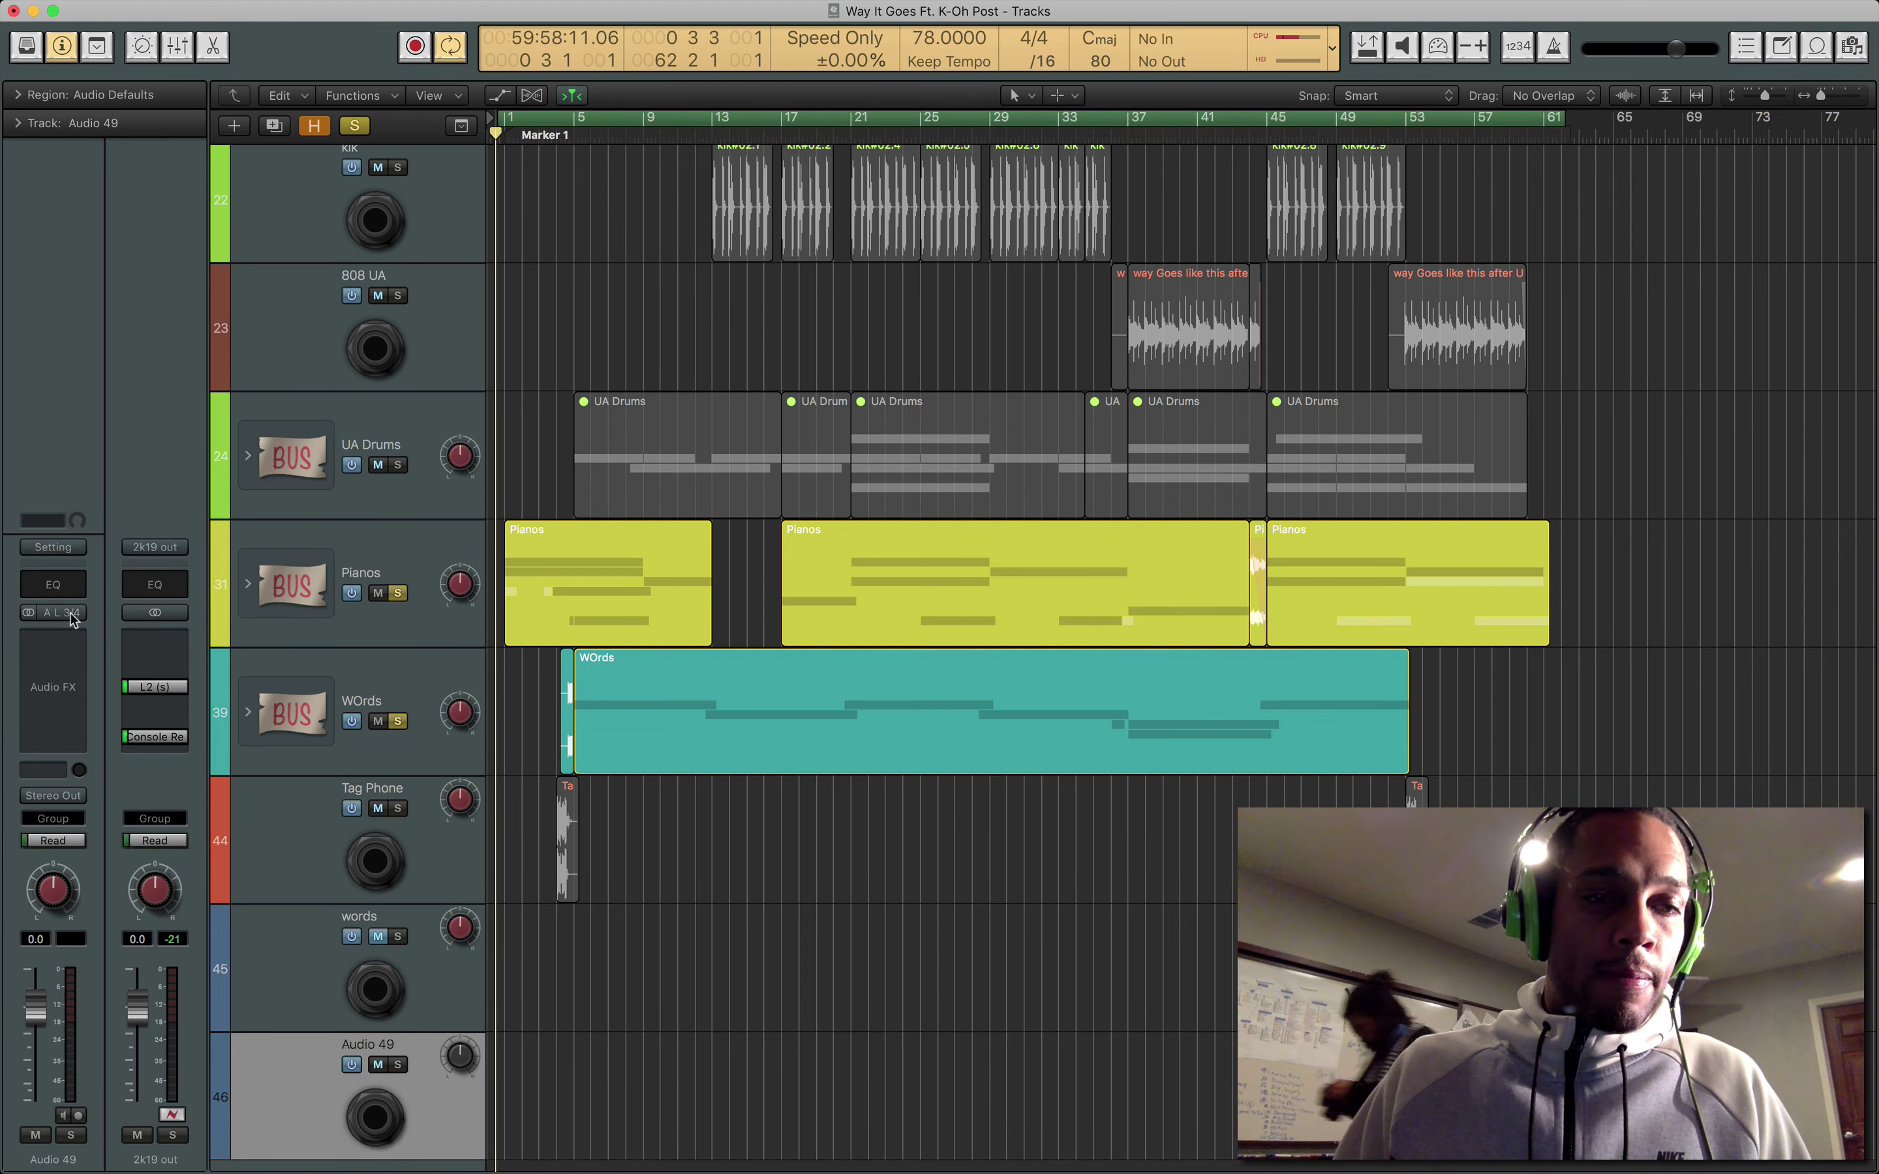
{"action": "left_click", "coordinate": [58, 611]}
{"action": "mouse_move", "coordinate": [132, 666]}
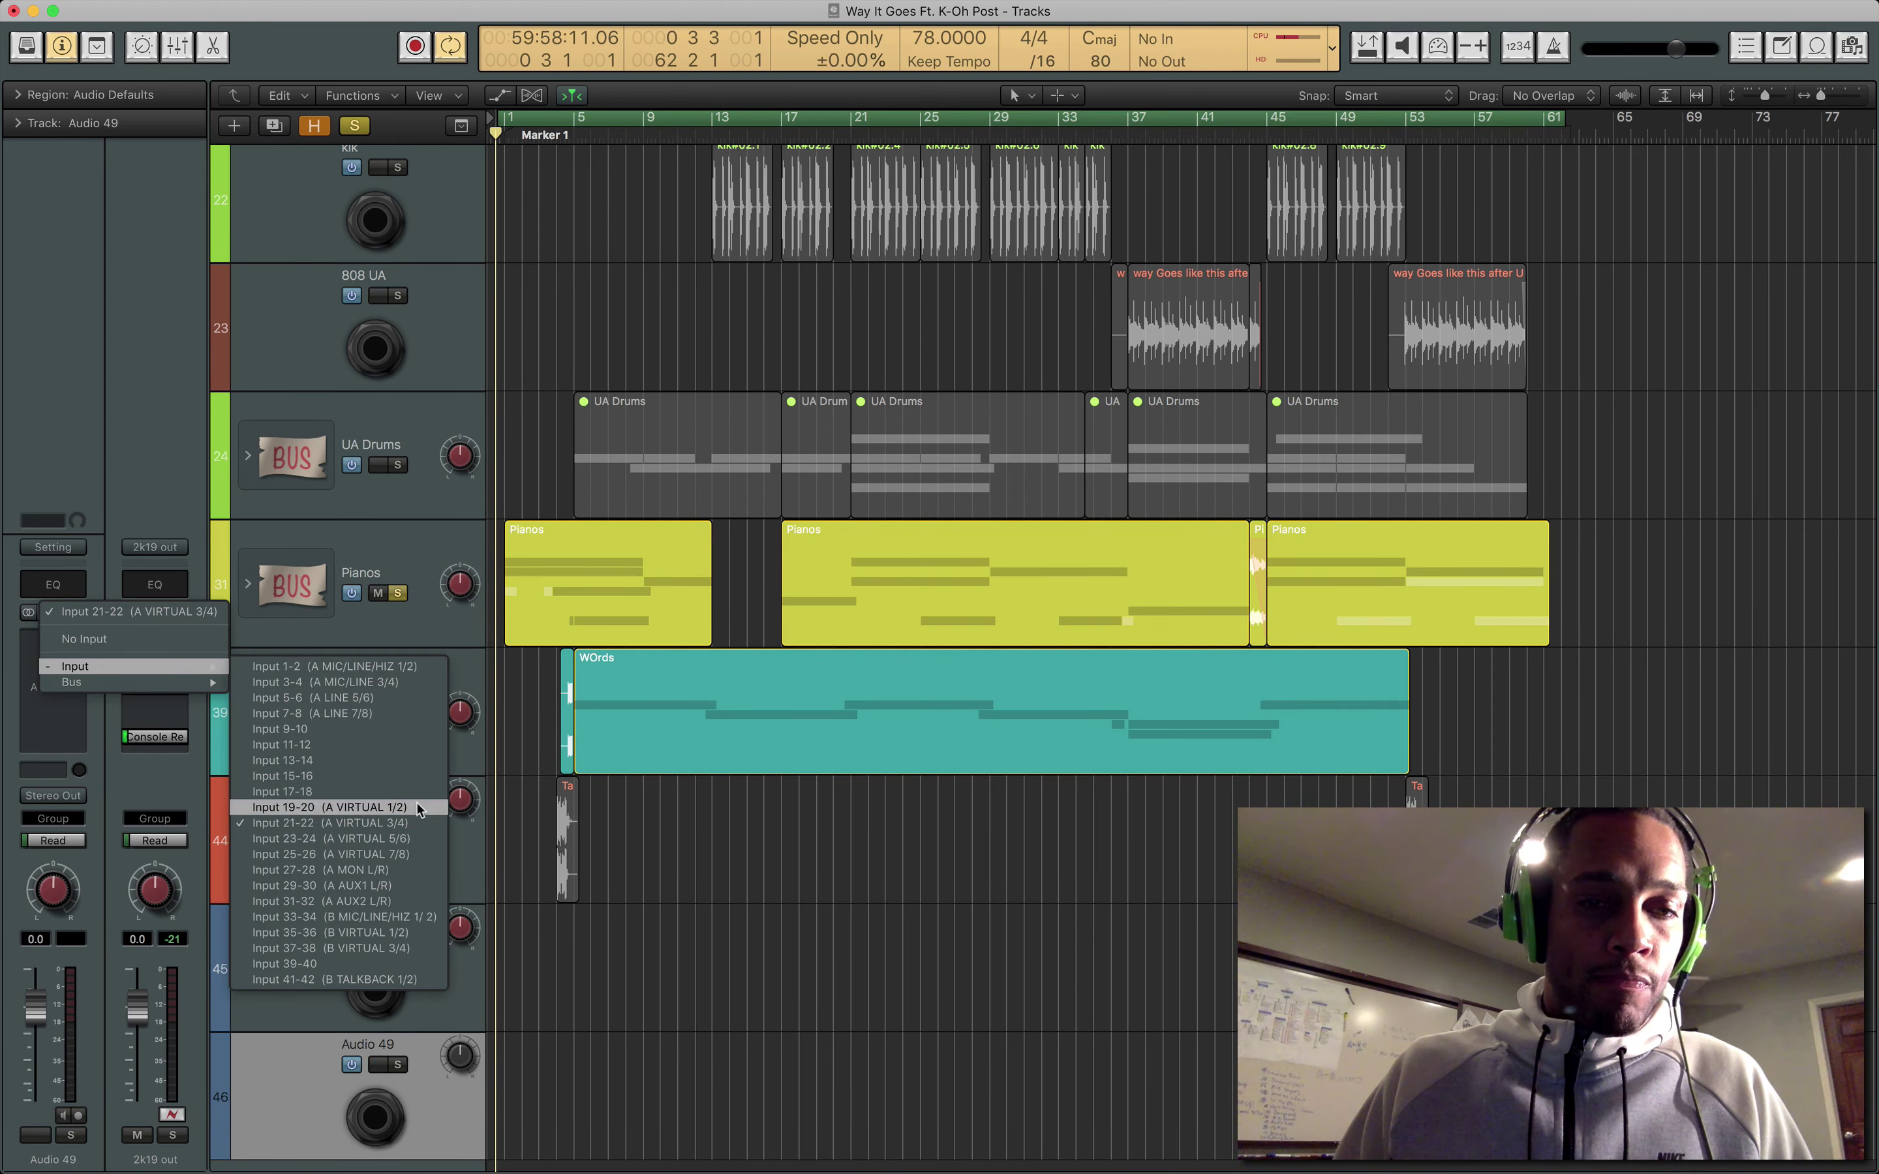
{"action": "left_click", "coordinate": [400, 854]}
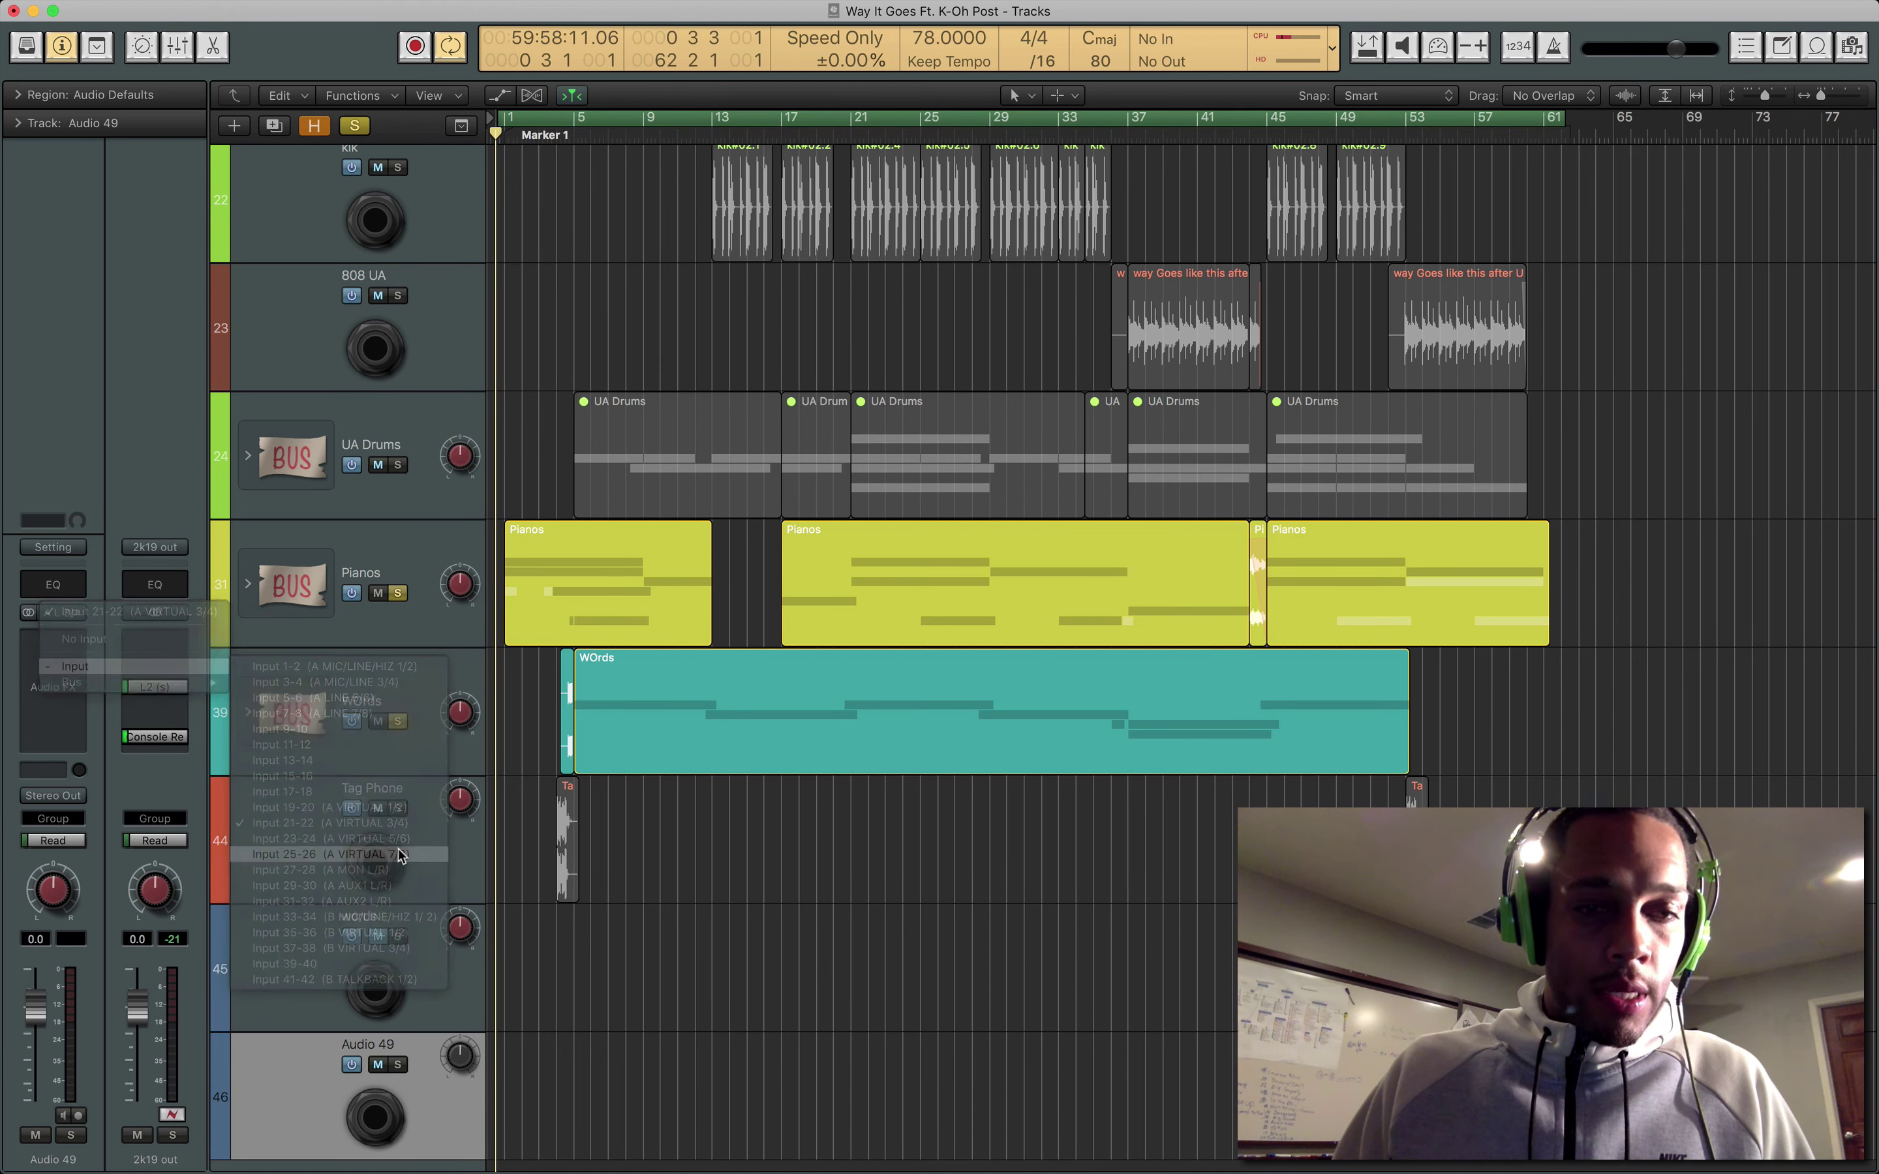
Rename the Audio 49 track as pianos.
{"action": "double_click", "coordinate": [378, 1045]}
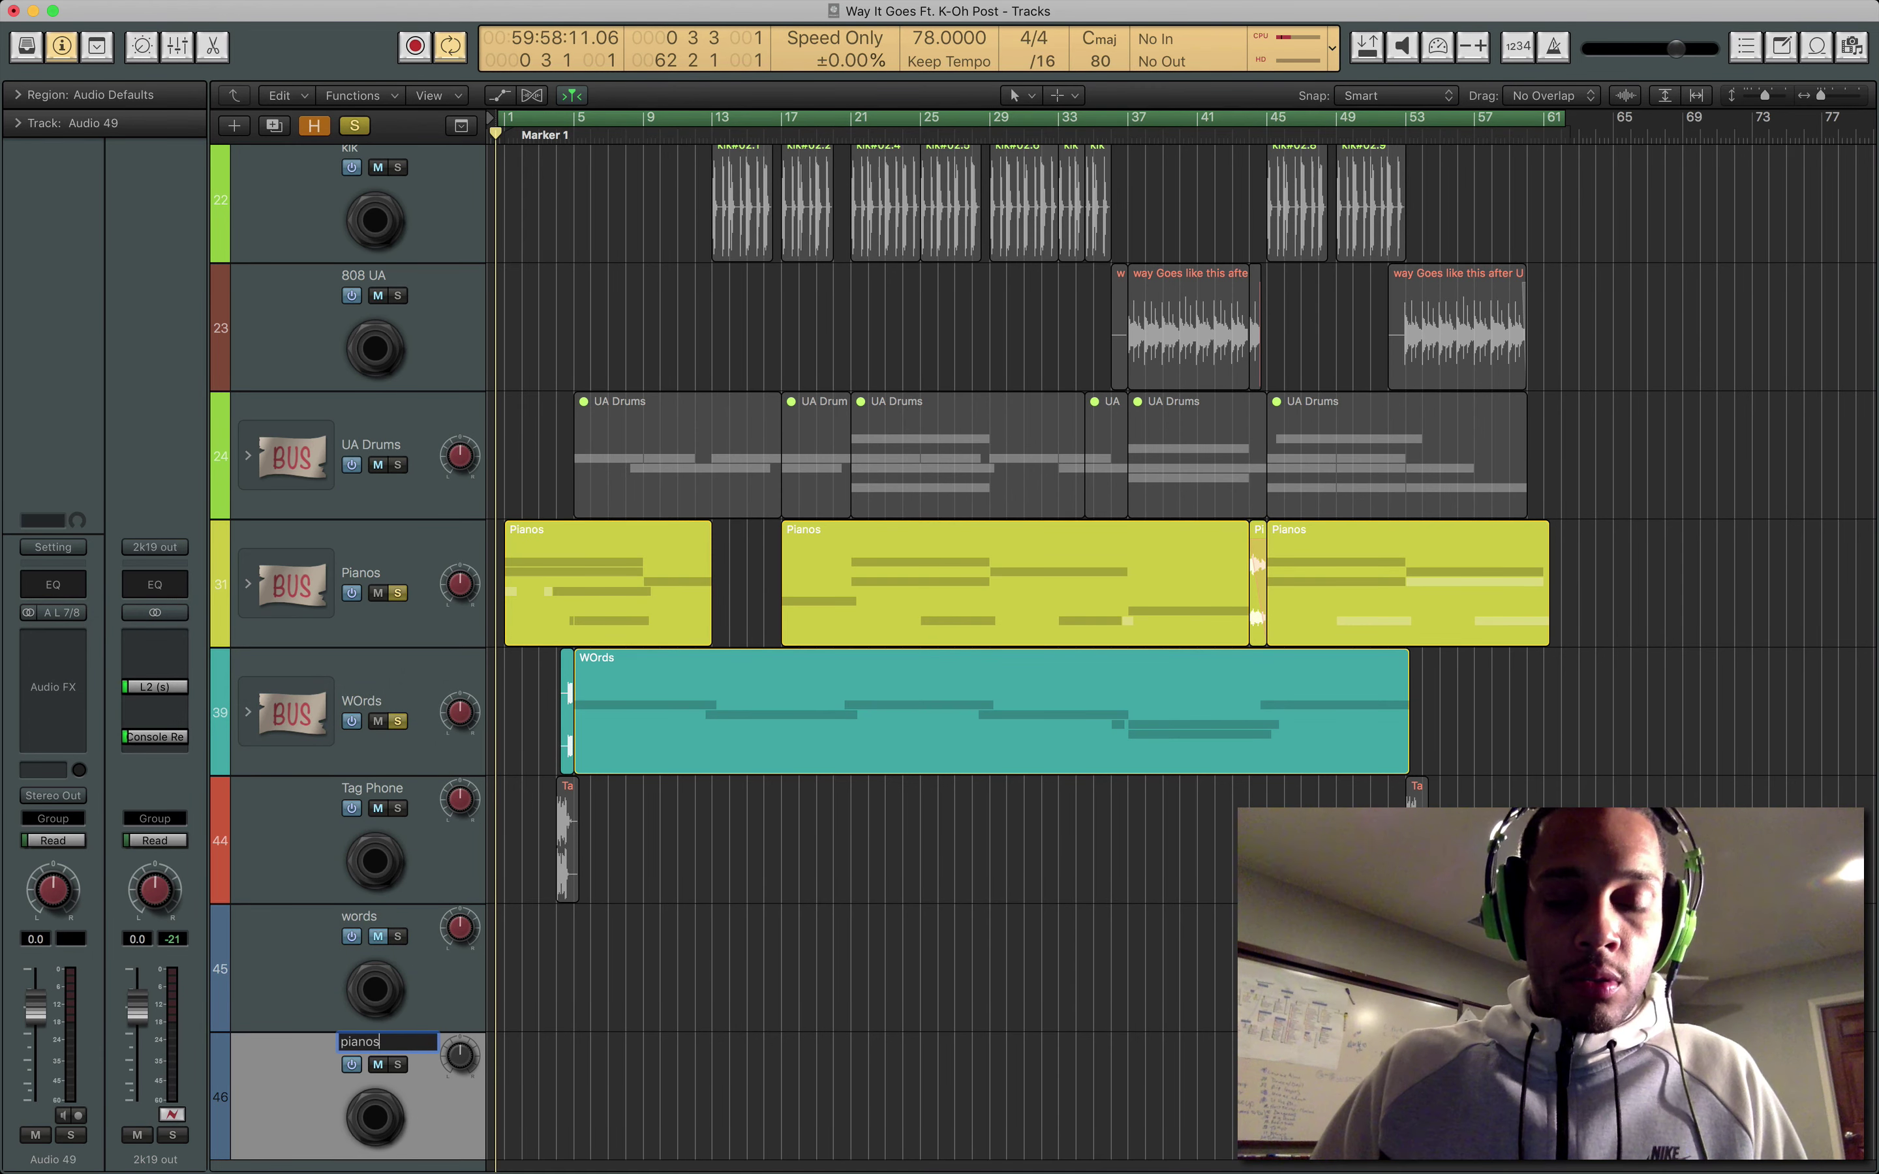
{"action": "key", "text": "Return"}
{"action": "left_click", "coordinate": [808, 857], "text": "ctrl+alt"}
{"action": "left_click", "coordinate": [780, 881], "text": "ctrl+alt"}
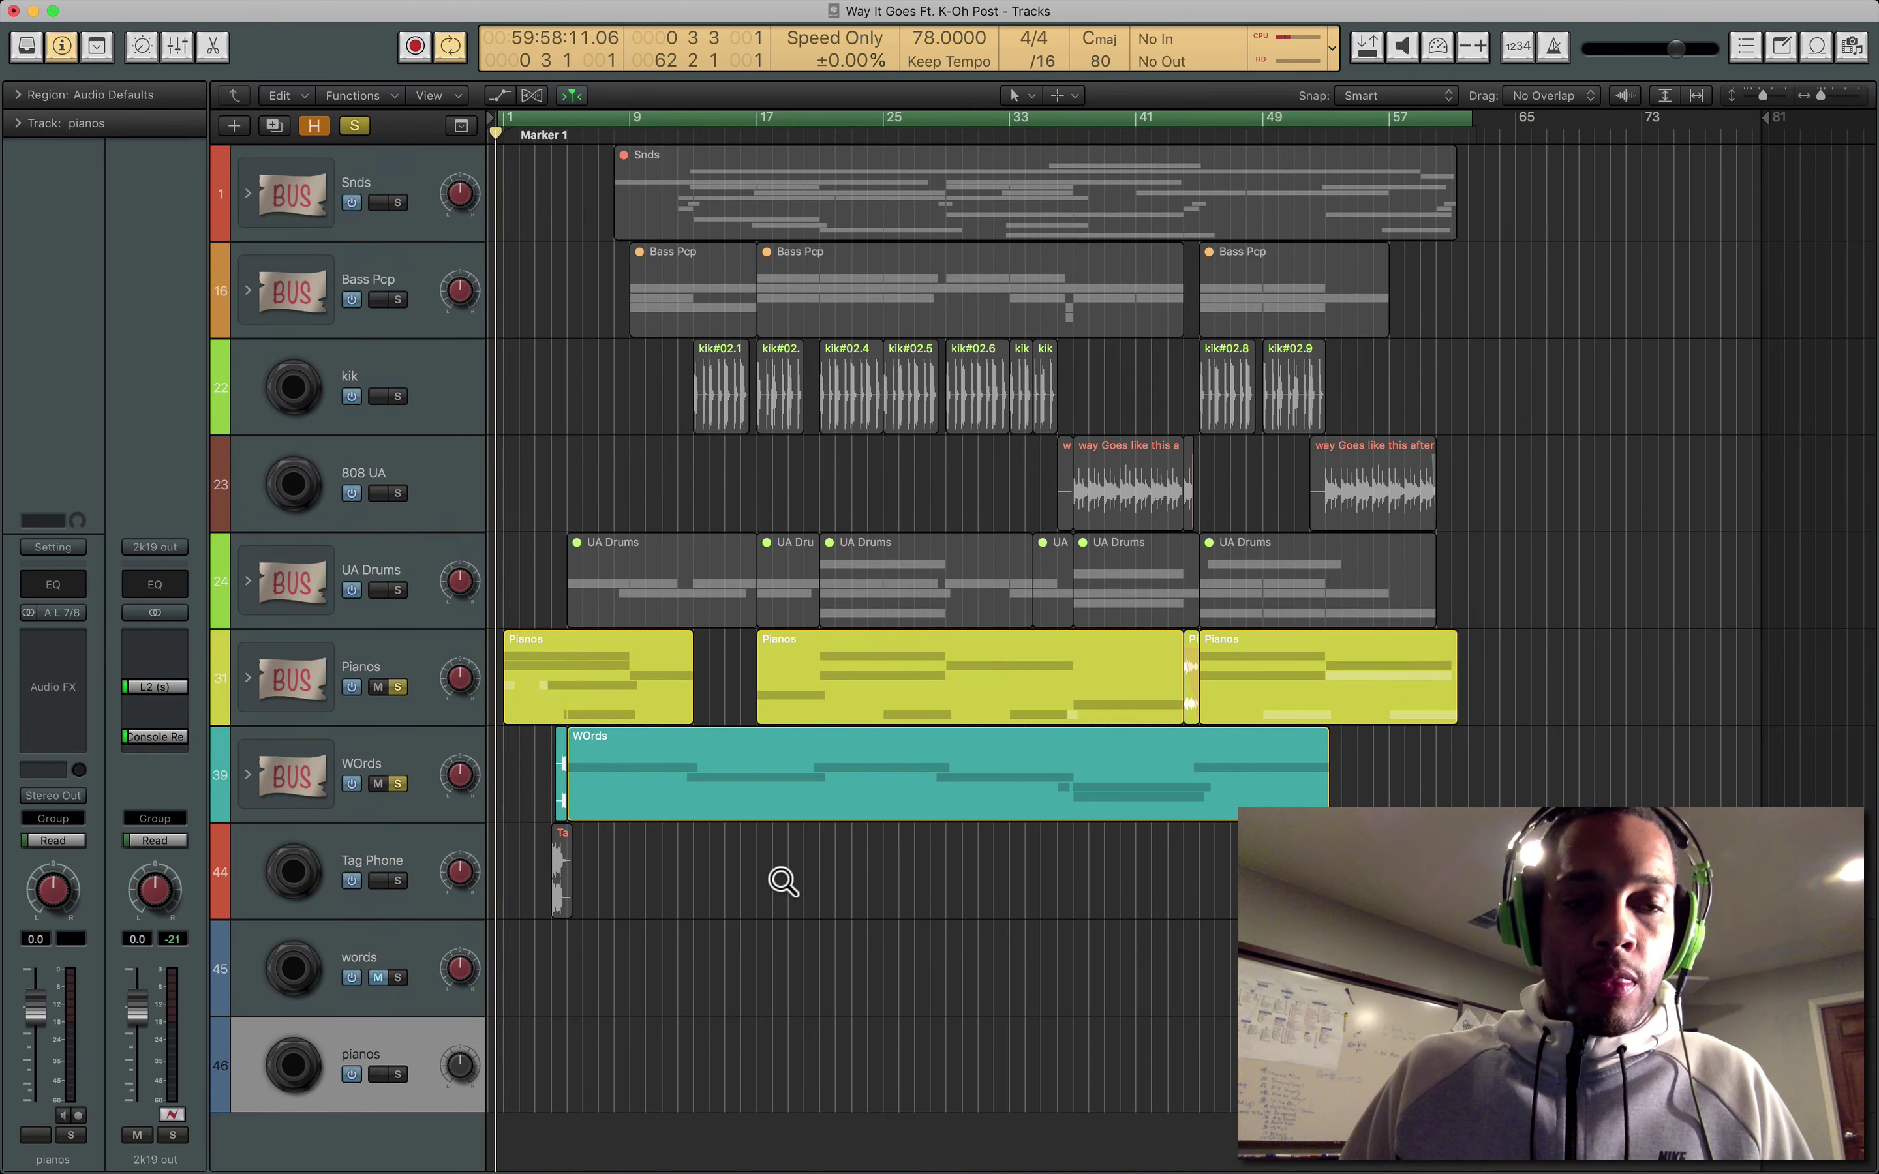
{"action": "left_click", "coordinate": [388, 1076]}
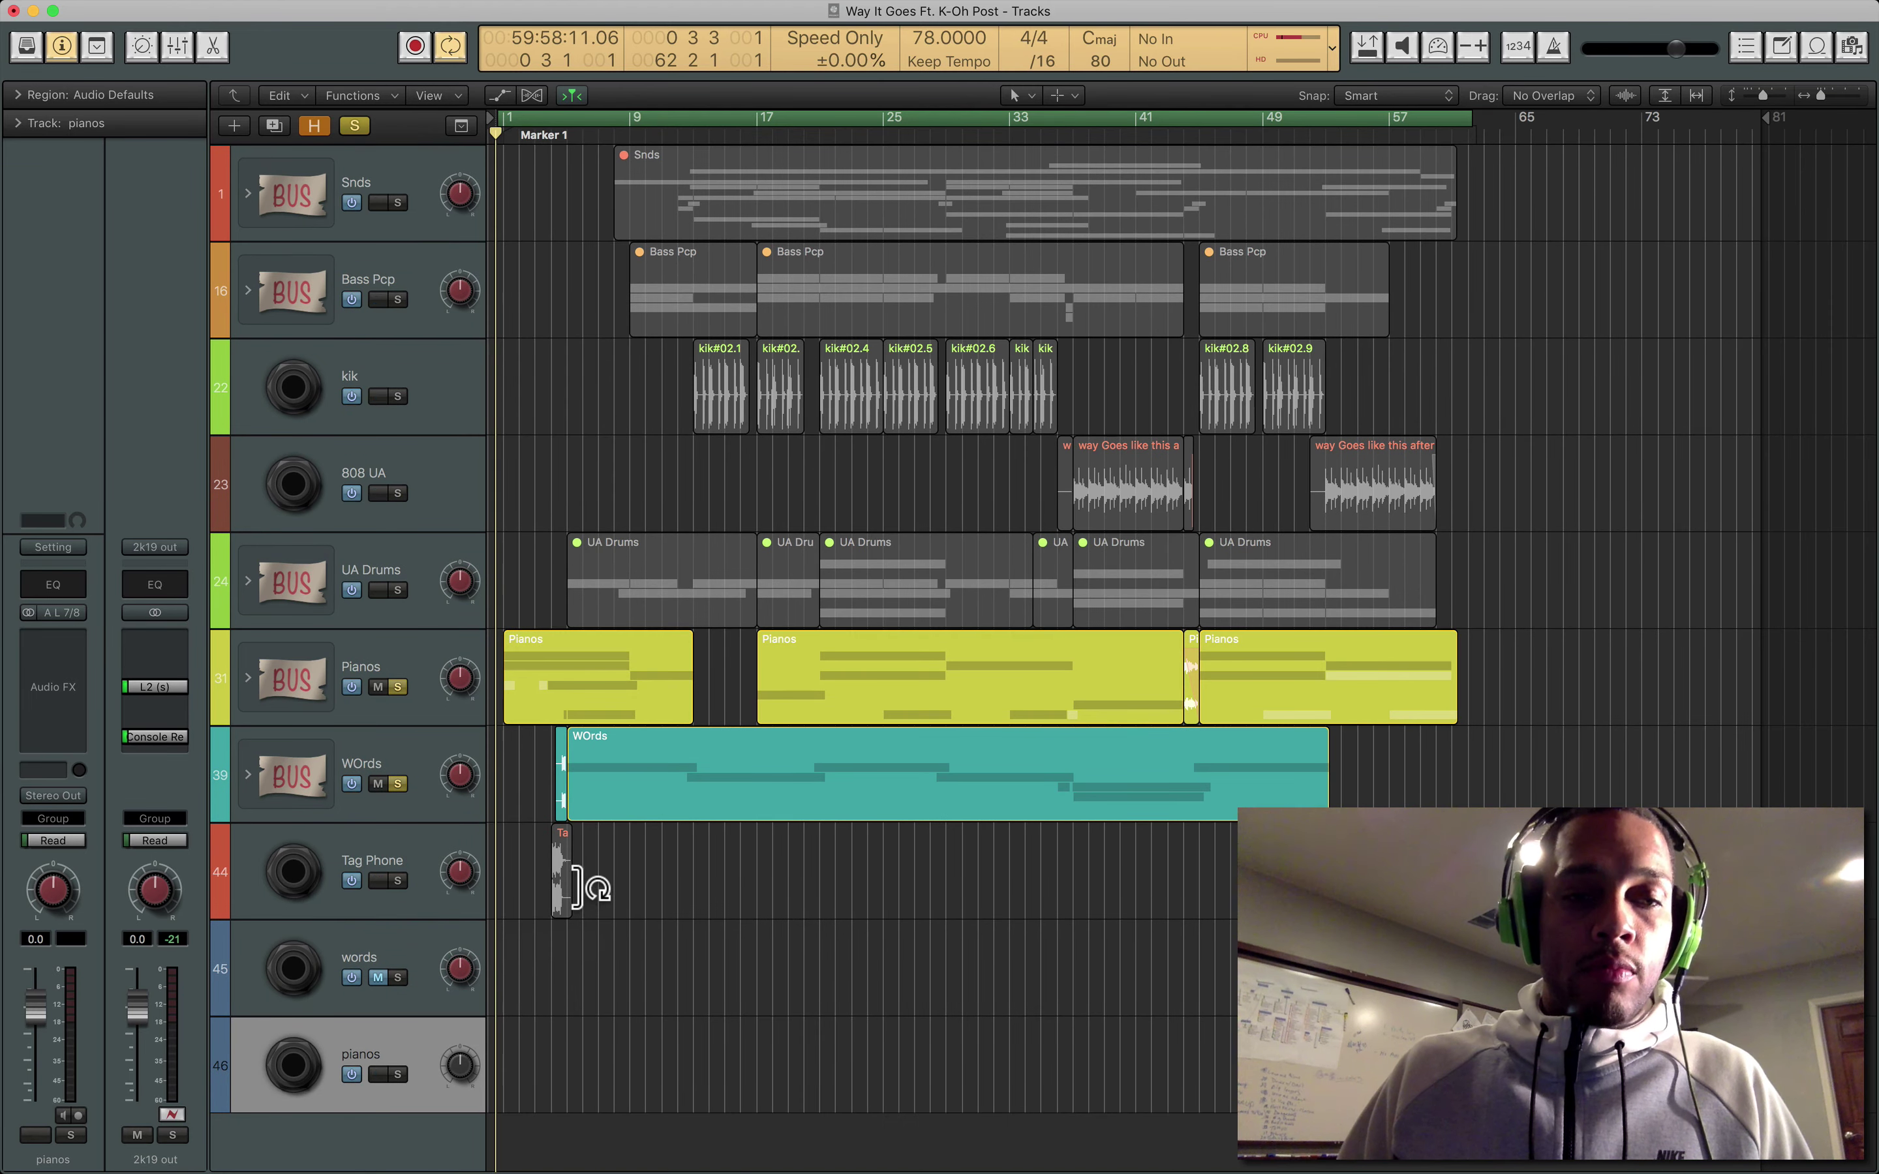
Reveal the hidden tracks to look over the earlier "in" recordings, and hide them again.
{"action": "left_click", "coordinate": [696, 841], "text": "ctrl+alt"}
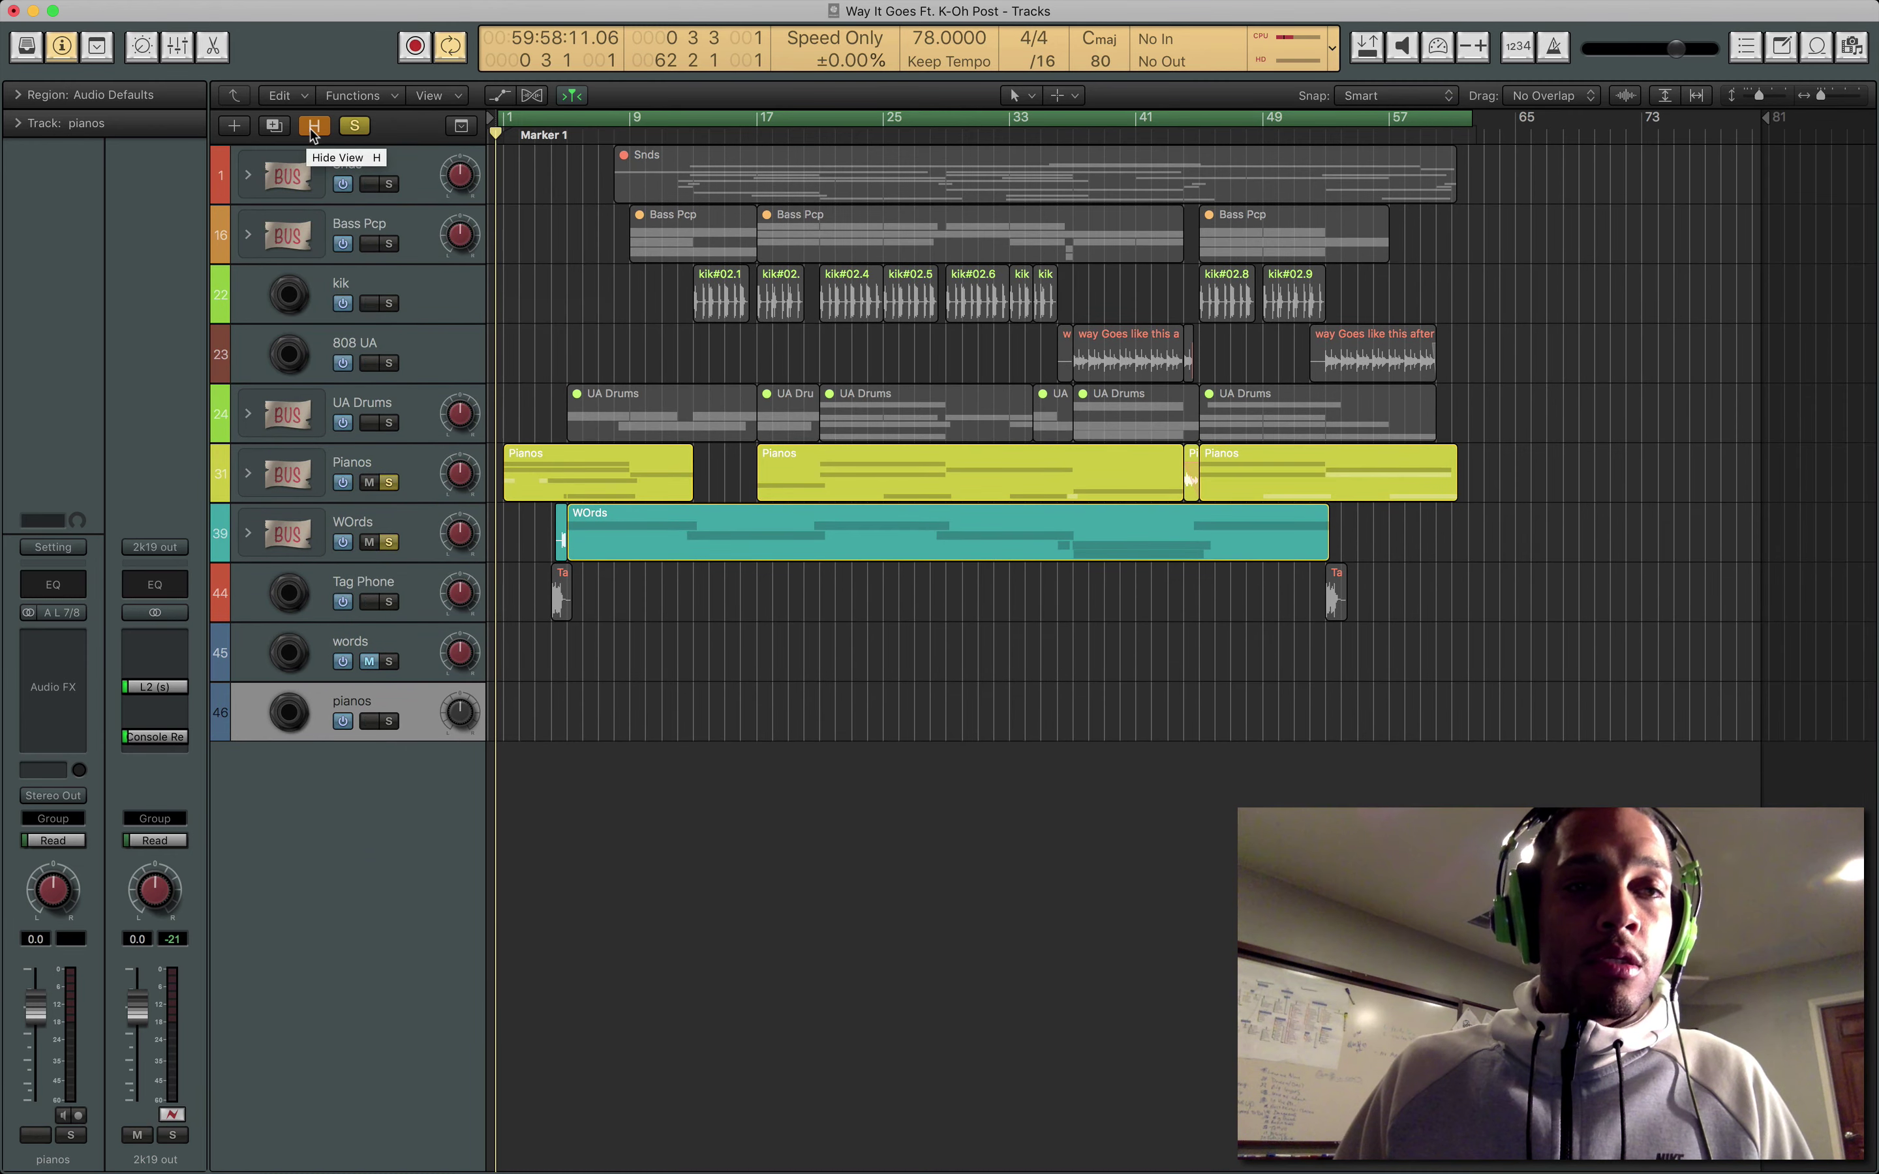
{"action": "left_click", "coordinate": [312, 126]}
{"action": "left_click", "coordinate": [728, 624], "text": "ctrl+alt"}
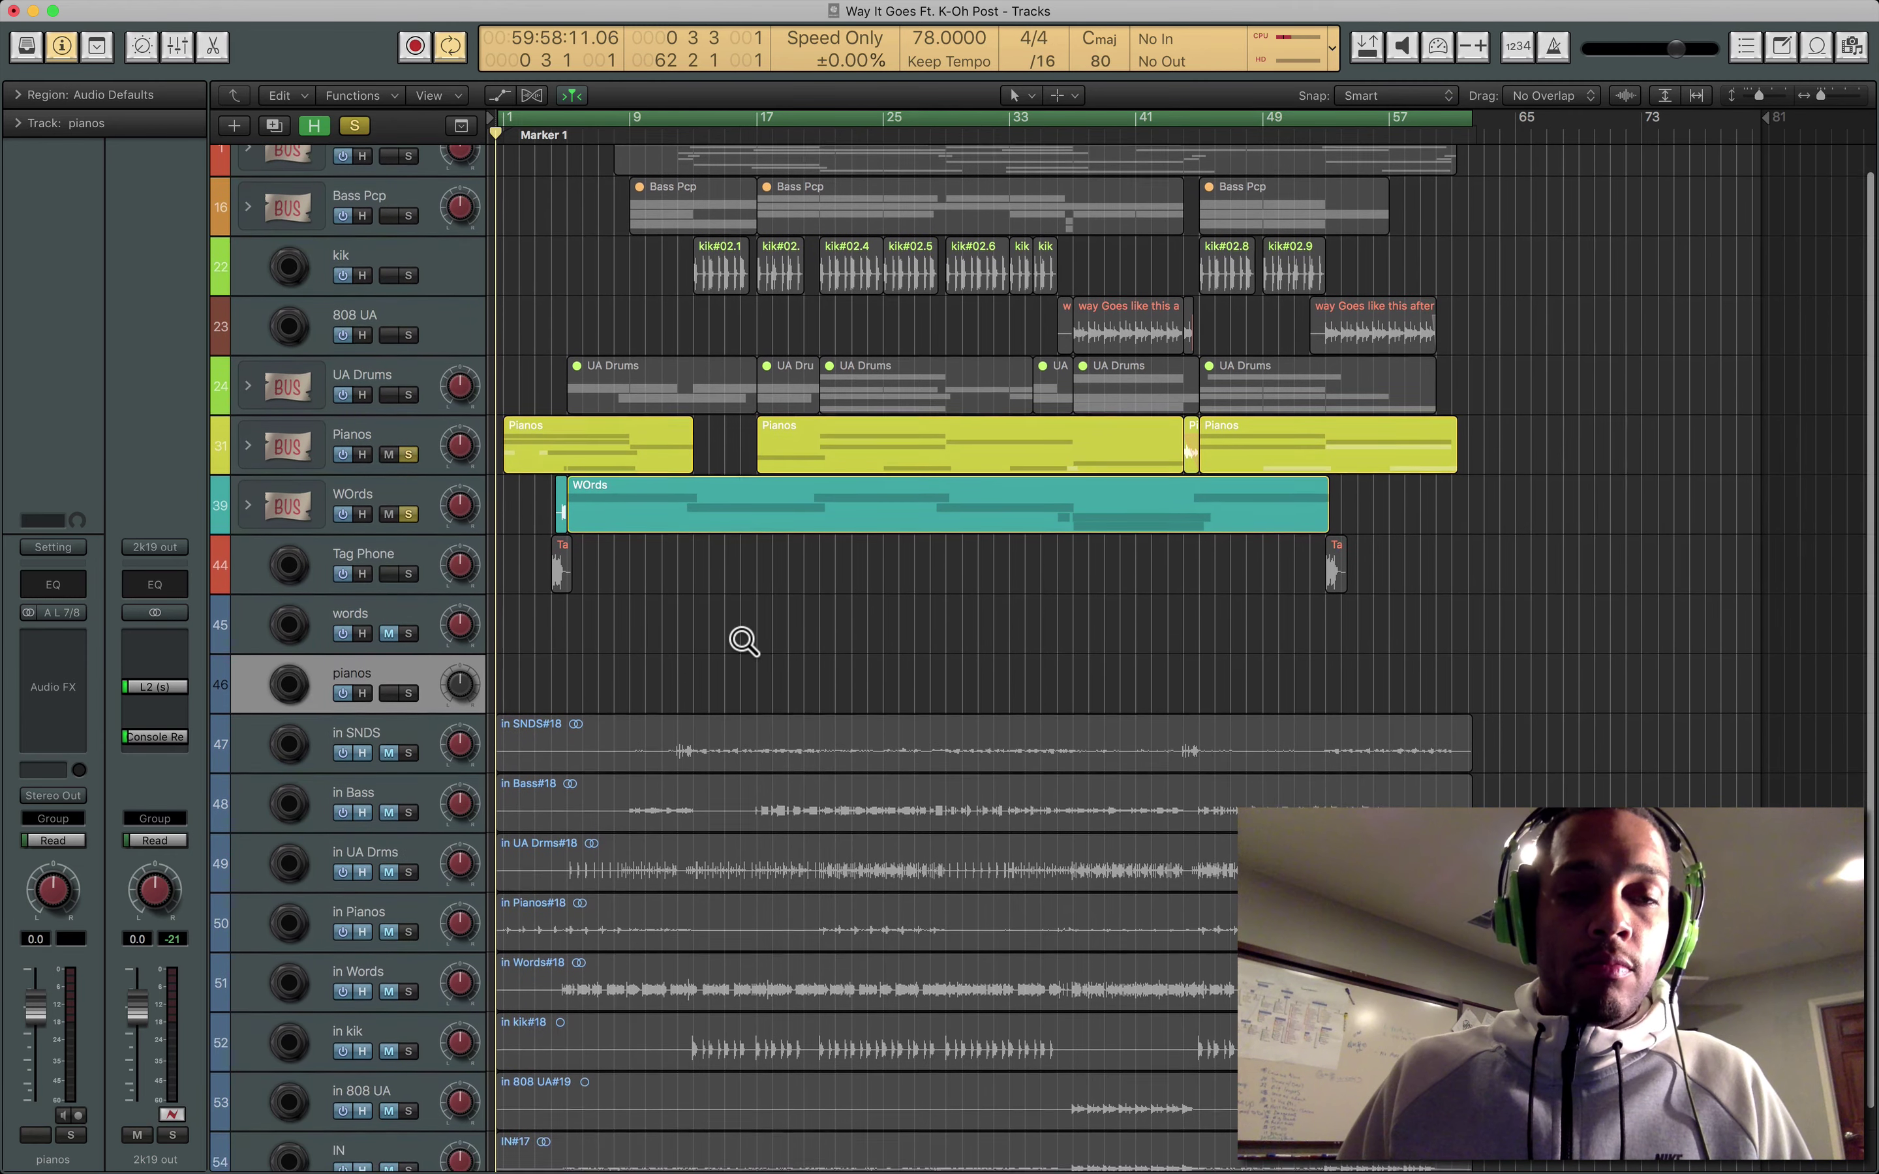
{"action": "scroll", "coordinate": [728, 624], "scroll_direction": "up", "scroll_amount": 3}
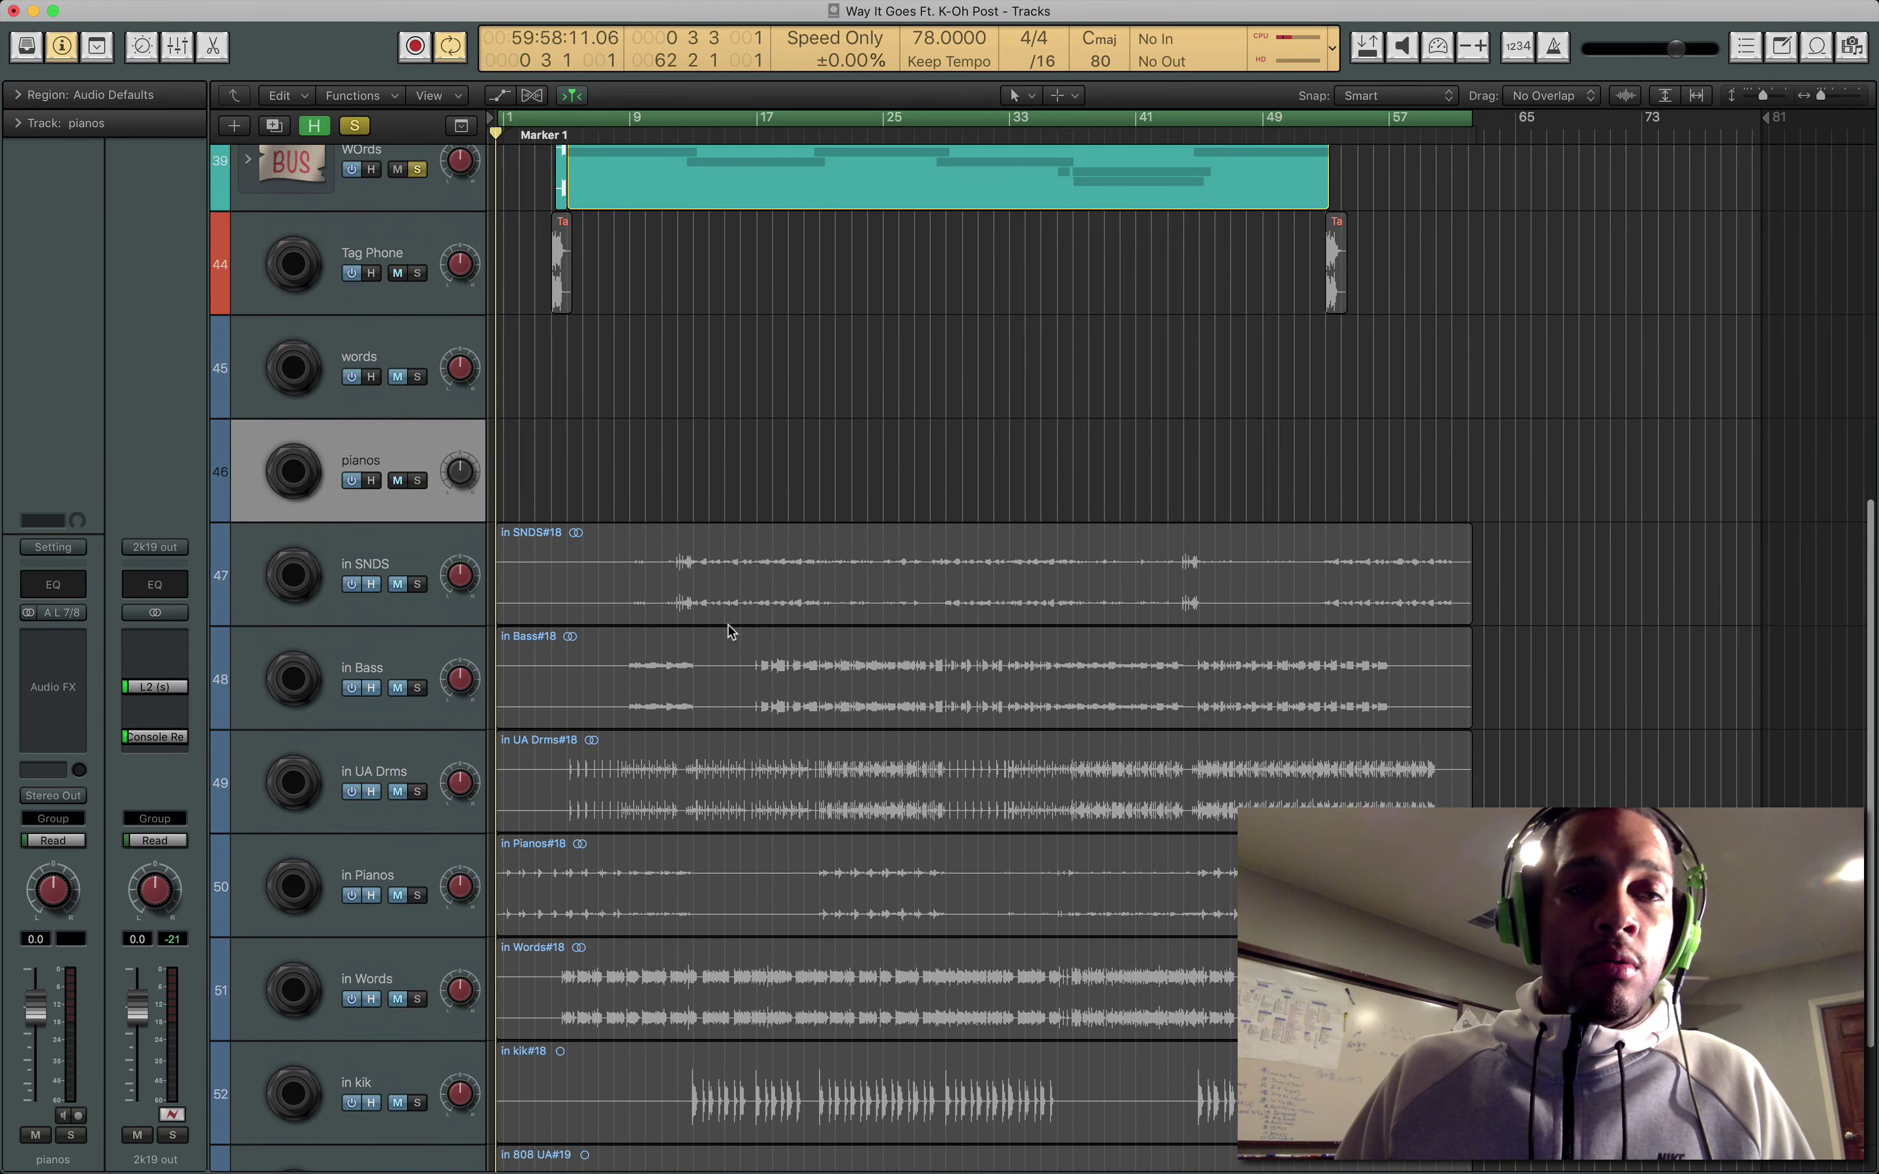
{"action": "left_click", "coordinate": [728, 624], "text": "ctrl+alt"}
{"action": "left_click", "coordinate": [314, 126]}
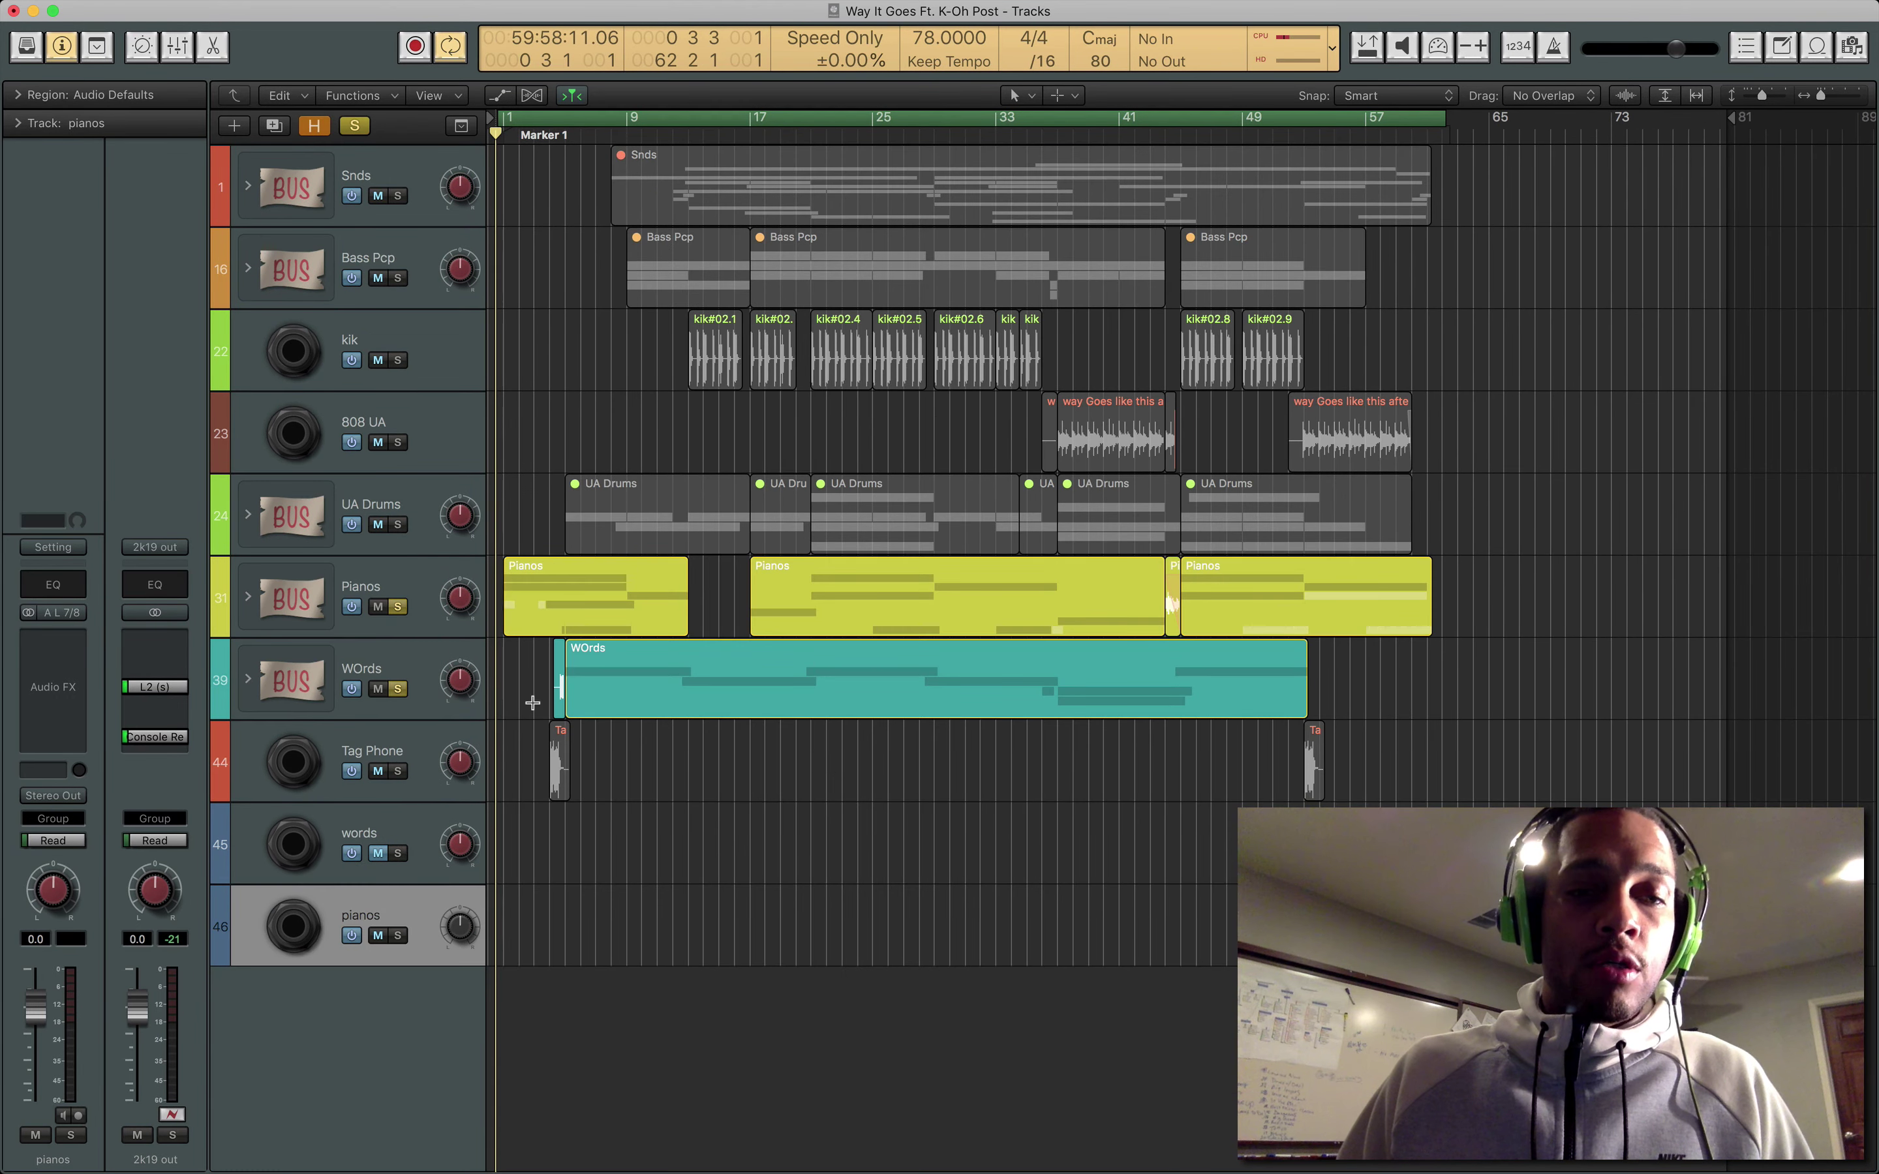
Mute the pianos track and start recording the words and pianos tracks from the project start.
{"action": "left_click", "coordinate": [412, 957]}
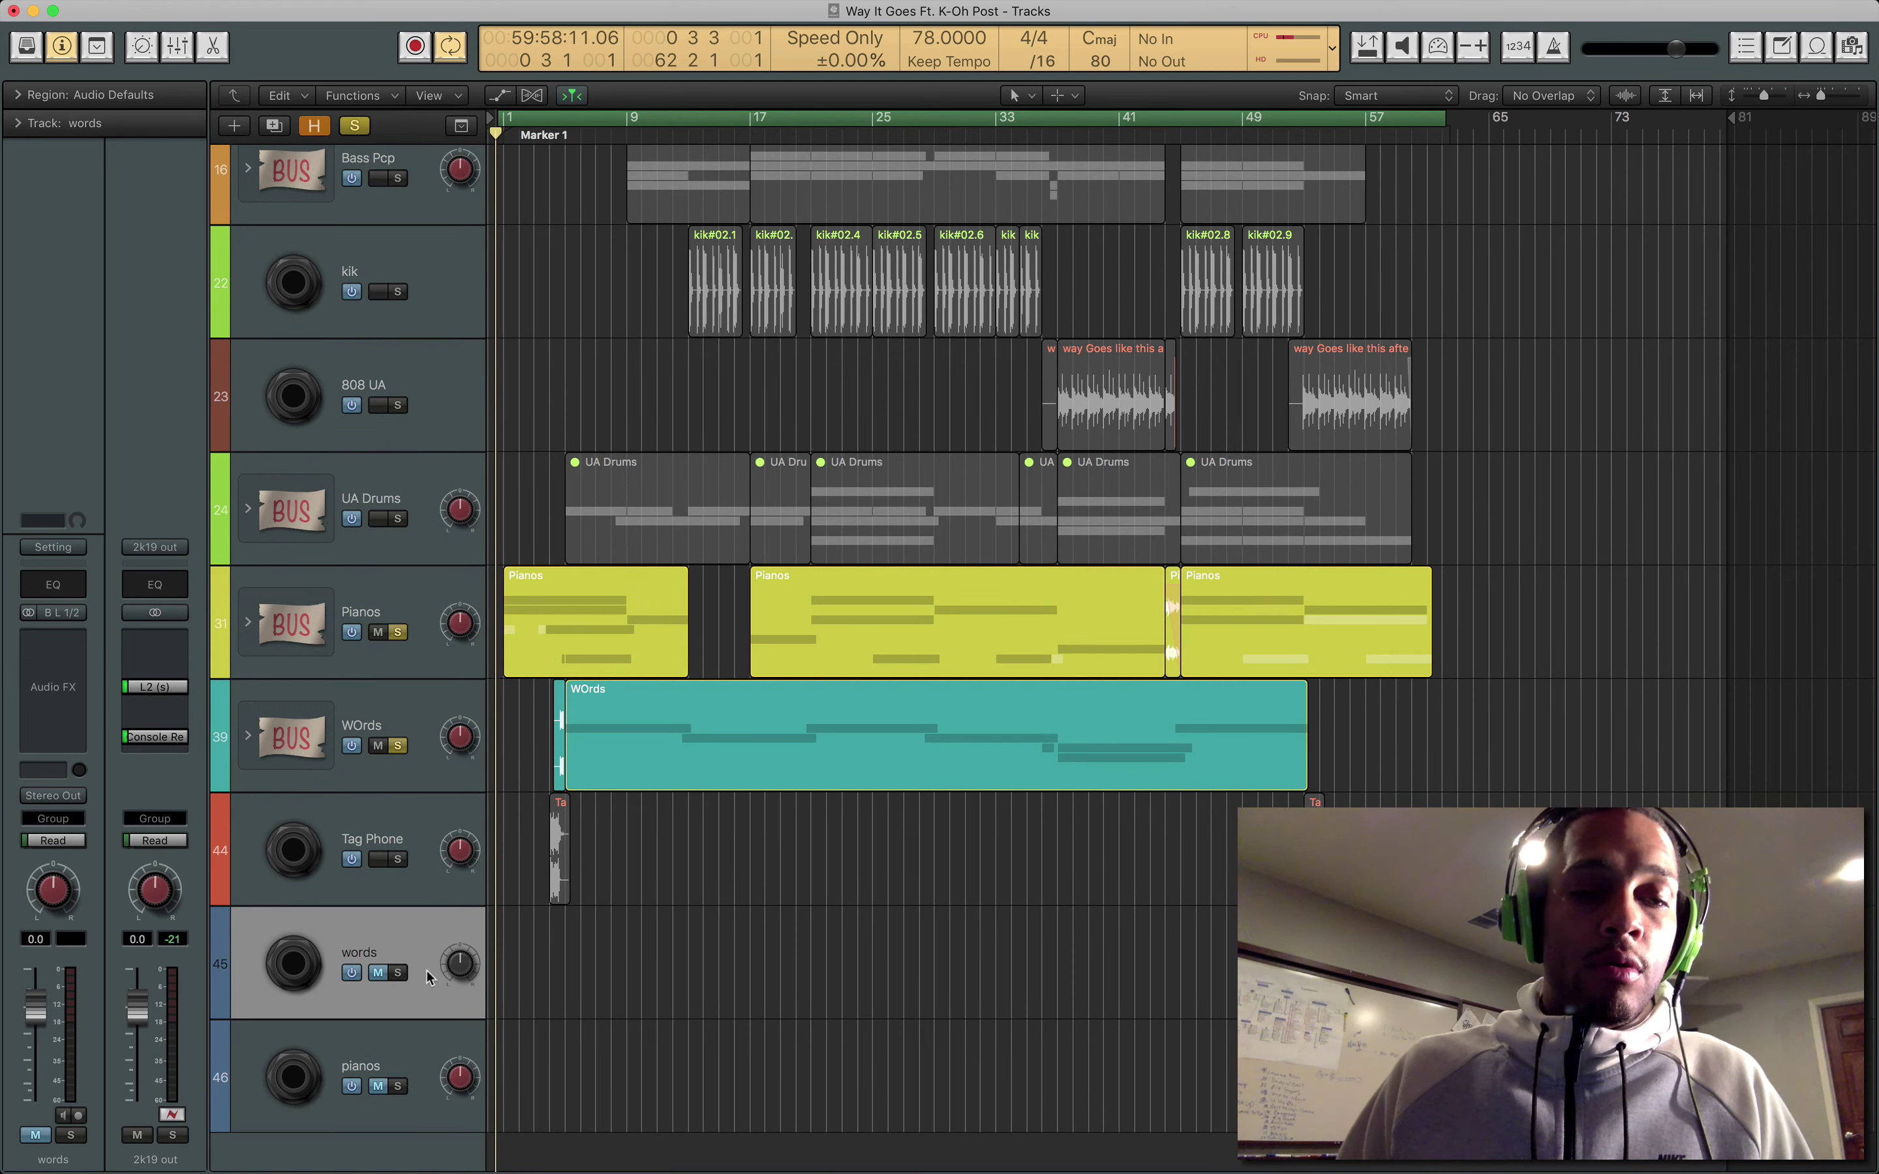
{"action": "left_click", "coordinate": [417, 1053]}
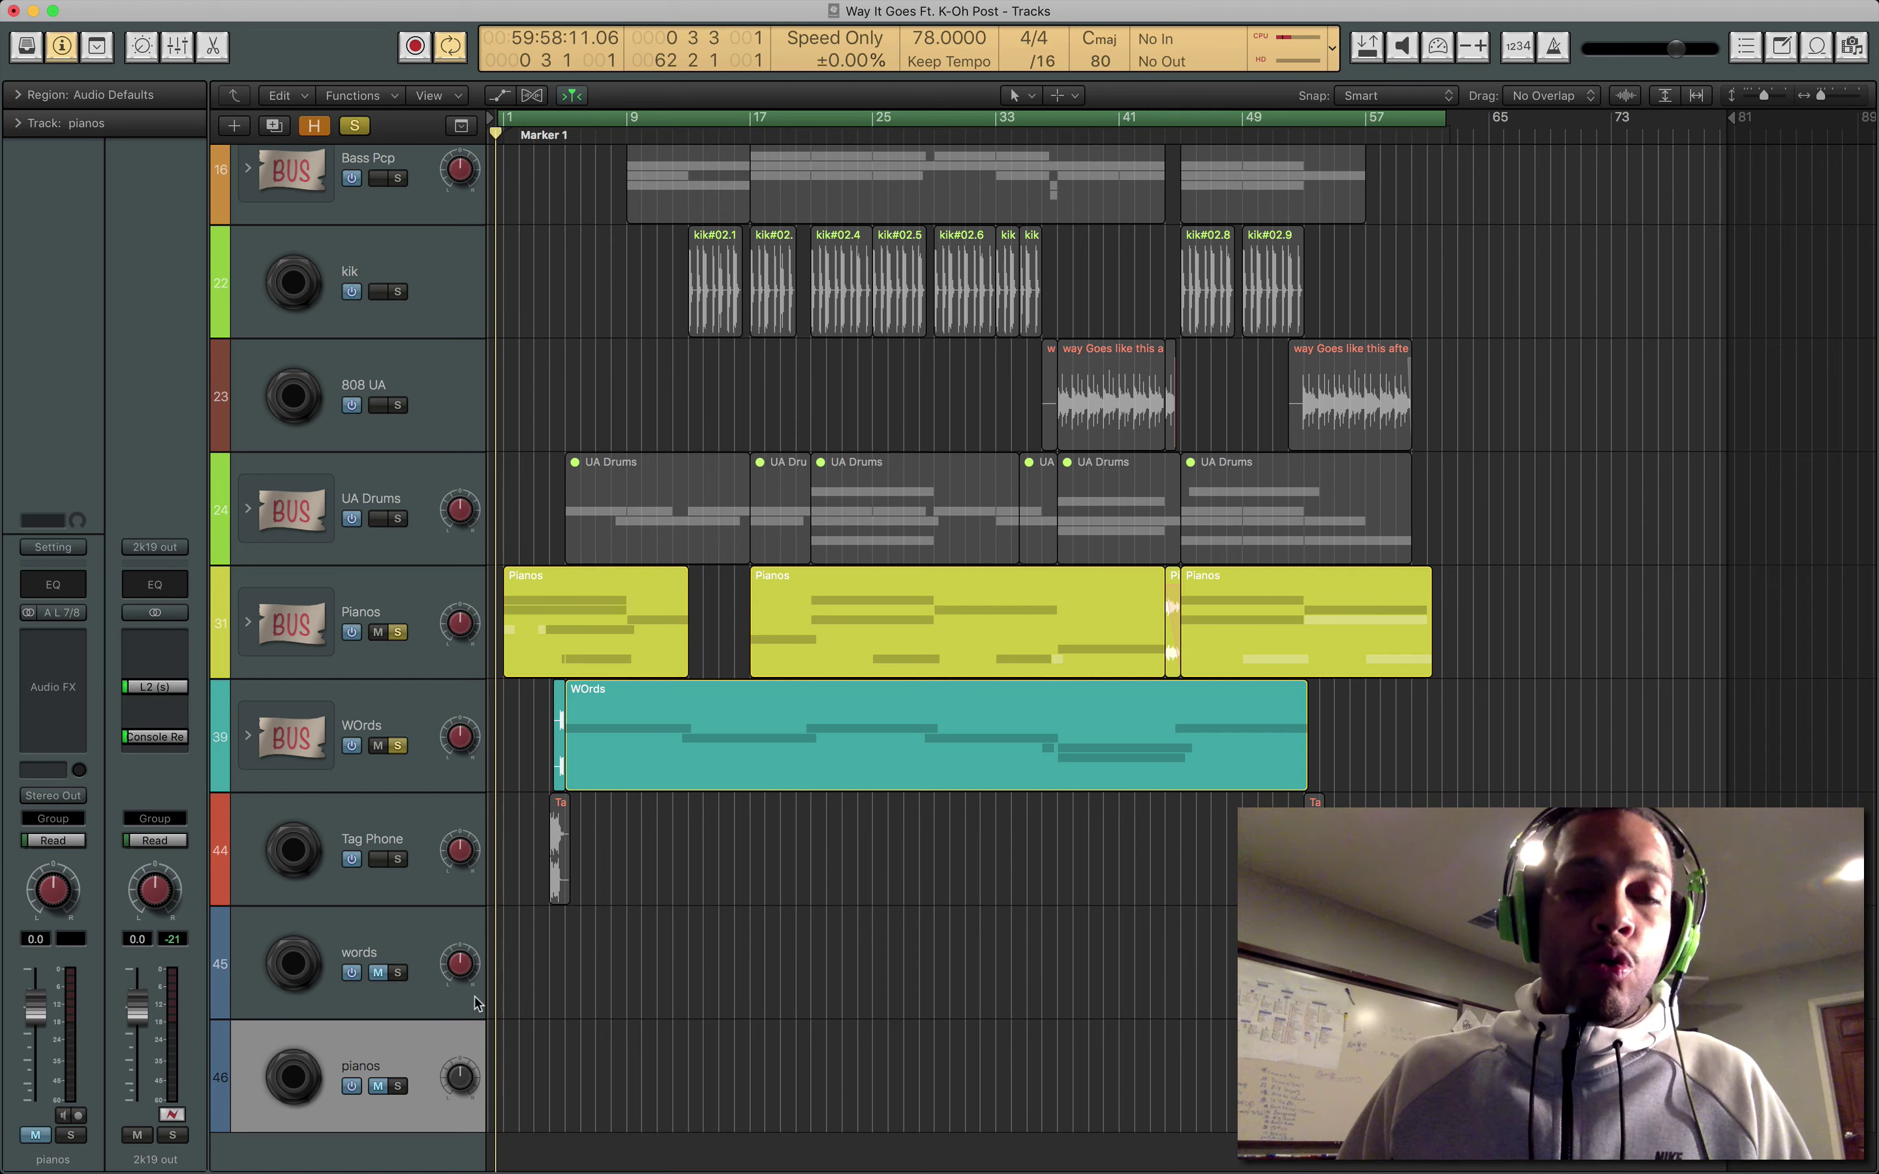
{"action": "key", "text": "space"}
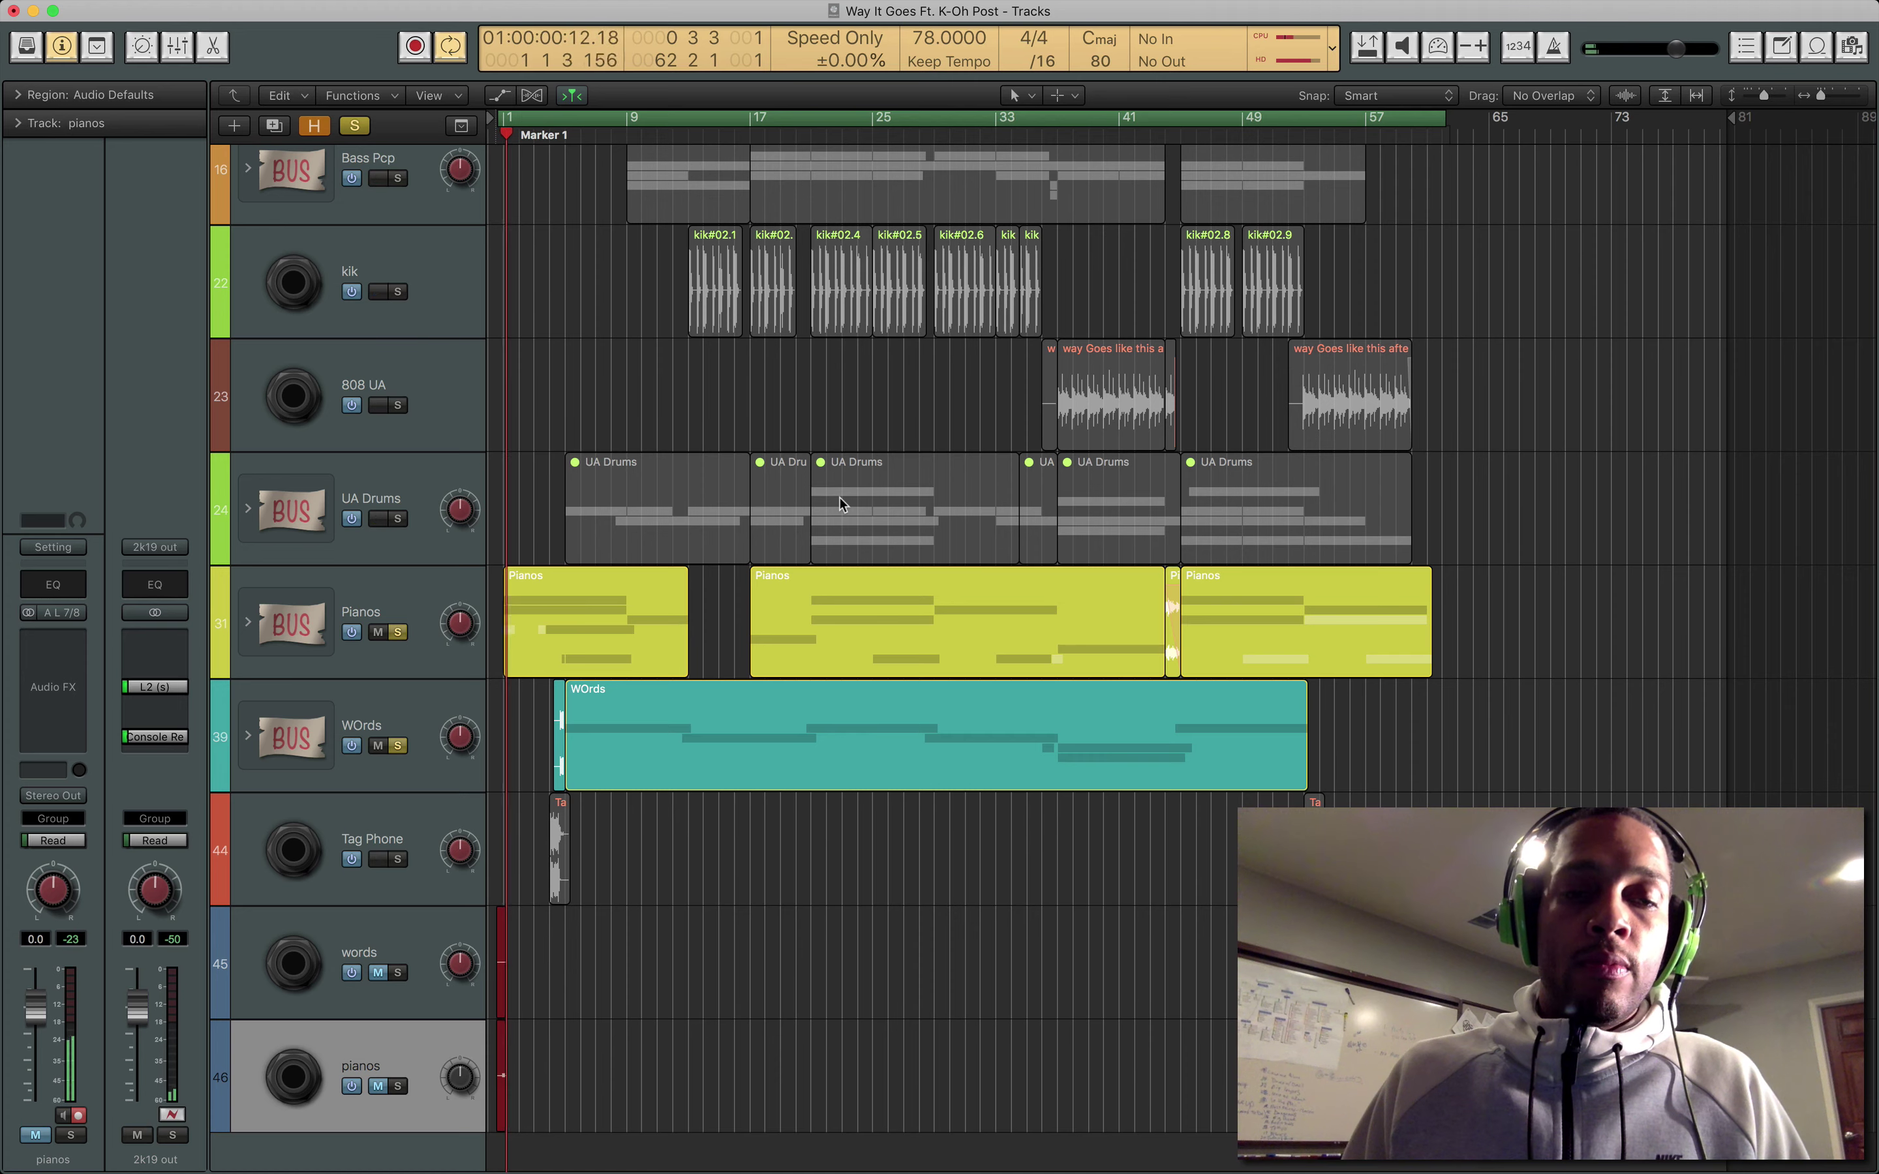
{"action": "key", "text": "super+Right"}
{"action": "key", "text": "super+Right"}
{"action": "key", "text": "super+Right"}
{"action": "key", "text": "super+Right"}
{"action": "key", "text": "super+Right"}
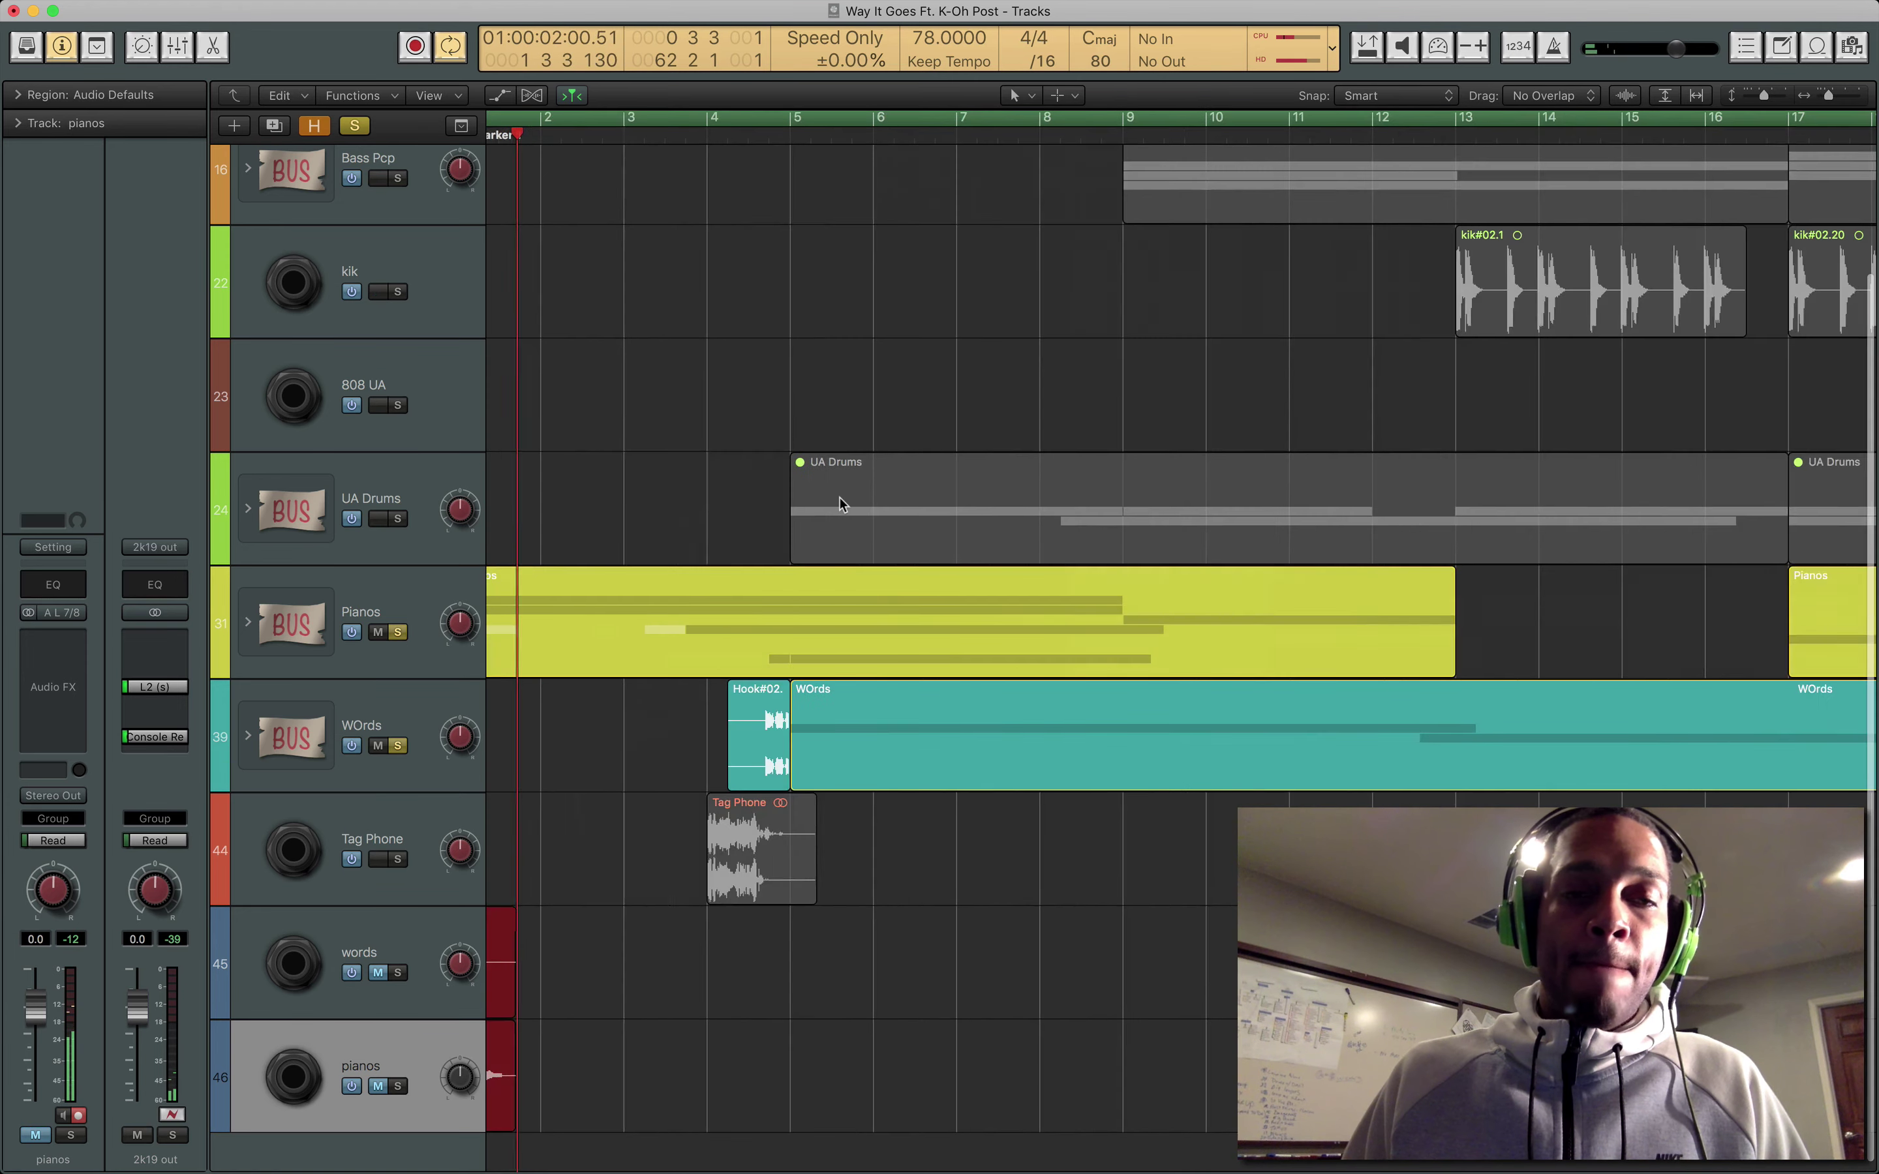
{"action": "scroll", "coordinate": [839, 498], "scroll_direction": "left", "scroll_amount": 3}
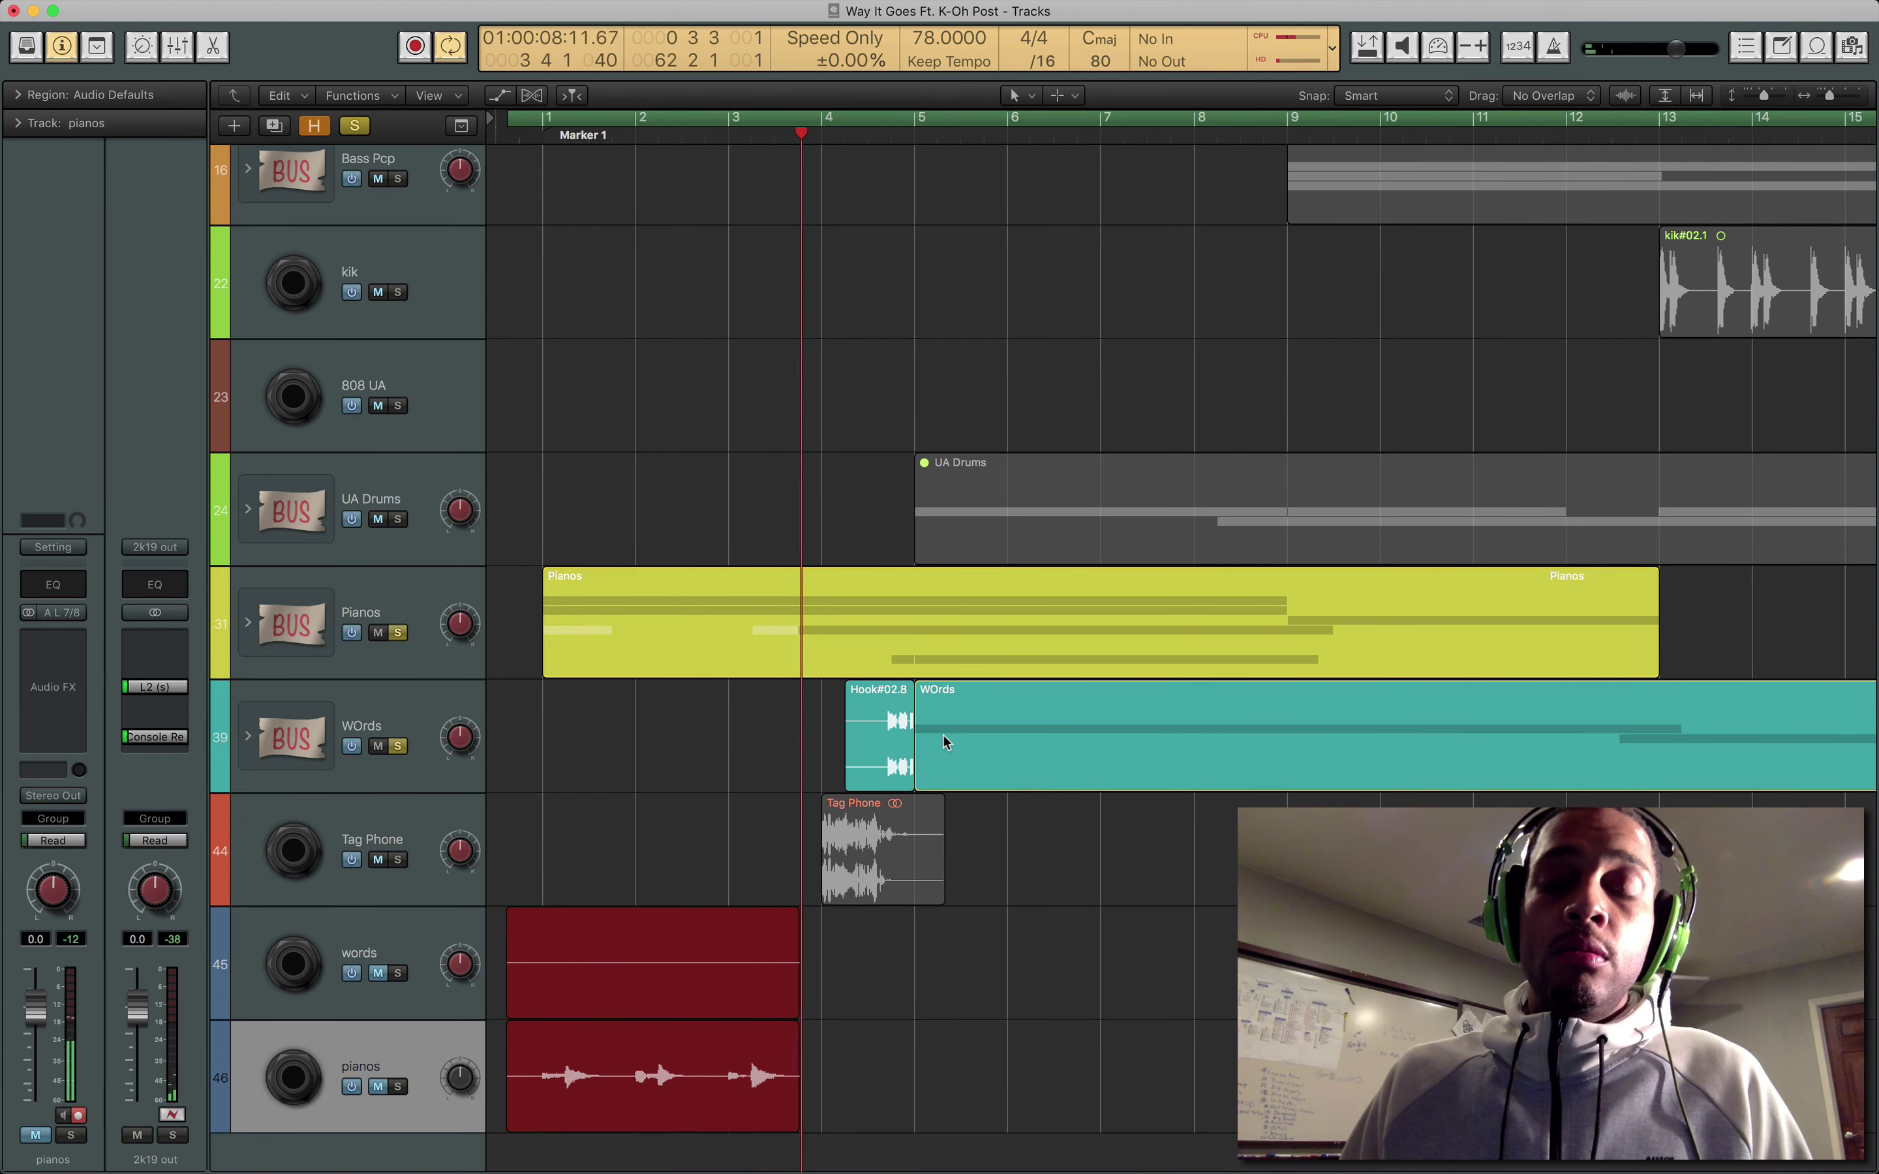
Switch to ScreenFlow to check the elapsed record time, then return to Logic Pro.
{"action": "mouse_move", "coordinate": [986, 1133]}
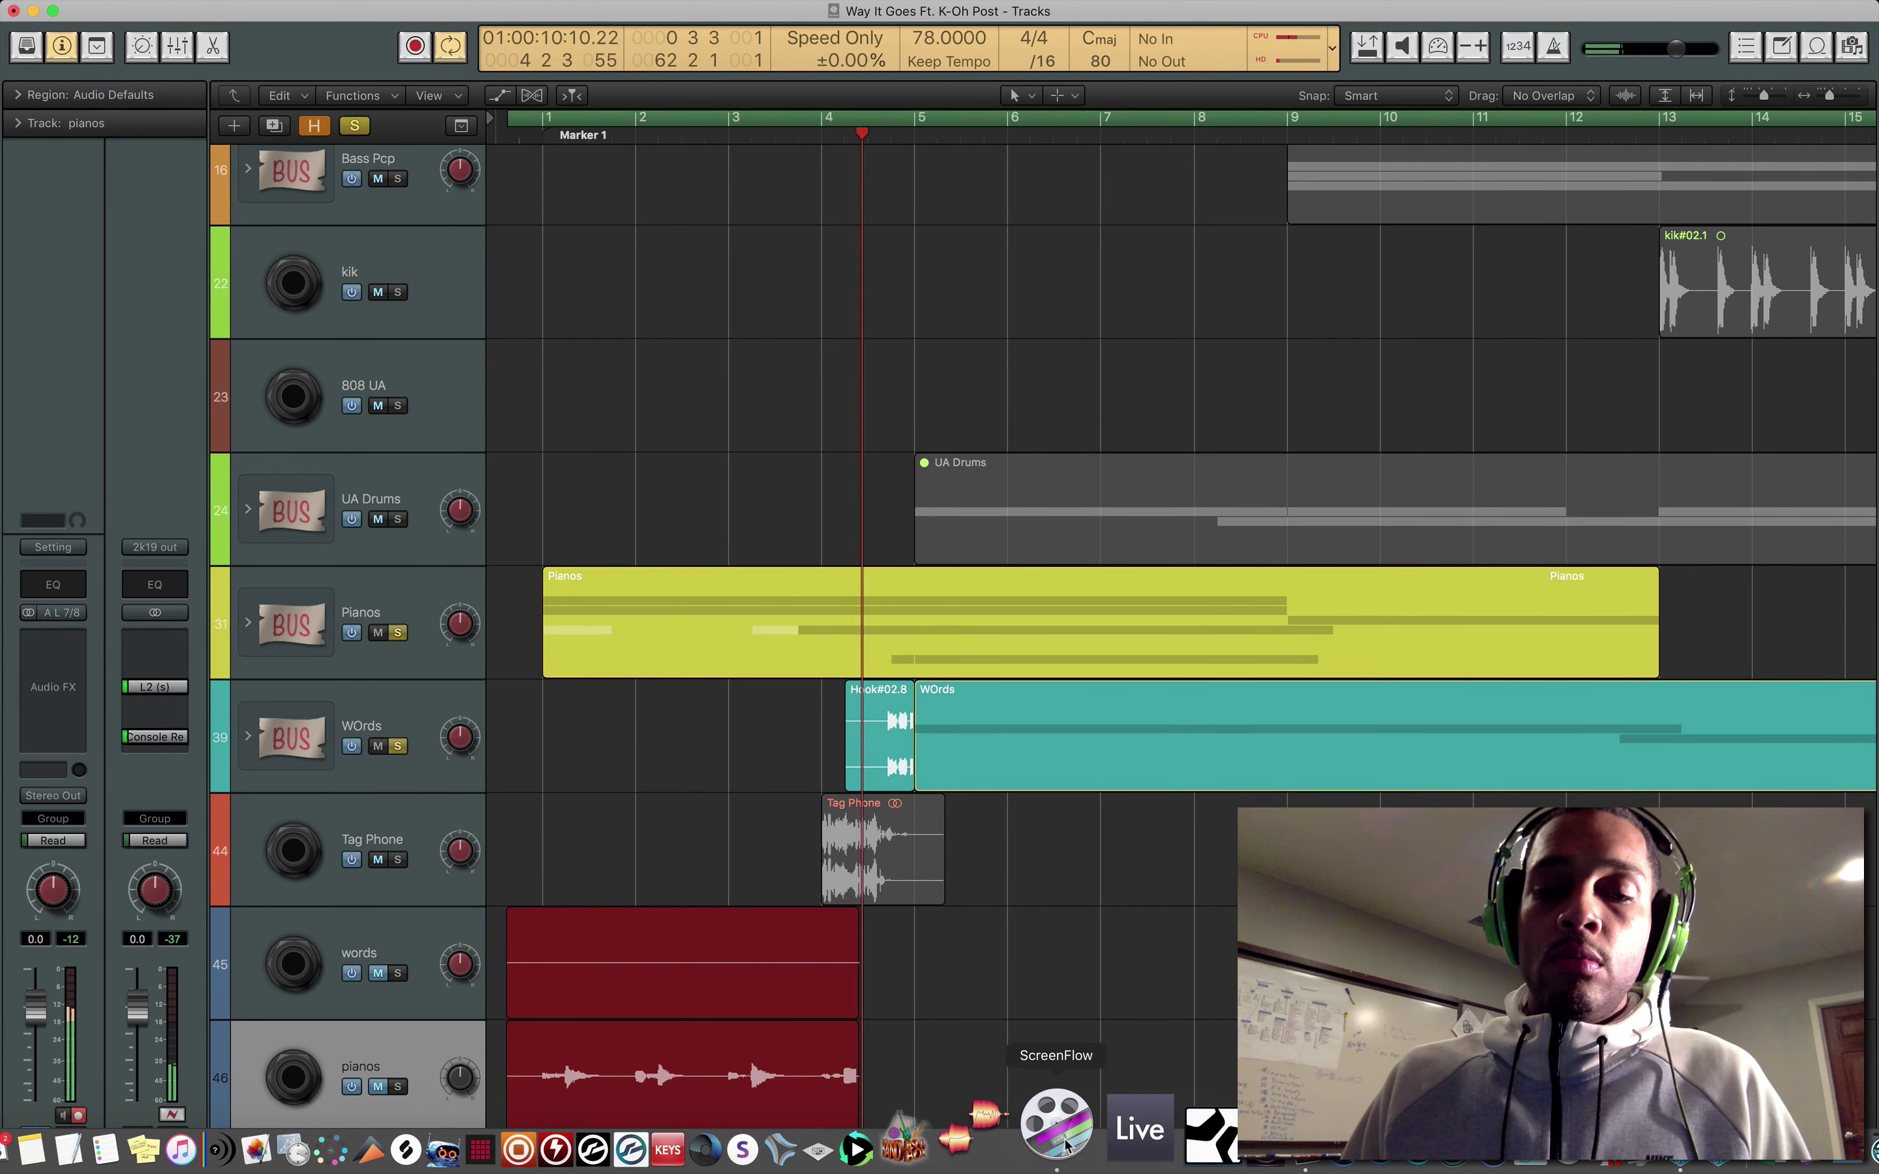
{"action": "left_click", "coordinate": [1061, 1133]}
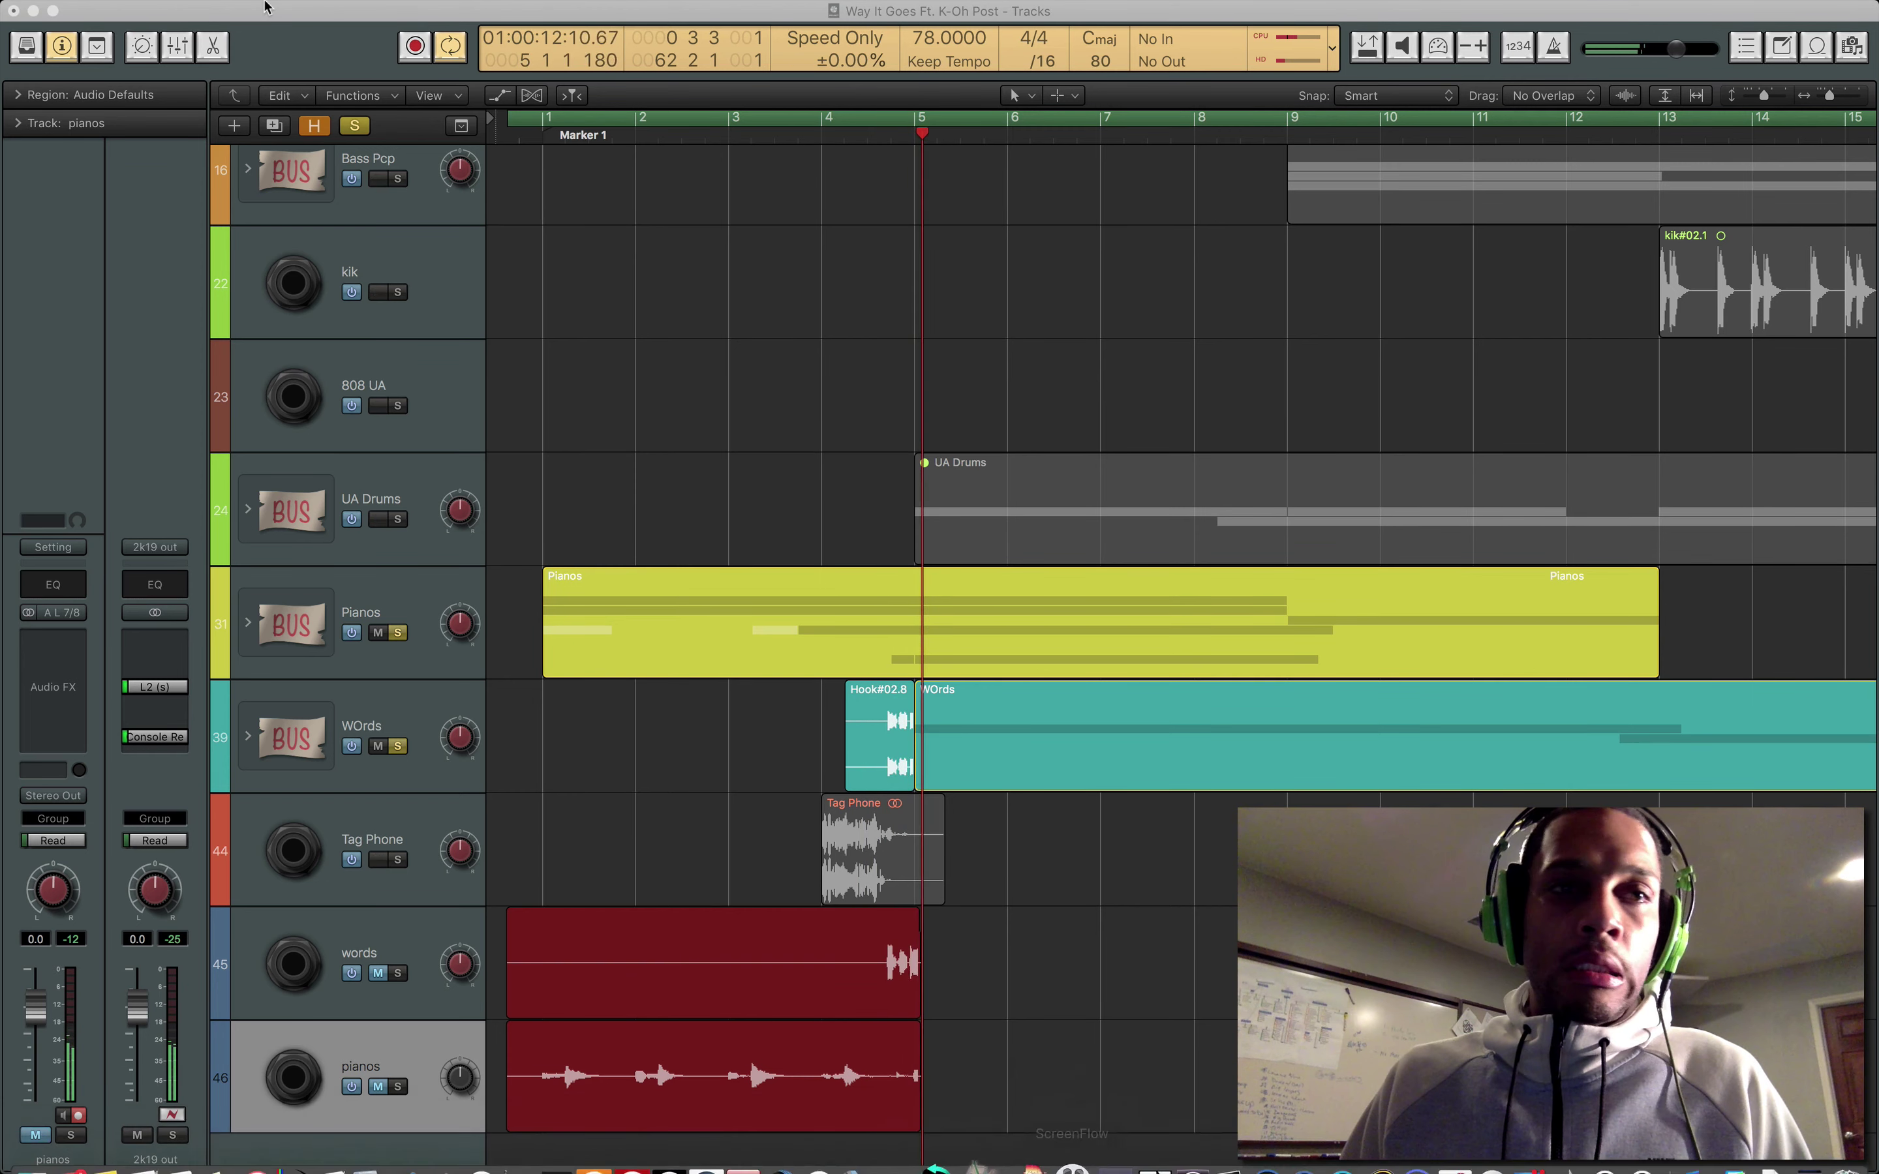
{"action": "left_click", "coordinate": [161, 10]}
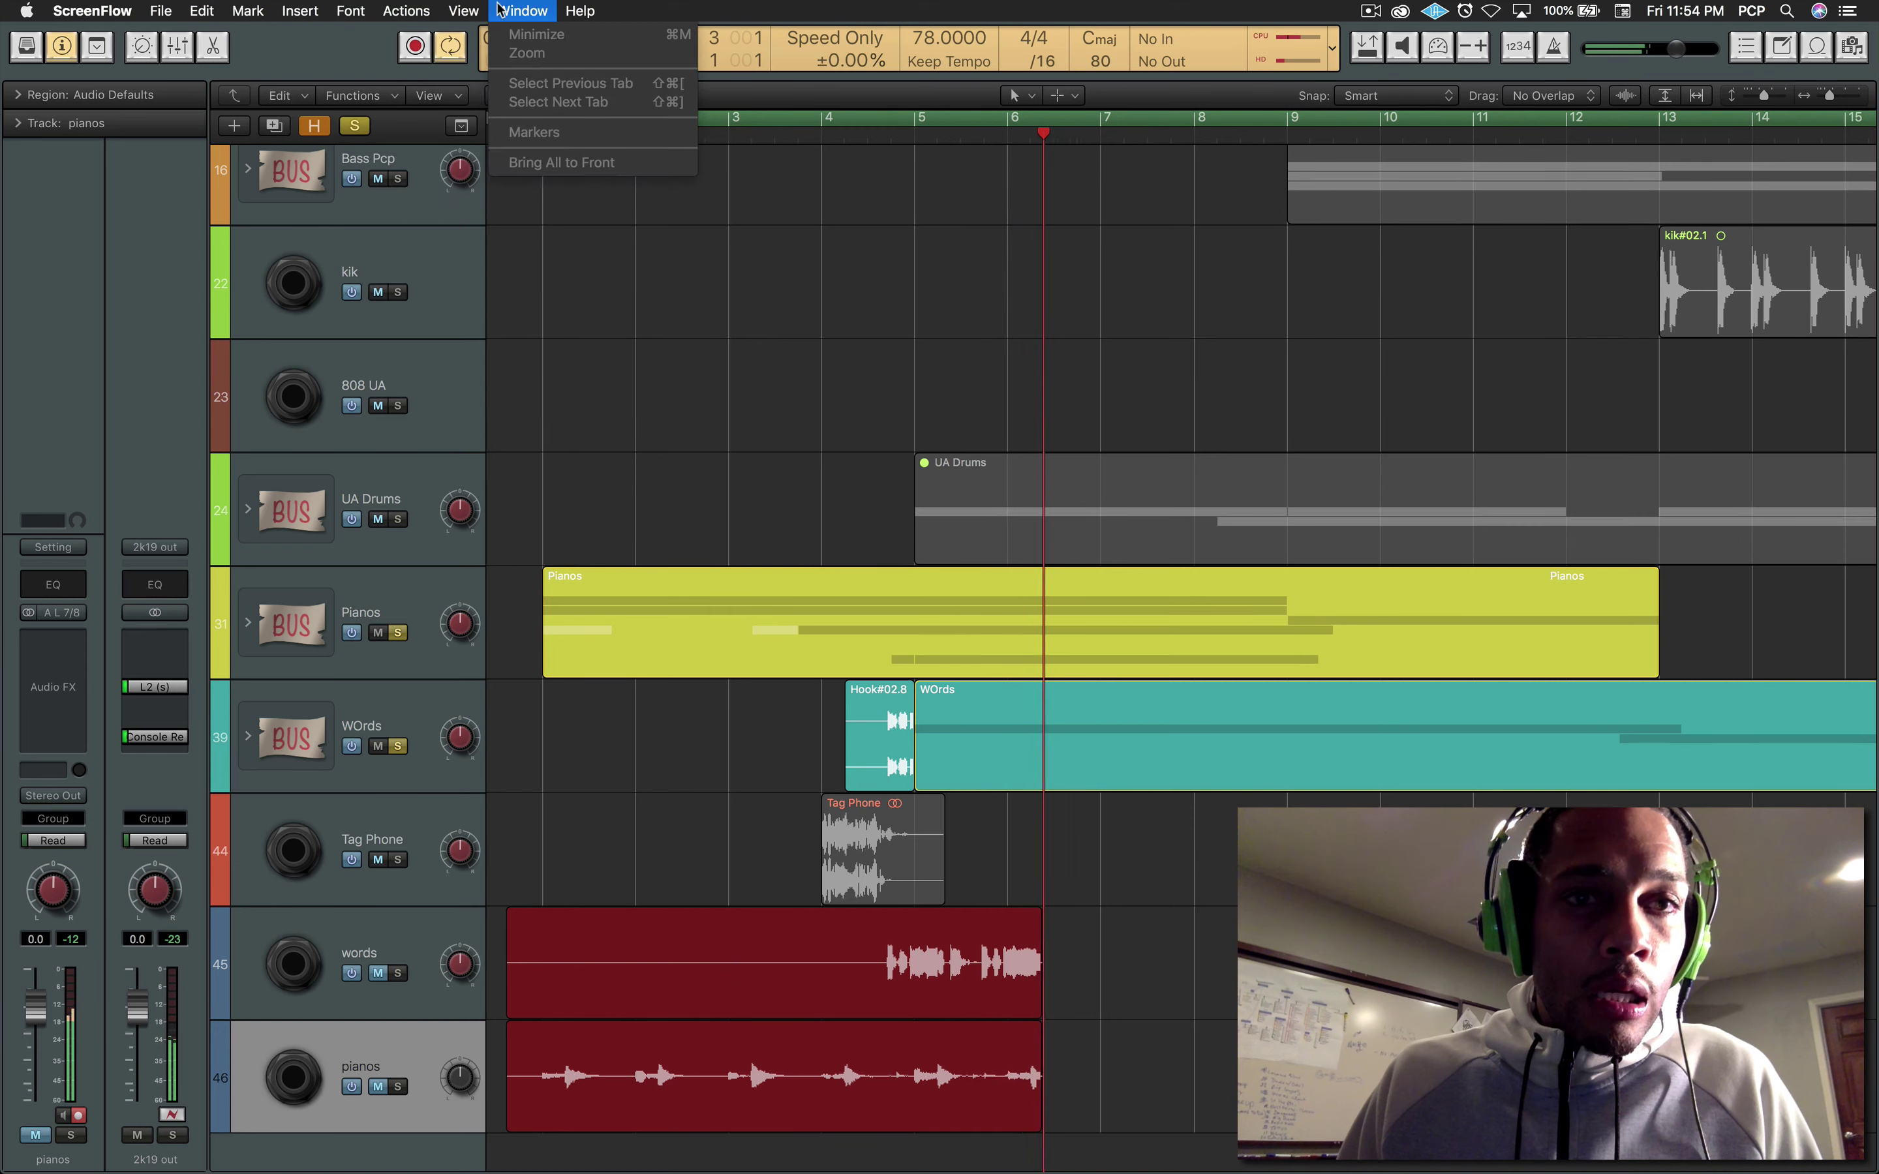
{"action": "left_click", "coordinate": [916, 9]}
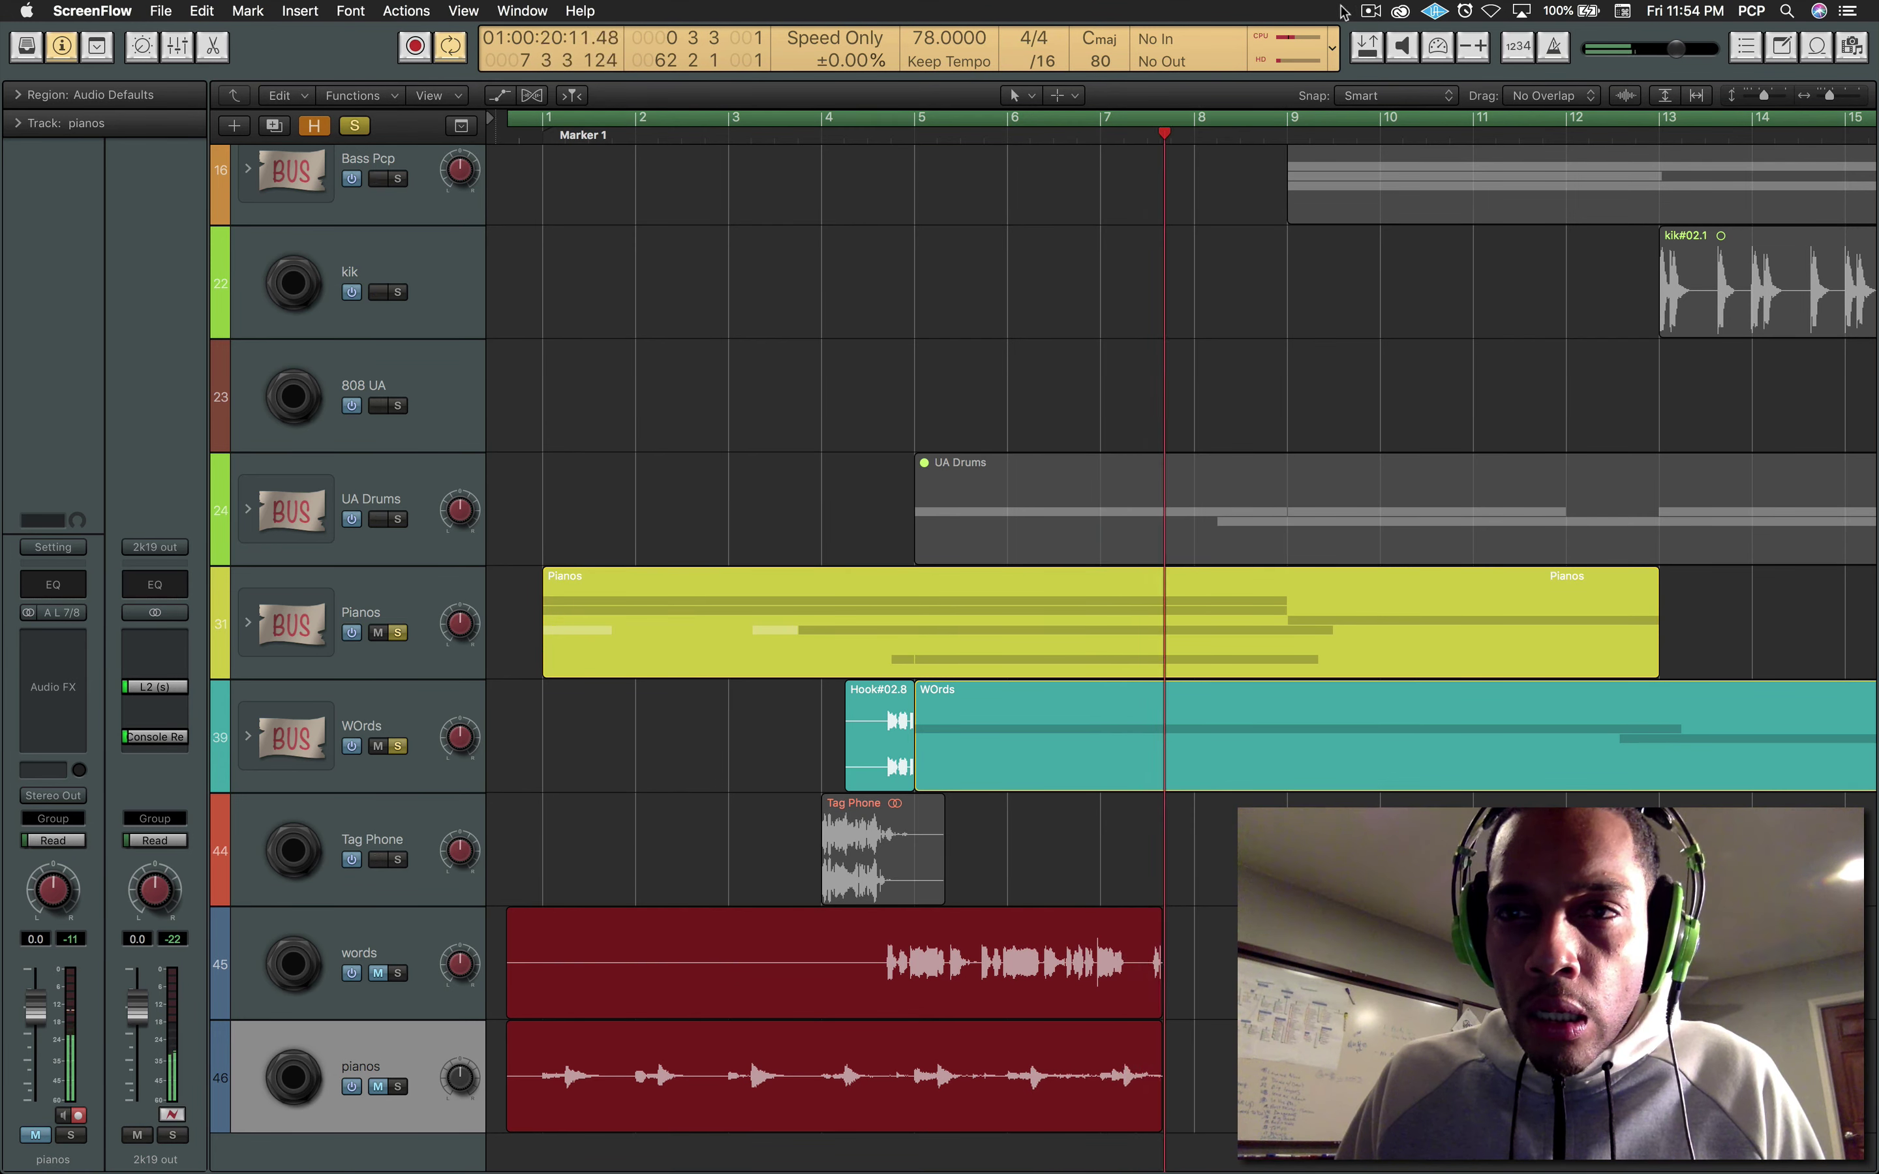
{"action": "left_click", "coordinate": [1371, 13]}
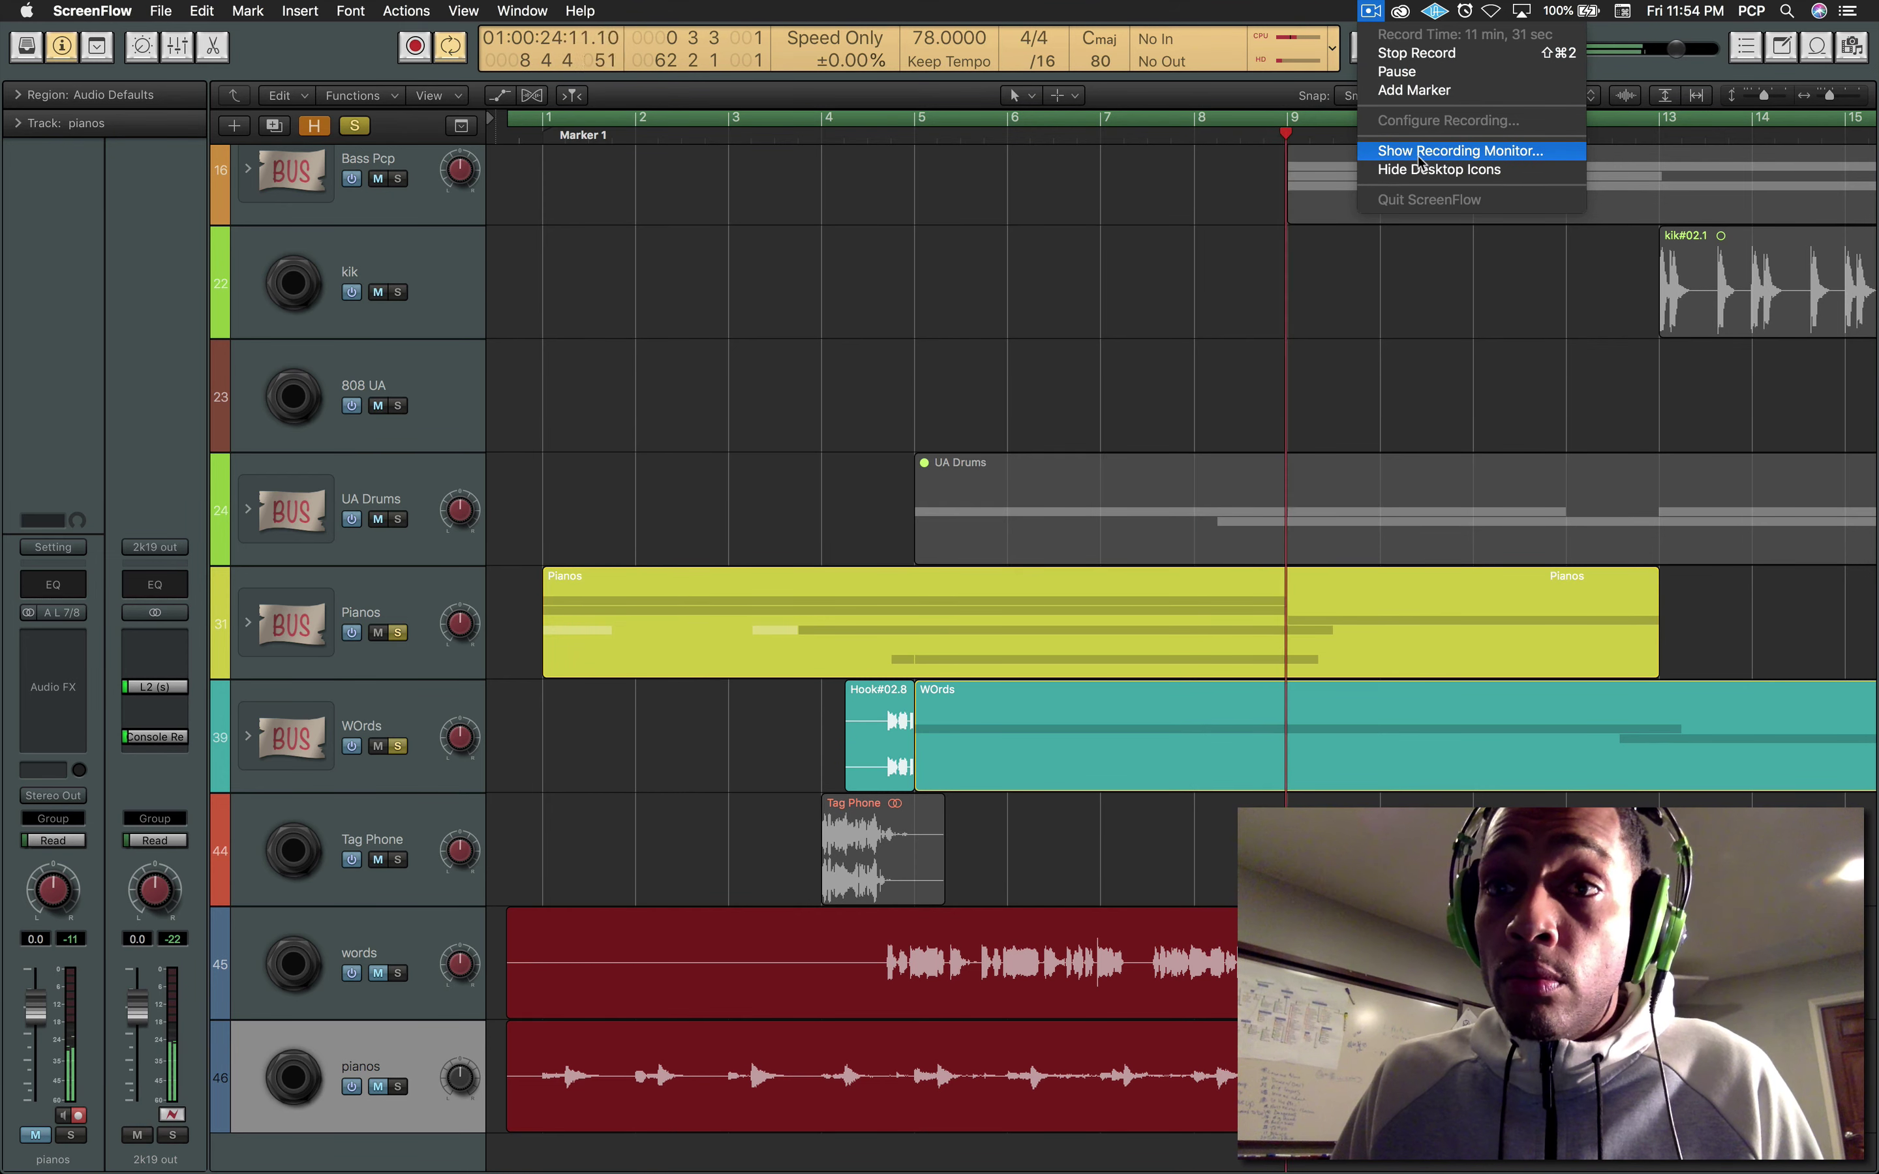
{"action": "left_click", "coordinate": [1275, 11]}
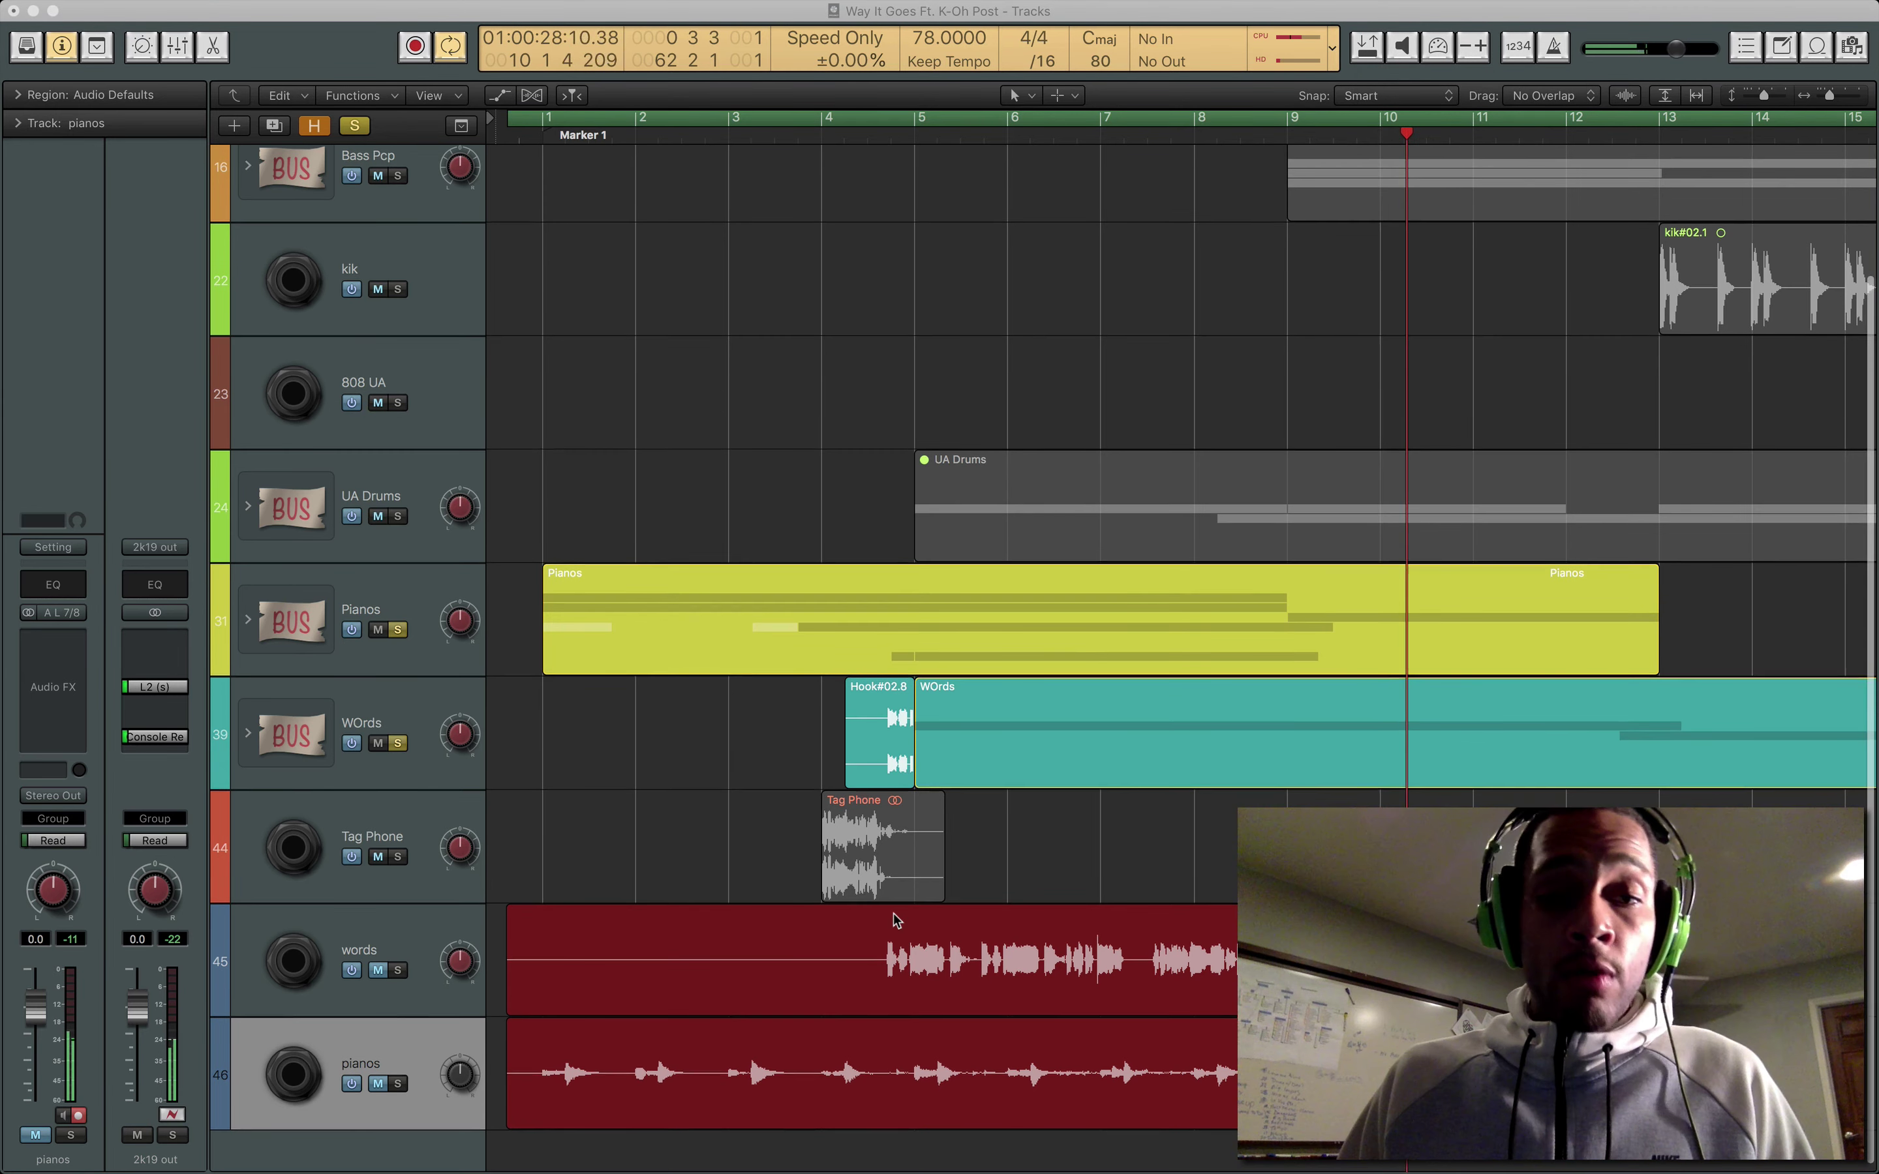
Stop recording the words and pianos tracks at about bar 14.
{"action": "scroll", "coordinate": [893, 919], "scroll_direction": "down", "scroll_amount": 1}
{"action": "scroll", "coordinate": [893, 920], "scroll_direction": "up", "scroll_amount": 1}
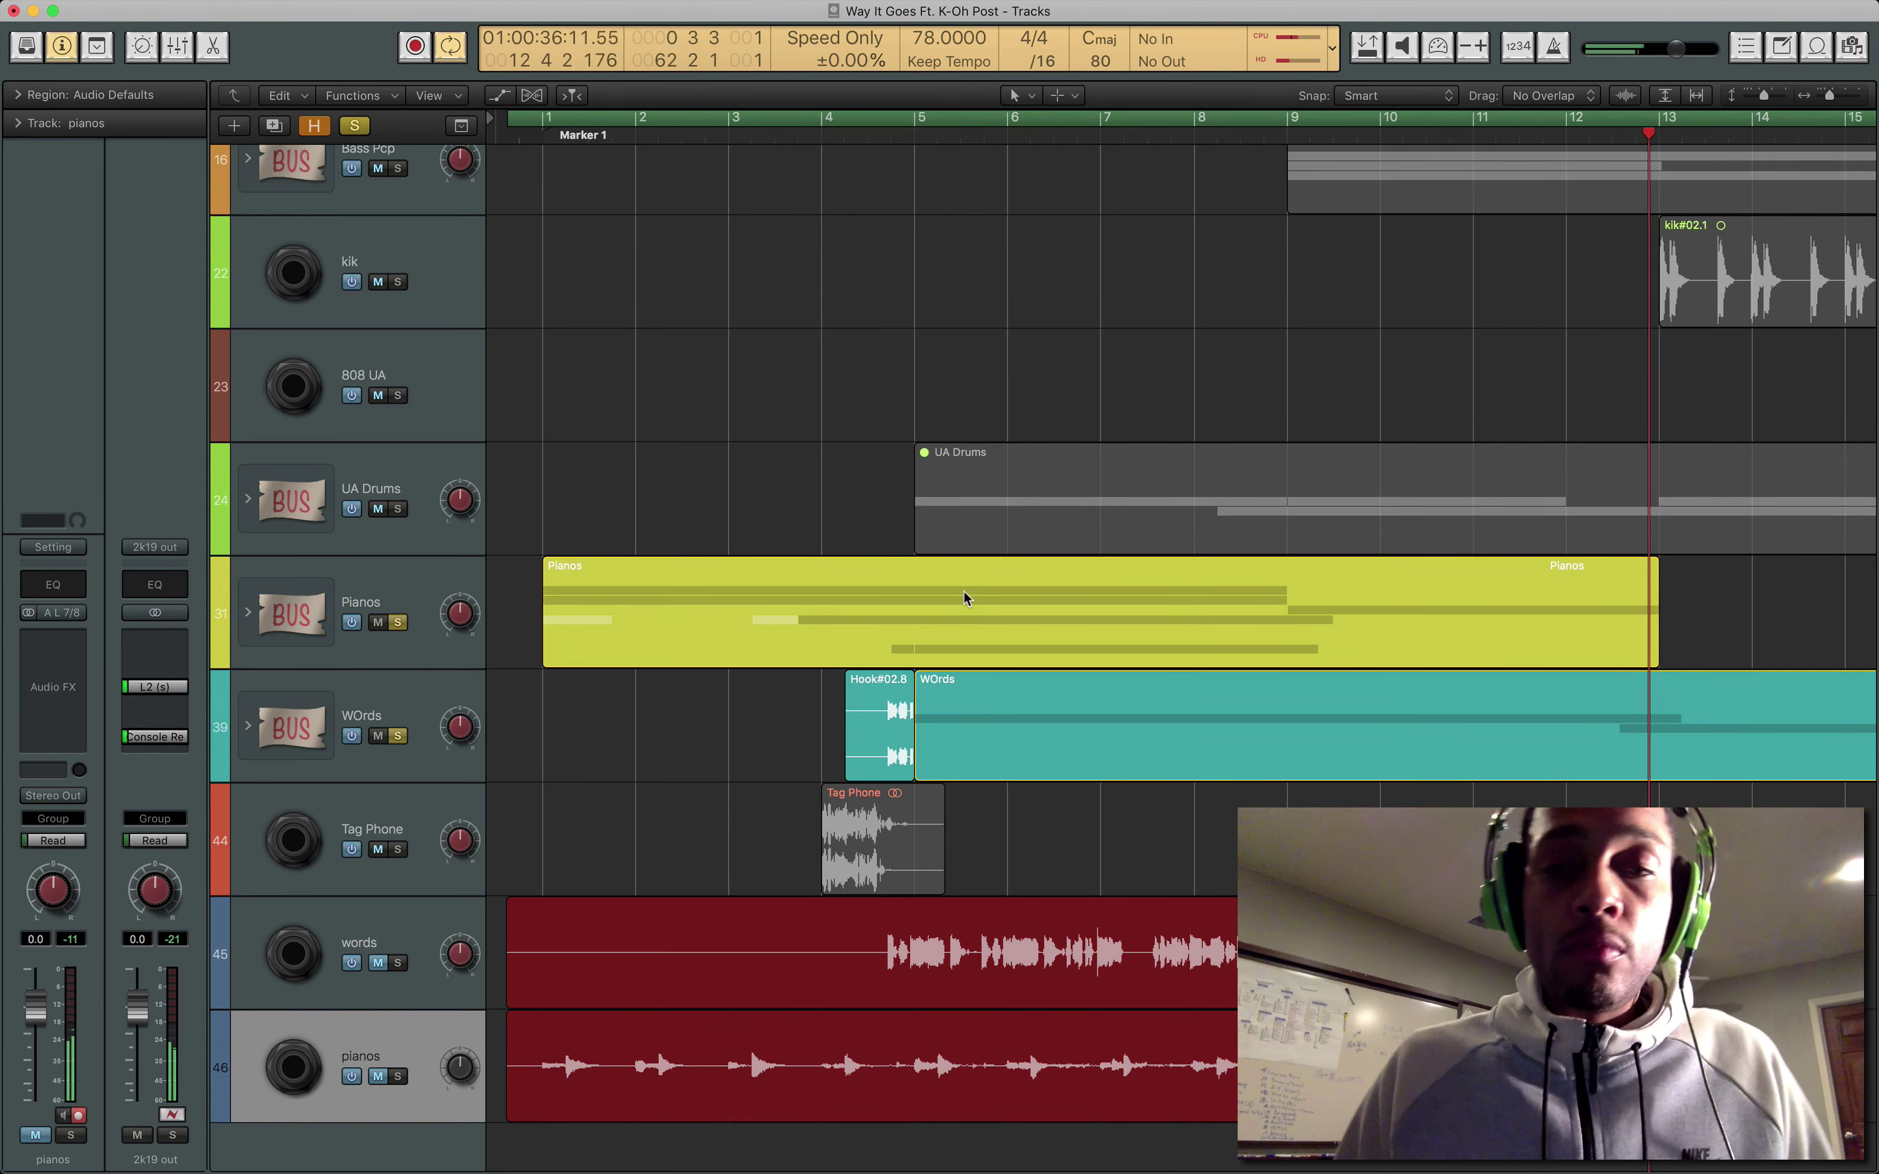
{"action": "key", "text": "super+Left"}
{"action": "key", "text": "super+Left"}
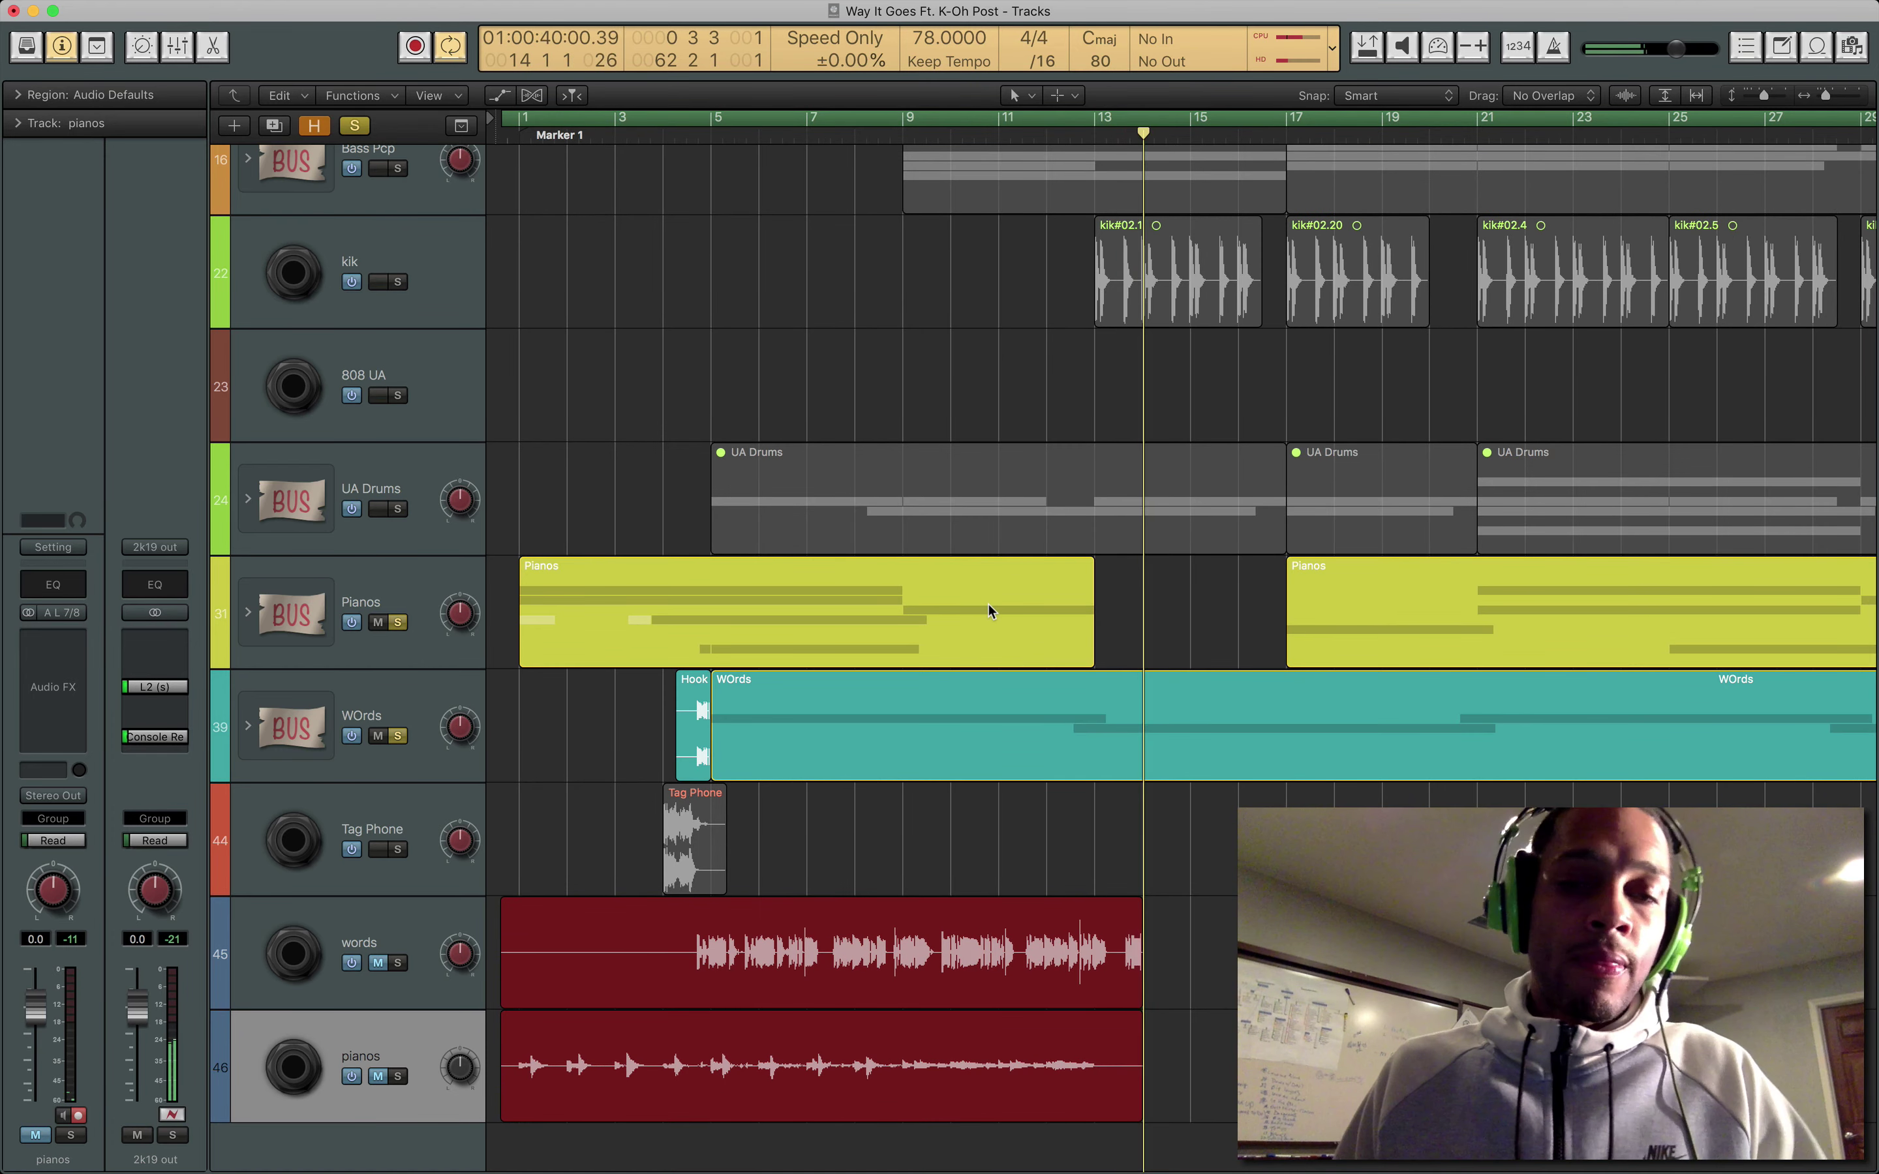
{"action": "key", "text": "space"}
{"action": "key", "text": "super+Up"}
{"action": "key", "text": "super+Up"}
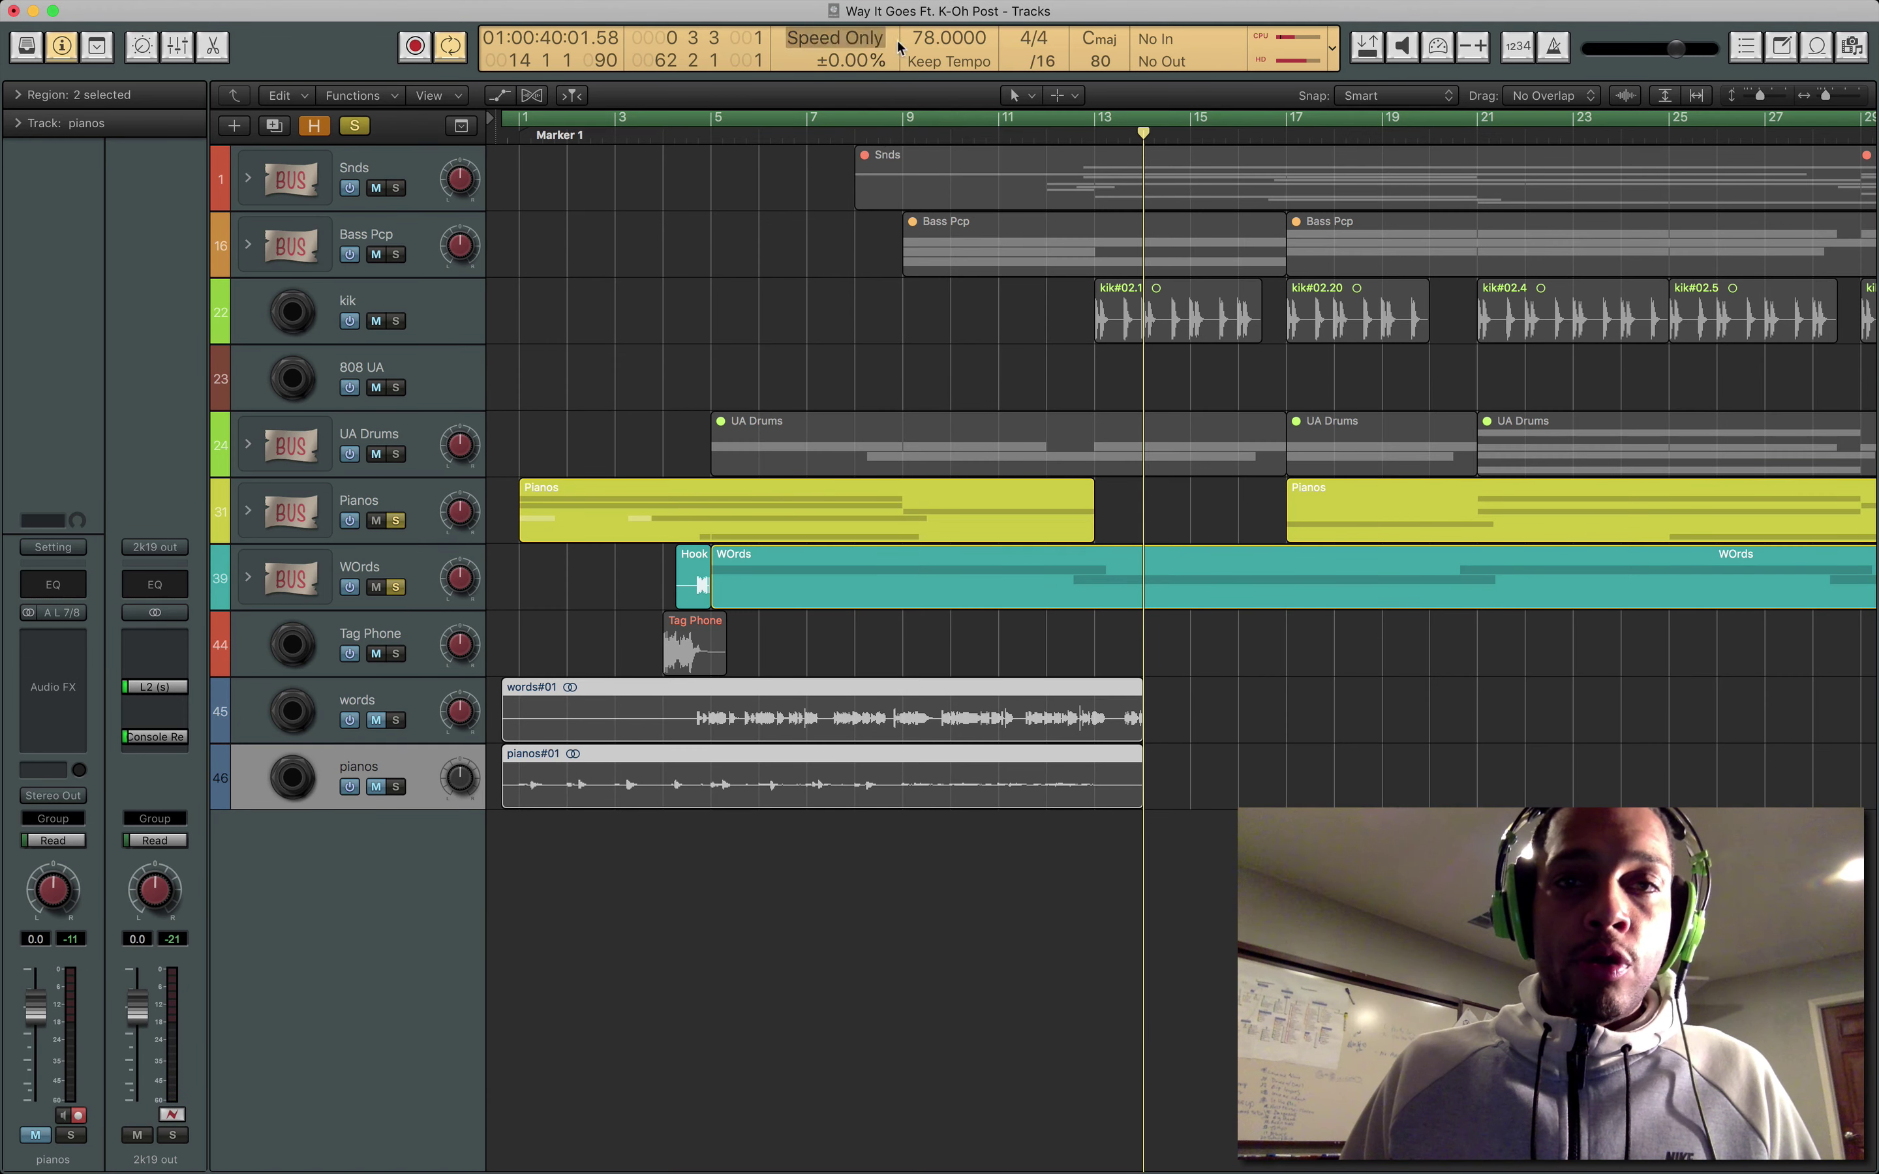
Open the project's folder in Finder, look through the Audio Files folder, and close the window.
{"action": "left_click", "coordinate": [882, 13], "text": "super"}
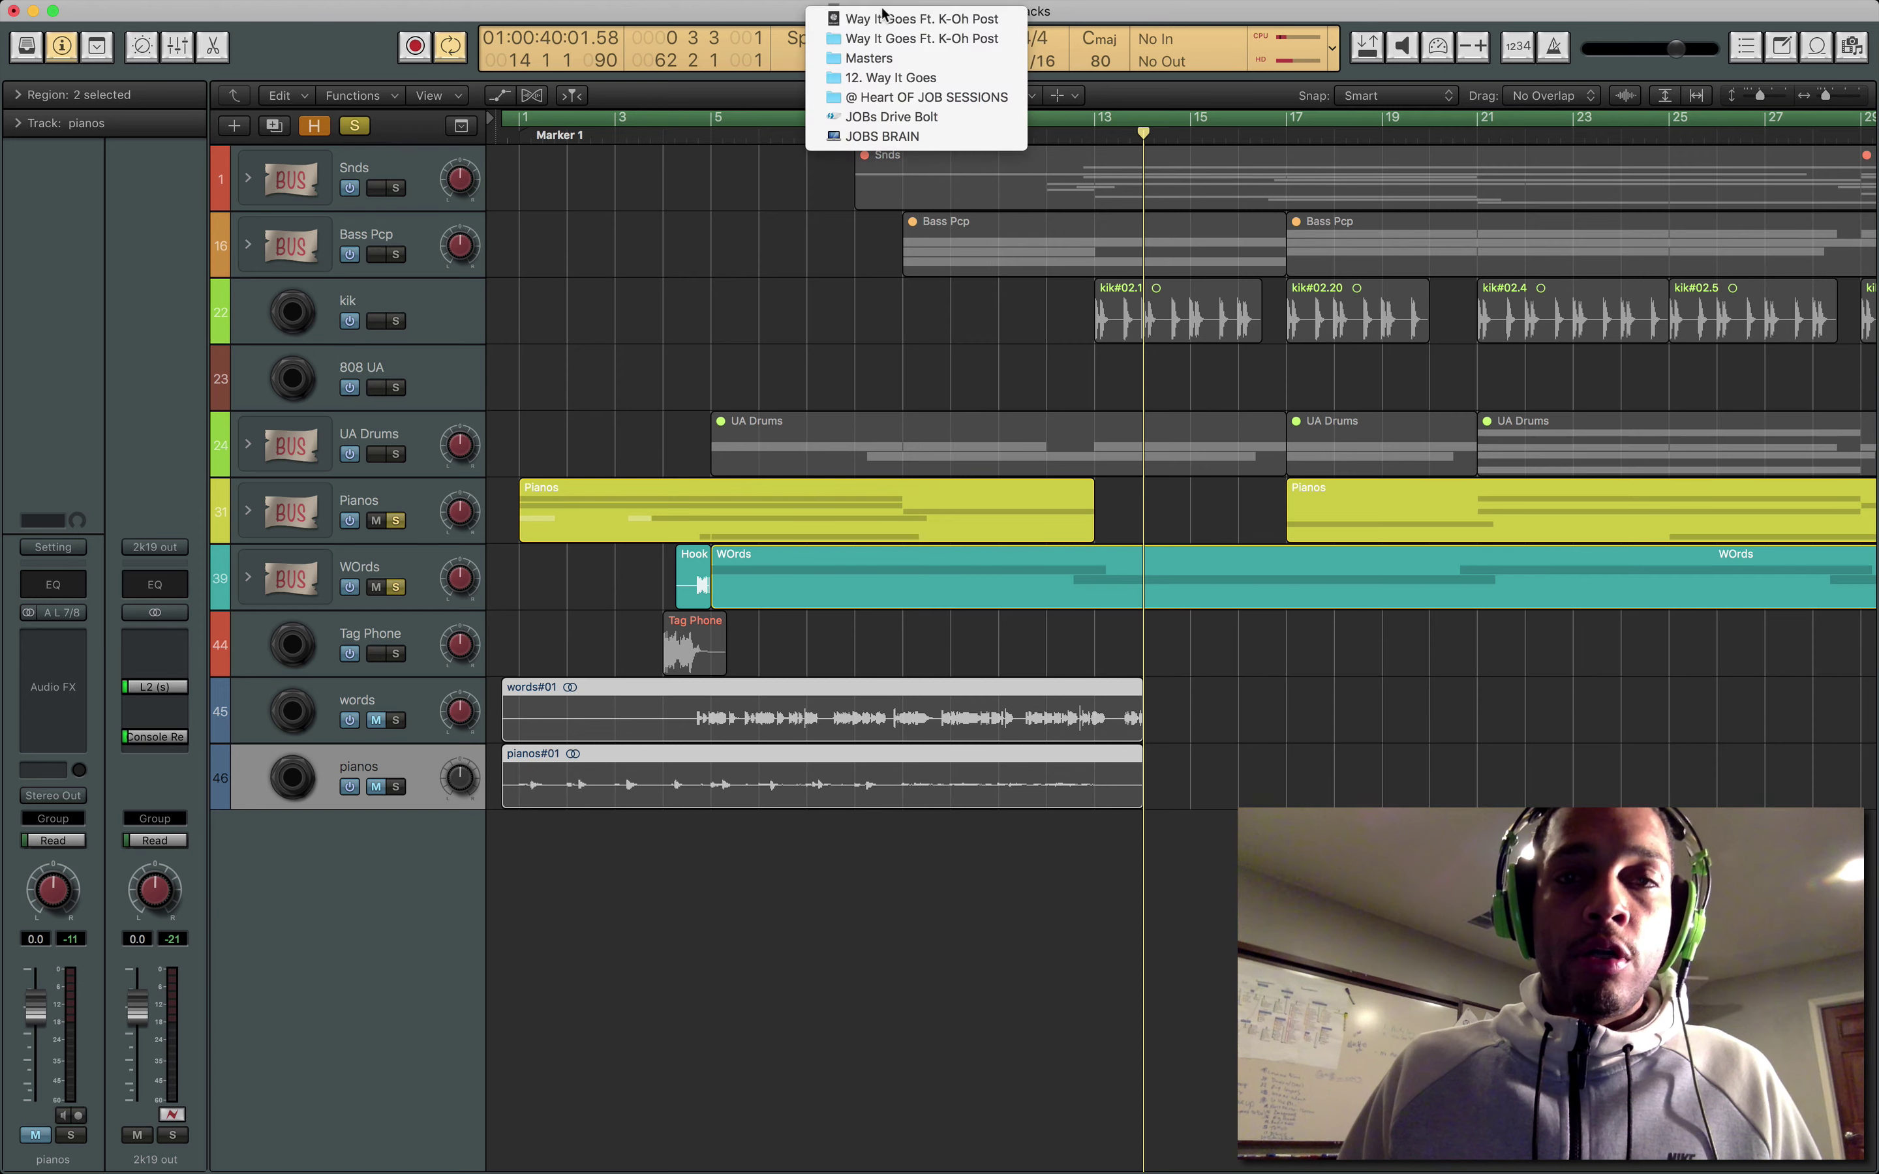
{"action": "left_click", "coordinate": [890, 40]}
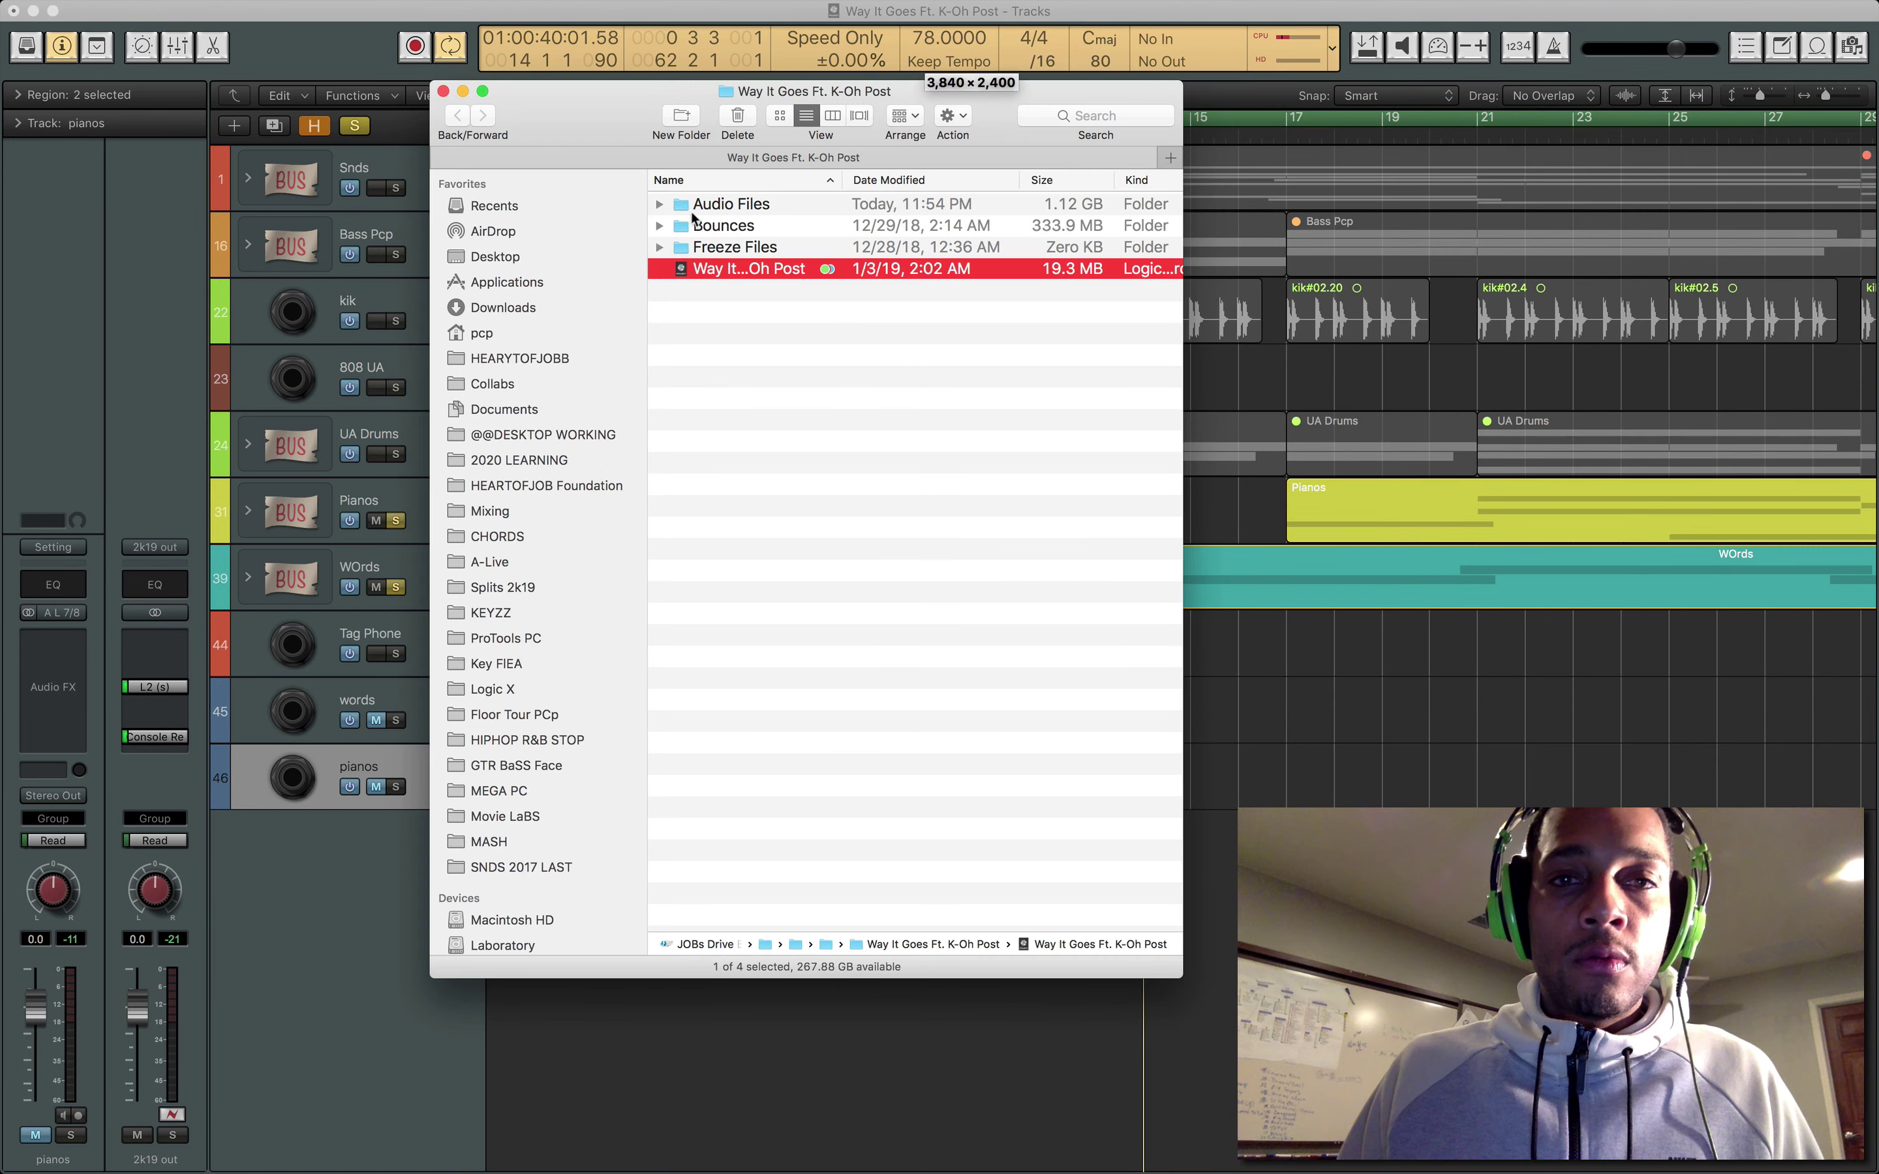
{"action": "double_click", "coordinate": [693, 206]}
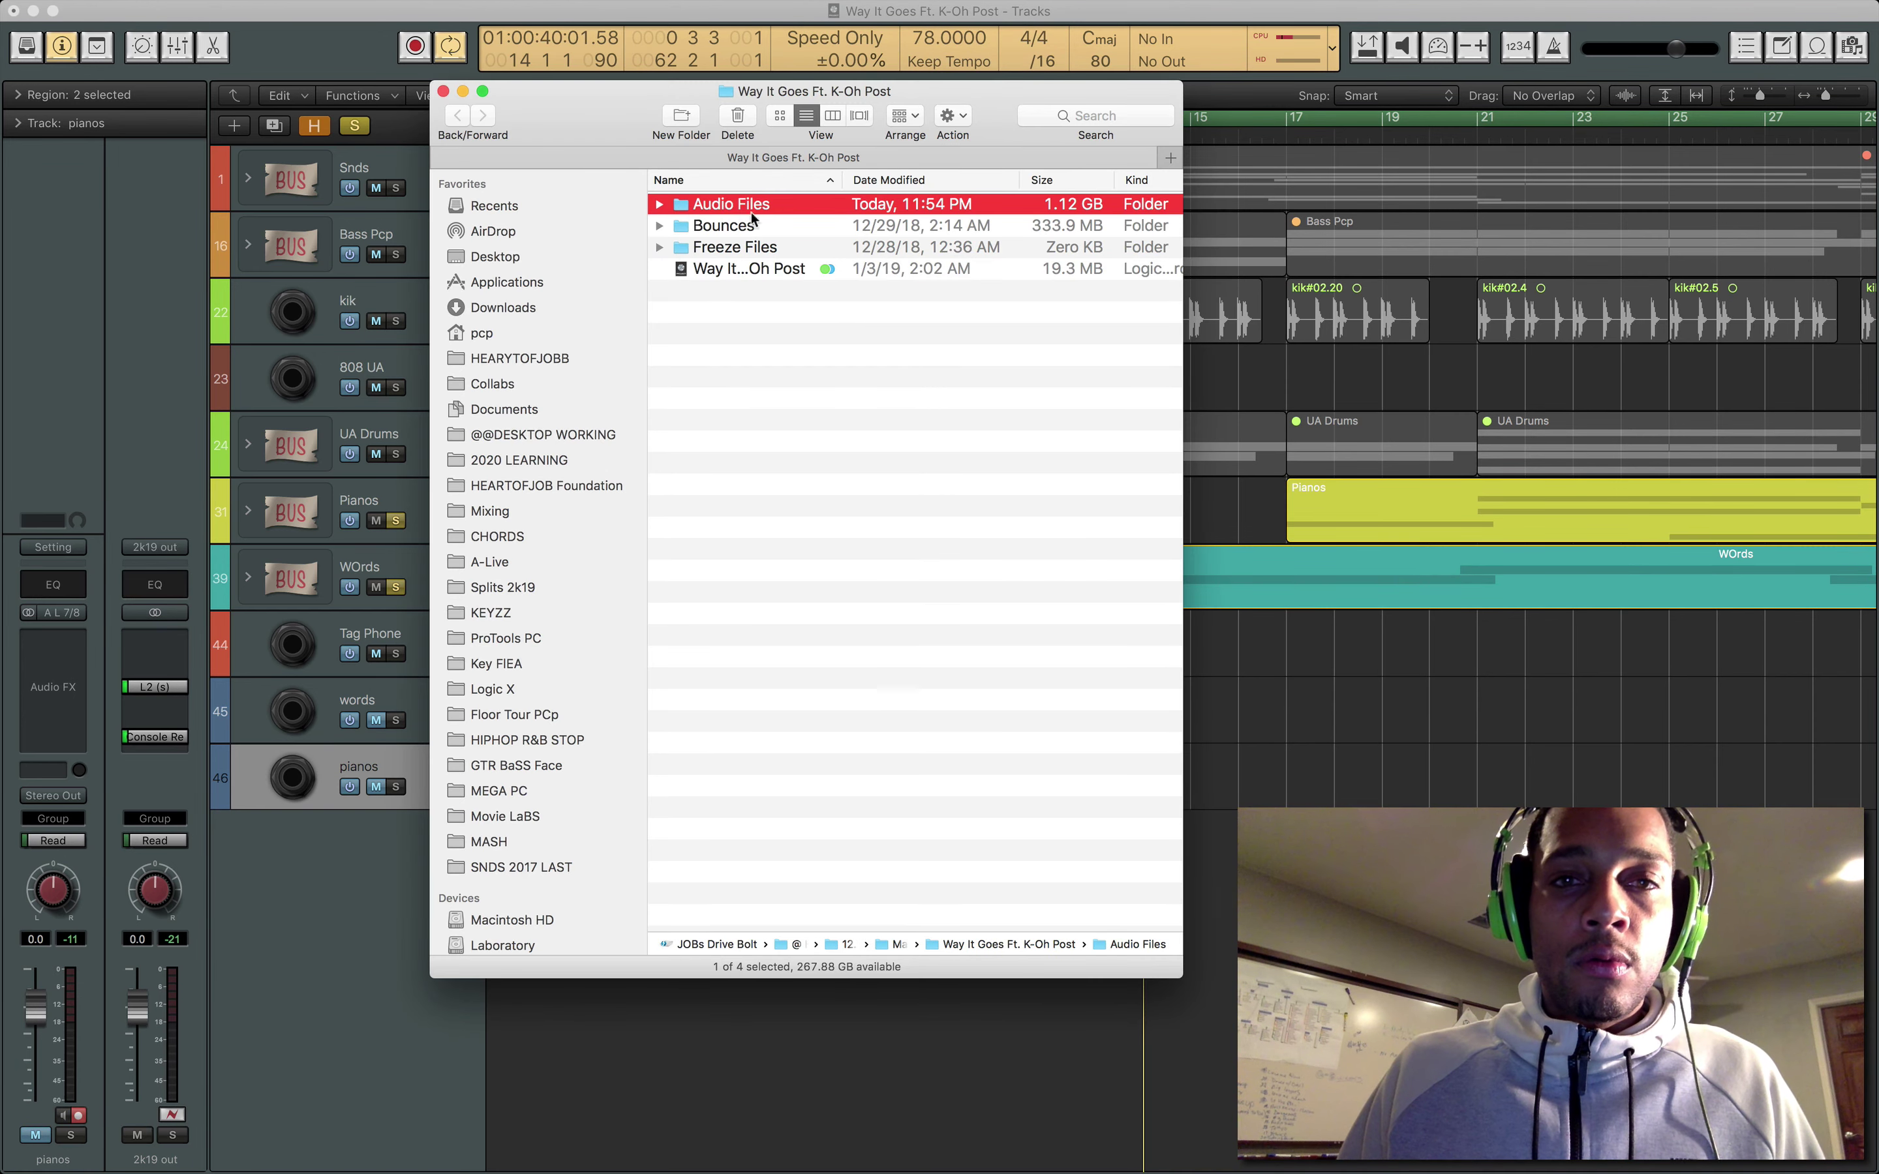
{"action": "scroll", "coordinate": [749, 261], "scroll_direction": "down", "scroll_amount": 10}
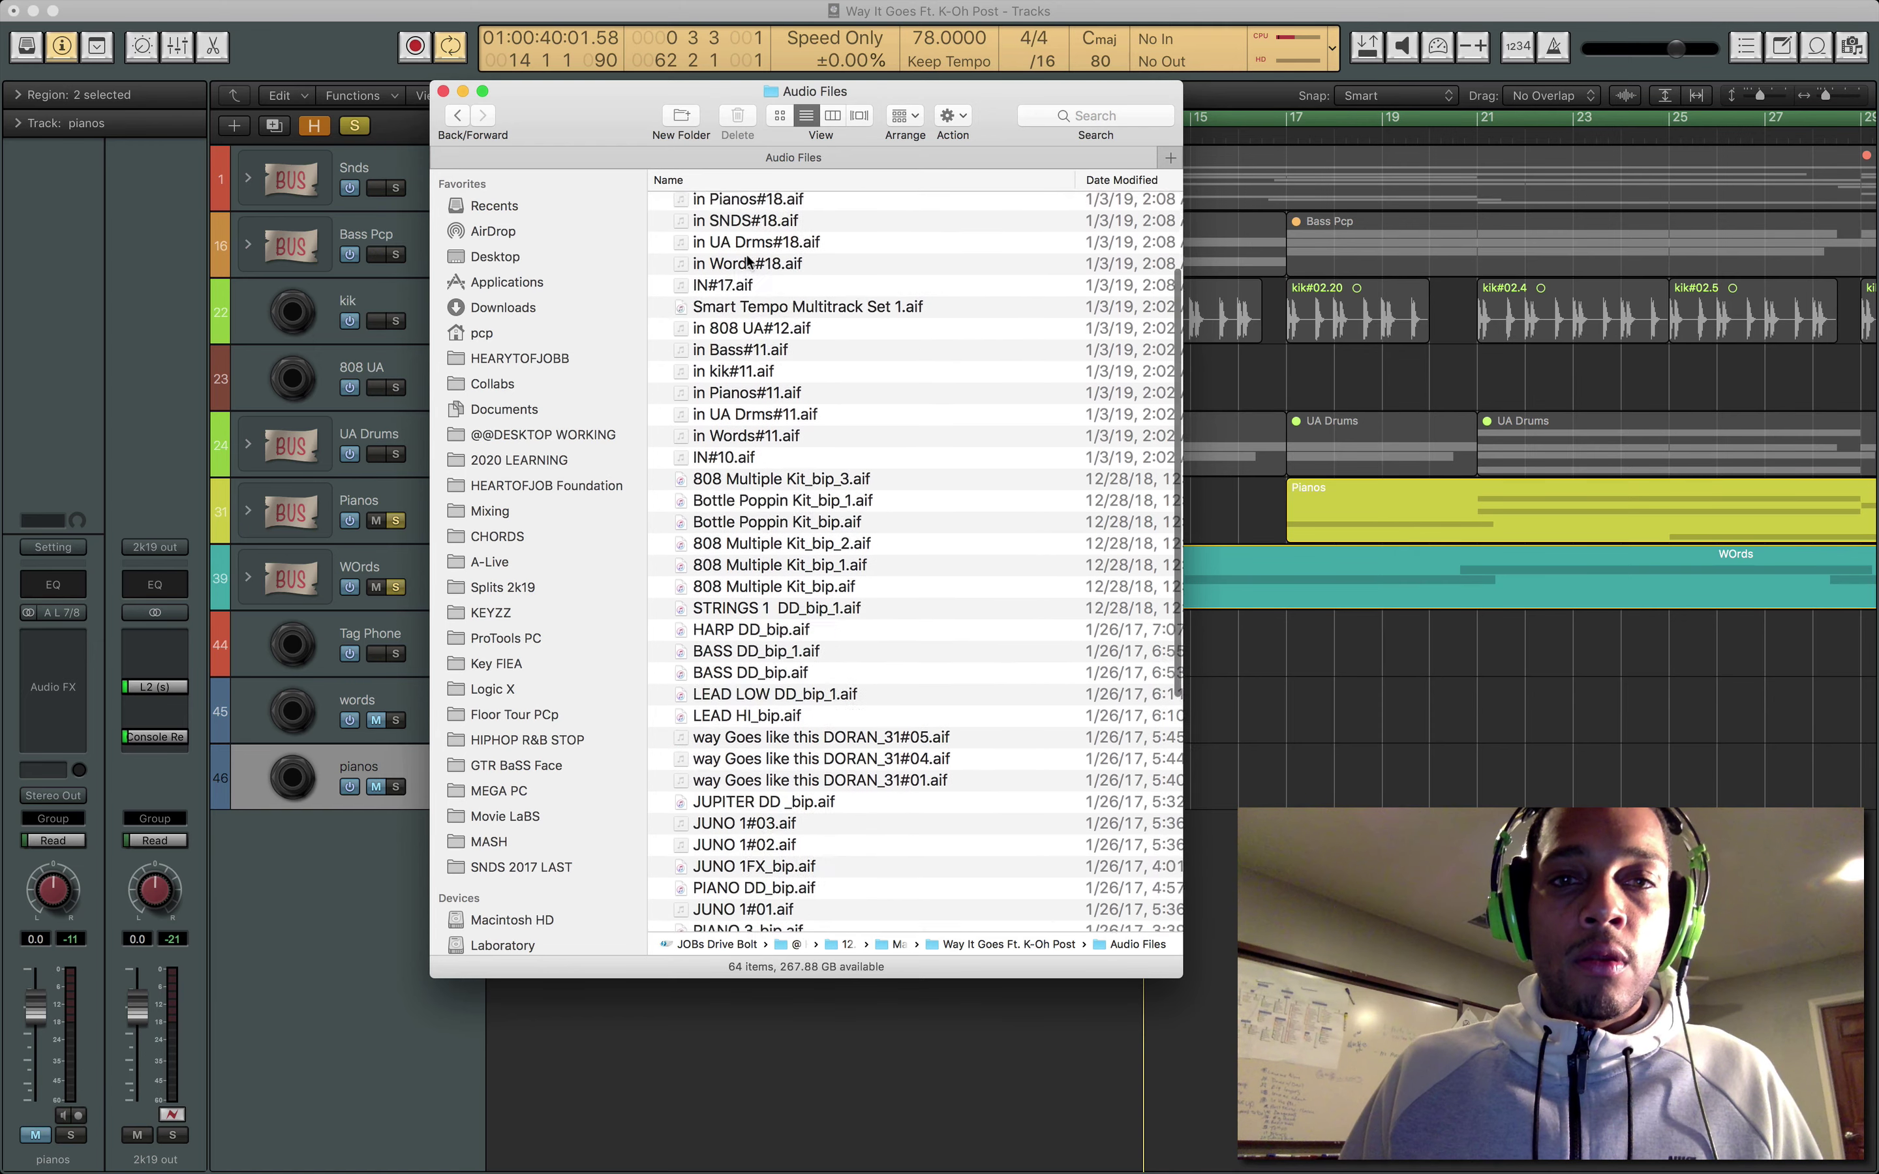
{"action": "scroll", "coordinate": [749, 262], "scroll_direction": "up", "scroll_amount": 10}
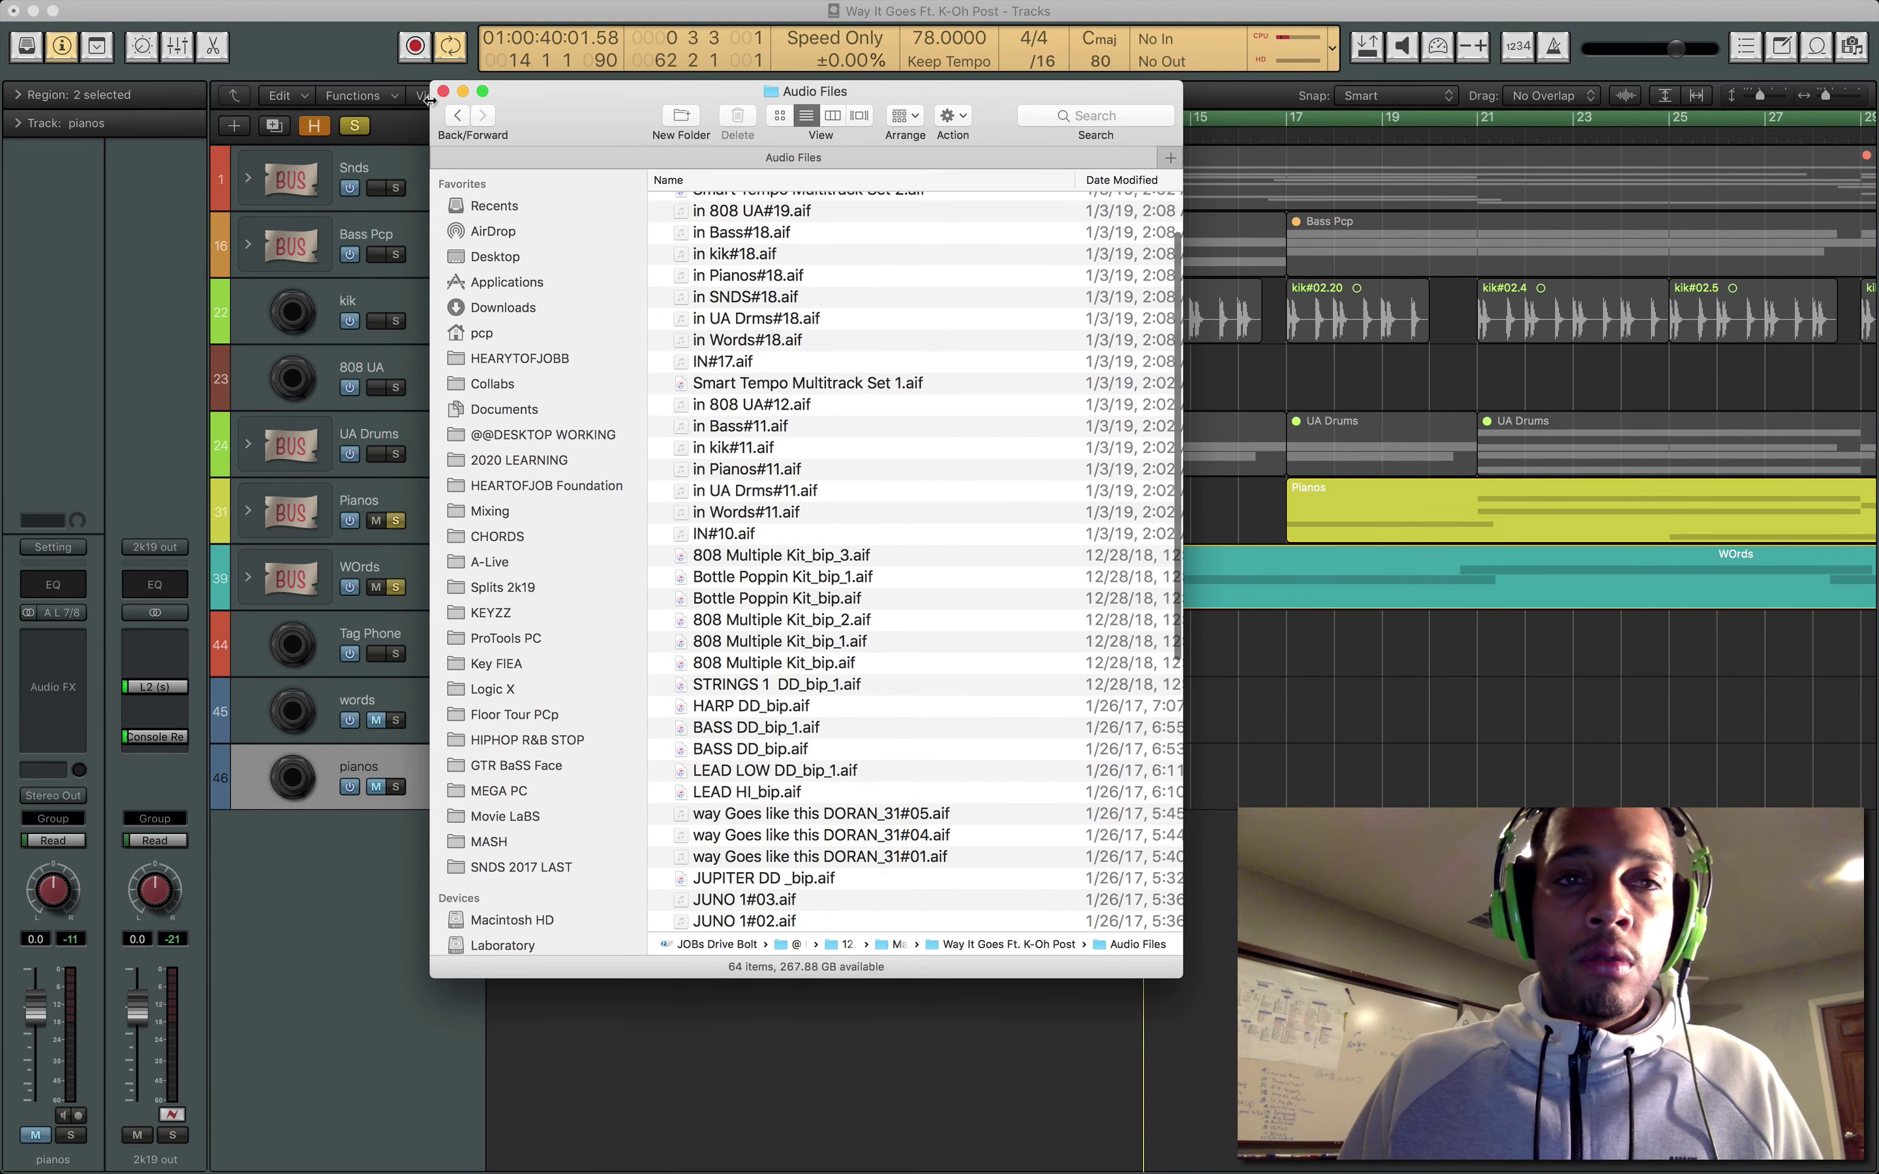
{"action": "left_click", "coordinate": [443, 91]}
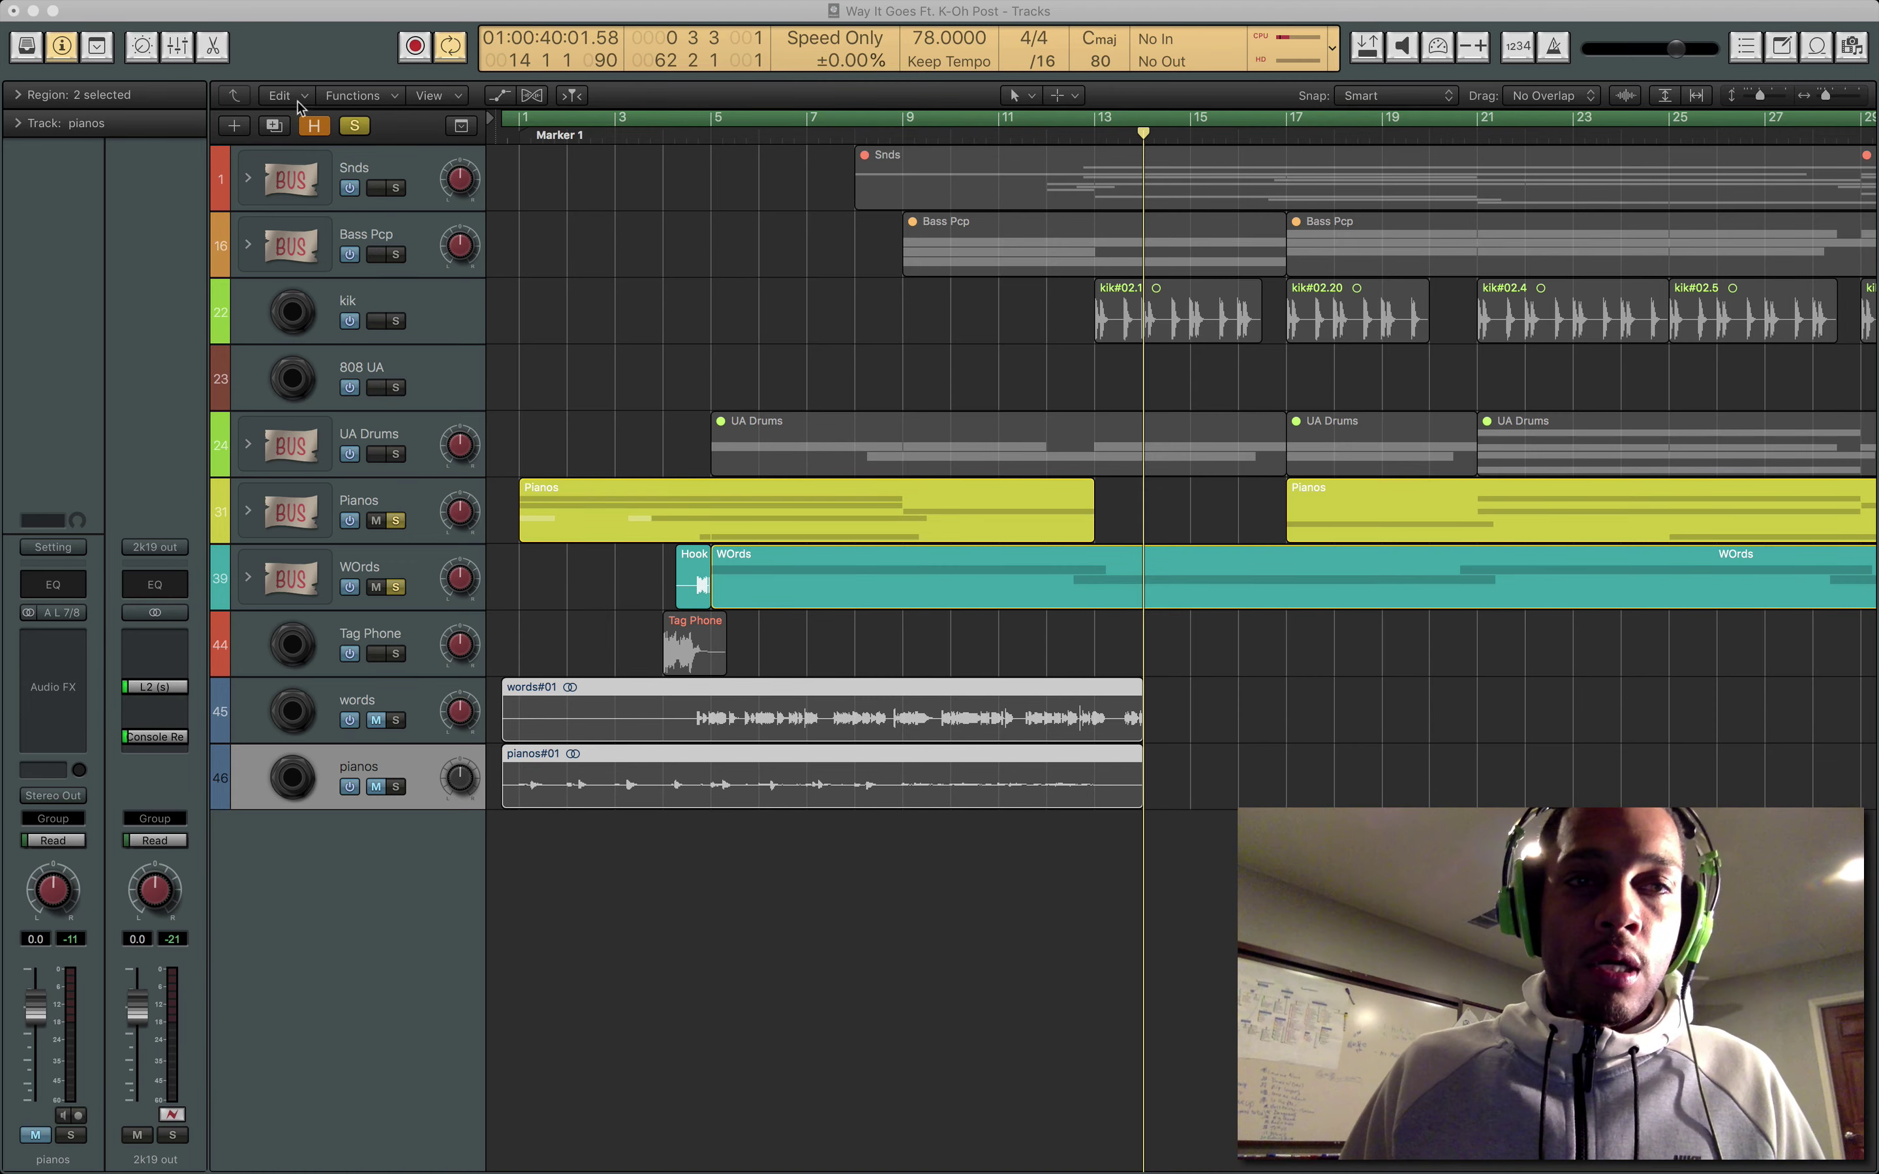
Reveal the hidden tracks, then unmute and solo the earlier recorded tracks from in SNDS through IN.
{"action": "left_click", "coordinate": [314, 125]}
{"action": "scroll", "coordinate": [775, 487], "scroll_direction": "down", "scroll_amount": 1}
{"action": "scroll", "coordinate": [775, 488], "scroll_direction": "down", "scroll_amount": 6}
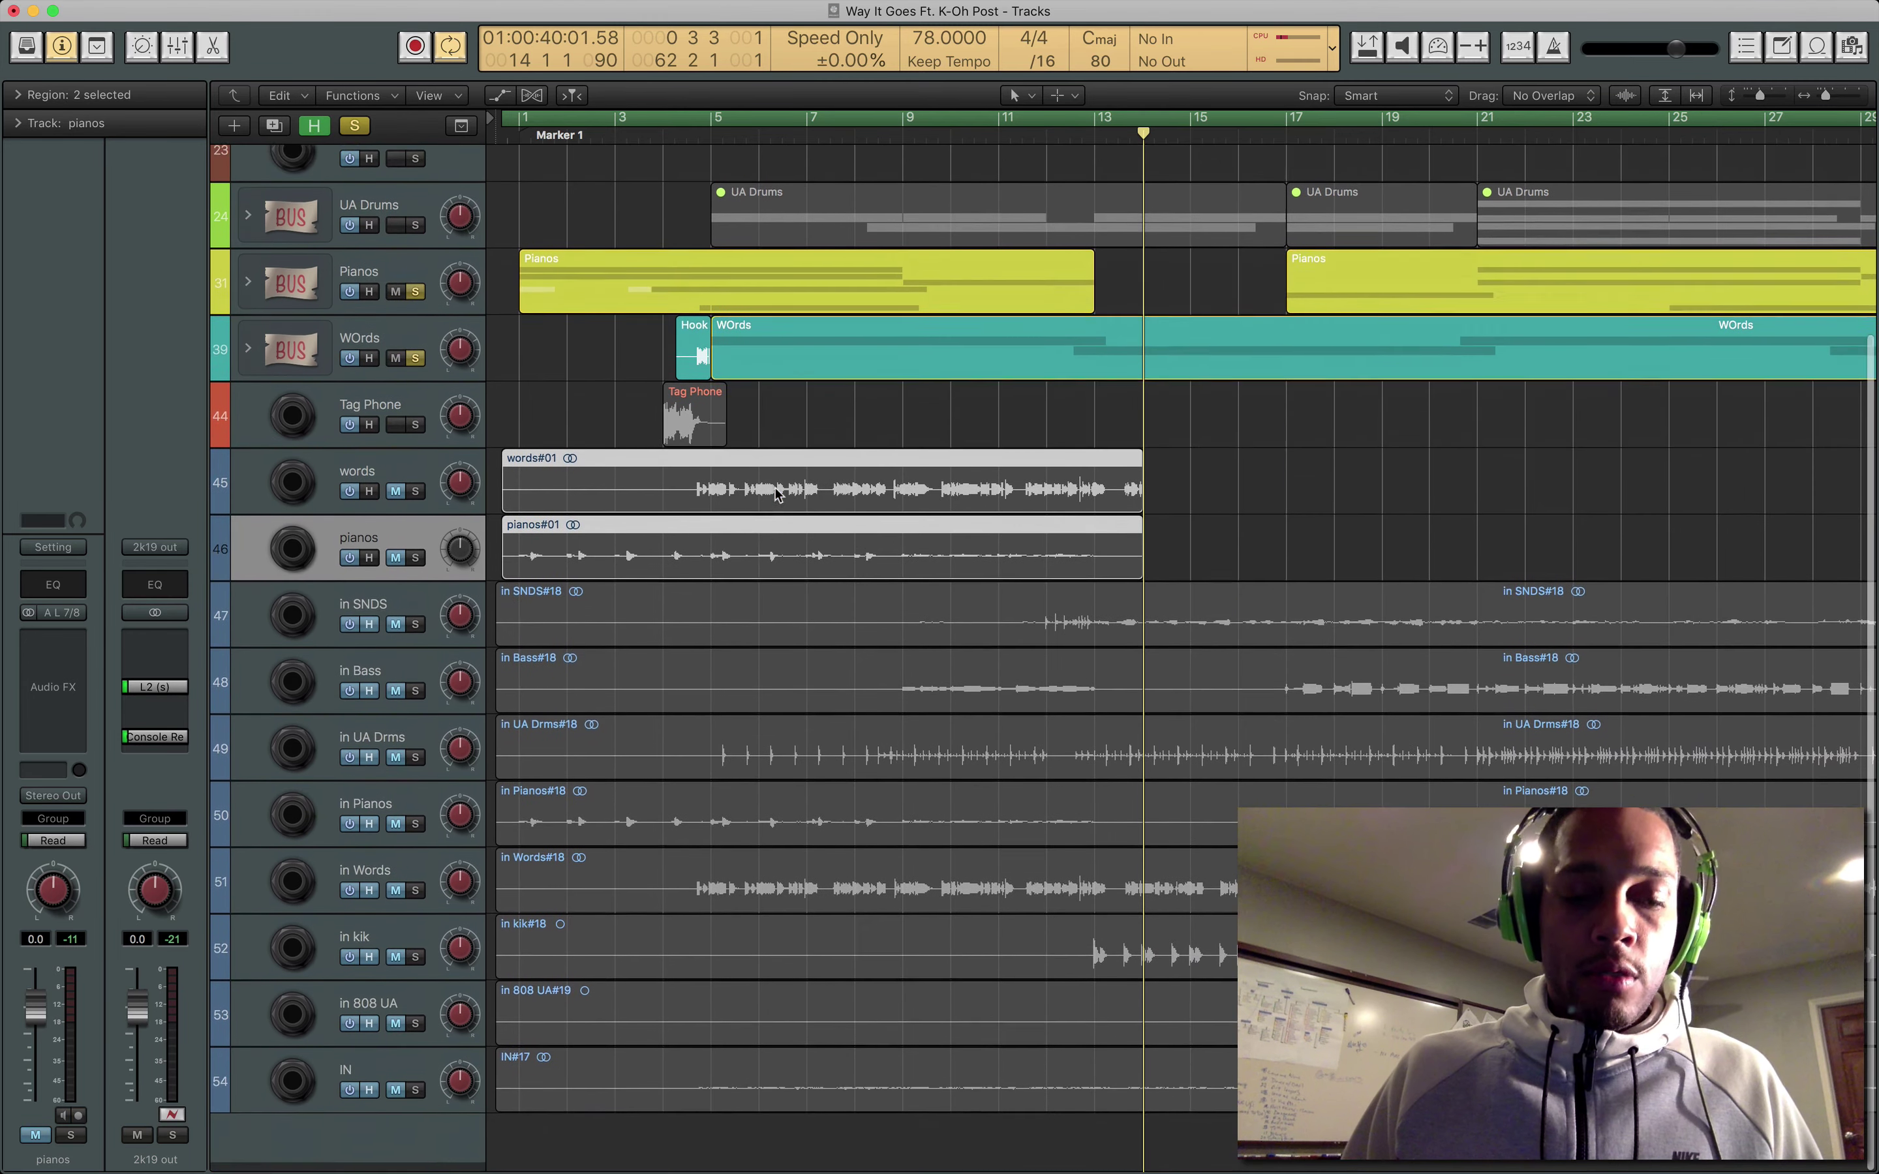
{"action": "scroll", "coordinate": [774, 487], "scroll_direction": "down", "scroll_amount": 3}
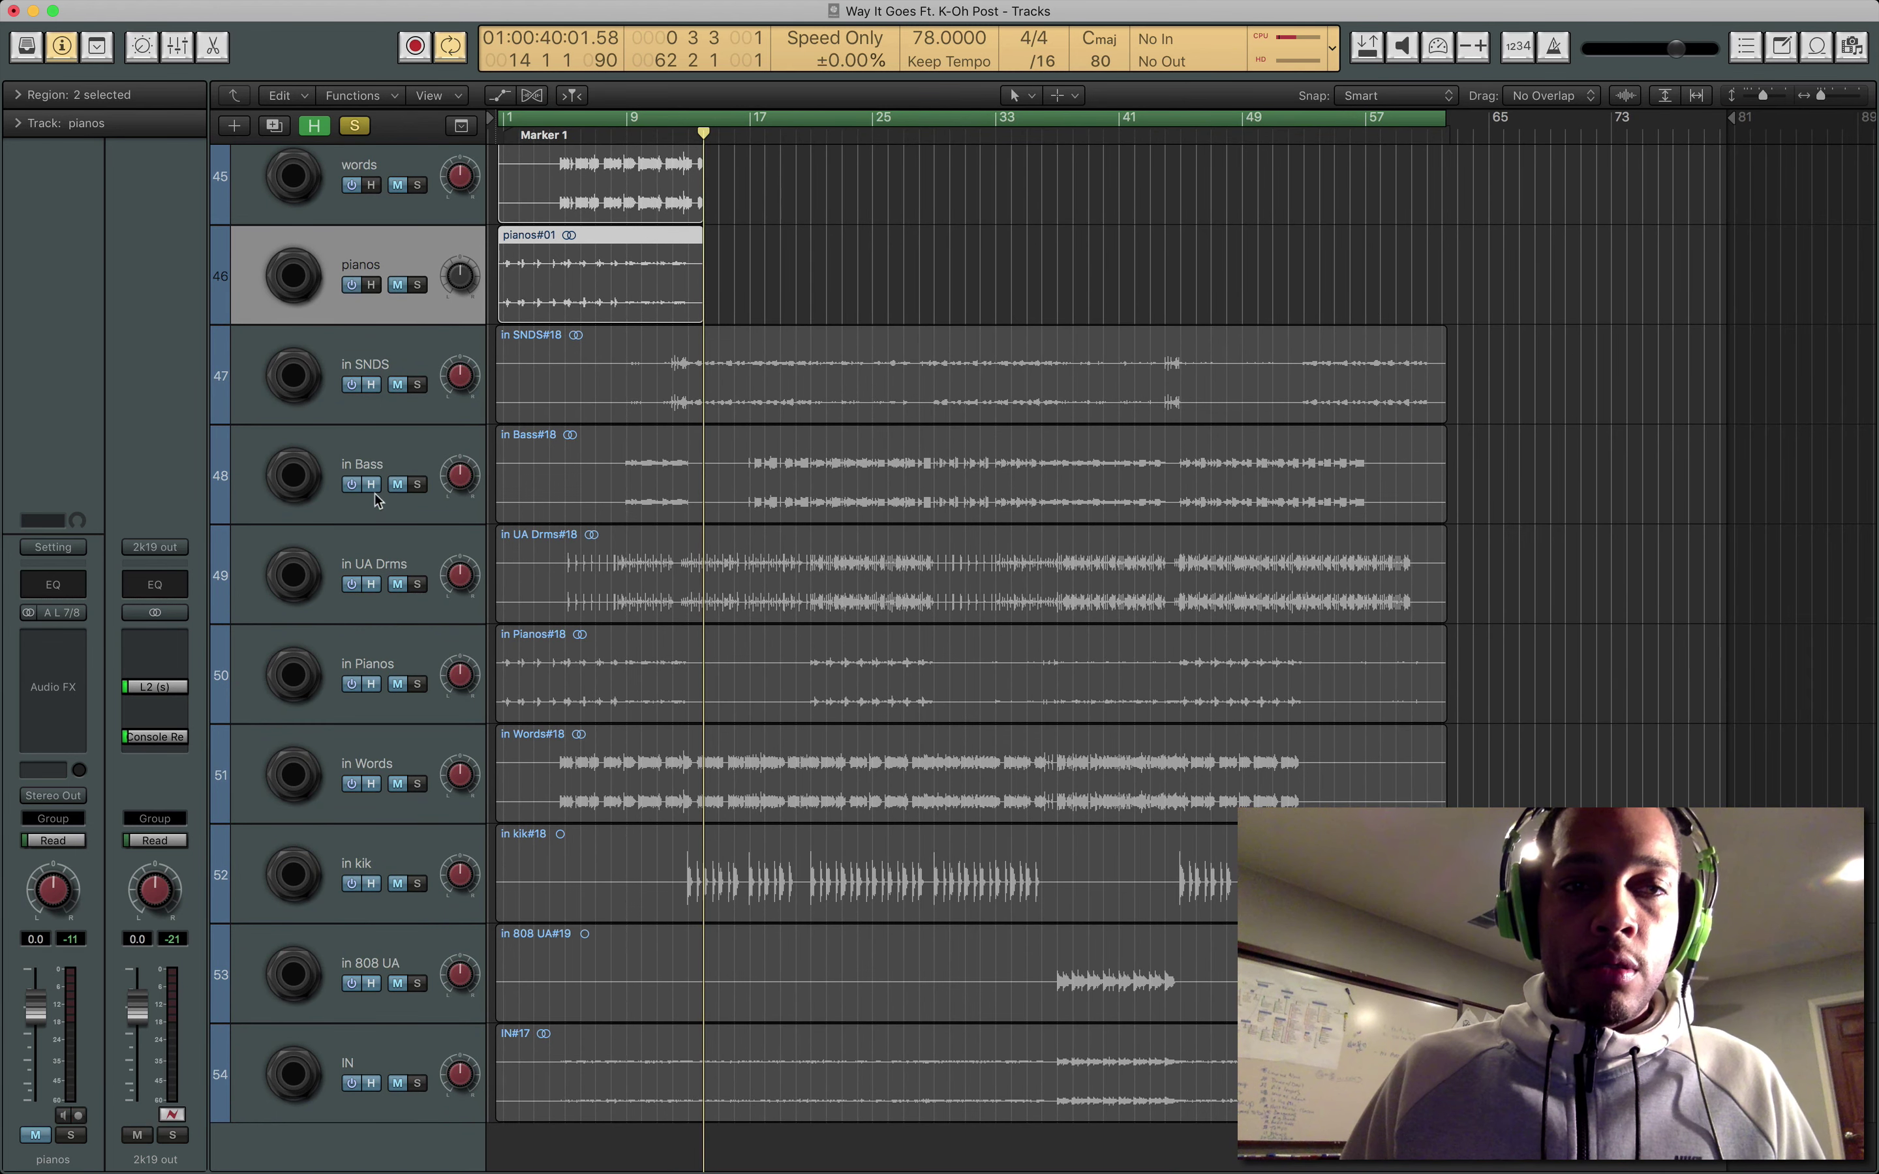
{"action": "left_click", "coordinate": [399, 385]}
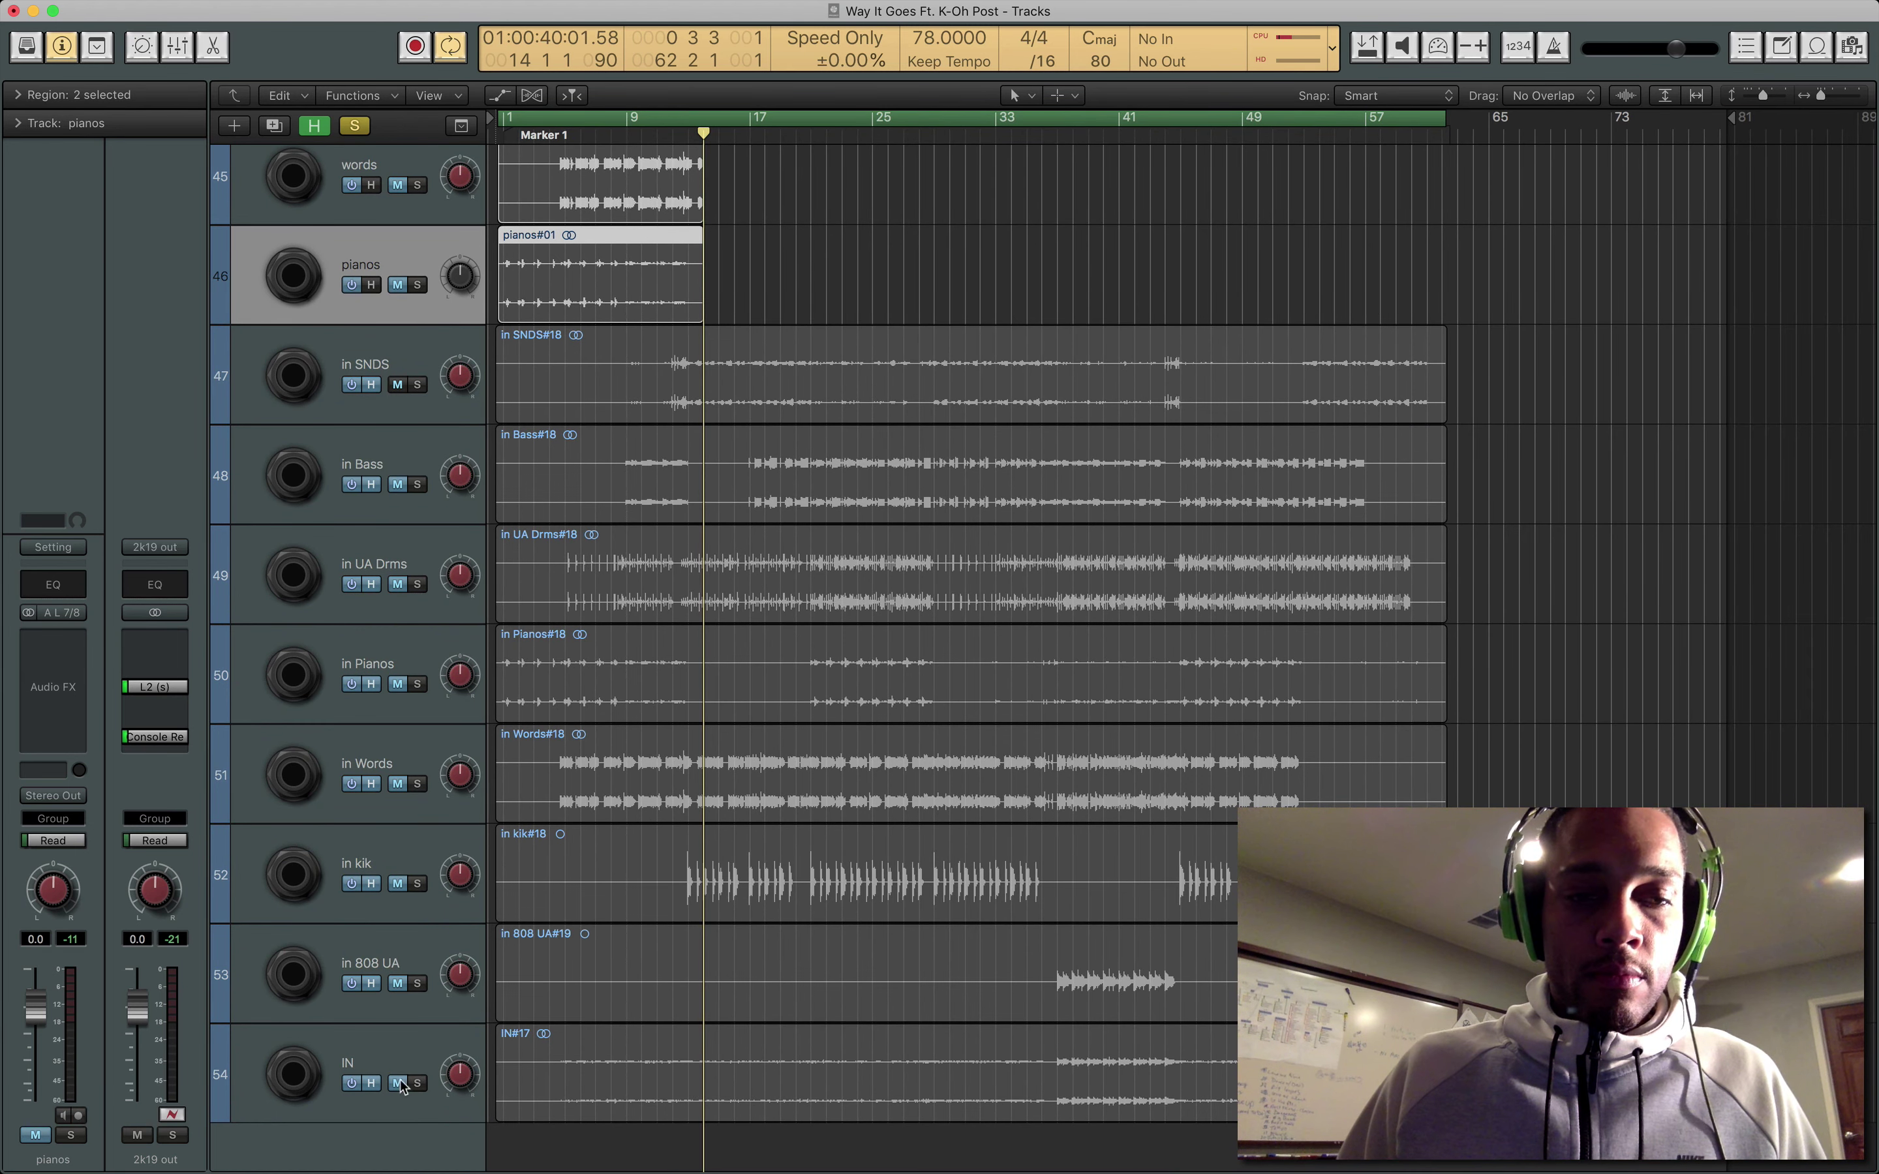
{"action": "mouse_move", "coordinate": [398, 1084]}
{"action": "left_mouse_down"}
{"action": "mouse_move", "coordinate": [392, 392]}
{"action": "mouse_move", "coordinate": [420, 885]}
{"action": "mouse_move", "coordinate": [399, 1101]}
{"action": "left_mouse_up"}
{"action": "scroll", "coordinate": [399, 1097], "scroll_direction": "up", "scroll_amount": 5}
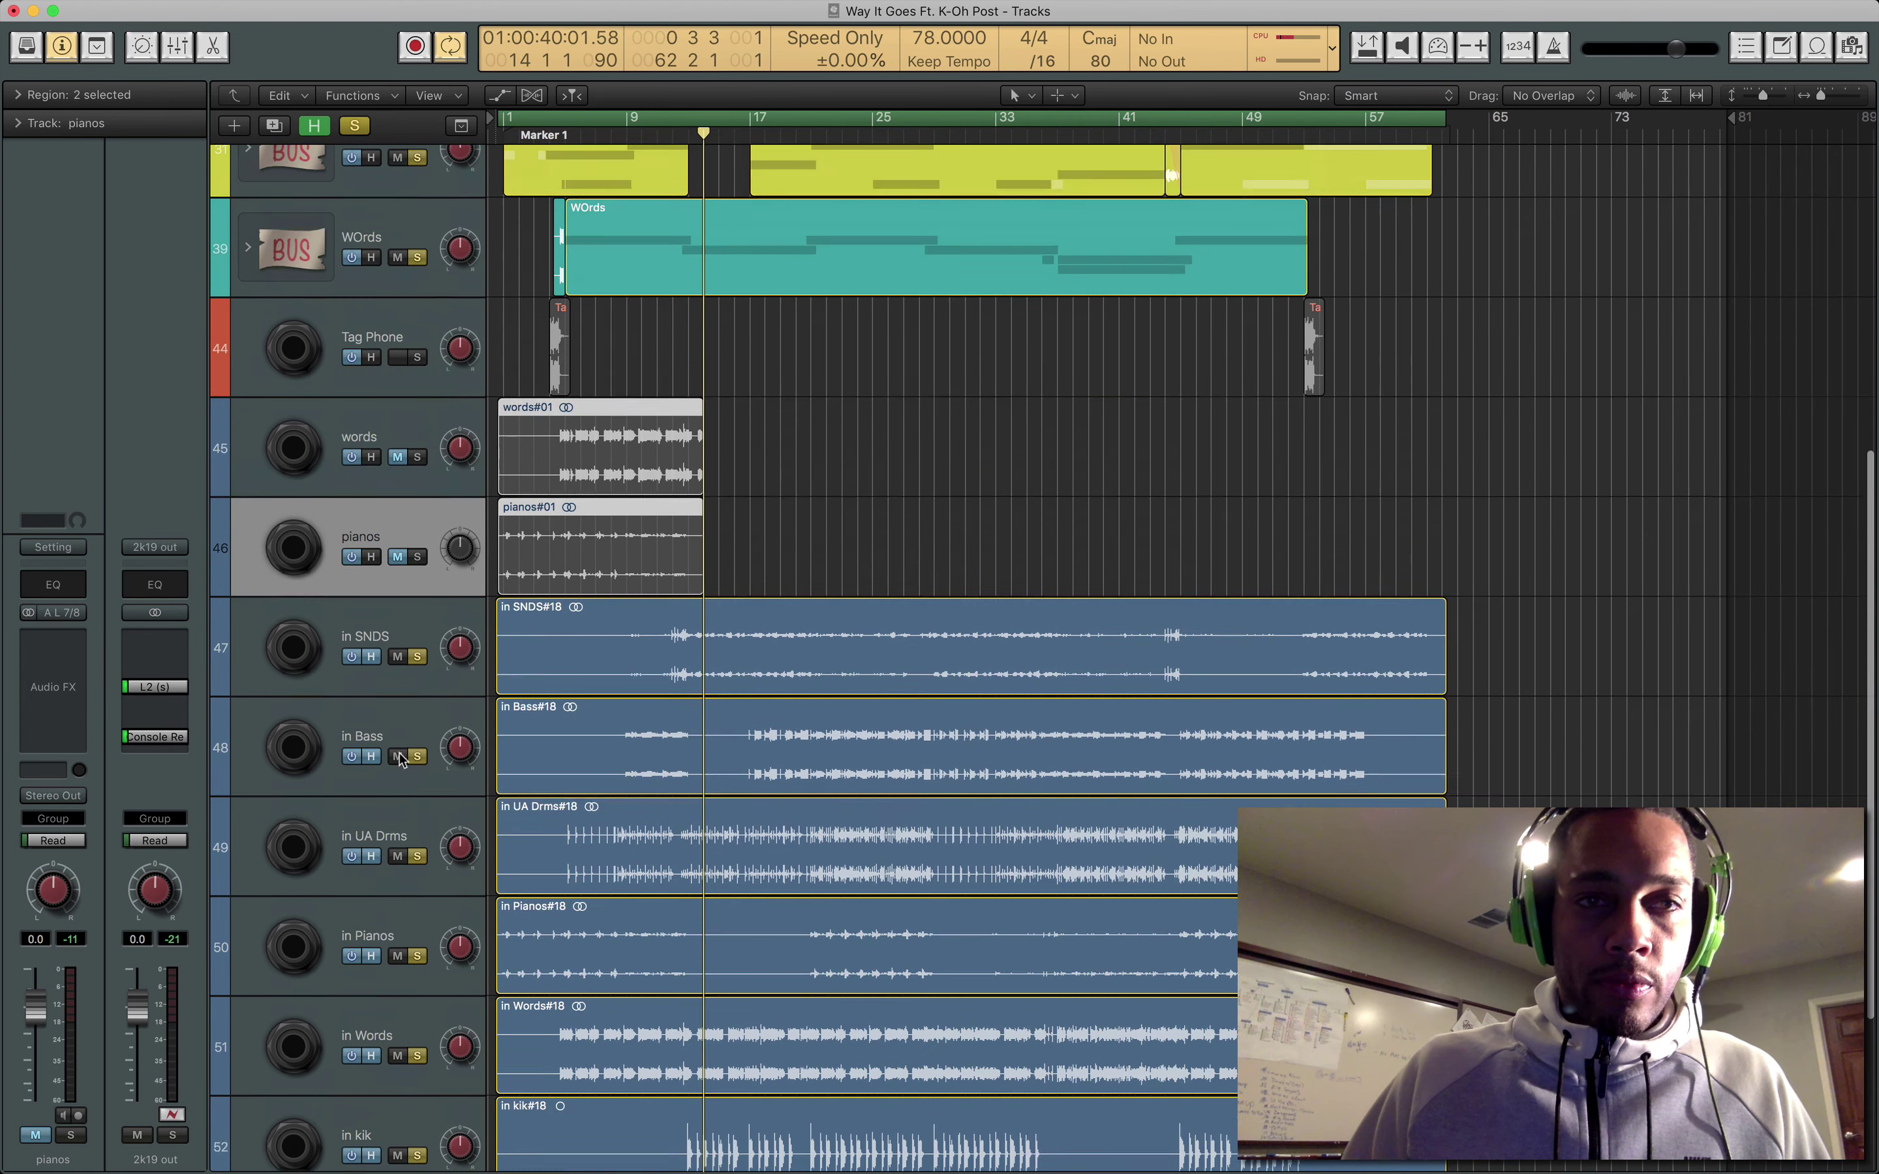
Solo the remaining recorded tracks, in 808 UA and IN.
{"action": "left_click", "coordinate": [358, 122]}
{"action": "left_click_drag", "start_coordinate": [419, 680], "coordinate": [417, 1165]}
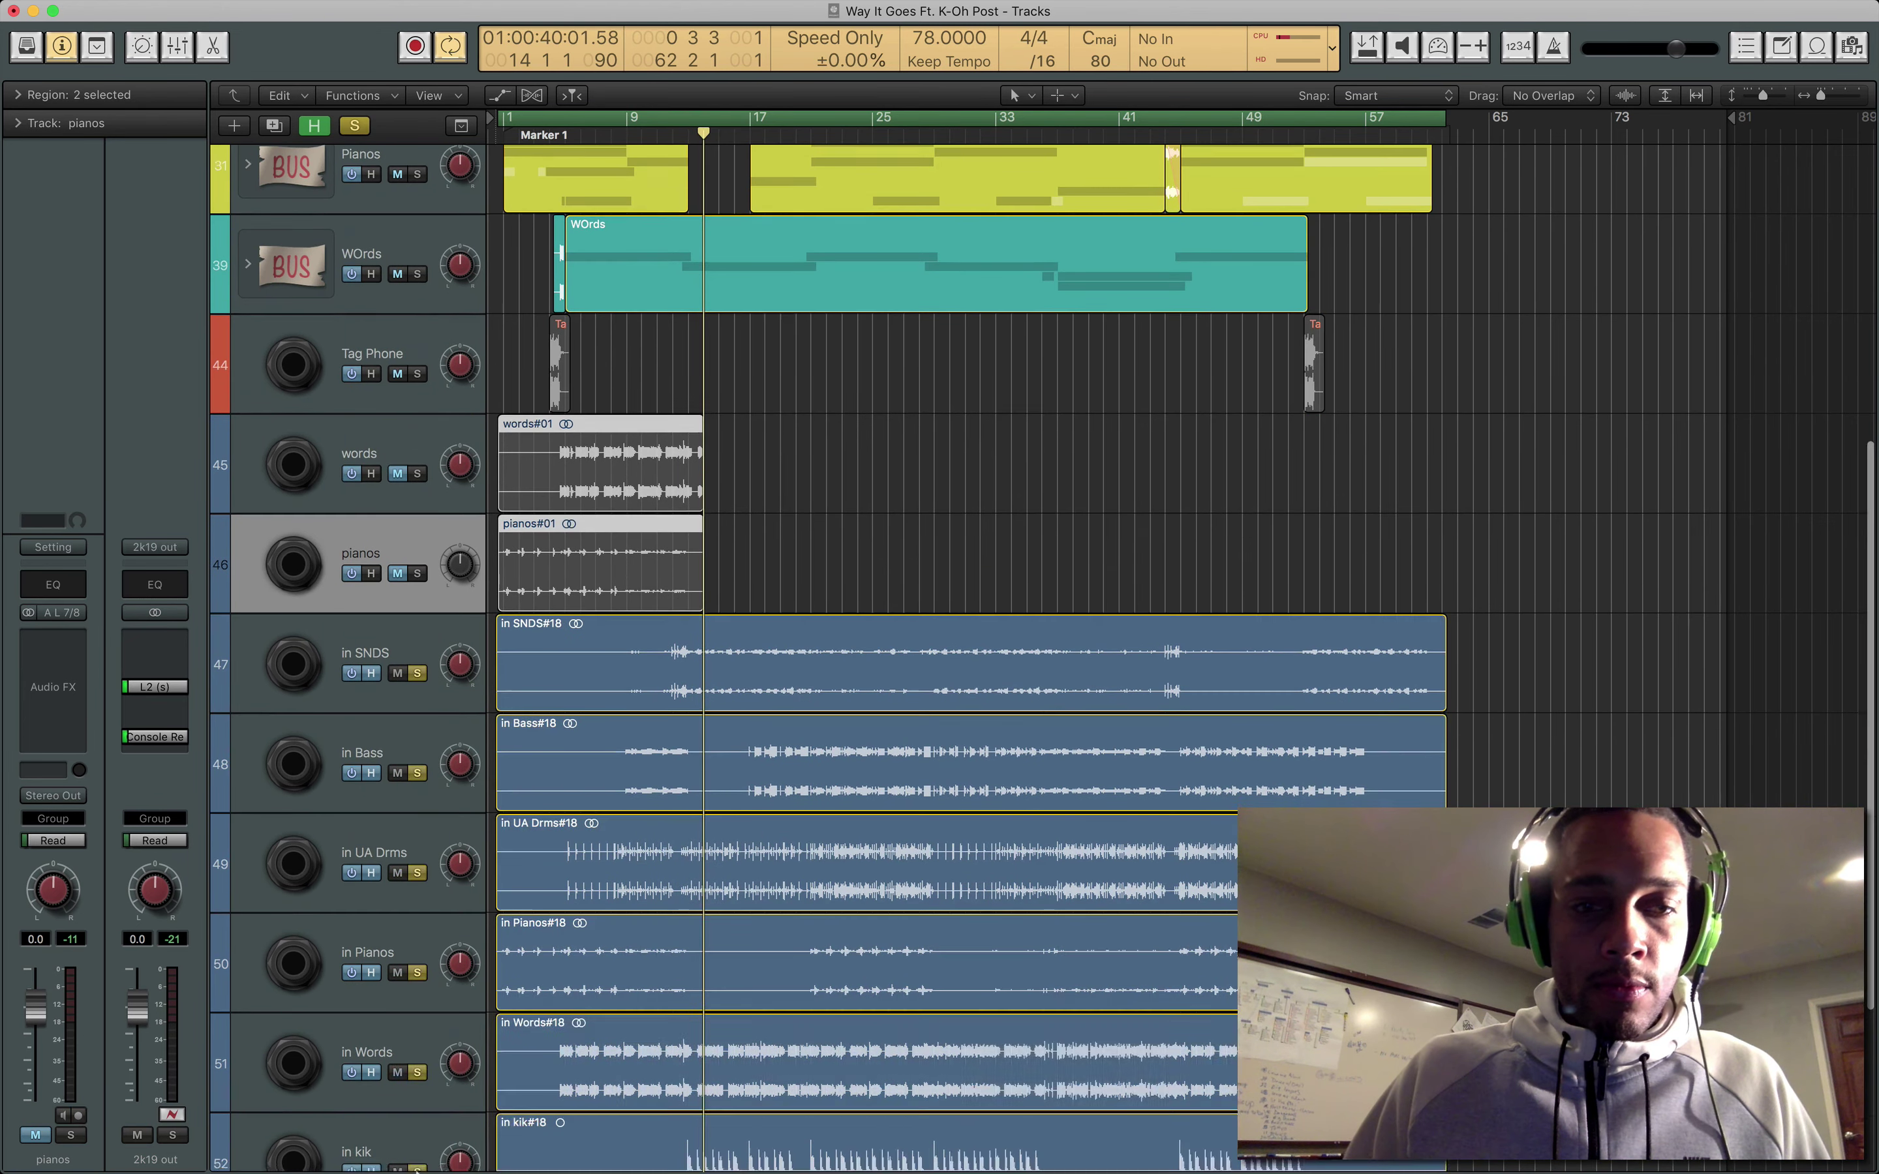
{"action": "scroll", "coordinate": [415, 1169], "scroll_direction": "down", "scroll_amount": 5}
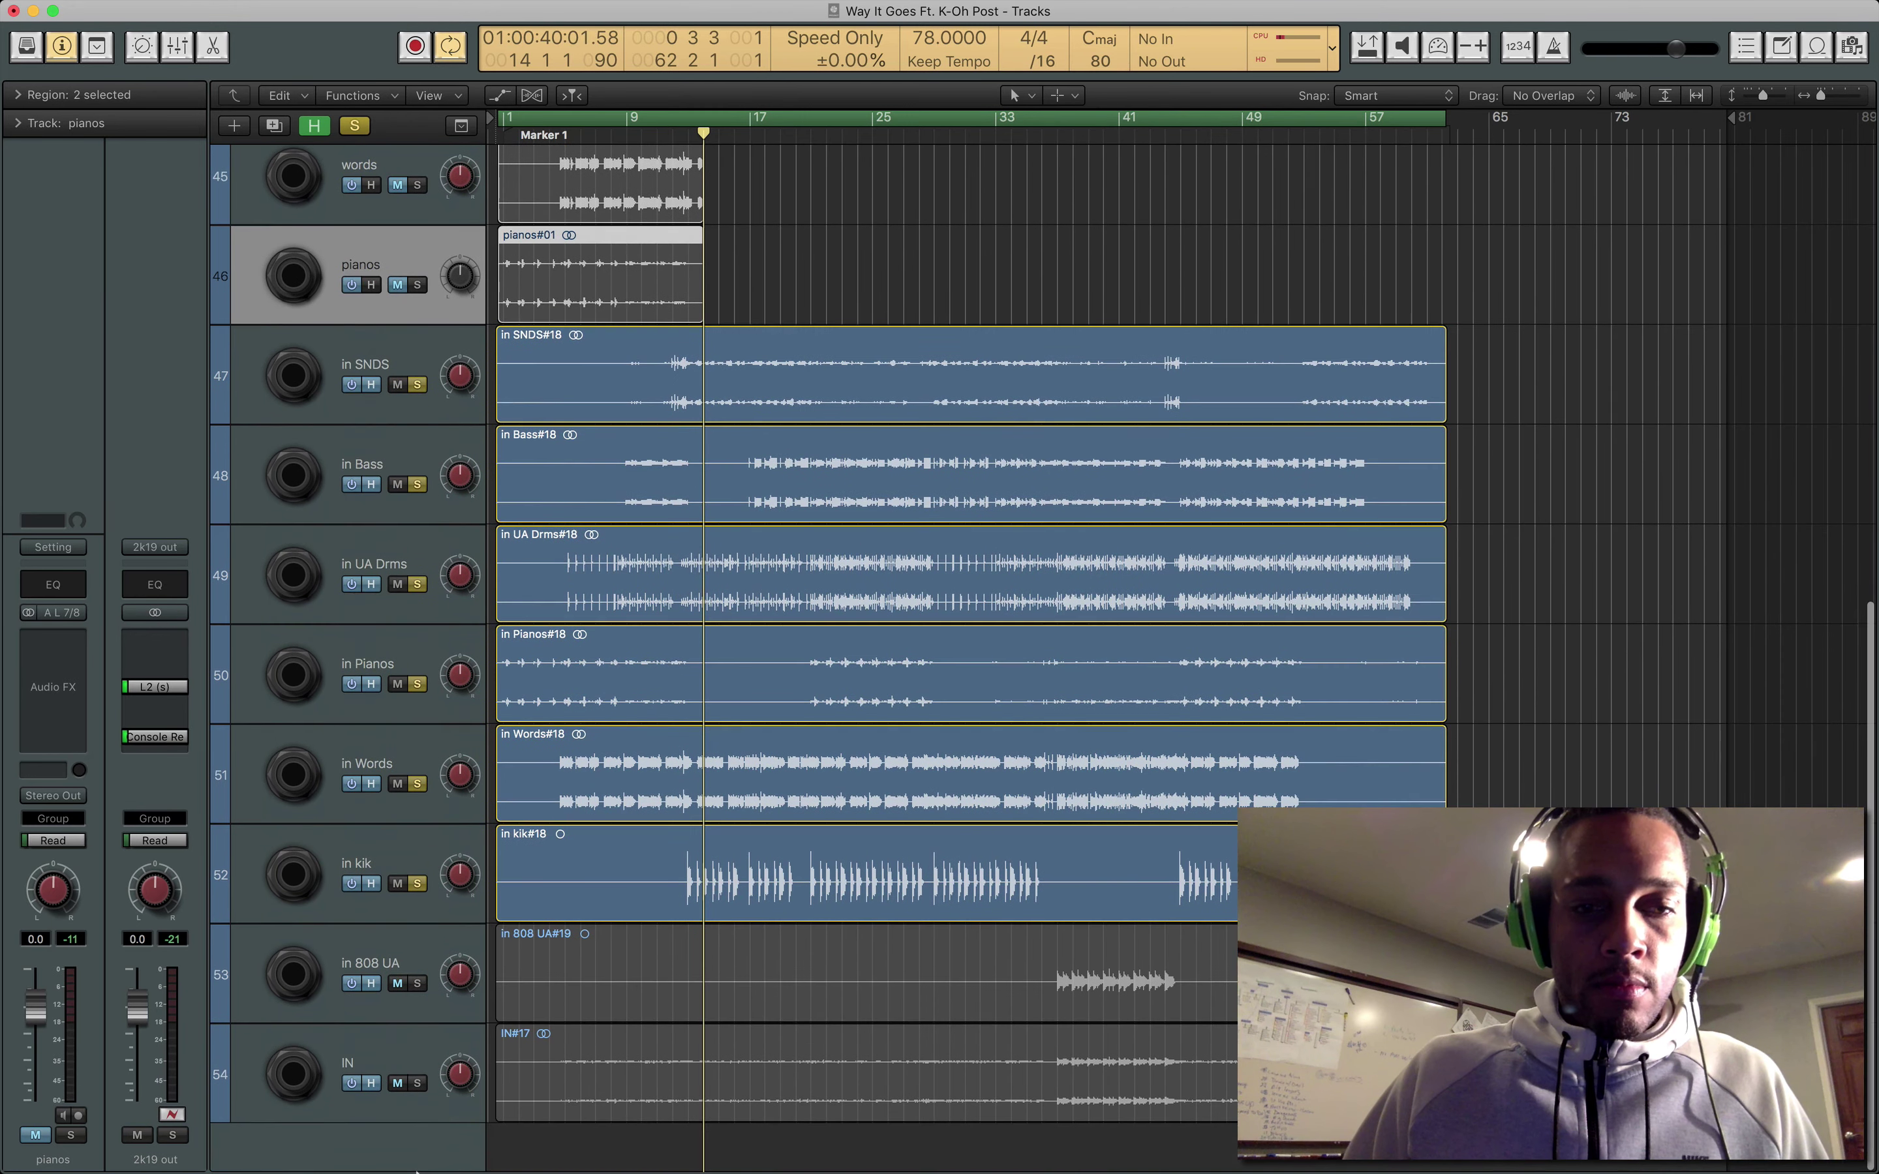
{"action": "left_click", "coordinate": [421, 985]}
{"action": "left_click", "coordinate": [418, 1086]}
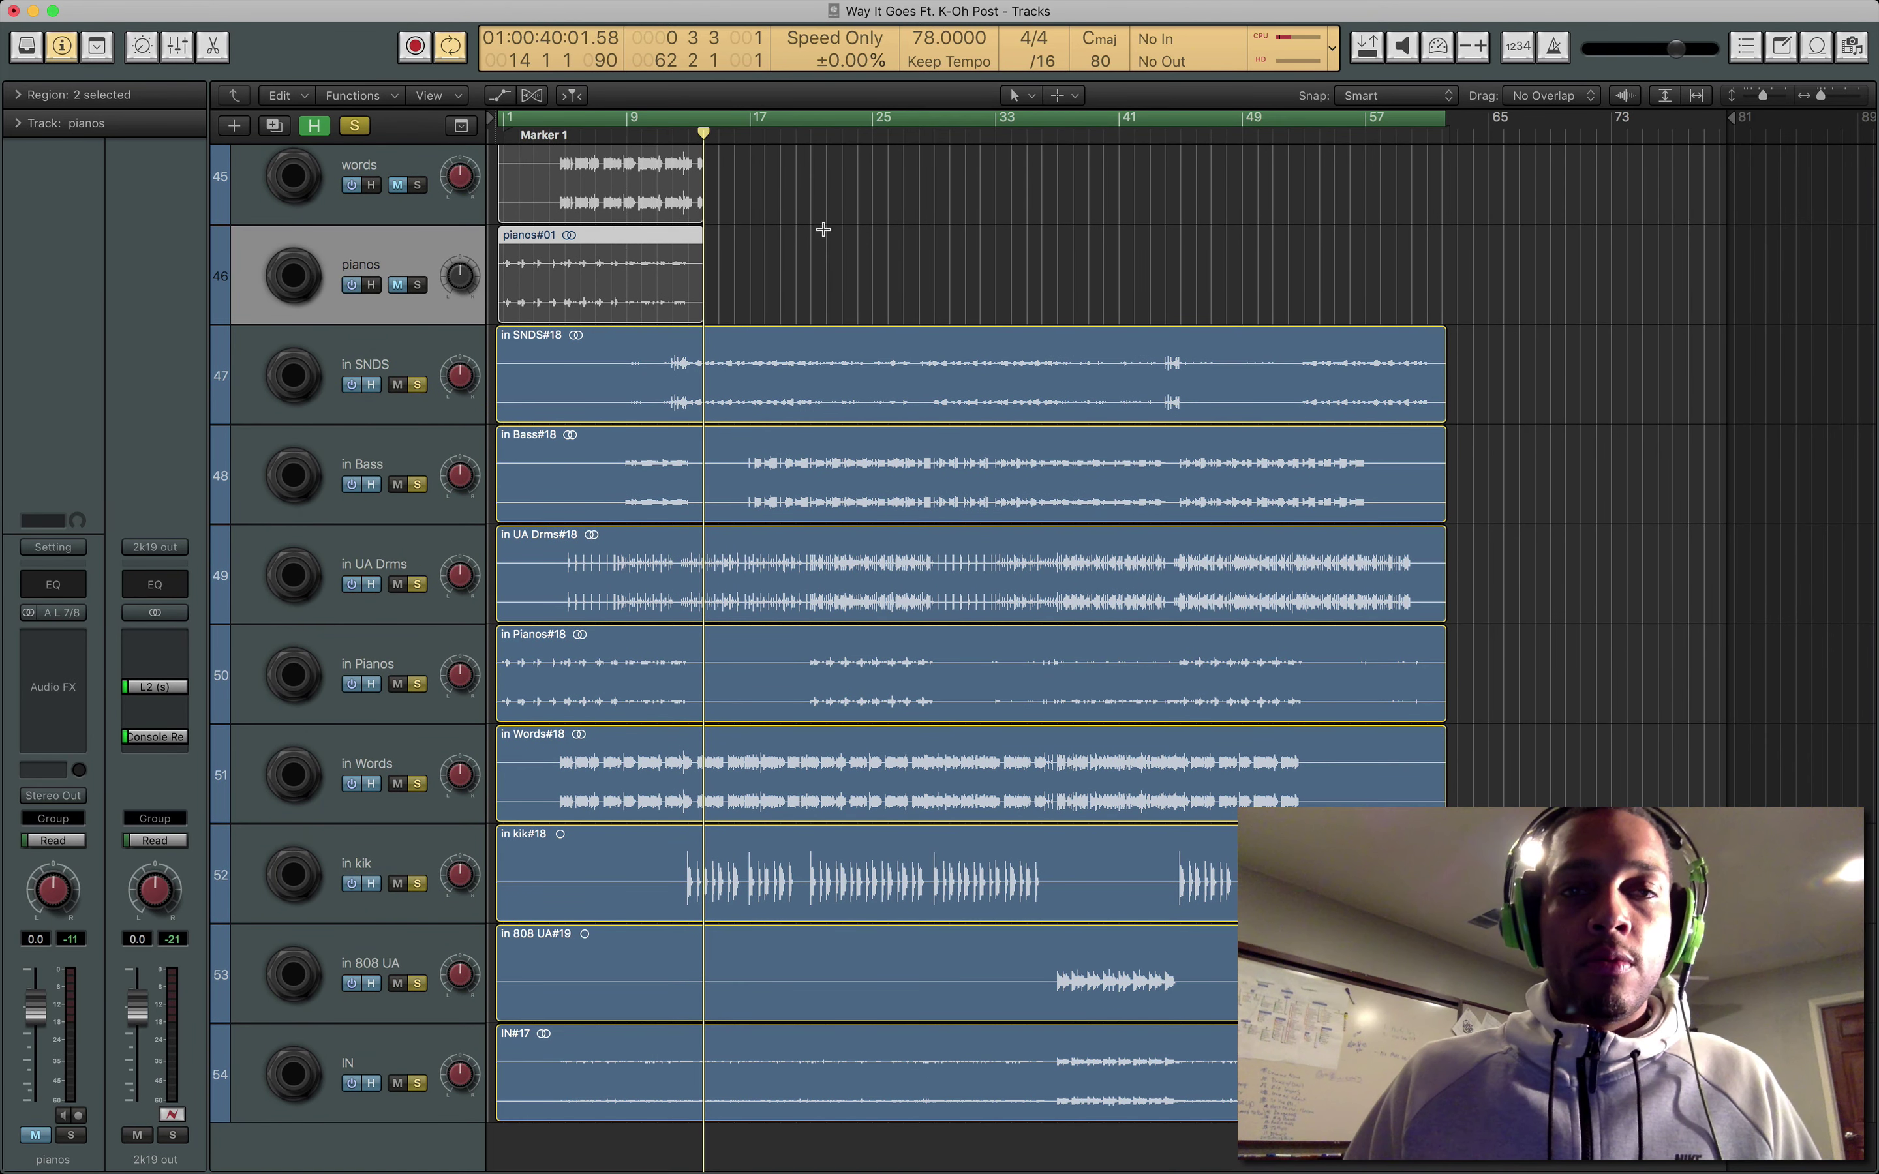
Play back the soloed recorded stems from about bar 12 and look over their regions.
{"action": "key", "text": "space"}
{"action": "left_click", "coordinate": [673, 136]}
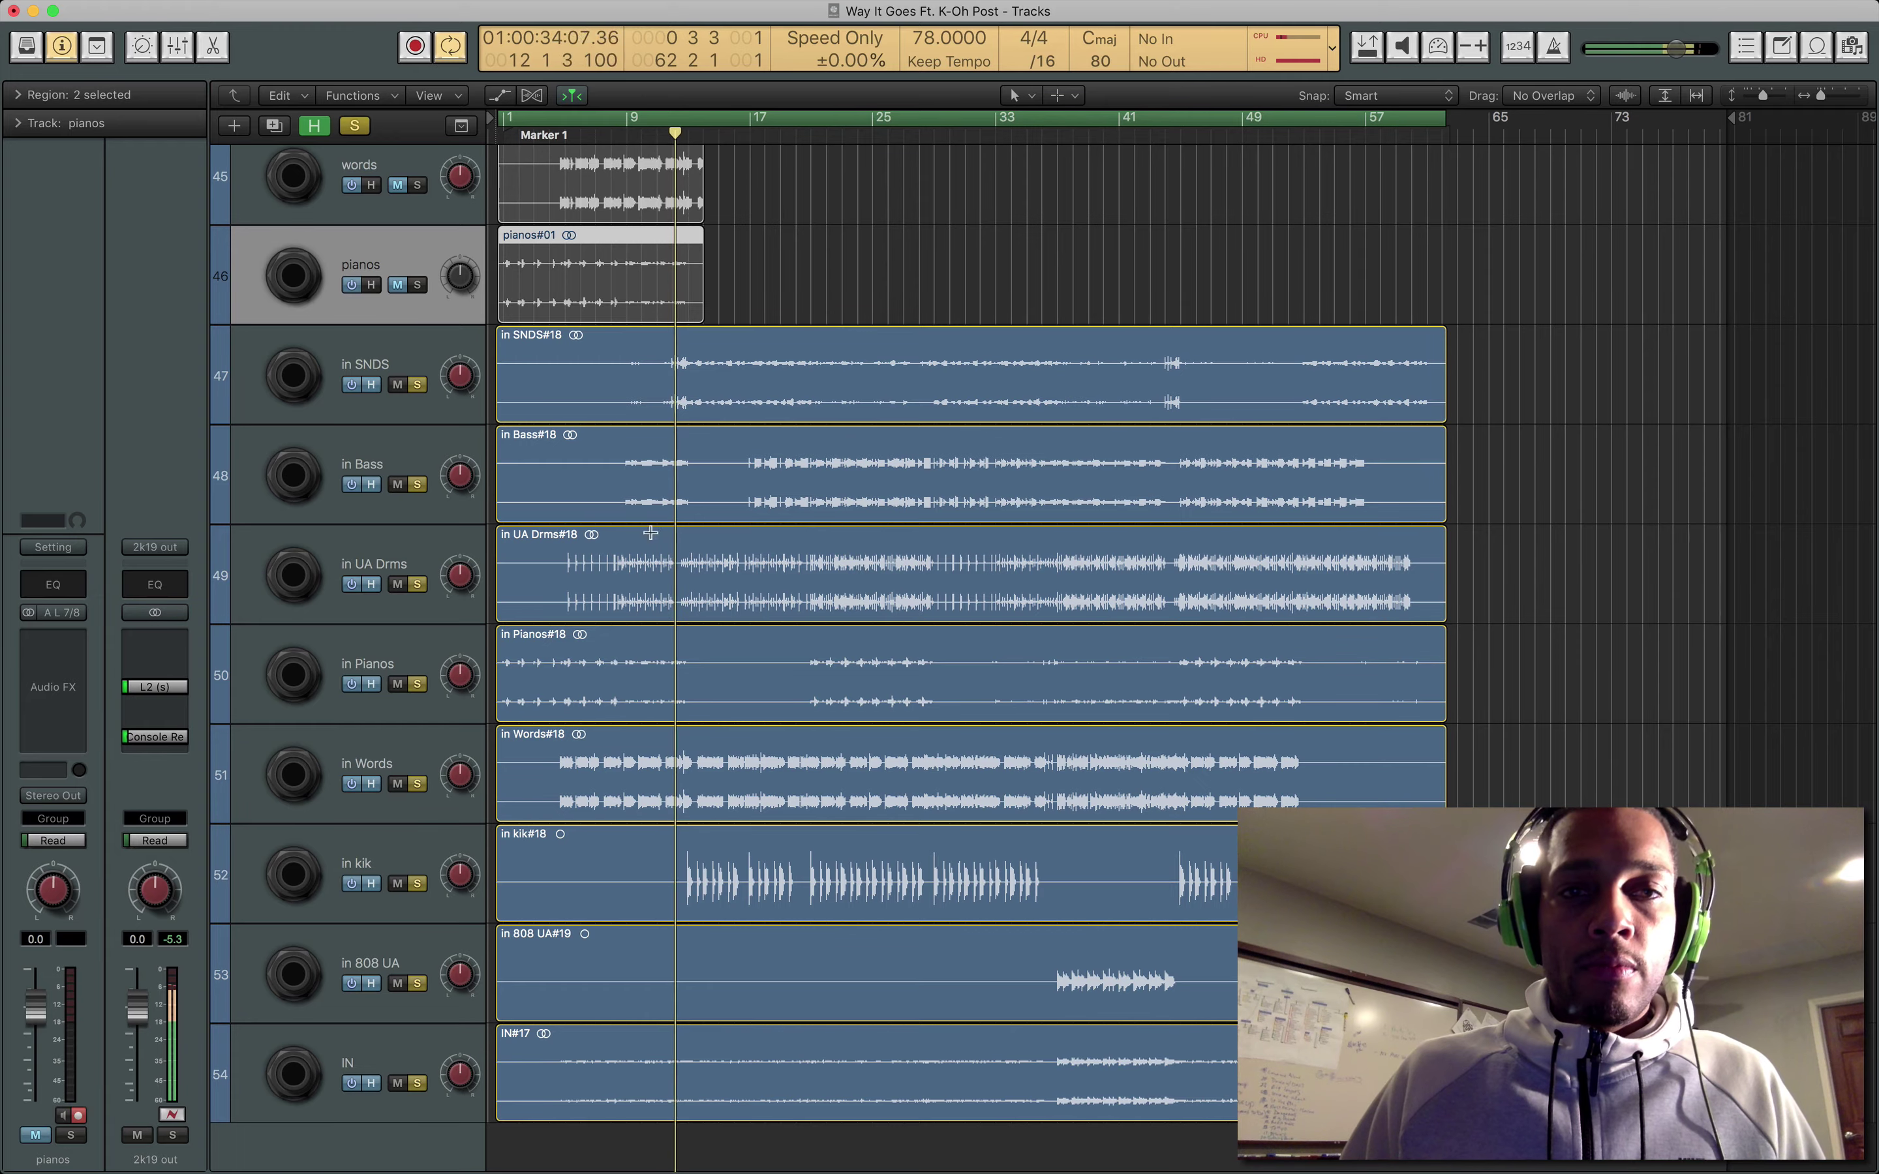
{"action": "scroll", "coordinate": [651, 533], "scroll_direction": "up", "scroll_amount": 10}
{"action": "scroll", "coordinate": [737, 613], "scroll_direction": "down", "scroll_amount": 11}
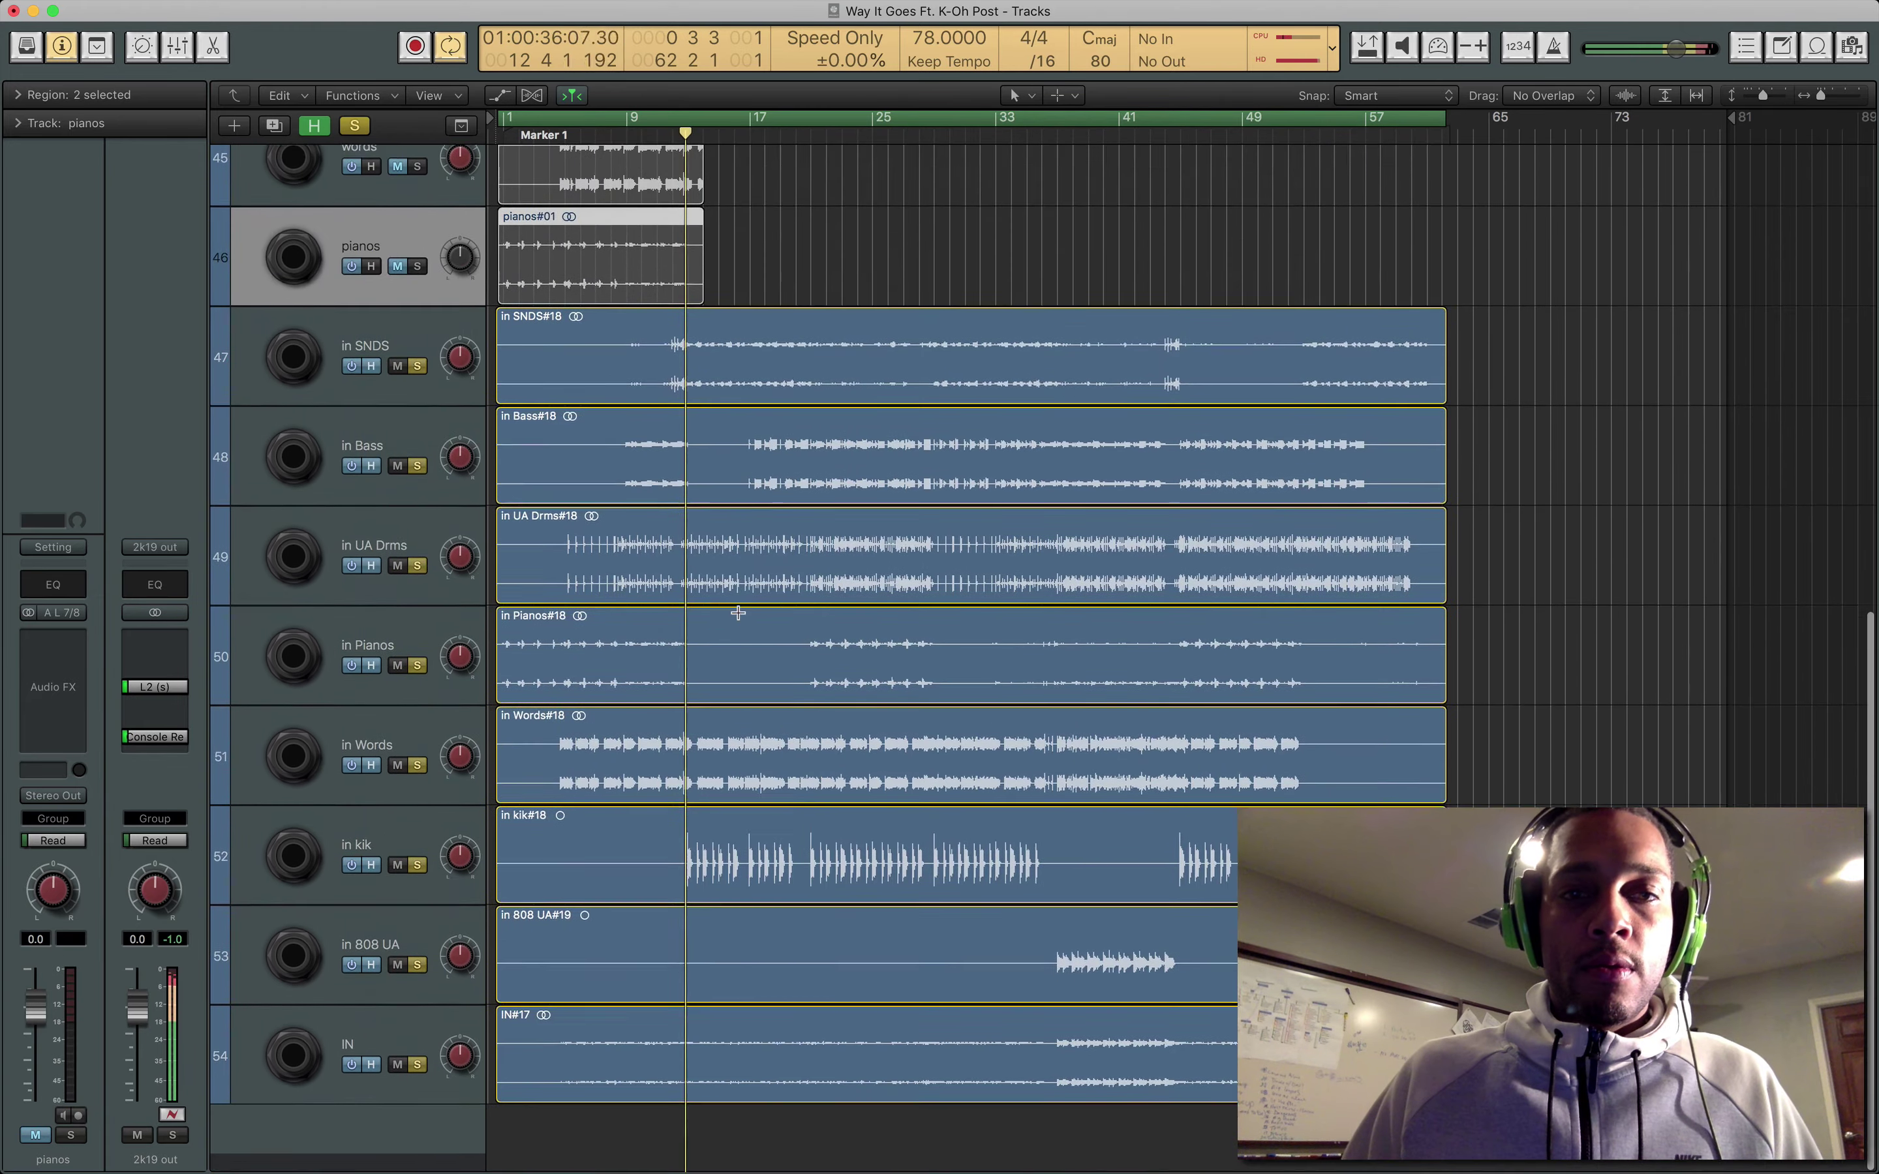
Switch to Console during playback, look across its channel strips, and return to the IN track in Logic Pro.
{"action": "key", "text": "ctrl+Up"}
{"action": "left_click", "coordinate": [572, 439]}
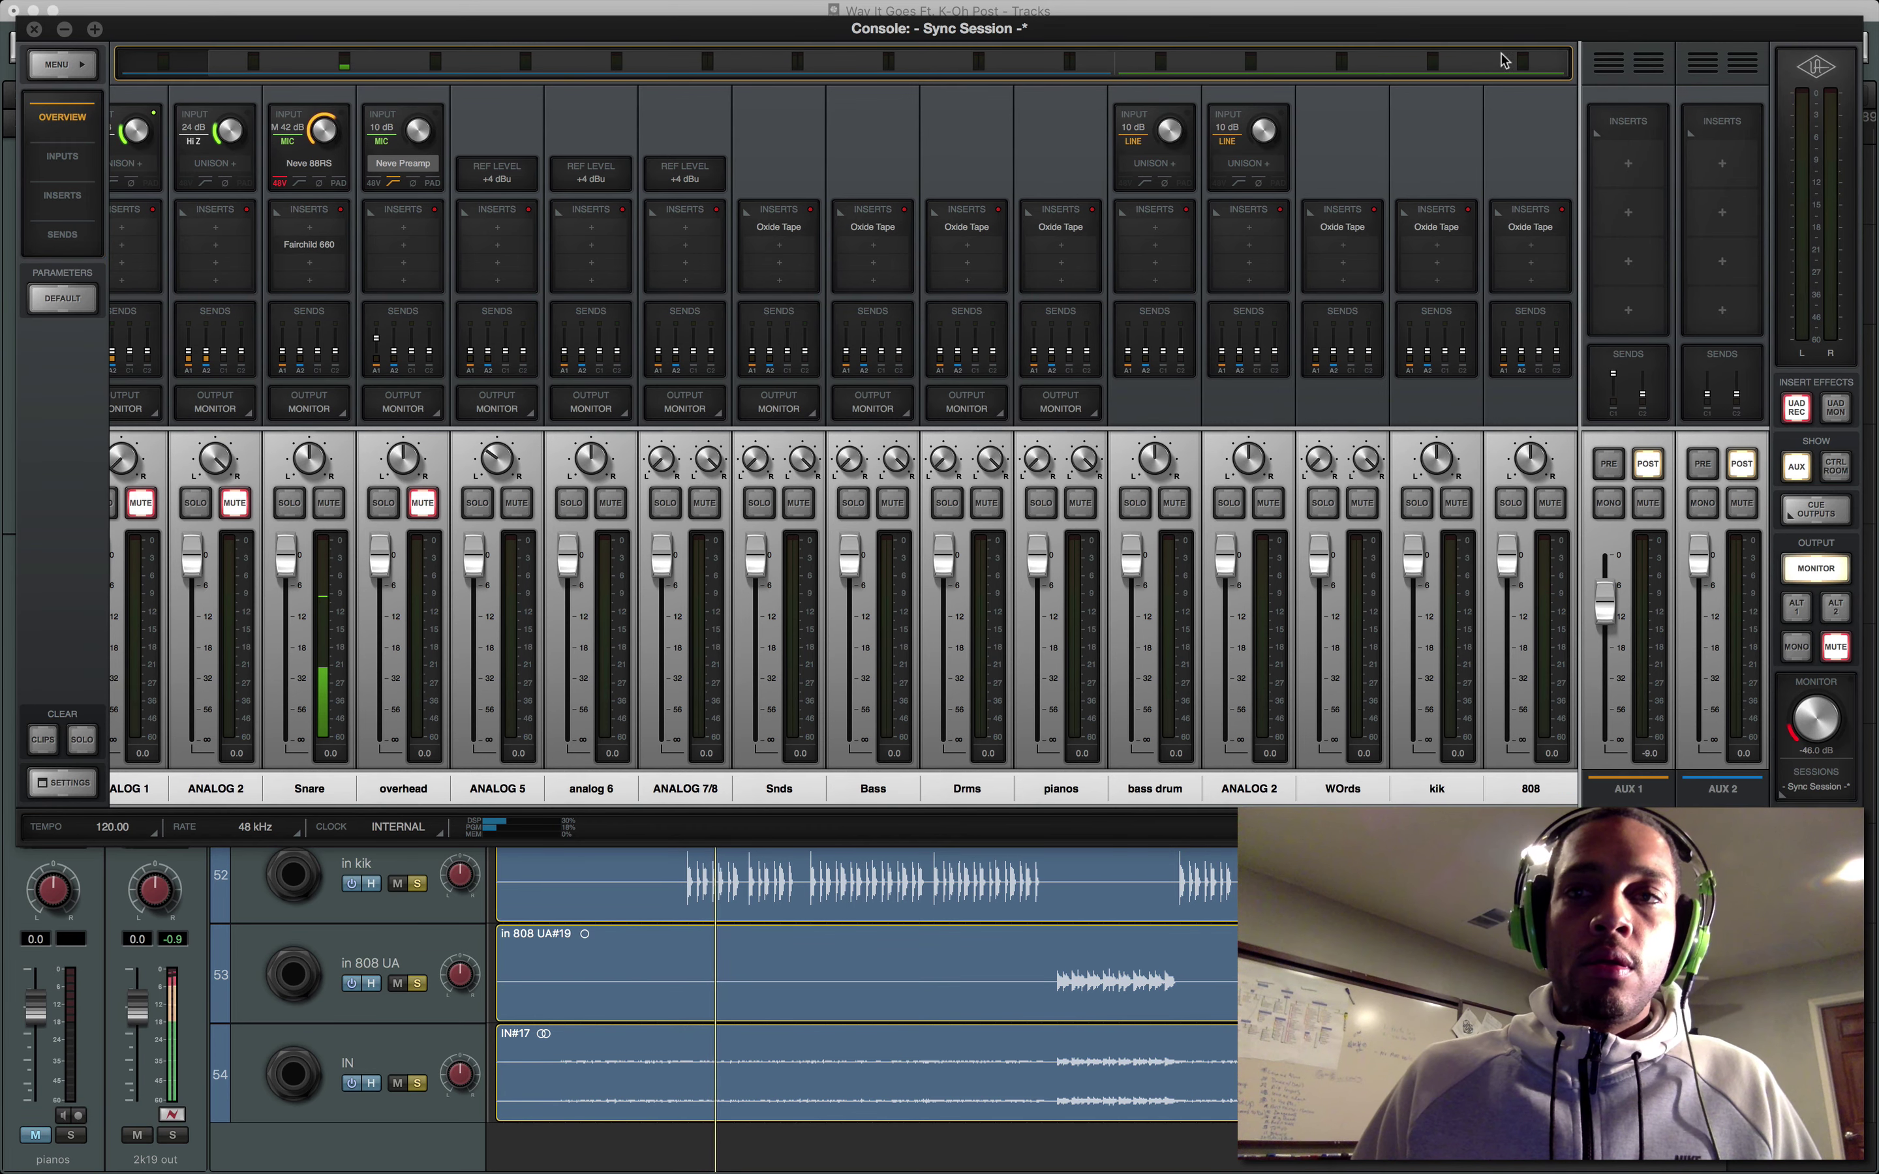
{"action": "left_click_drag", "start_coordinate": [1507, 59], "coordinate": [490, 25]}
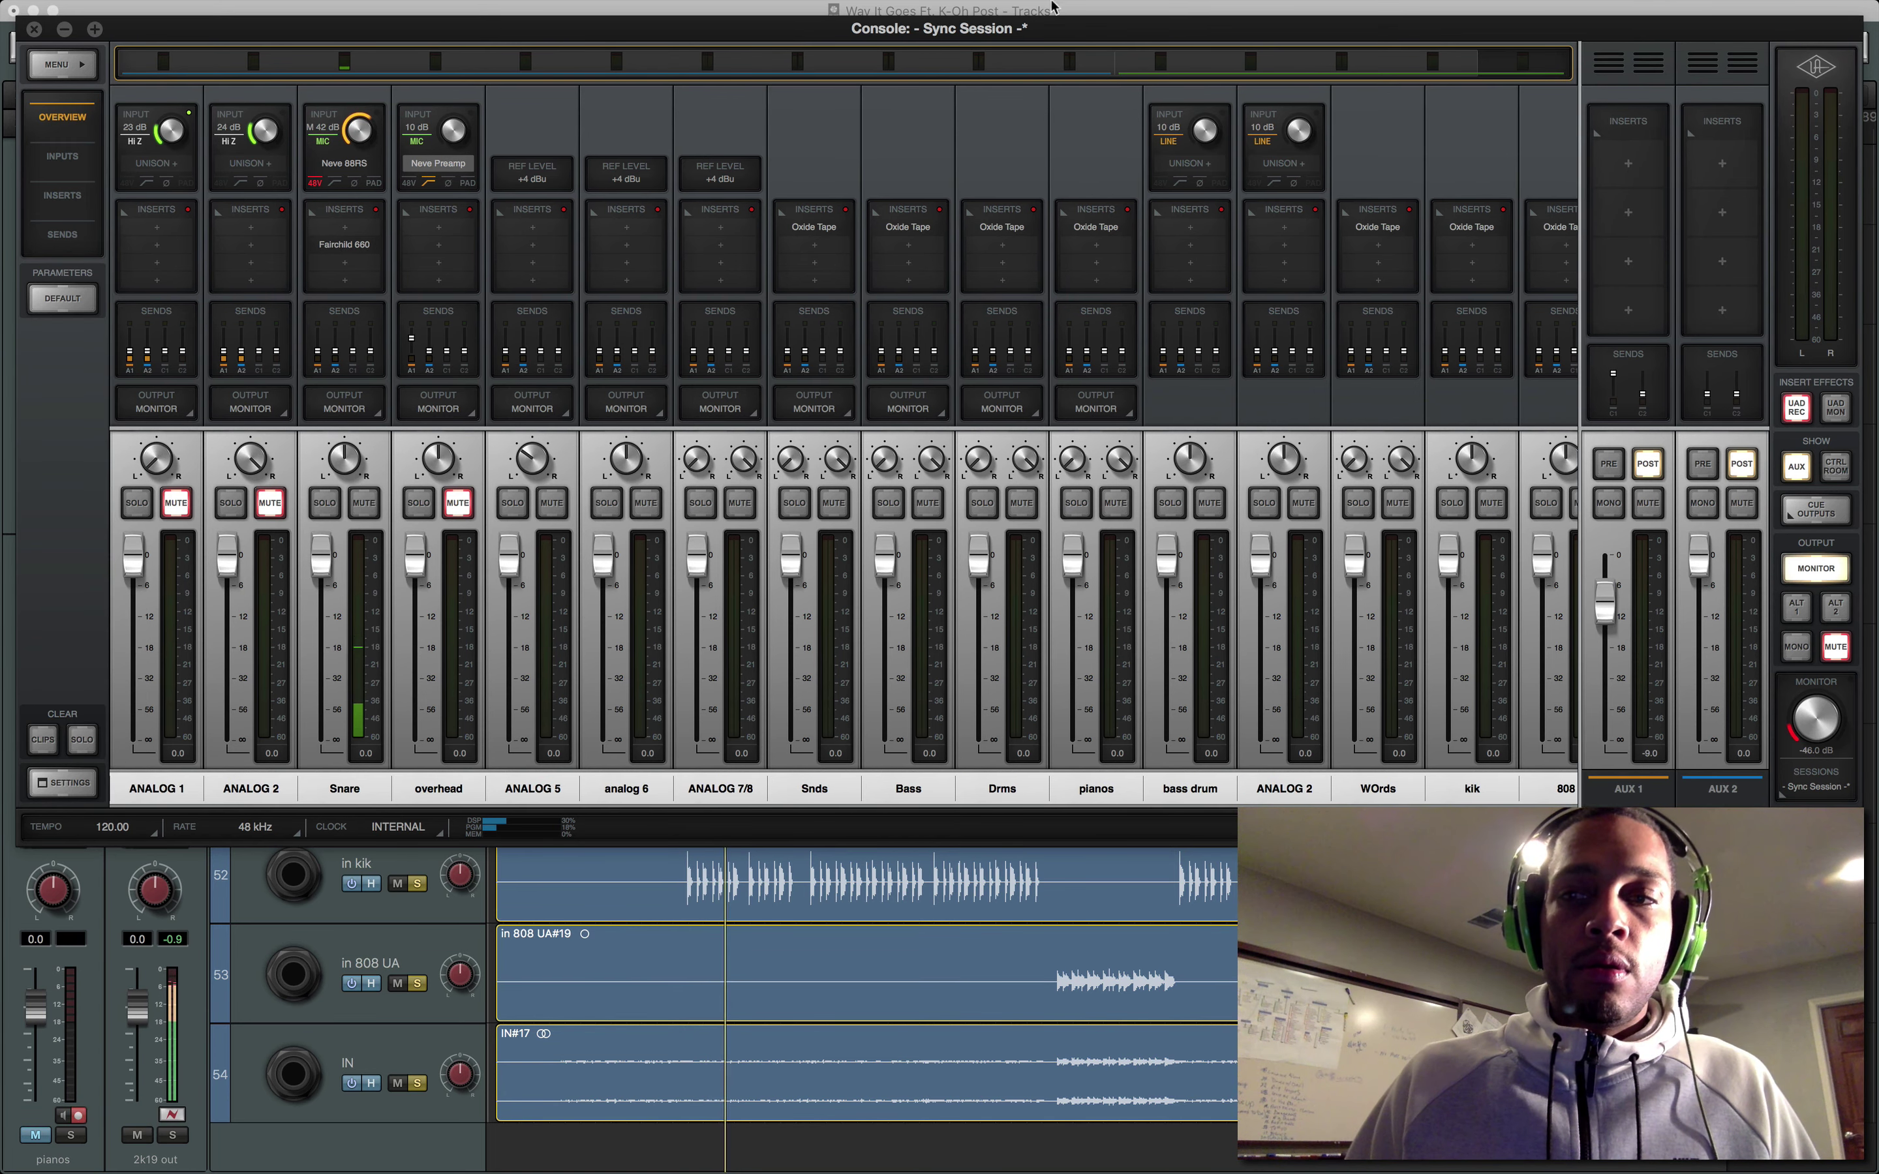
{"action": "left_click", "coordinate": [351, 1056]}
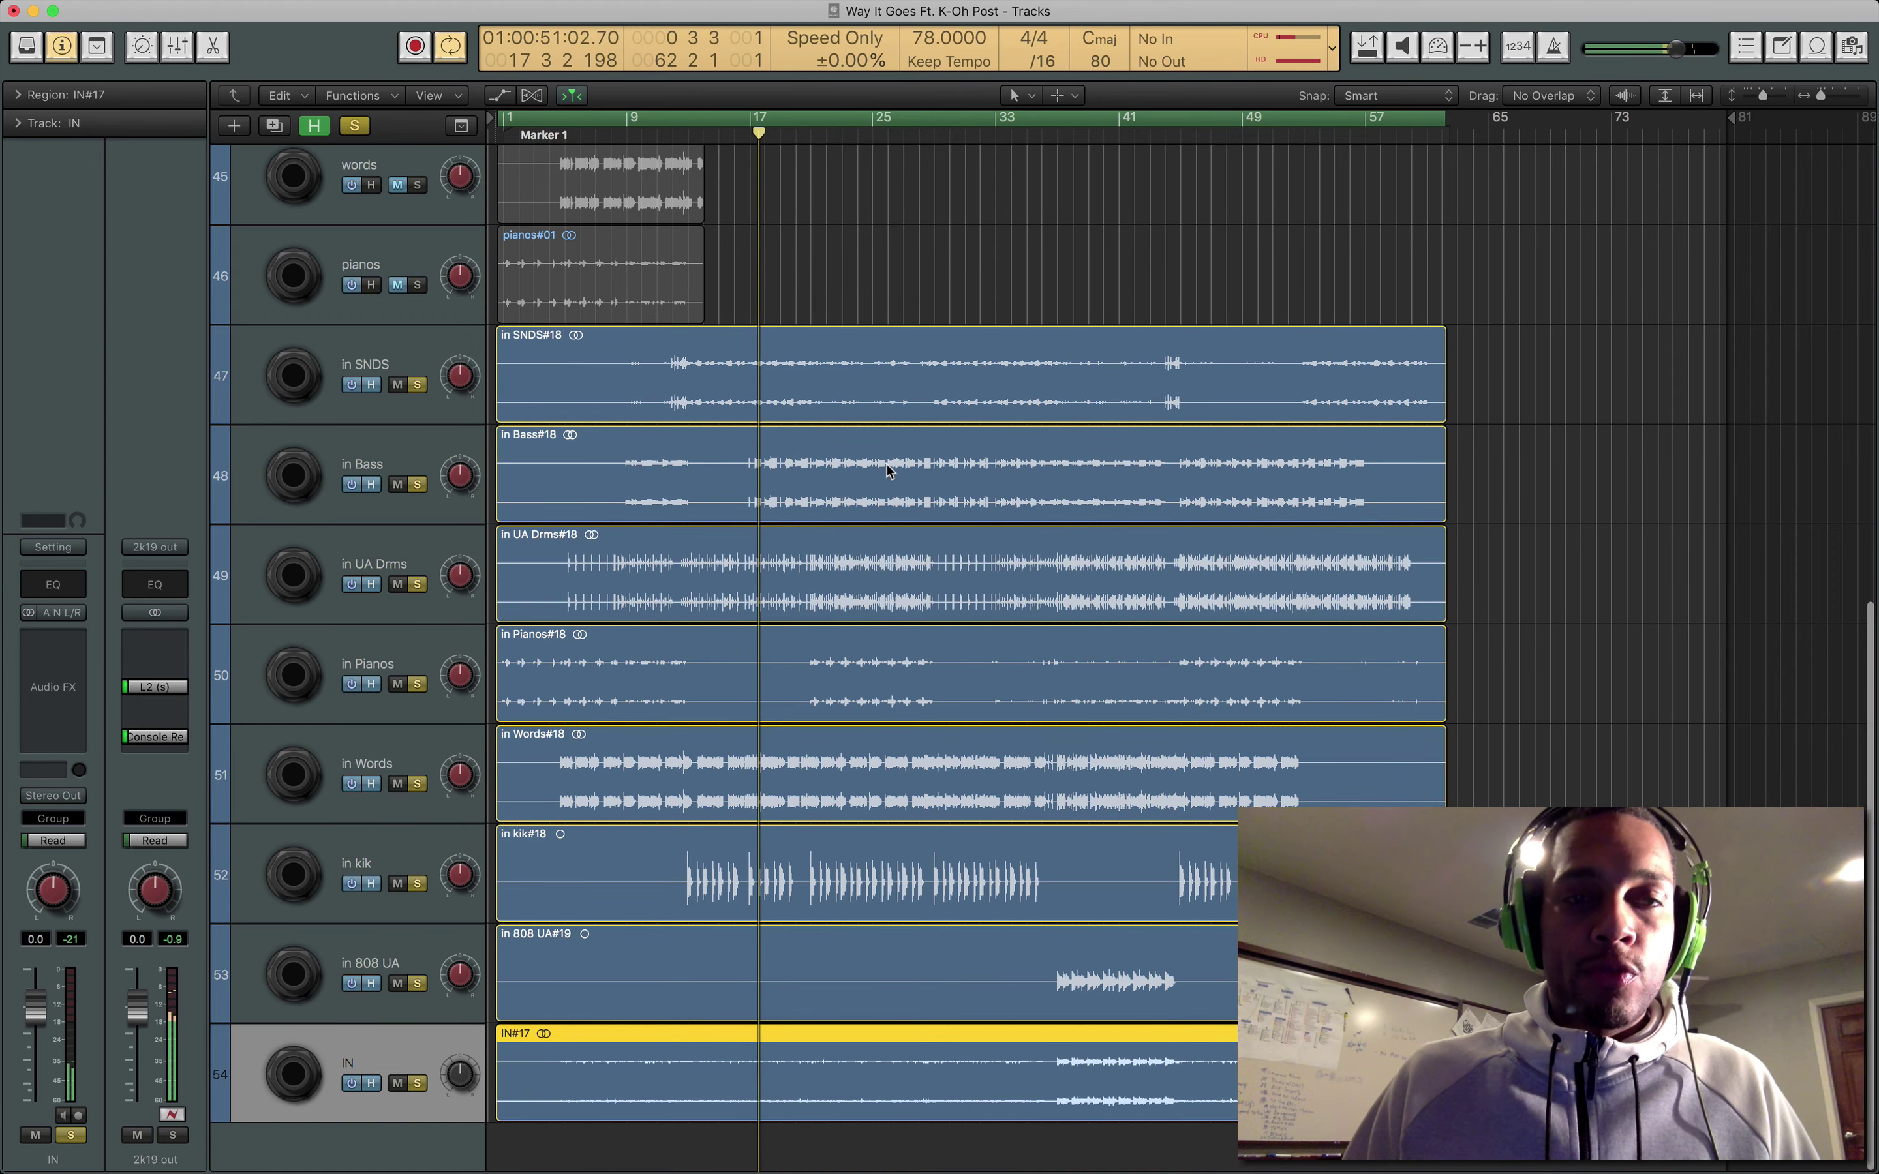
Open Logic Pro's audio preferences and review the Devices settings.
{"action": "key", "text": "super+Up"}
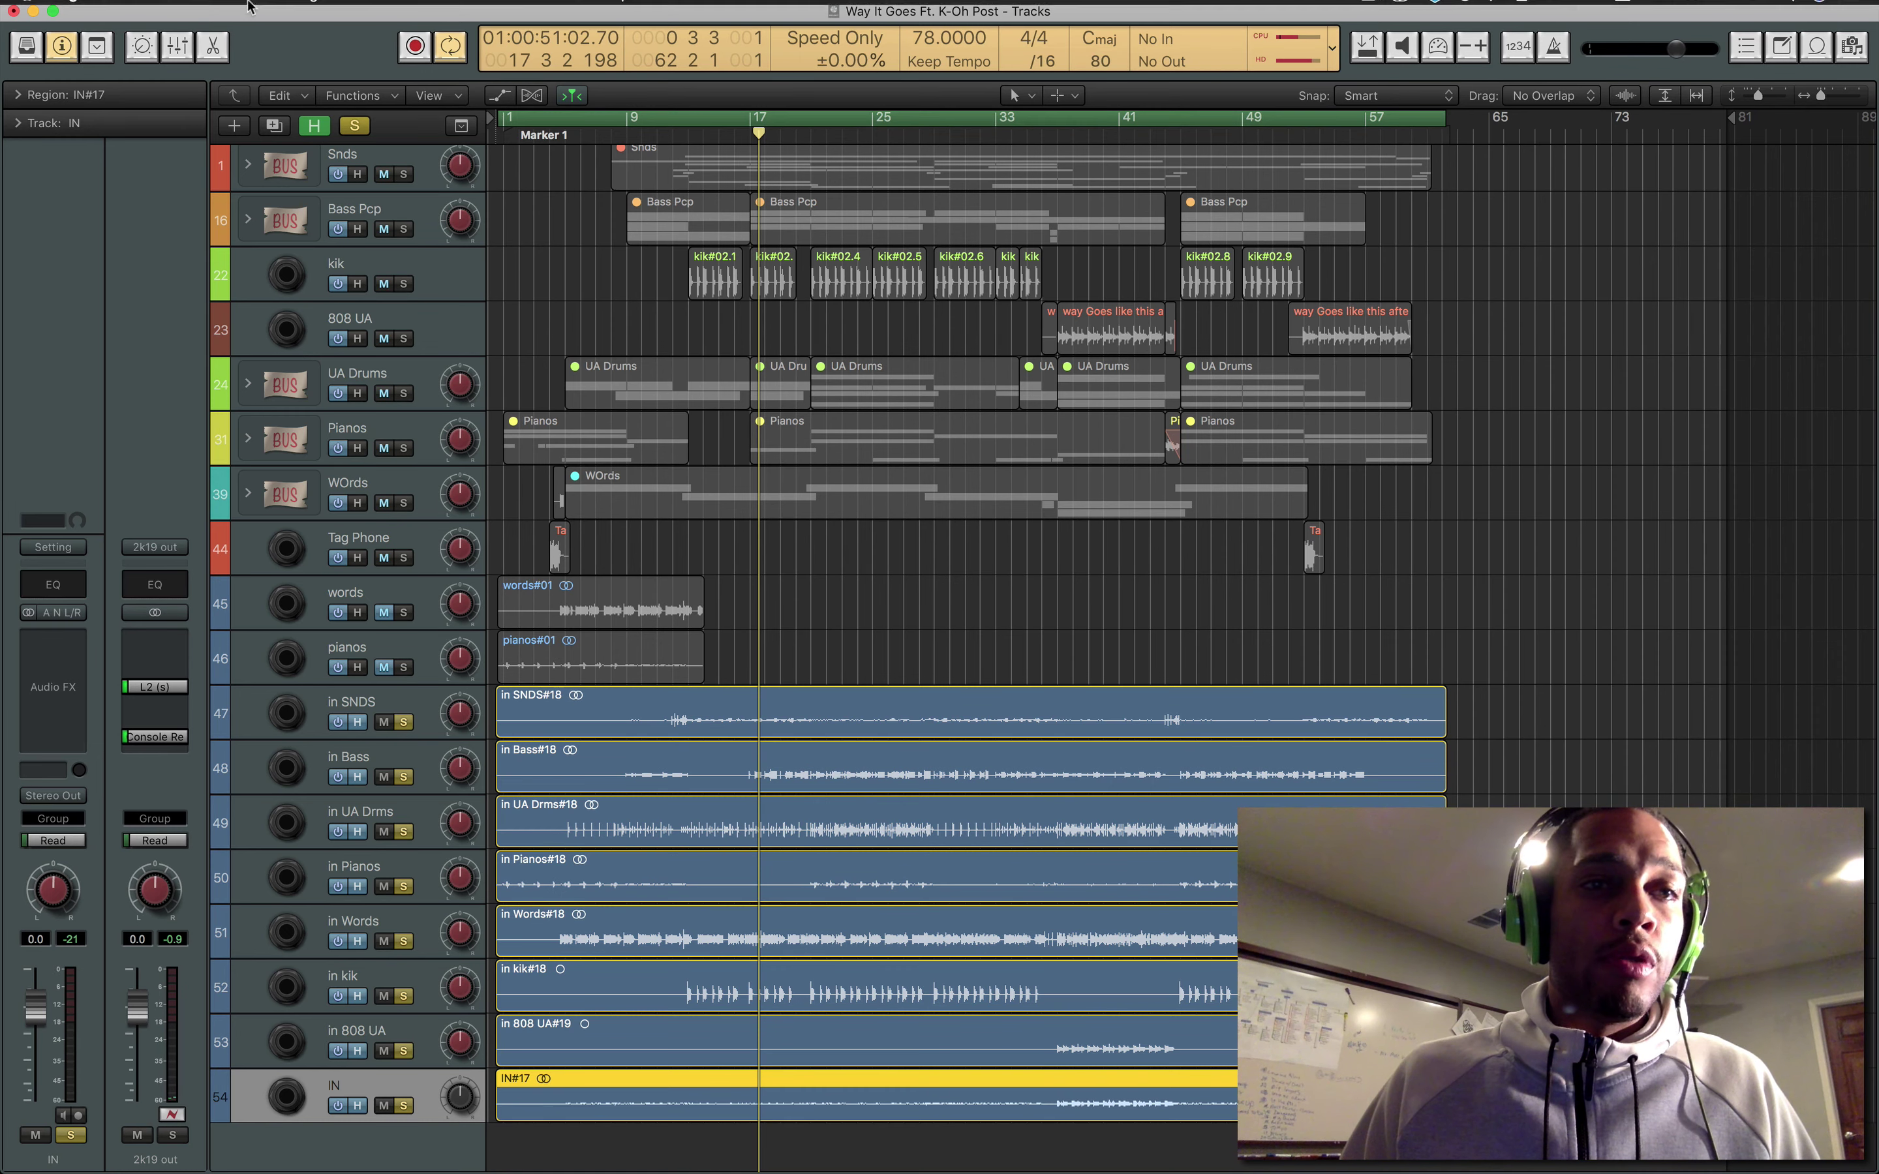
{"action": "left_click", "coordinate": [87, 11]}
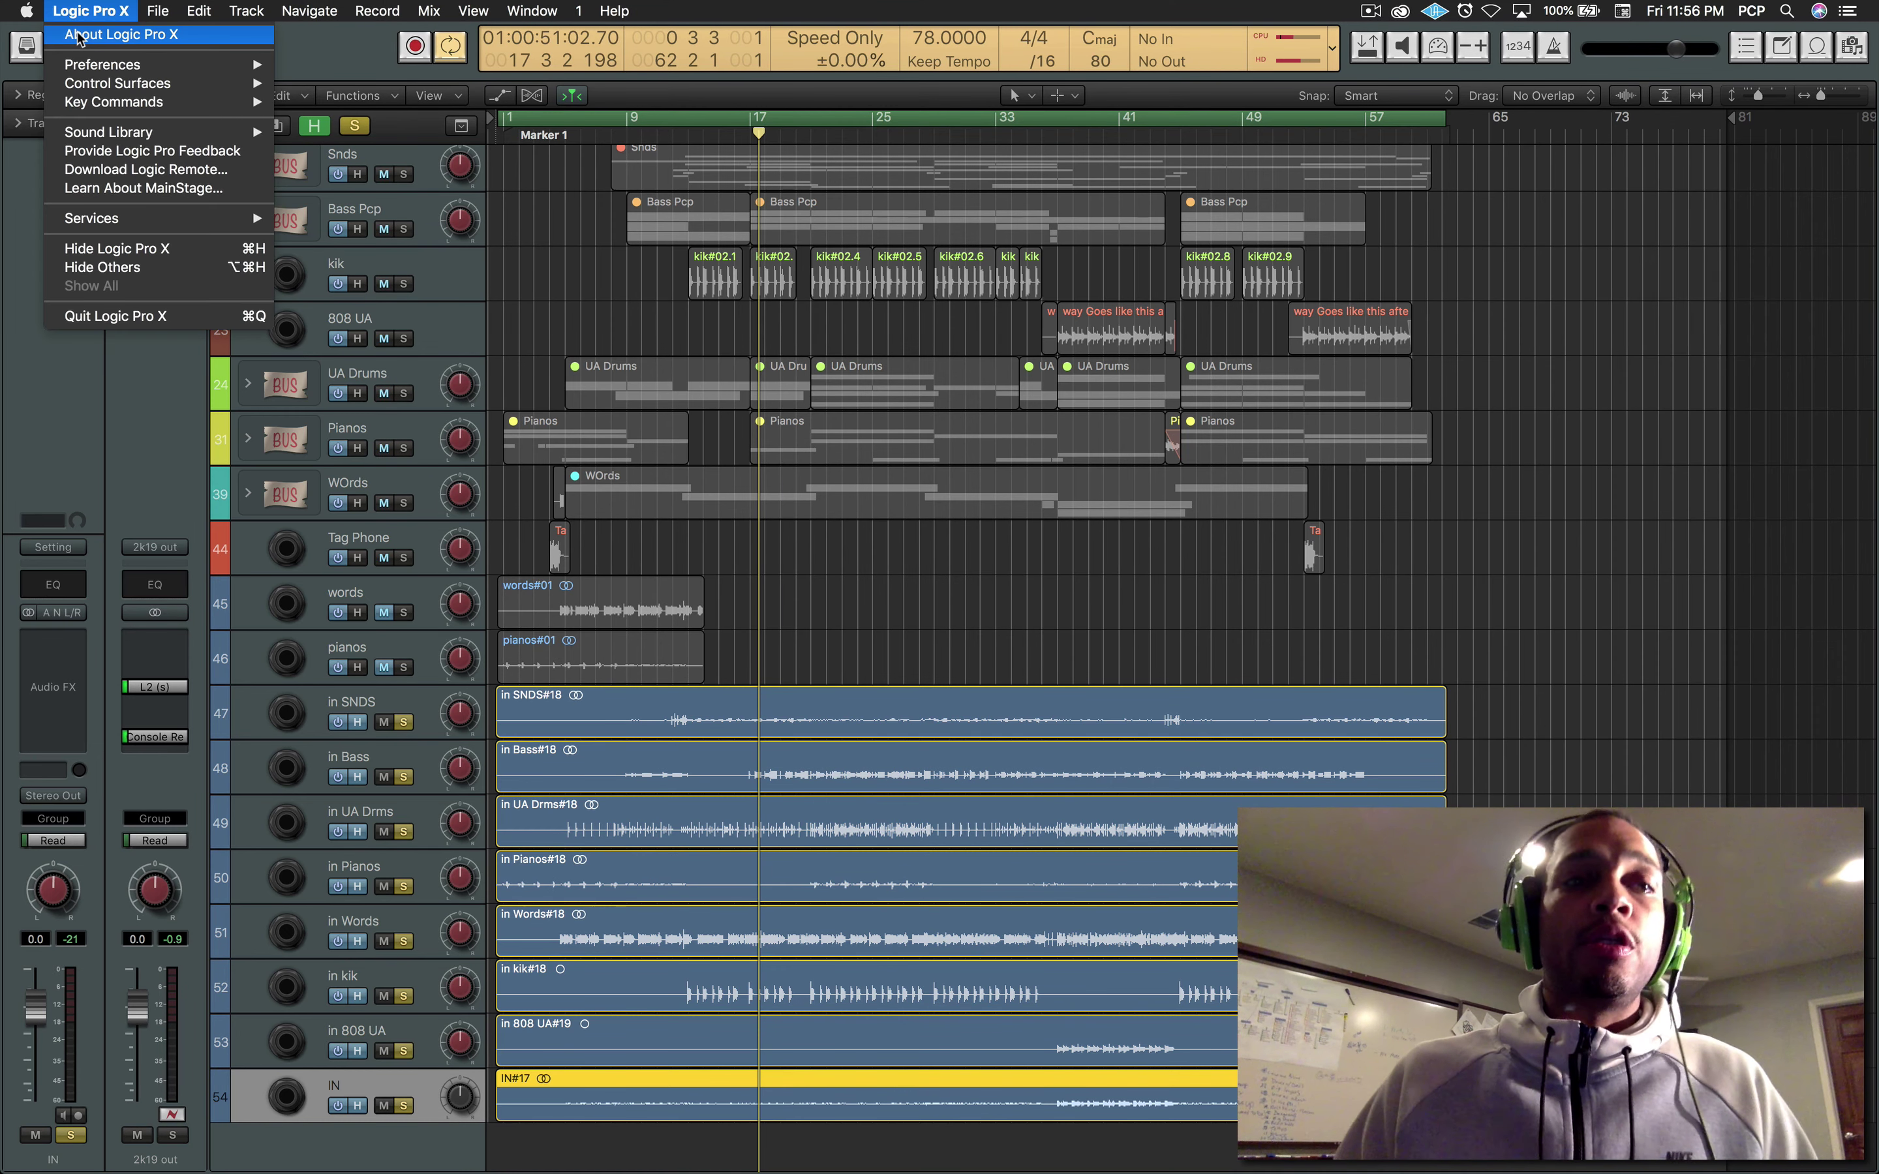
{"action": "mouse_move", "coordinate": [124, 69]}
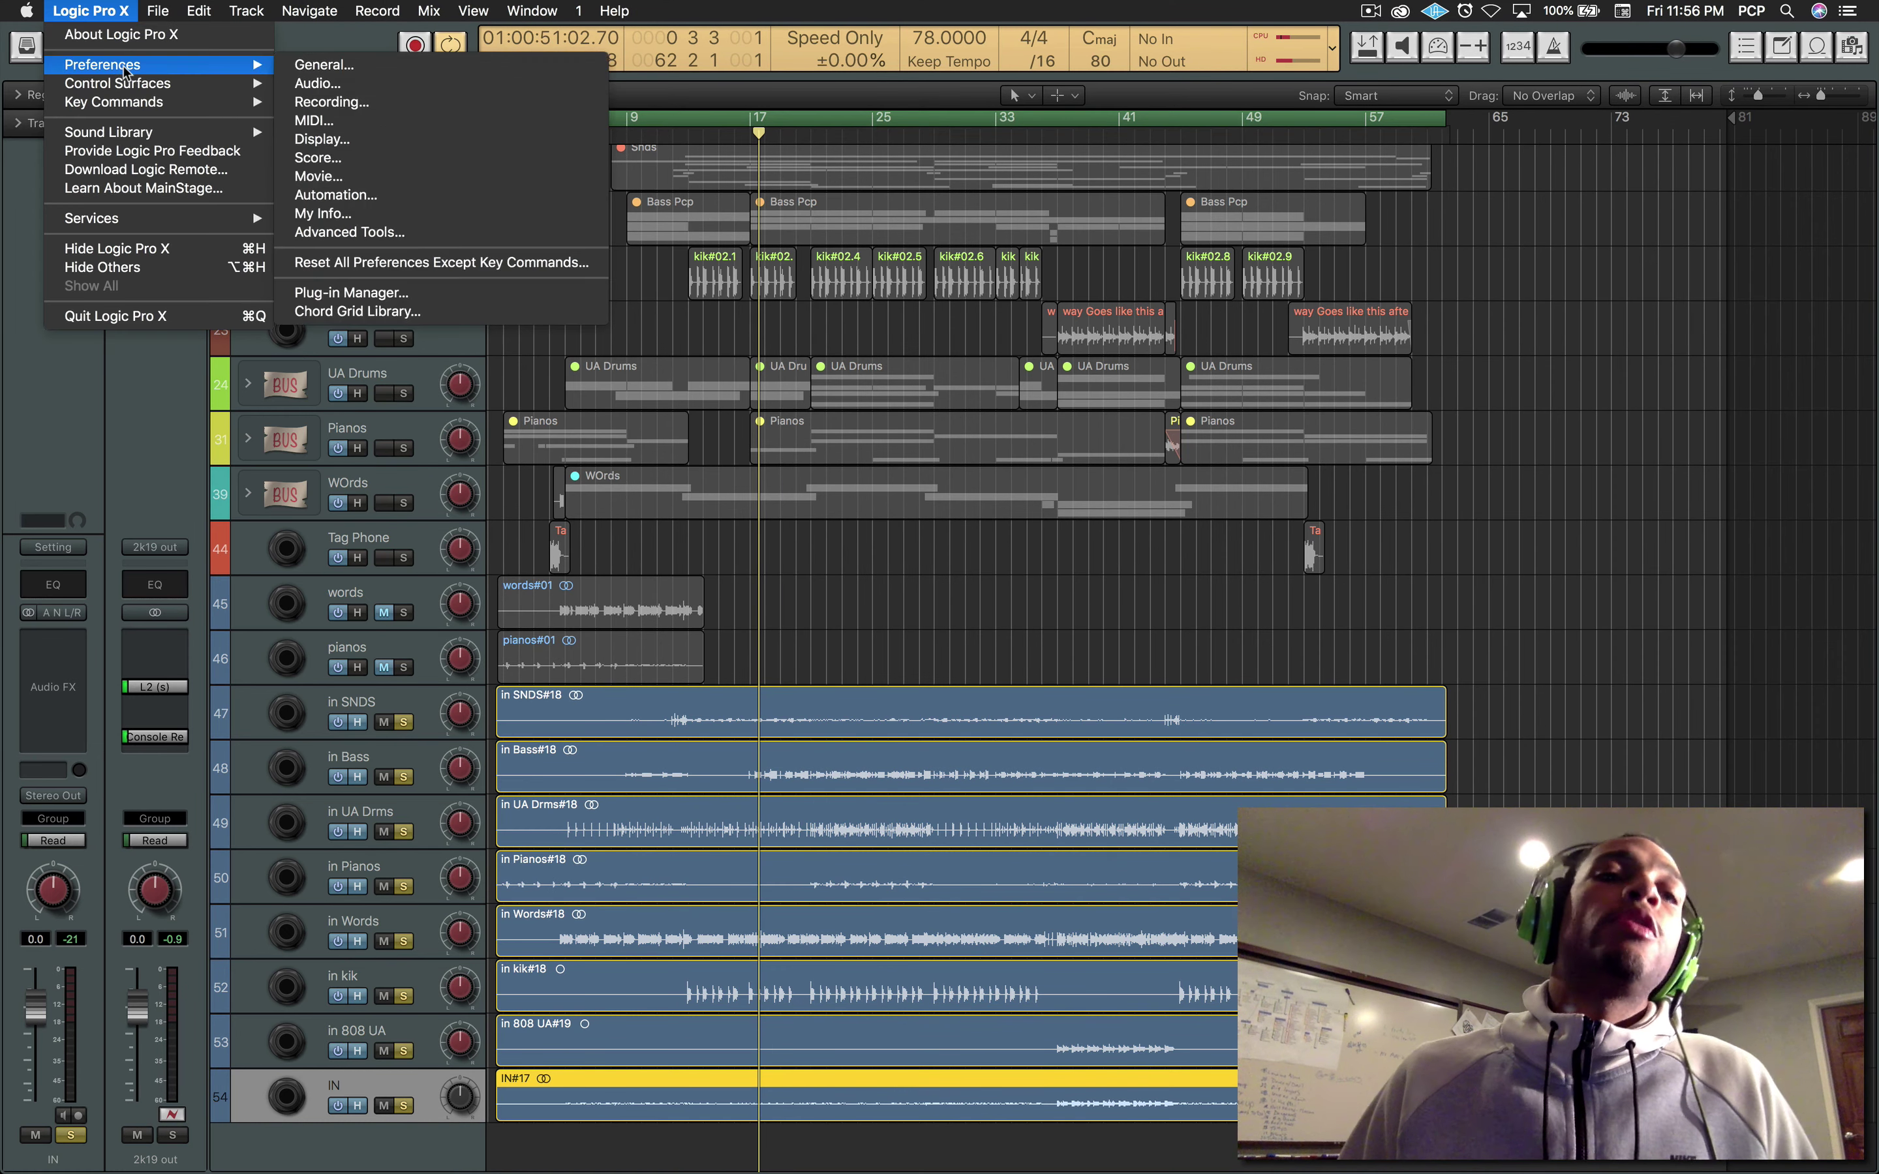
{"action": "left_click", "coordinate": [346, 82]}
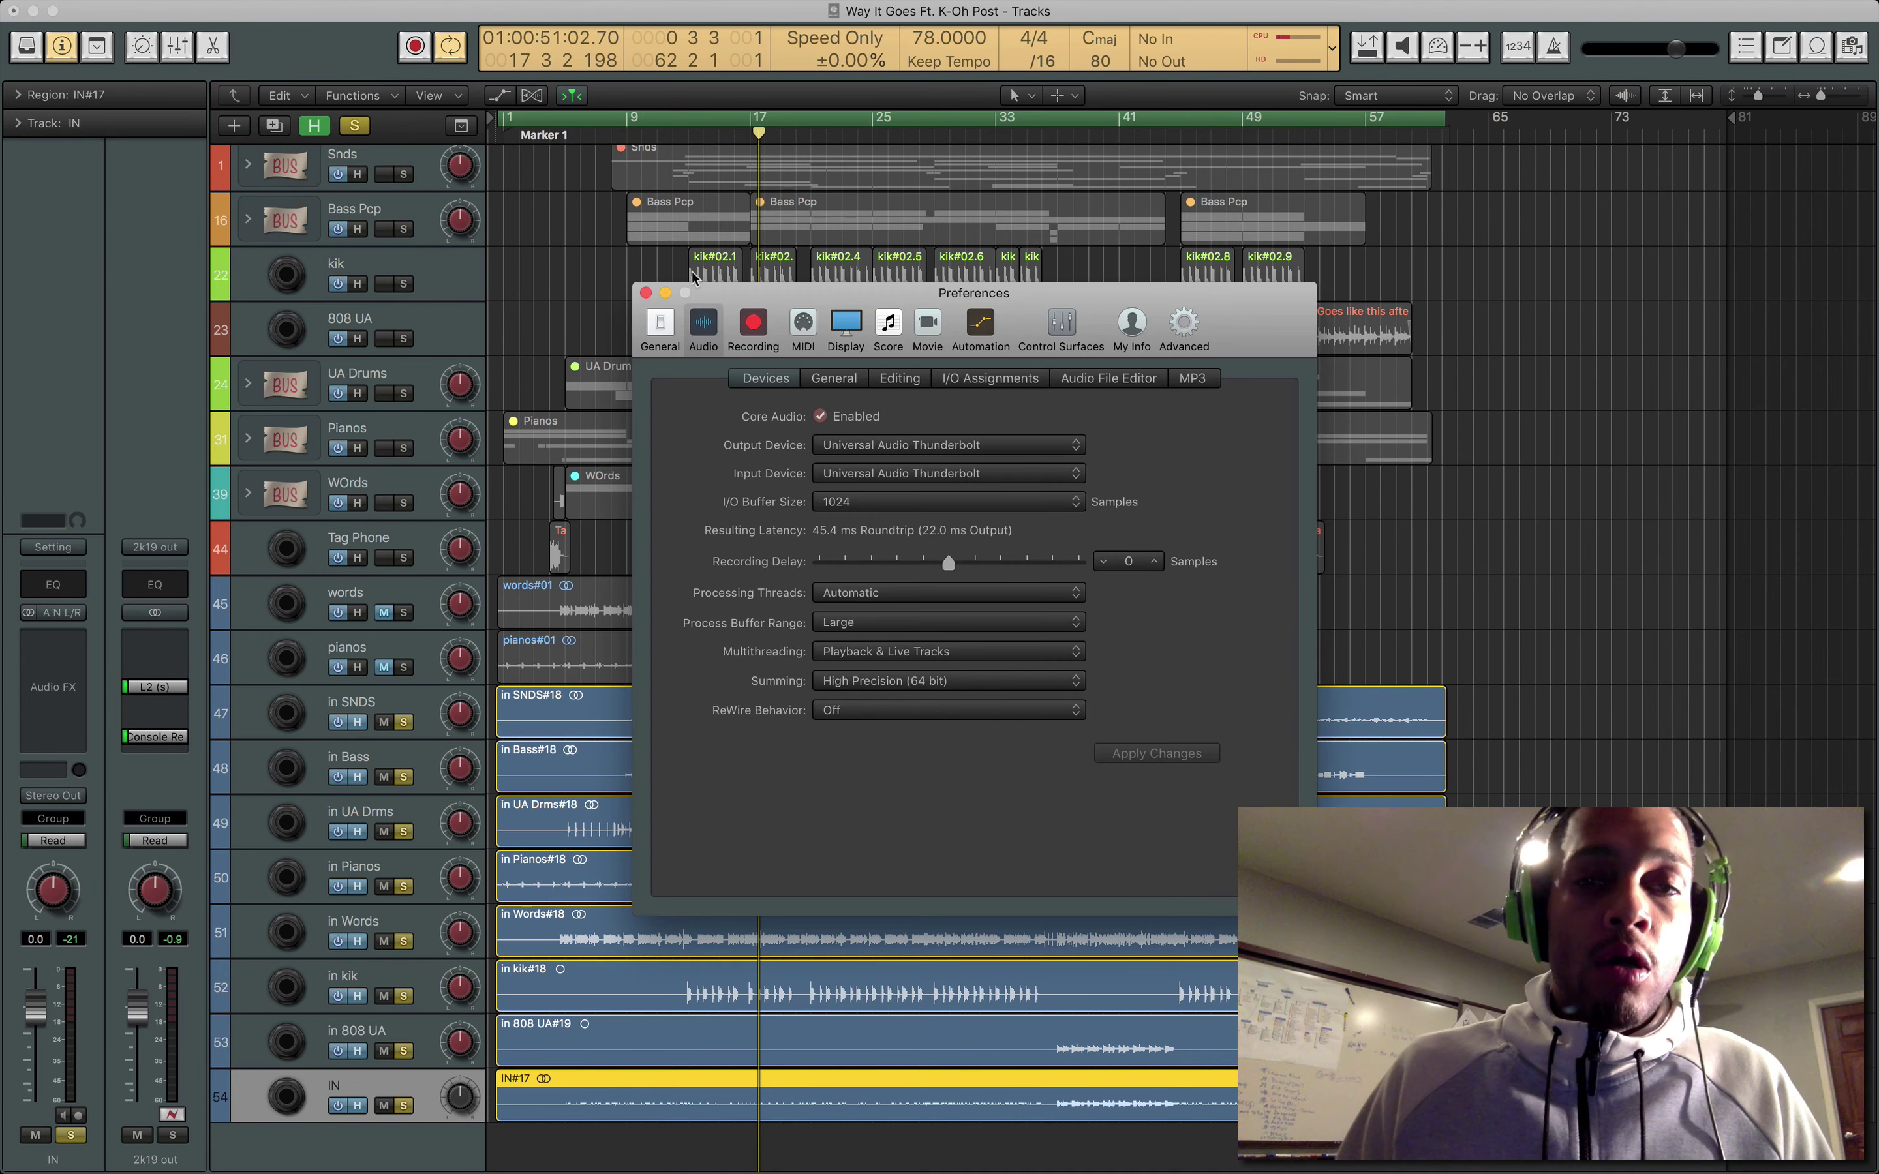
{"action": "left_click_drag", "start_coordinate": [787, 295], "coordinate": [775, 155]}
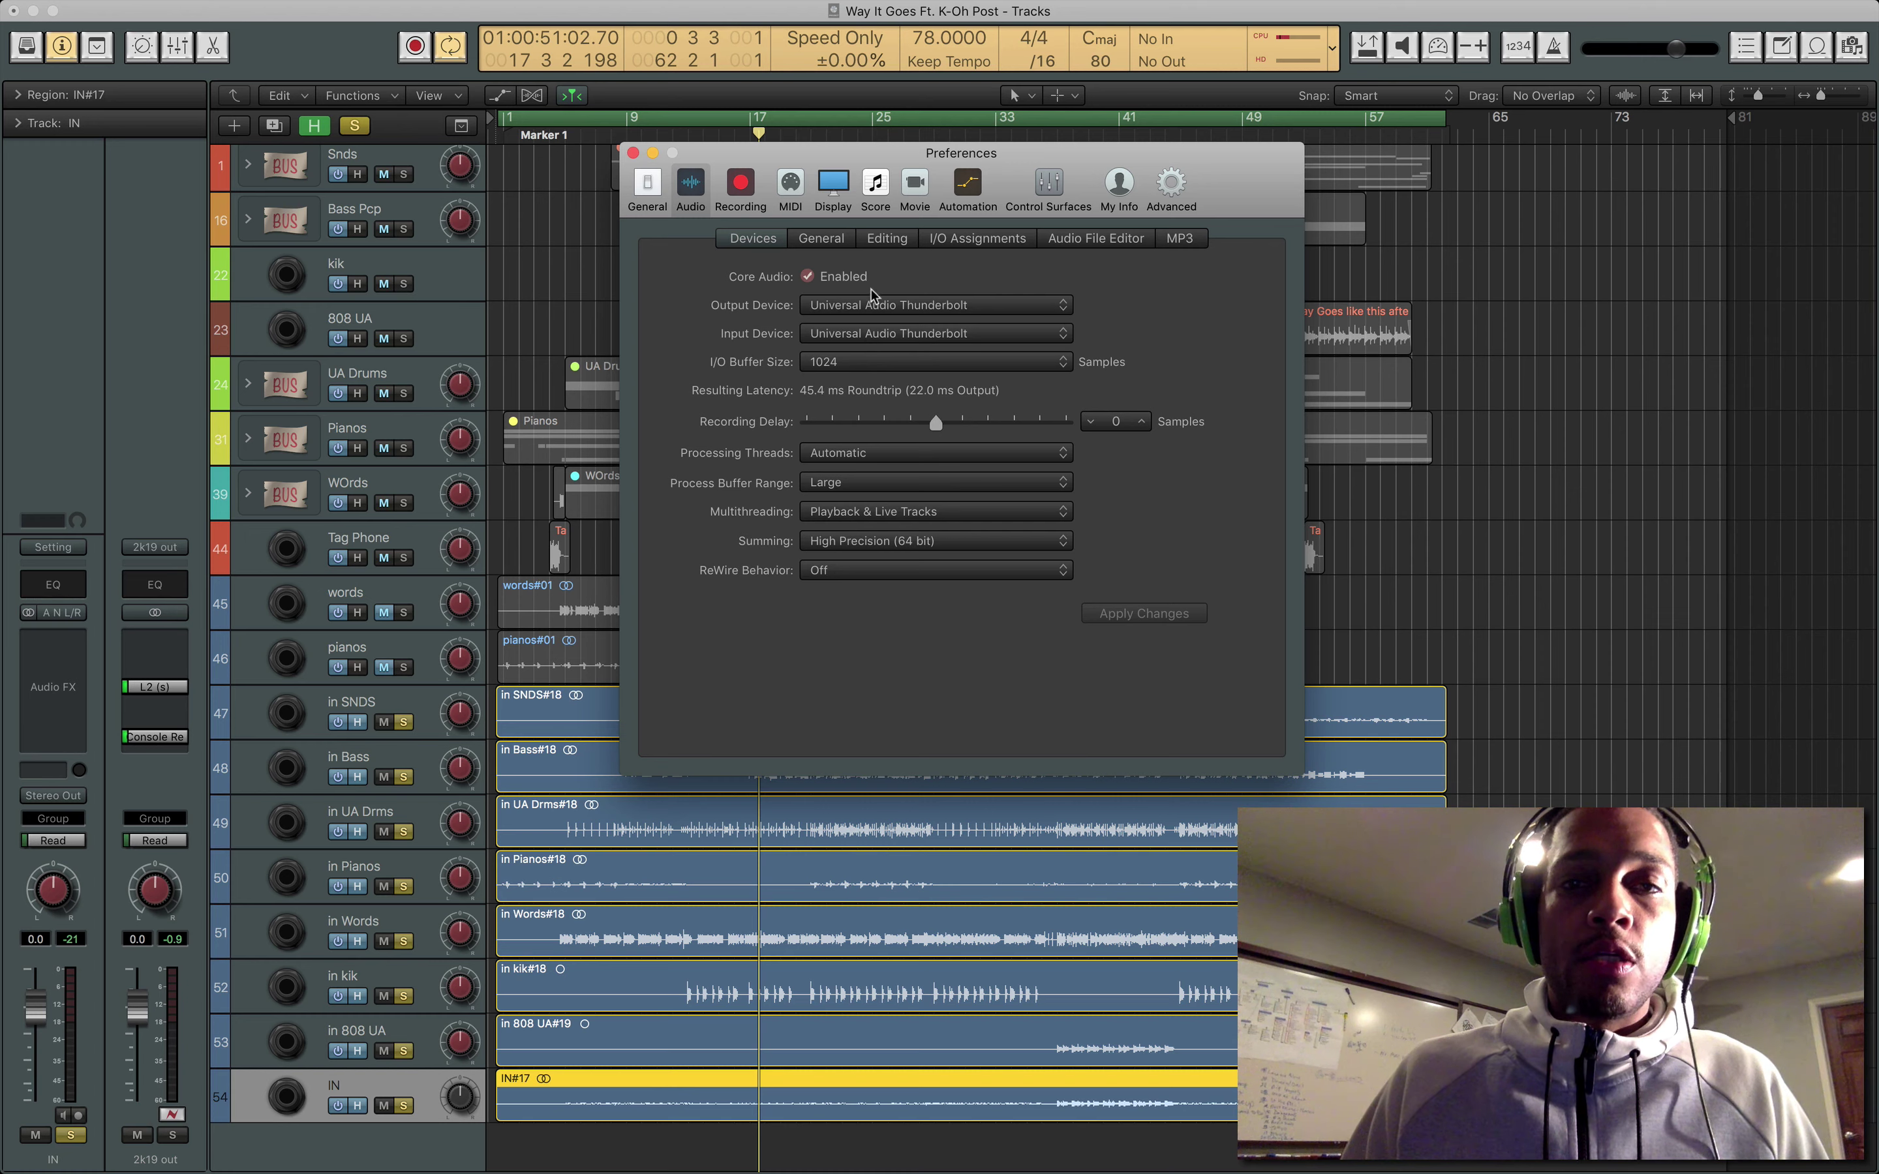
Review the audio I/O assignments, including the available stereo outputs and the bounce extensions.
{"action": "left_click", "coordinate": [971, 240]}
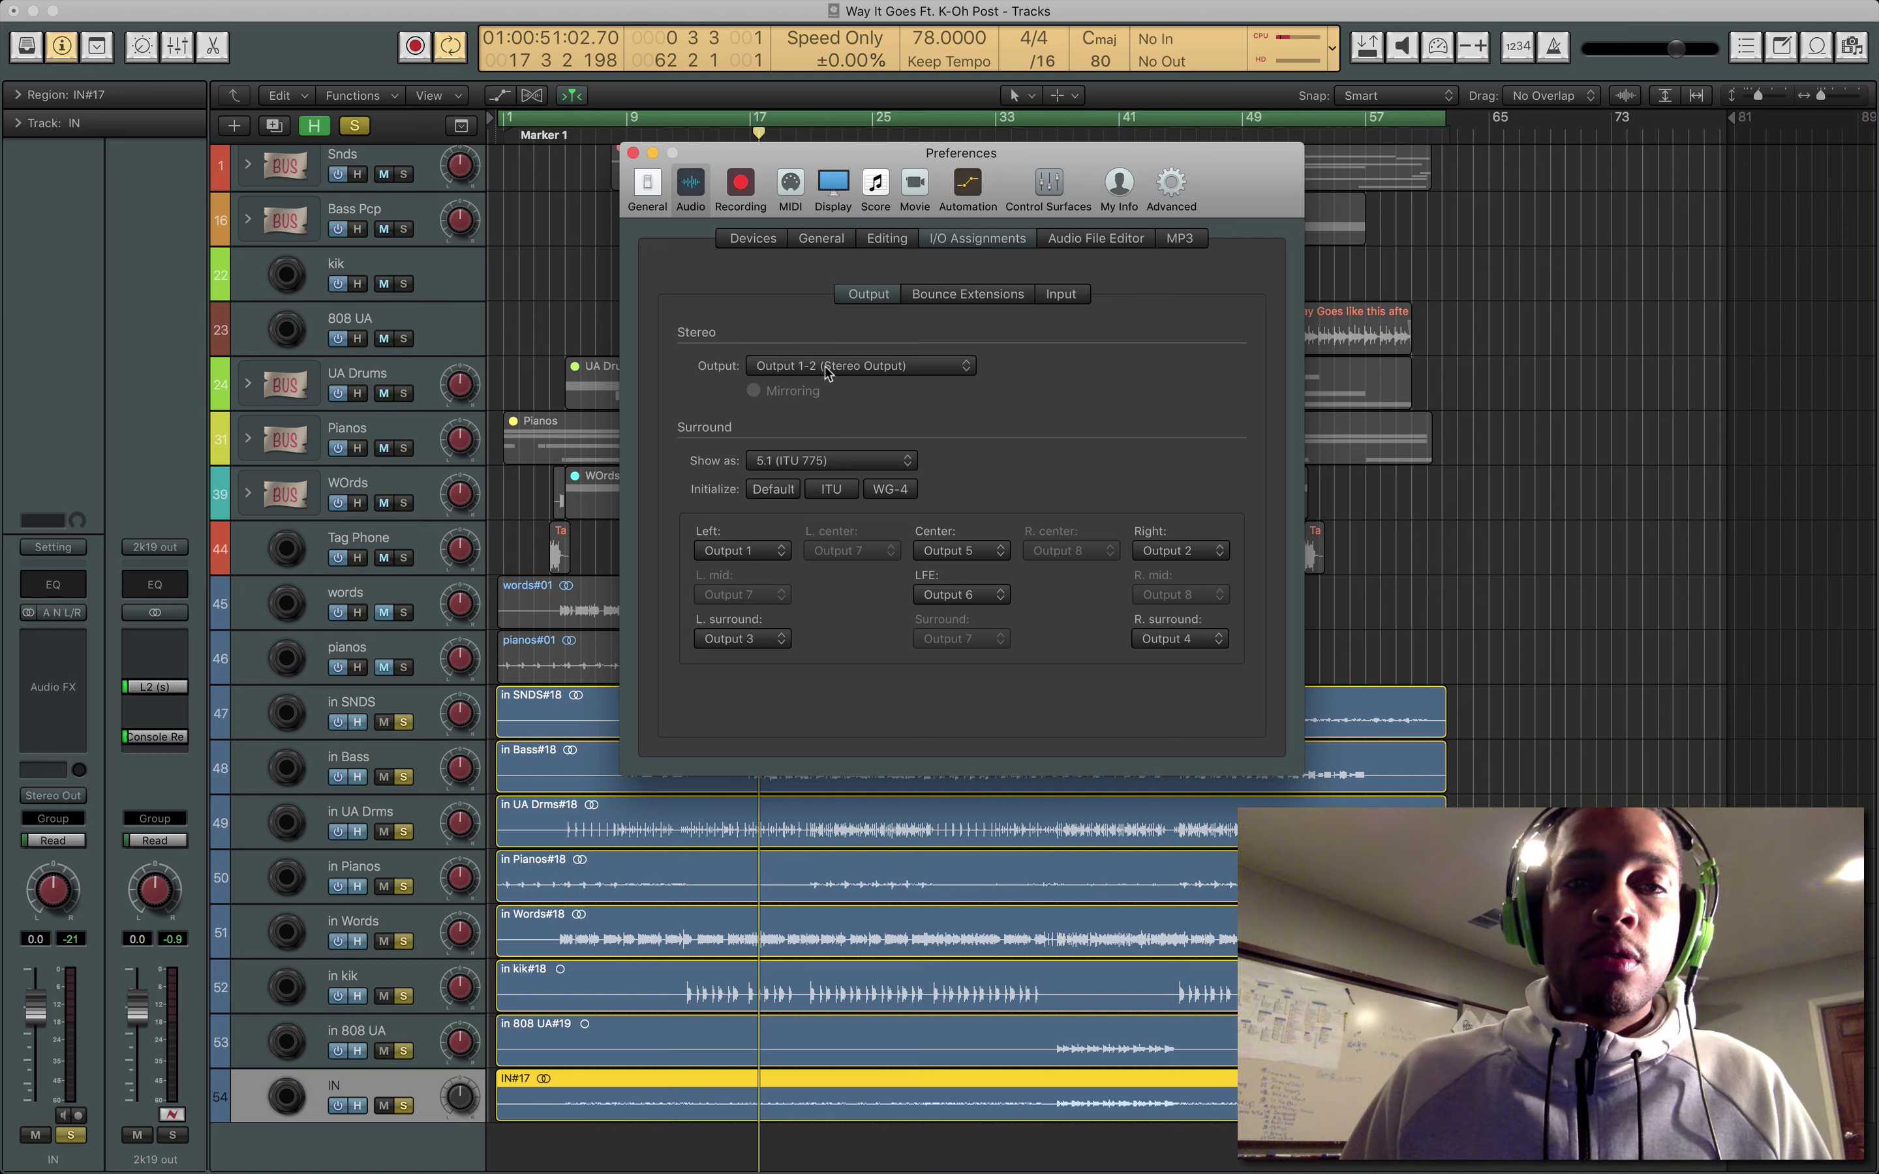
{"action": "left_click", "coordinate": [922, 366]}
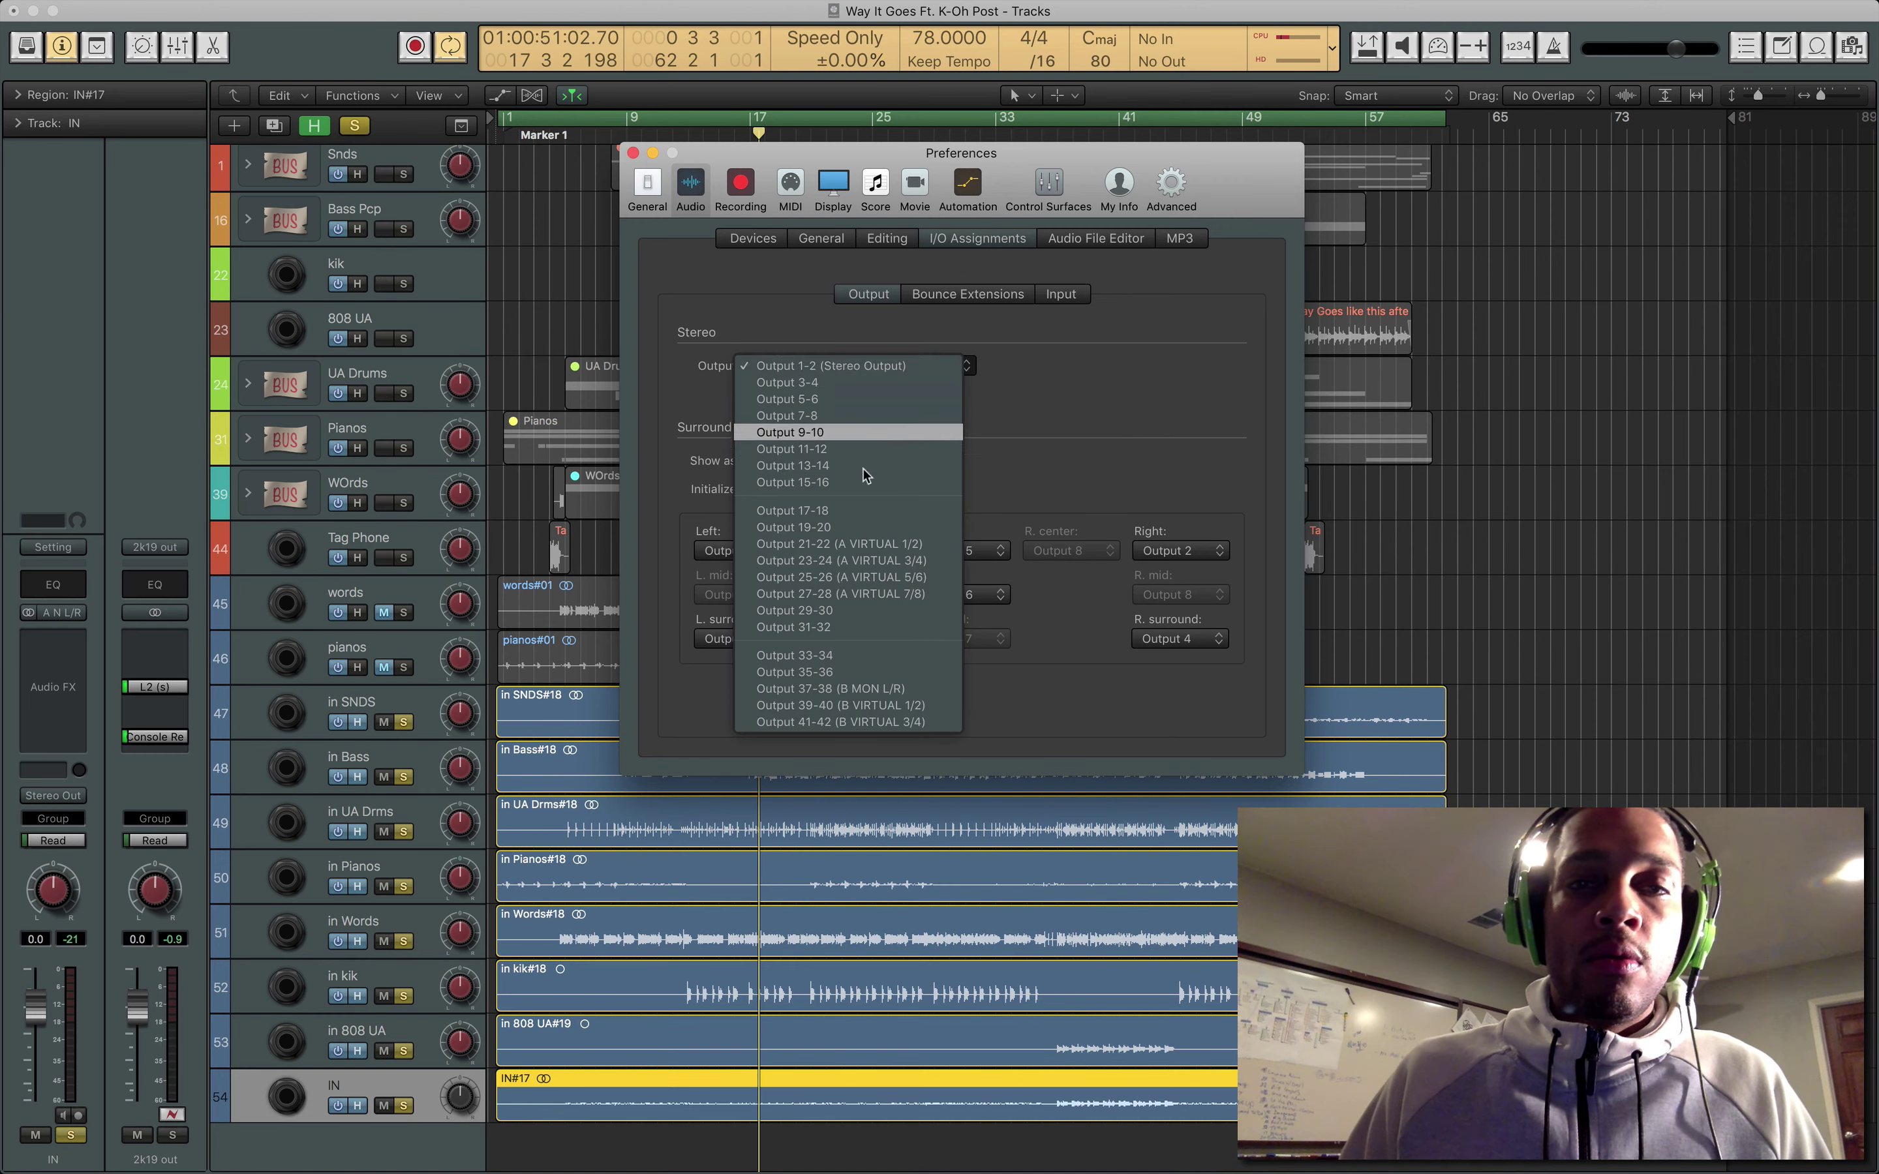
{"action": "left_click", "coordinate": [1127, 374]}
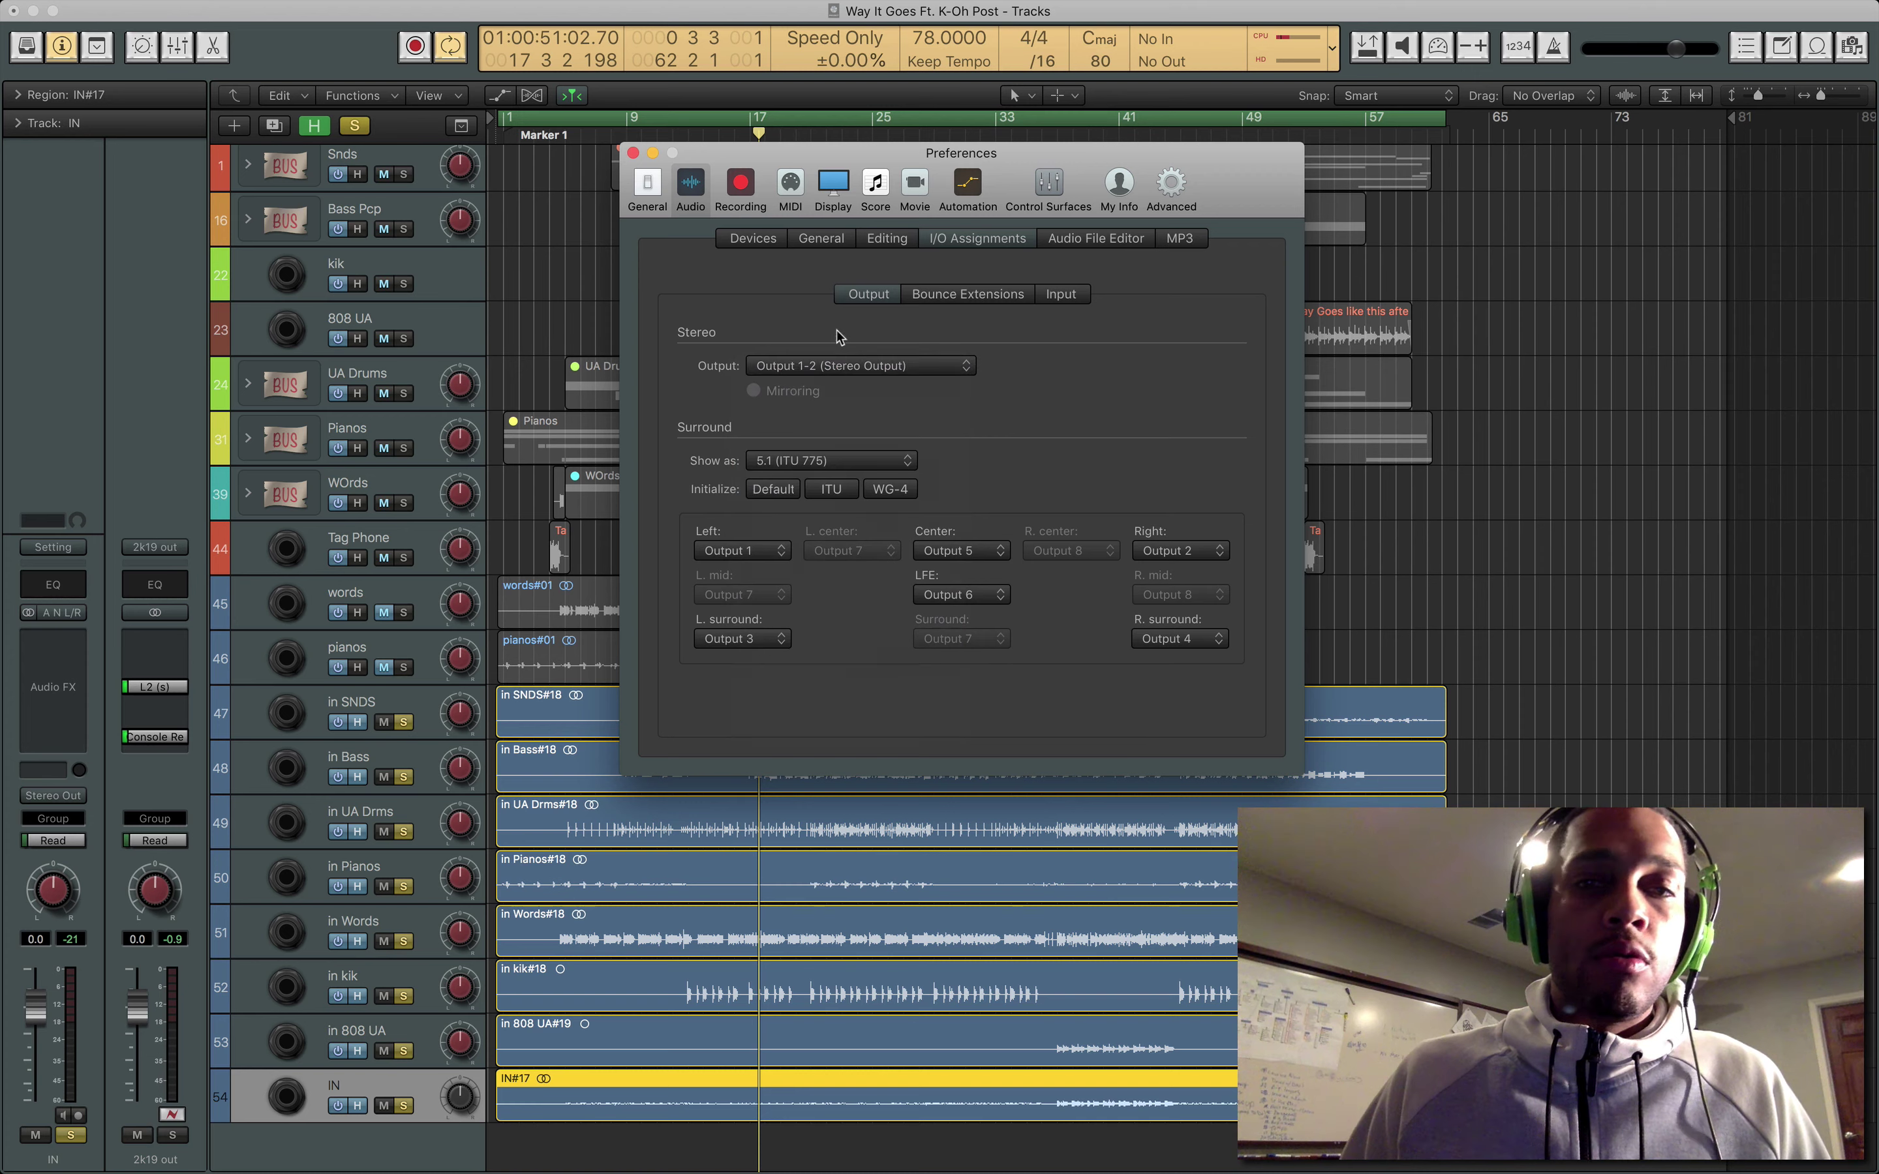
{"action": "left_click", "coordinate": [964, 297]}
{"action": "left_click", "coordinate": [846, 294]}
Look over the Devices and General audio preferences and close the Preferences window.
{"action": "left_click", "coordinate": [744, 242]}
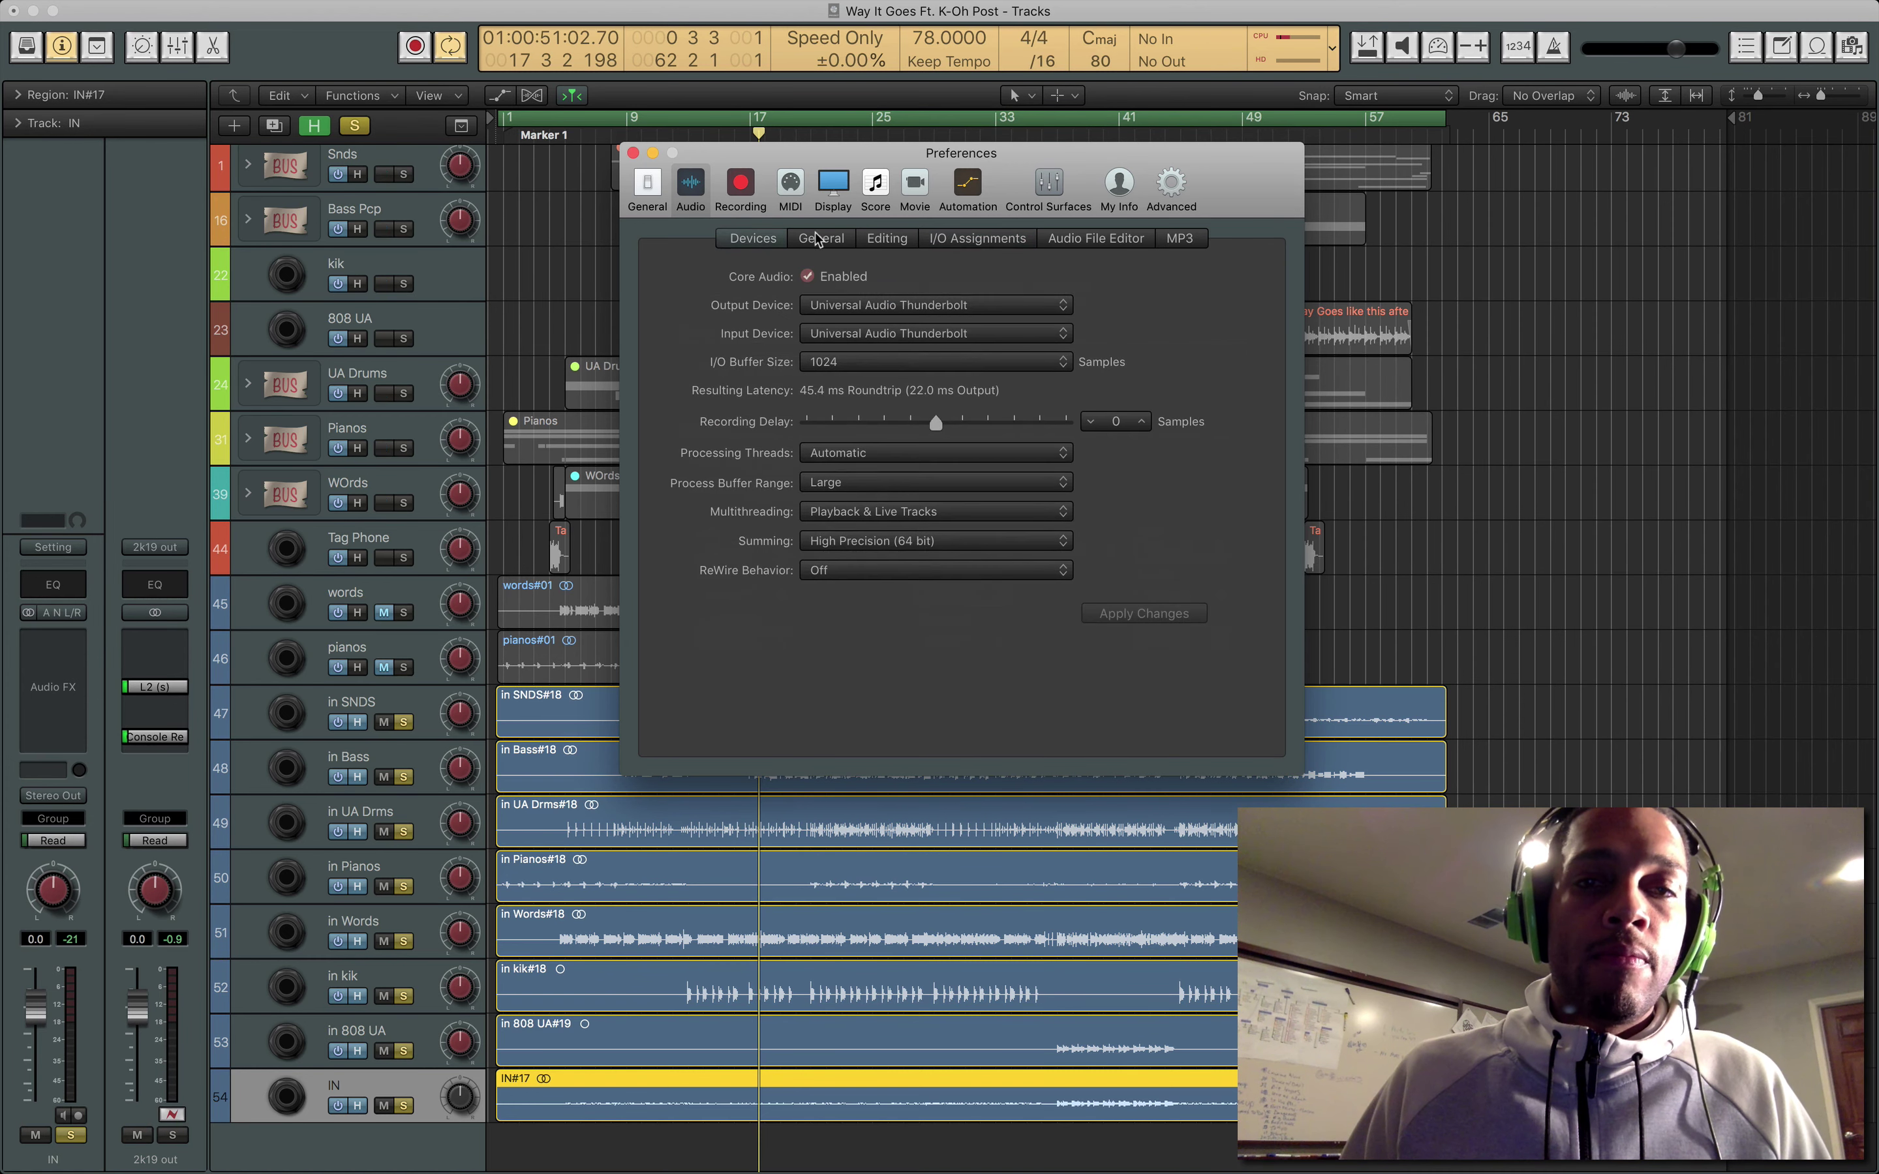
{"action": "left_click", "coordinate": [819, 240]}
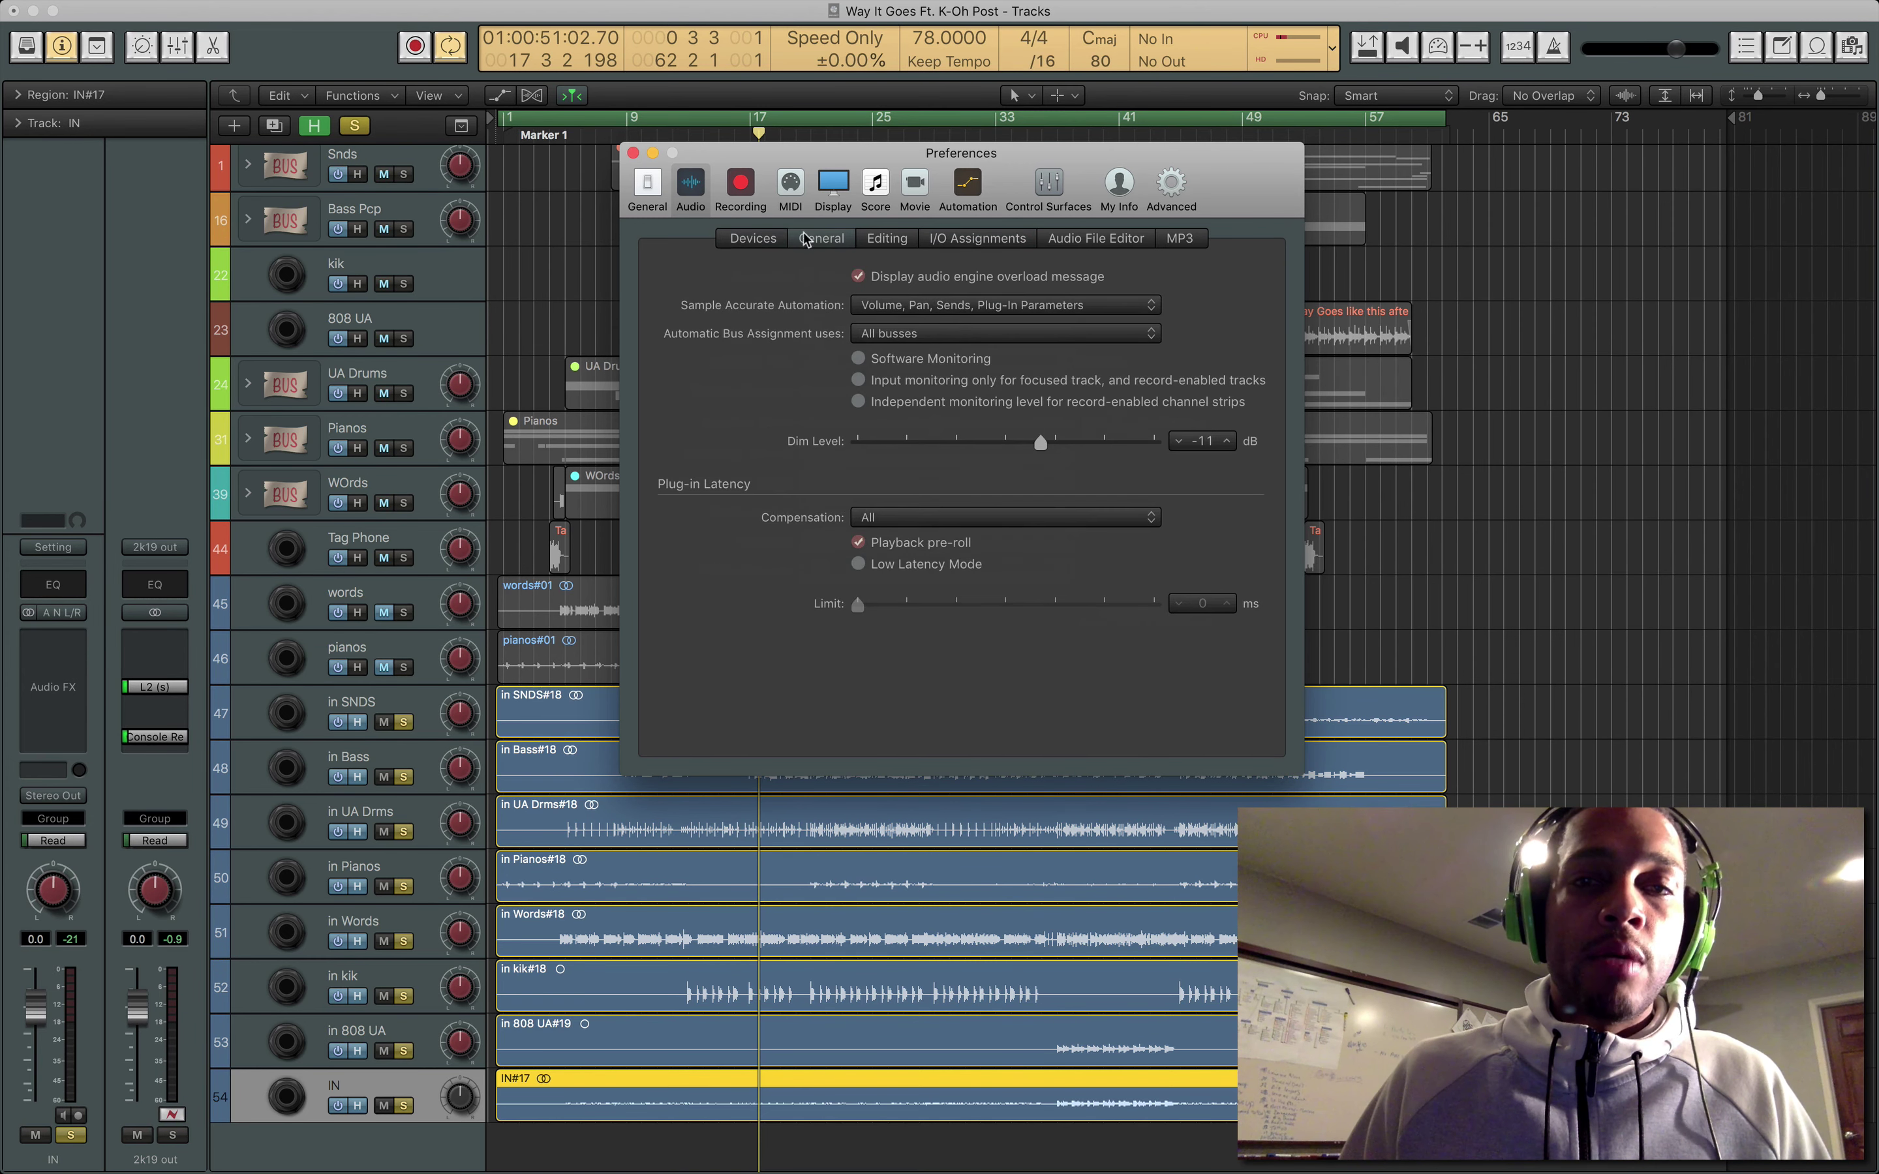
{"action": "left_click", "coordinate": [764, 238]}
{"action": "left_click", "coordinate": [632, 153]}
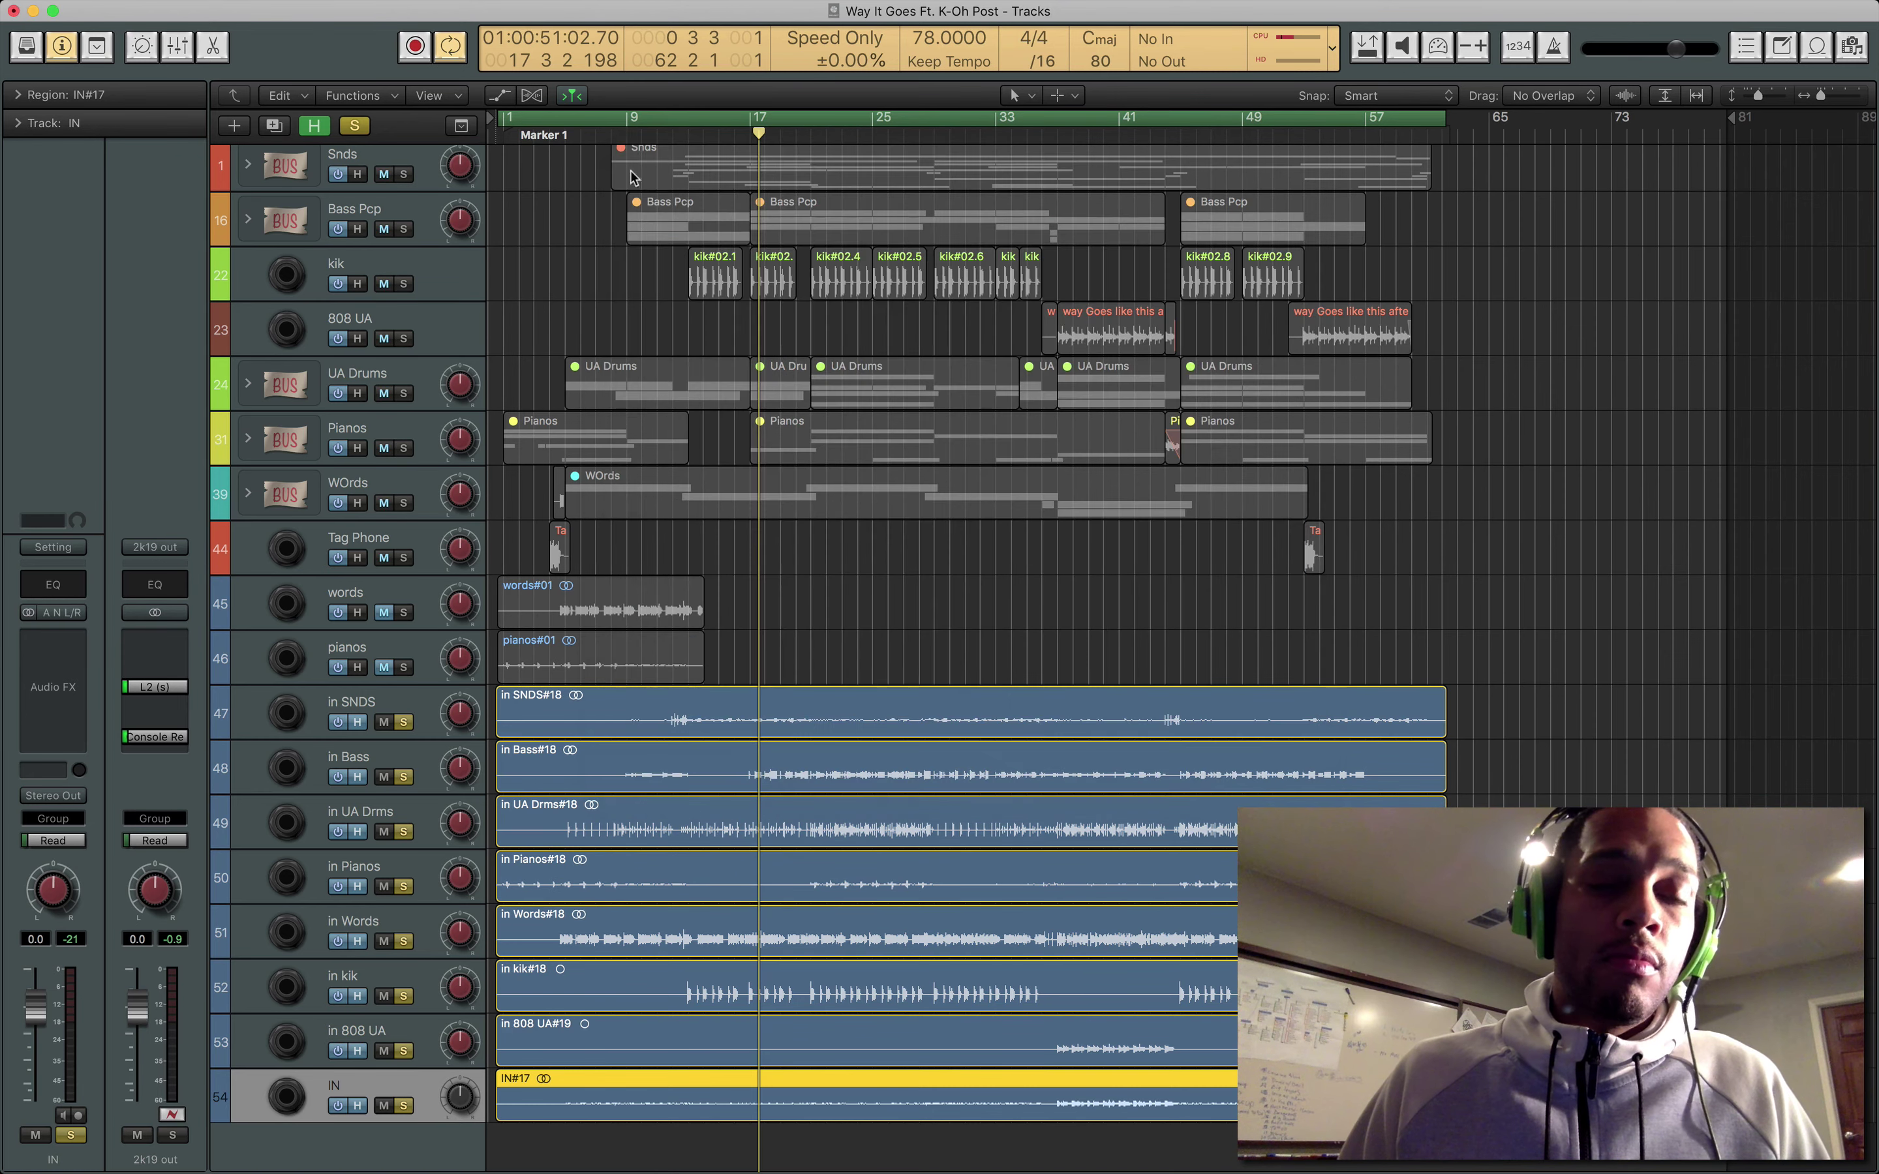
Switch to Console, open its settings, and examine the hardware devices and options.
{"action": "key", "text": "super+Up"}
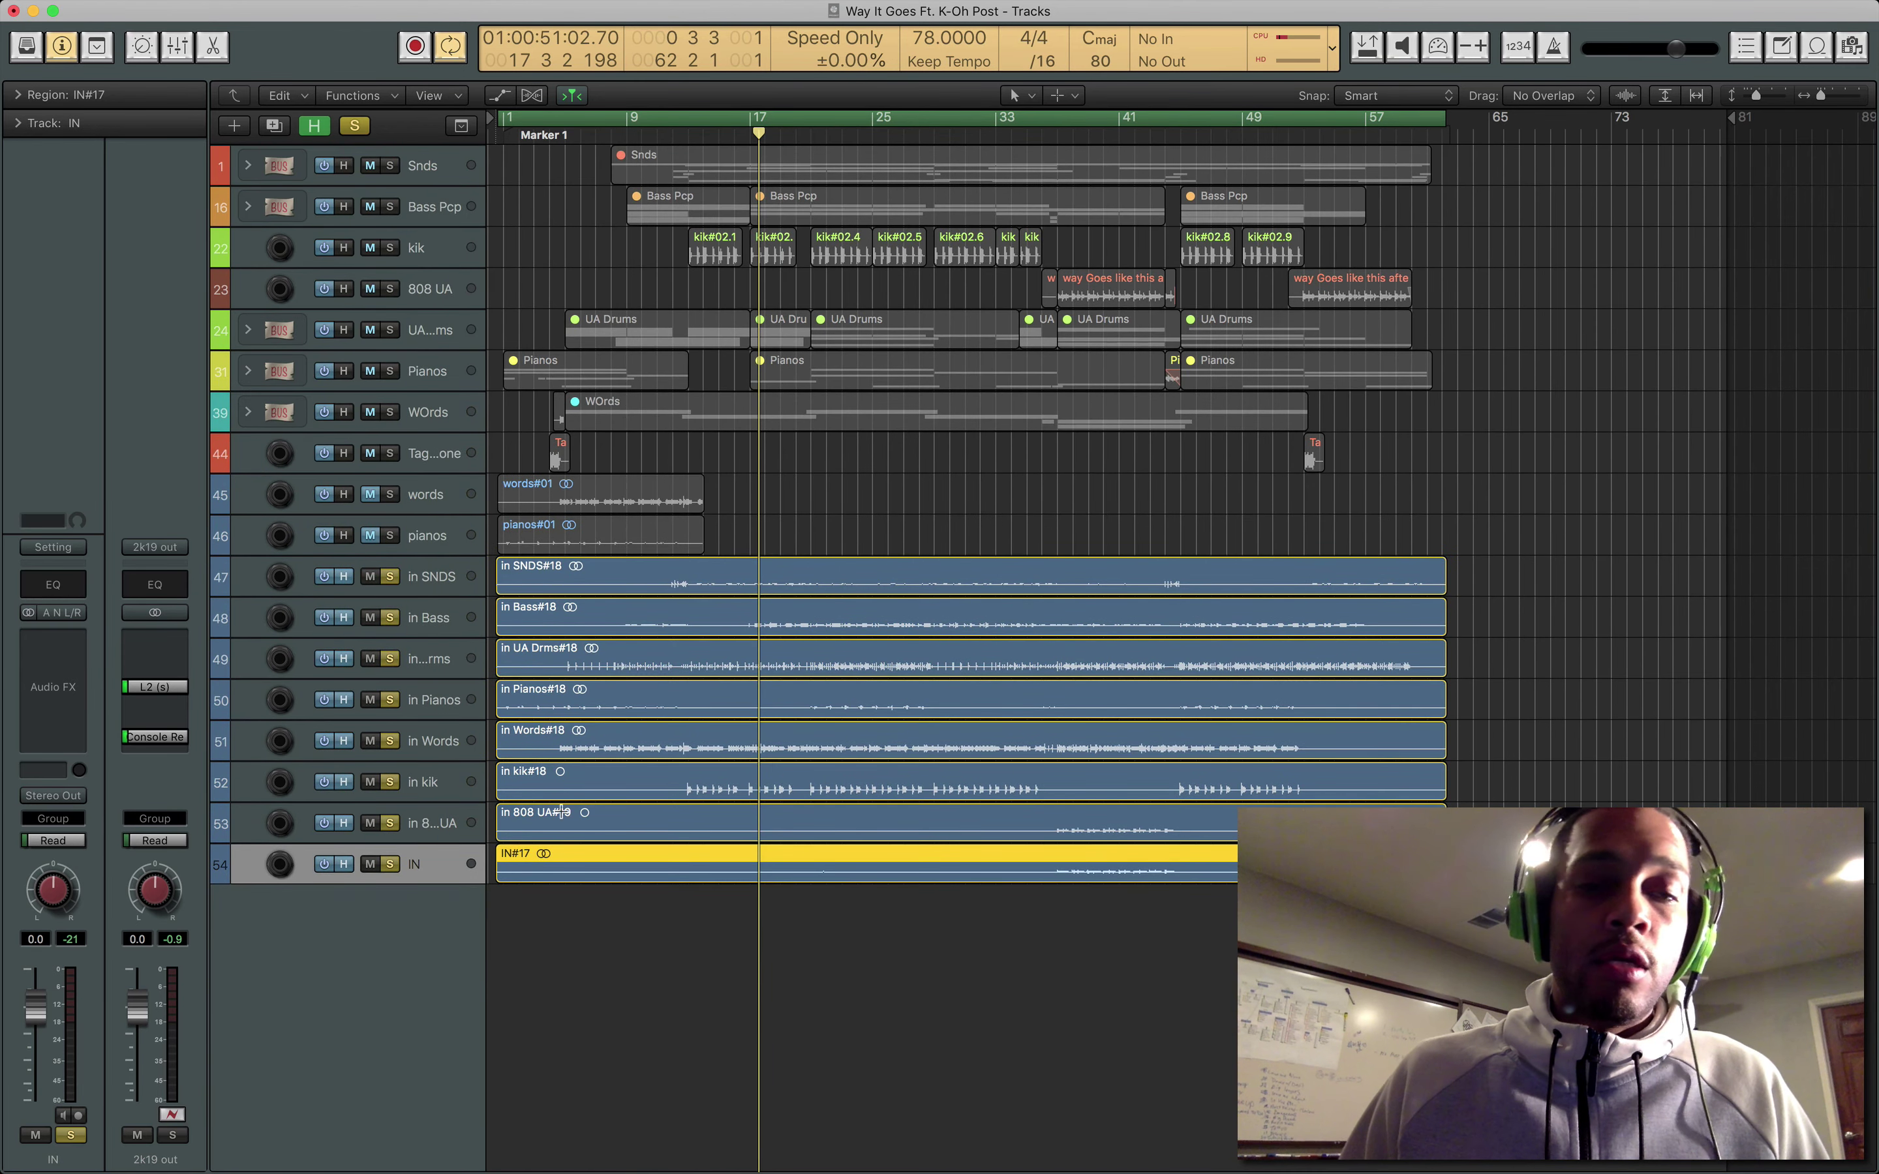
{"action": "mouse_move", "coordinate": [690, 1158]}
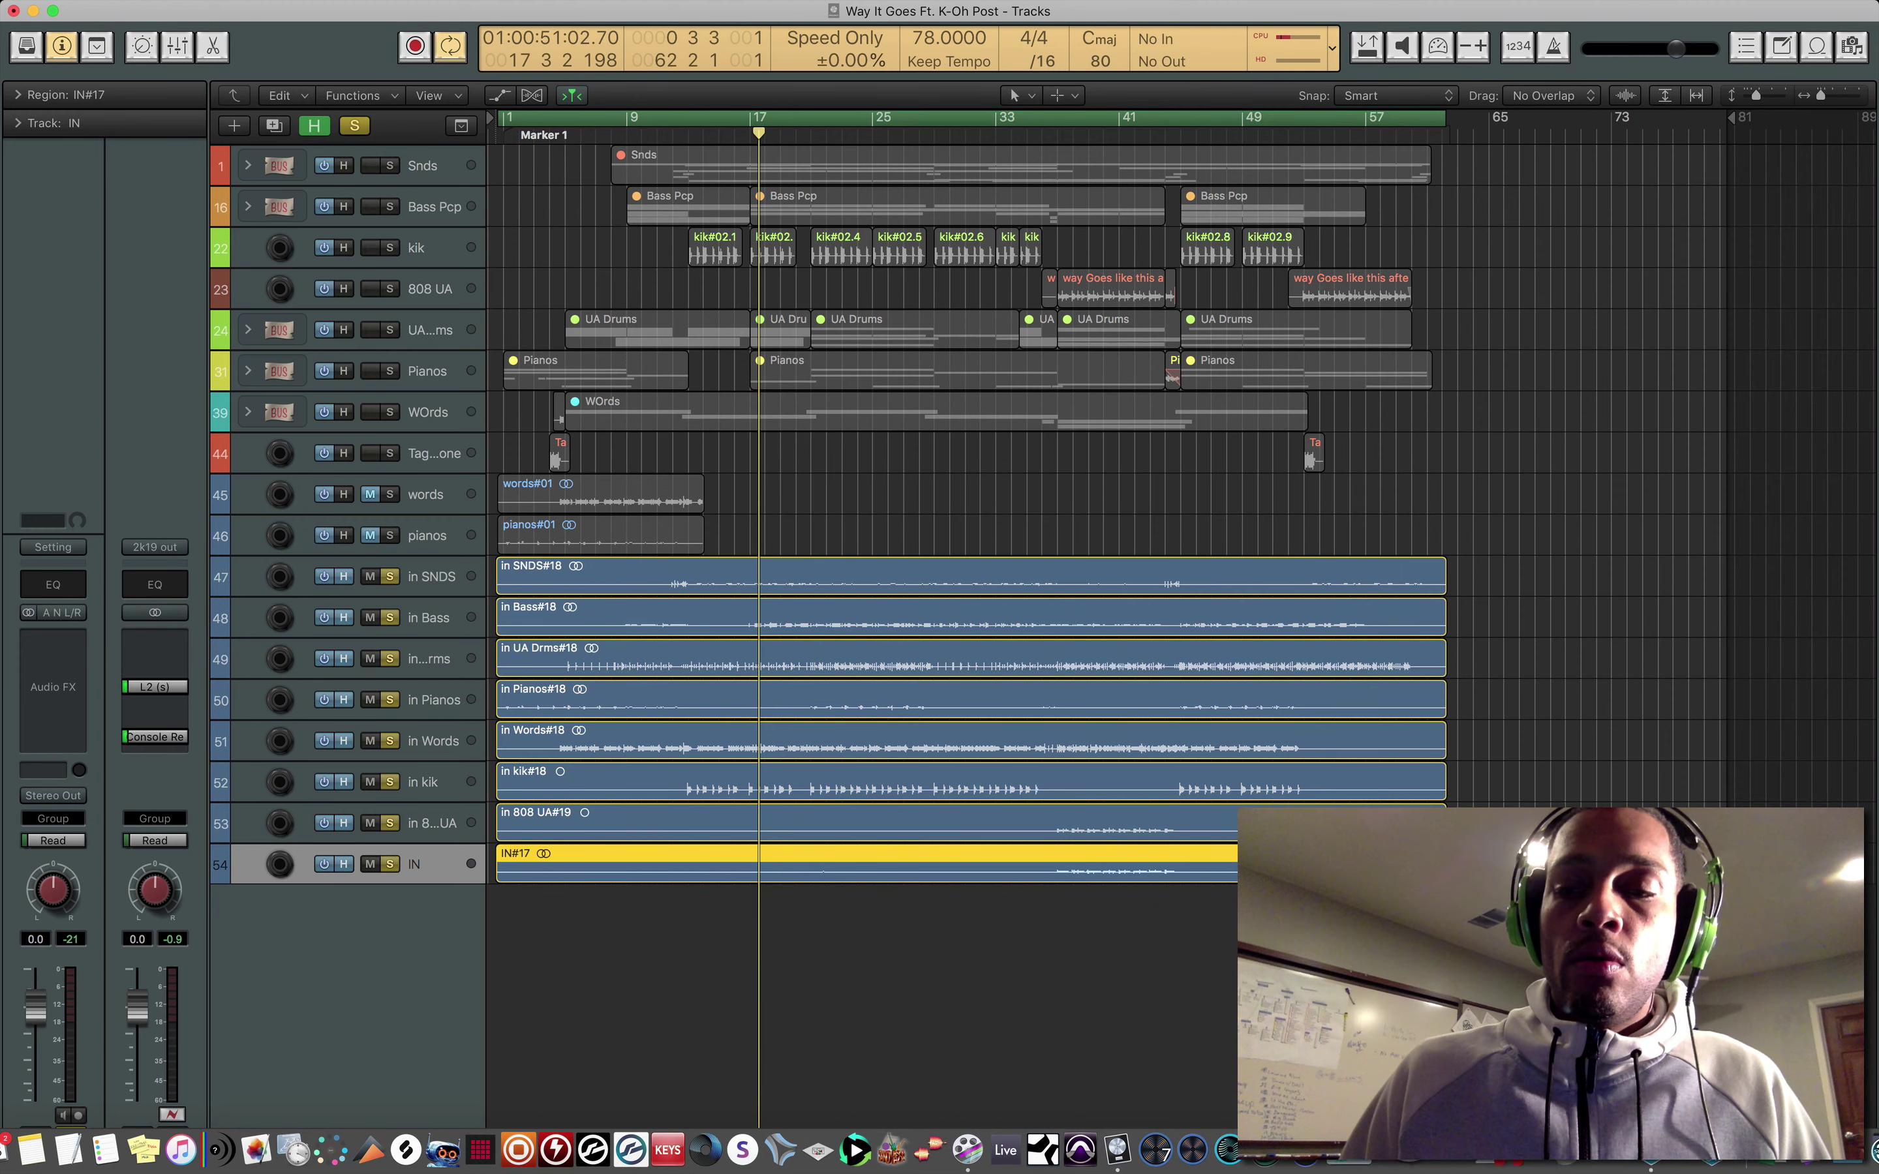
{"action": "left_click", "coordinate": [703, 1150]}
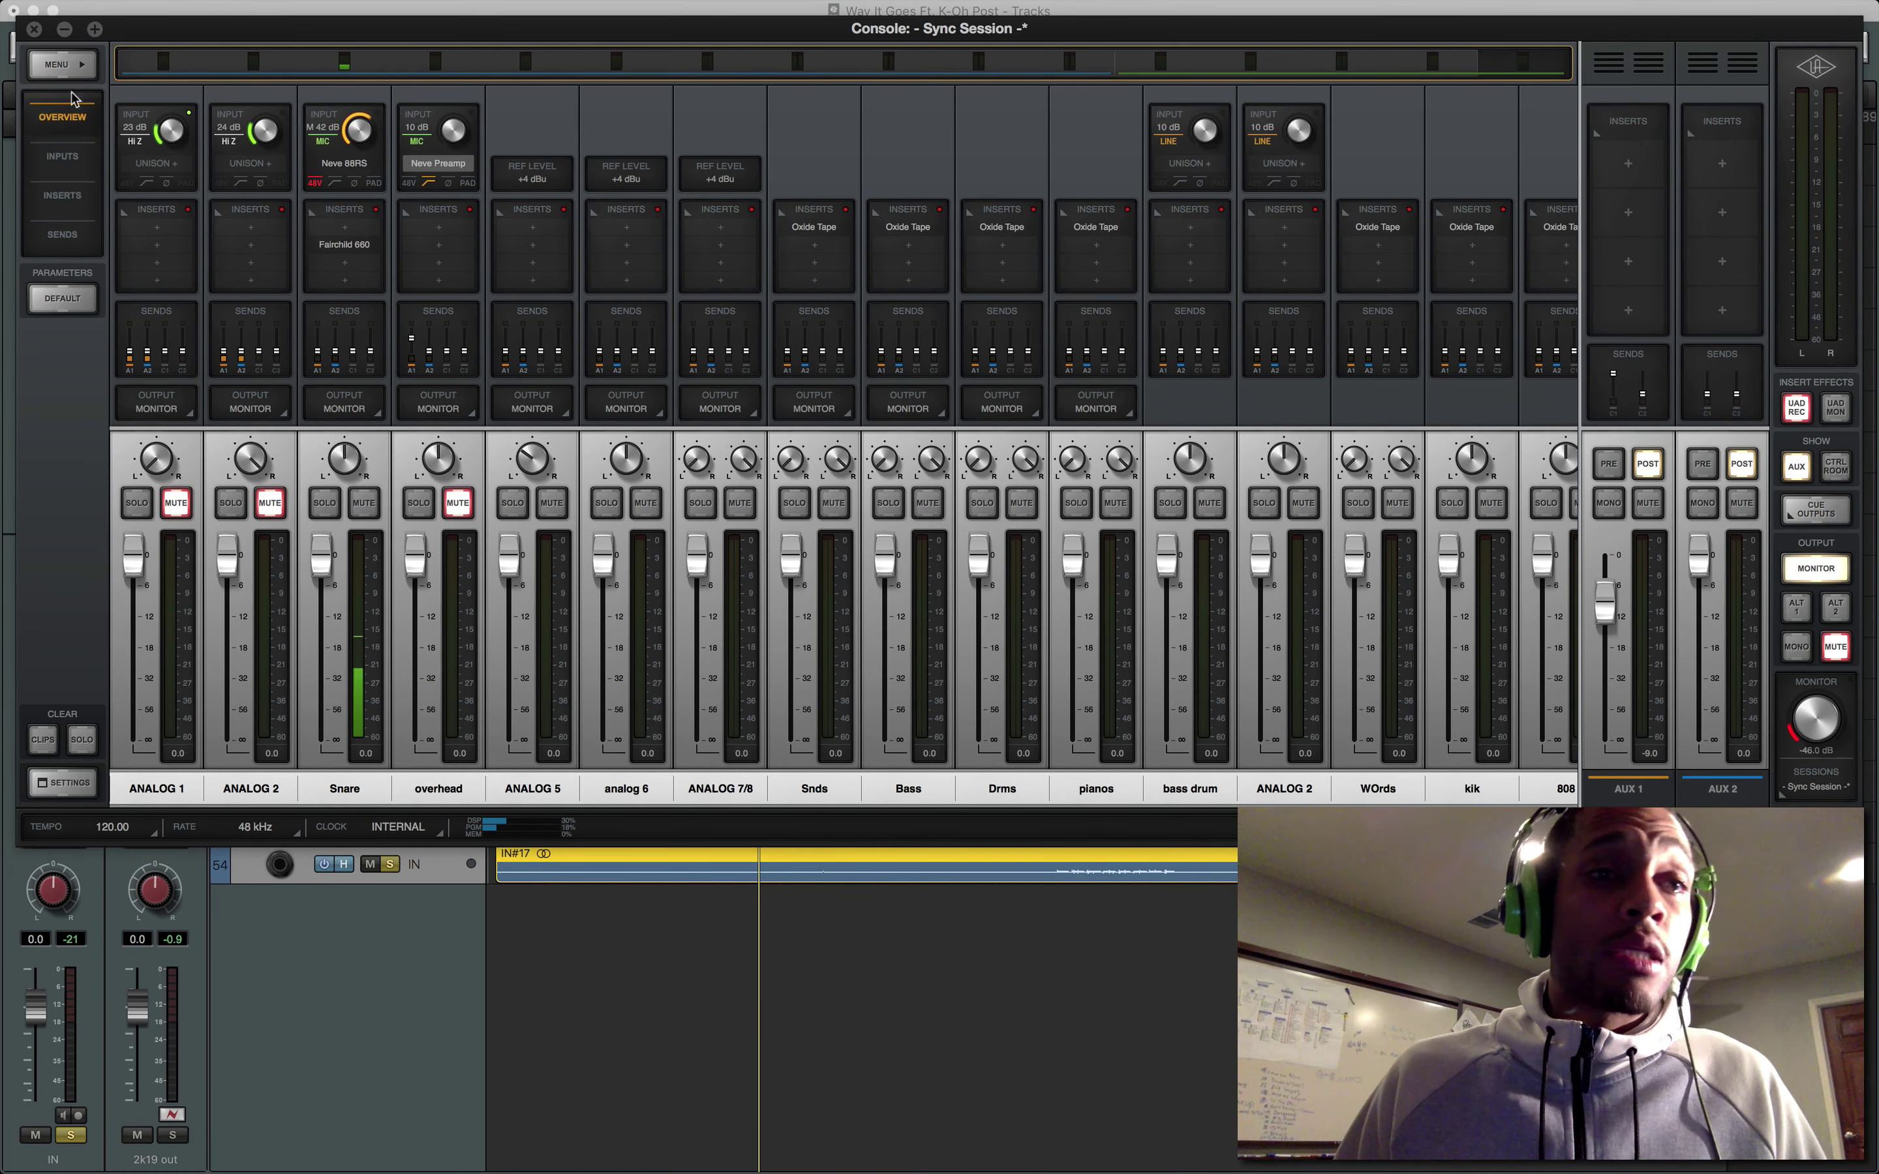
{"action": "left_click", "coordinate": [62, 65]}
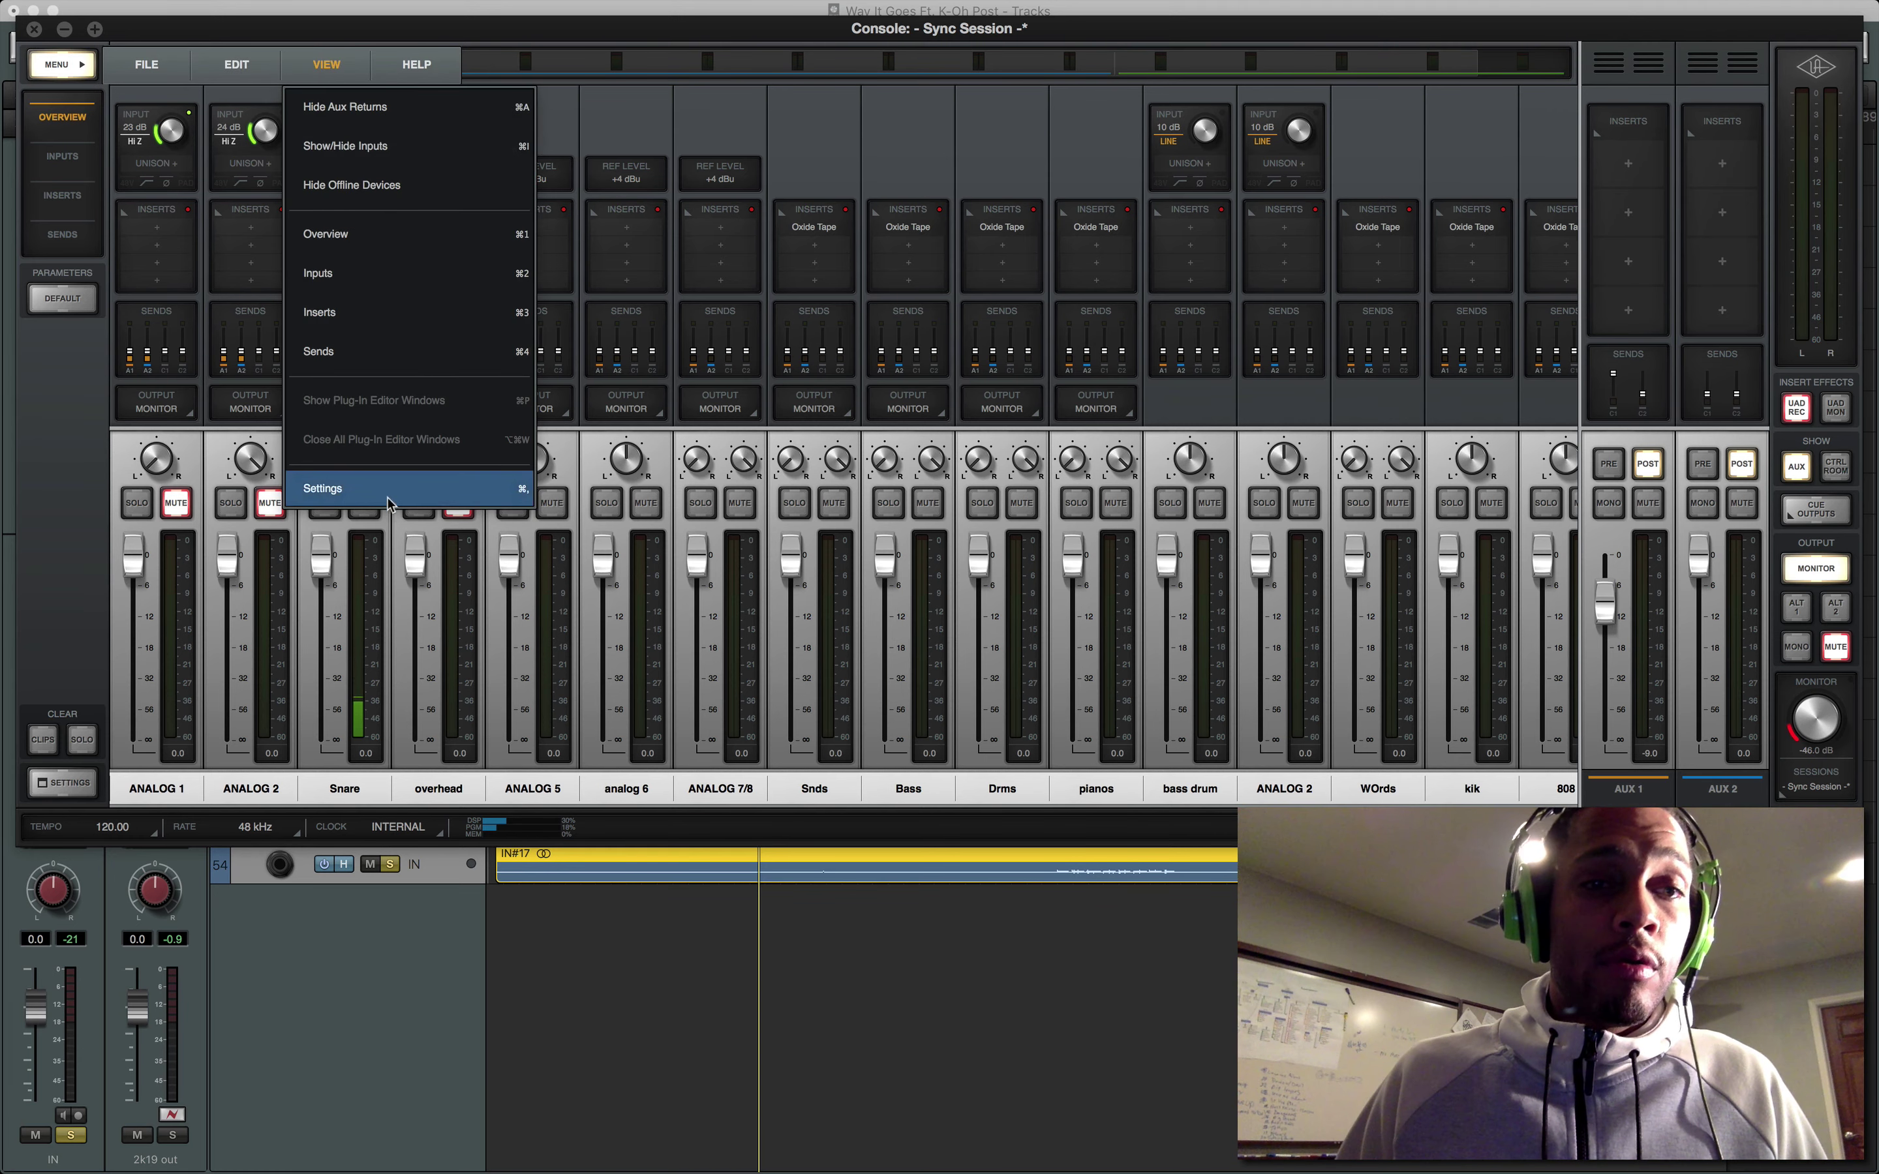
{"action": "left_click", "coordinate": [386, 490]}
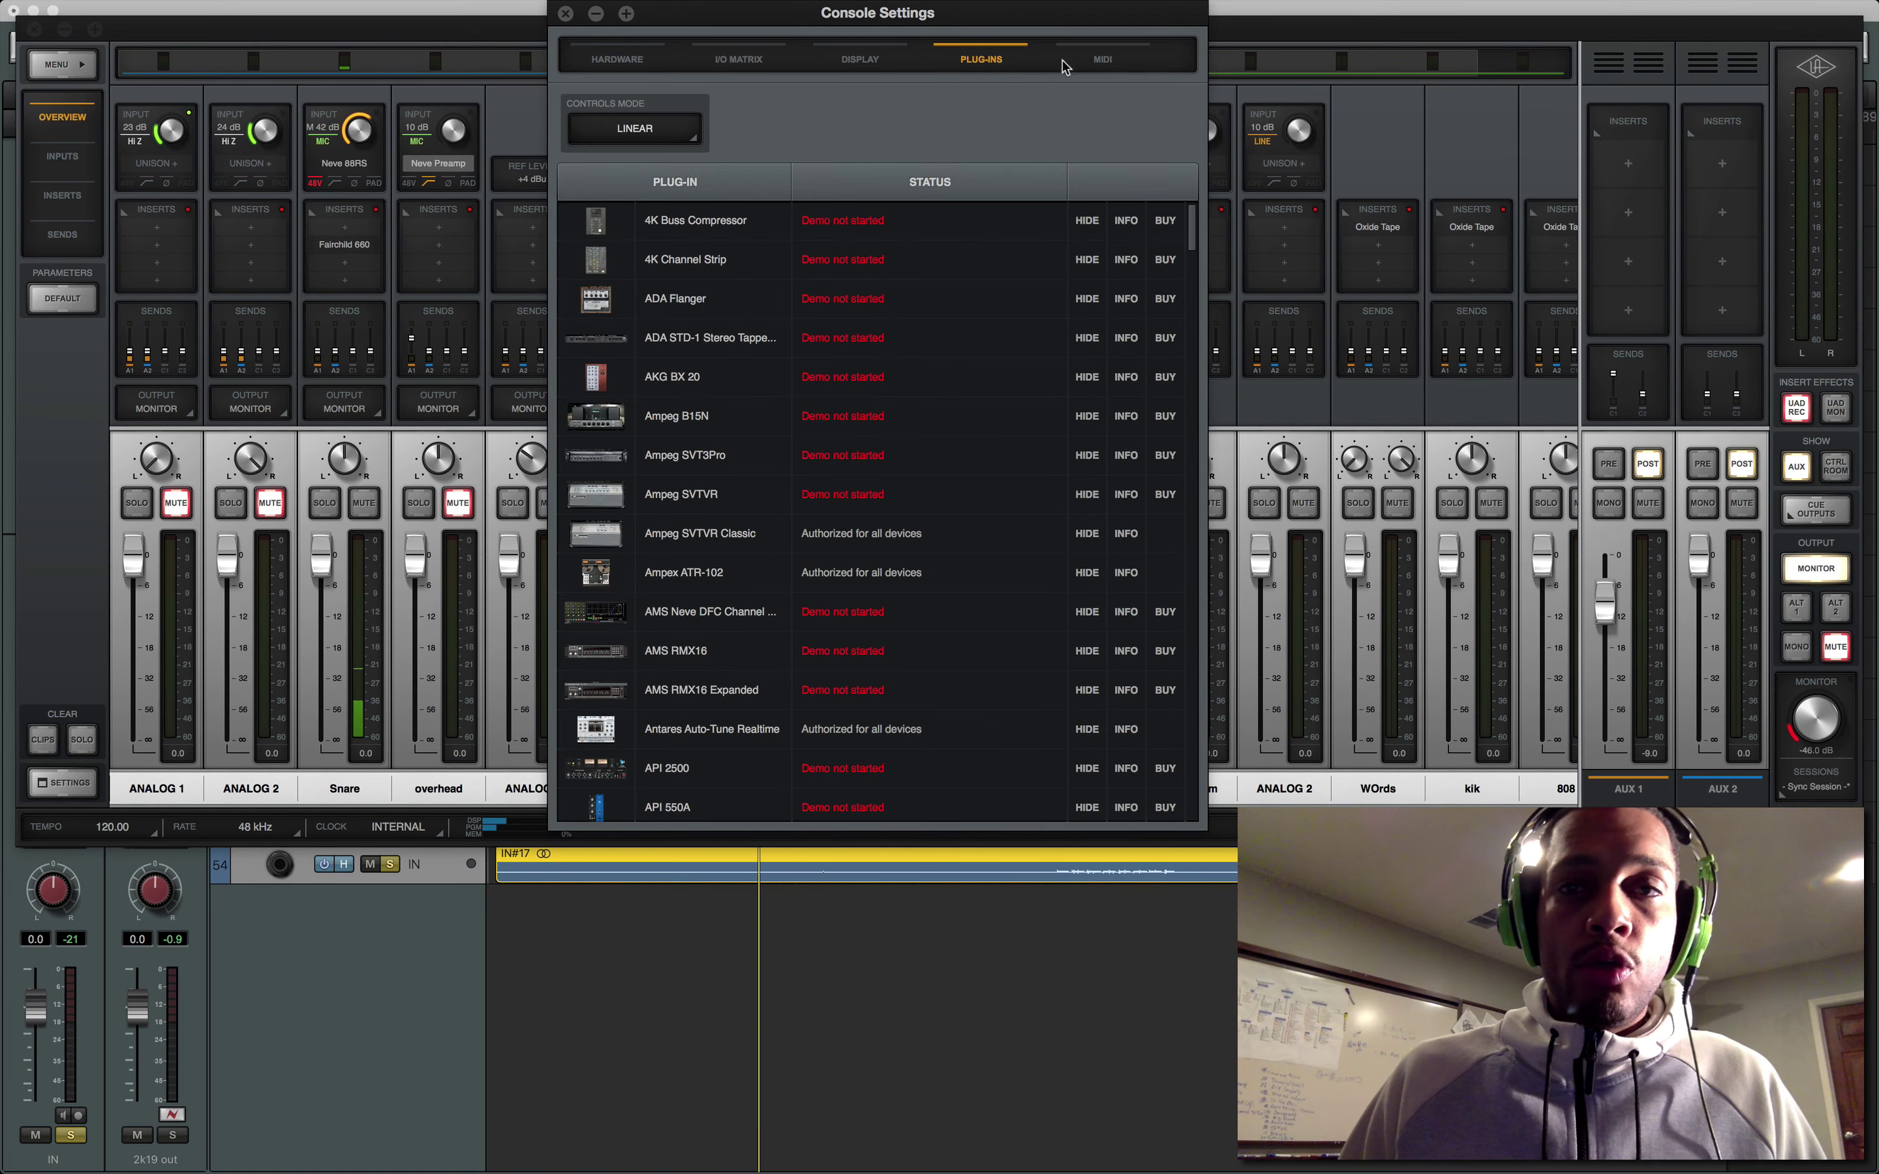
{"action": "left_click", "coordinate": [641, 56]}
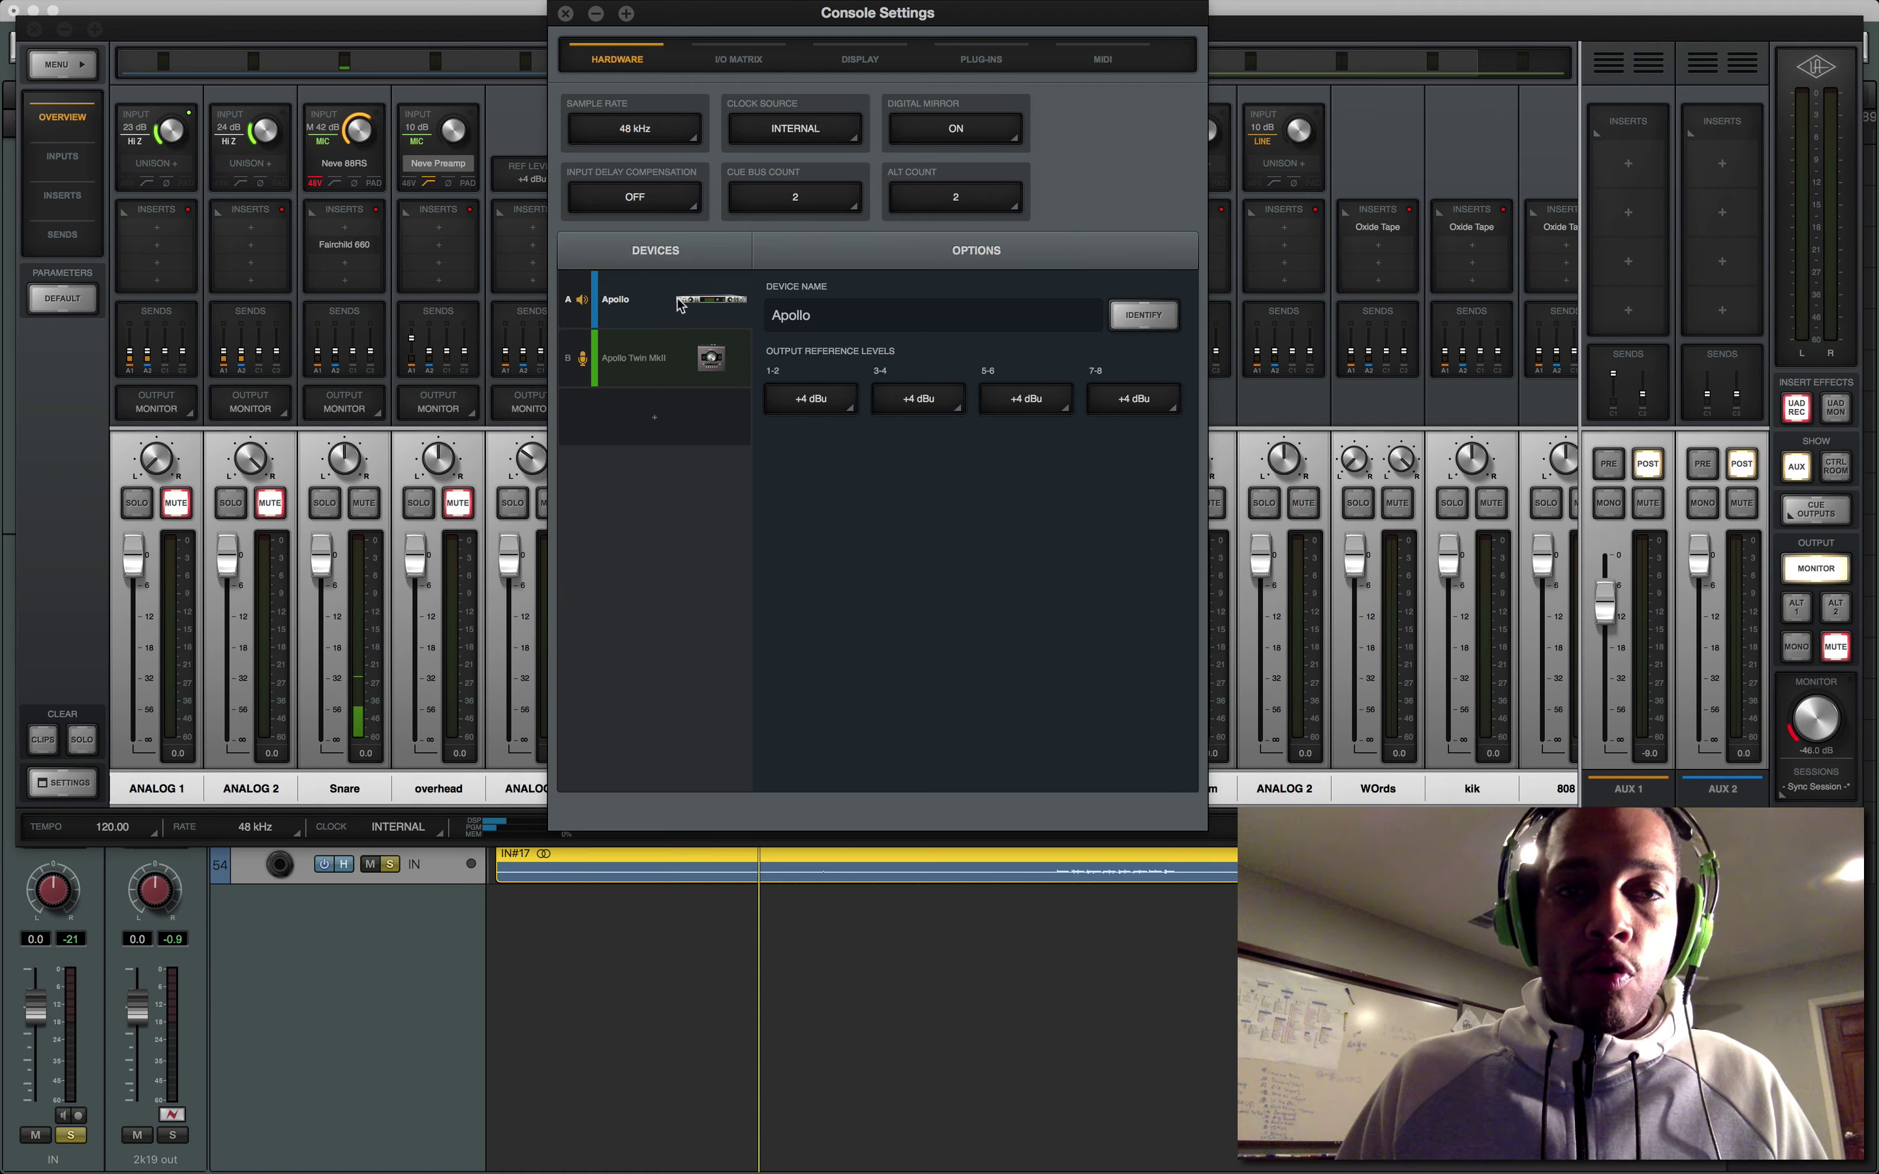
Examine the full I/O matrix of inputs and outputs for both Apollo devices, then close Console Settings.
{"action": "left_click", "coordinate": [743, 60]}
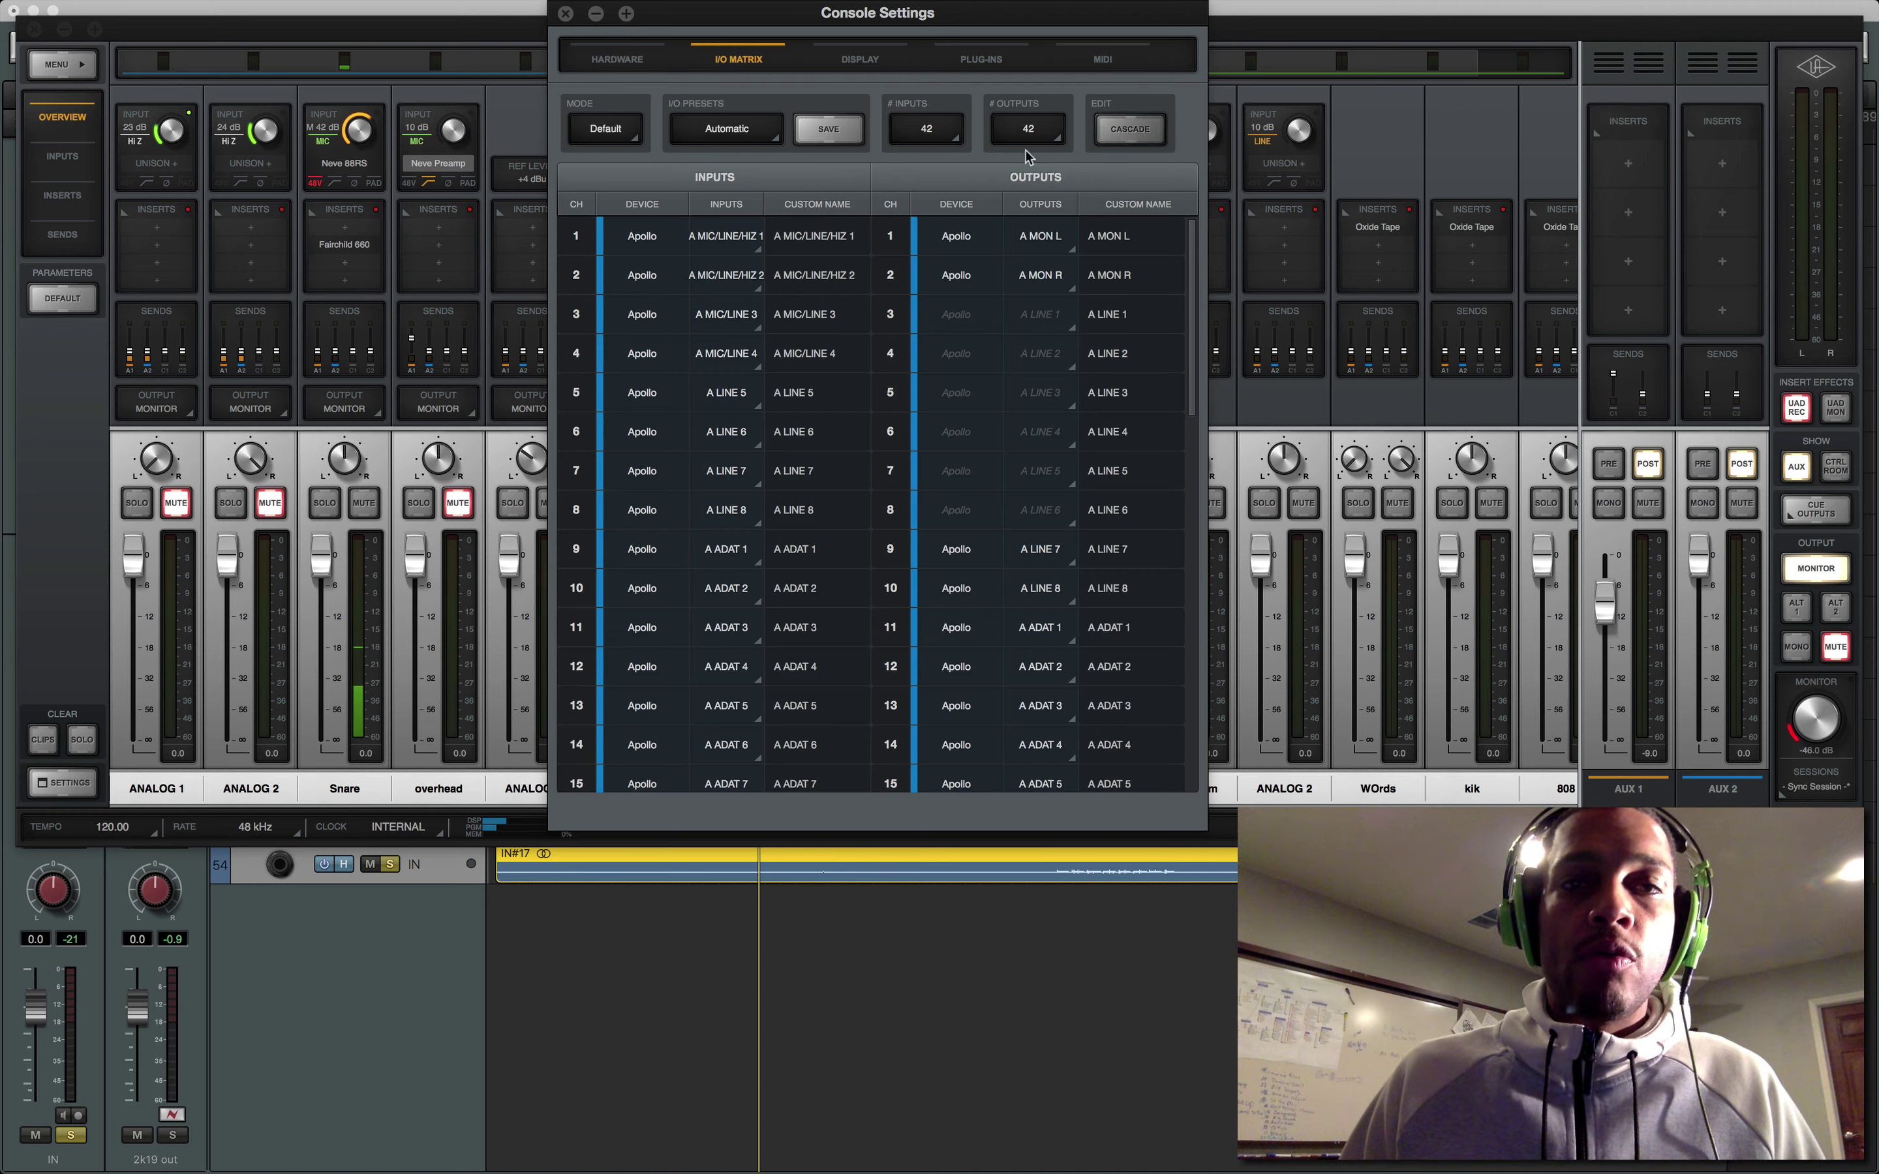
{"action": "scroll", "coordinate": [695, 446], "scroll_direction": "down", "scroll_amount": 10}
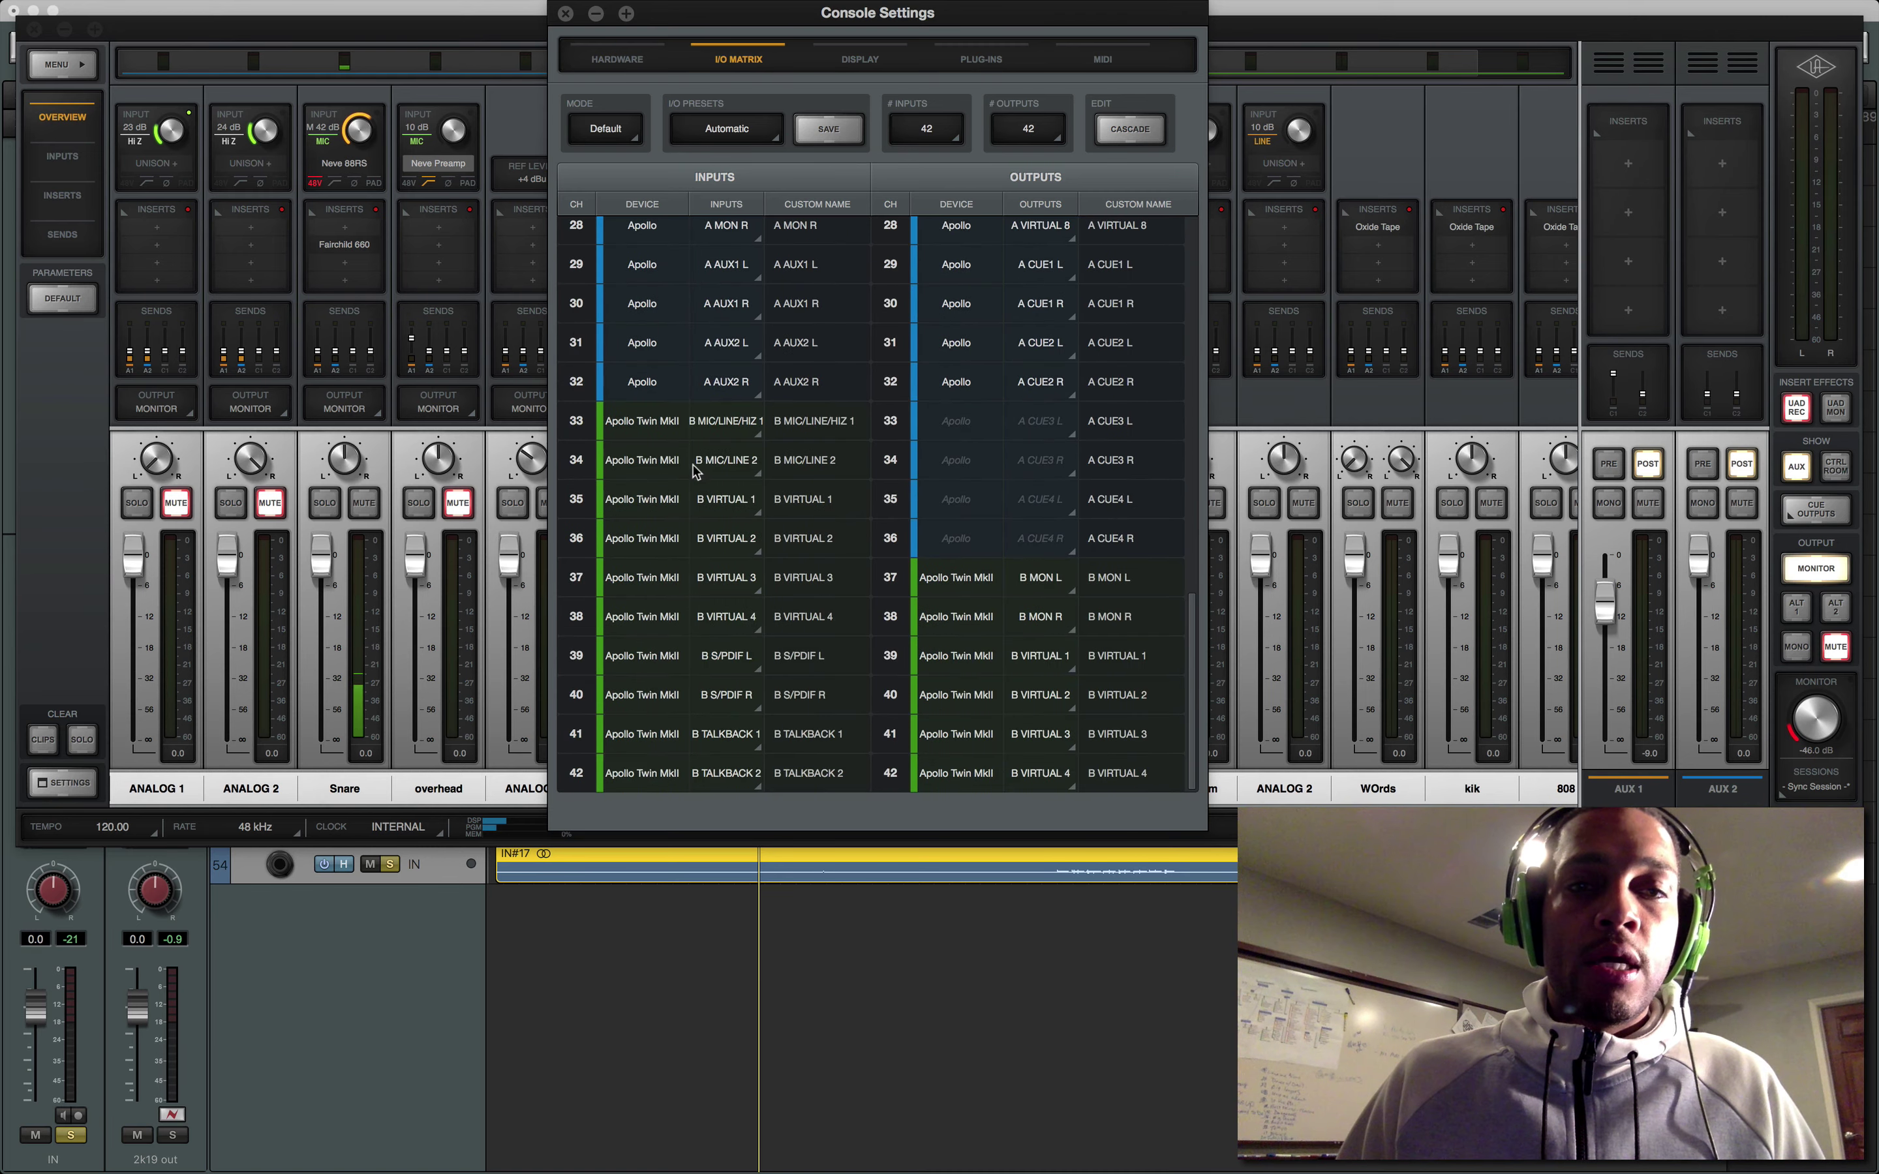
{"action": "scroll", "coordinate": [674, 441], "scroll_direction": "up", "scroll_amount": 10}
{"action": "scroll", "coordinate": [674, 440], "scroll_direction": "down", "scroll_amount": 10}
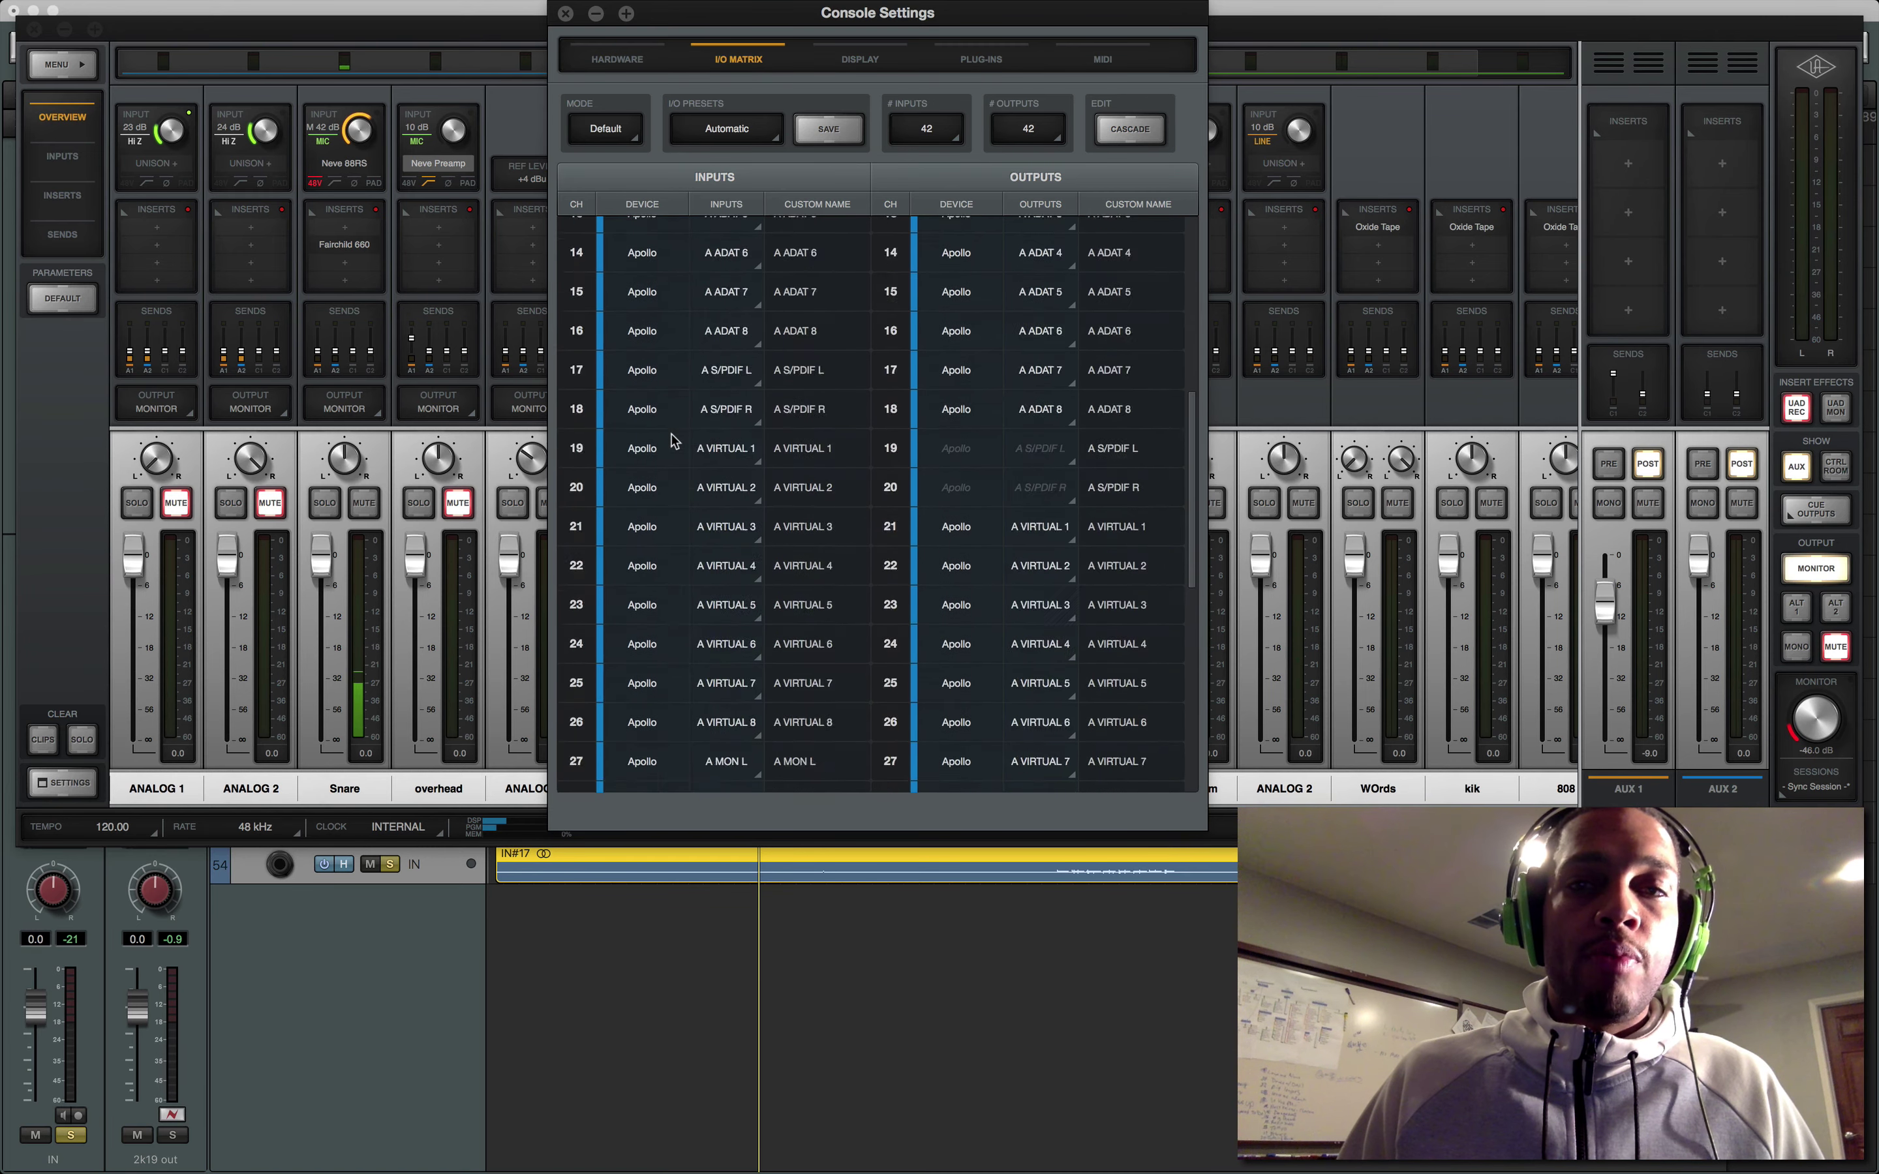
{"action": "scroll", "coordinate": [674, 441], "scroll_direction": "up", "scroll_amount": 10}
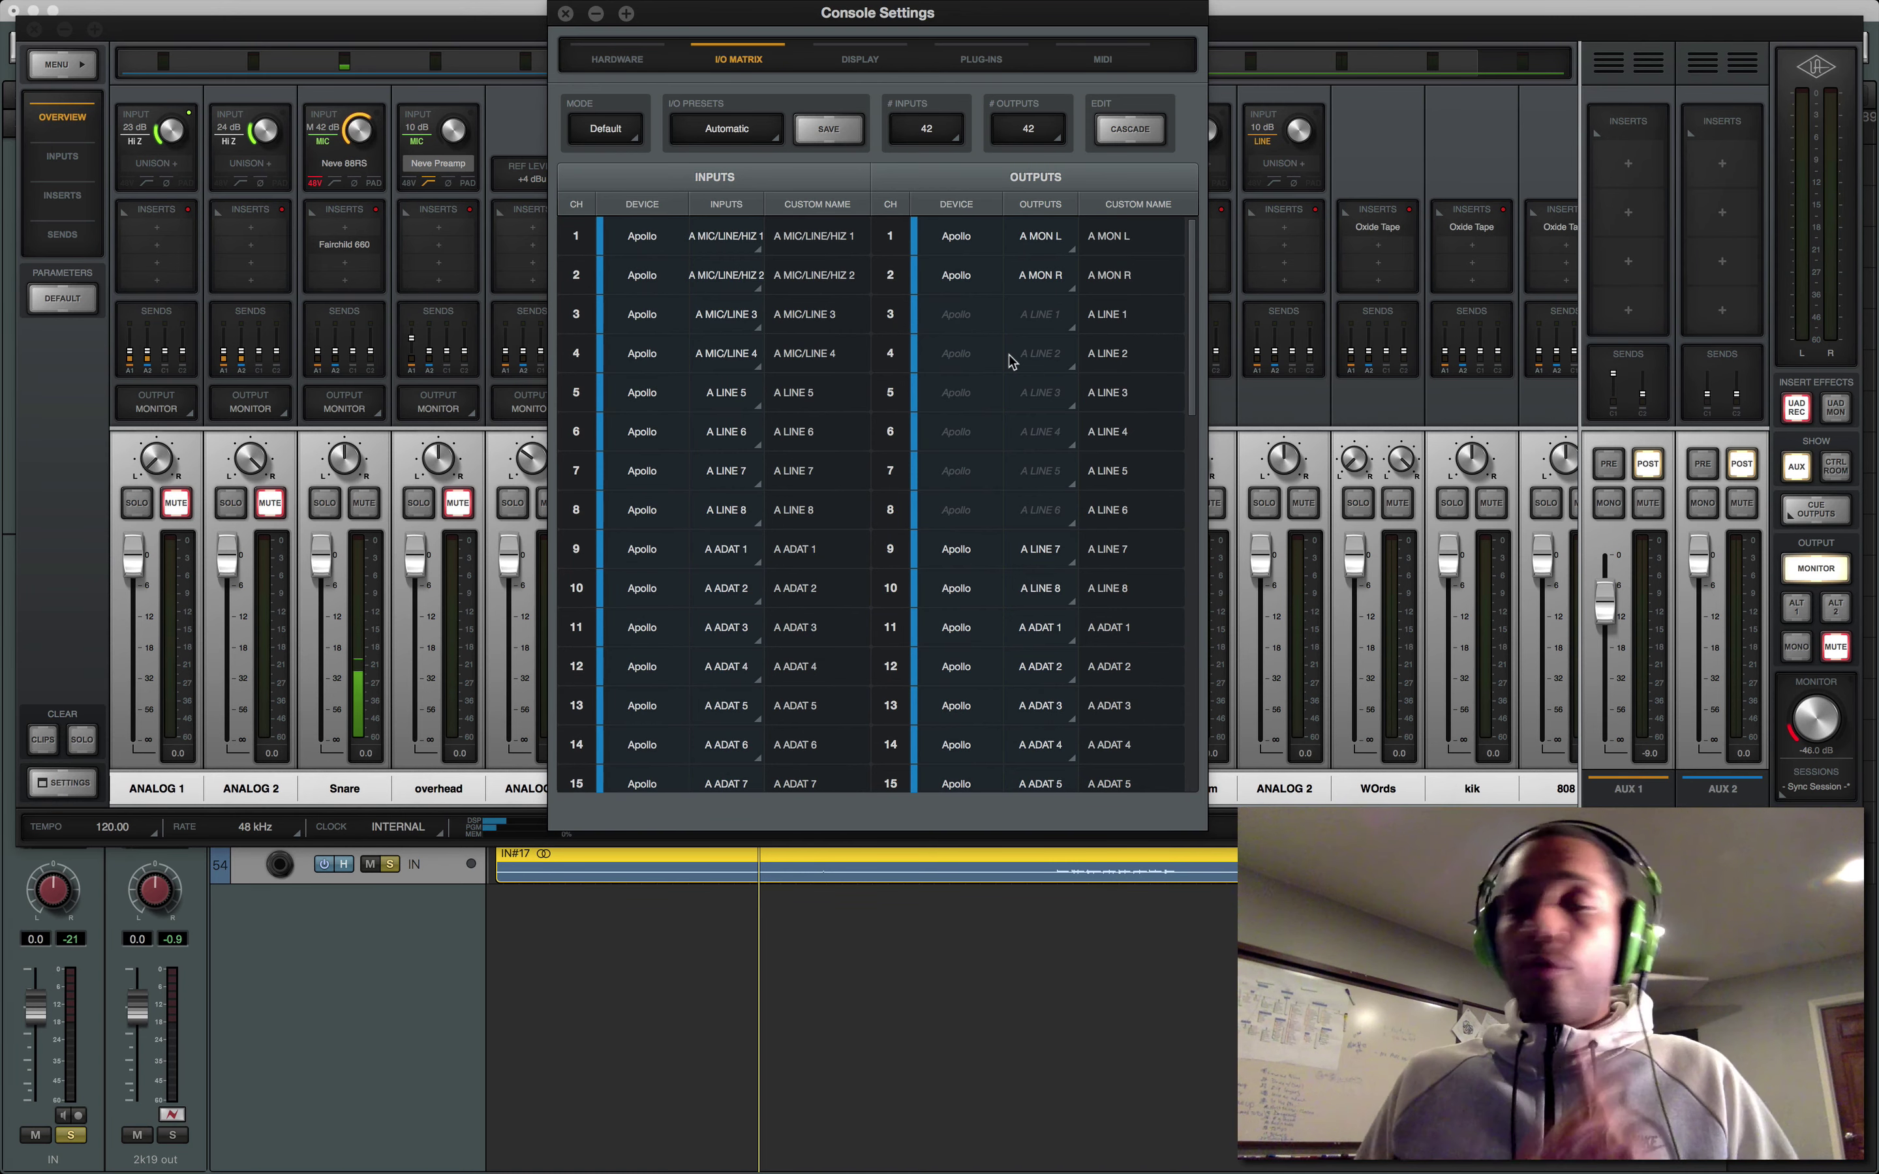
{"action": "left_click", "coordinate": [563, 15]}
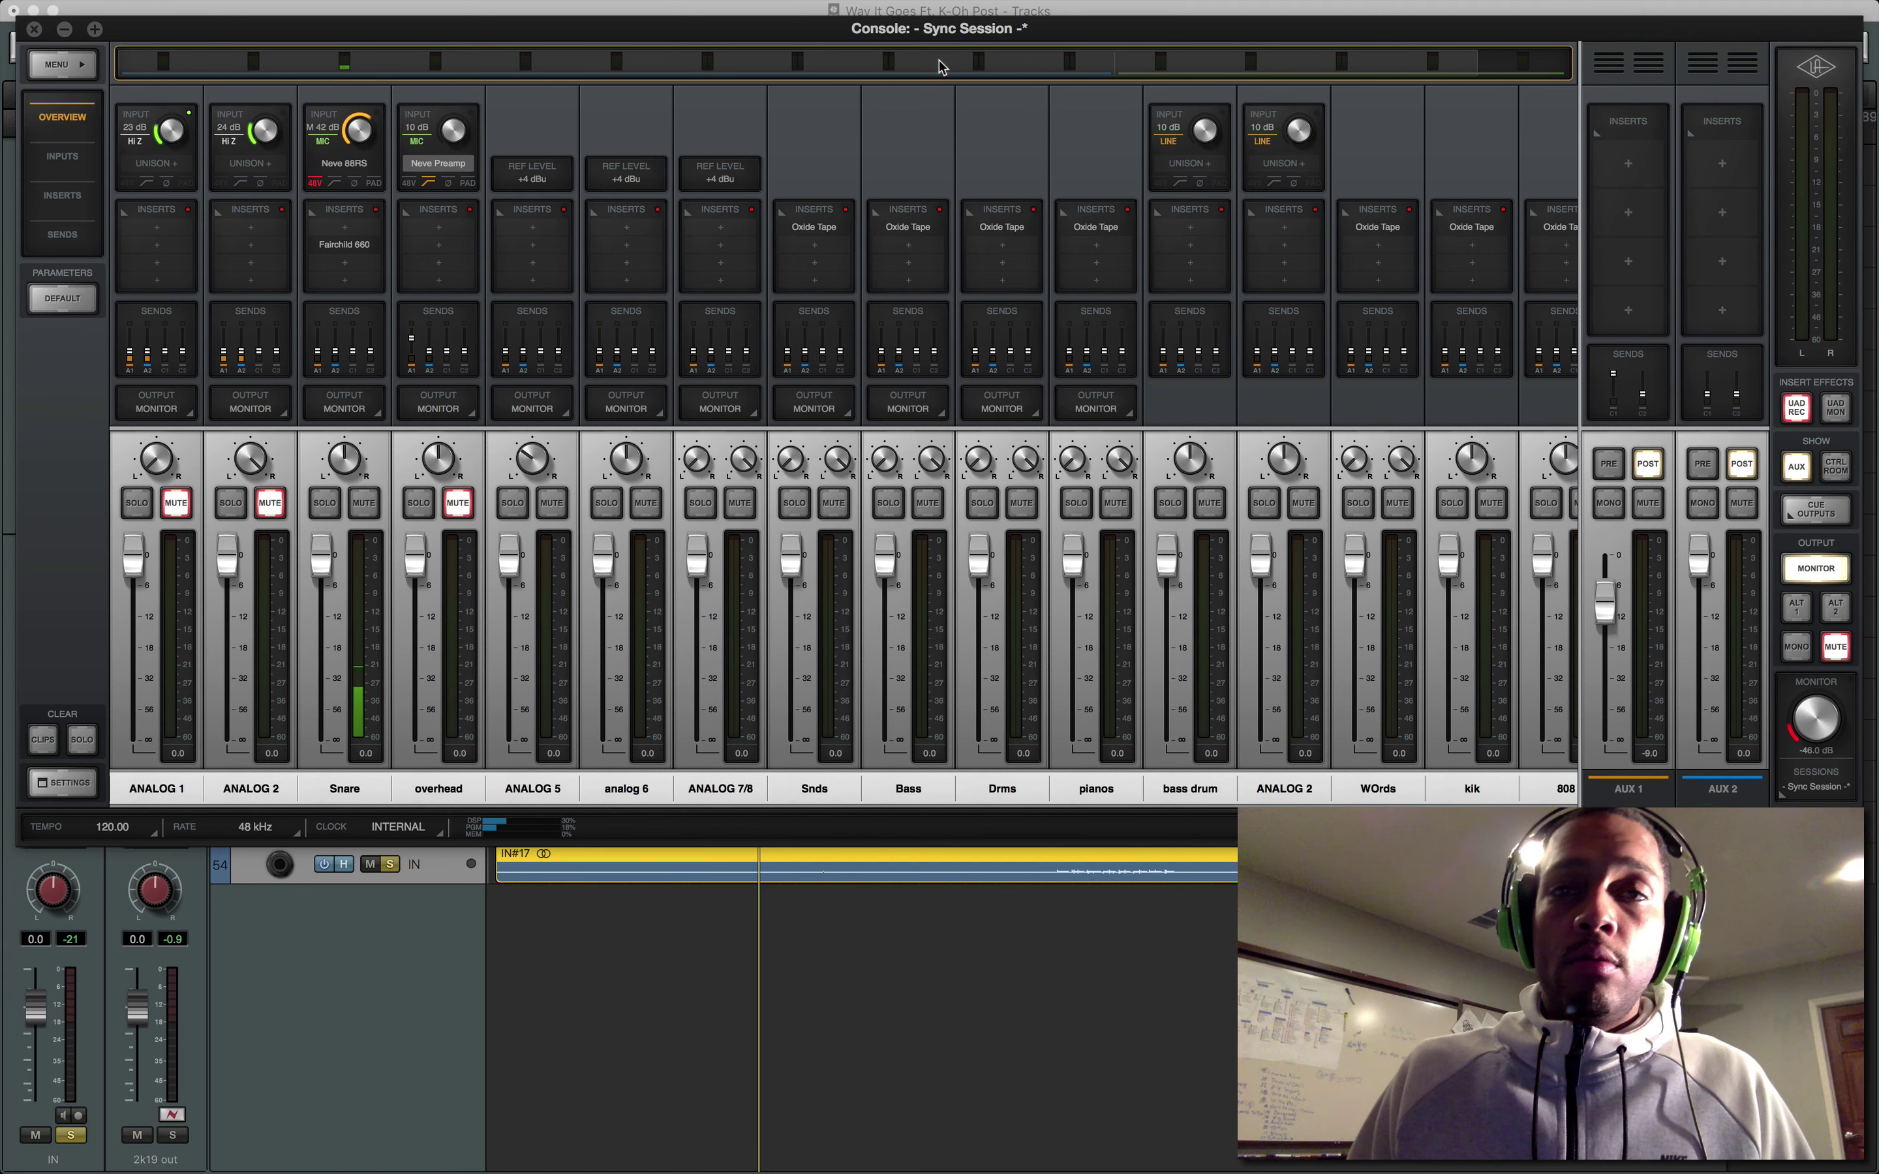
{"action": "left_click_drag", "start_coordinate": [1452, 64], "coordinate": [1541, 62]}
{"action": "scroll", "coordinate": [1474, 60], "scroll_direction": "left", "scroll_amount": 2}
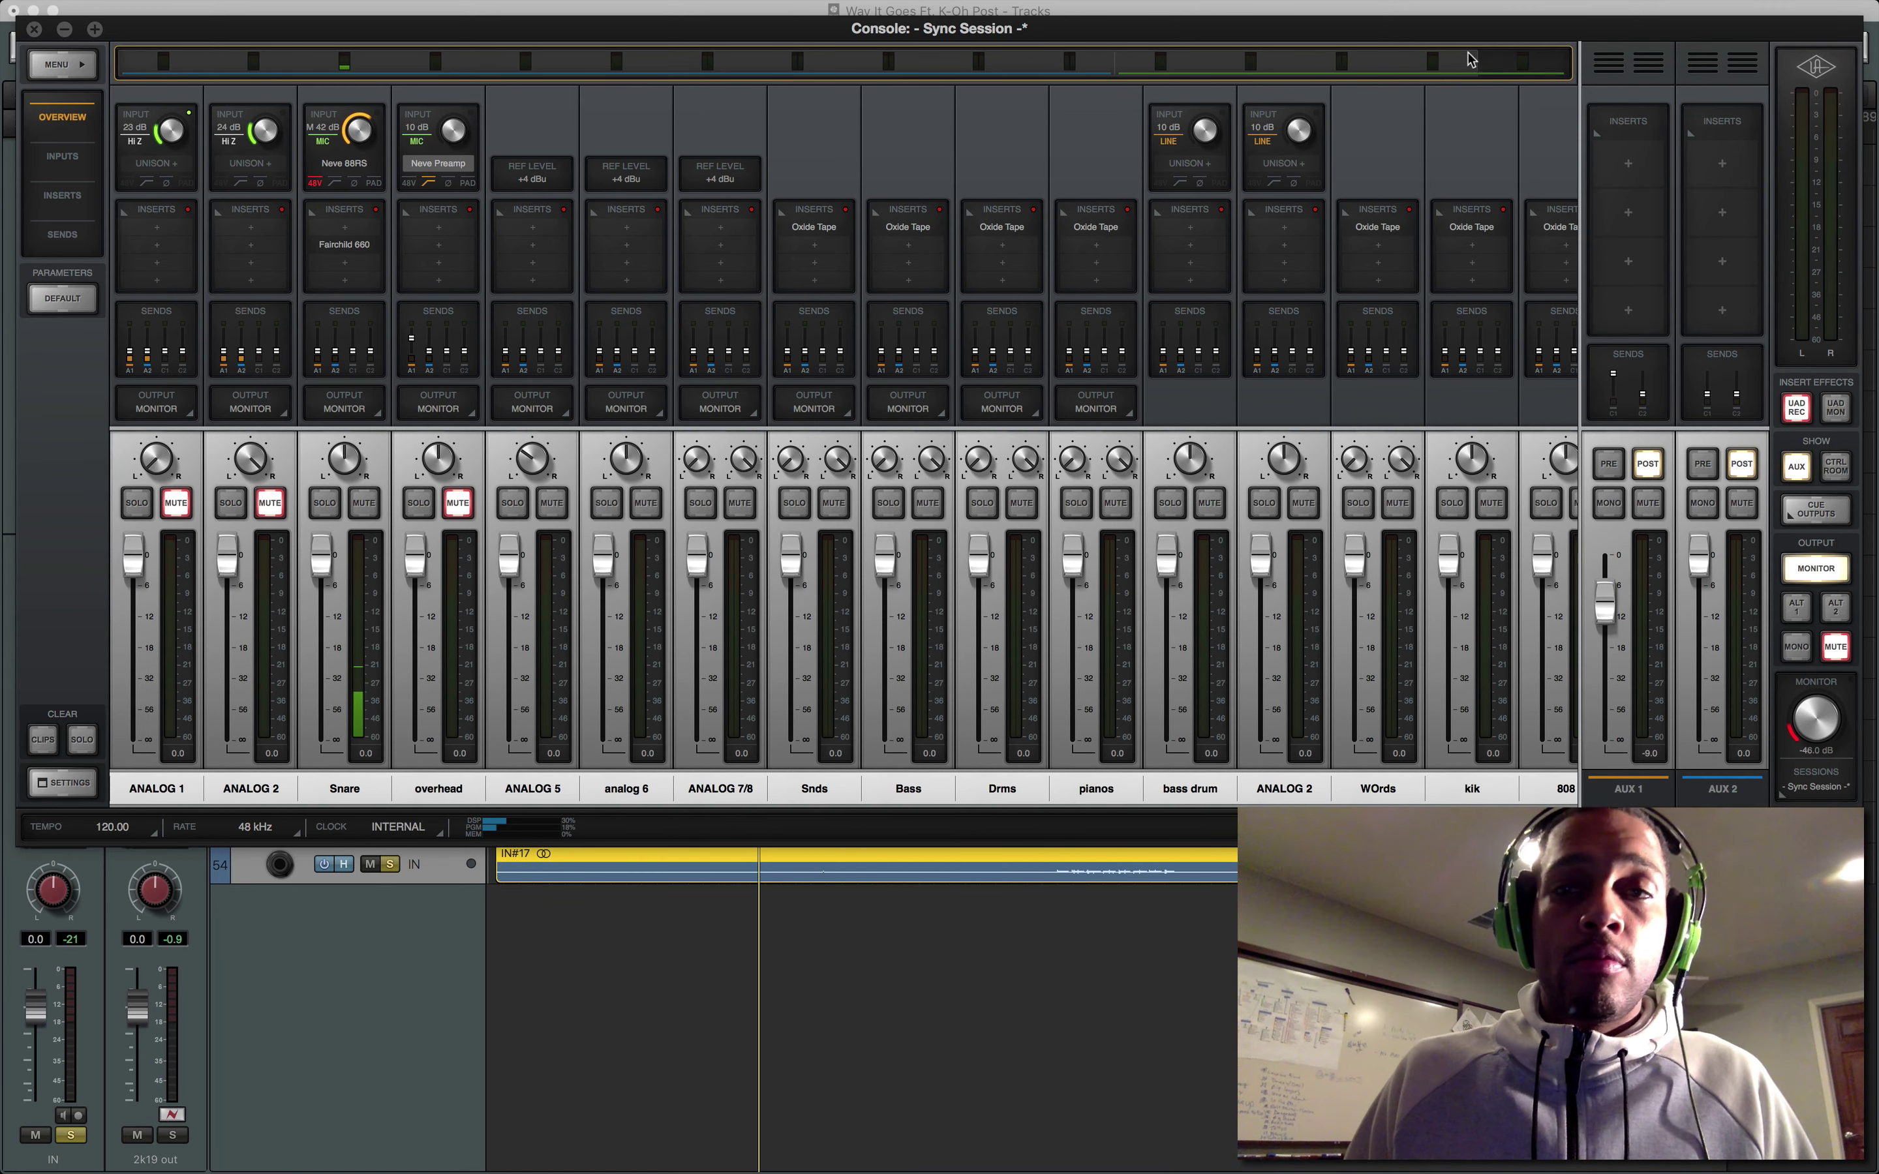
{"action": "scroll", "coordinate": [917, 116], "scroll_direction": "right", "scroll_amount": 2}
{"action": "scroll", "coordinate": [884, 91], "scroll_direction": "left", "scroll_amount": 2}
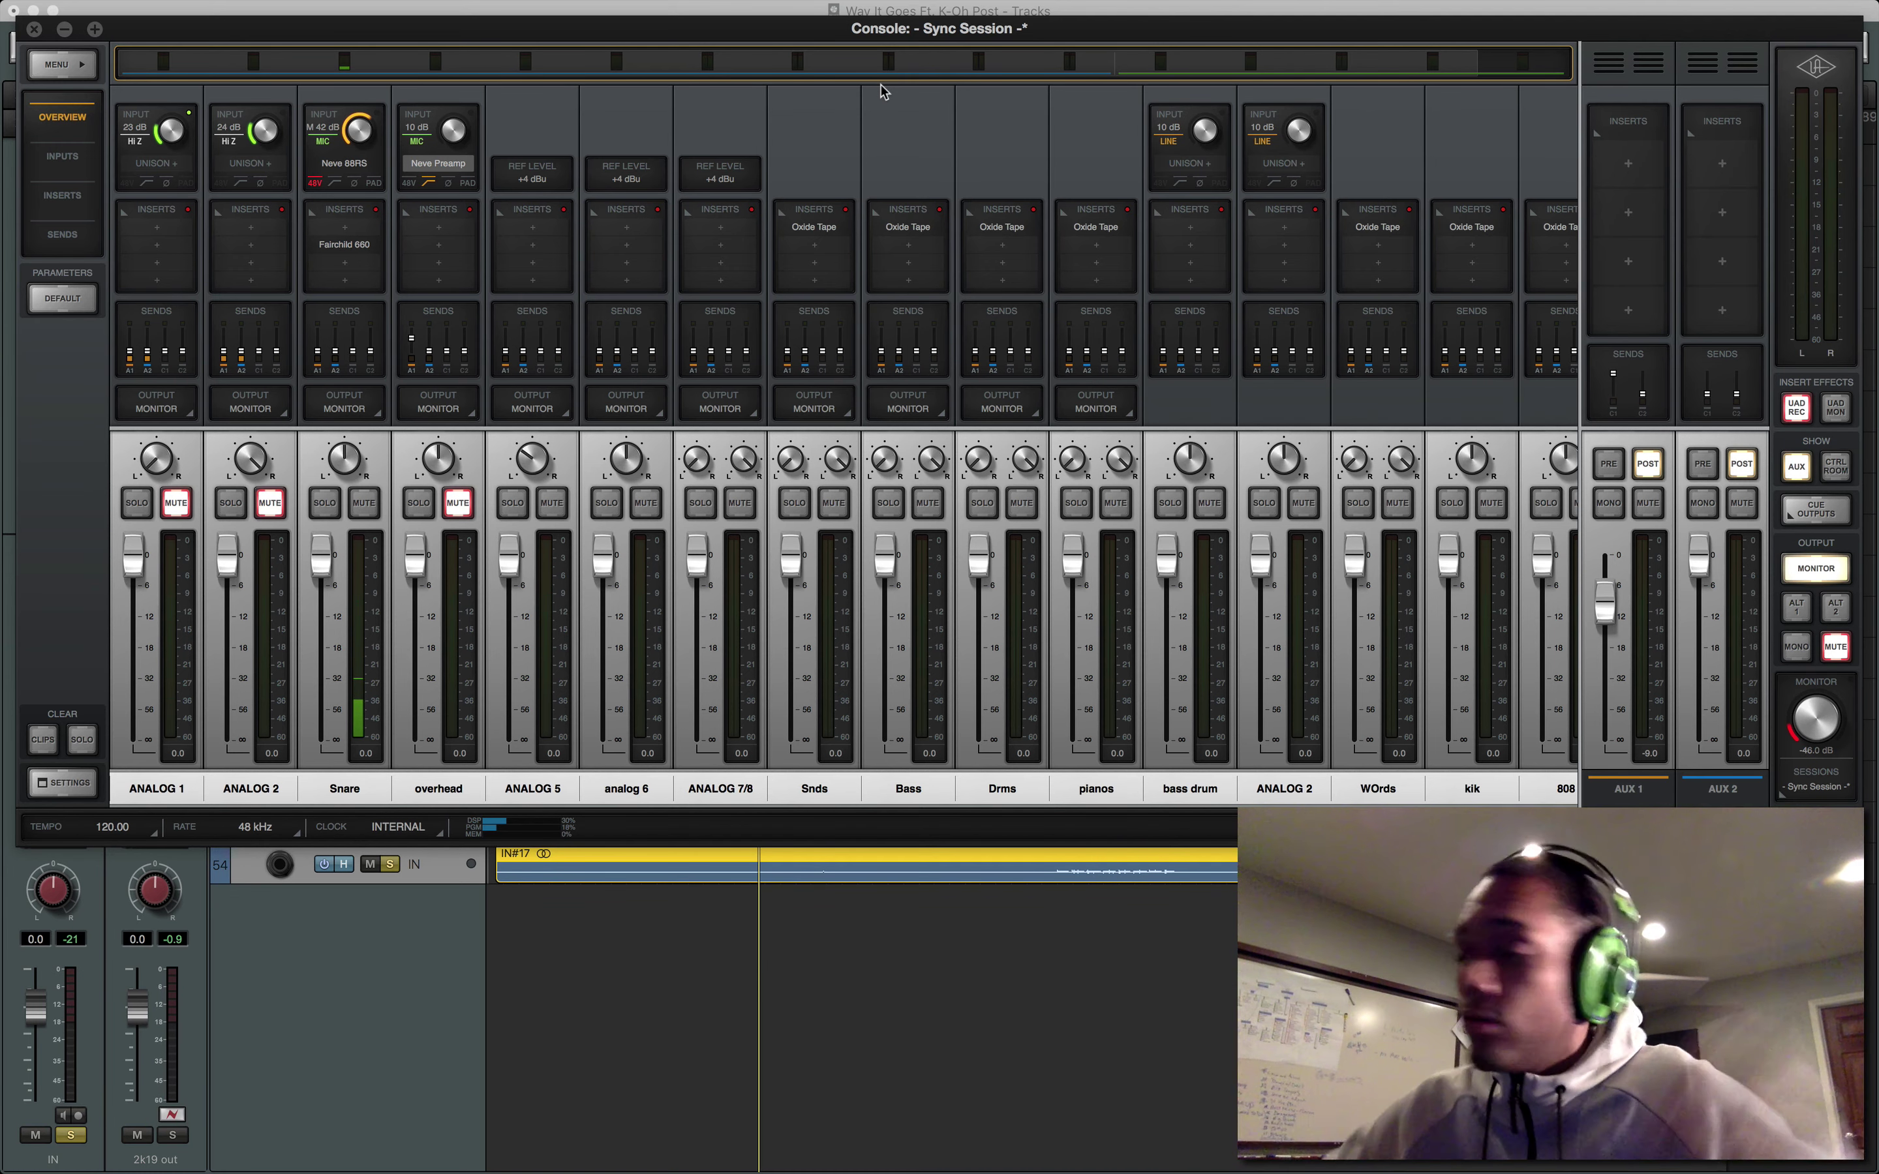
Return to Logic Pro and open the ScreenFlow recording options.
{"action": "left_click", "coordinate": [369, 1061]}
{"action": "left_click", "coordinate": [1370, 10]}
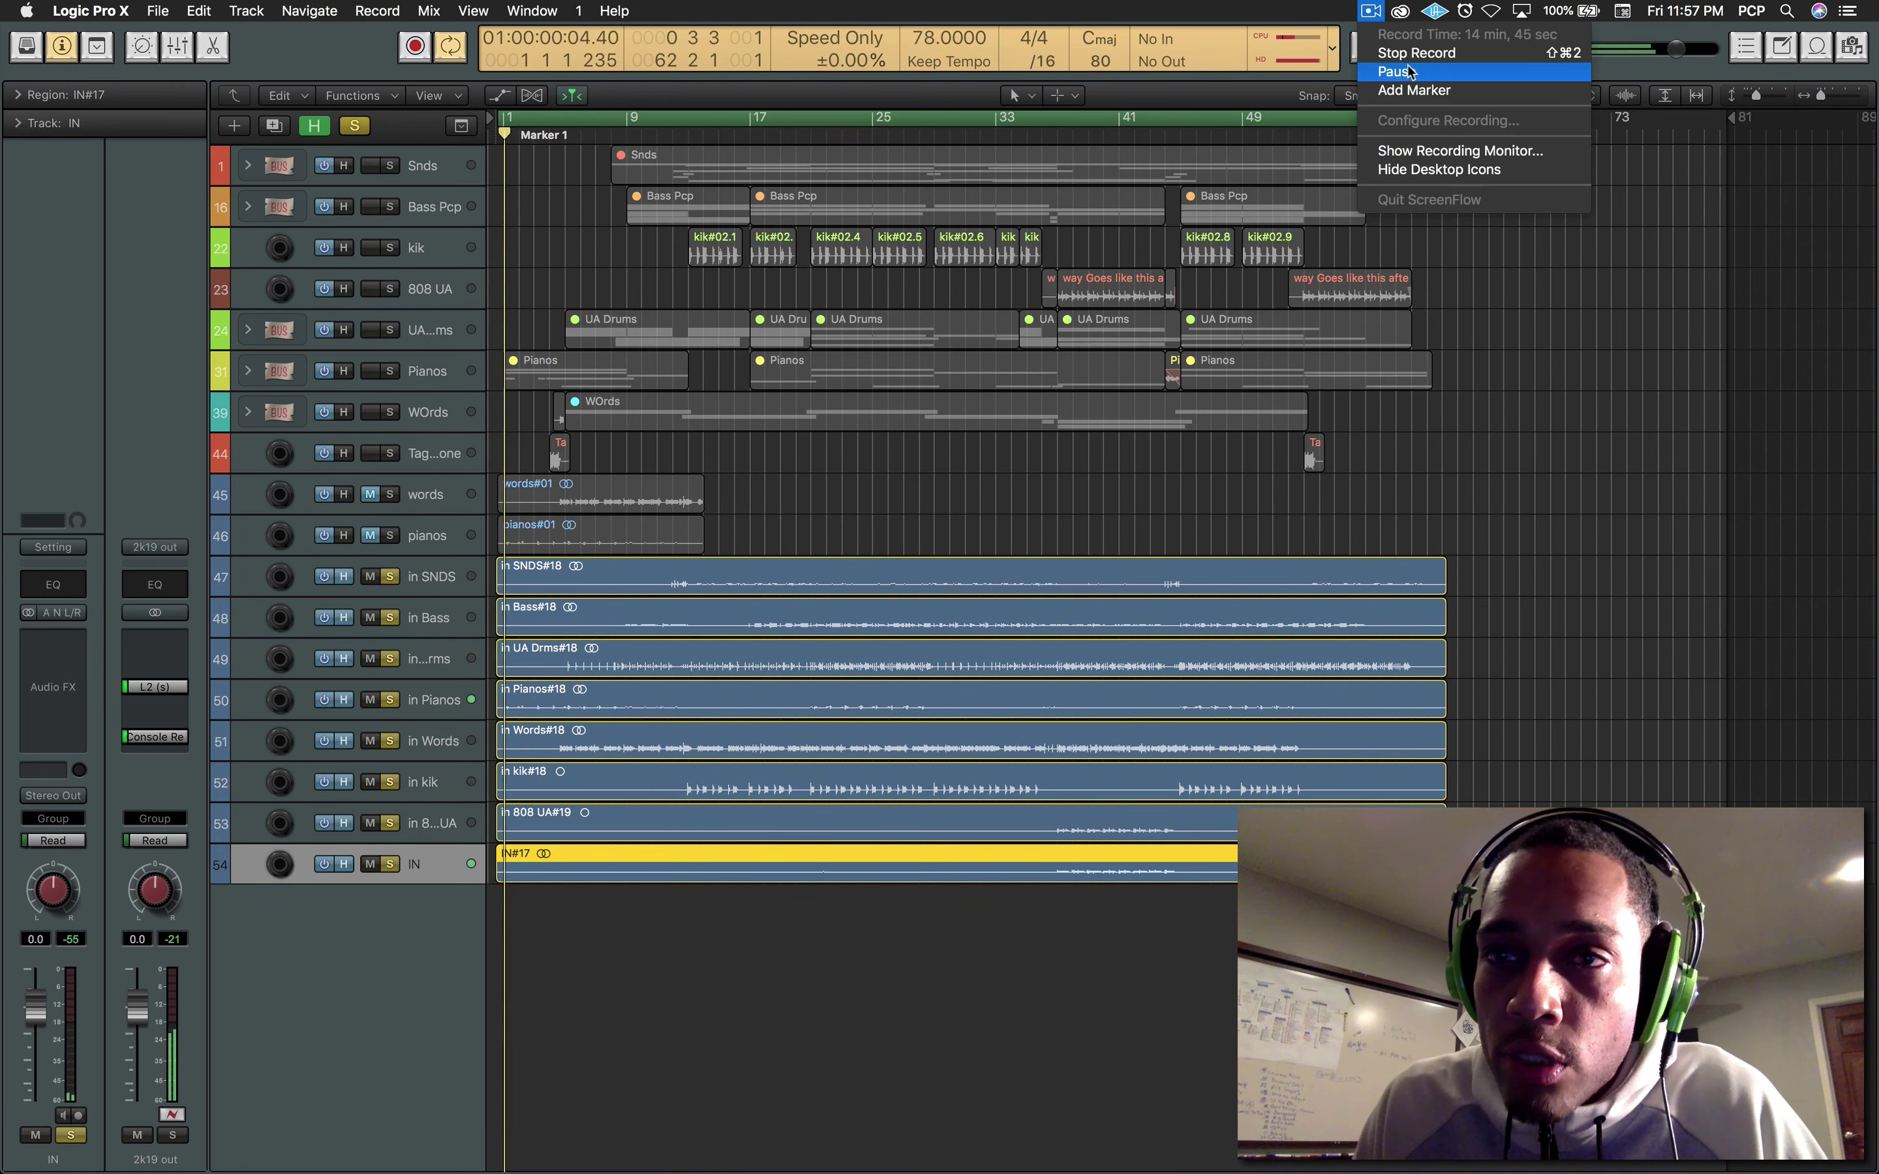